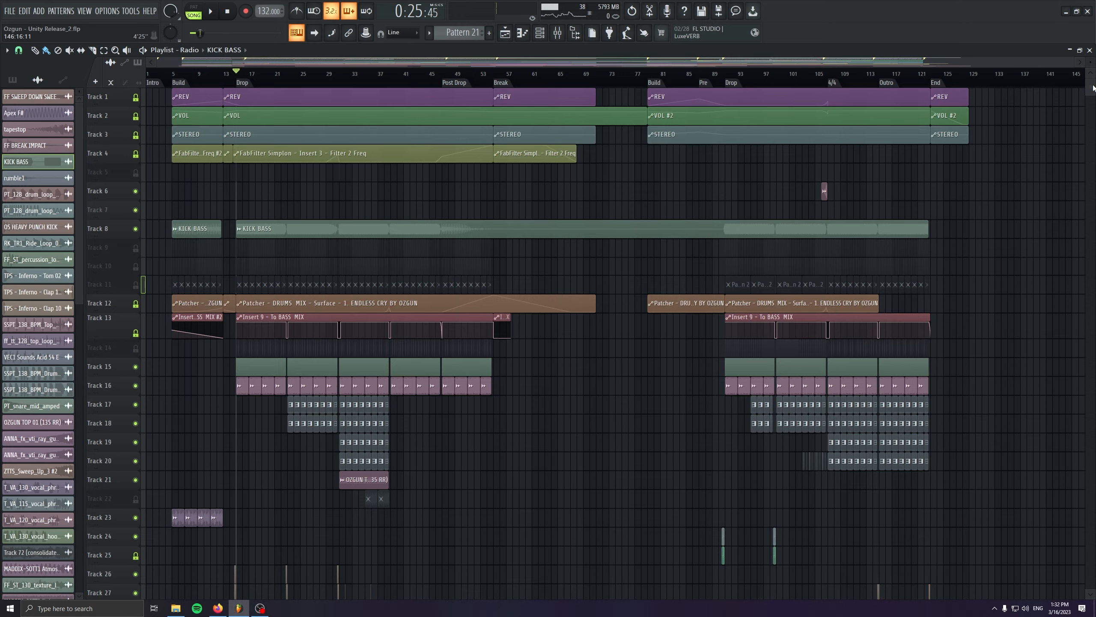
Select the KICK BASS audio clip on Track 8 at the Drop marker.
{"action": "mouse_move", "coordinate": [1093, 88]}
{"action": "left_mouse_down"}
{"action": "mouse_move", "coordinate": [1094, 141]}
{"action": "mouse_move", "coordinate": [1093, 94]}
{"action": "left_mouse_up"}
{"action": "scroll", "coordinate": [268, 211], "scroll_direction": "up", "scroll_amount": 5}
{"action": "scroll", "coordinate": [268, 210], "scroll_direction": "up", "scroll_amount": 3}
{"action": "left_click_drag", "start_coordinate": [383, 255], "coordinate": [391, 338]}
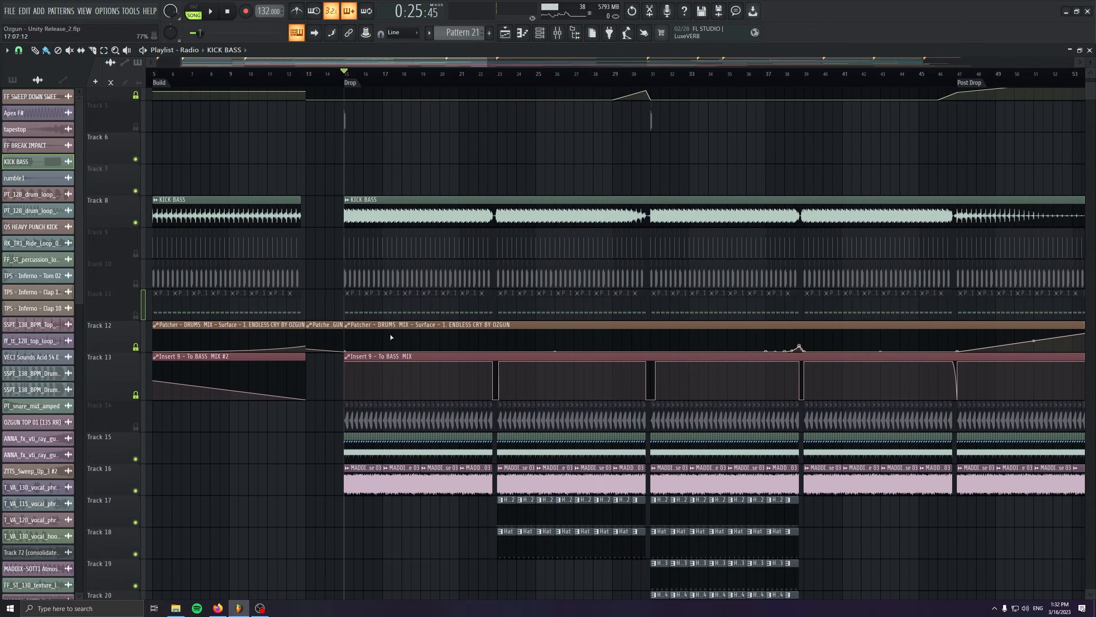
{"action": "scroll", "coordinate": [367, 283], "scroll_direction": "up", "scroll_amount": 4}
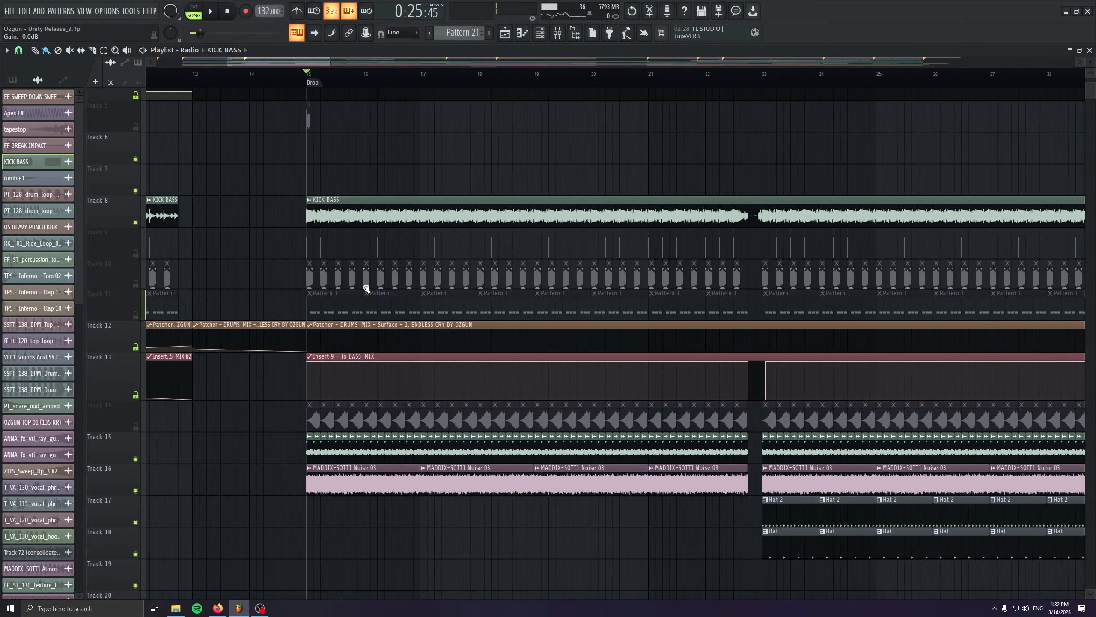
{"action": "scroll", "coordinate": [314, 276], "scroll_direction": "up", "scroll_amount": 2}
{"action": "scroll", "coordinate": [308, 242], "scroll_direction": "up", "scroll_amount": 5}
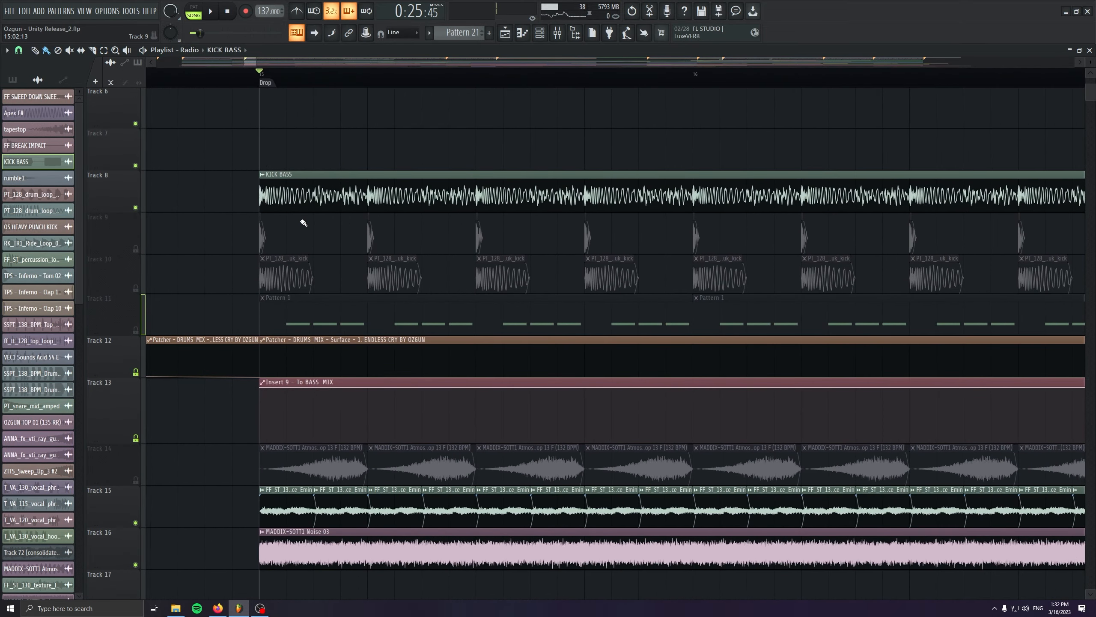
{"action": "left_click_drag", "start_coordinate": [258, 199], "coordinate": [406, 208]}
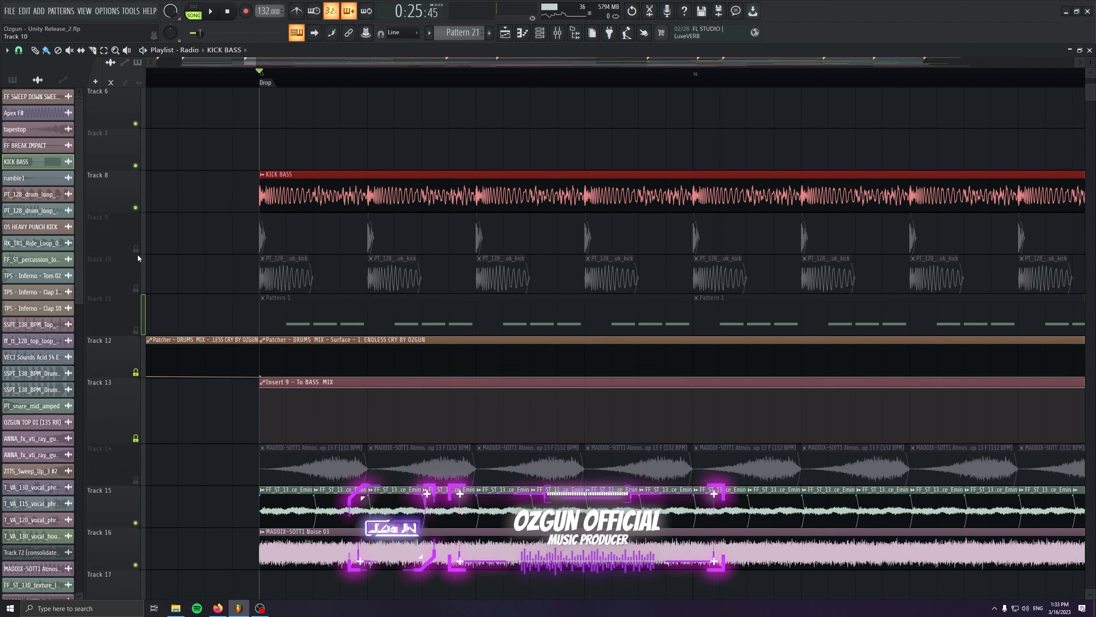
Solo Track 10, mute mixer Insert 9, and audition the kick with its Insert 11 channel selected.
{"action": "right_click", "coordinate": [136, 288]}
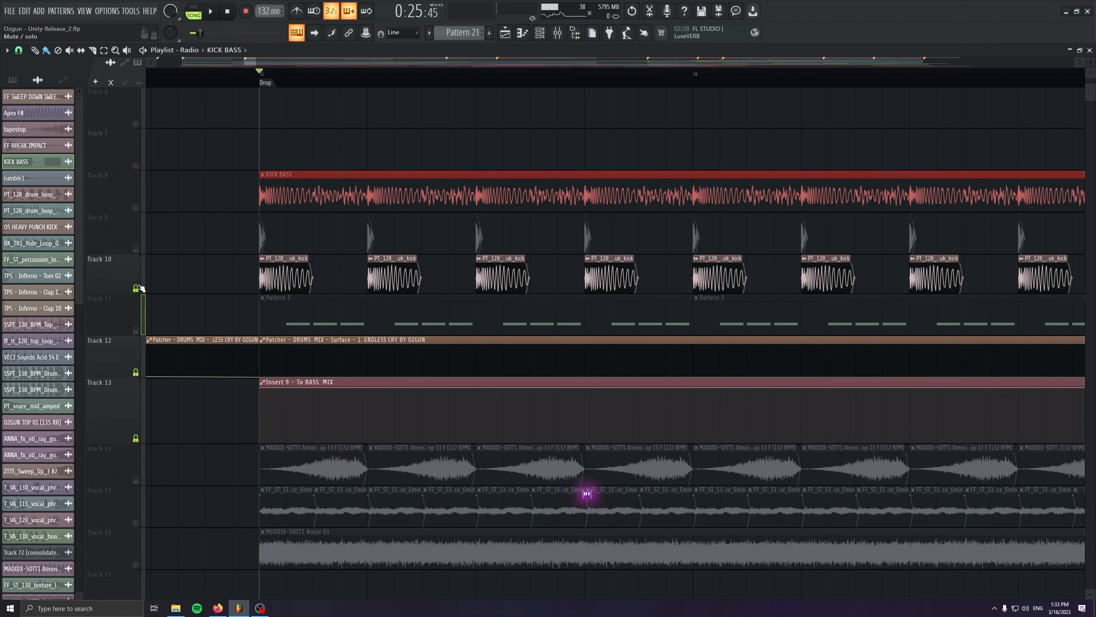
{"action": "left_click", "coordinate": [557, 36]}
{"action": "key", "text": "space"}
{"action": "left_click_drag", "start_coordinate": [500, 362], "coordinate": [514, 350]}
{"action": "left_click", "coordinate": [464, 409]}
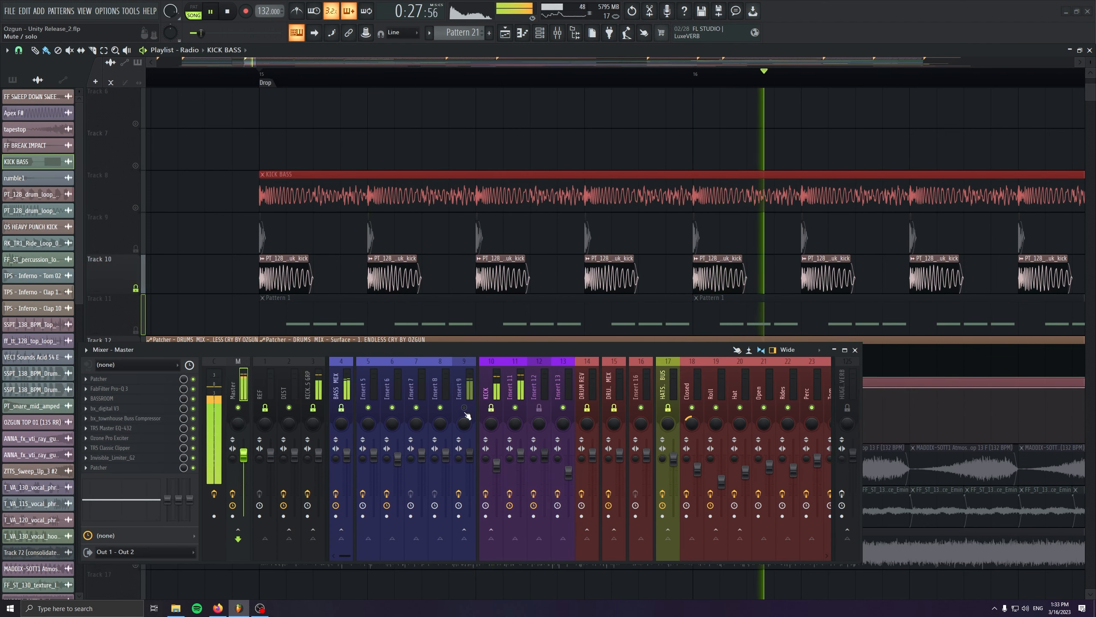
{"action": "left_click", "coordinate": [507, 434]}
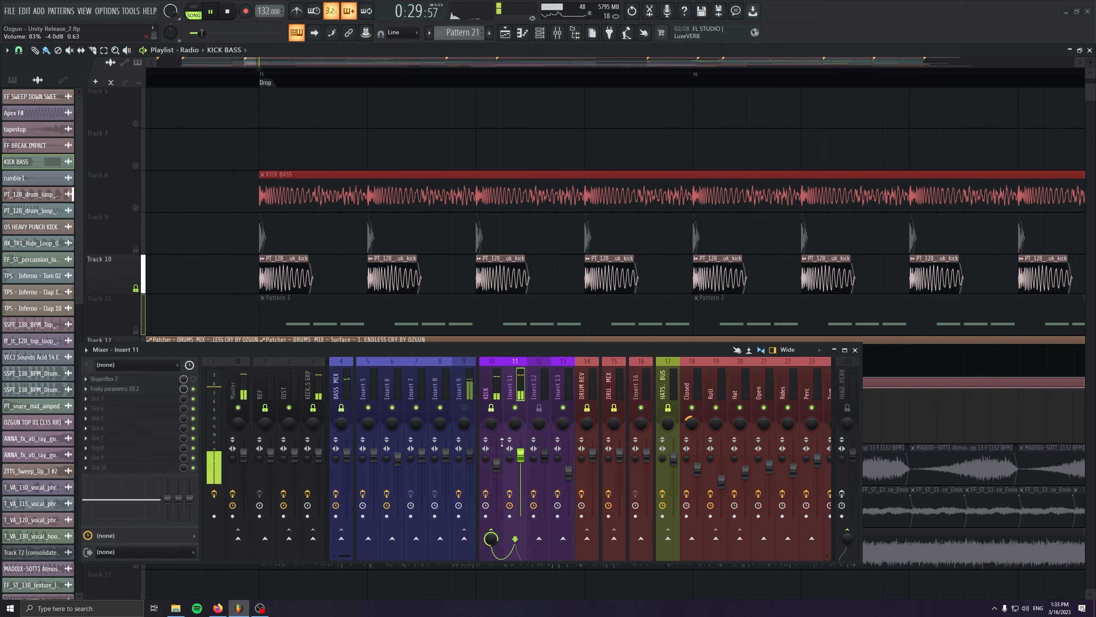
{"action": "key", "text": "space"}
Check the sample settings of the PT_128_drum_loop_uk_kick clip on Track 10 and close them.
{"action": "scroll", "coordinate": [288, 307], "scroll_direction": "up", "scroll_amount": 4}
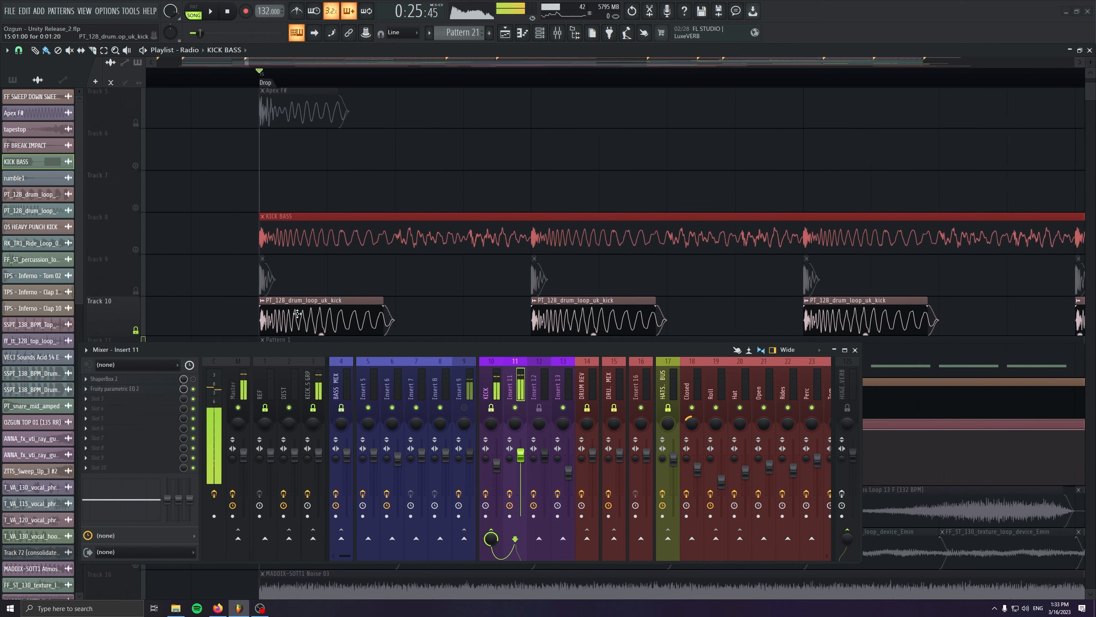
{"action": "double_click", "coordinate": [294, 312]}
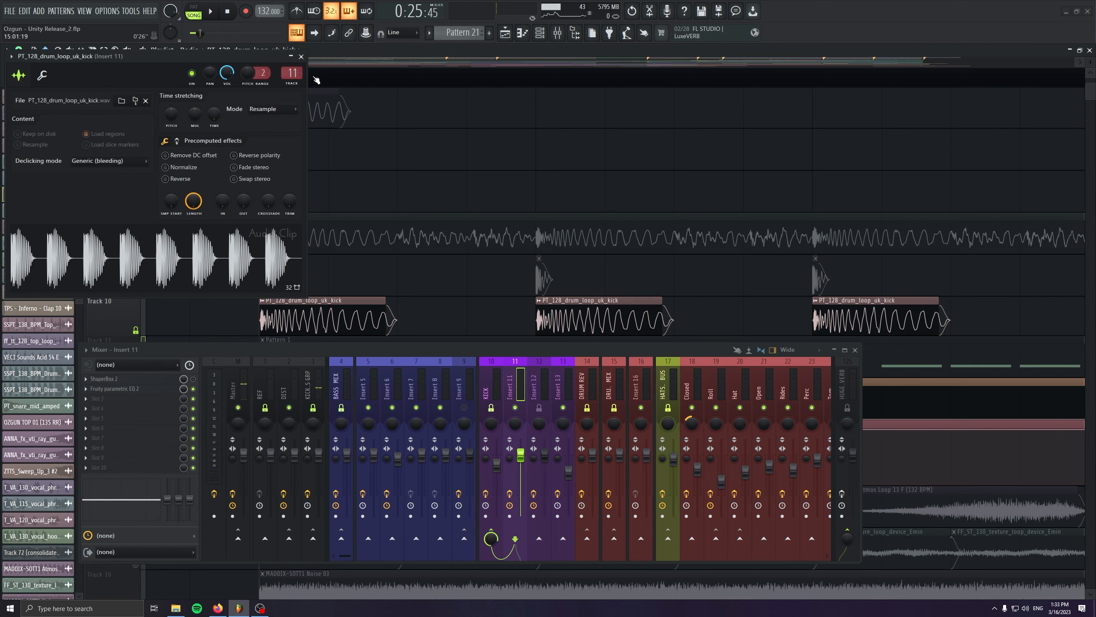
{"action": "left_click", "coordinate": [301, 58]}
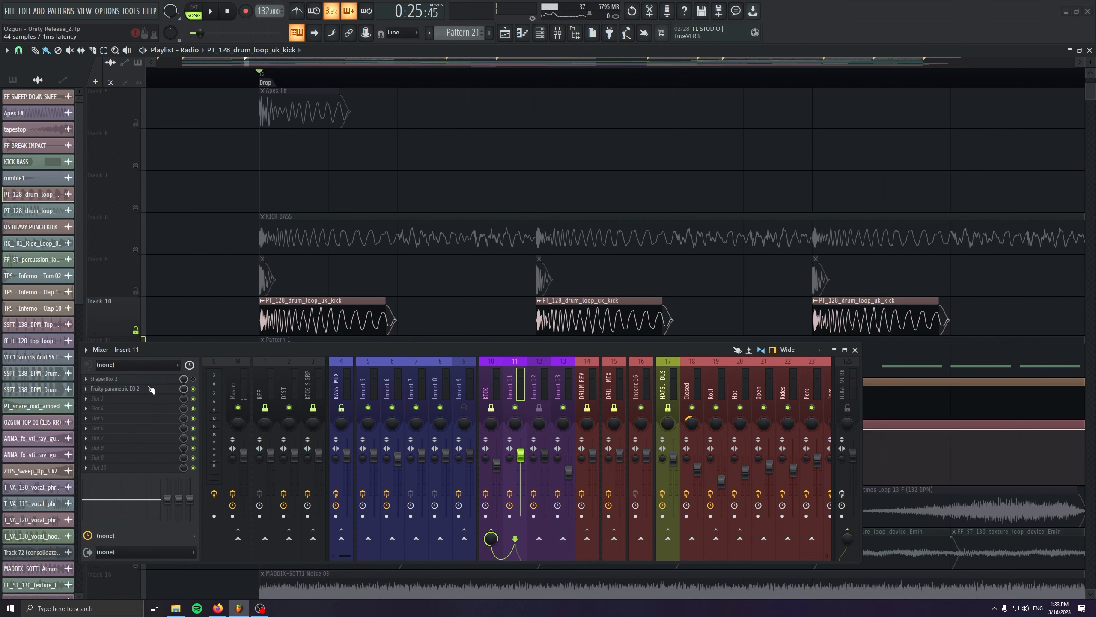
Play the kick and examine its Fruity parametric EQ 2 curve on Insert 11.
{"action": "key", "text": "space"}
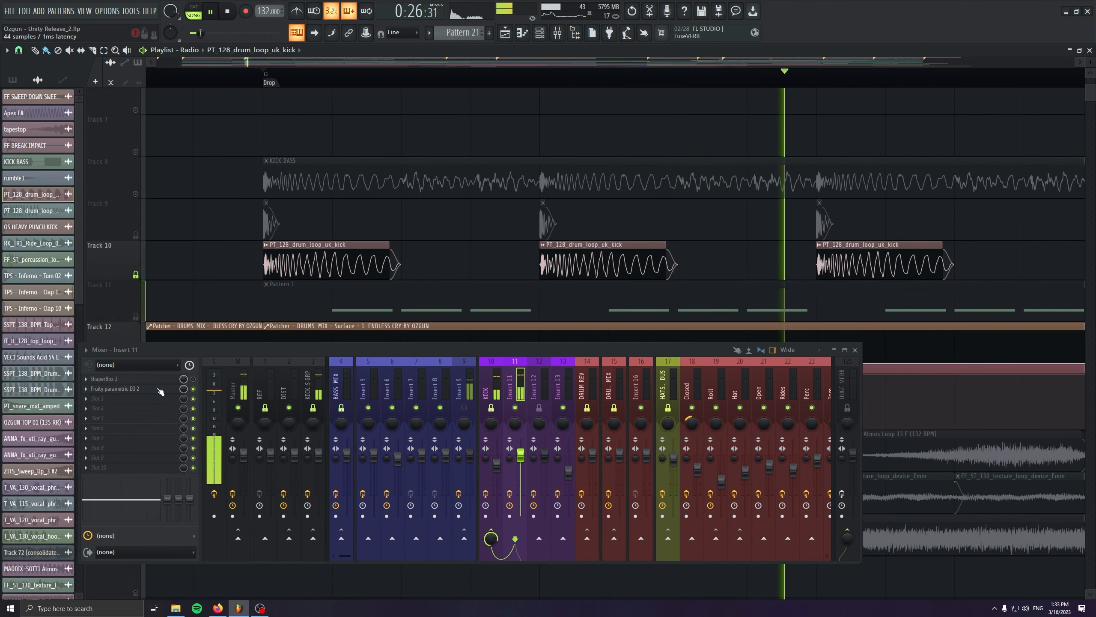
{"action": "key", "text": "space"}
{"action": "left_click", "coordinate": [160, 389]}
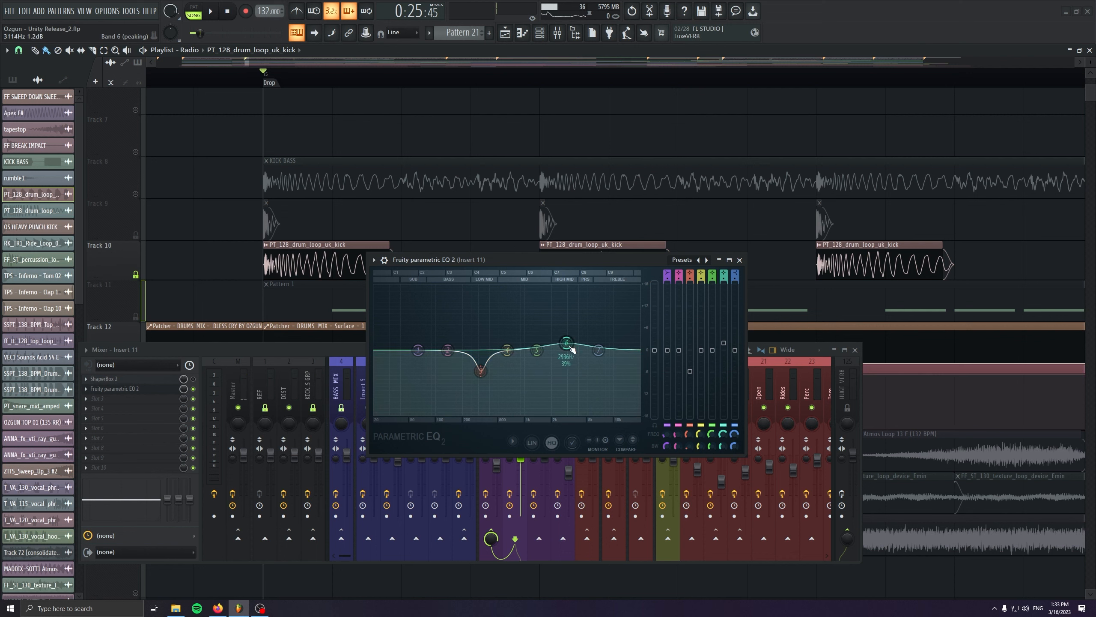
{"action": "key", "text": "space"}
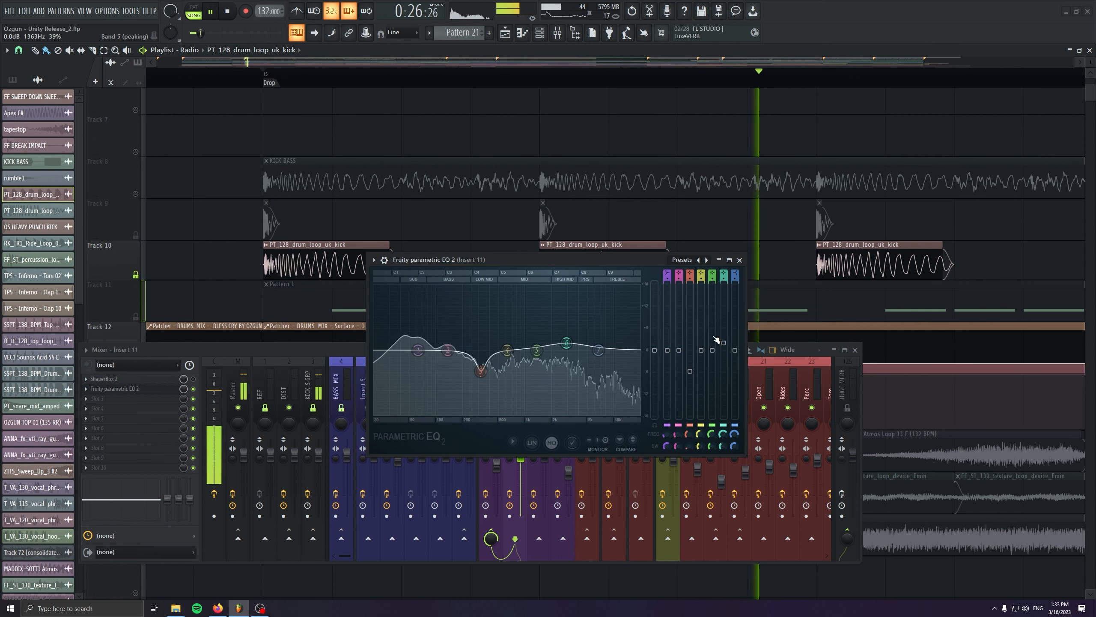
{"action": "left_click", "coordinate": [739, 260]}
{"action": "key", "text": "space"}
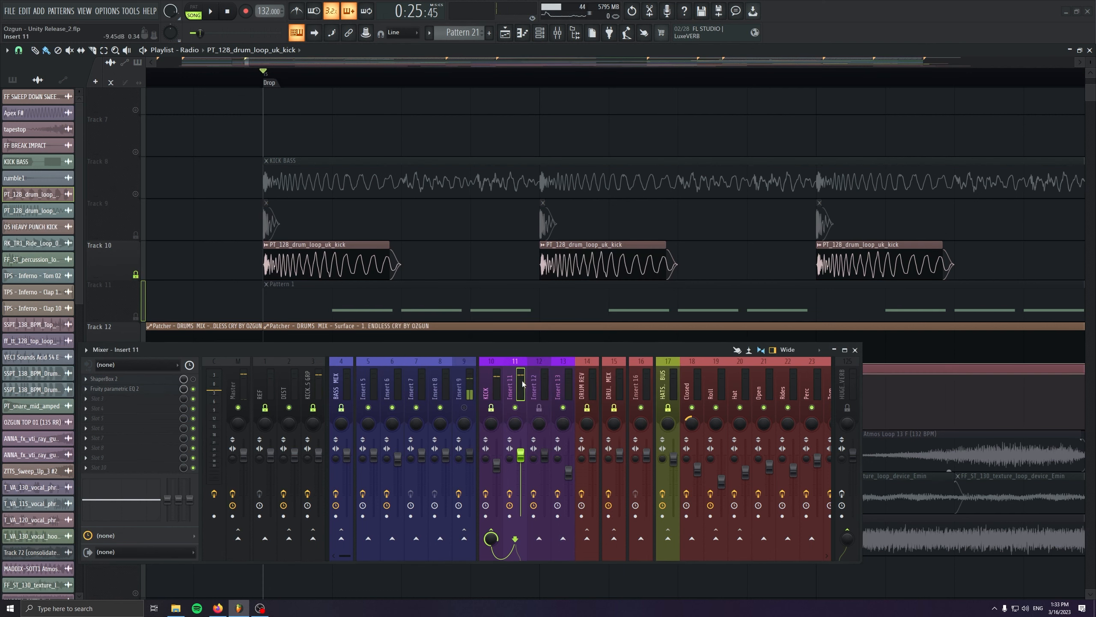
Examine the FabFilter Pro-Q 3 curve on the KICK mixer channel and close the plugin.
{"action": "left_click", "coordinate": [498, 383]}
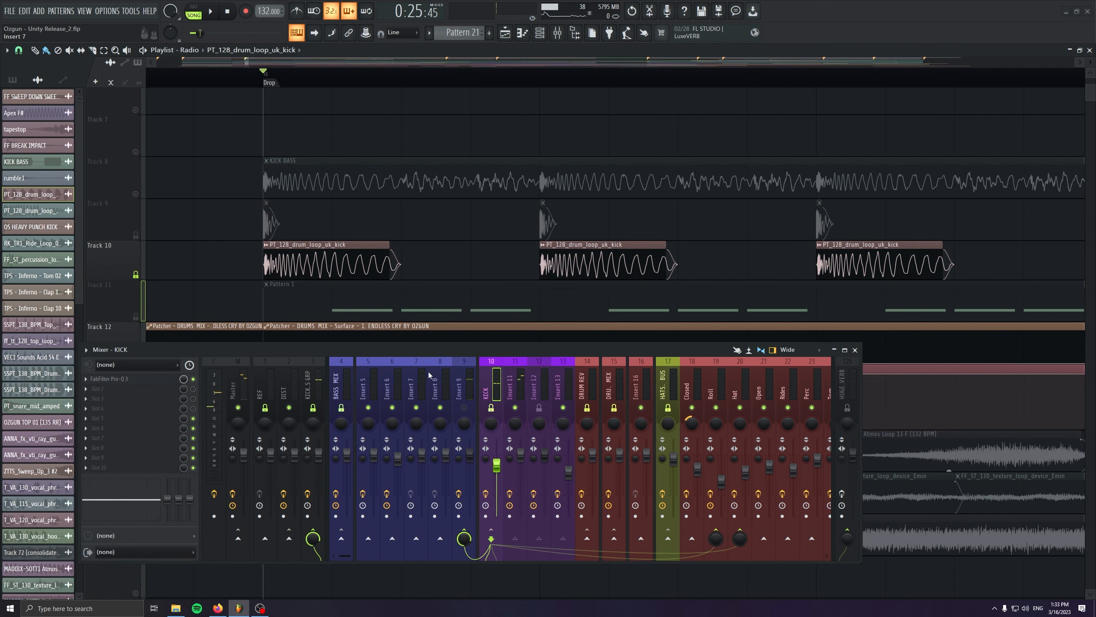
{"action": "left_click", "coordinate": [517, 396]}
{"action": "left_click", "coordinate": [492, 390]}
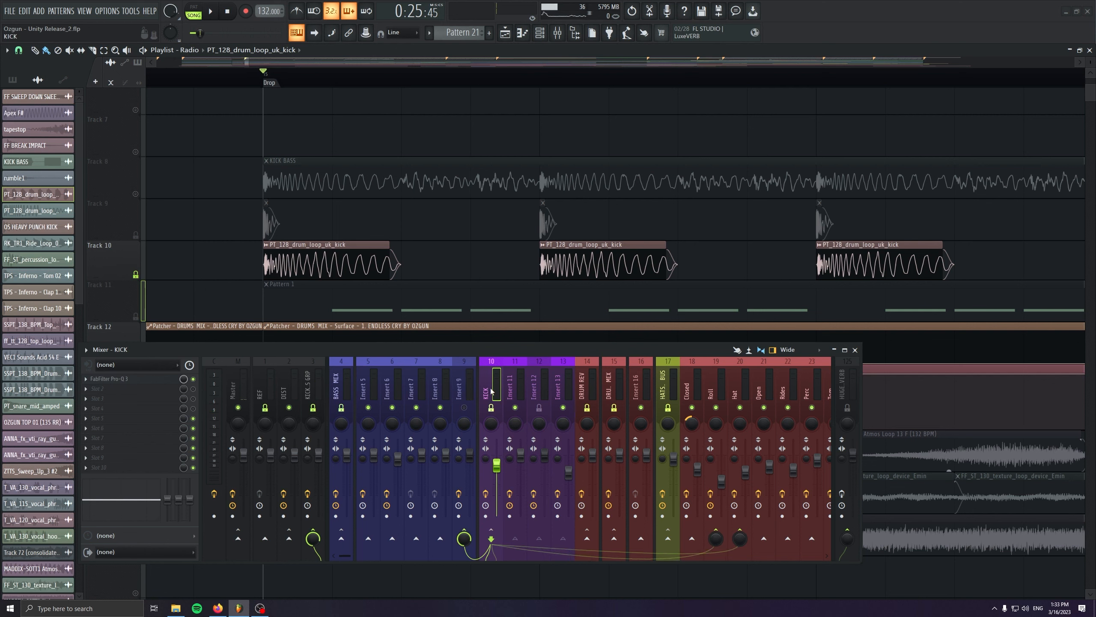
{"action": "left_click", "coordinate": [151, 383]}
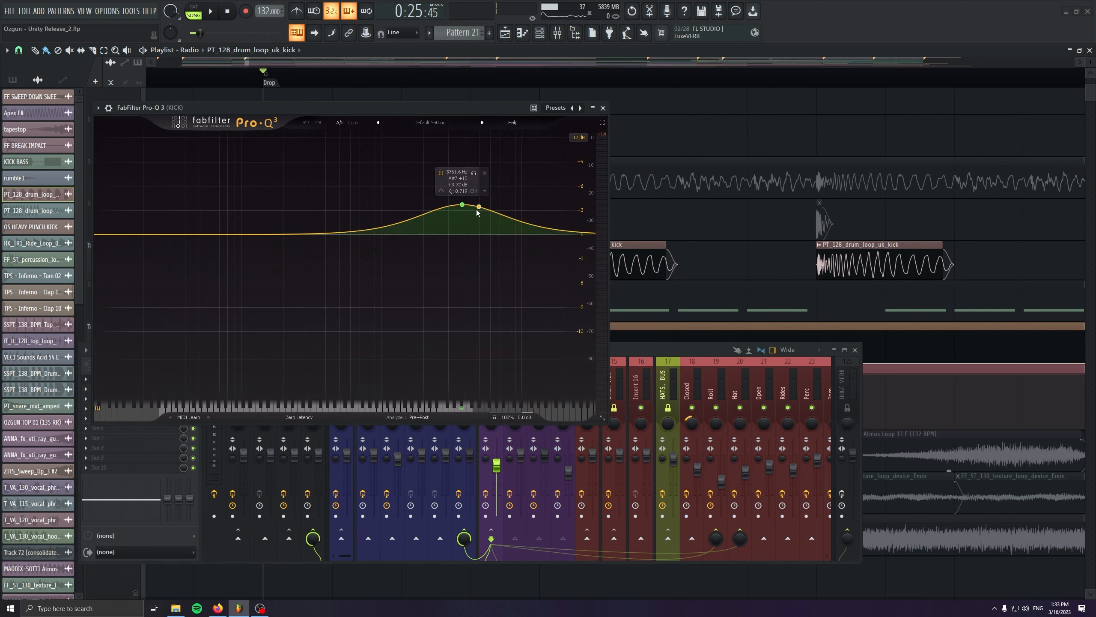
{"action": "left_click", "coordinate": [603, 108]}
Switch the solo to the short kick layer on Track 9 and examine Insert 13's Fruity parametric EQ 2 during playback.
{"action": "left_click", "coordinate": [136, 275]}
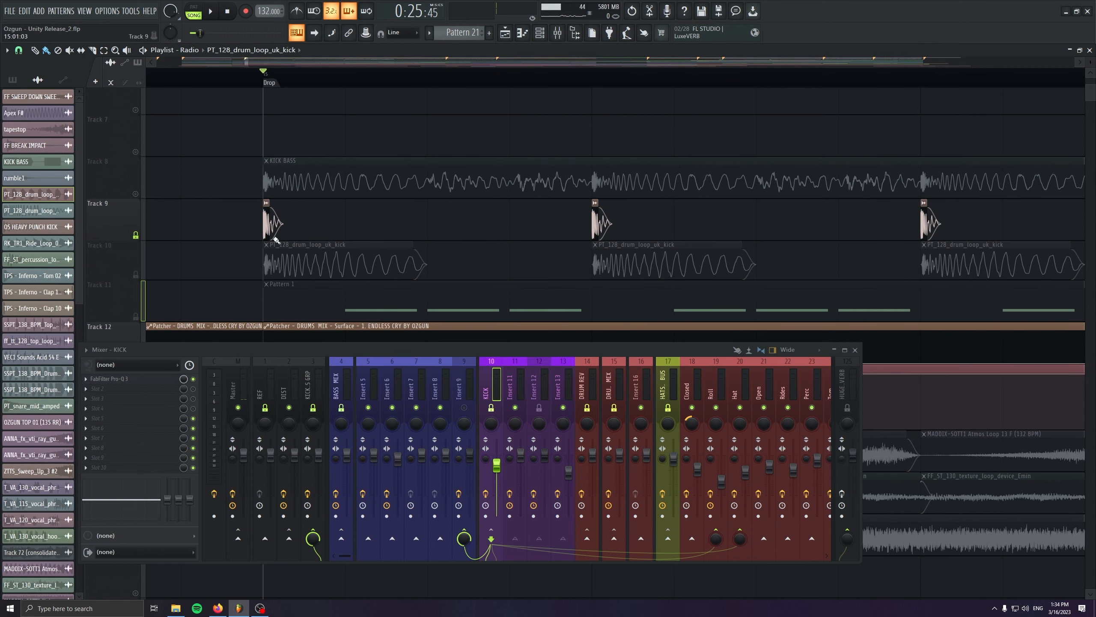
{"action": "key", "text": "space"}
{"action": "left_click", "coordinate": [557, 388]}
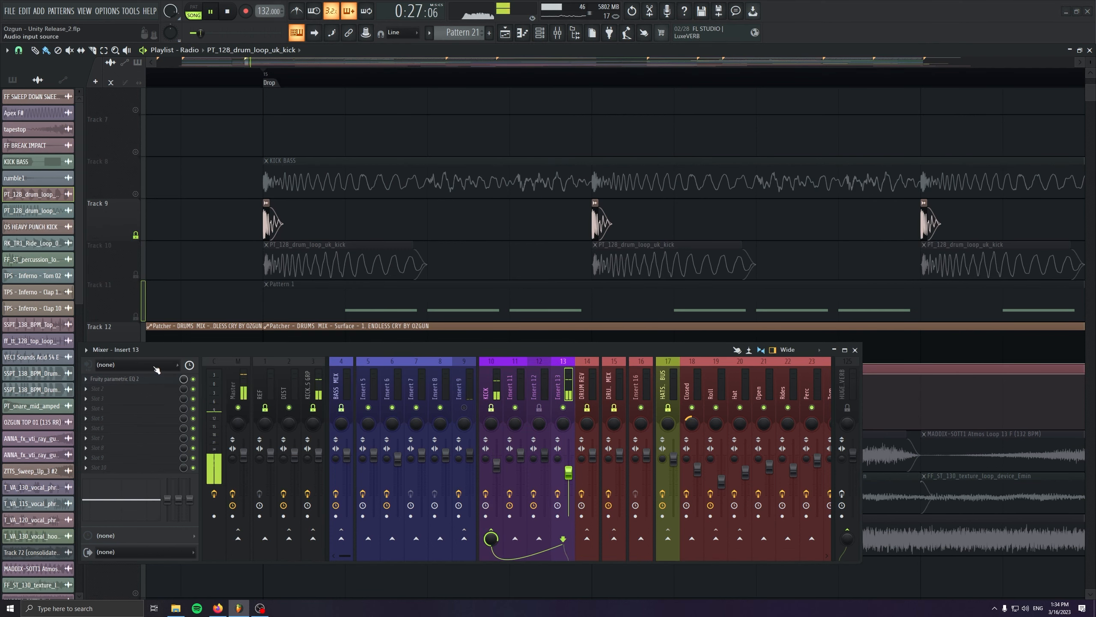
{"action": "left_click", "coordinate": [124, 379]}
{"action": "key", "text": "space"}
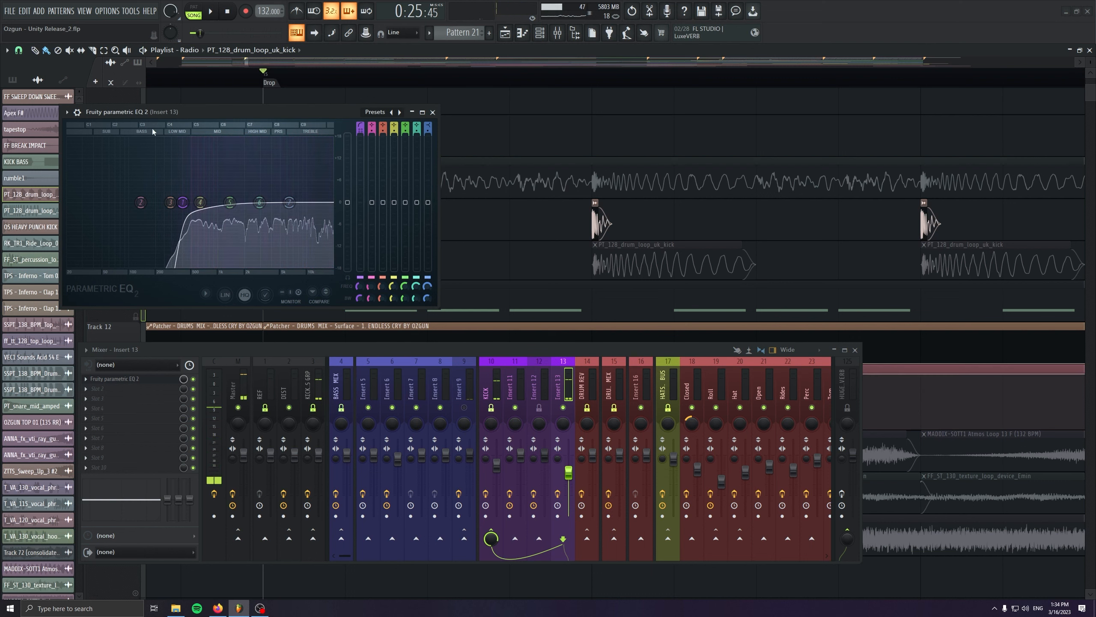
{"action": "left_click", "coordinate": [432, 112]}
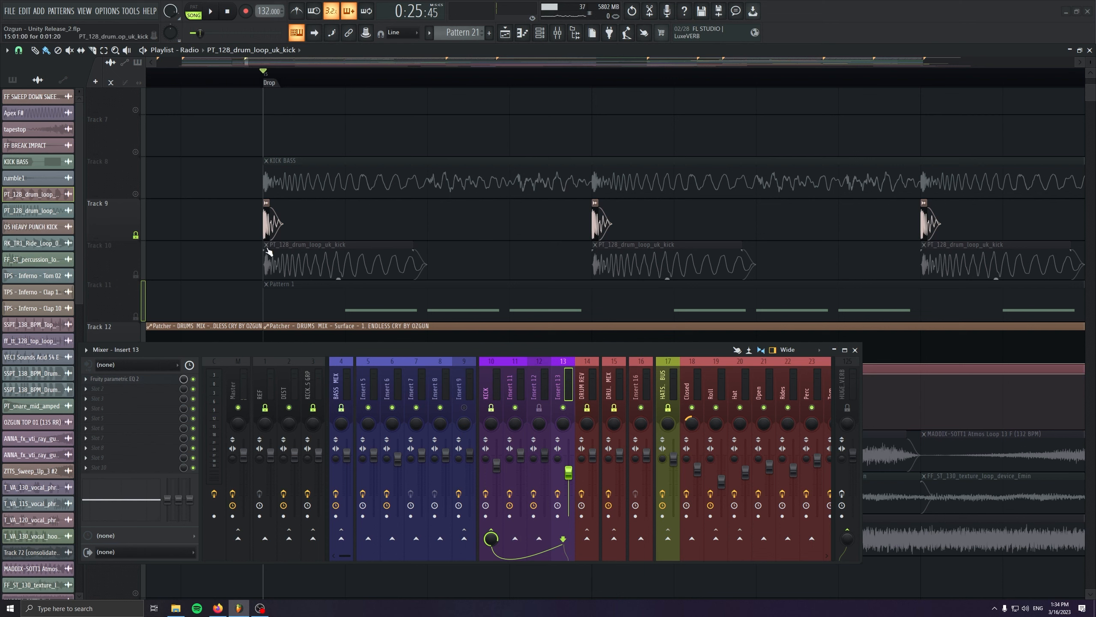
Enable Track 10 alongside Track 9 and play both kick layers together.
{"action": "left_click", "coordinate": [136, 274]}
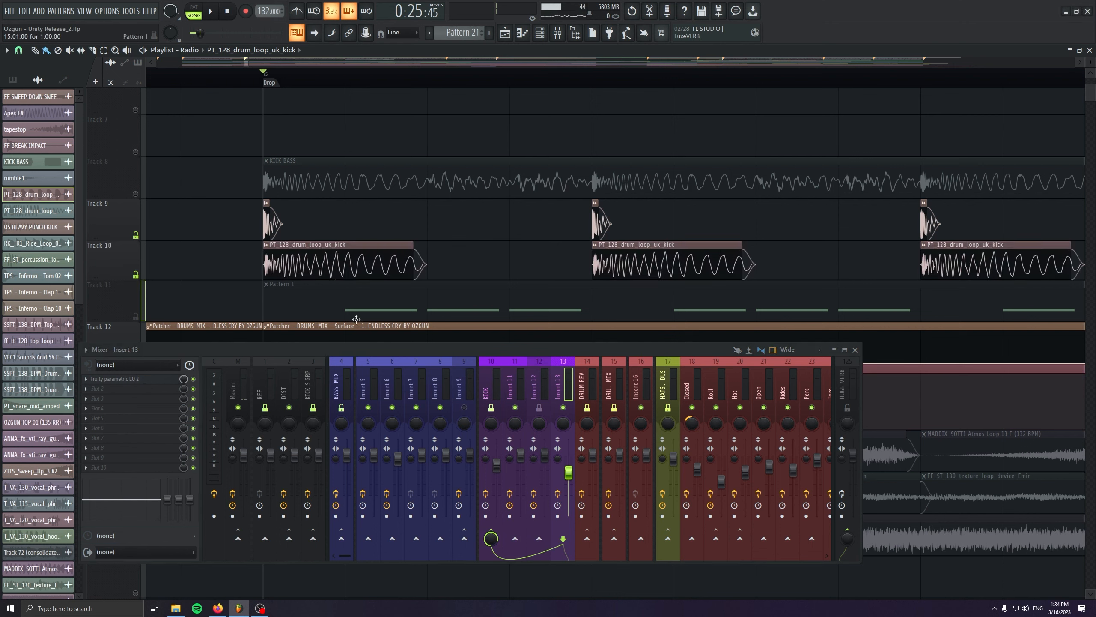
{"action": "key", "text": "space"}
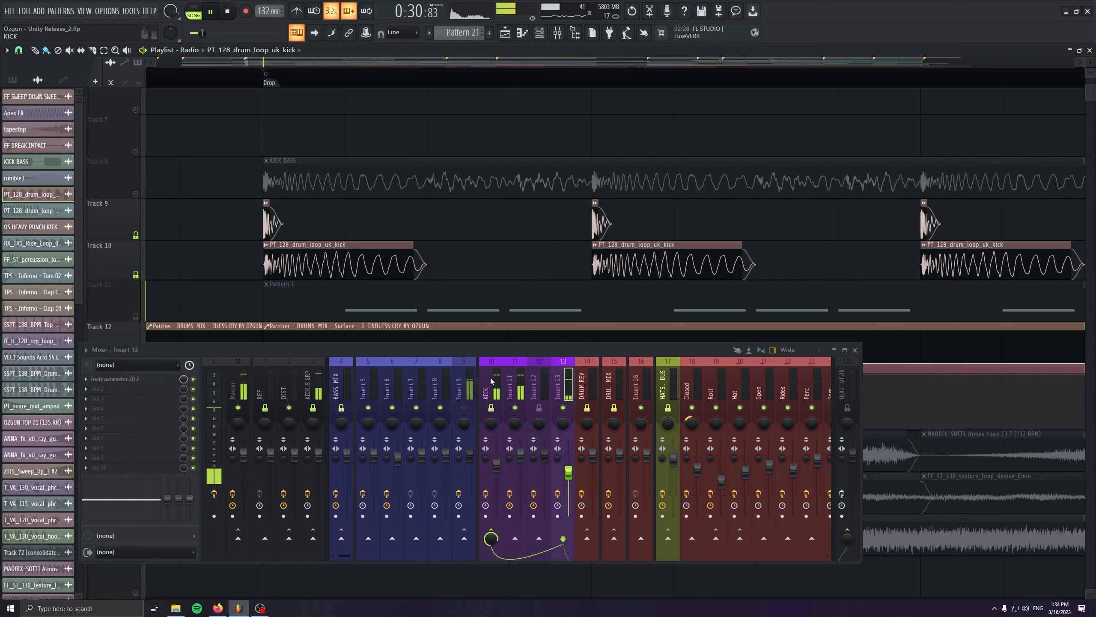
{"action": "key", "text": "space"}
Try a lower fader level on the KICK BASS GRP channel while both kick layers play.
{"action": "left_click_drag", "start_coordinate": [319, 457], "coordinate": [319, 473]}
{"action": "key", "text": "space"}
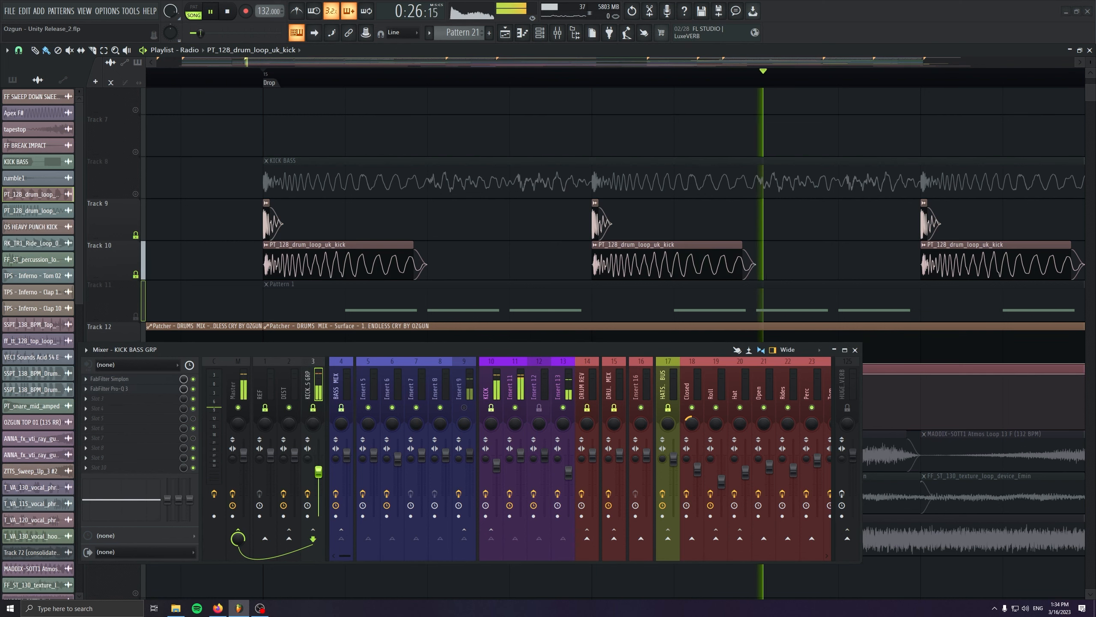
{"action": "key", "text": "space"}
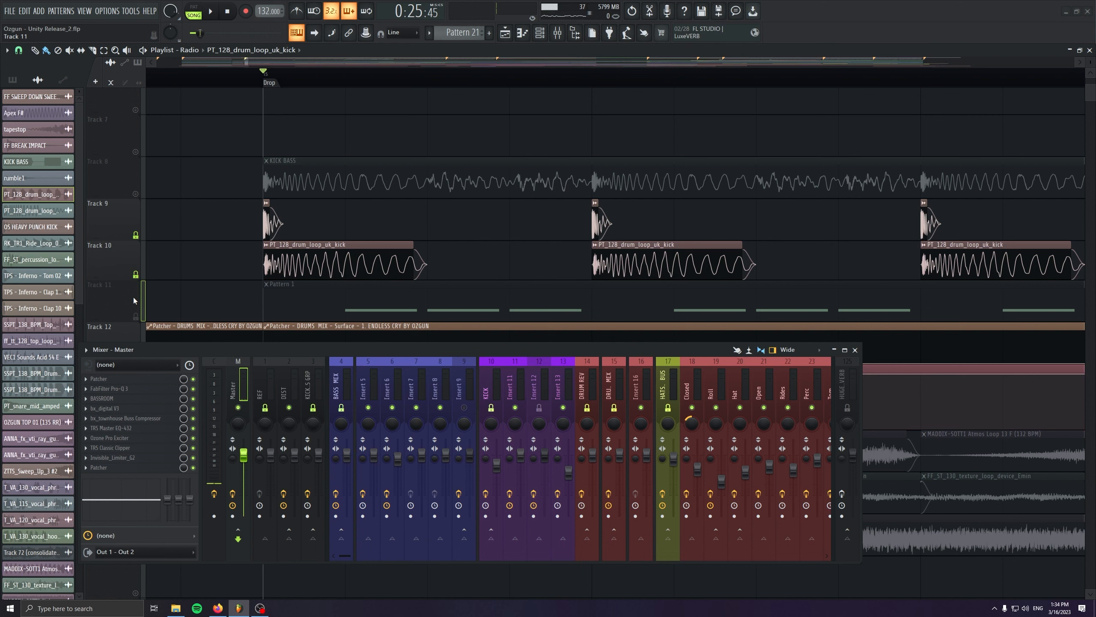
Trace the KICK channel's send to Insert 9 and open that insert's Fruity Fast Dist.
{"action": "left_click", "coordinate": [487, 540]}
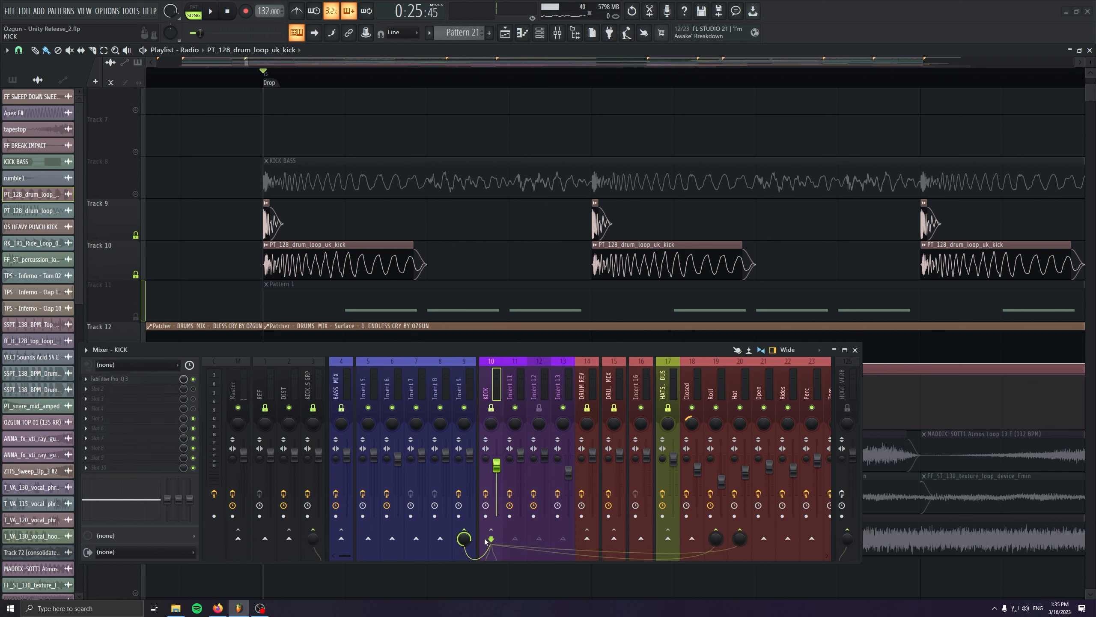
{"action": "left_click", "coordinate": [462, 524]}
{"action": "left_click", "coordinate": [128, 379]}
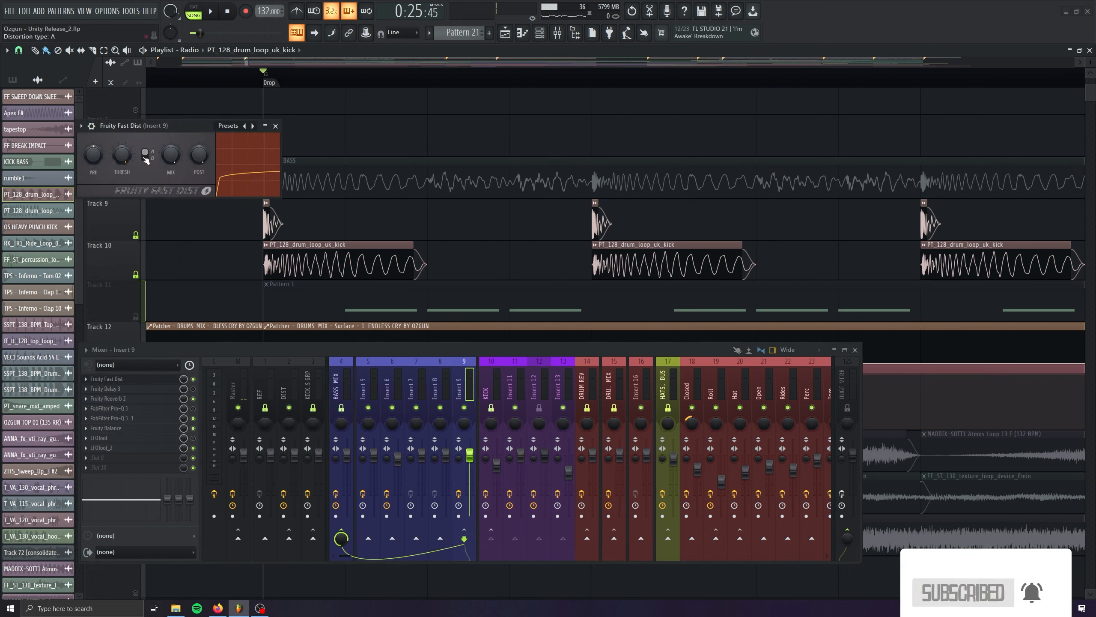
Delete Fruity Delay 3, FabFilter Pro-Q 3 and the first LFOTool from Insert 9's effect slots.
{"action": "right_click", "coordinate": [111, 390]}
{"action": "left_click", "coordinate": [111, 374]}
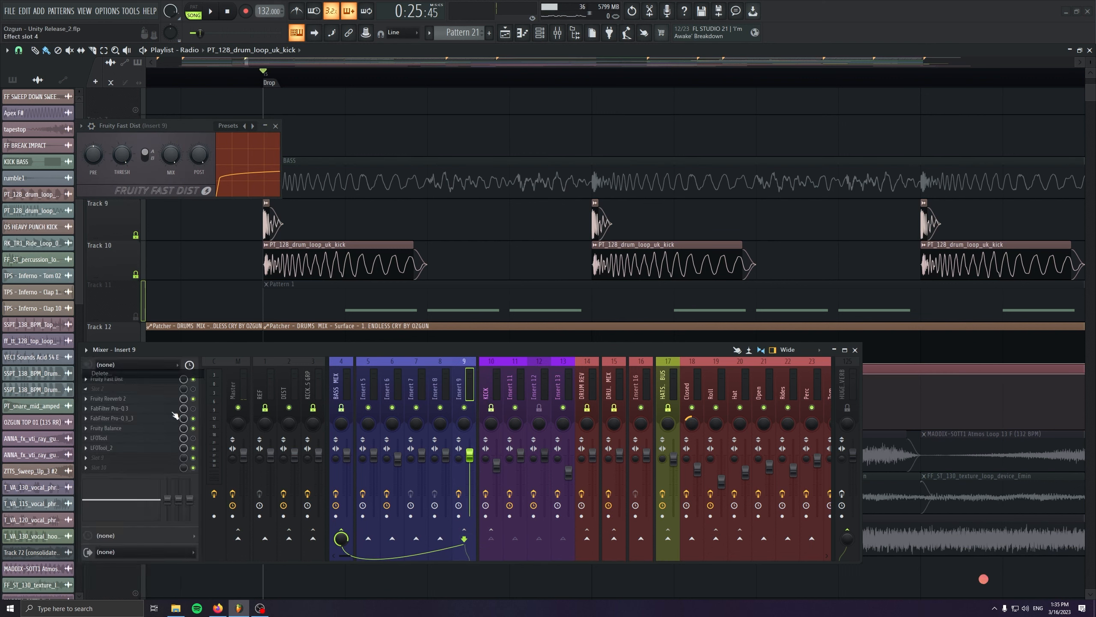
{"action": "right_click", "coordinate": [98, 413]}
{"action": "left_click", "coordinate": [108, 398]}
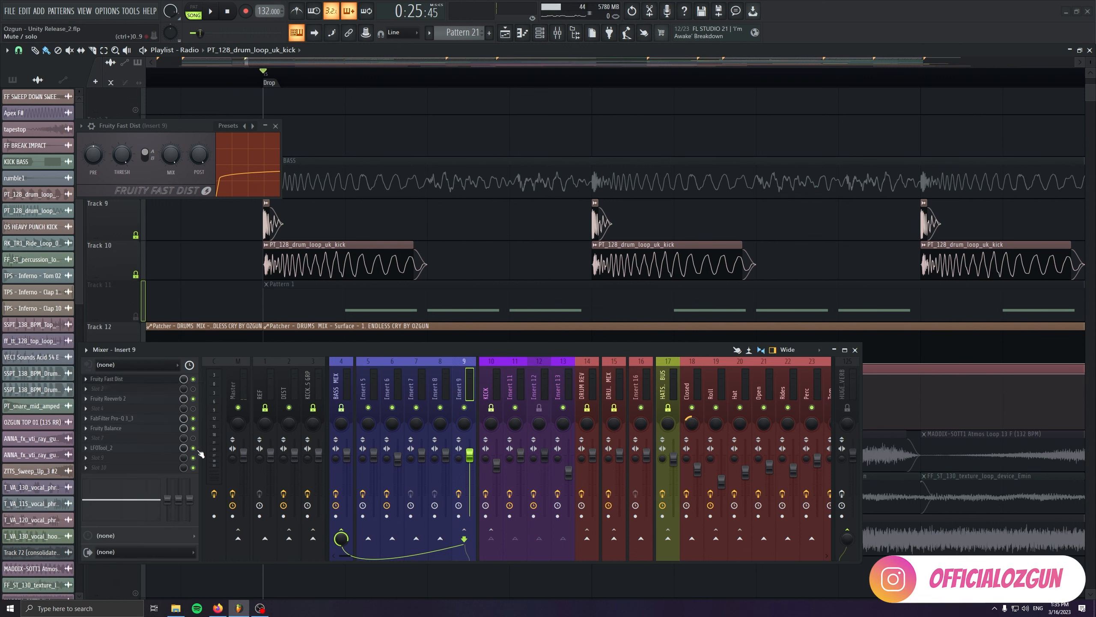
Bypass LFOTool_2, Fruity Balance, FabFilter Pro-Q 3_3 and Fruity Reeverb 2 on Insert 9, and audition the distortion alone.
{"action": "left_click", "coordinate": [193, 448]}
{"action": "left_click", "coordinate": [194, 427]}
{"action": "left_click", "coordinate": [193, 418]}
{"action": "left_click", "coordinate": [193, 398]}
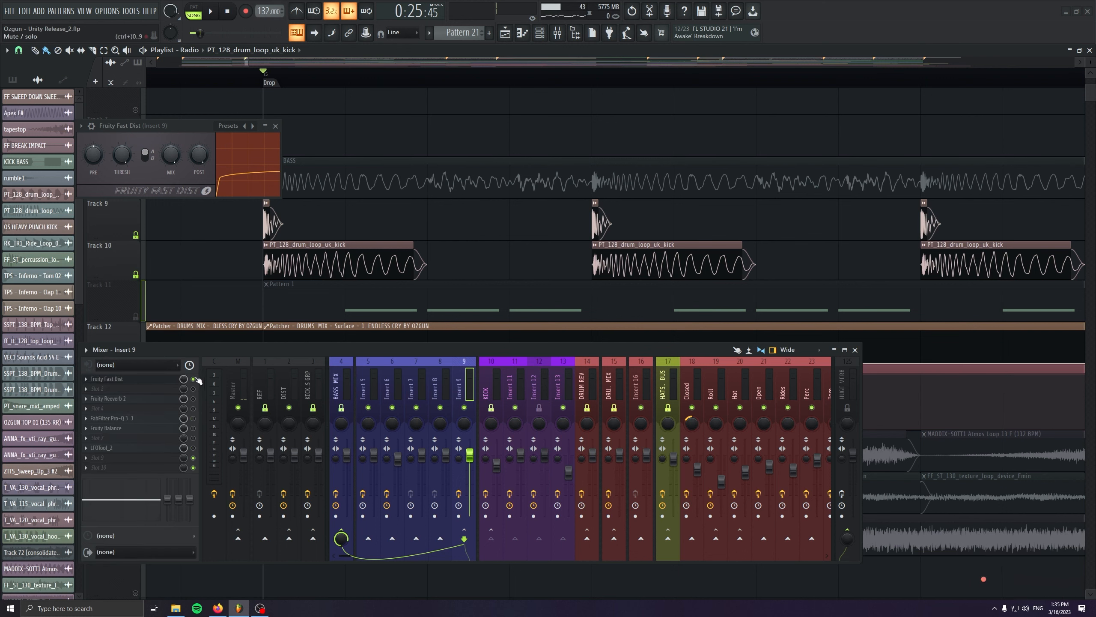
{"action": "key", "text": "space"}
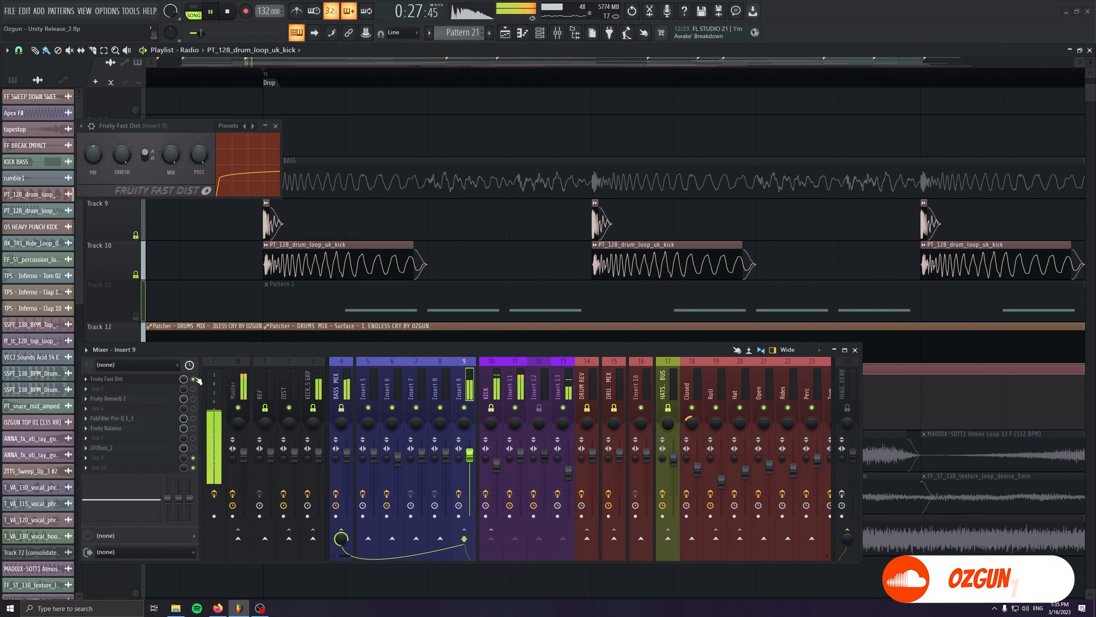
{"action": "key", "text": "space"}
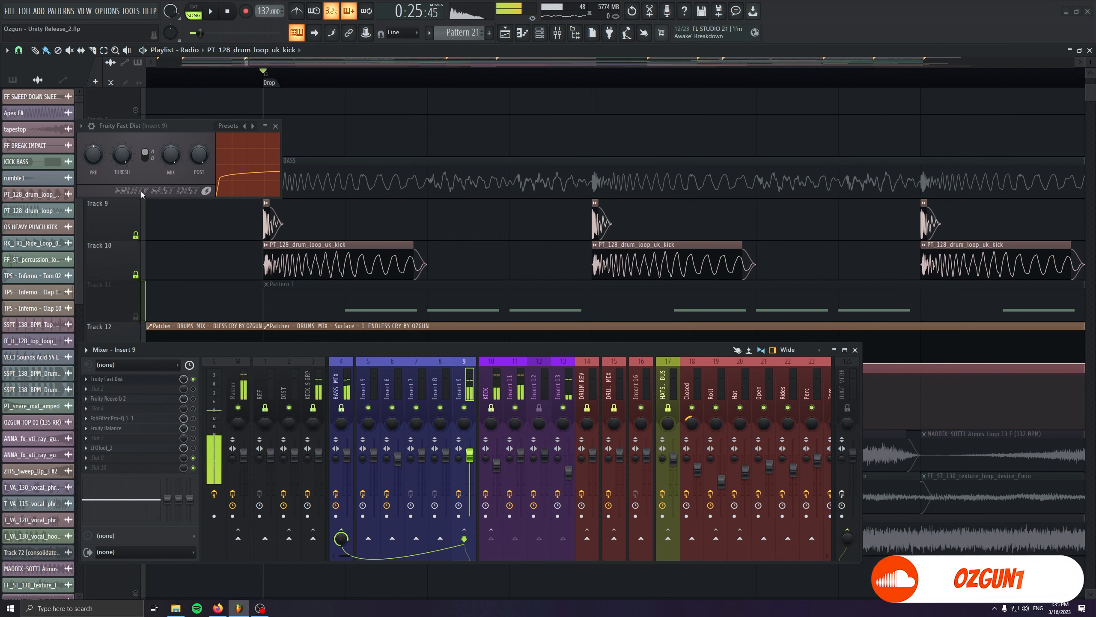
Re-enable Fruity Reeverb 2 on Insert 9, open its settings and play the kick through it.
{"action": "left_click", "coordinate": [192, 399]}
{"action": "left_click", "coordinate": [149, 399]}
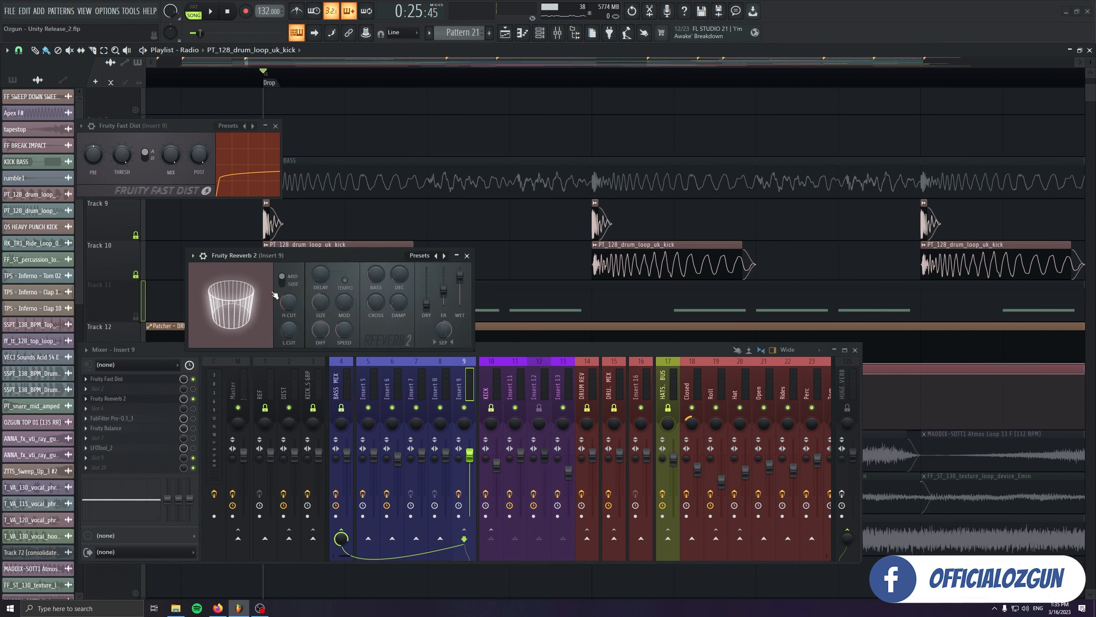
{"action": "key", "text": "space"}
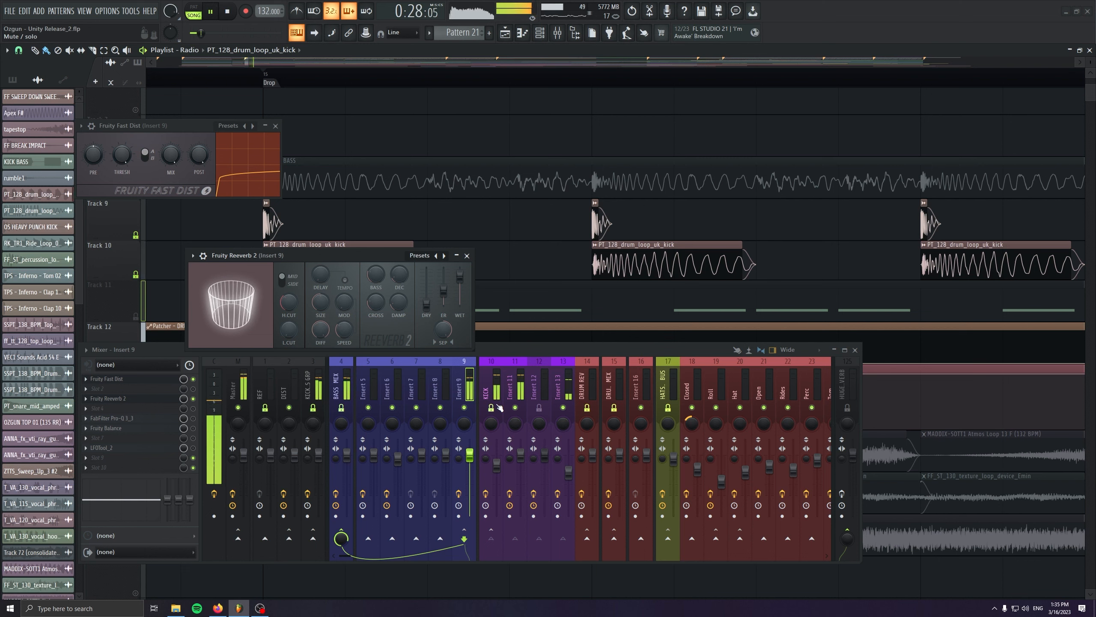
{"action": "key", "text": "space"}
{"action": "key", "text": "space"}
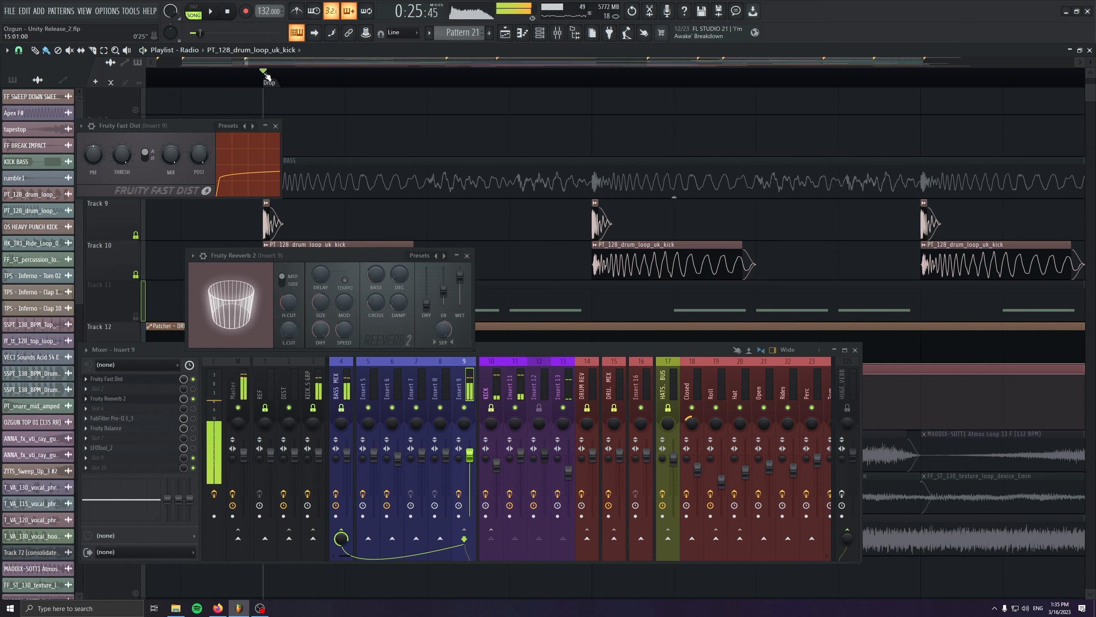
Re-enable FabFilter Pro-Q 3_3 on Insert 9, inspect its low-pass curve and play the kick through it.
{"action": "key", "text": "space"}
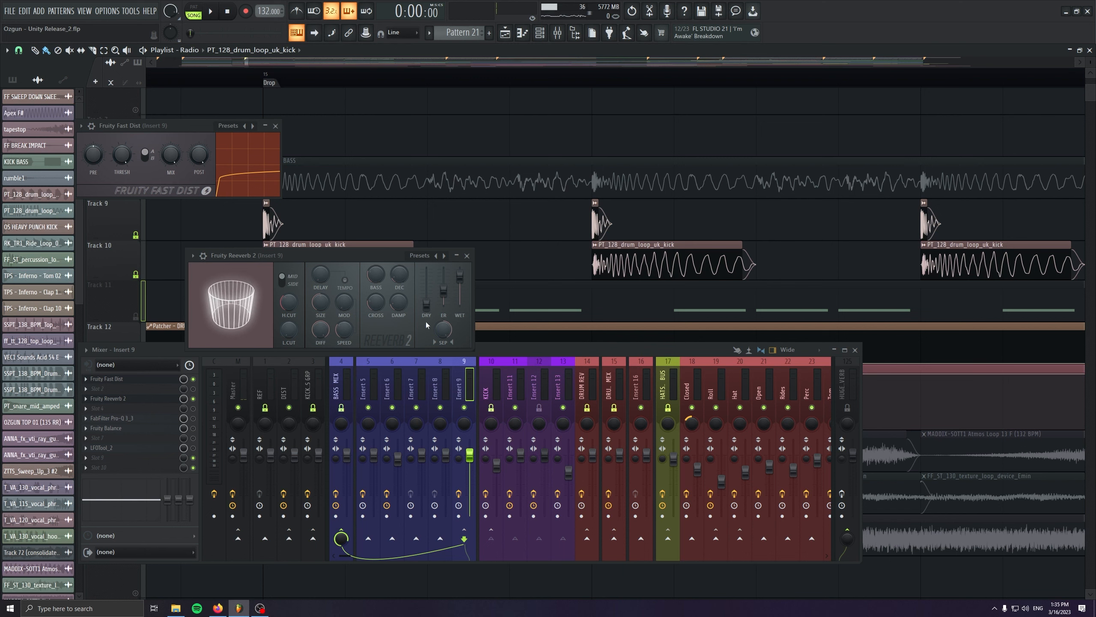
{"action": "left_click", "coordinate": [112, 418]}
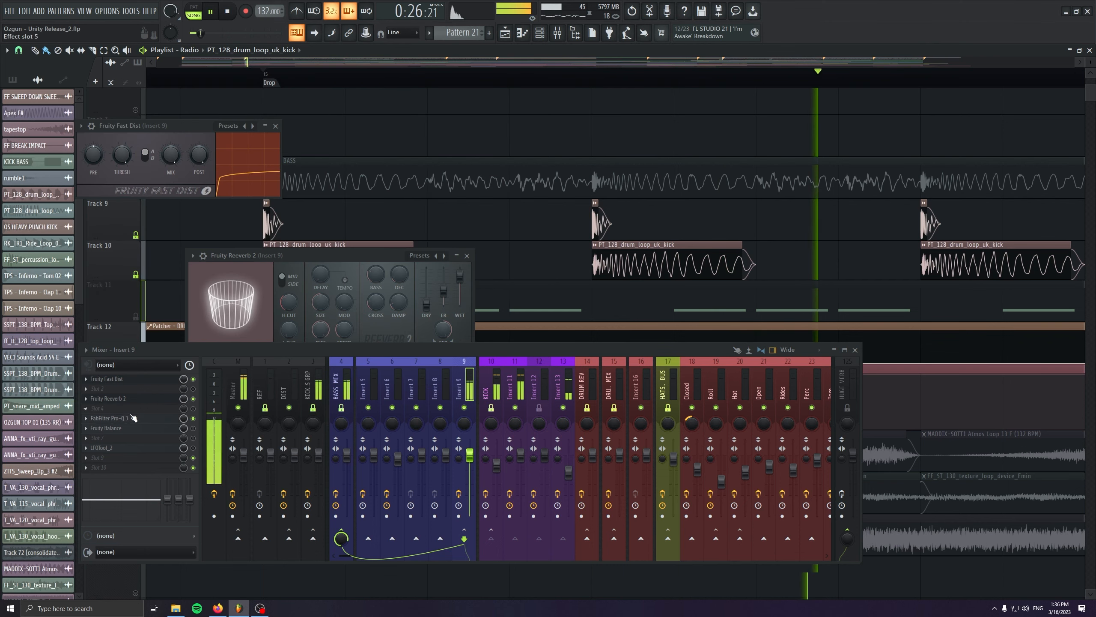
{"action": "left_click", "coordinate": [133, 418]}
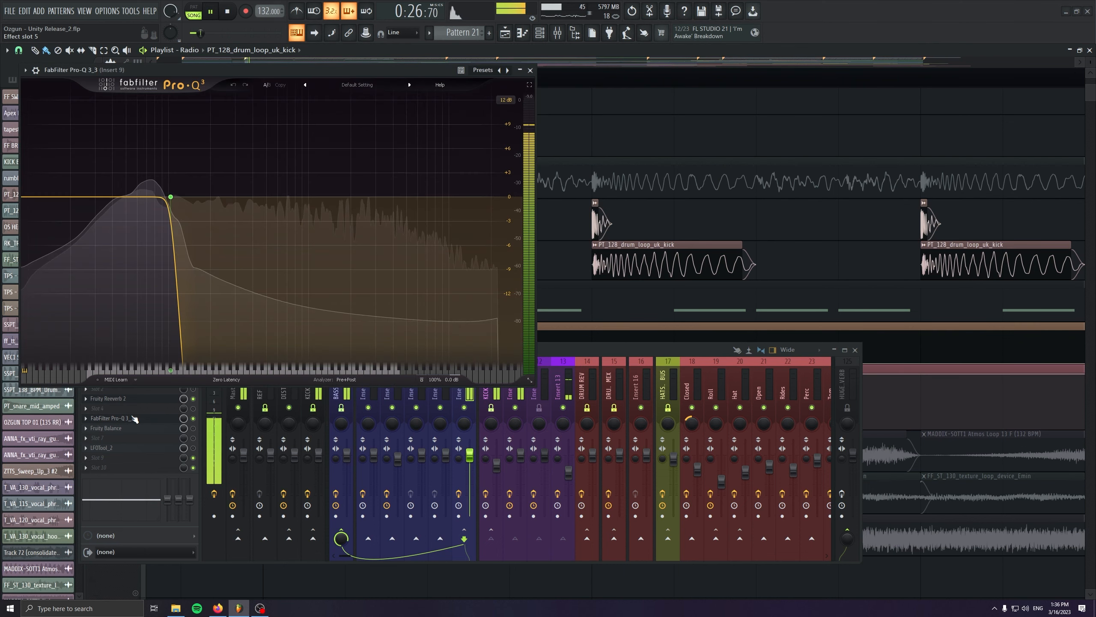
{"action": "left_click", "coordinate": [134, 419]}
{"action": "key", "text": "space"}
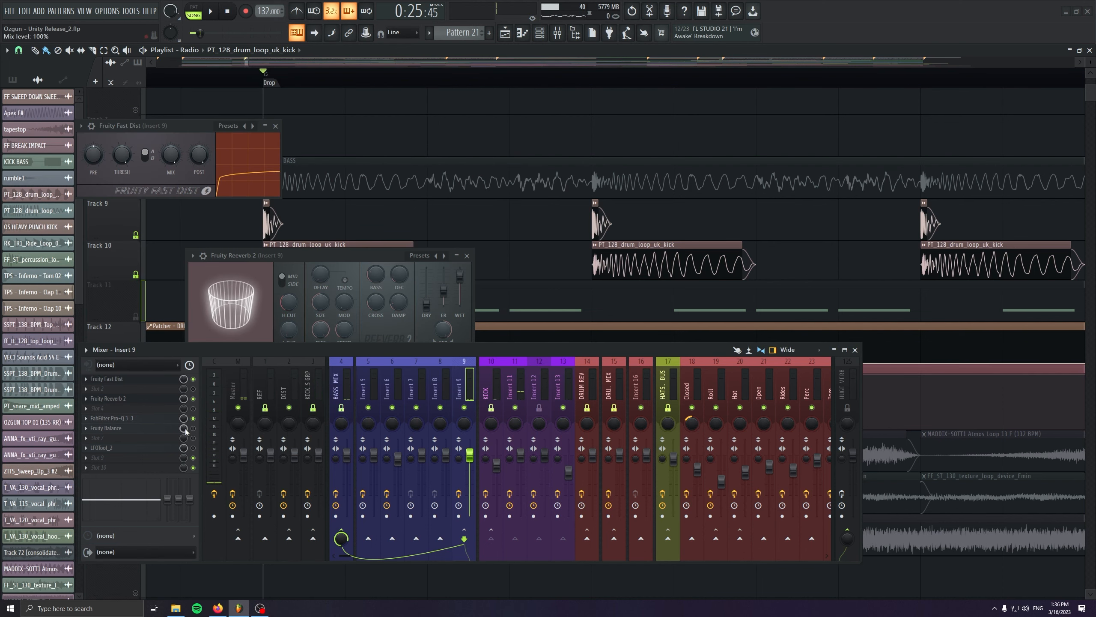
Re-enable Fruity Balance on Insert 9, check its volume setting and play the kick through it.
{"action": "left_click", "coordinate": [105, 428]}
{"action": "right_click", "coordinate": [115, 116]}
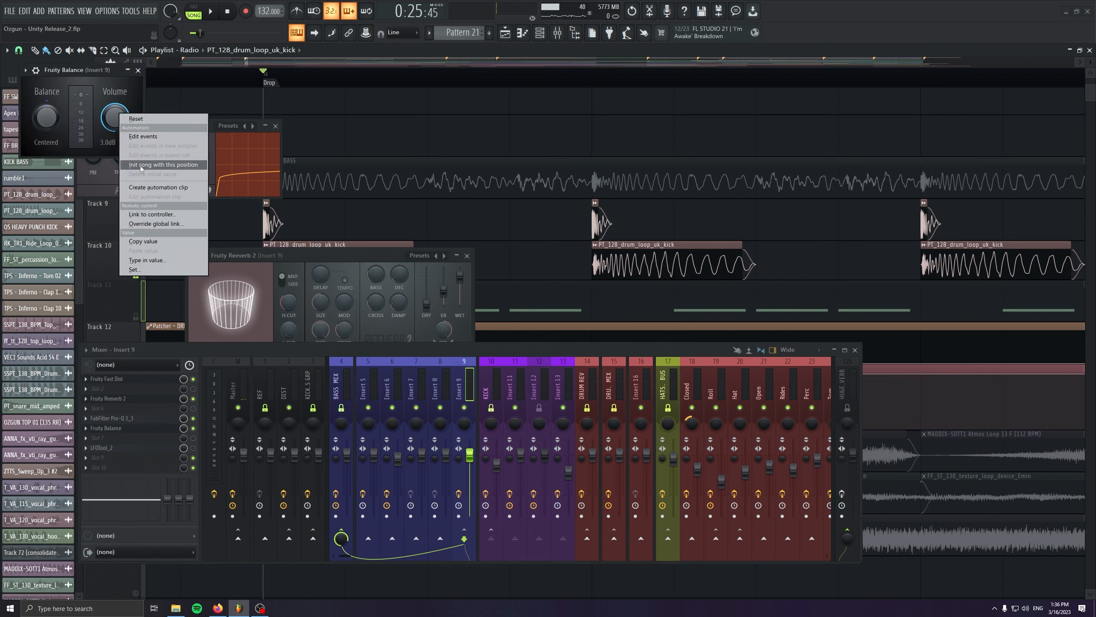
{"action": "left_click", "coordinate": [73, 74]}
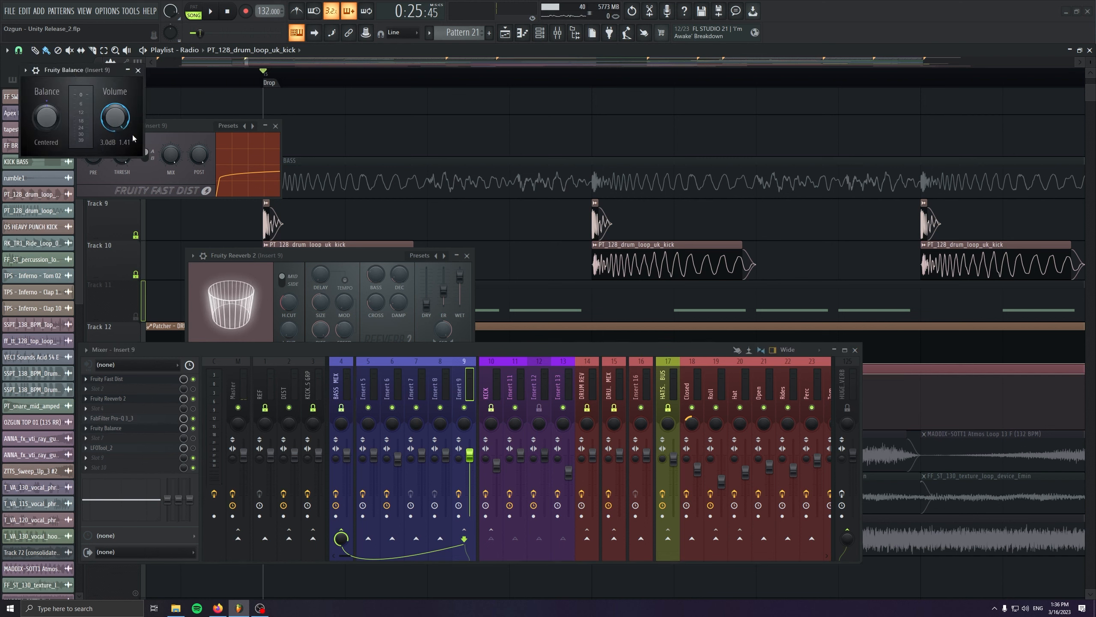
{"action": "key", "text": "space"}
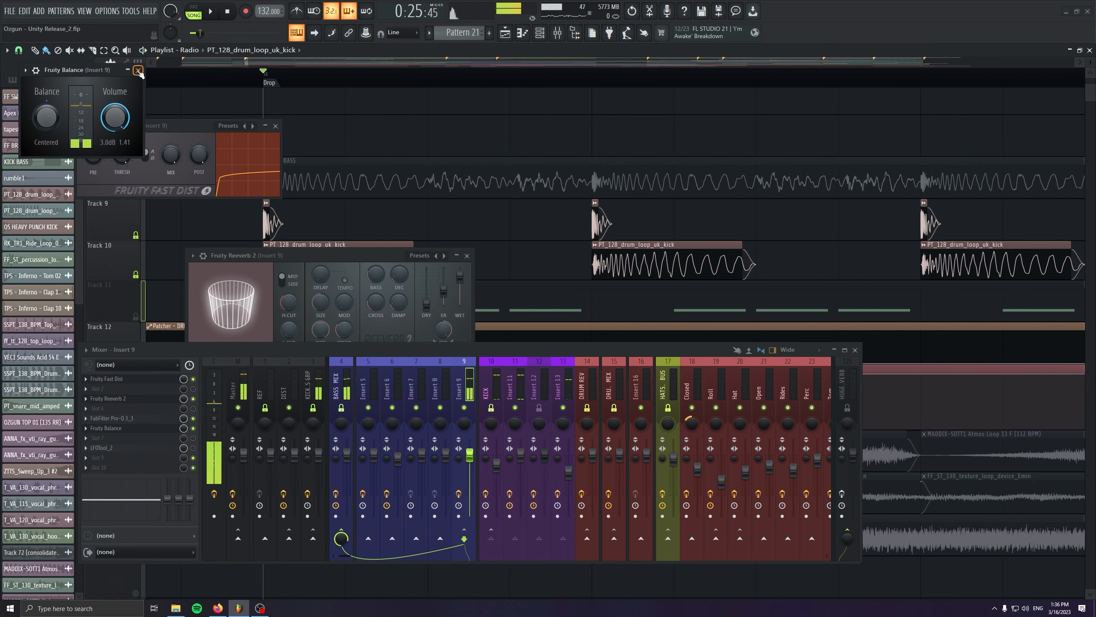
{"action": "left_click", "coordinate": [138, 71]}
Re-enable LFOTool_2 on Insert 9, open its volume shape and audition the ducked rumble.
{"action": "left_click", "coordinate": [186, 444]}
{"action": "key", "text": "space"}
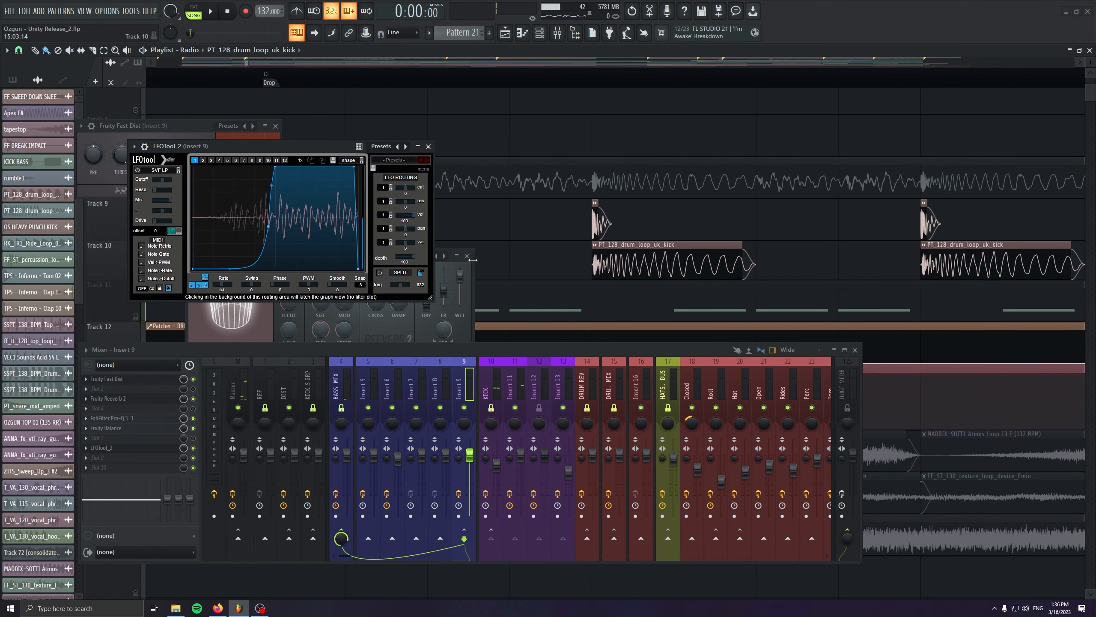
{"action": "left_click", "coordinate": [275, 125]}
{"action": "key", "text": "space"}
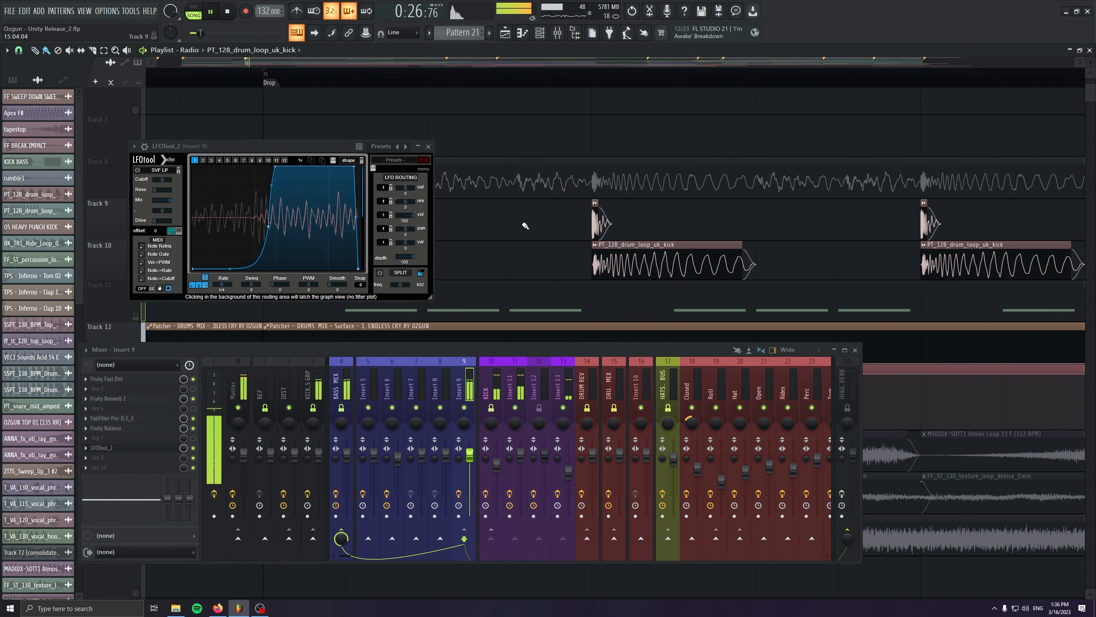
{"action": "key", "text": "space"}
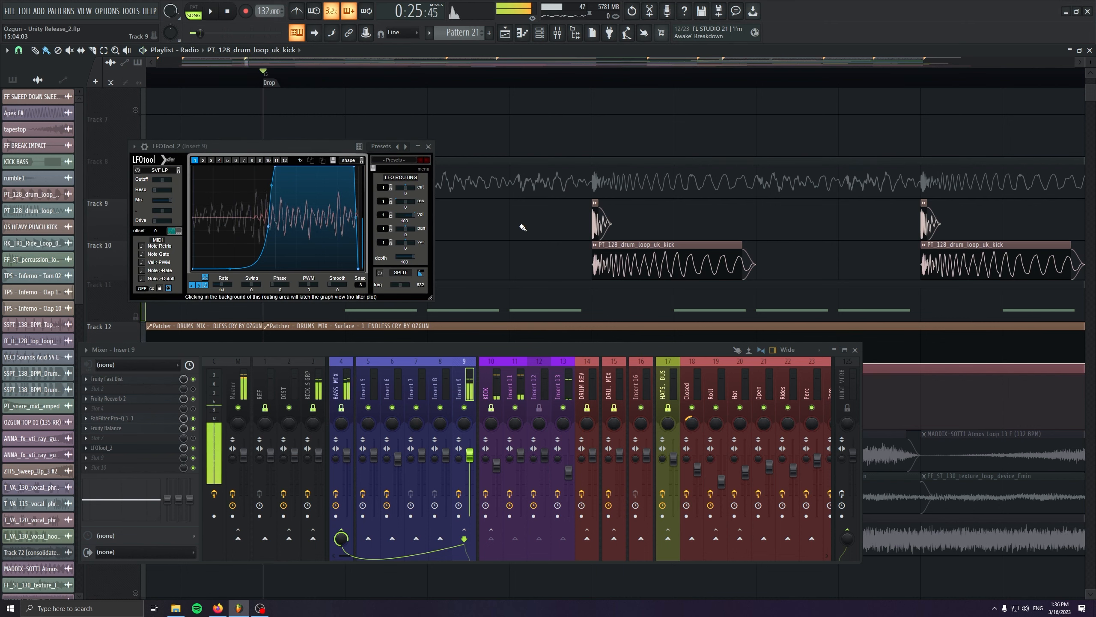
Trace the KICK channel's sends to the kick group and Insert 9 during playback, and return to Insert 9.
{"action": "left_click", "coordinate": [228, 11]}
{"action": "left_click", "coordinate": [488, 391]}
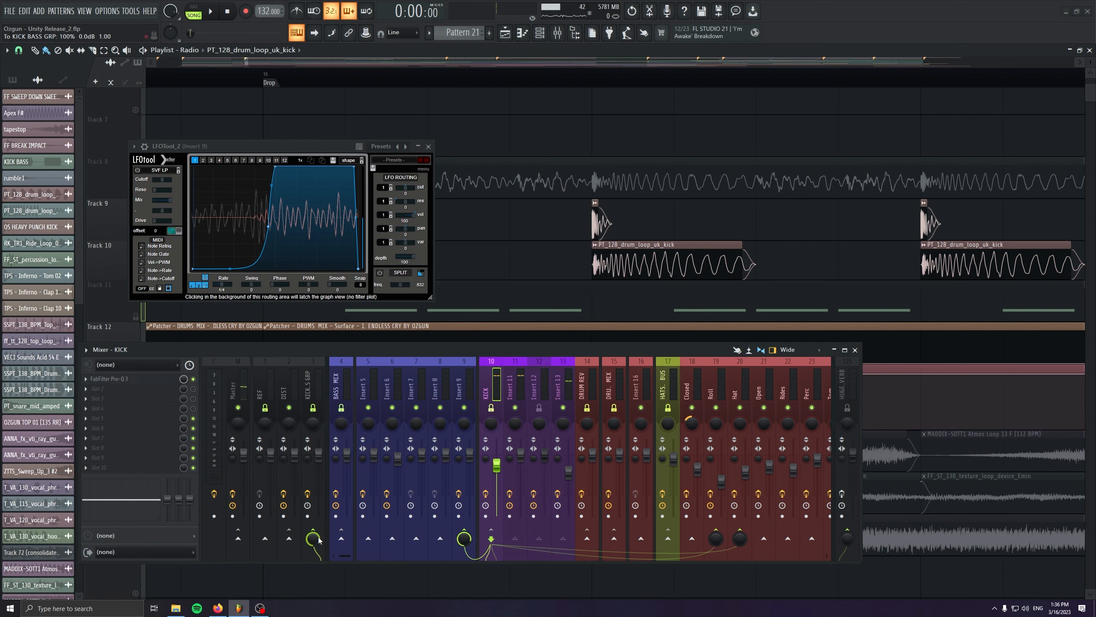
{"action": "key", "text": "space"}
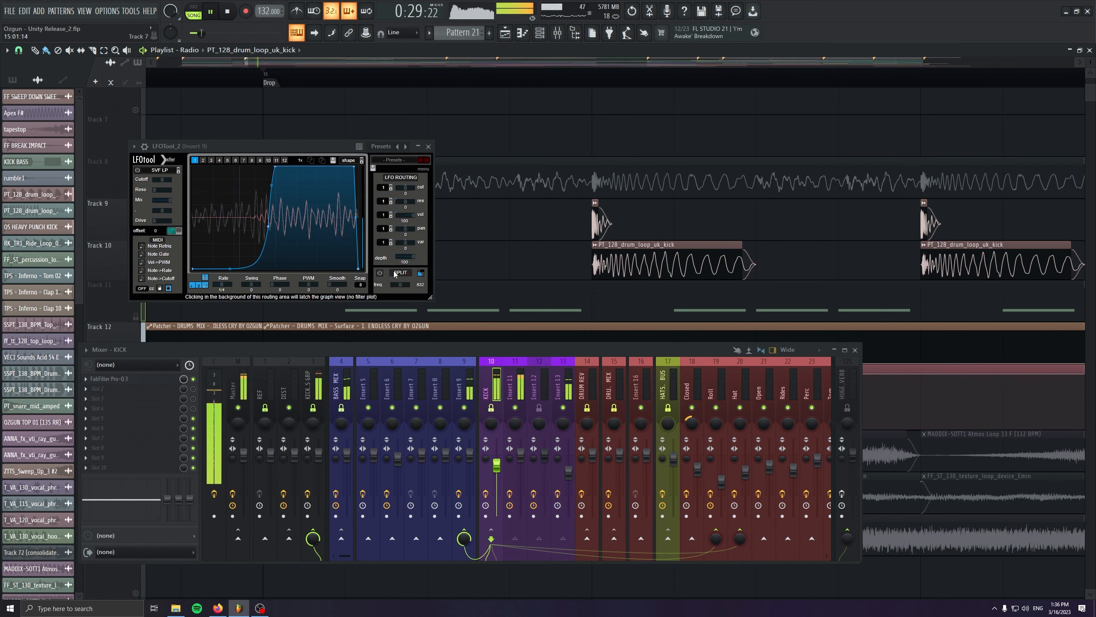
{"action": "key", "text": "space"}
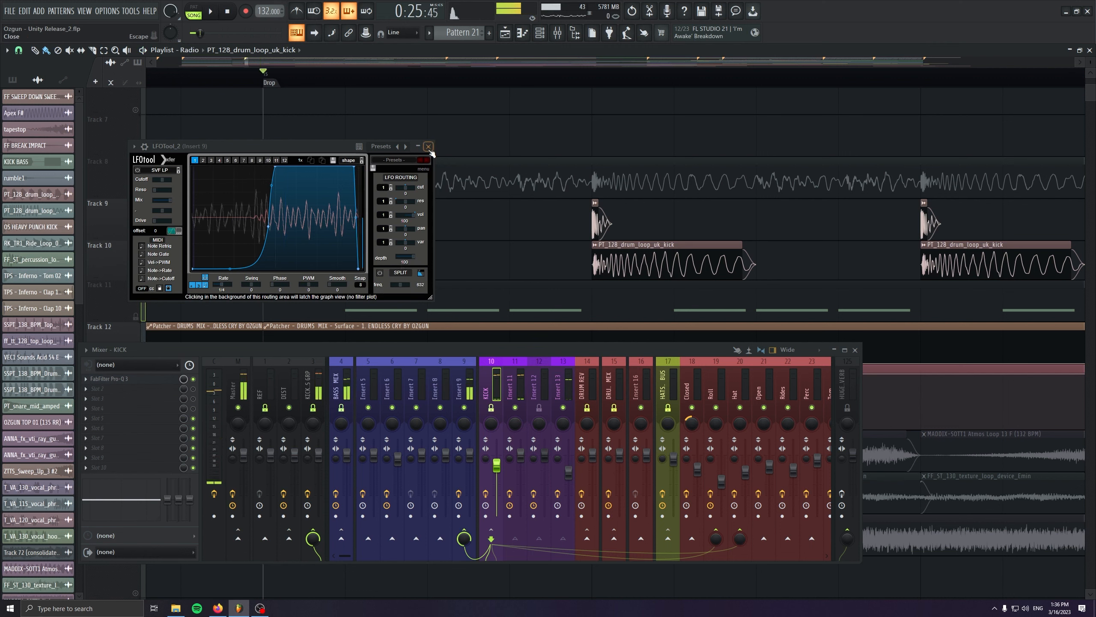
{"action": "left_click", "coordinate": [429, 146]}
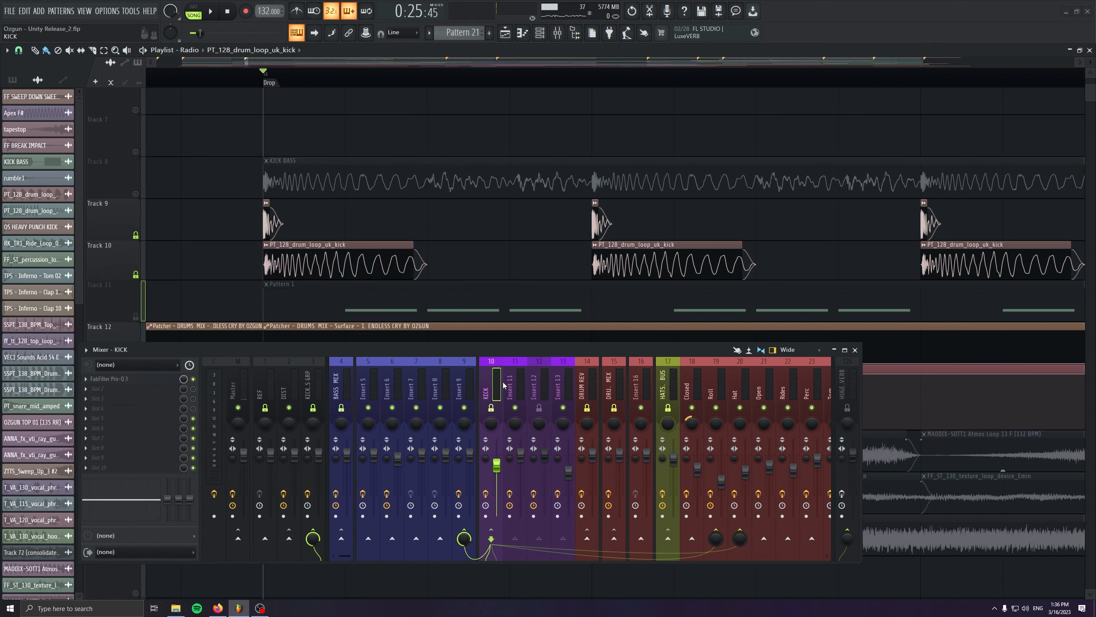
{"action": "left_click", "coordinate": [467, 384]}
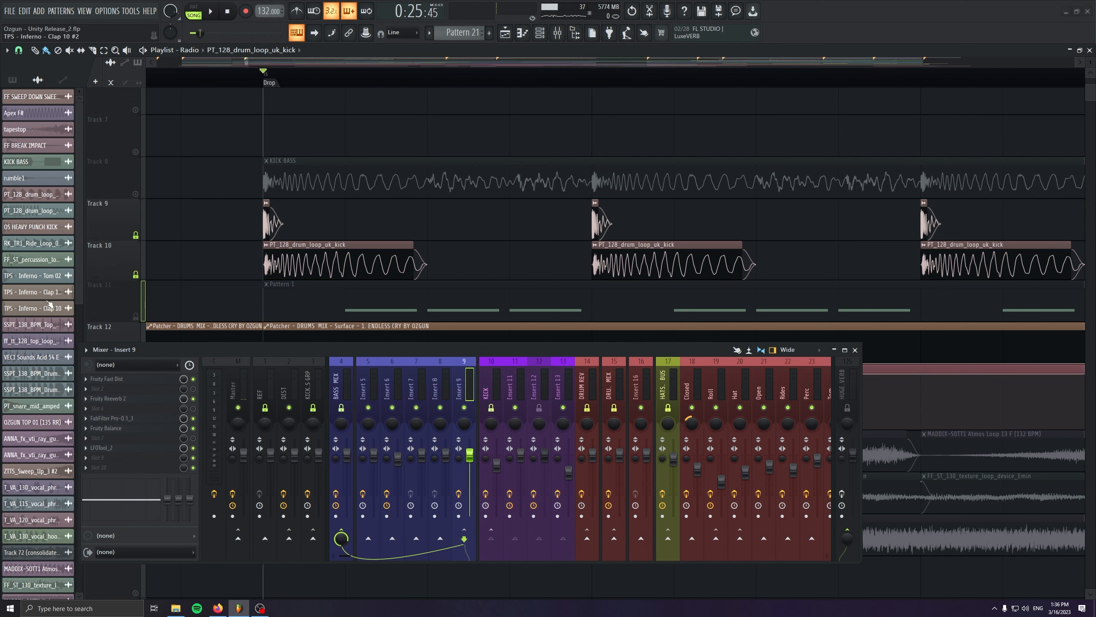
Unmute Track 11 in the playlist, mute Tracks 9 and 10, and play the Pattern 1 bass alone.
{"action": "left_click", "coordinate": [136, 317]}
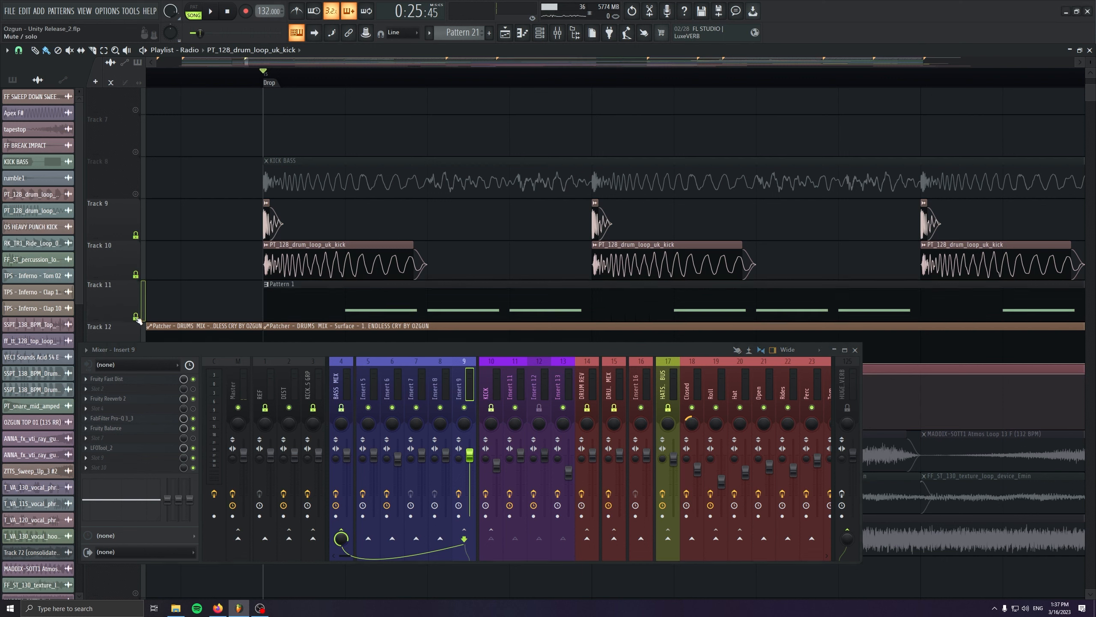
{"action": "left_click_drag", "start_coordinate": [136, 274], "coordinate": [136, 236]}
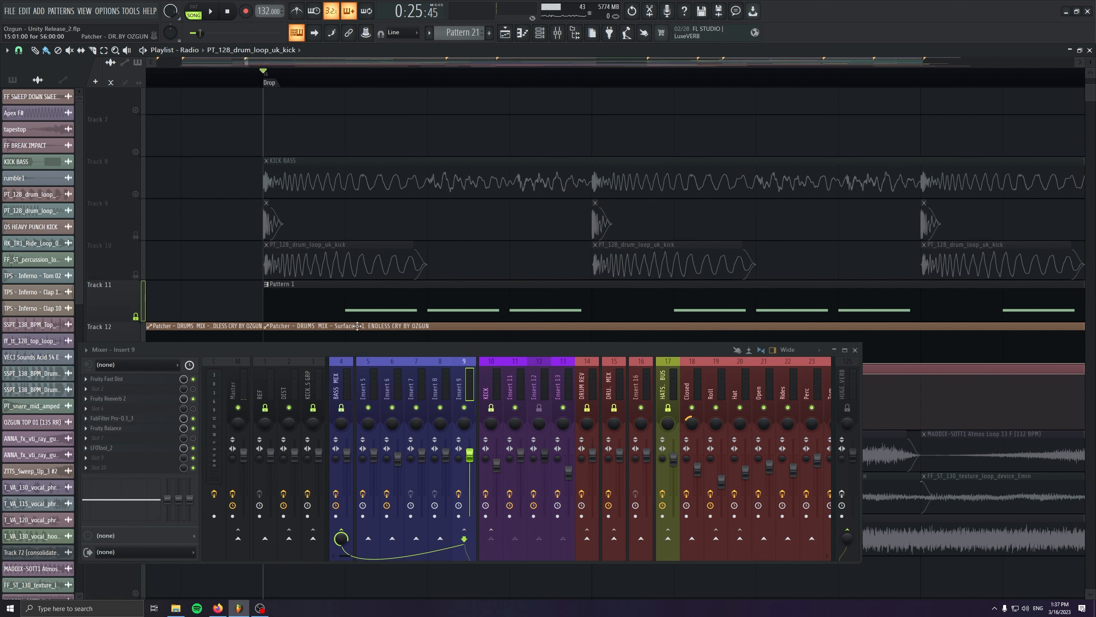
{"action": "key", "text": "space"}
Select mixer Insert 6 and open the Serum channel that plays Pattern 1.
{"action": "left_click", "coordinate": [393, 380]}
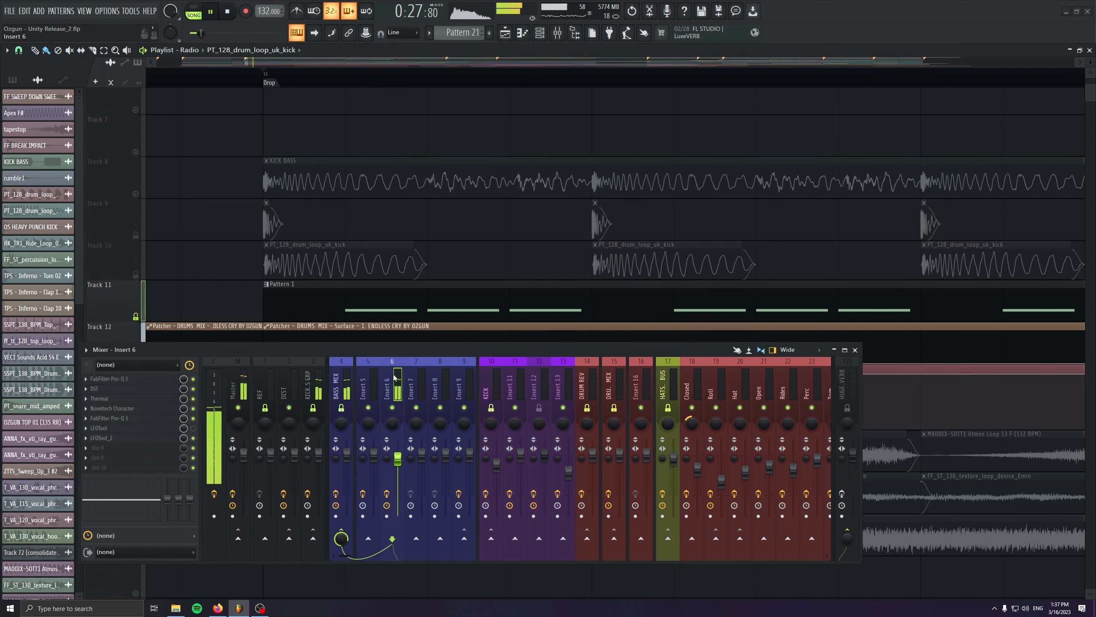
{"action": "left_click", "coordinate": [544, 36]}
{"action": "key", "text": "space"}
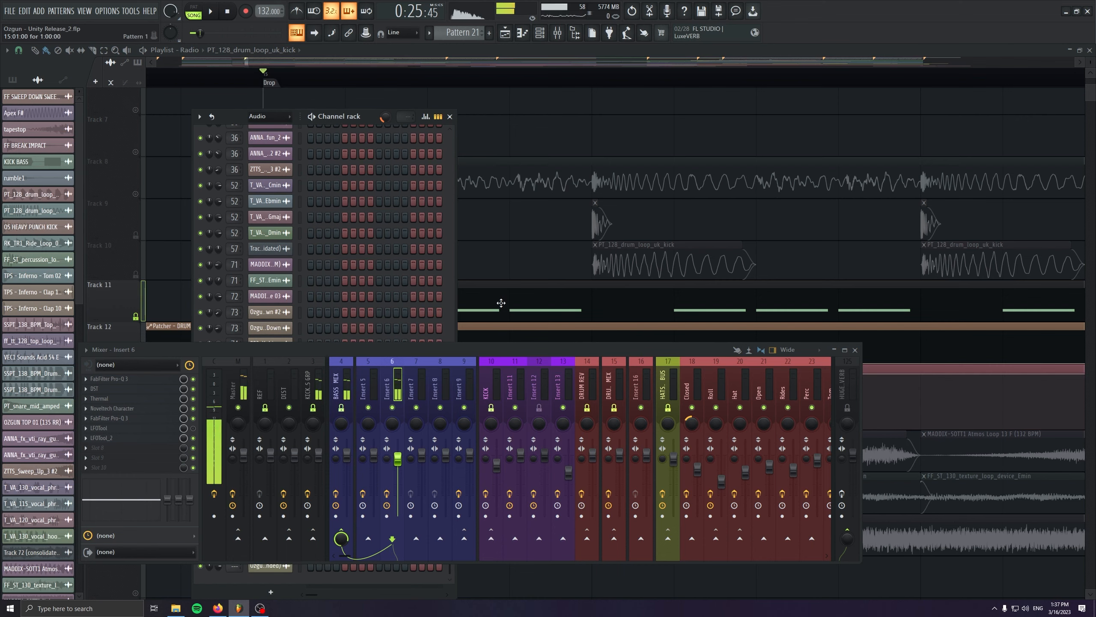
{"action": "double_click", "coordinate": [501, 303]}
{"action": "key", "text": "Escape"}
{"action": "left_click", "coordinate": [544, 36]}
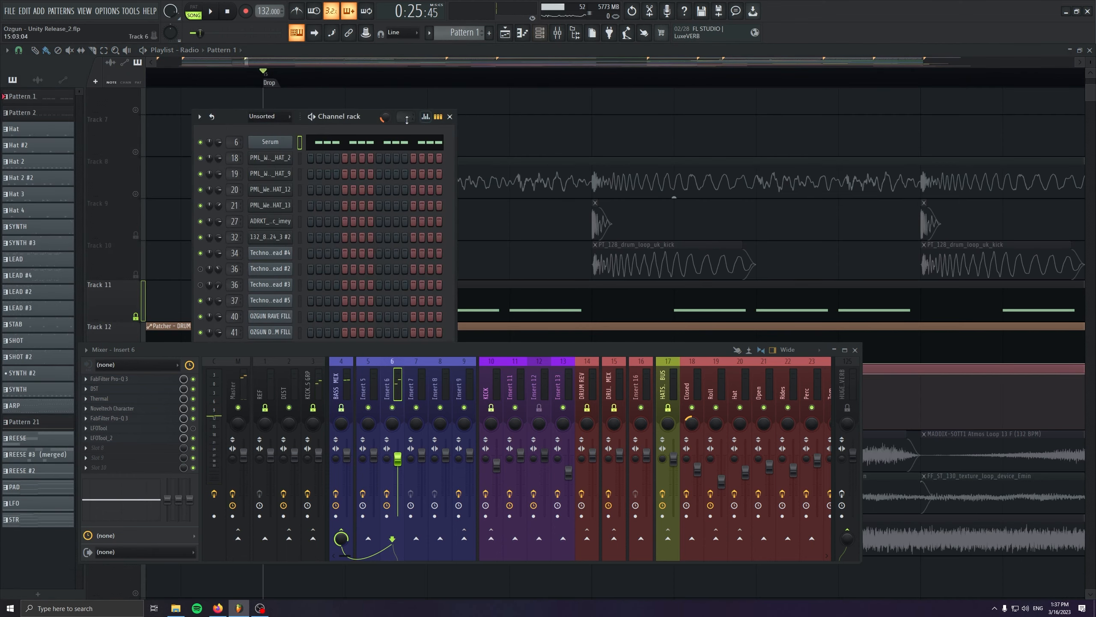
{"action": "left_click", "coordinate": [271, 142]}
Look up Serum's PML - STP2 - BA Crave preset in the PML Techno Pack Vol.2 folder, and close the synth.
{"action": "left_click", "coordinate": [535, 202]}
{"action": "mouse_move", "coordinate": [514, 289]}
{"action": "mouse_move", "coordinate": [633, 355]}
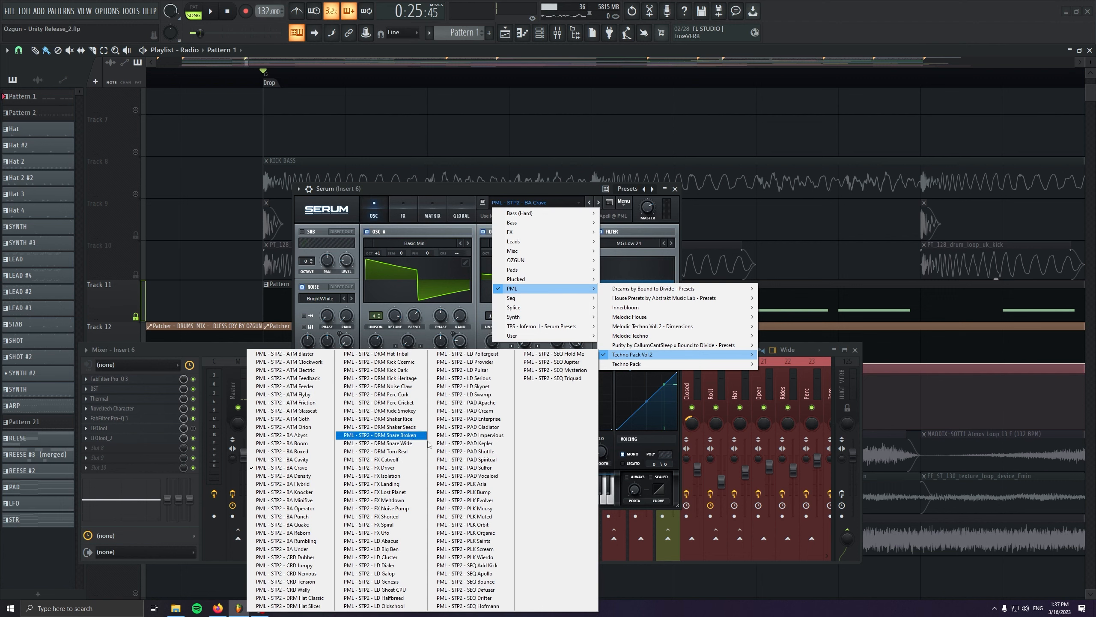
{"action": "left_click", "coordinate": [389, 187]}
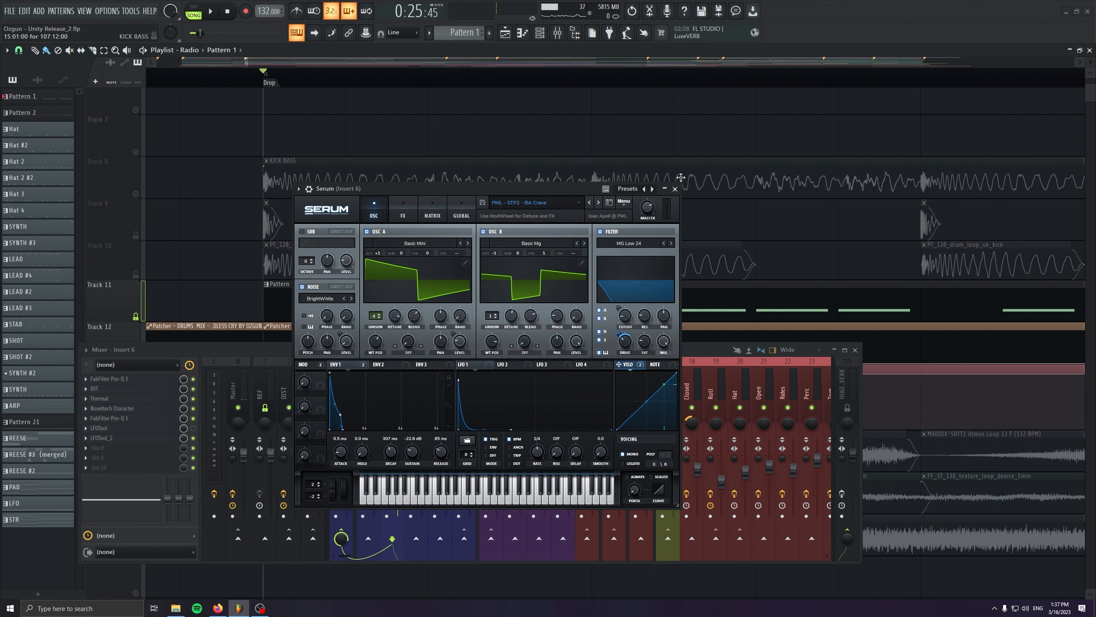
{"action": "left_click", "coordinate": [675, 190]}
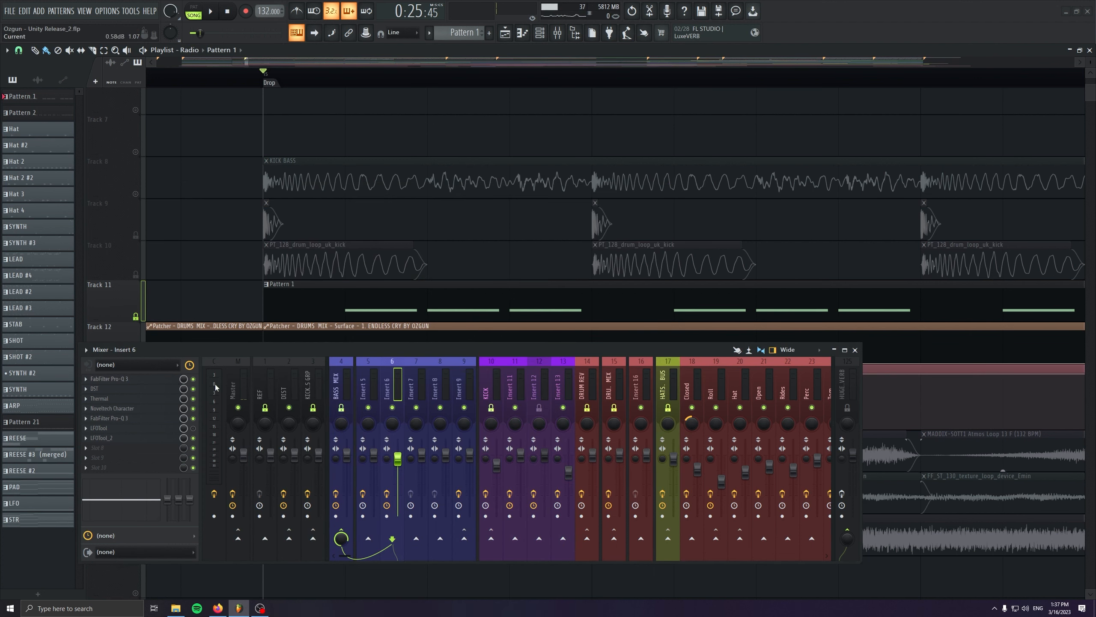
Delete the first LFOTool from Insert 6, bypass every effect after the first FabFilter Pro-Q 3, and inspect that EQ's curve.
{"action": "left_click", "coordinate": [122, 379]}
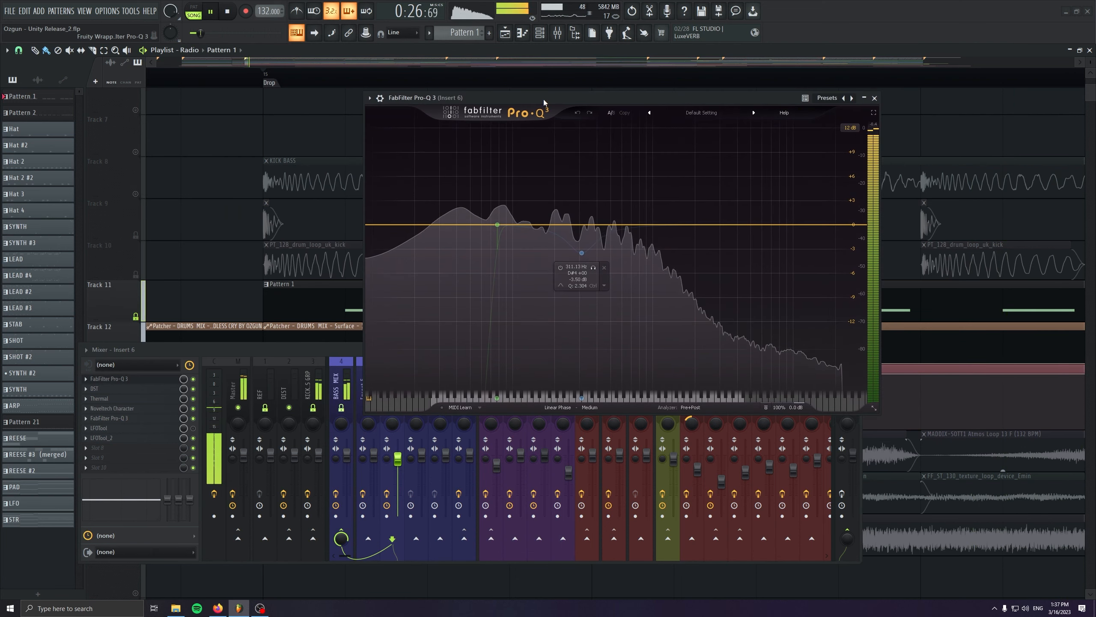
{"action": "left_click", "coordinate": [121, 380]}
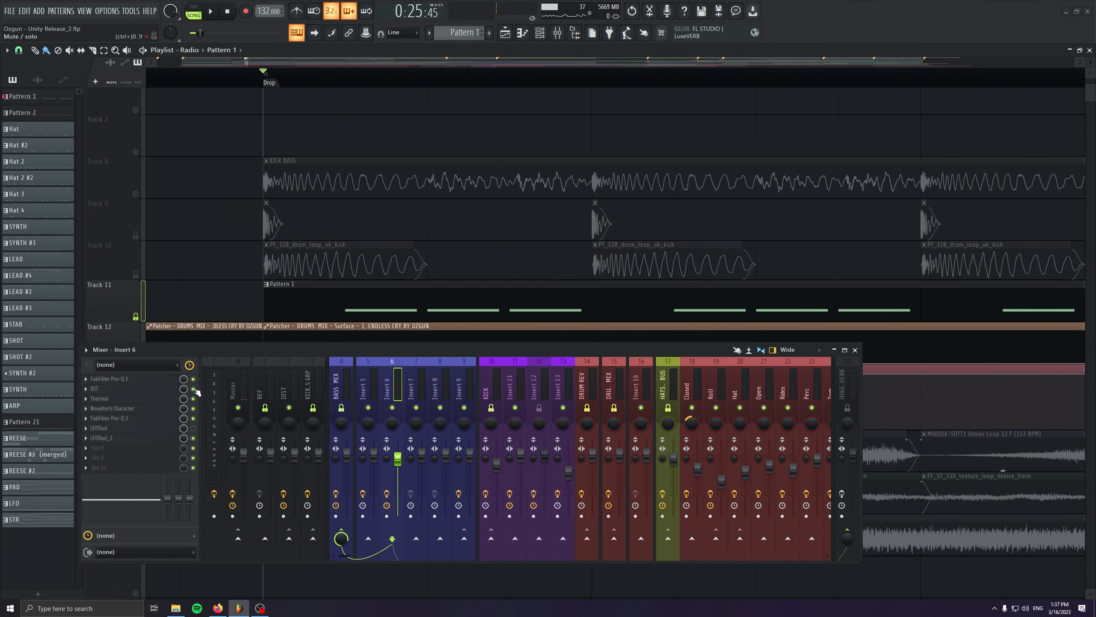
{"action": "left_click", "coordinate": [89, 429]}
{"action": "left_click", "coordinate": [143, 388]}
{"action": "left_click", "coordinate": [135, 381]}
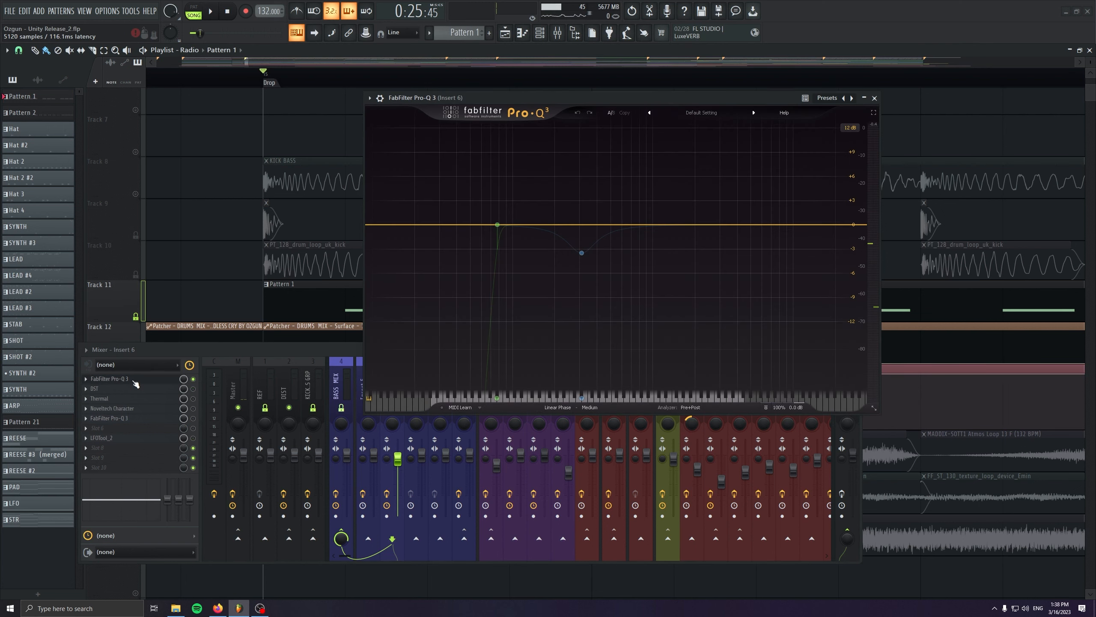
{"action": "left_click", "coordinate": [135, 383]}
Re-enable DST on Insert 6, view its settings and compare the bass with and without the distortion.
{"action": "left_click", "coordinate": [153, 392]}
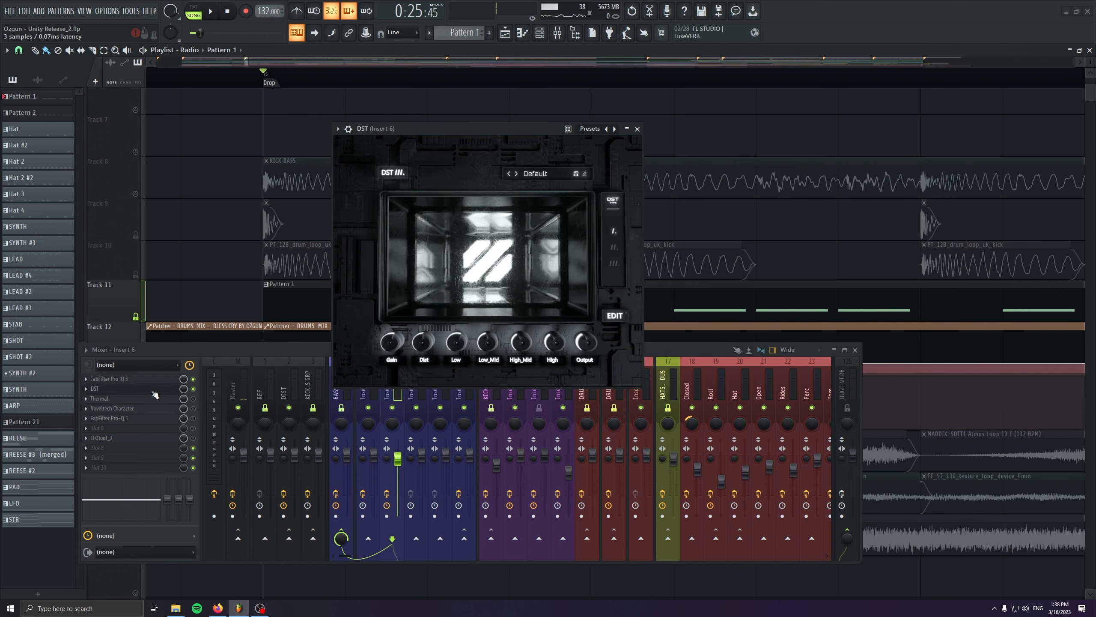
{"action": "left_click", "coordinate": [154, 392]}
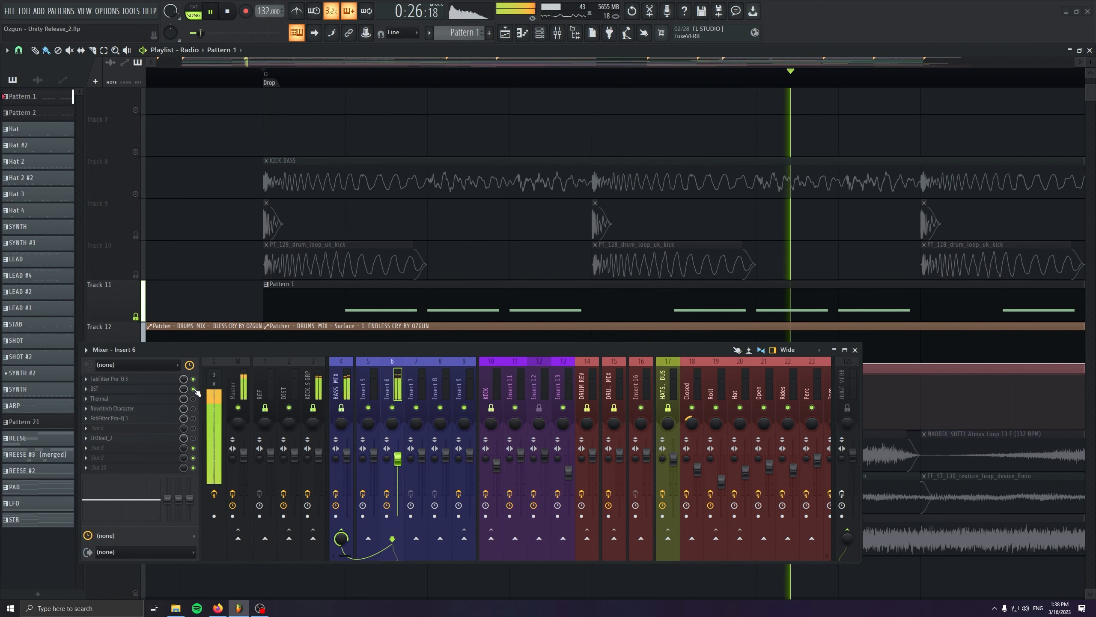
{"action": "left_click", "coordinate": [193, 389]}
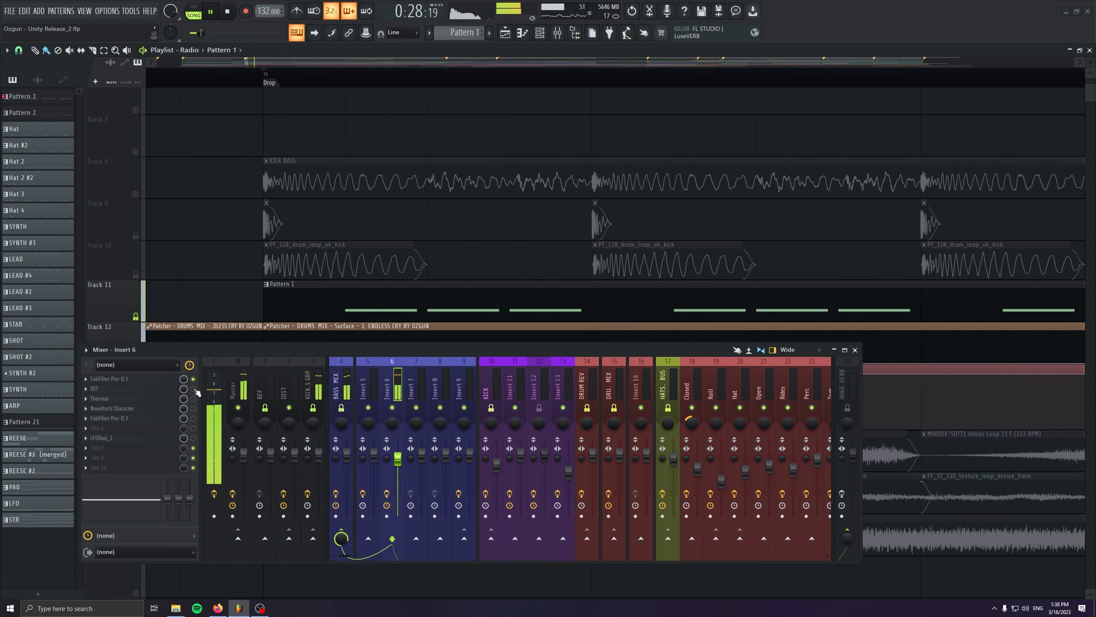
{"action": "left_click", "coordinate": [193, 388]}
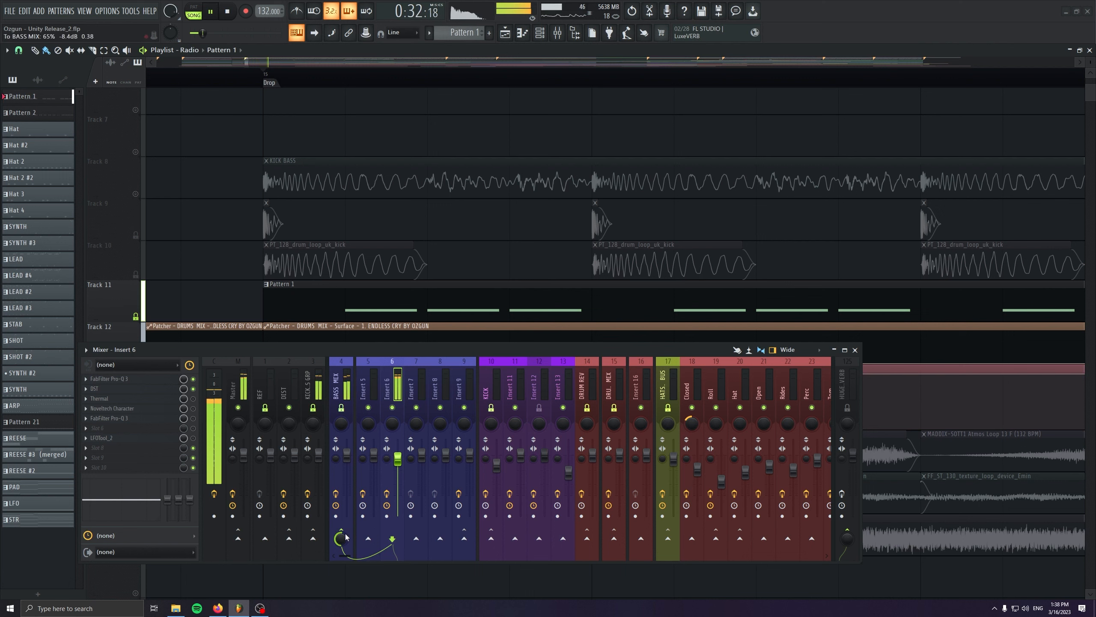
{"action": "key", "text": "space"}
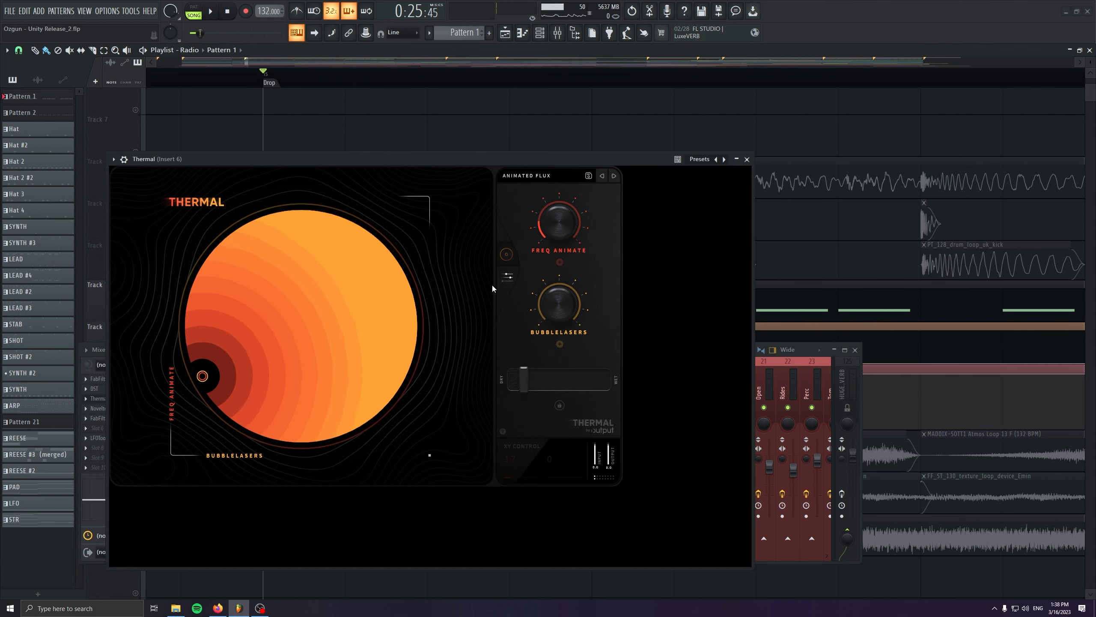
Re-enable Thermal on Insert 6, view its Animated Flux preset and play the bass through it.
{"action": "key", "text": "space"}
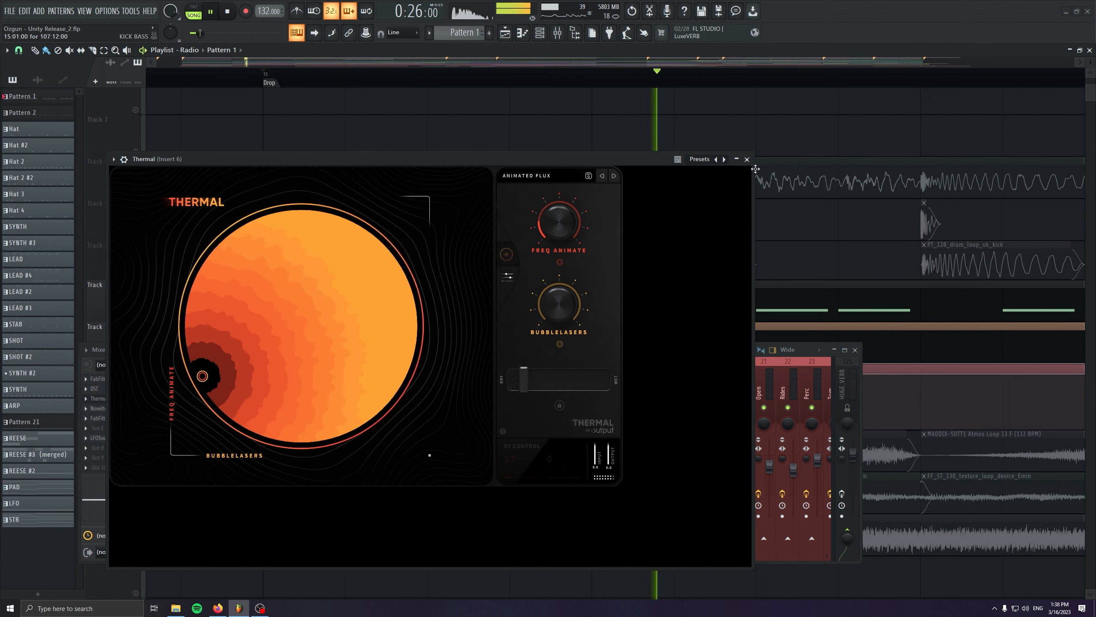
{"action": "key", "text": "Escape"}
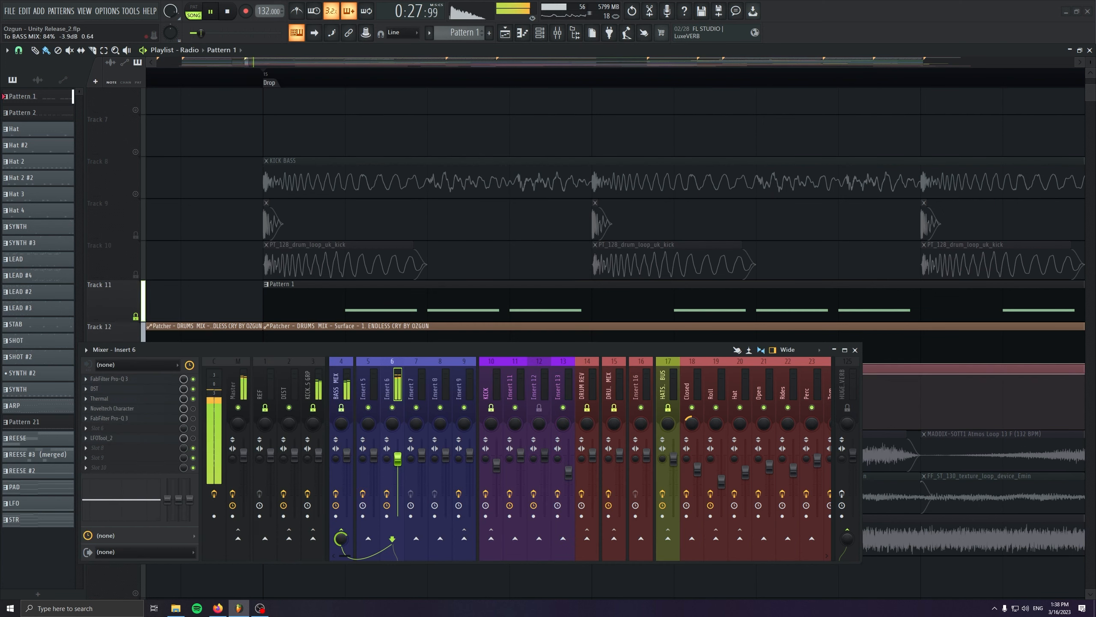
{"action": "key", "text": "space"}
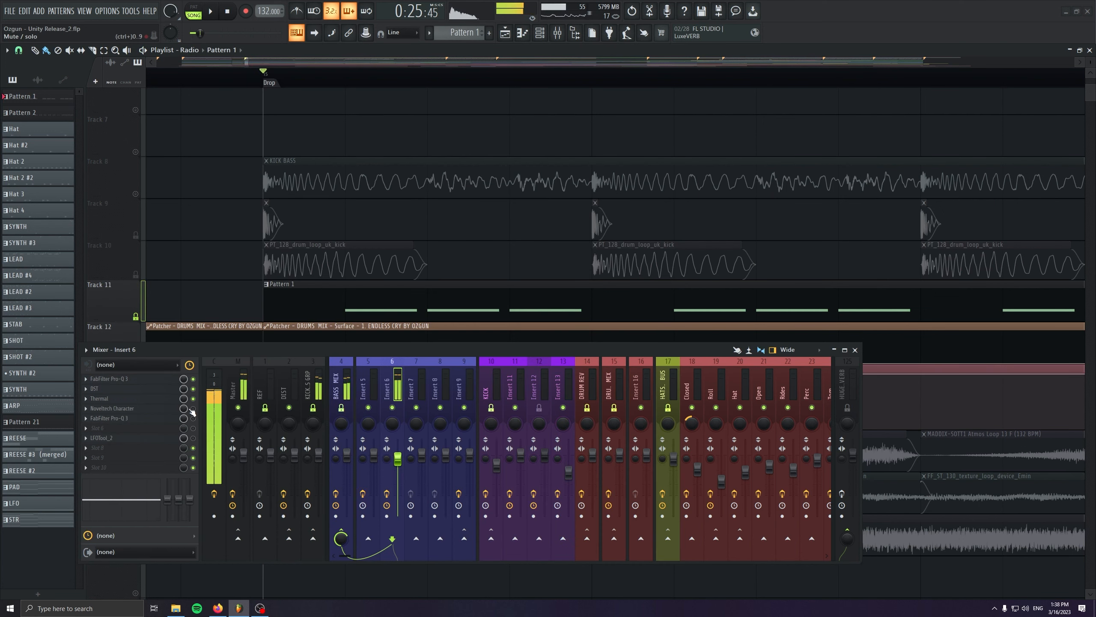
Re-enable Noveltech Character on Insert 6, view its settings and play the bass through it.
{"action": "left_click", "coordinate": [167, 411]}
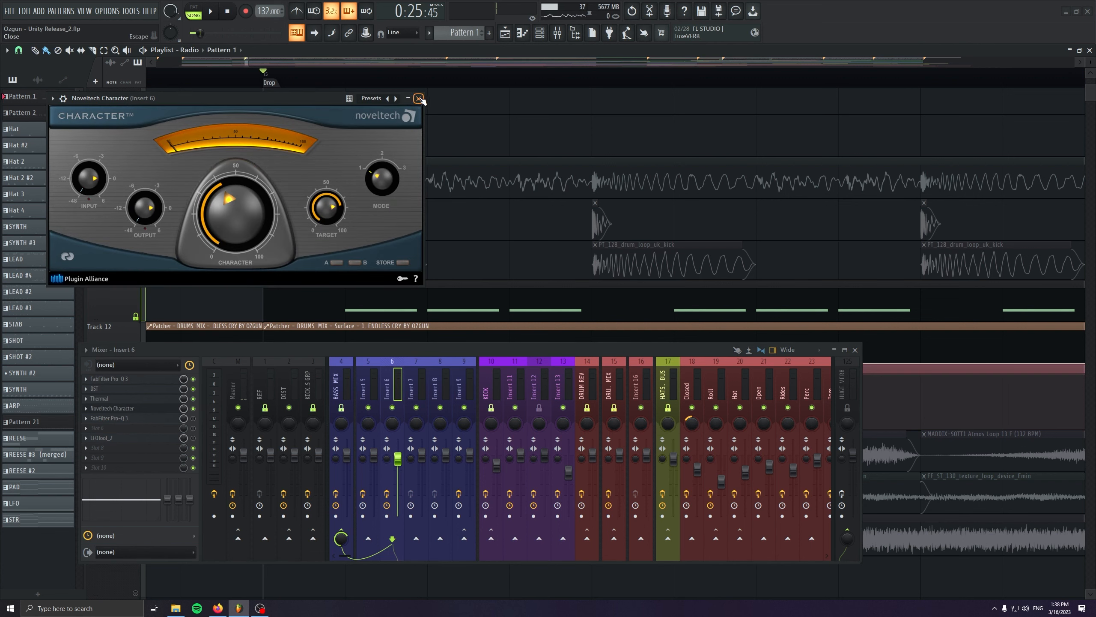
{"action": "key", "text": "space"}
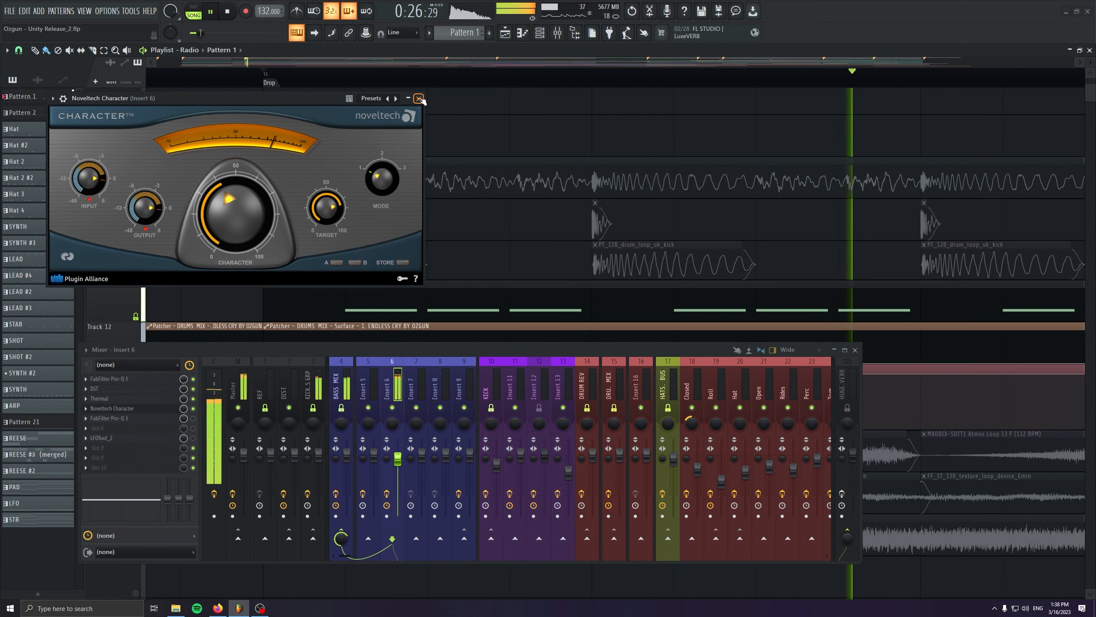
{"action": "left_click", "coordinate": [419, 98]}
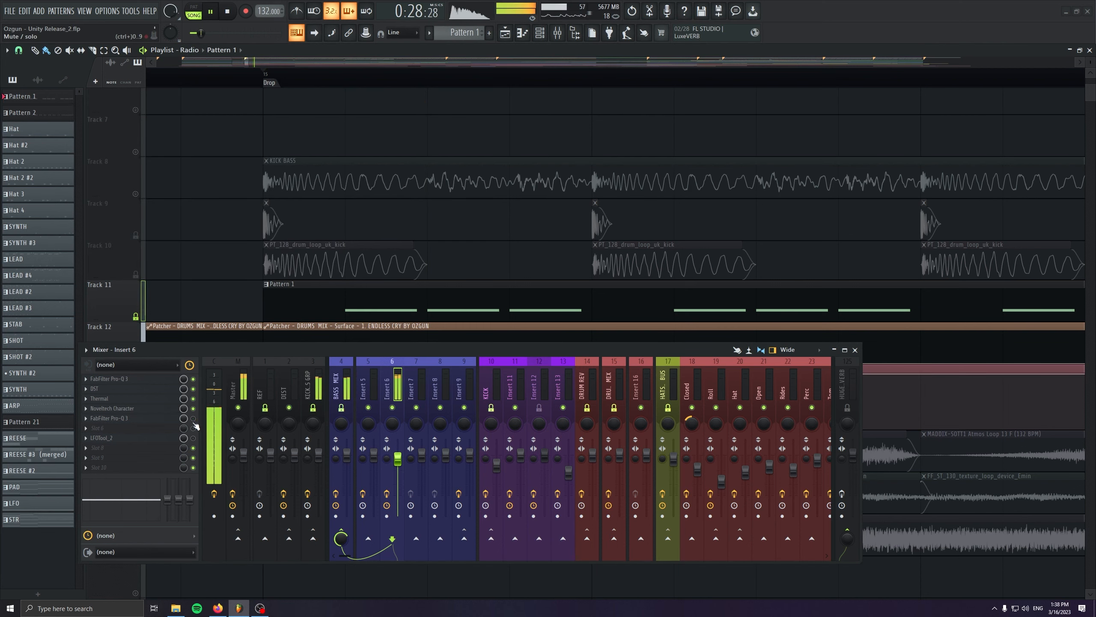
Re-enable the second FabFilter Pro-Q 3 on Insert 6, play the bass through it and inspect its low-cut band.
{"action": "left_click", "coordinate": [172, 419]}
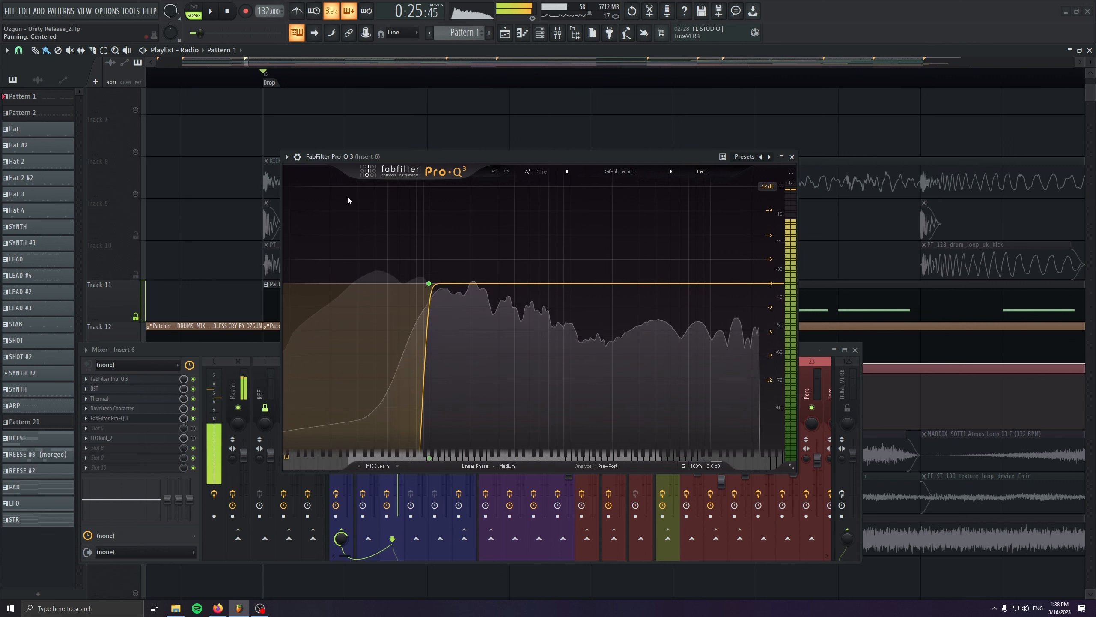
{"action": "key", "text": "space"}
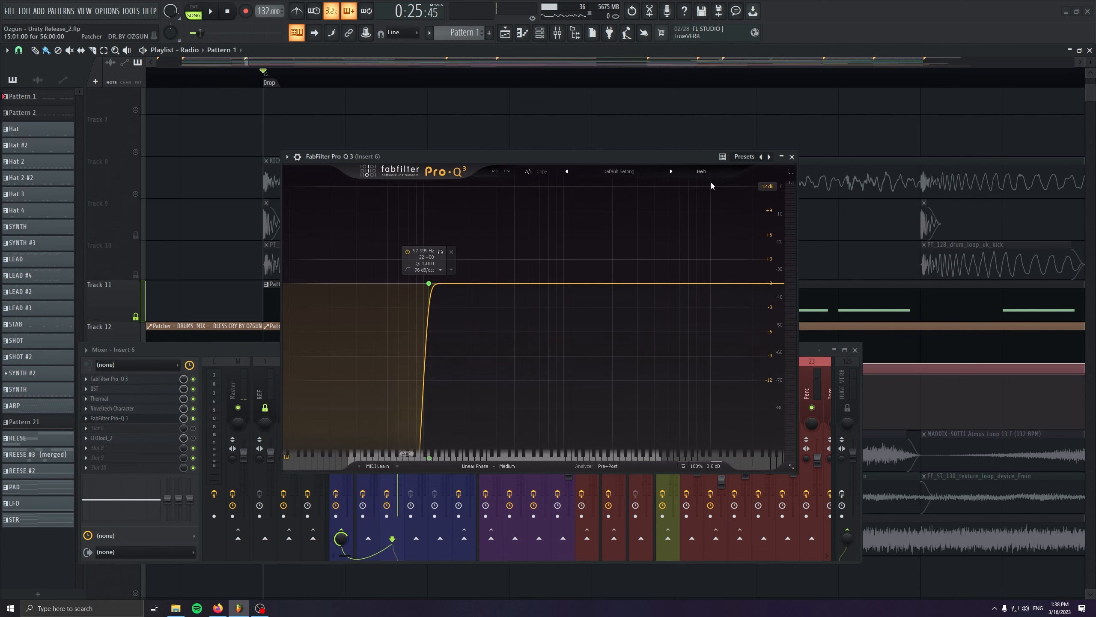
{"action": "left_click", "coordinate": [791, 157]}
Re-enable LFOTool_2 on Insert 6, view its volume curve and play the bass with the ducking active.
{"action": "left_click", "coordinate": [172, 440]}
{"action": "left_click_drag", "start_coordinate": [601, 175], "coordinate": [455, 161]}
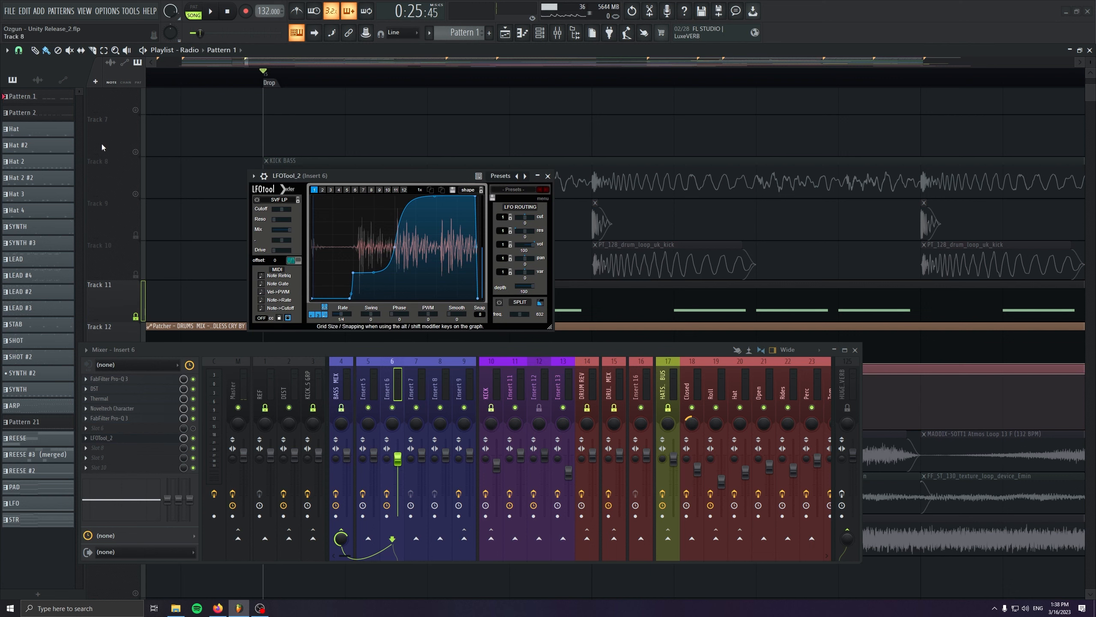
{"action": "key", "text": "space"}
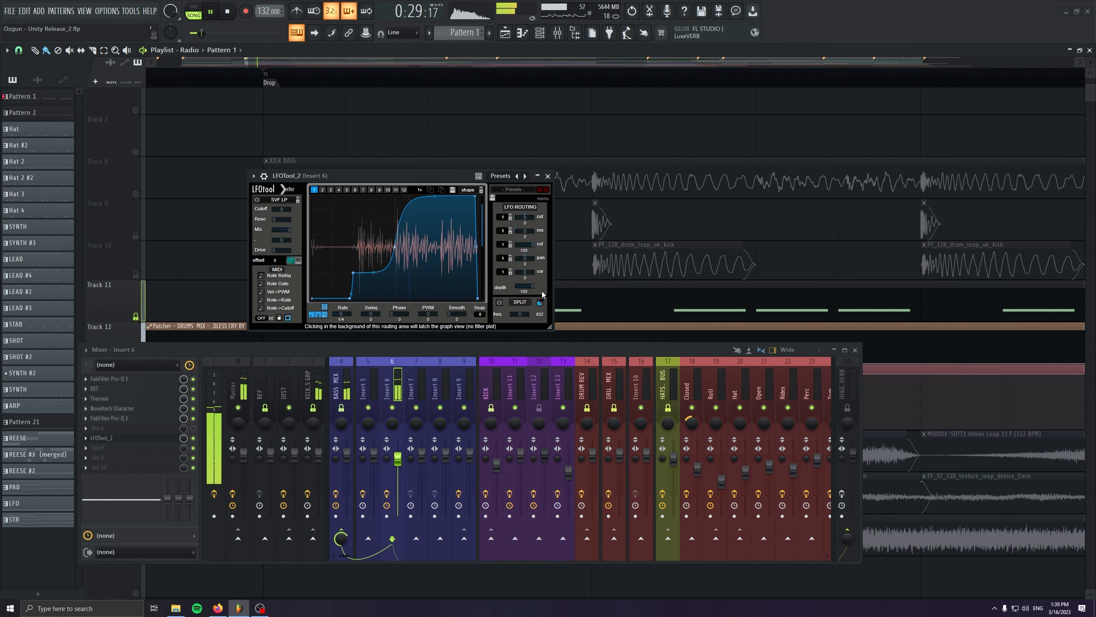
{"action": "key", "text": "space"}
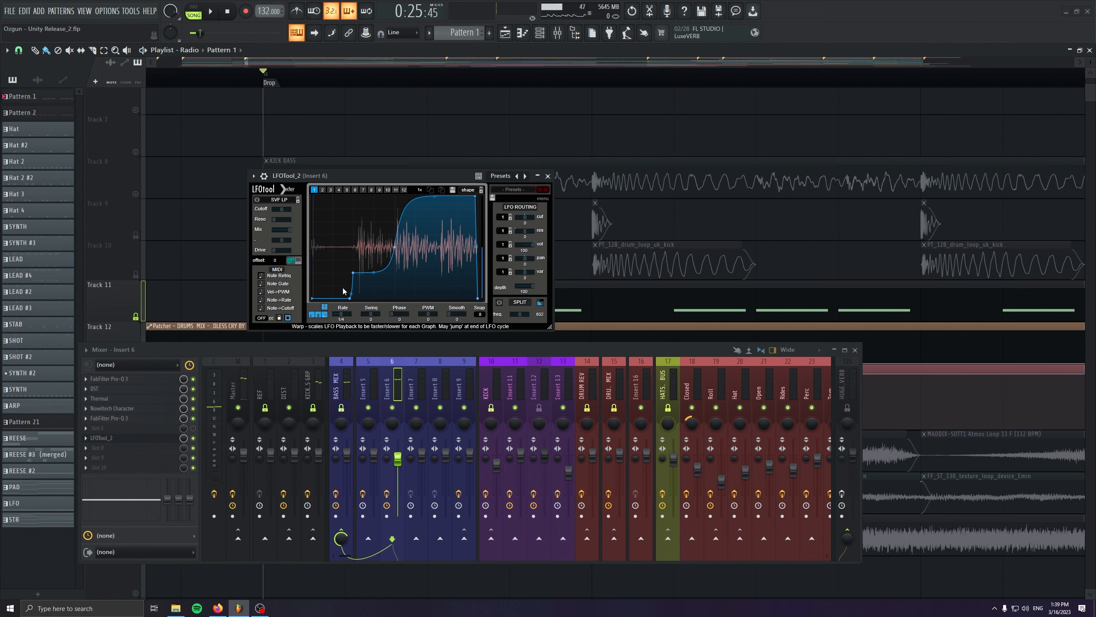
{"action": "left_click", "coordinate": [548, 176]}
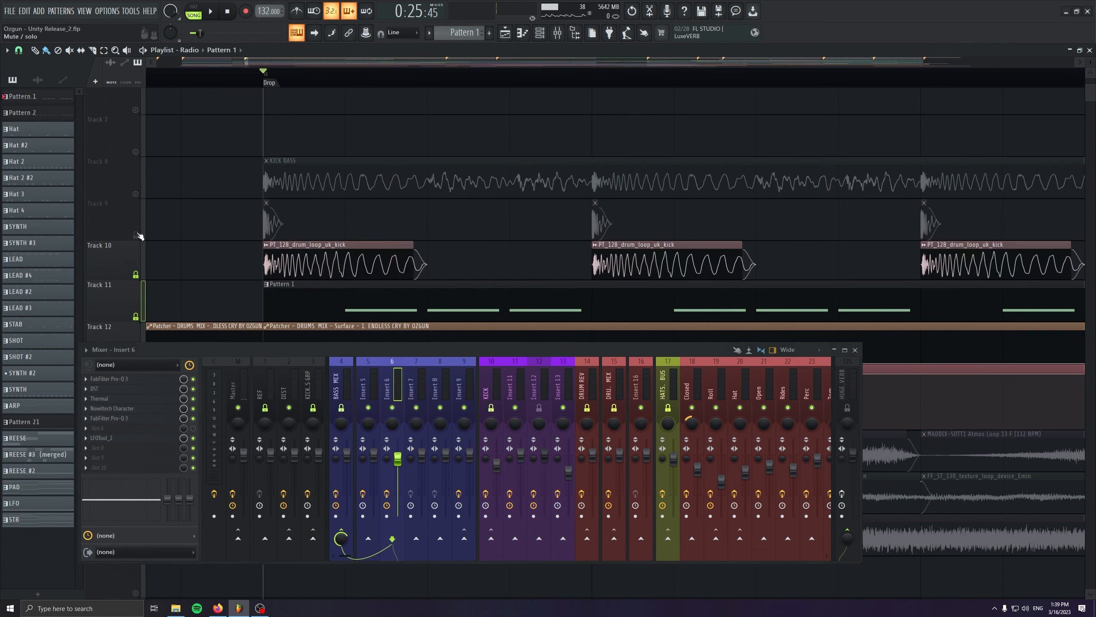
Play the kick layers on Tracks 9 and 10 together with the Pattern 1 bass on Track 11.
{"action": "key", "text": "space"}
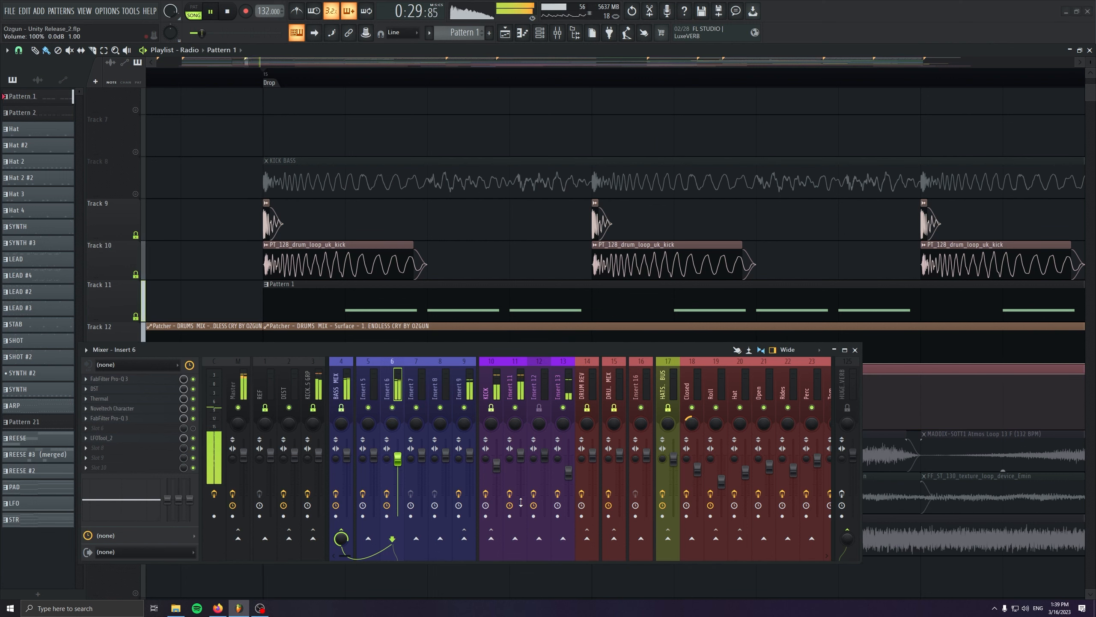
{"action": "key", "text": "space"}
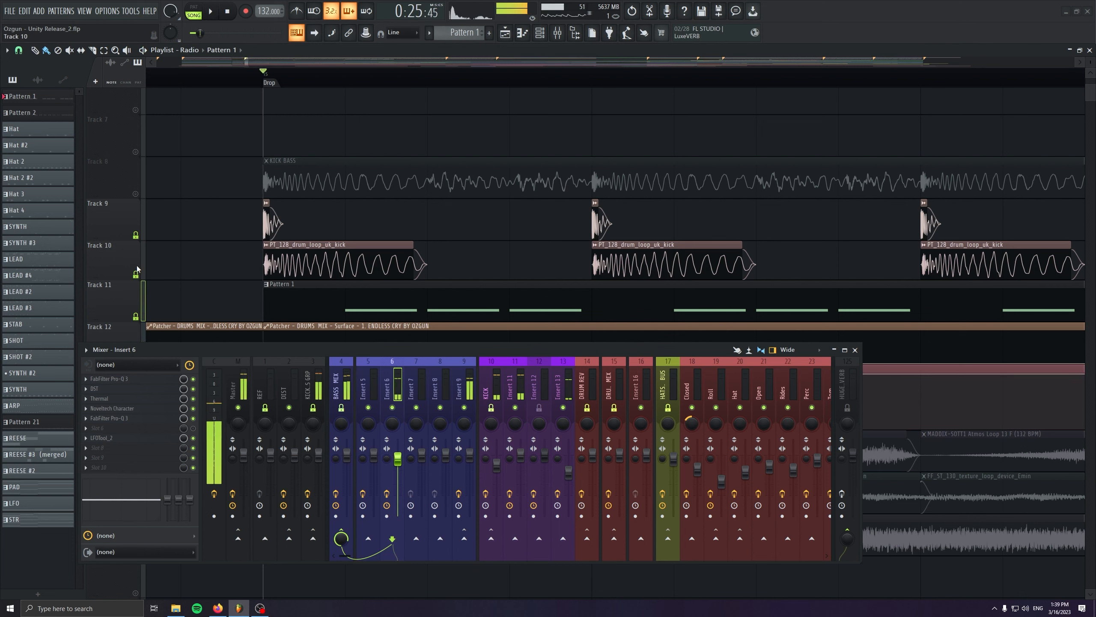
{"action": "key", "text": "ctrl+h"}
Mute Tracks 11, 10 and 9 and unmute the rendered KICK BASS clip on Track 8.
{"action": "left_click", "coordinate": [135, 318]}
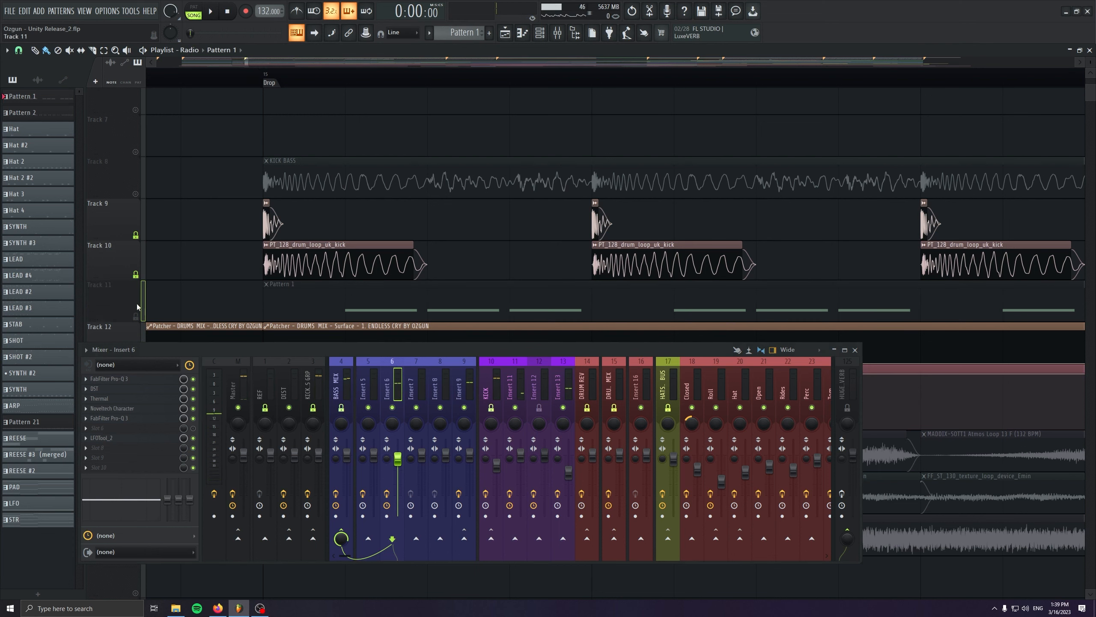
{"action": "left_click", "coordinate": [135, 275]}
{"action": "left_click", "coordinate": [135, 235]}
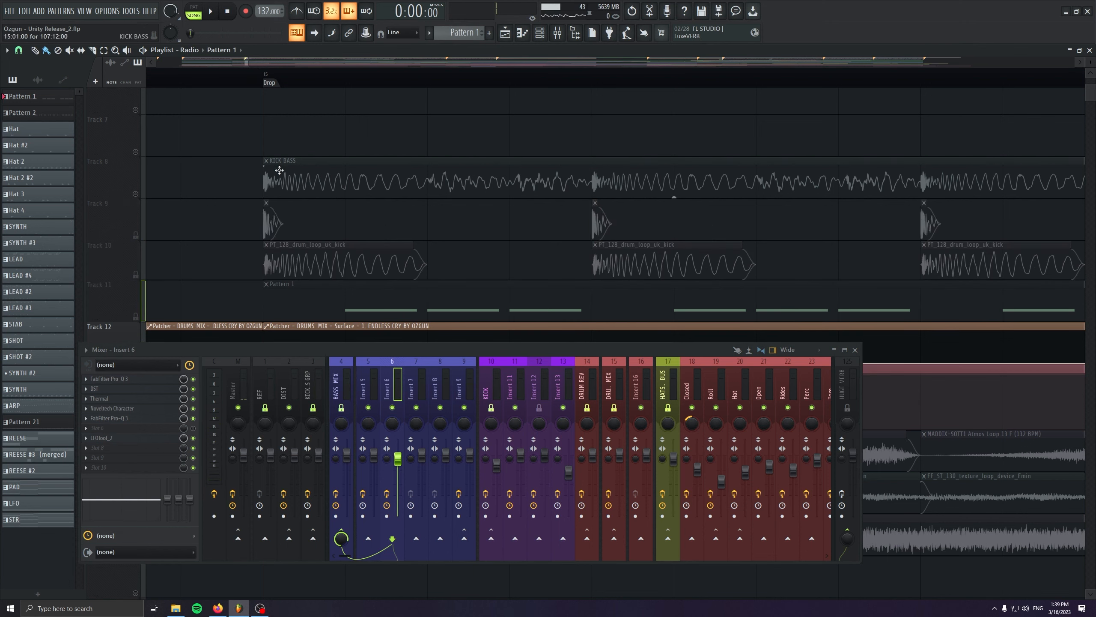
{"action": "left_click", "coordinate": [135, 195]}
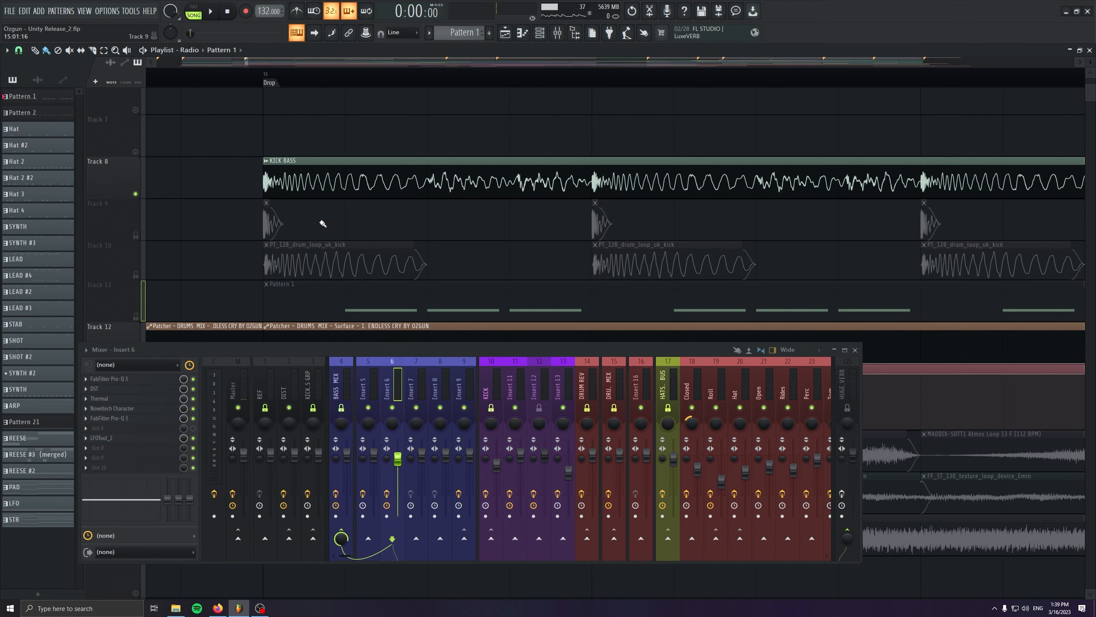
Inspect the FabFilter Simplon and FabFilter Pro-Q 3 settings on the KICK BASS GRP mixer channel, and close both plugins.
{"action": "scroll", "coordinate": [304, 286], "scroll_direction": "down", "scroll_amount": 5}
{"action": "left_click", "coordinate": [313, 386]}
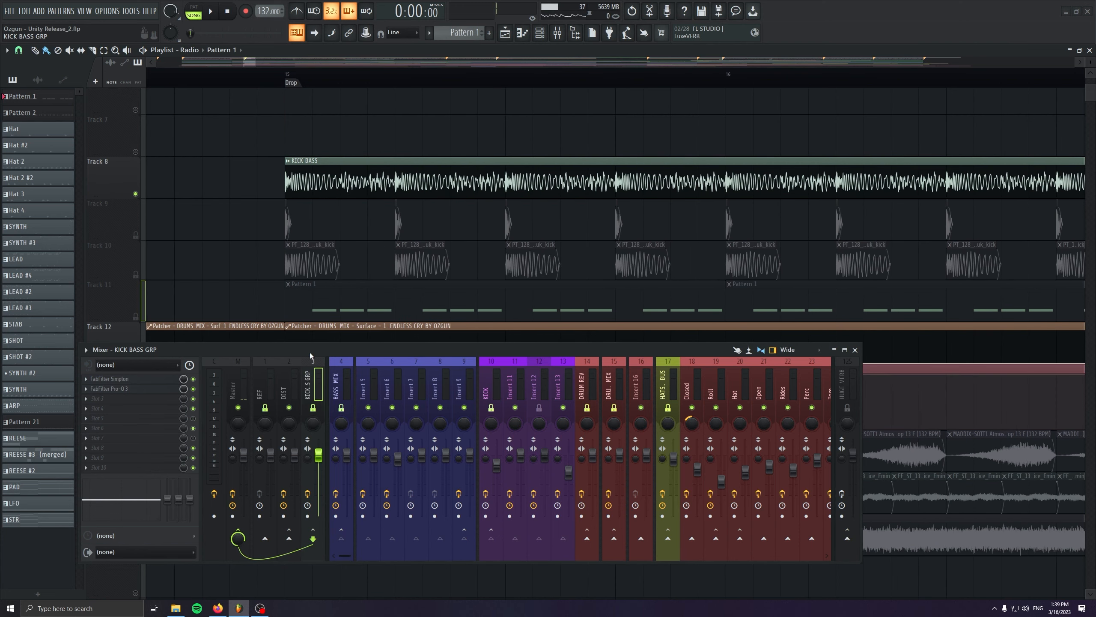
{"action": "left_click", "coordinate": [90, 379]}
{"action": "left_click", "coordinate": [108, 389]}
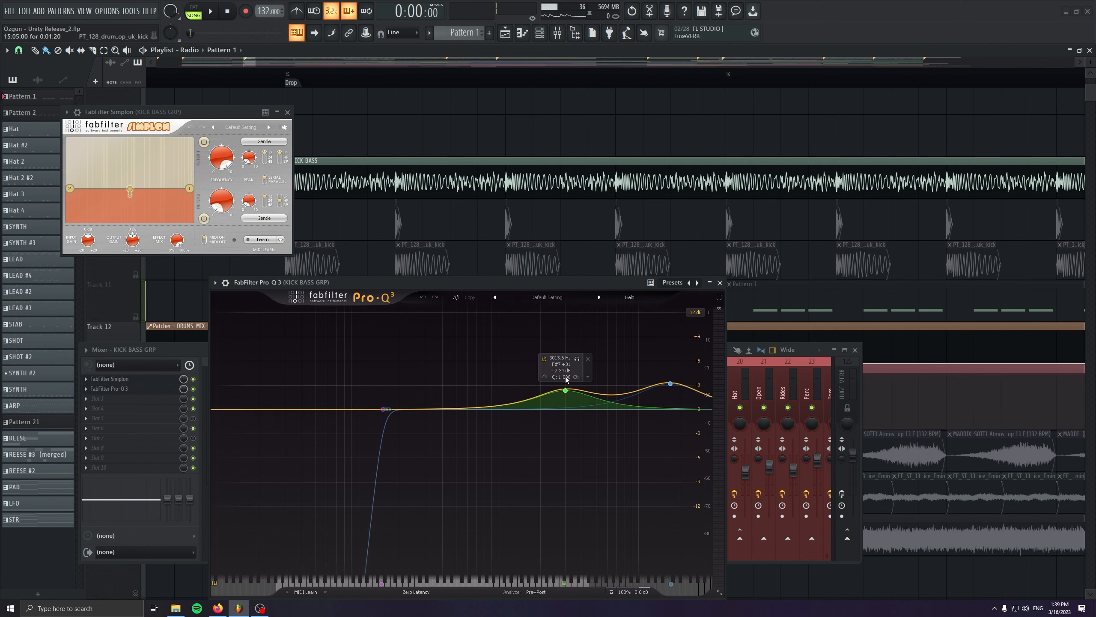
{"action": "left_click", "coordinate": [719, 282]}
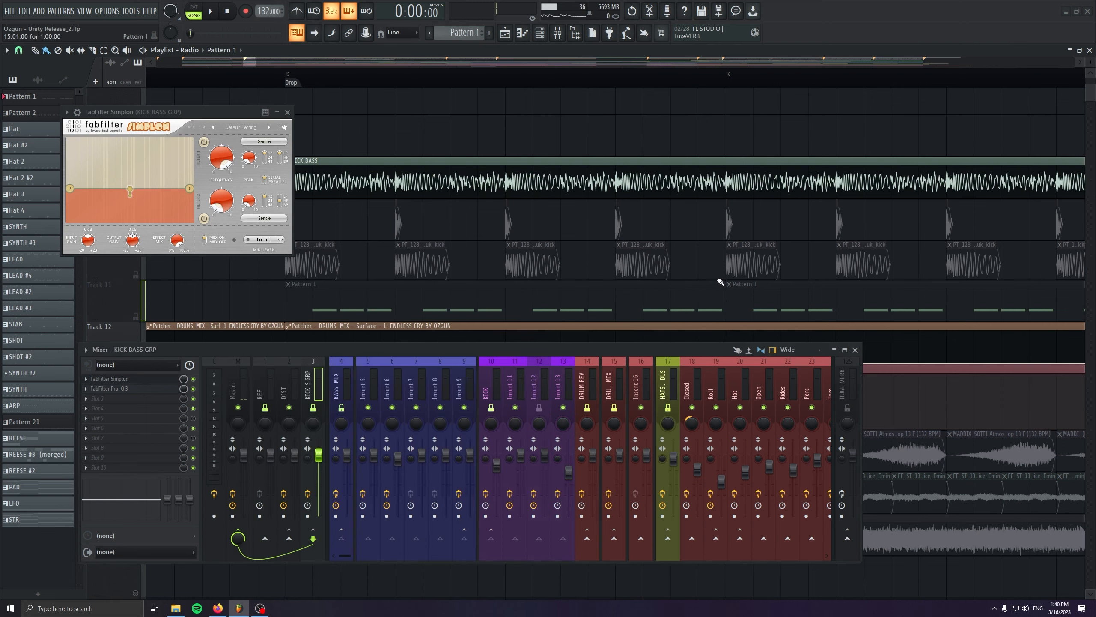
{"action": "left_click", "coordinate": [287, 112]}
Play the KICK BASS clip from the Drop marker and move the mixer down to uncover more playlist tracks.
{"action": "left_click", "coordinate": [291, 82]}
{"action": "scroll", "coordinate": [371, 250], "scroll_direction": "down", "scroll_amount": 3}
{"action": "key", "text": "space"}
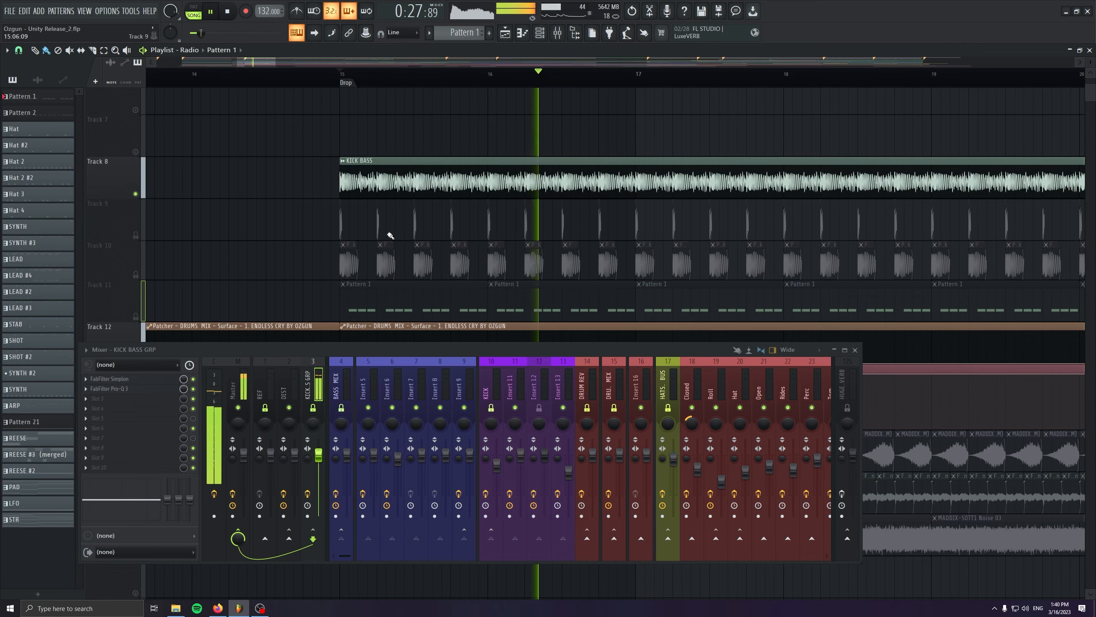
{"action": "scroll", "coordinate": [322, 264], "scroll_direction": "down", "scroll_amount": 5}
{"action": "scroll", "coordinate": [322, 264], "scroll_direction": "down", "scroll_amount": 4}
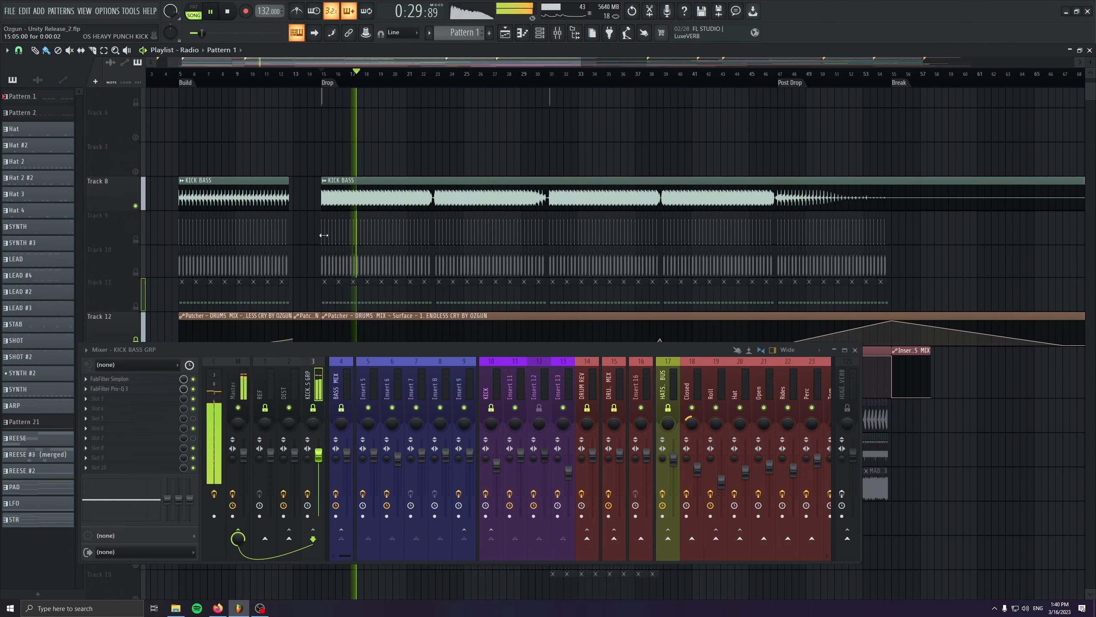
{"action": "left_click_drag", "start_coordinate": [344, 349], "coordinate": [348, 424]}
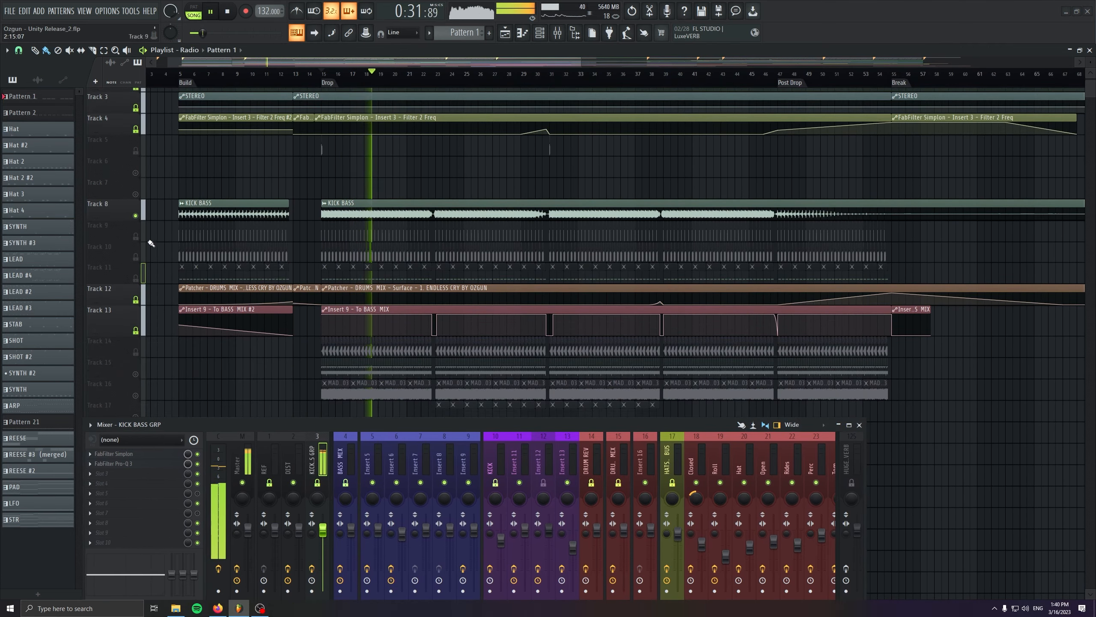
Turn off Track 8's solo and play the drop with the texture, noise and hat tracks active.
{"action": "key", "text": "space"}
{"action": "key", "text": "space"}
{"action": "right_click", "coordinate": [137, 215]}
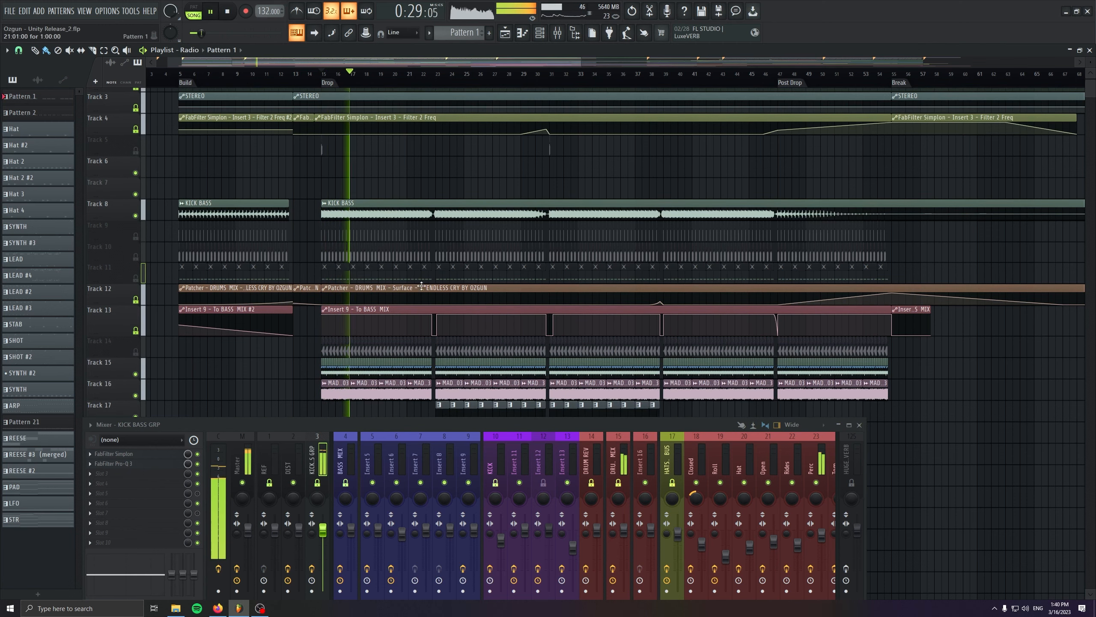
{"action": "scroll", "coordinate": [439, 305], "scroll_direction": "down", "scroll_amount": 5}
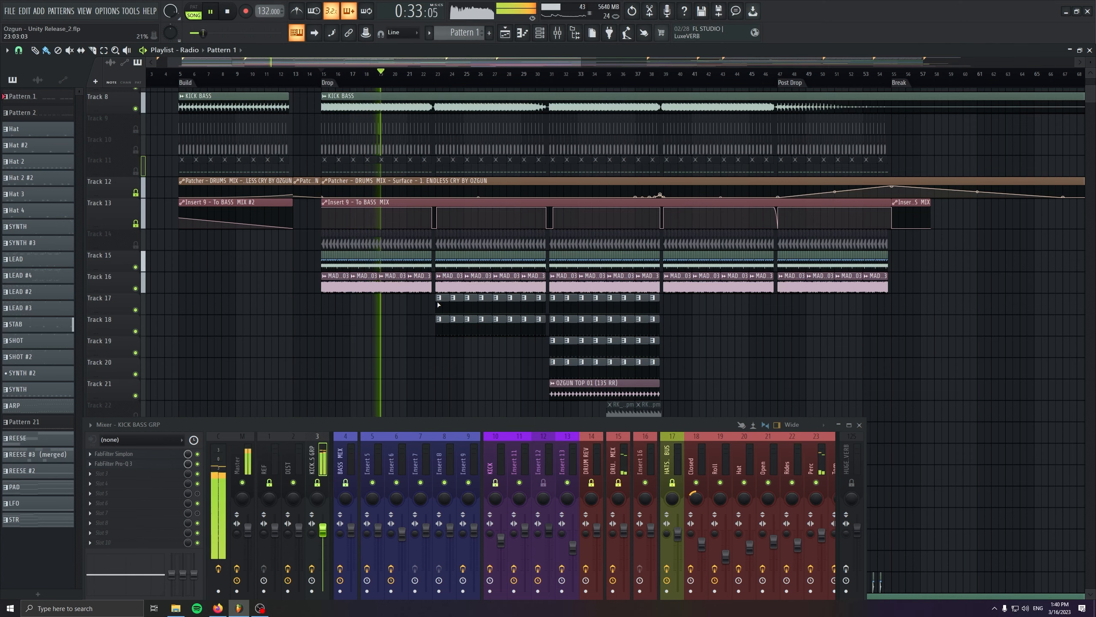
{"action": "key", "text": "space"}
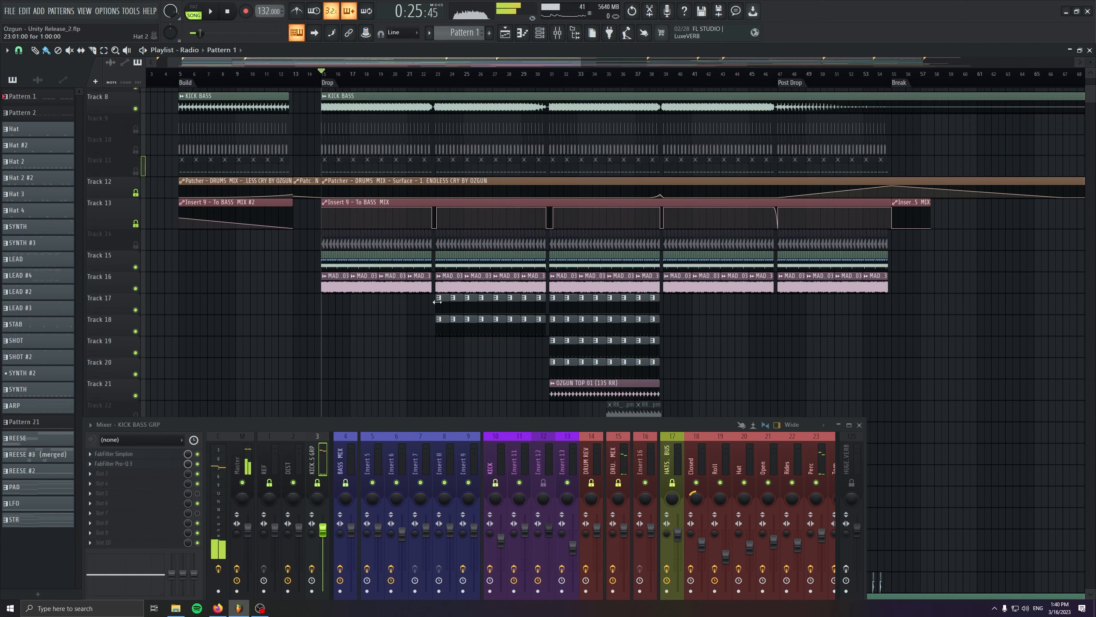
Solo the texture loop on Track 15 and play it from the Drop marker.
{"action": "scroll", "coordinate": [284, 313], "scroll_direction": "up", "scroll_amount": 5}
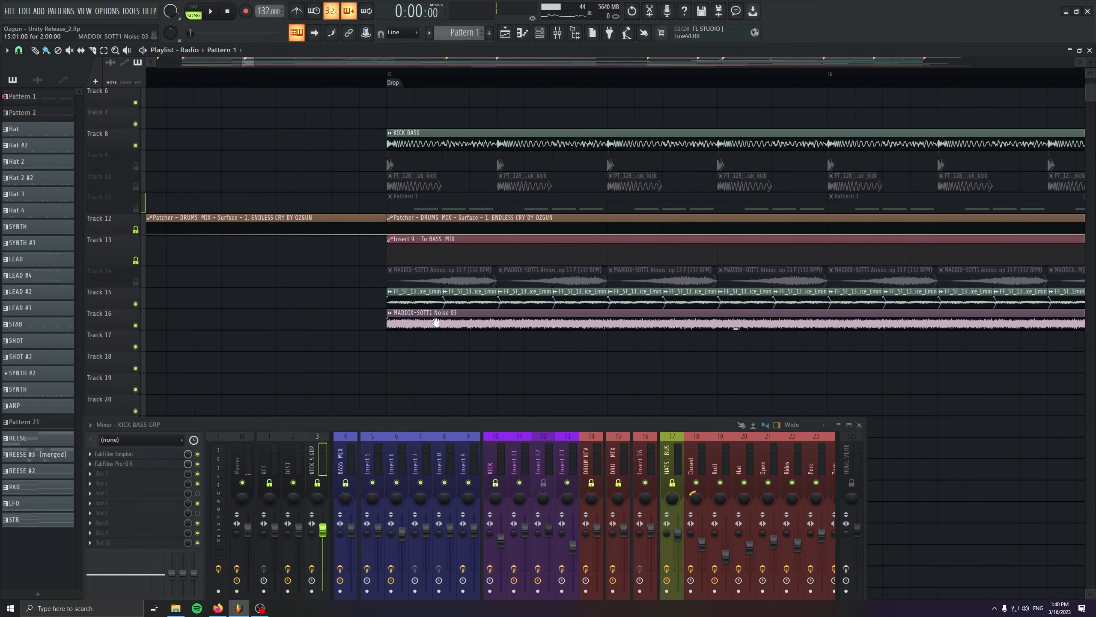
{"action": "left_click_drag", "start_coordinate": [435, 322], "coordinate": [272, 316]}
{"action": "scroll", "coordinate": [227, 301], "scroll_direction": "up", "scroll_amount": 3}
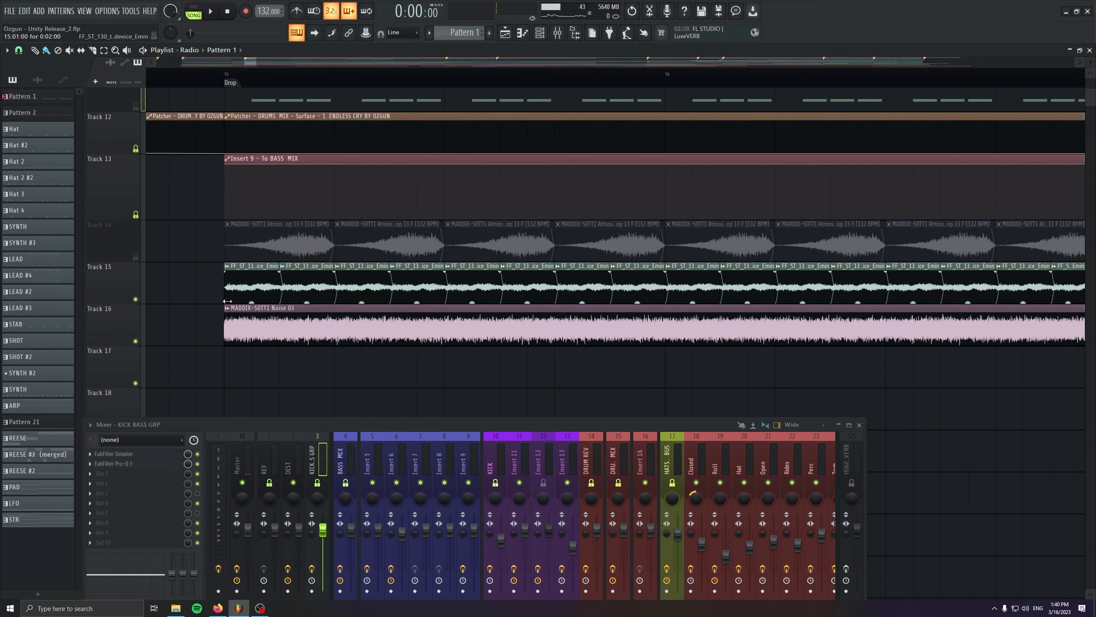
{"action": "right_click", "coordinate": [135, 299]}
{"action": "left_click", "coordinate": [227, 69]}
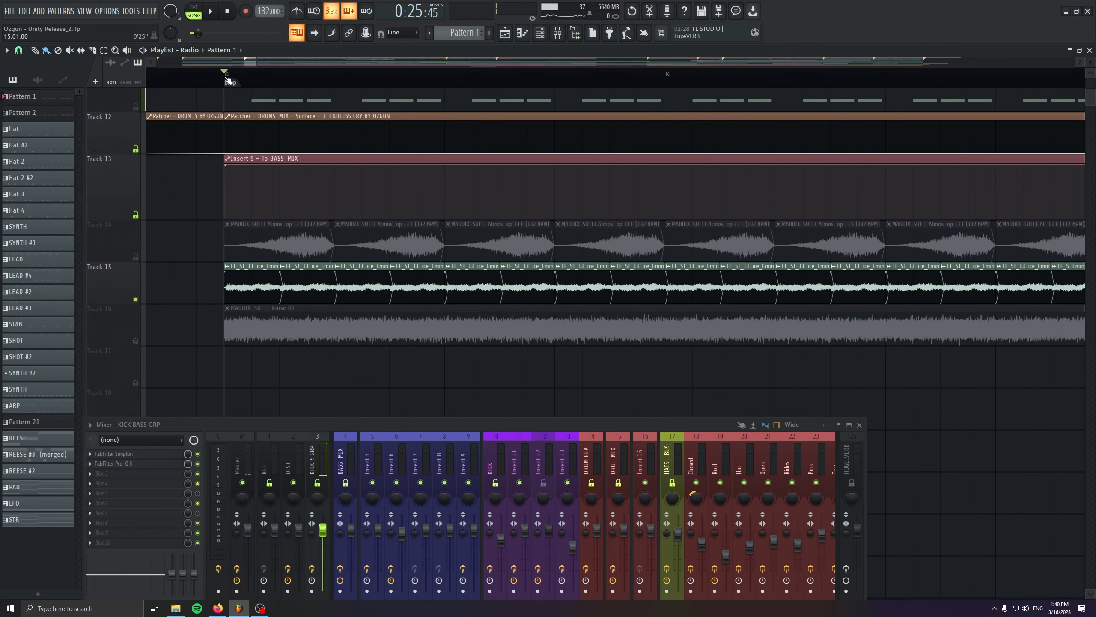
{"action": "key", "text": "space"}
Find the TEXTURE channel in the mixer and inspect its FabFilter Pro-Q 3 curve while the loop plays.
{"action": "left_click_drag", "start_coordinate": [518, 419], "coordinate": [501, 343]}
{"action": "scroll", "coordinate": [535, 359], "scroll_direction": "down", "scroll_amount": 10}
{"action": "scroll", "coordinate": [534, 359], "scroll_direction": "down", "scroll_amount": 7}
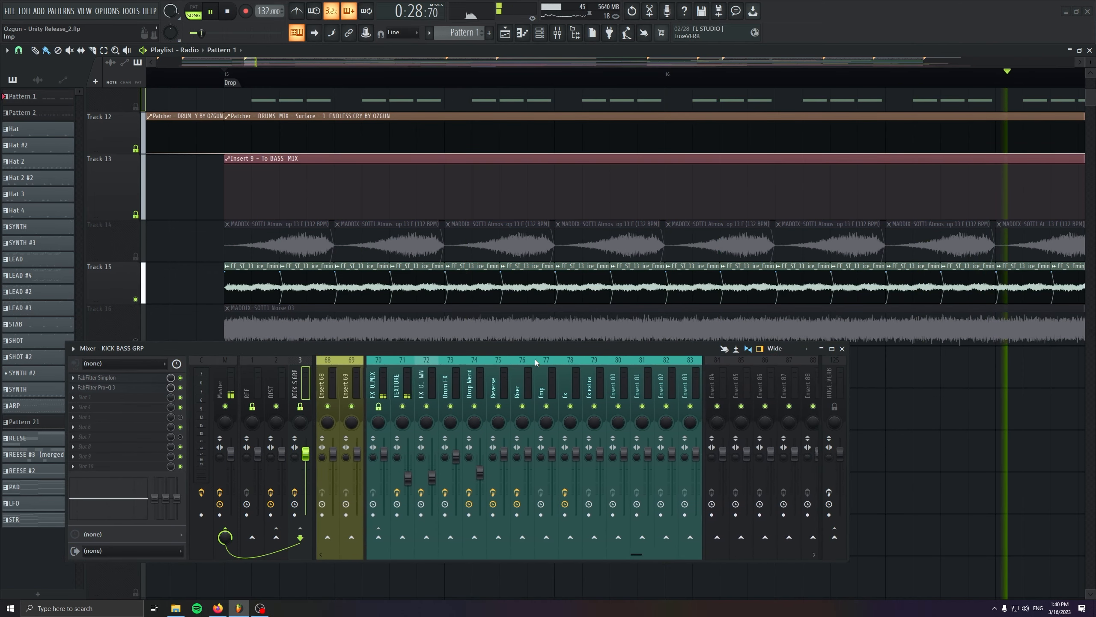
{"action": "left_click", "coordinate": [474, 377]}
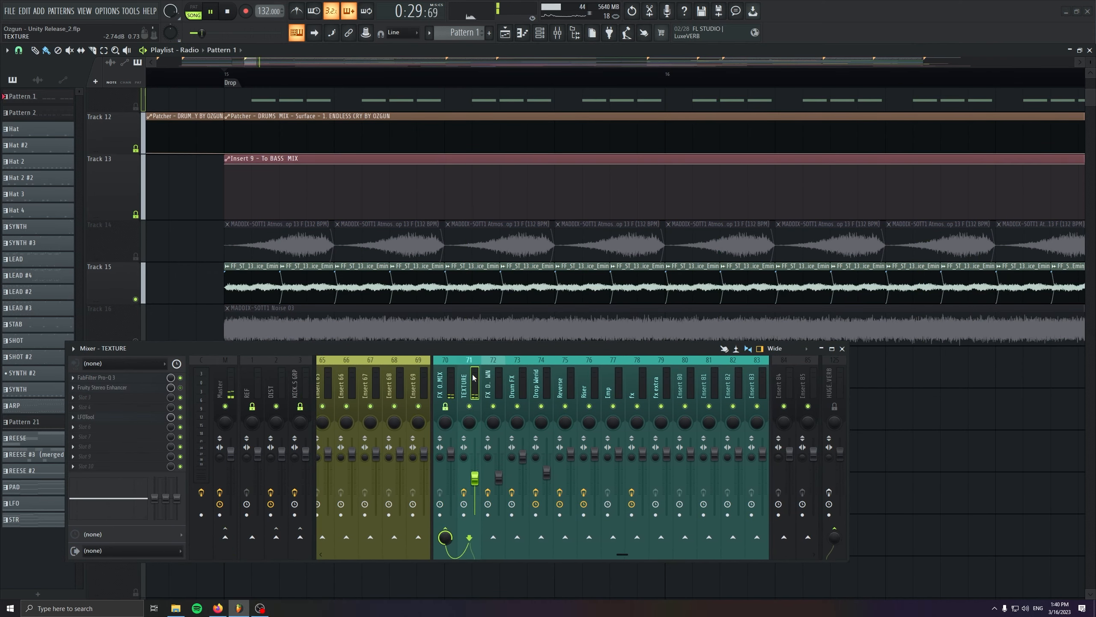
{"action": "left_click", "coordinate": [132, 378]}
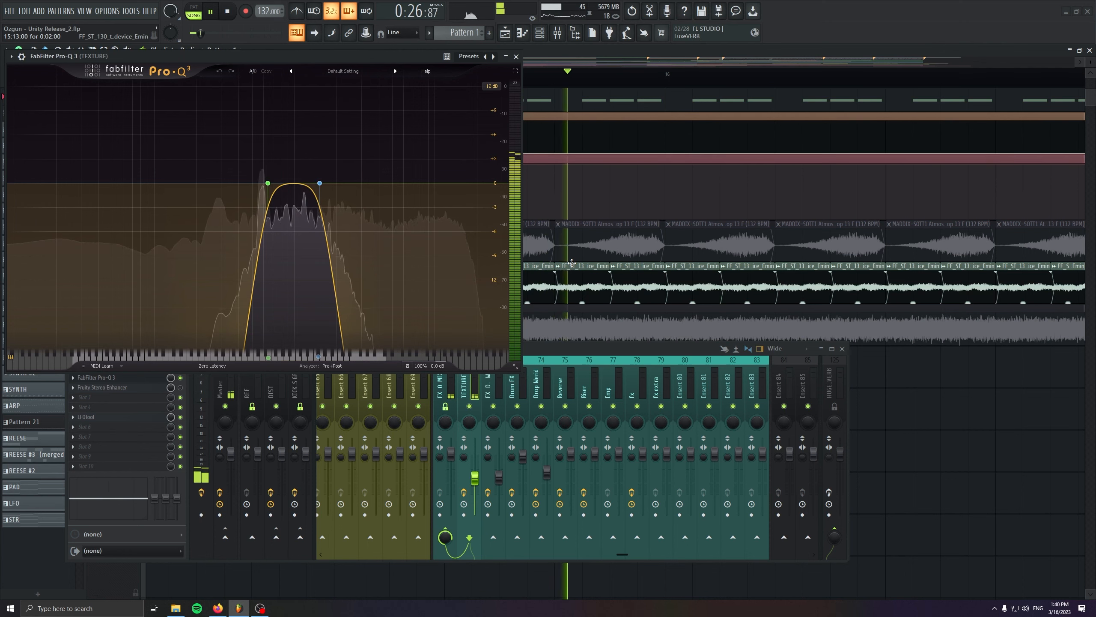
{"action": "key", "text": "space"}
{"action": "left_click", "coordinate": [516, 56]}
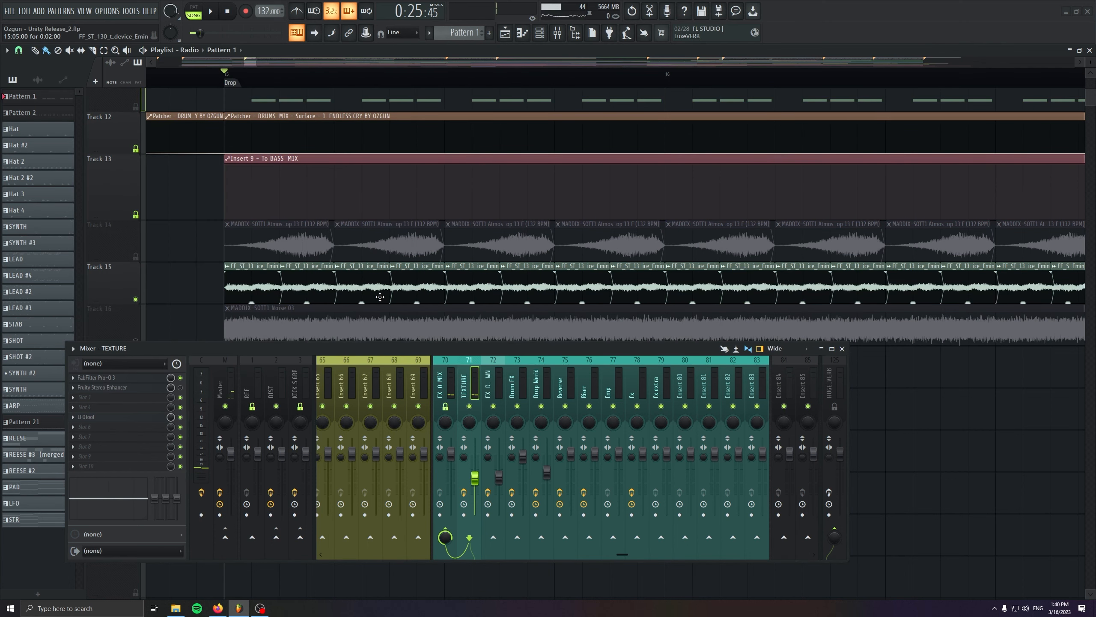
Solo the MADDIX-SOTT1 Noise 03 clip on Track 16, play it and hide the mixer.
{"action": "scroll", "coordinate": [369, 297], "scroll_direction": "down", "scroll_amount": 1}
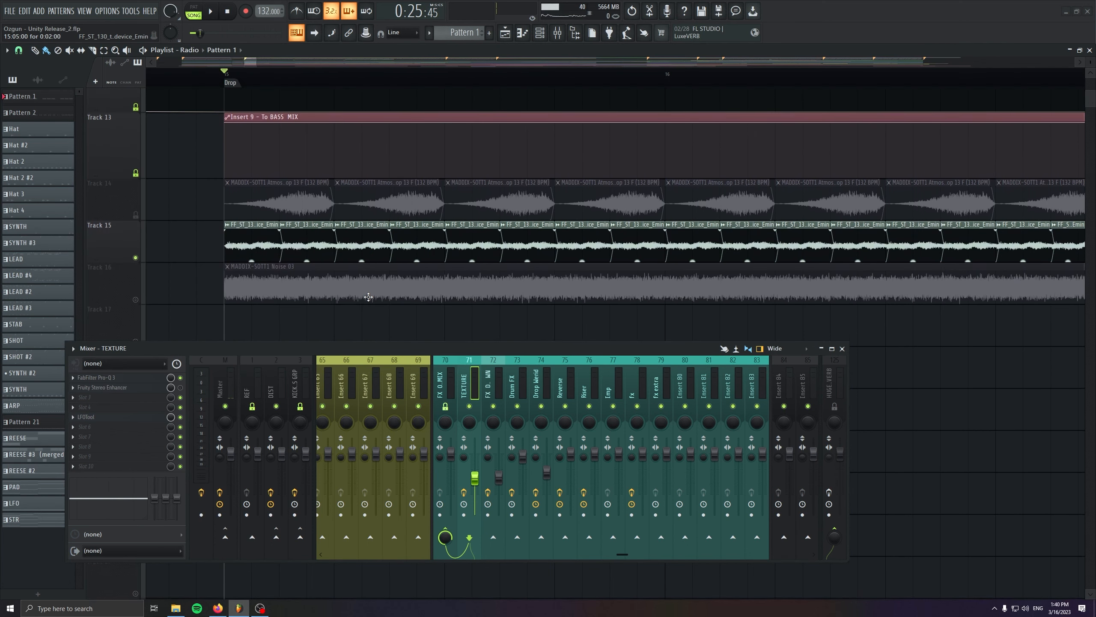
{"action": "left_click", "coordinate": [135, 299], "text": "ctrl"}
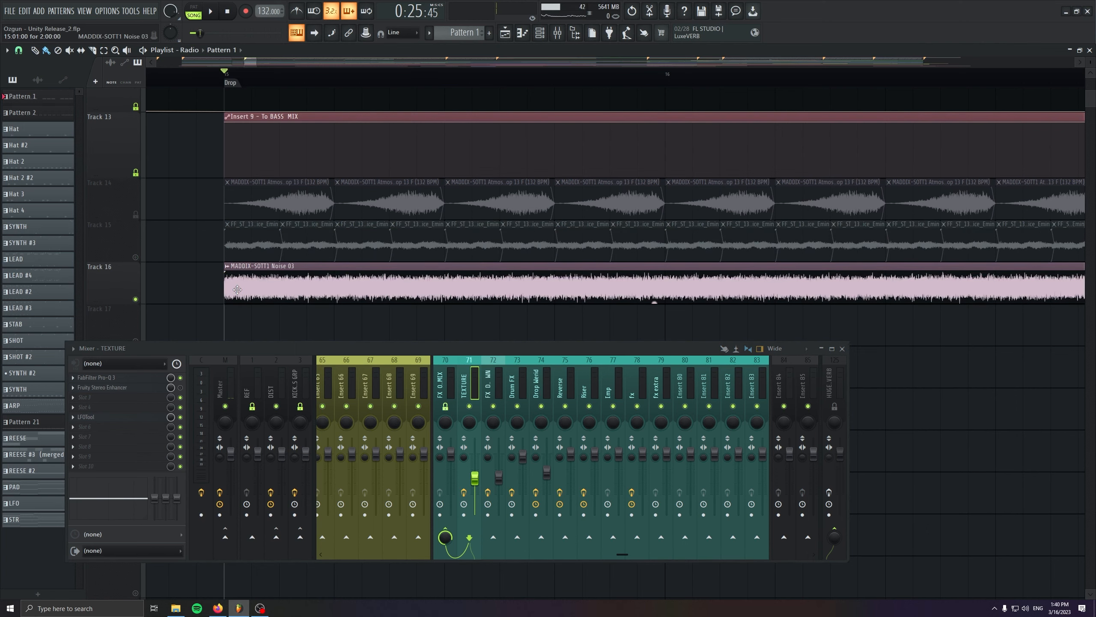
{"action": "key", "text": "space"}
{"action": "left_click", "coordinate": [540, 387]}
{"action": "key", "text": "F9"}
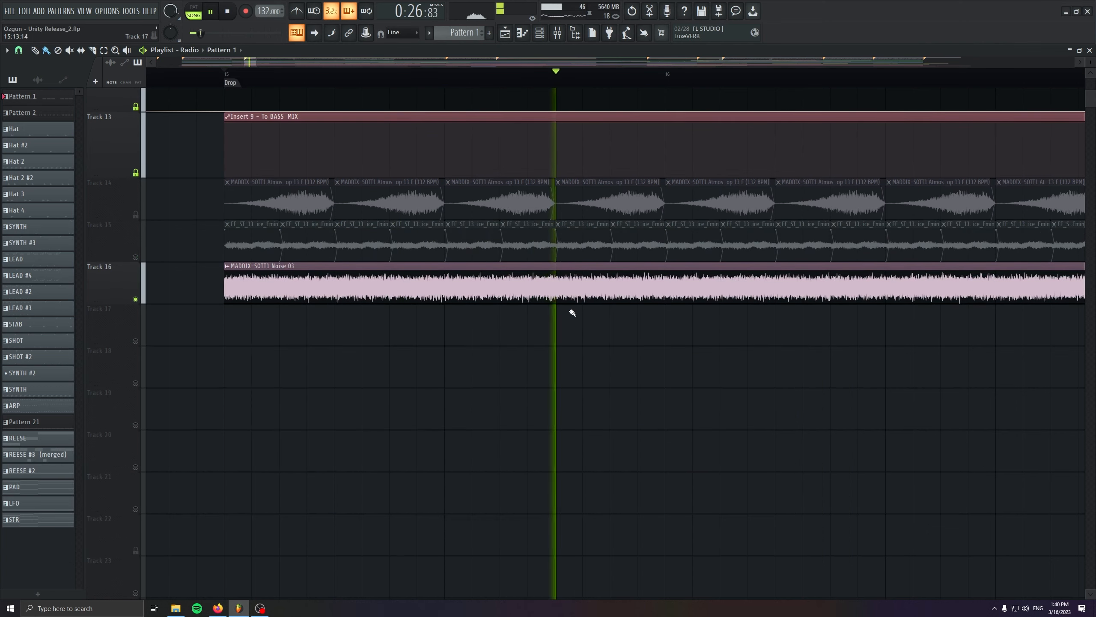
Unmute Track 15 so the texture loop plays together with the noise on Track 16.
{"action": "scroll", "coordinate": [427, 331], "scroll_direction": "down", "scroll_amount": 4}
{"action": "scroll", "coordinate": [429, 330], "scroll_direction": "down", "scroll_amount": 6}
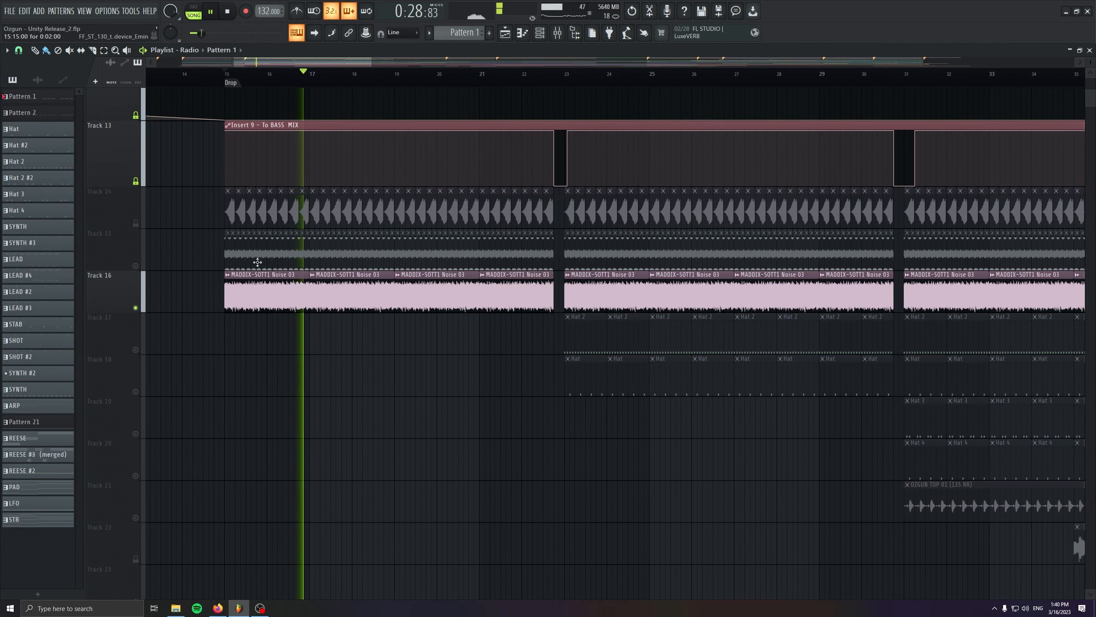
{"action": "left_click", "coordinate": [135, 266]}
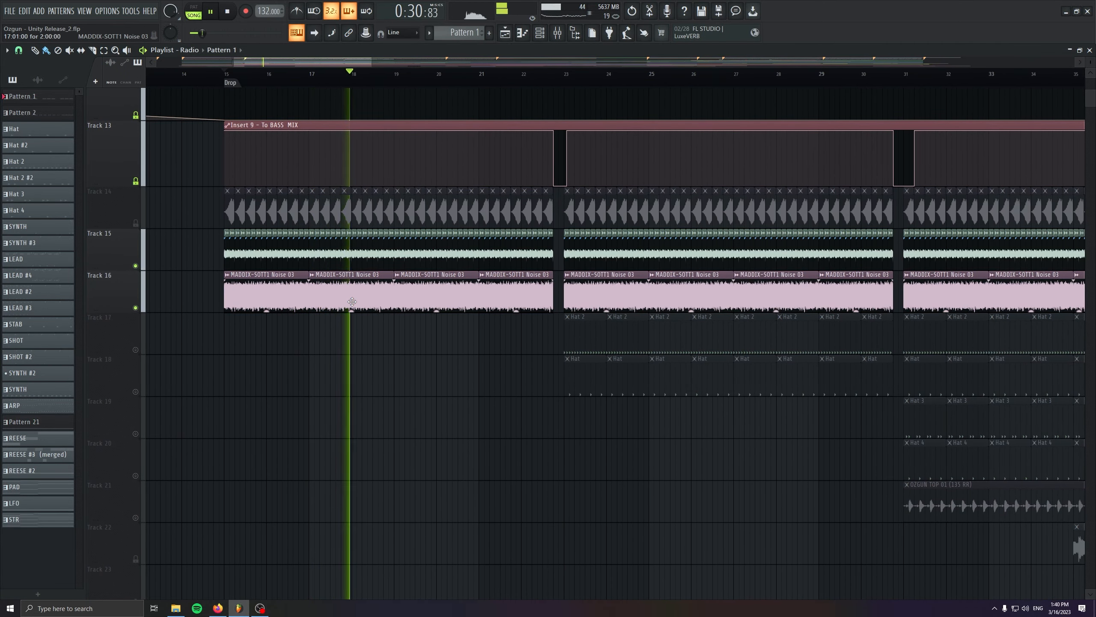
Stop playback and select the texture and noise clips of the first Drop section on Tracks 15 and 16.
{"action": "scroll", "coordinate": [352, 301], "scroll_direction": "up", "scroll_amount": 5}
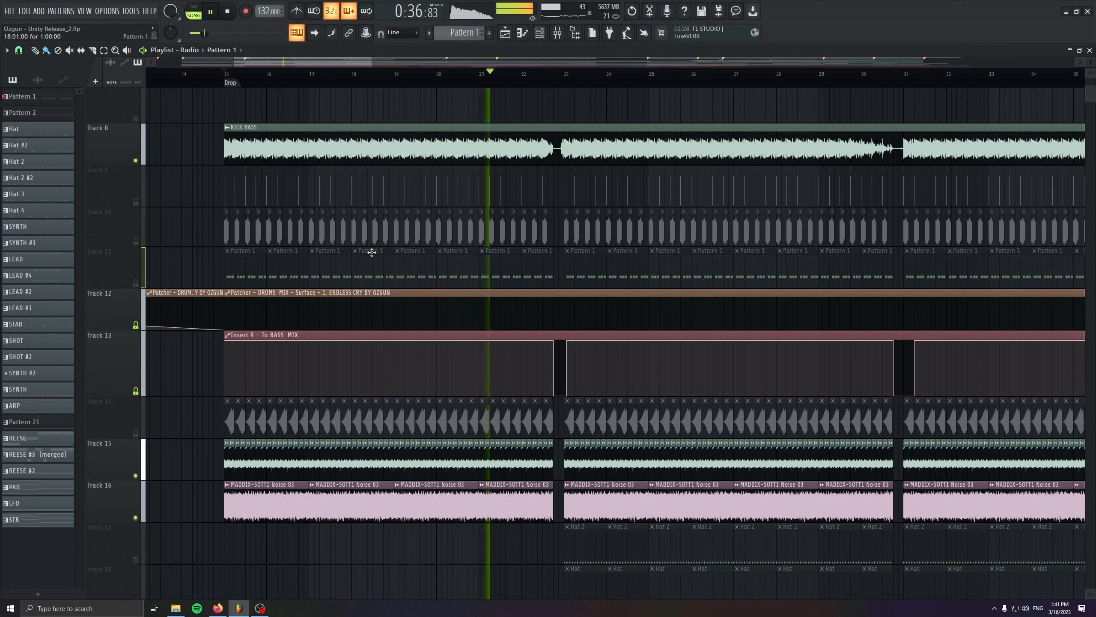
{"action": "key", "text": "space"}
{"action": "scroll", "coordinate": [252, 350], "scroll_direction": "down", "scroll_amount": 2}
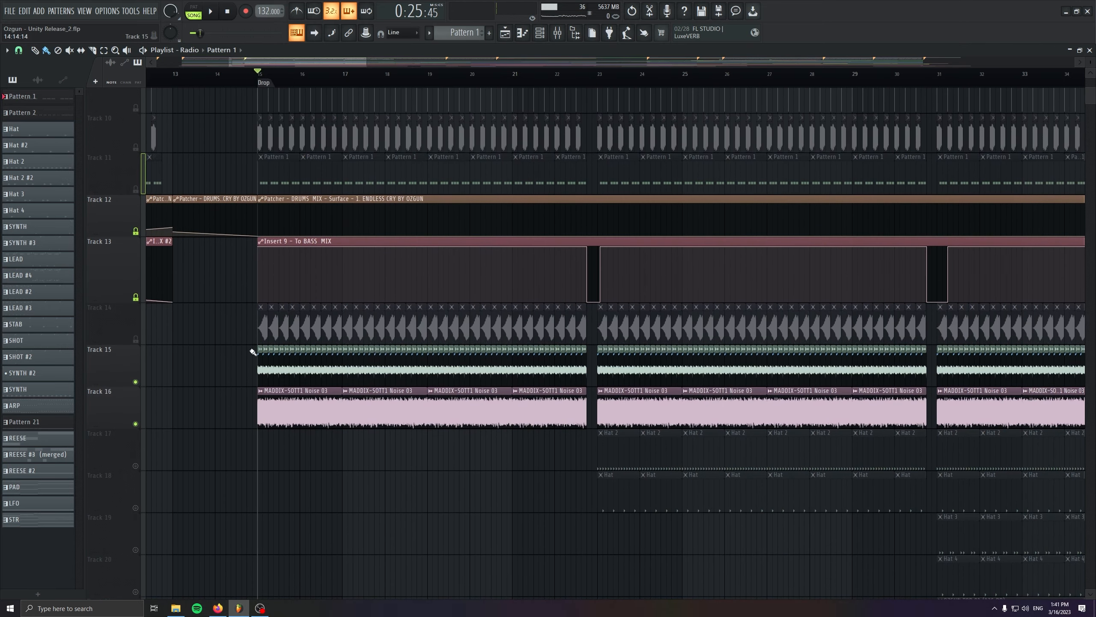
{"action": "left_click_drag", "start_coordinate": [233, 348], "coordinate": [561, 411]}
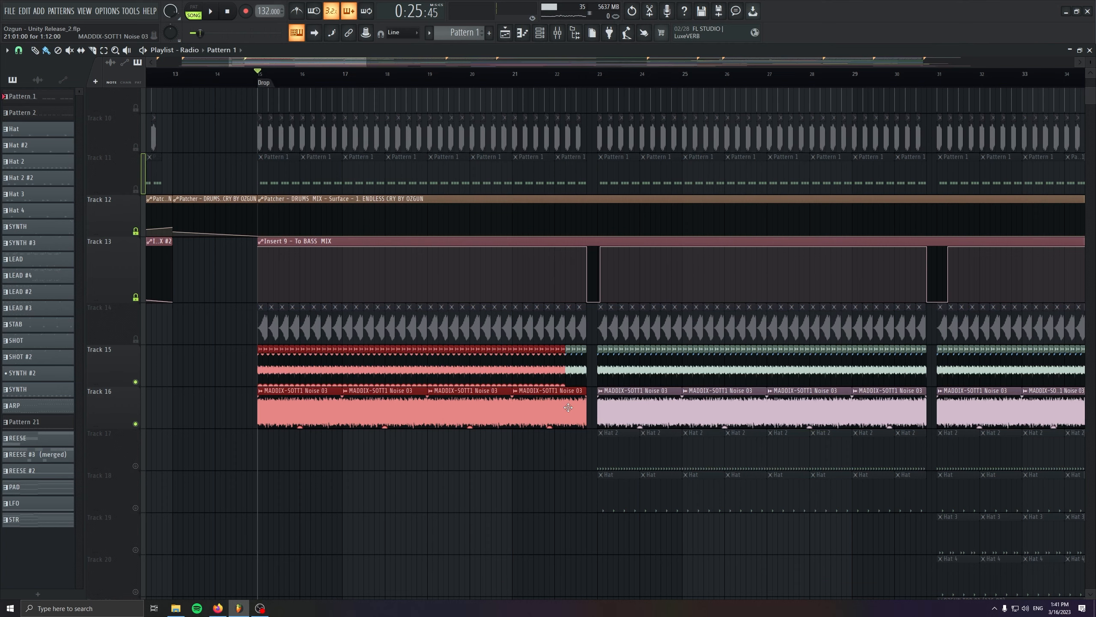
Unmute the Hat 2 pattern on Track 17, play it from bar 23 and mute Tracks 15 and 16.
{"action": "scroll", "coordinate": [513, 338], "scroll_direction": "up", "scroll_amount": 2}
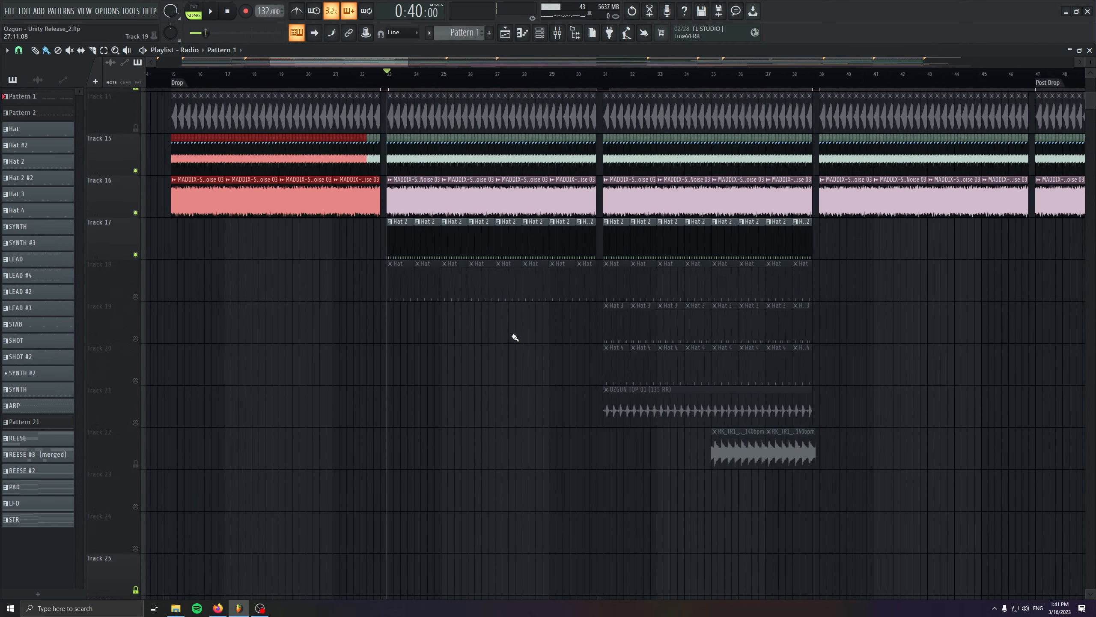
{"action": "scroll", "coordinate": [493, 405], "scroll_direction": "up", "scroll_amount": 1}
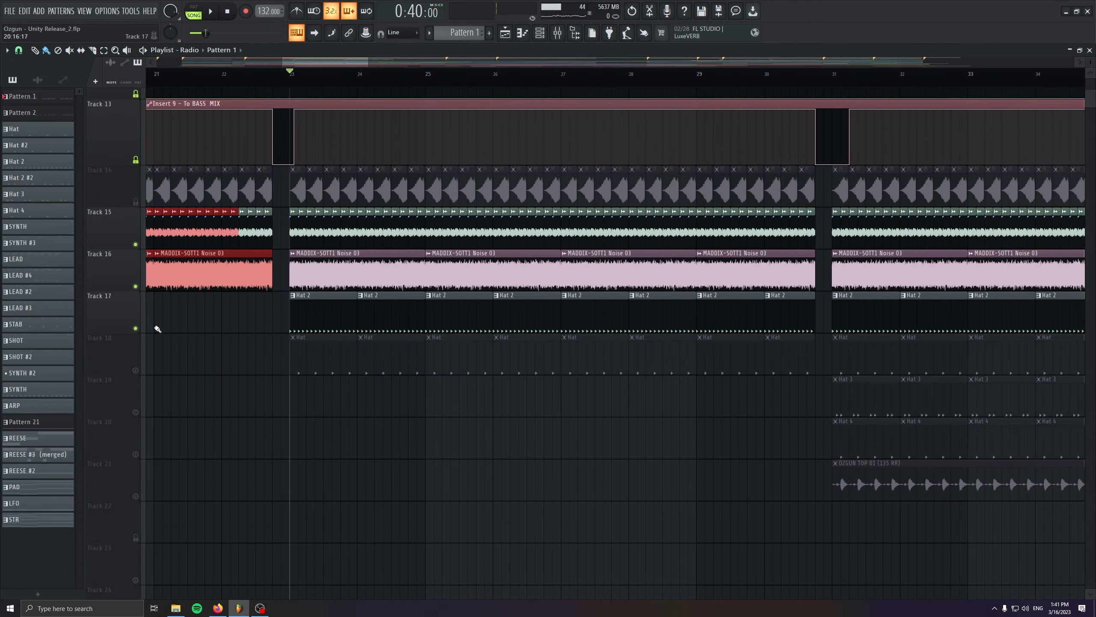
{"action": "key", "text": "space"}
{"action": "left_click_drag", "start_coordinate": [136, 284], "coordinate": [135, 244]}
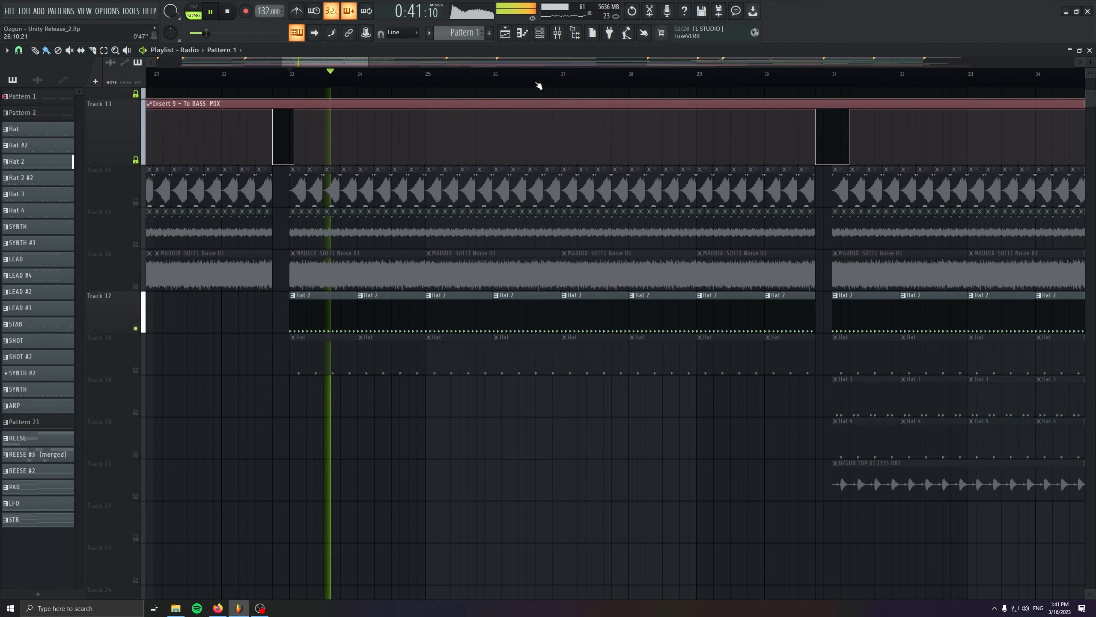
Find the Roll channel in the mixer and inspect its Fruity Parametric EQ 2 and Fruity Limiter.
{"action": "left_click", "coordinate": [557, 32]}
{"action": "scroll", "coordinate": [483, 366], "scroll_direction": "left", "scroll_amount": 15}
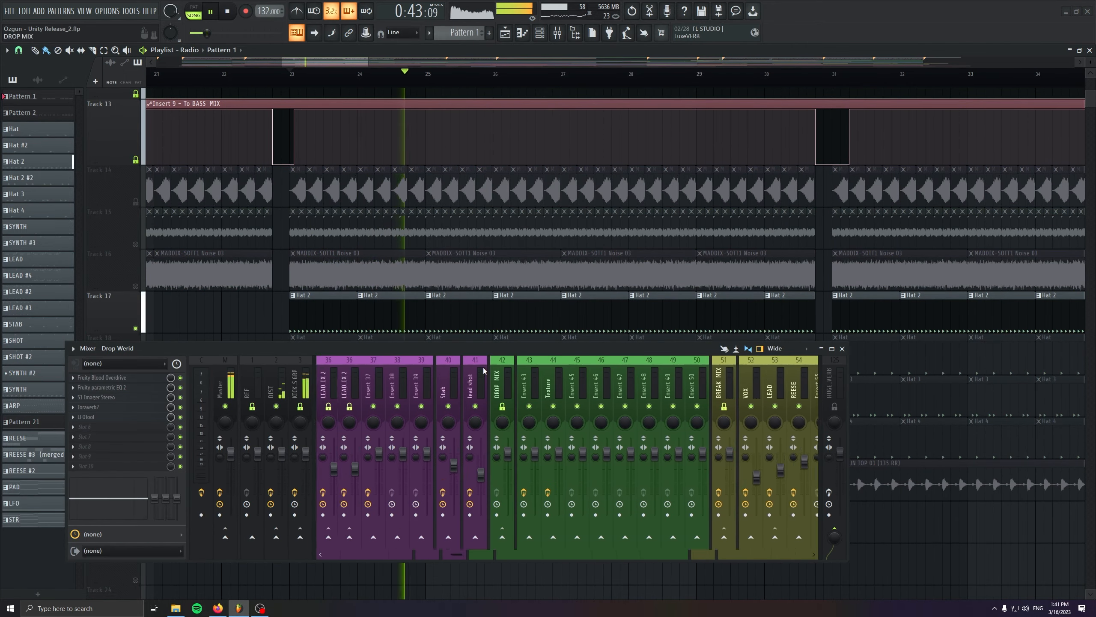
{"action": "scroll", "coordinate": [478, 366], "scroll_direction": "right", "scroll_amount": 3}
{"action": "left_click", "coordinate": [483, 371]}
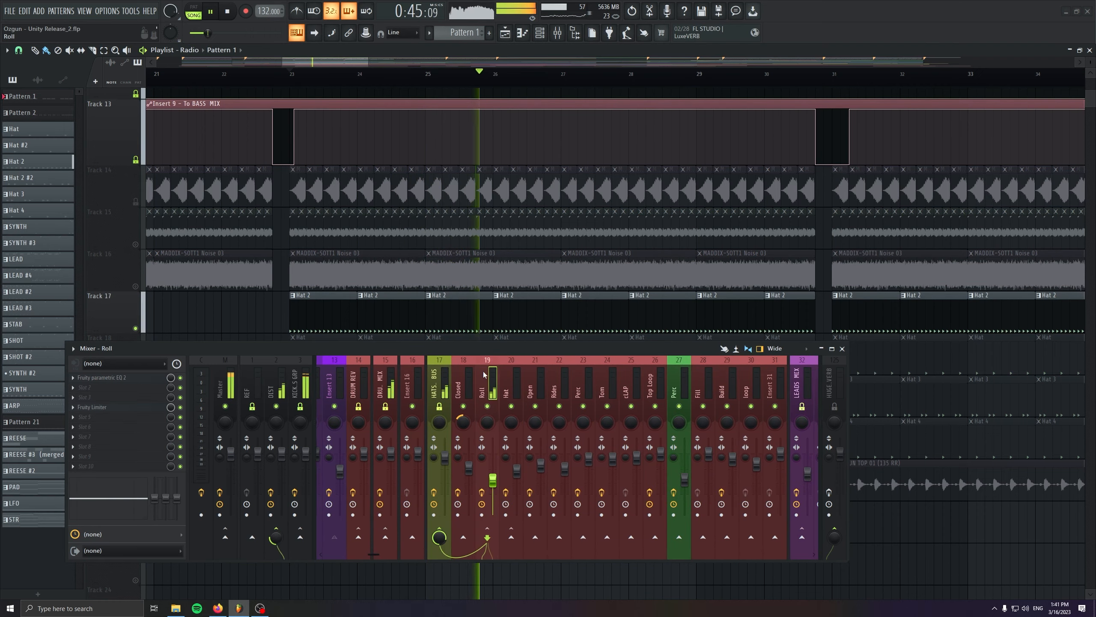
{"action": "key", "text": "space"}
{"action": "left_click", "coordinate": [126, 378]}
{"action": "left_click", "coordinate": [120, 407]}
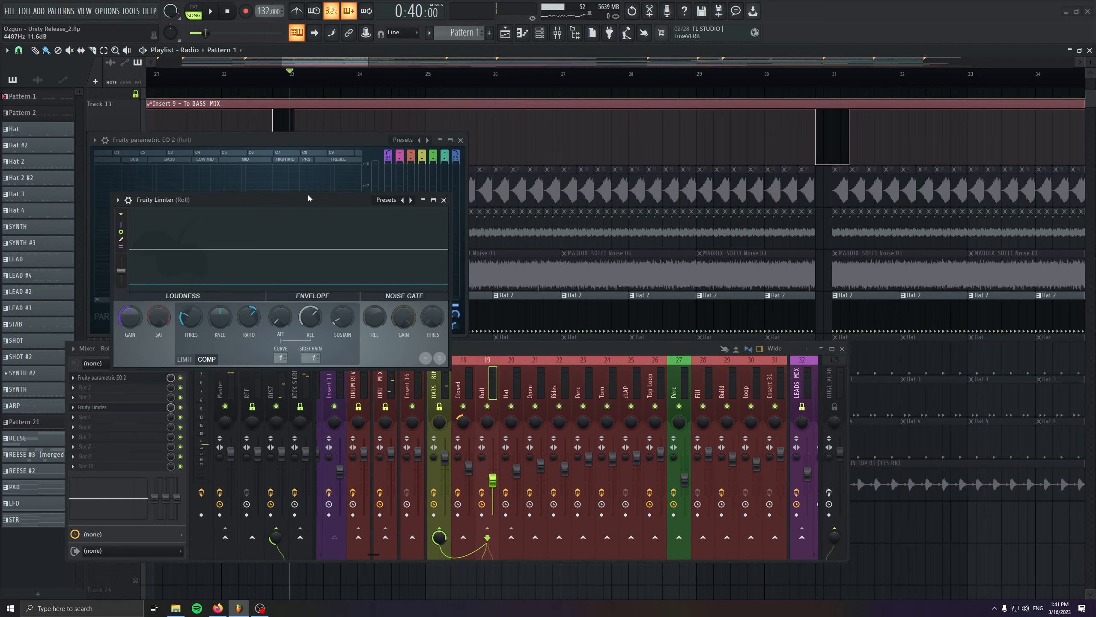
{"action": "left_click", "coordinate": [459, 139]}
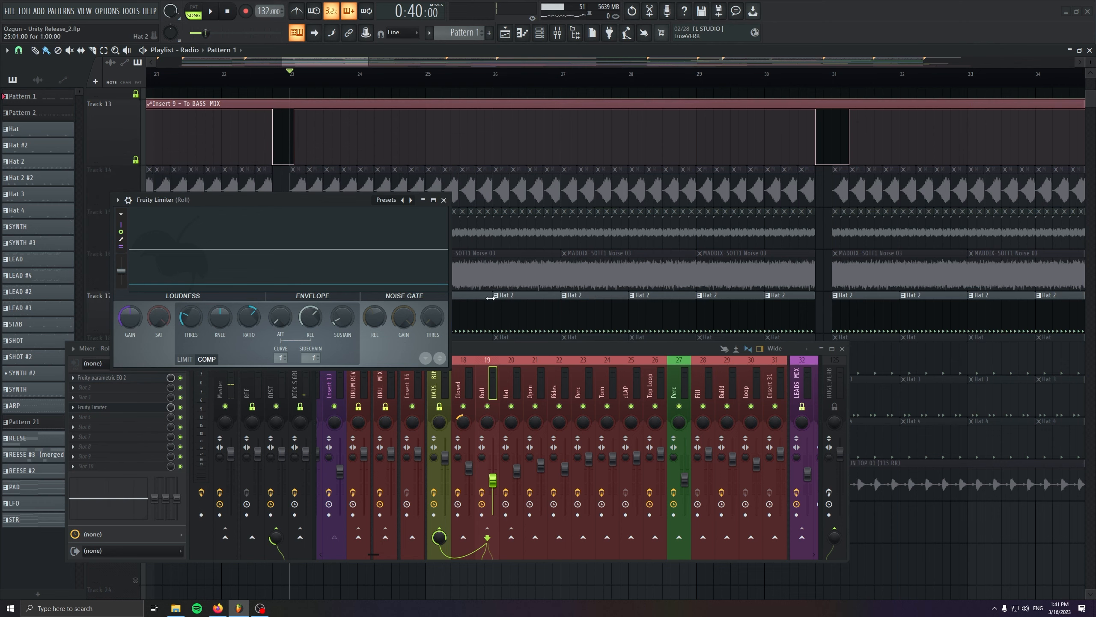
Open the Hat 2 pattern in the piano roll and examine its notes up close.
{"action": "double_click", "coordinate": [511, 320]}
{"action": "left_click_drag", "start_coordinate": [353, 202], "coordinate": [572, 219]}
{"action": "scroll", "coordinate": [151, 259], "scroll_direction": "up", "scroll_amount": 5}
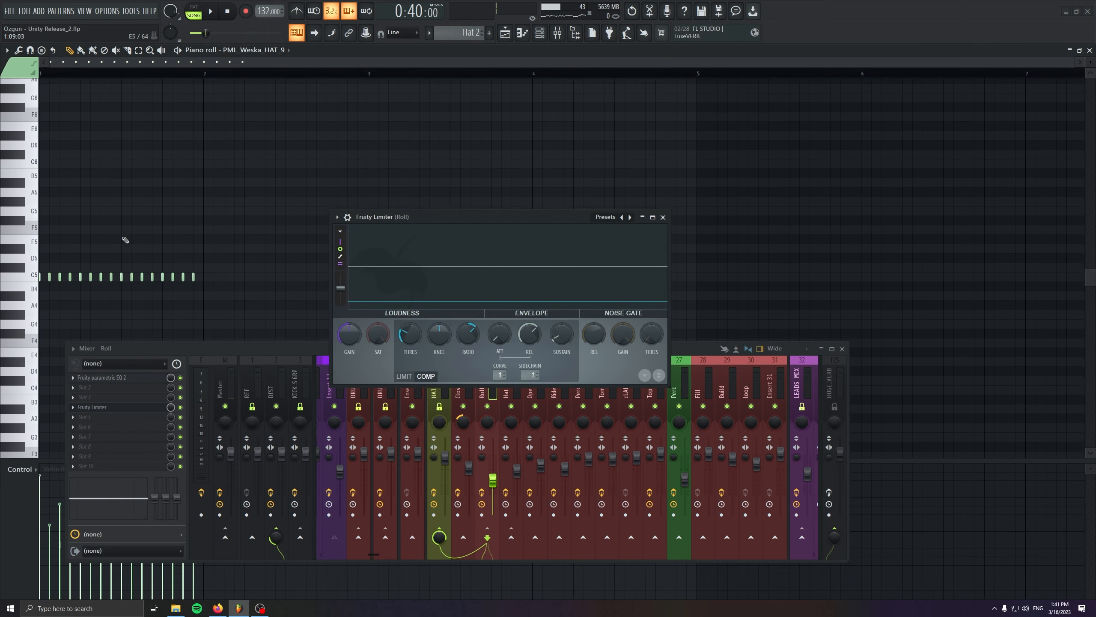
{"action": "scroll", "coordinate": [40, 260], "scroll_direction": "up", "scroll_amount": 4}
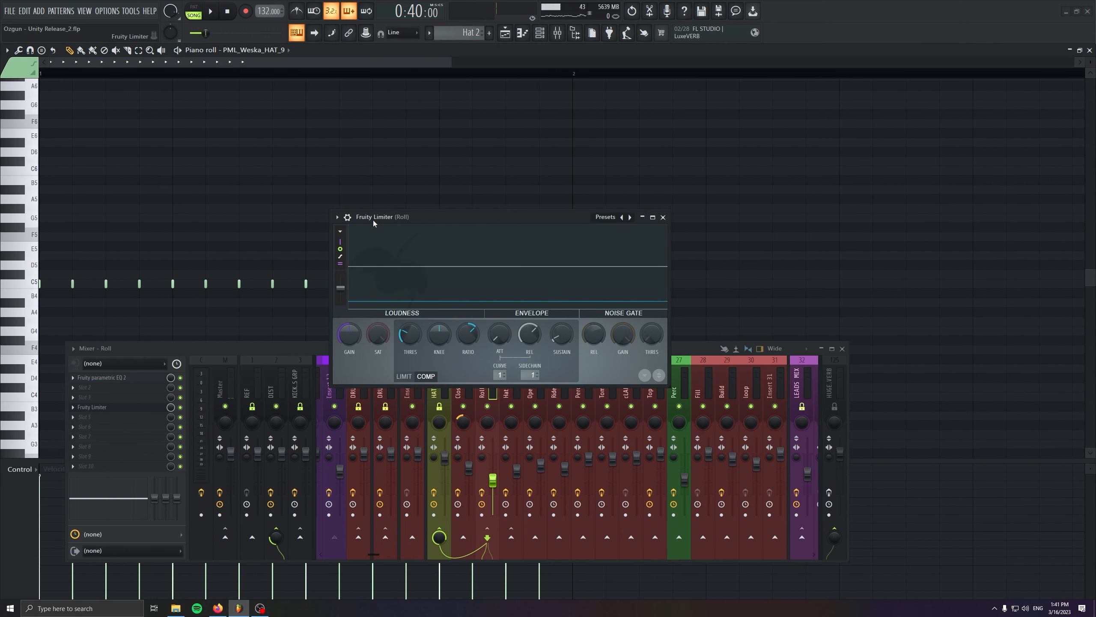
Mark the first note of each beat in the Hat 2 pattern, then close the limiter and the piano roll.
{"action": "left_click_drag", "start_coordinate": [51, 262], "coordinate": [39, 327]}
{"action": "left_click_drag", "start_coordinate": [345, 214], "coordinate": [559, 295]}
{"action": "left_click_drag", "start_coordinate": [324, 251], "coordinate": [295, 337]}
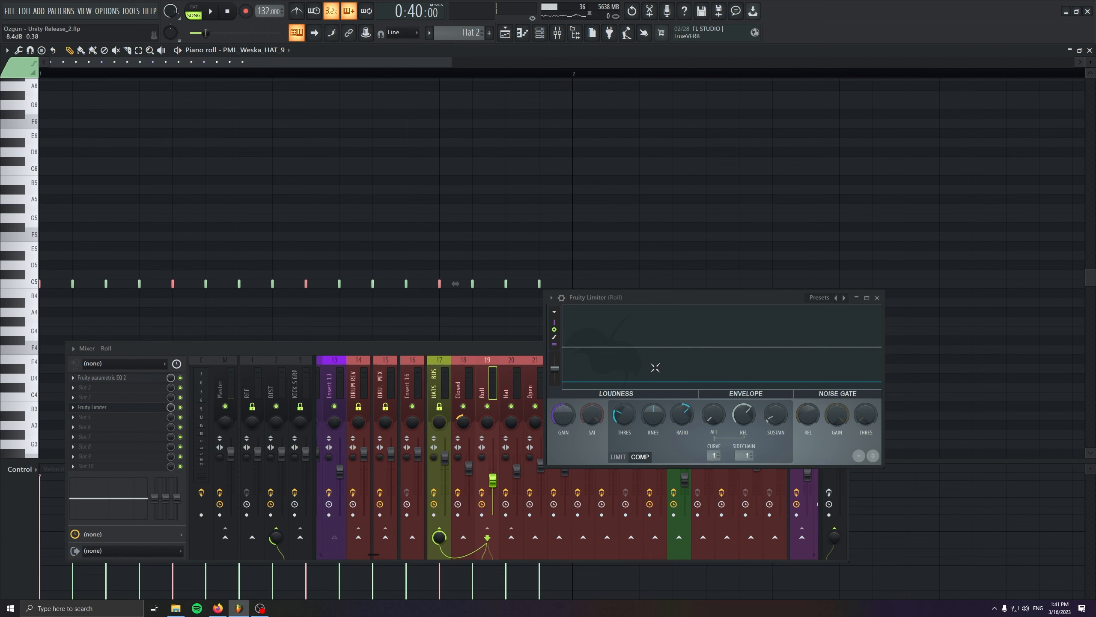
{"action": "left_click", "coordinate": [878, 297]}
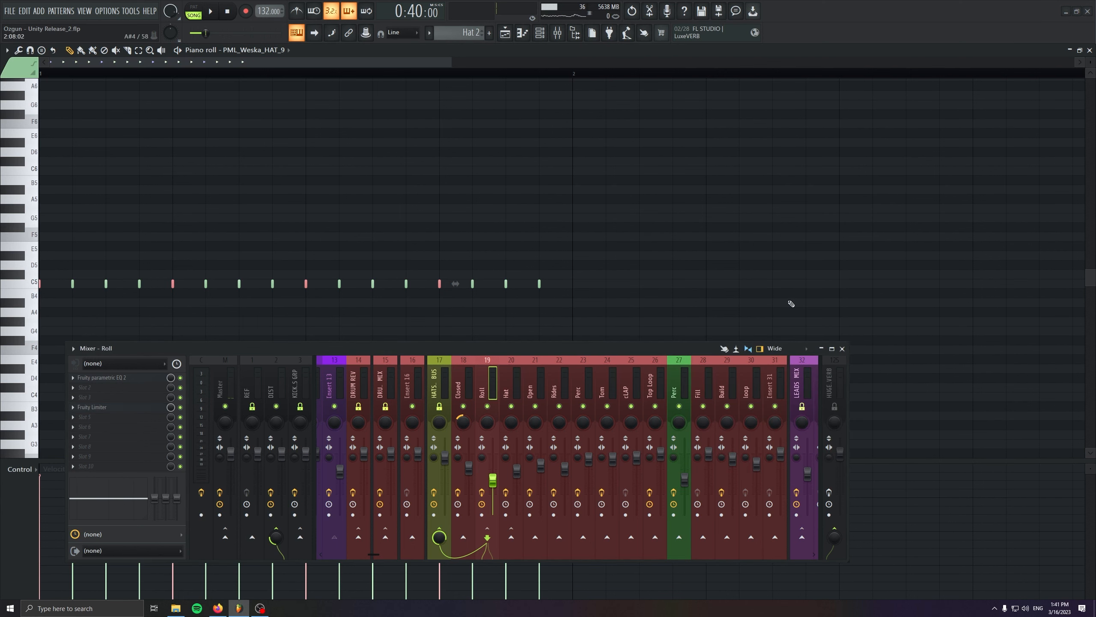
{"action": "left_click", "coordinate": [1090, 49]}
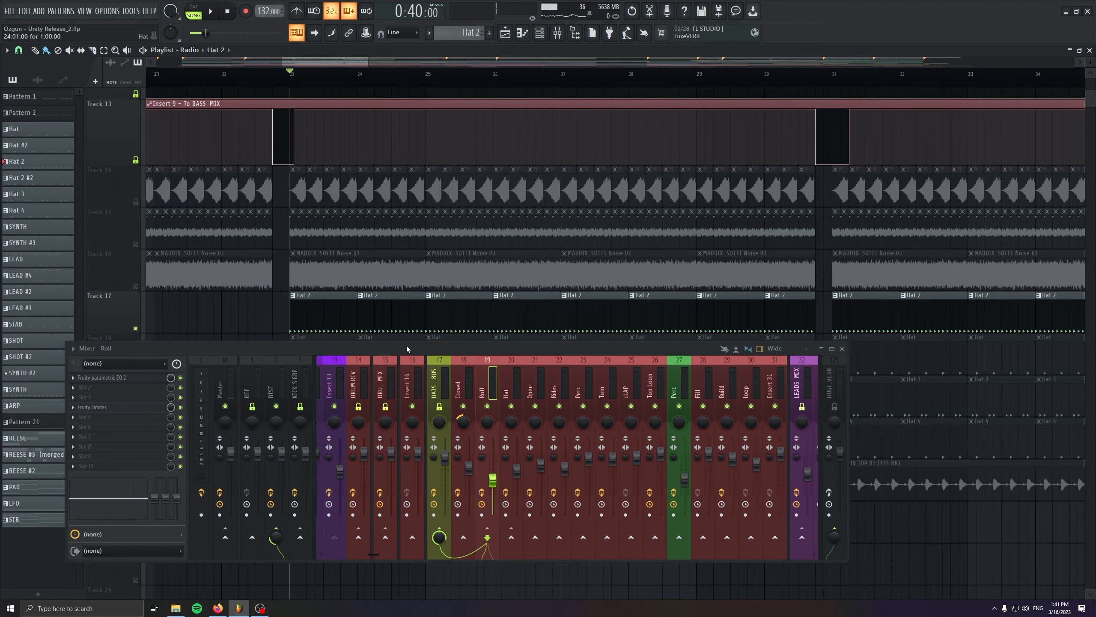
Unmute the Hat pattern on Track 18 and play it together with Hat 2 on Track 17.
{"action": "scroll", "coordinate": [367, 287], "scroll_direction": "down", "scroll_amount": 4}
{"action": "key", "text": "space"}
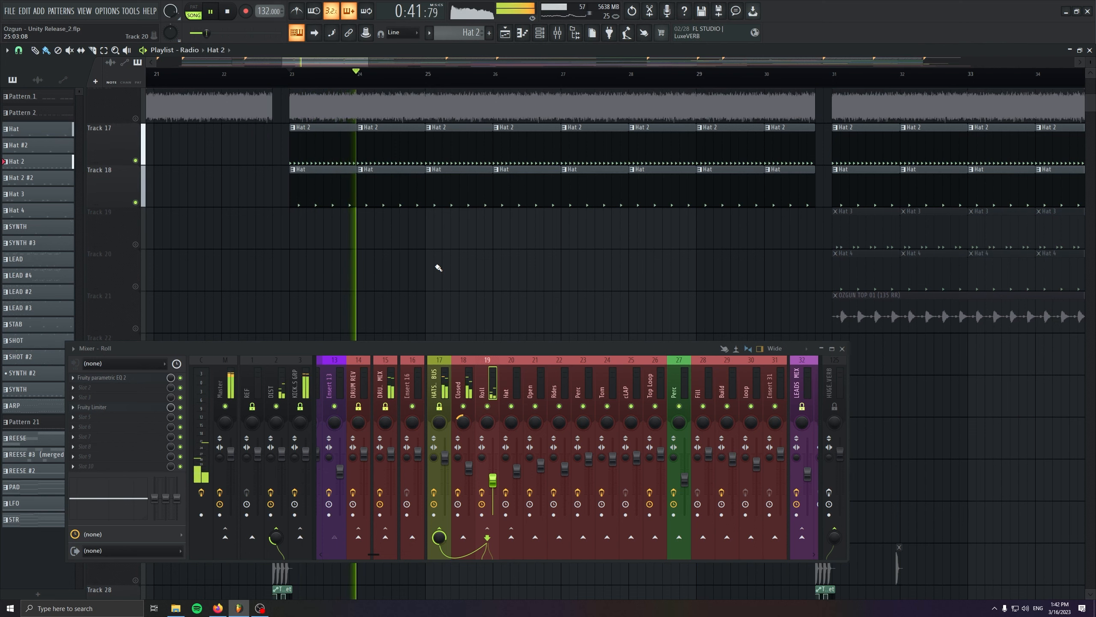
{"action": "scroll", "coordinate": [438, 268], "scroll_direction": "up", "scroll_amount": 1}
Inspect the Fruity Parametric EQ 2 and kHs Transient Shaper on the Closed mixer channel, then stop playback and close them.
{"action": "left_click", "coordinate": [456, 377]}
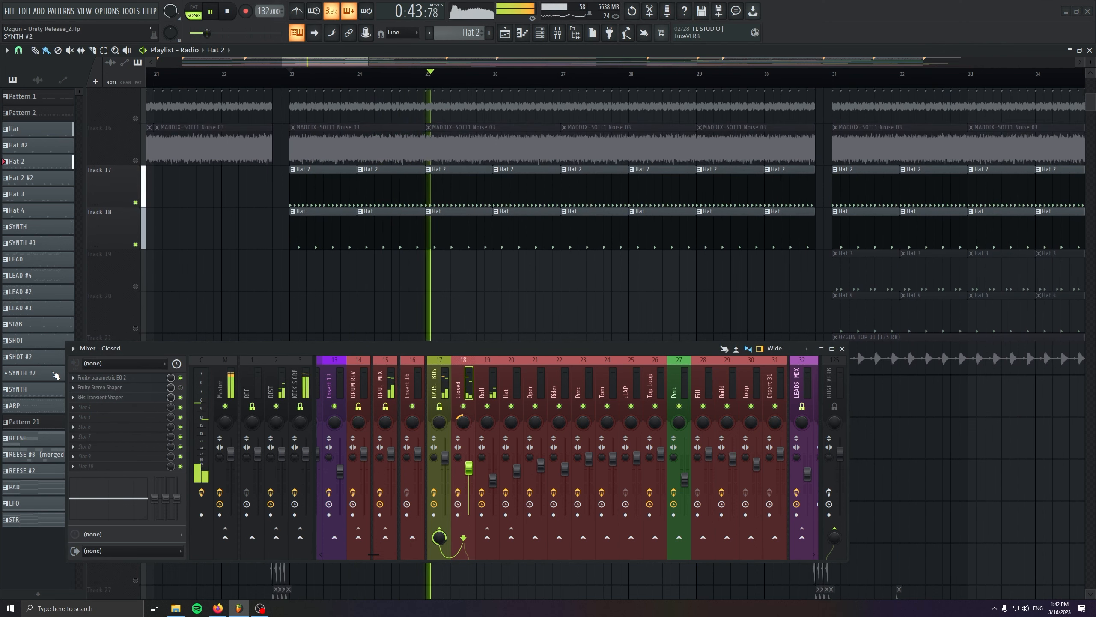
{"action": "left_click", "coordinate": [104, 378]}
{"action": "left_click", "coordinate": [117, 402]}
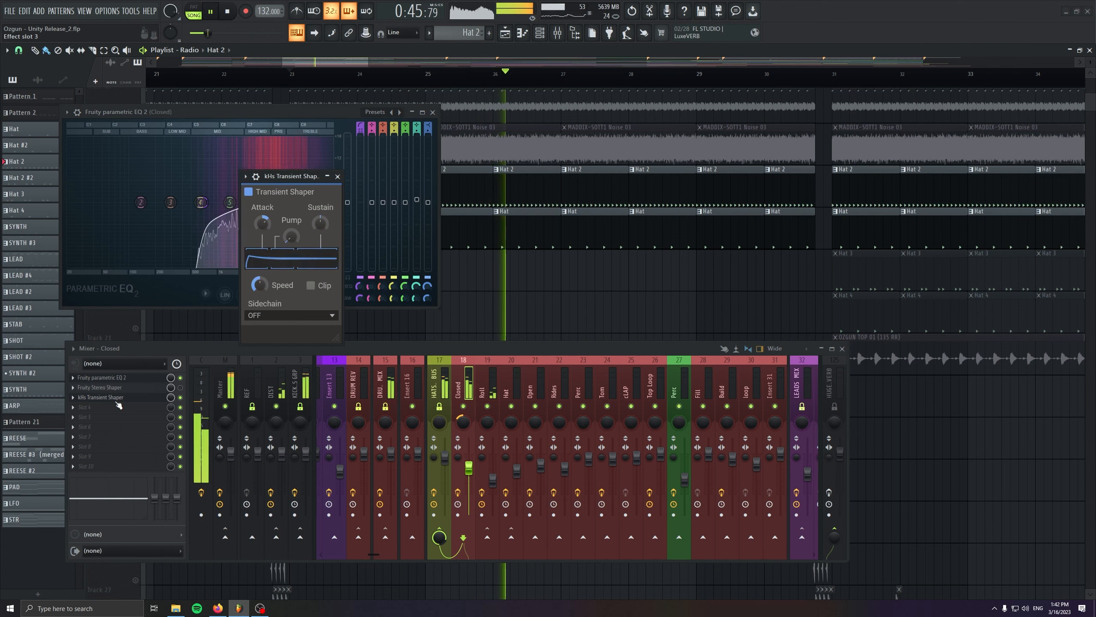
{"action": "key", "text": "space"}
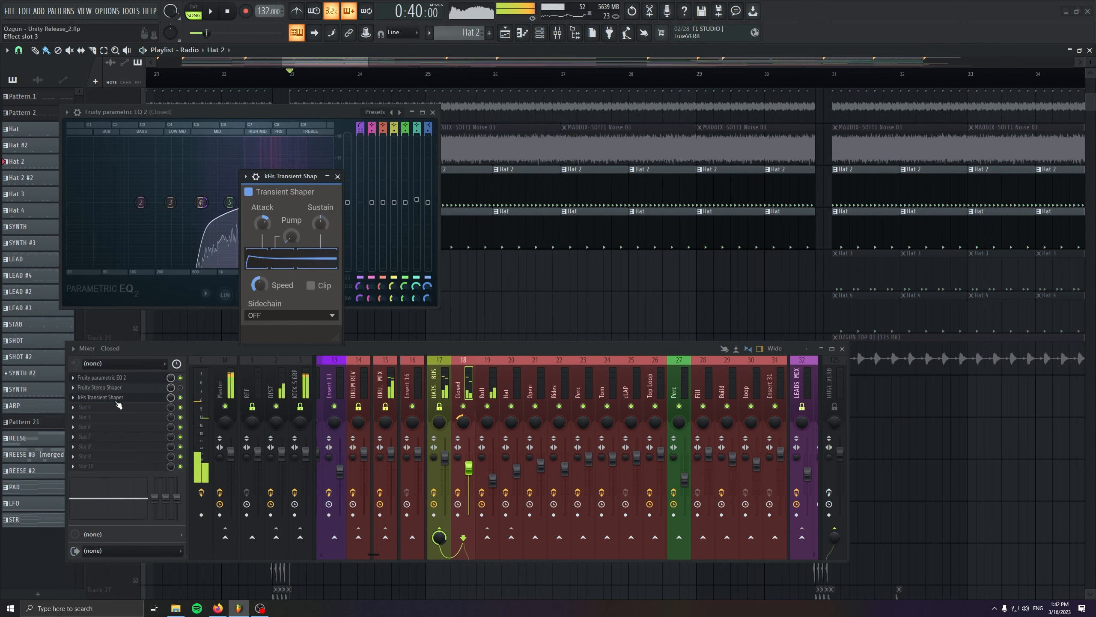
{"action": "left_click", "coordinate": [337, 176]}
{"action": "key", "text": "Escape"}
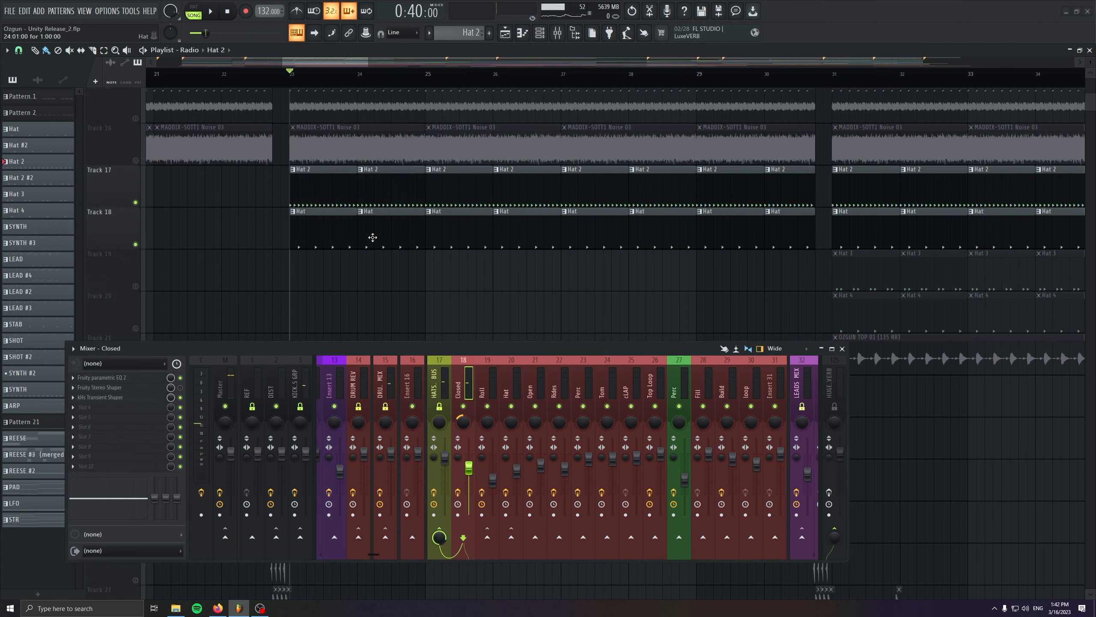
Solo the Hat 3 pattern on Track 19, play it from bar 31 and select its Hat channel in the mixer.
{"action": "left_click_drag", "start_coordinate": [573, 306], "coordinate": [232, 326]}
{"action": "left_click_drag", "start_coordinate": [438, 280], "coordinate": [294, 205]}
{"action": "left_click", "coordinate": [350, 73]}
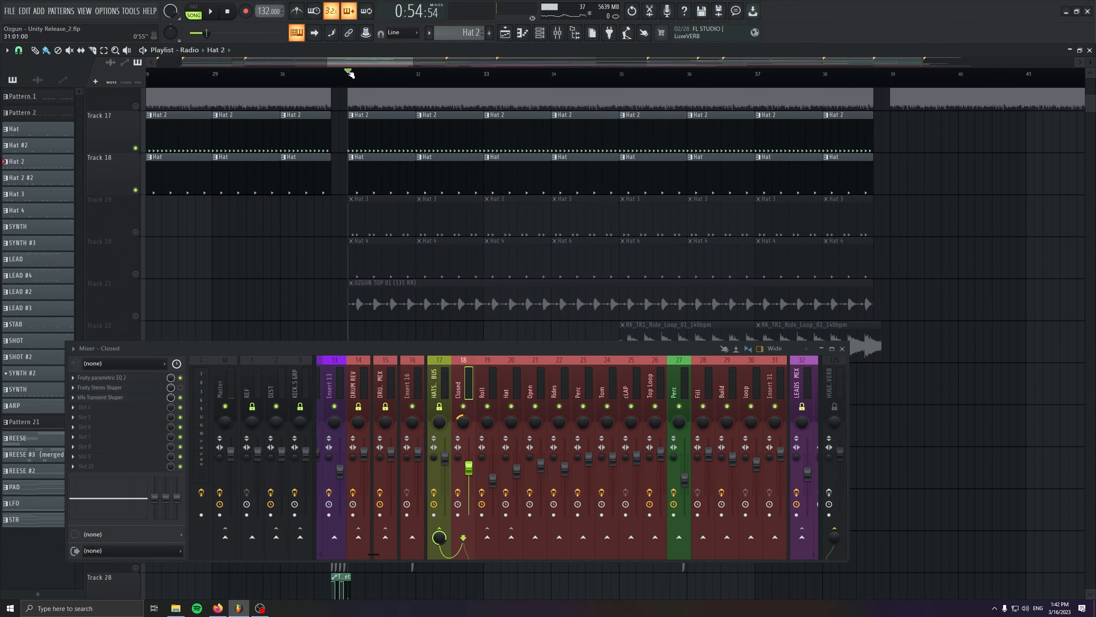
{"action": "right_click", "coordinate": [136, 233]}
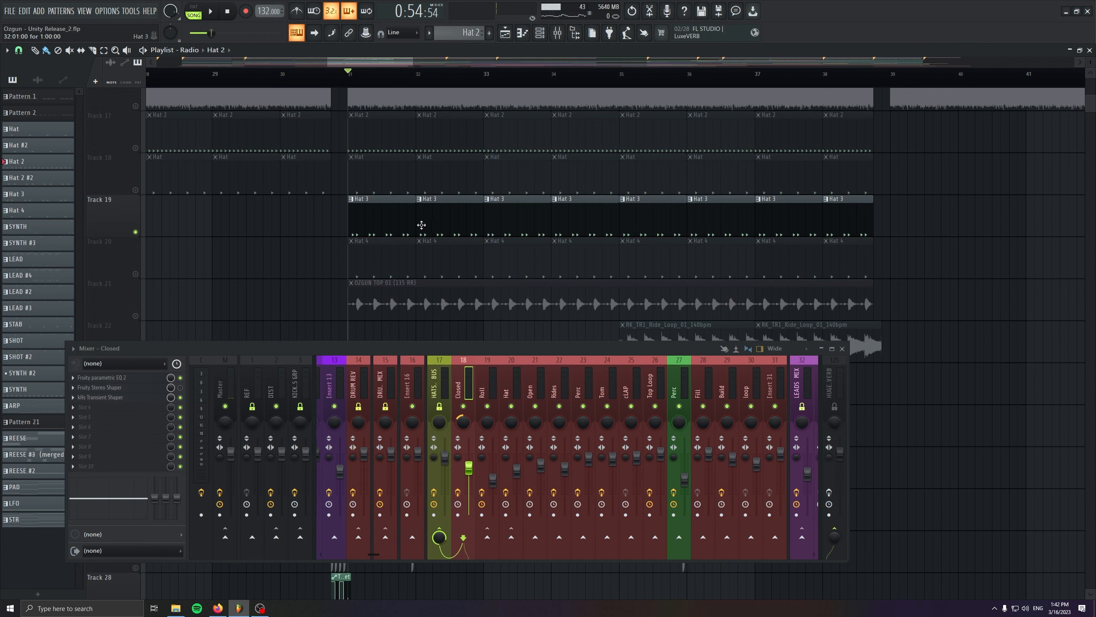
{"action": "left_click", "coordinate": [507, 374]}
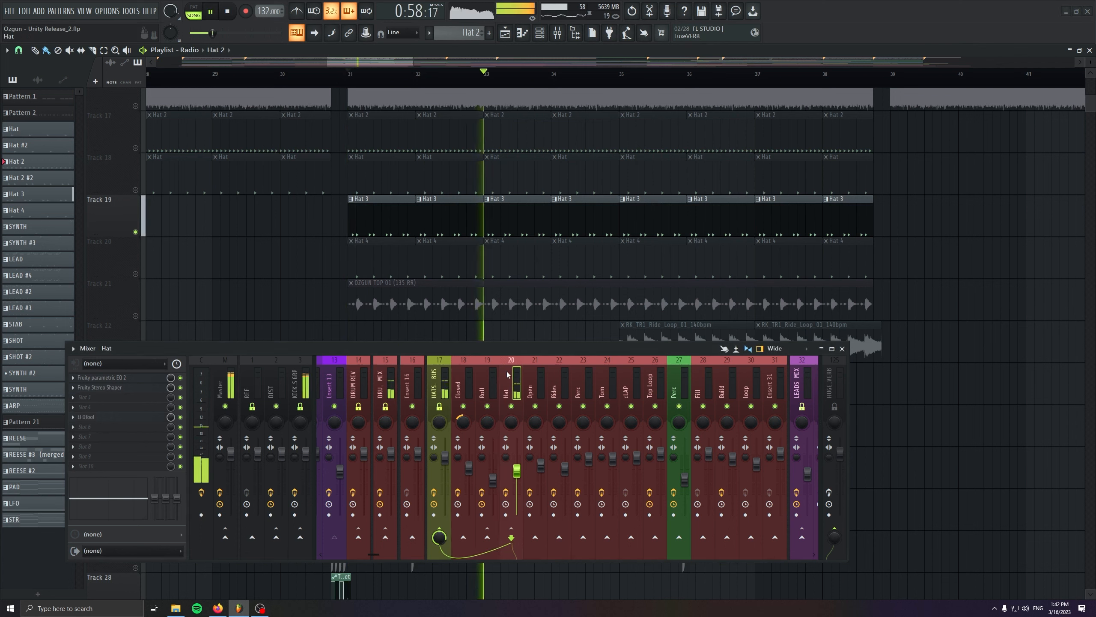
{"action": "key", "text": "space"}
Open the Hat 3 pattern in the piano roll, move the mixer aside and enlarge the velocity area.
{"action": "double_click", "coordinate": [390, 223]}
{"action": "left_click_drag", "start_coordinate": [237, 352], "coordinate": [563, 509]}
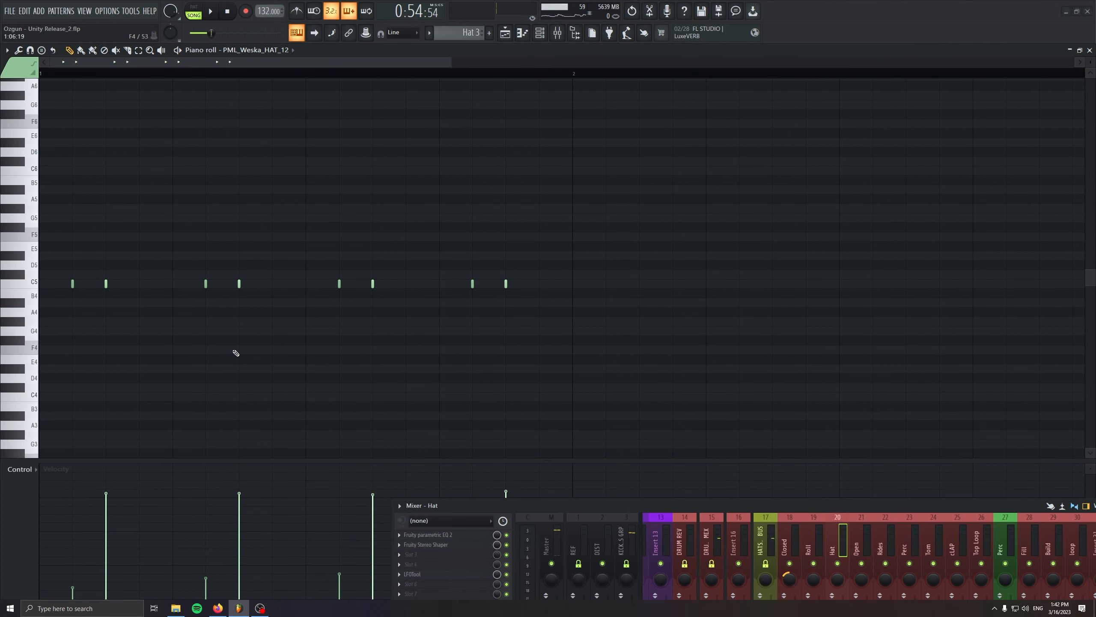
{"action": "scroll", "coordinate": [235, 376], "scroll_direction": "down", "scroll_amount": 3}
{"action": "left_click_drag", "start_coordinate": [241, 460], "coordinate": [232, 421]}
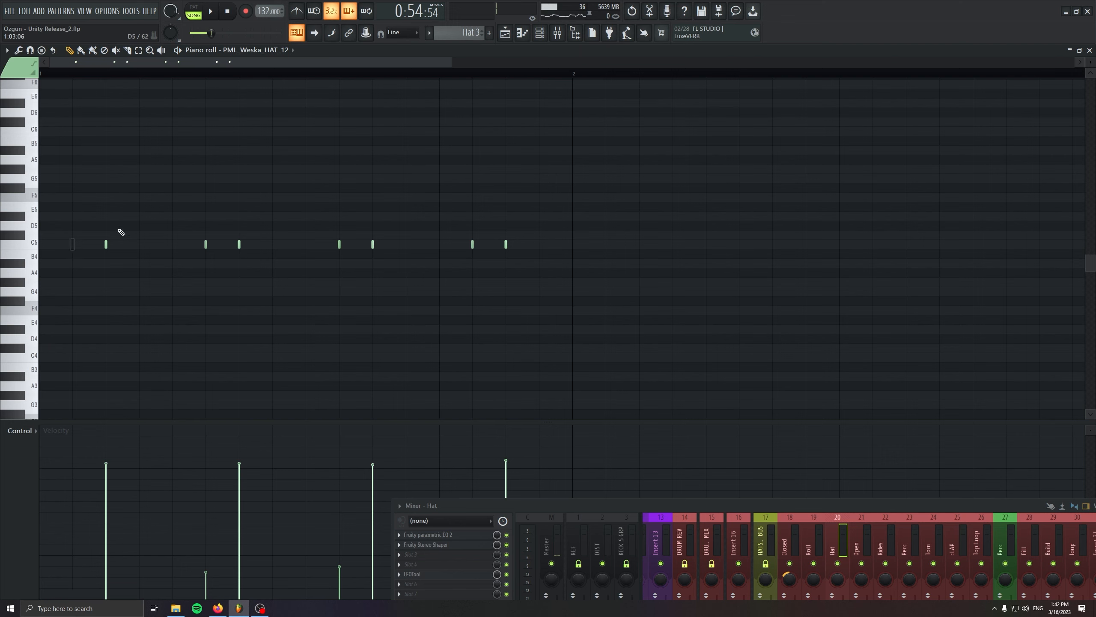
Delete the quieter first note of each pair in the Hat 3 pattern and audition the remaining notes.
{"action": "right_click", "coordinate": [473, 244]}
{"action": "key", "text": "space"}
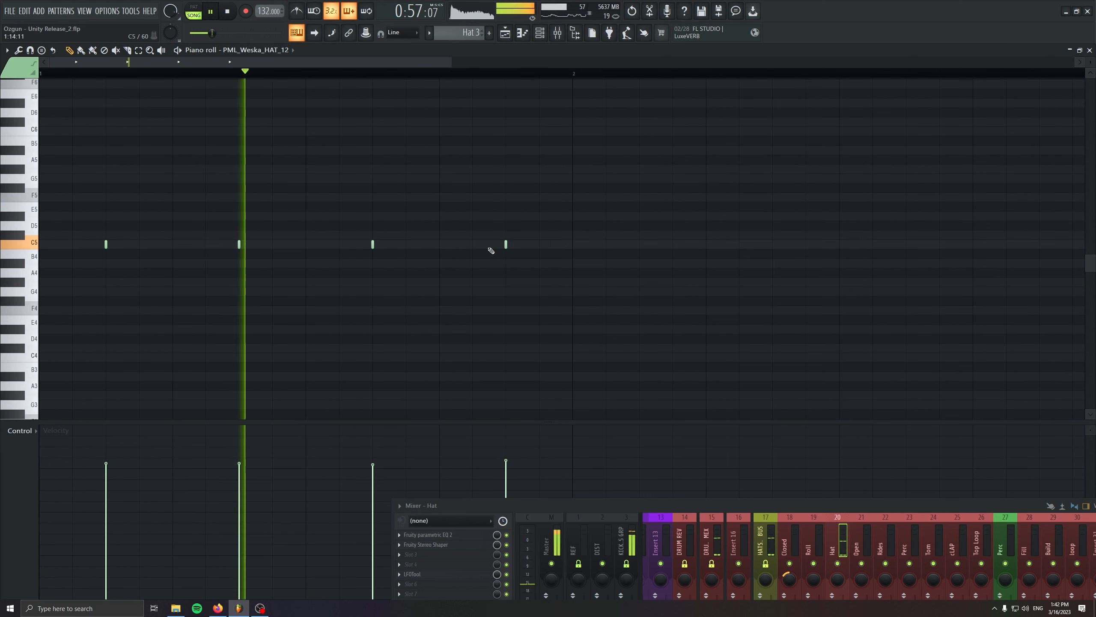
{"action": "key", "text": "space"}
Undo the note deletions in the Hat 3 pattern and play the full rhythm.
{"action": "key", "text": "ctrl+z"}
{"action": "key", "text": "ctrl+z"}
{"action": "key", "text": "ctrl+z"}
{"action": "key", "text": "ctrl+z"}
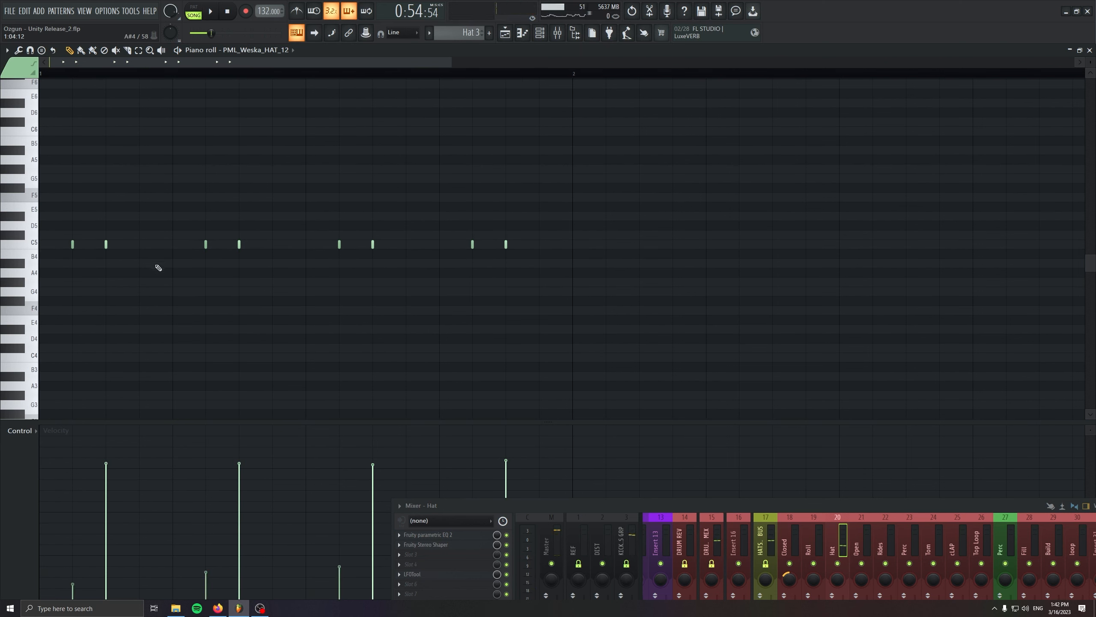
{"action": "key", "text": "space"}
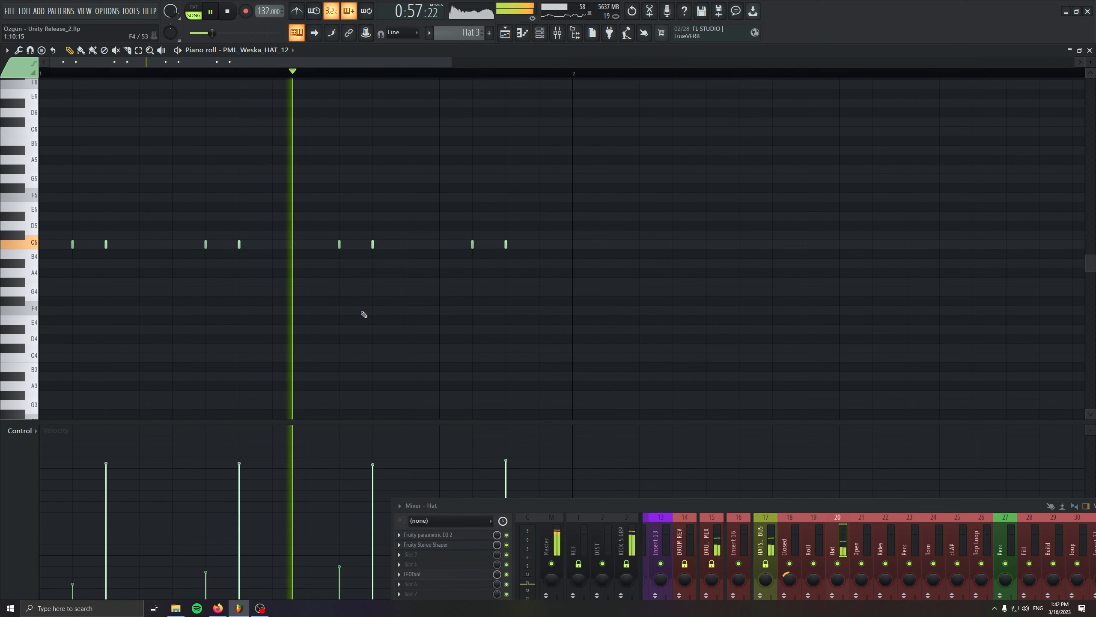
Stop playback, inspect the Fruity Stereo Shaper on the Hat mixer channel and close it.
{"action": "left_click_drag", "start_coordinate": [711, 502], "coordinate": [407, 305]}
{"action": "key", "text": "space"}
{"action": "left_click", "coordinate": [153, 349]}
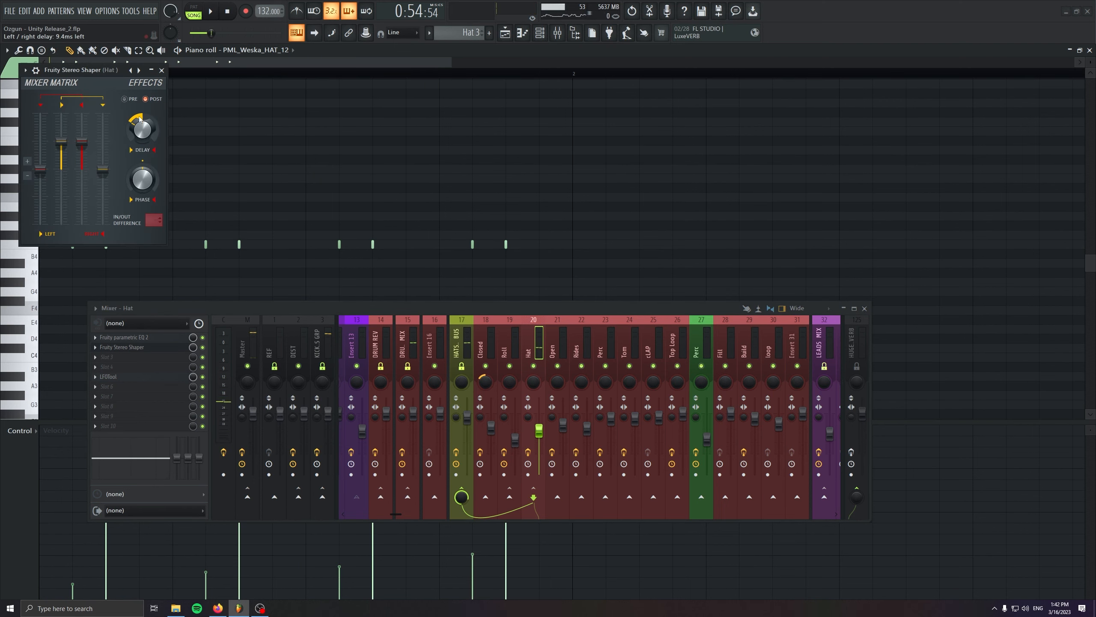
{"action": "left_click", "coordinate": [162, 71]}
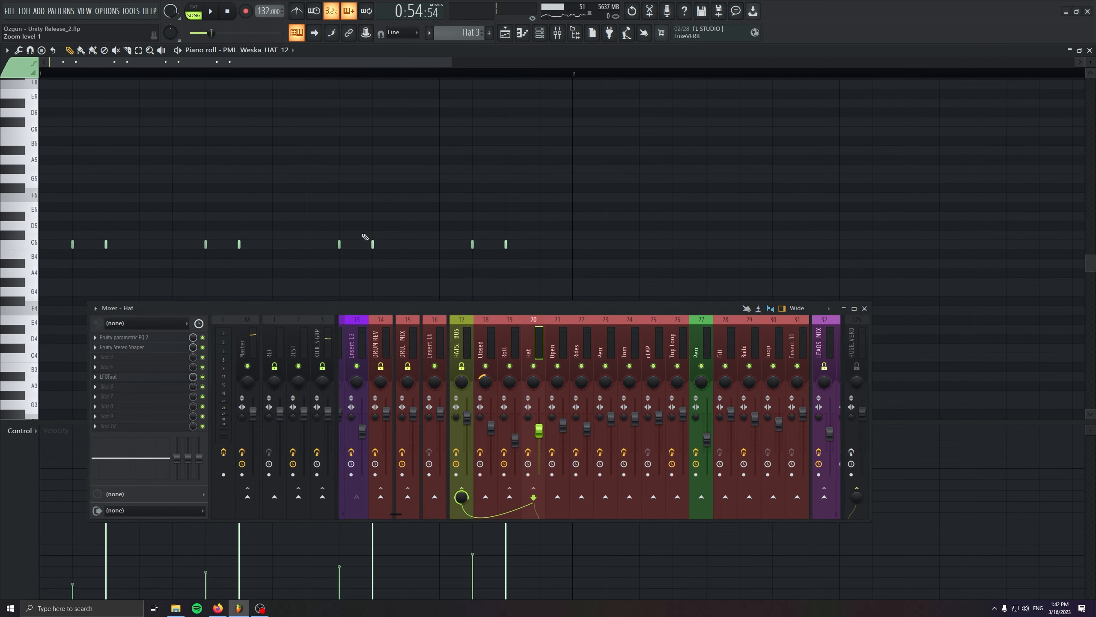
Return to the playlist, unmute the Hat 4 pattern on Track 20, mute Track 19 and audition it.
{"action": "left_click", "coordinate": [505, 34]}
{"action": "left_click", "coordinate": [135, 273]}
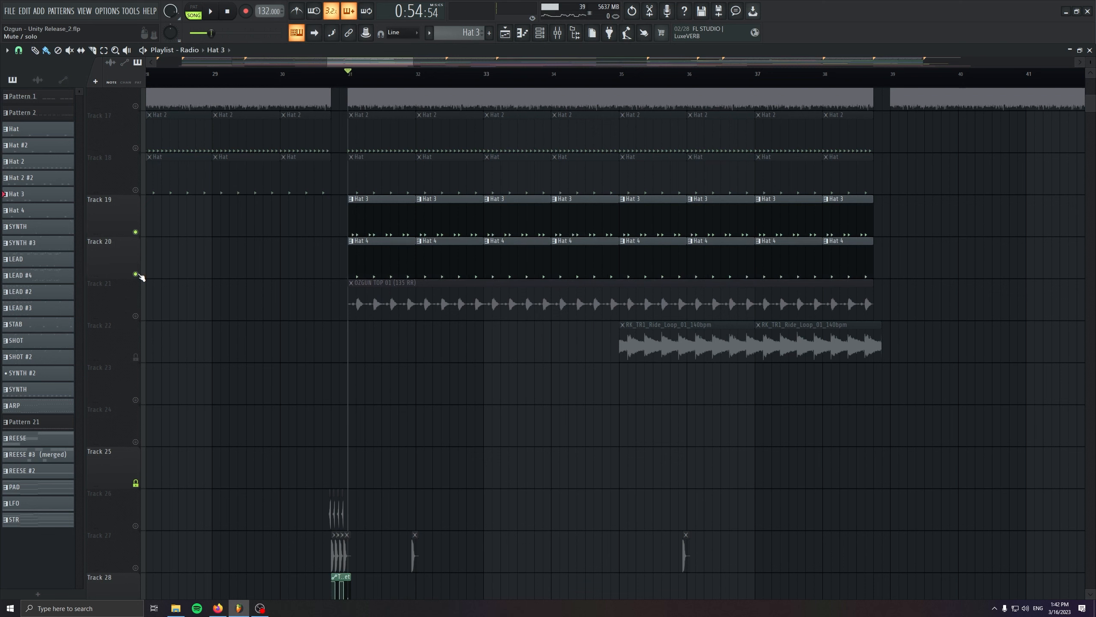
{"action": "left_click", "coordinate": [135, 233]}
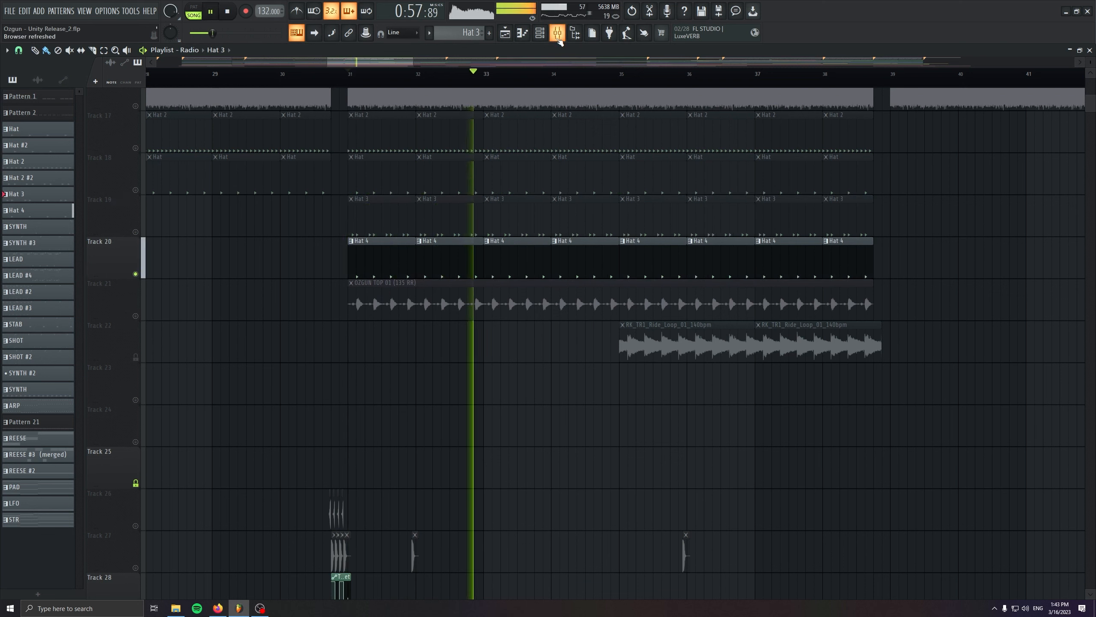
{"action": "key", "text": "space"}
Mute Track 20, unmute the OZGUN TOP 01 loop on Track 21 and audition it.
{"action": "left_click", "coordinate": [135, 273]}
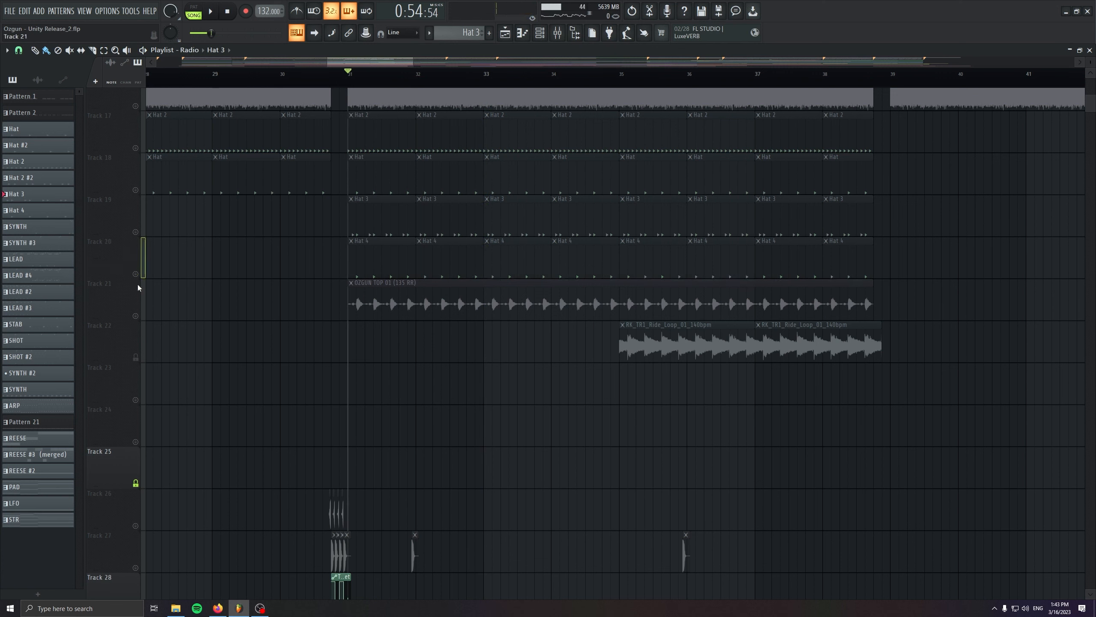
{"action": "left_click", "coordinate": [136, 316]}
{"action": "key", "text": "space"}
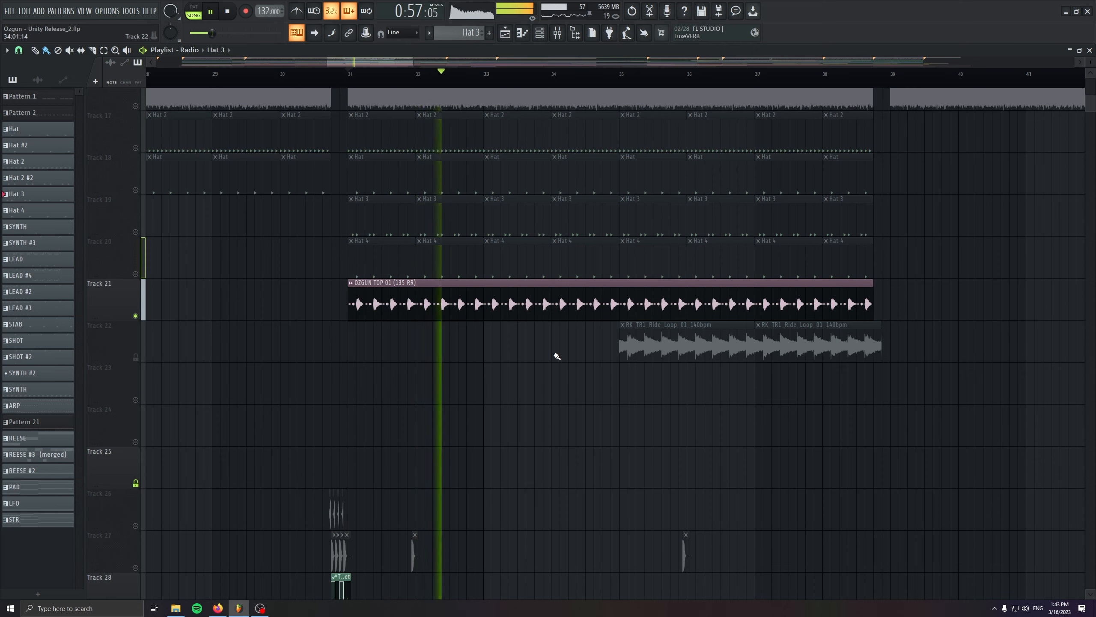
{"action": "key", "text": "space"}
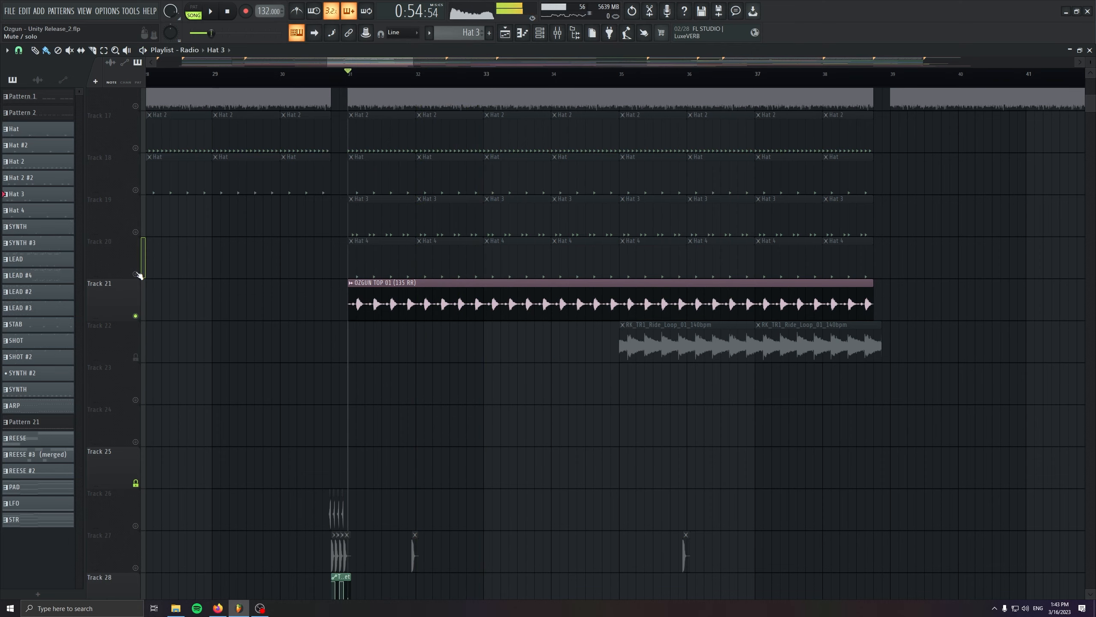
Unmute the hat patterns on Tracks 17 to 20 and audition them together with the OZGUN TOP 01 loop.
{"action": "left_click_drag", "start_coordinate": [139, 276], "coordinate": [135, 138]}
{"action": "scroll", "coordinate": [332, 447], "scroll_direction": "down", "scroll_amount": 3, "text": "ctrl"}
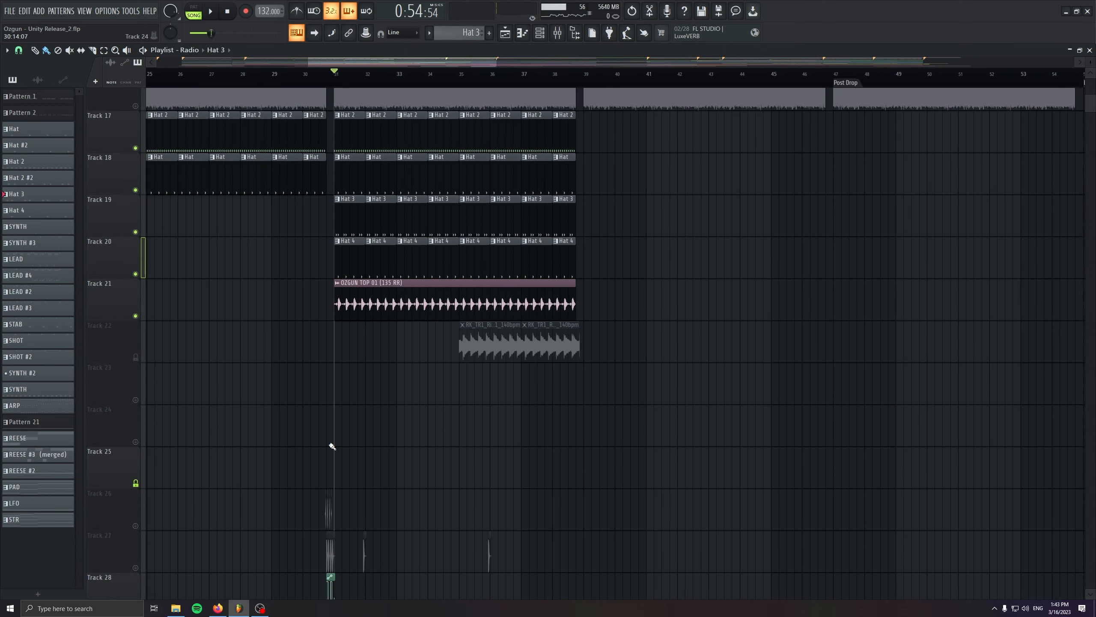
{"action": "scroll", "coordinate": [332, 446], "scroll_direction": "down", "scroll_amount": 2, "text": "alt"}
{"action": "left_click_drag", "start_coordinate": [424, 414], "coordinate": [354, 537]}
{"action": "key", "text": "space"}
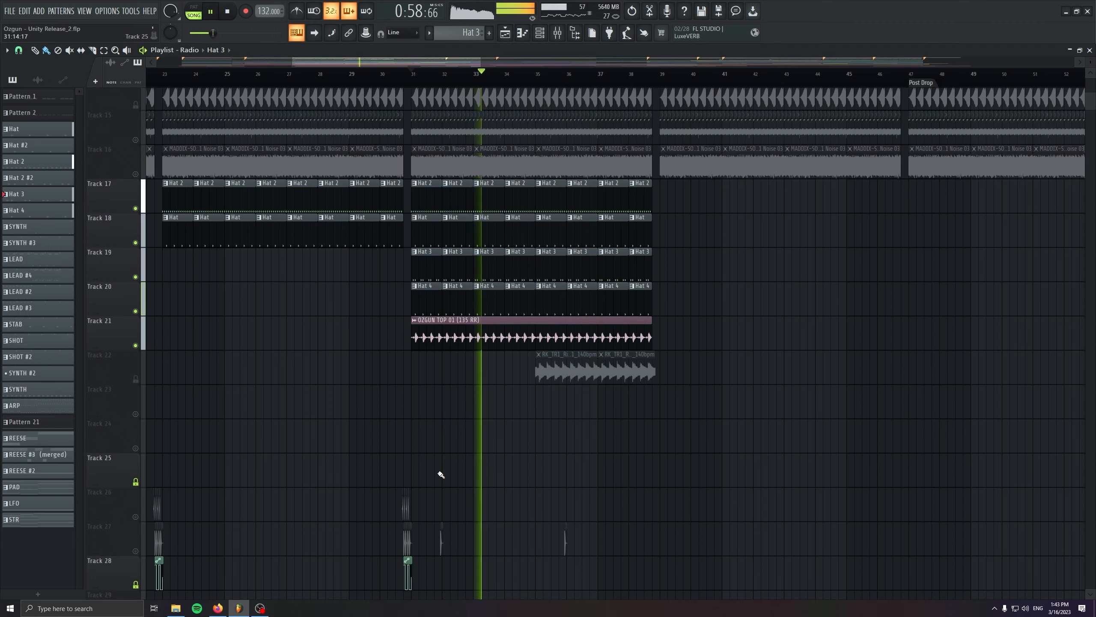
{"action": "scroll", "coordinate": [513, 454], "scroll_direction": "down", "scroll_amount": 1, "text": "alt"}
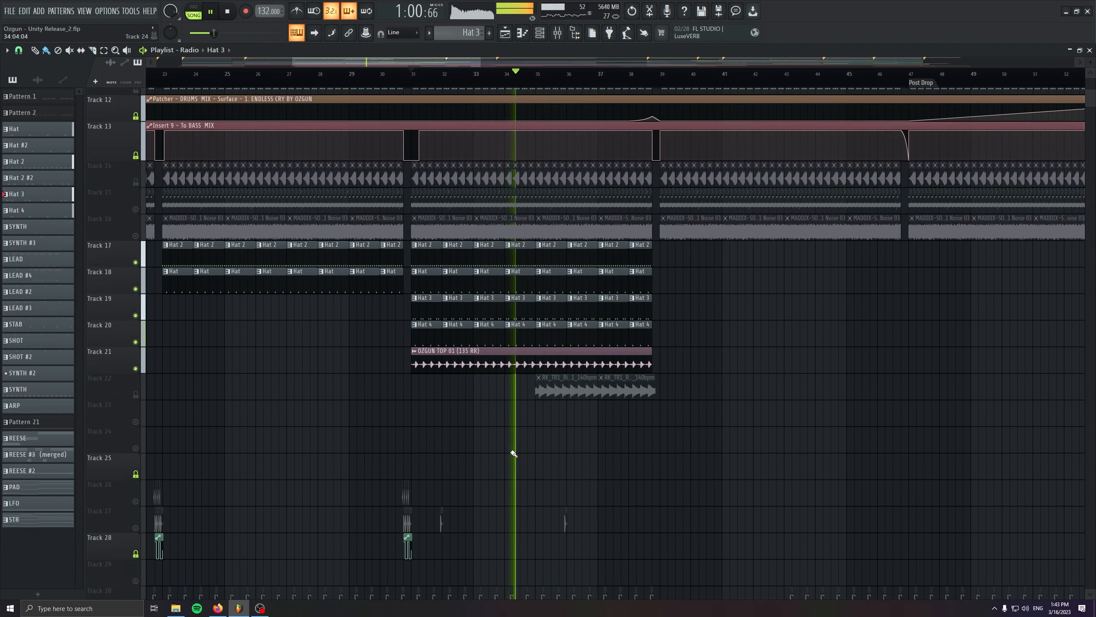
Unmute the KICK BASS clip on Track 8 and play the hat layers together with it.
{"action": "scroll", "coordinate": [513, 454], "scroll_direction": "down", "scroll_amount": 4, "text": "ctrl"}
{"action": "key", "text": "F9"}
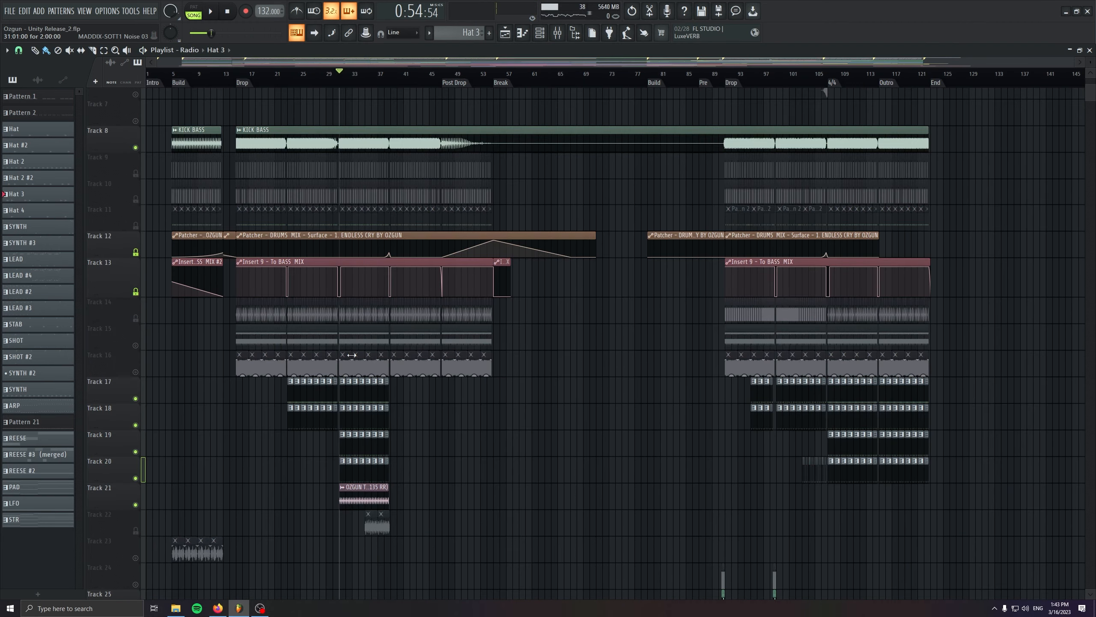
{"action": "scroll", "coordinate": [352, 355], "scroll_direction": "down", "scroll_amount": 5}
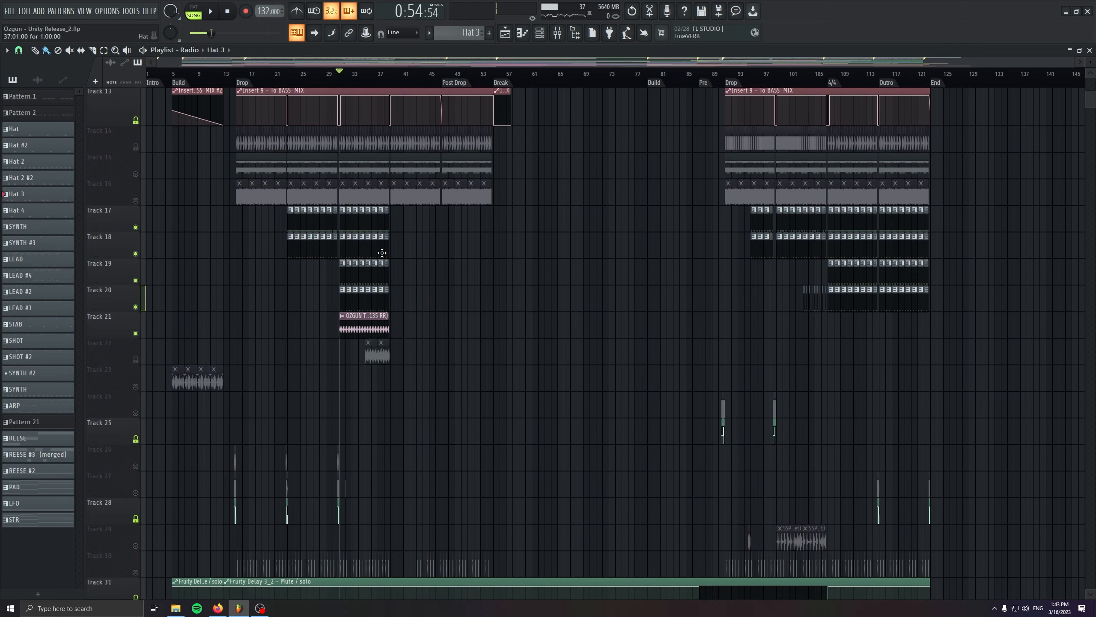
{"action": "key", "text": "space"}
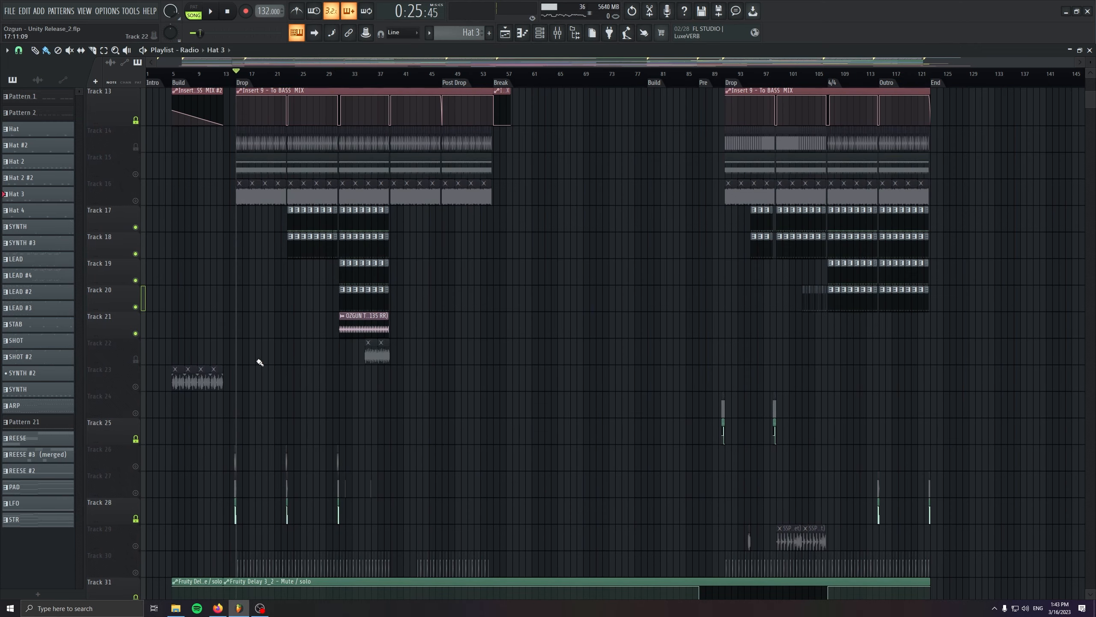
Unmute Track 30, inspect the settings of its FF_ST_percussion_low_frac sample and close them.
{"action": "scroll", "coordinate": [277, 252], "scroll_direction": "up", "scroll_amount": 8, "text": "ctrl"}
{"action": "scroll", "coordinate": [473, 367], "scroll_direction": "down", "scroll_amount": 2}
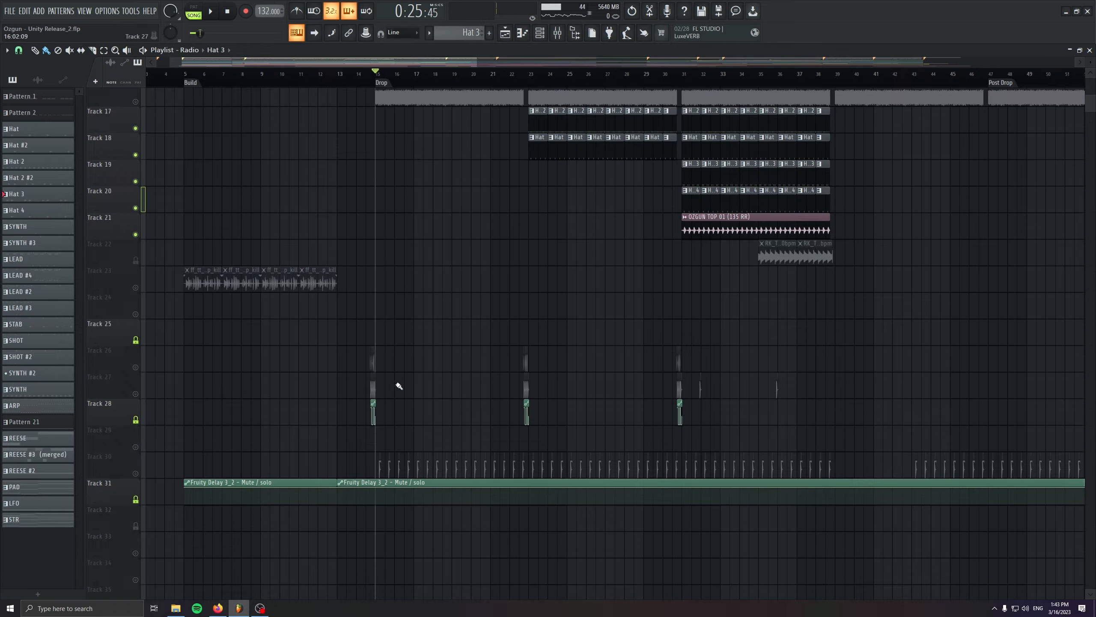
{"action": "left_click", "coordinate": [135, 473]}
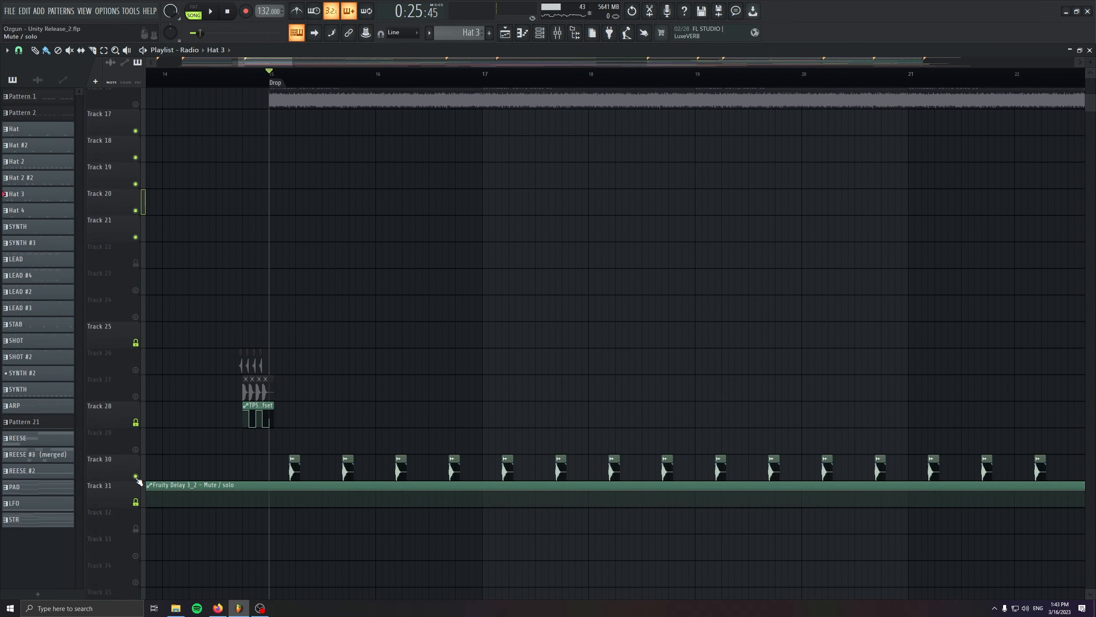
{"action": "scroll", "coordinate": [455, 504], "scroll_direction": "up", "scroll_amount": 6, "text": "ctrl"}
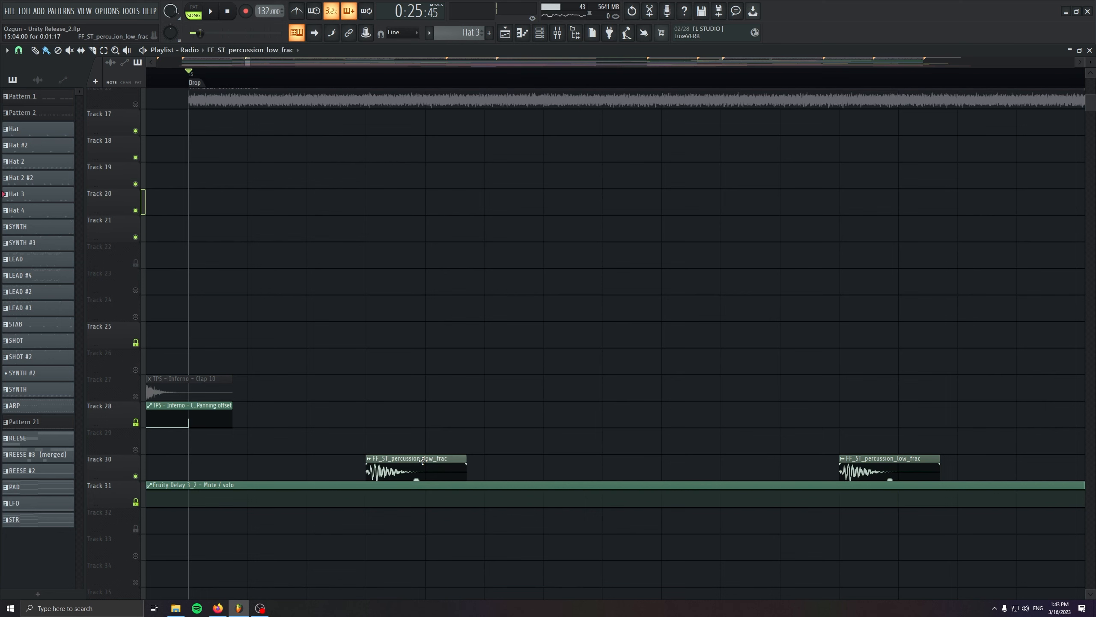
{"action": "double_click", "coordinate": [422, 461]}
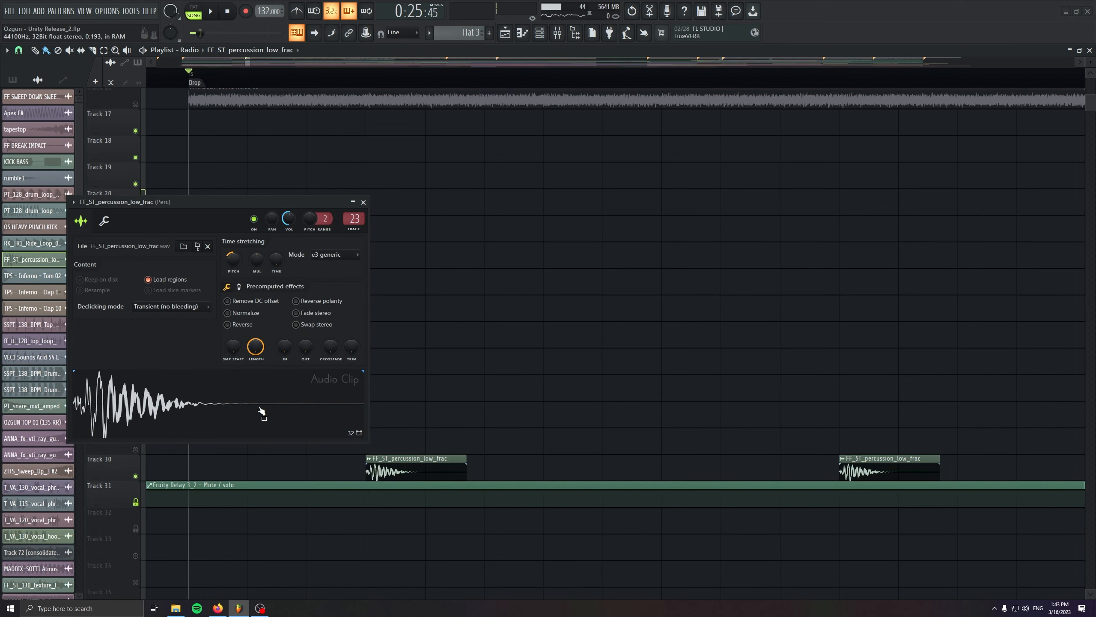
{"action": "left_click", "coordinate": [364, 201]}
Audition the low percussion on Track 30 from the first Drop marker, then stop playback.
{"action": "scroll", "coordinate": [301, 447], "scroll_direction": "down", "scroll_amount": 4}
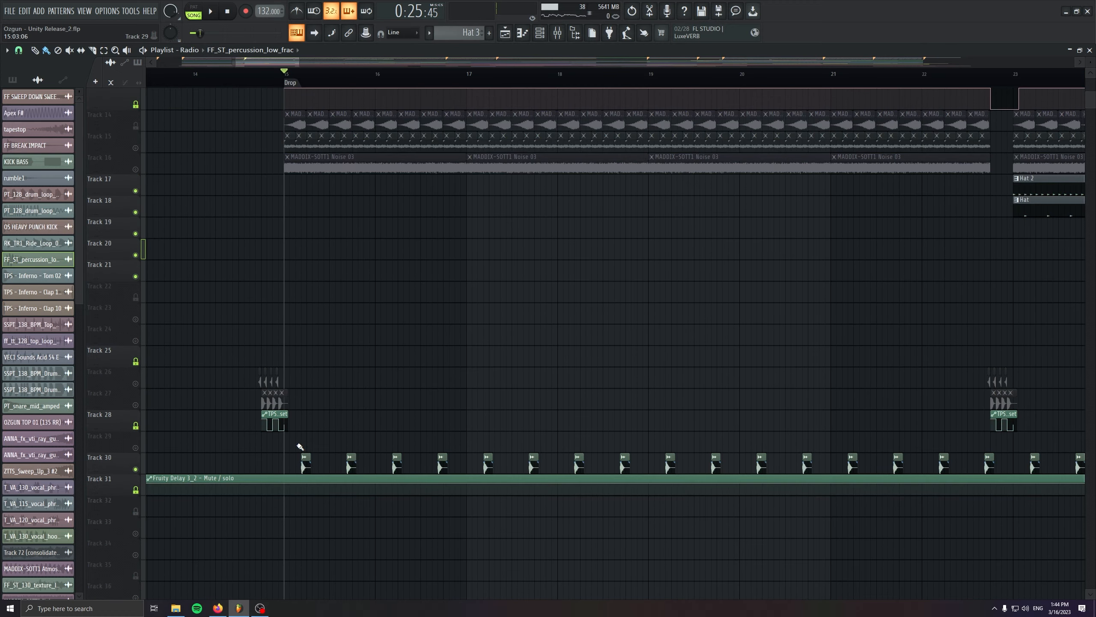
{"action": "scroll", "coordinate": [291, 306], "scroll_direction": "down", "scroll_amount": 4, "text": "ctrl"}
{"action": "key", "text": "space"}
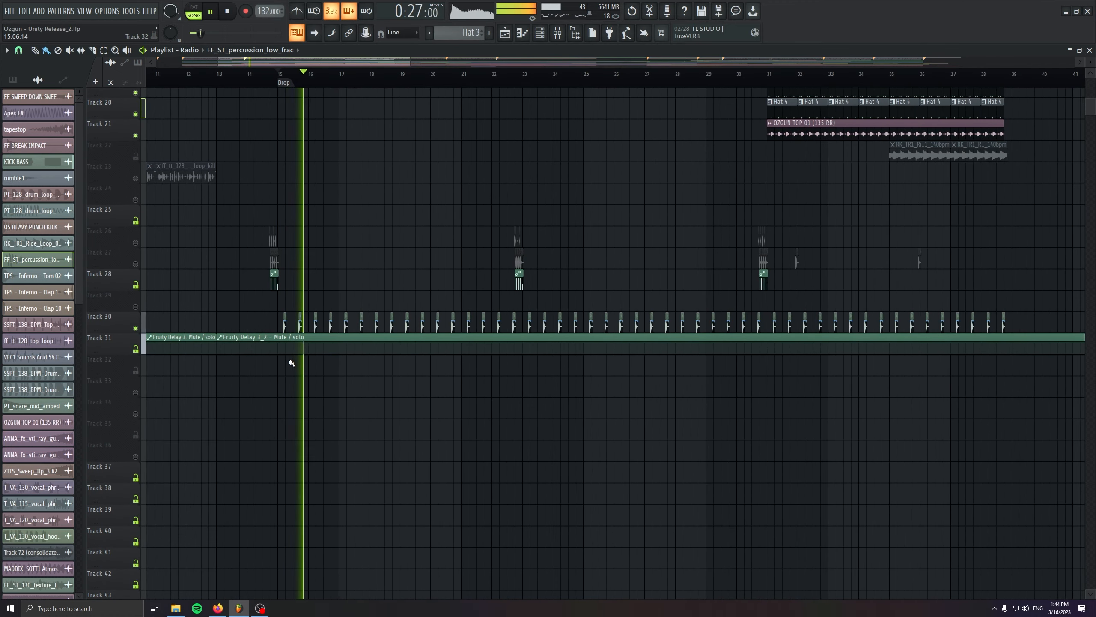
{"action": "scroll", "coordinate": [290, 361], "scroll_direction": "up", "scroll_amount": 5}
{"action": "scroll", "coordinate": [291, 389], "scroll_direction": "down", "scroll_amount": 3}
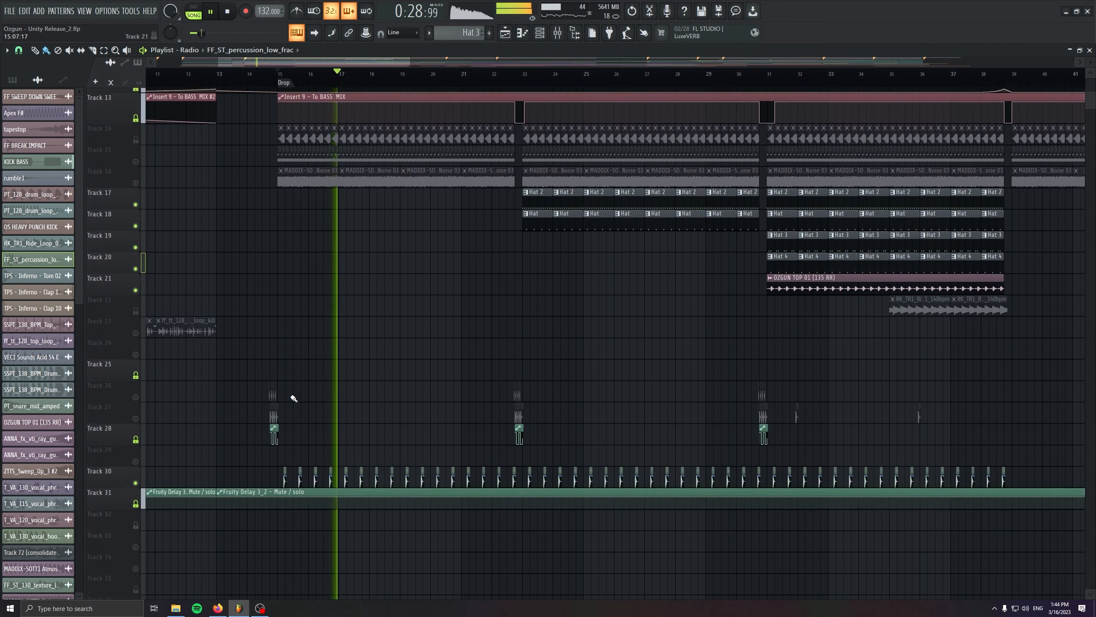
{"action": "scroll", "coordinate": [362, 490], "scroll_direction": "up", "scroll_amount": 6, "text": "ctrl"}
{"action": "scroll", "coordinate": [391, 485], "scroll_direction": "down", "scroll_amount": 5, "text": "ctrl"}
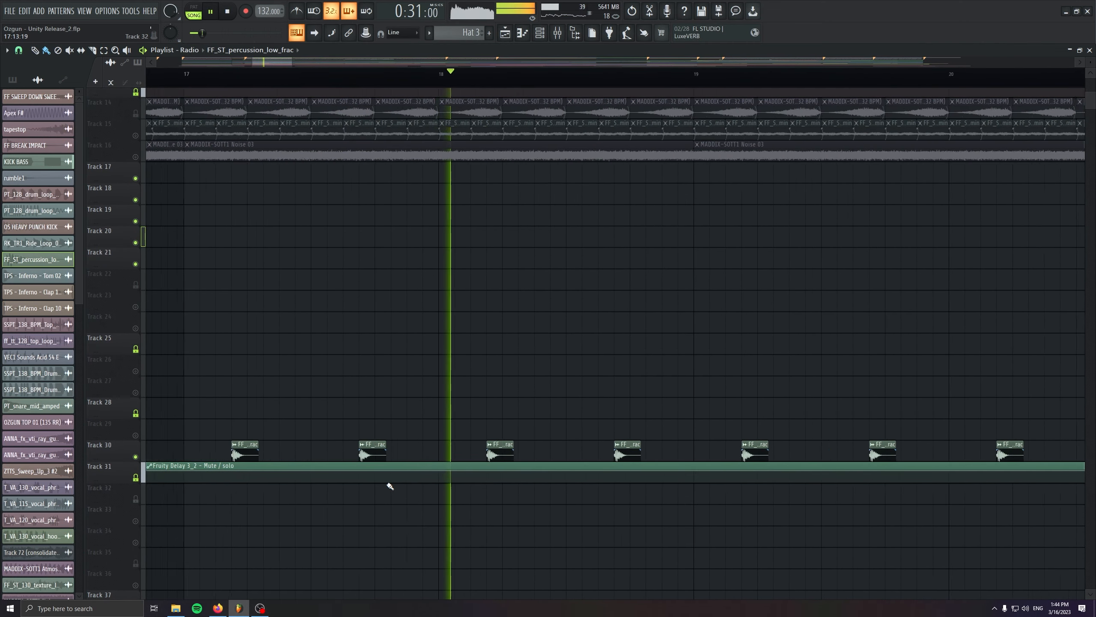
{"action": "key", "text": "space"}
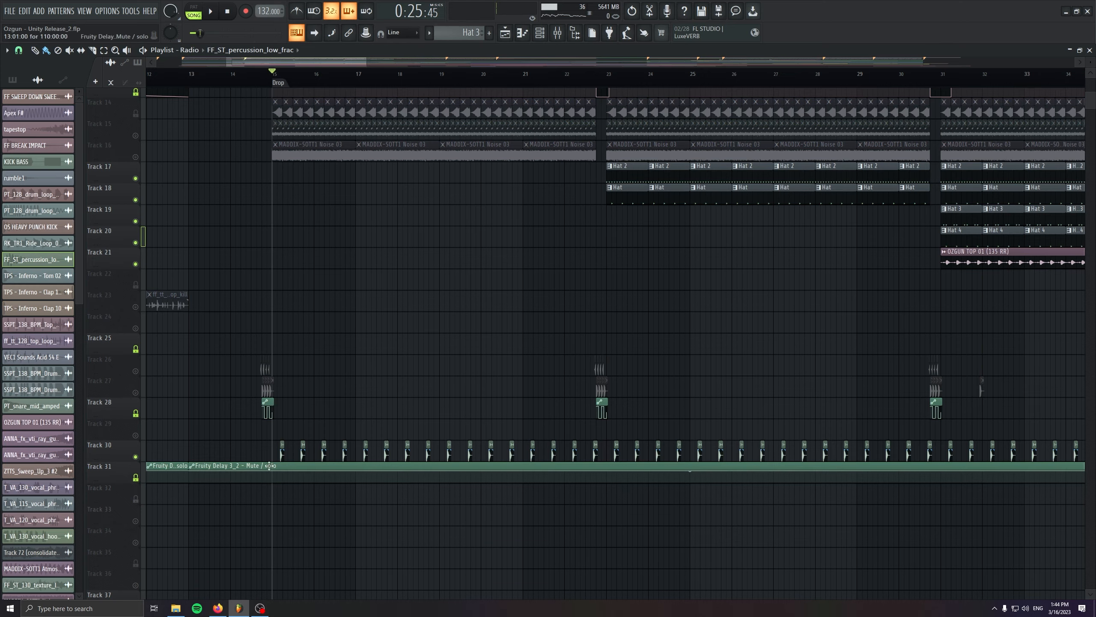
Select the Track 30 percussion clips spanning the first Drop and Post Drop sections.
{"action": "scroll", "coordinate": [269, 465], "scroll_direction": "down", "scroll_amount": 8, "text": "ctrl"}
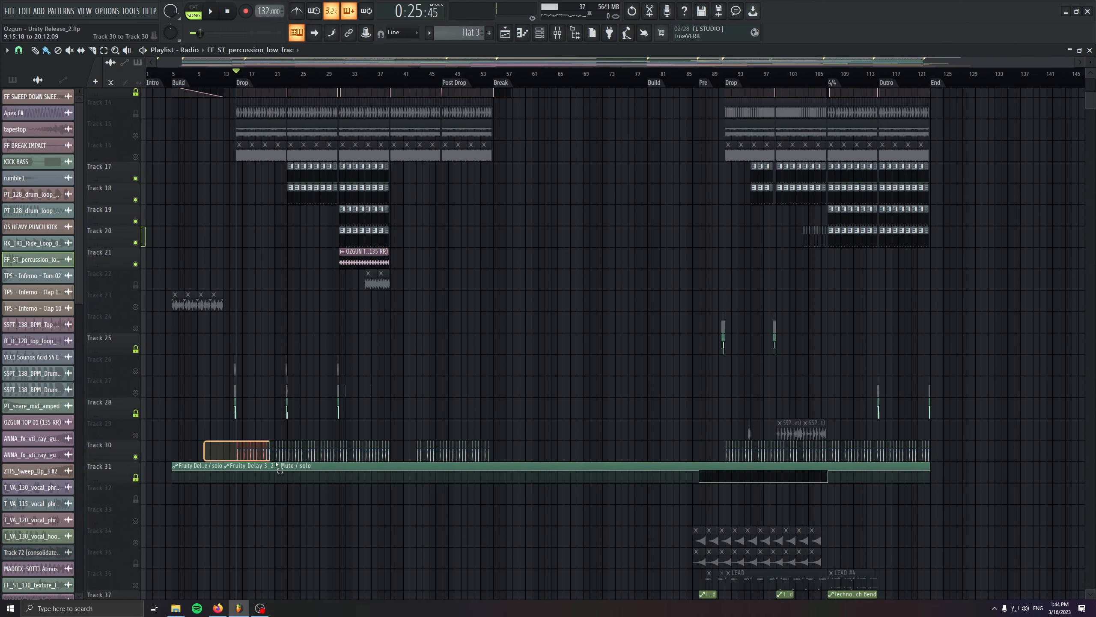
{"action": "left_click_drag", "start_coordinate": [278, 466], "coordinate": [617, 454]}
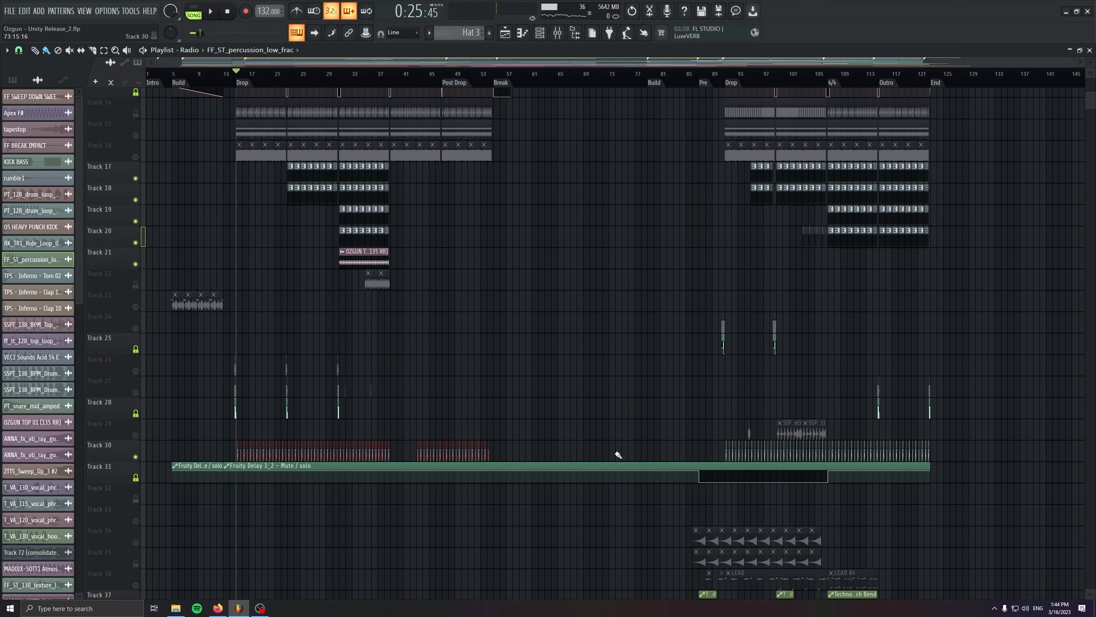
{"action": "scroll", "coordinate": [212, 415], "scroll_direction": "up", "scroll_amount": 4, "text": "ctrl"}
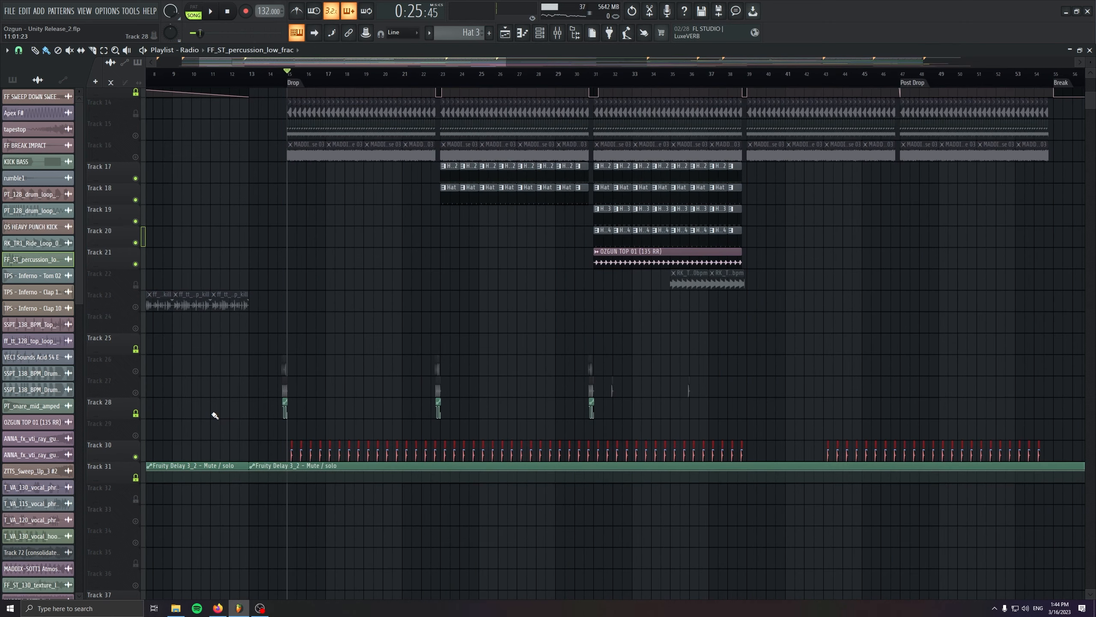
Unmute the clap fills on Tracks 26 and 27, place the playhead shortly before the Drop marker and audition them.
{"action": "scroll", "coordinate": [262, 416], "scroll_direction": "up", "scroll_amount": 5, "text": "ctrl"}
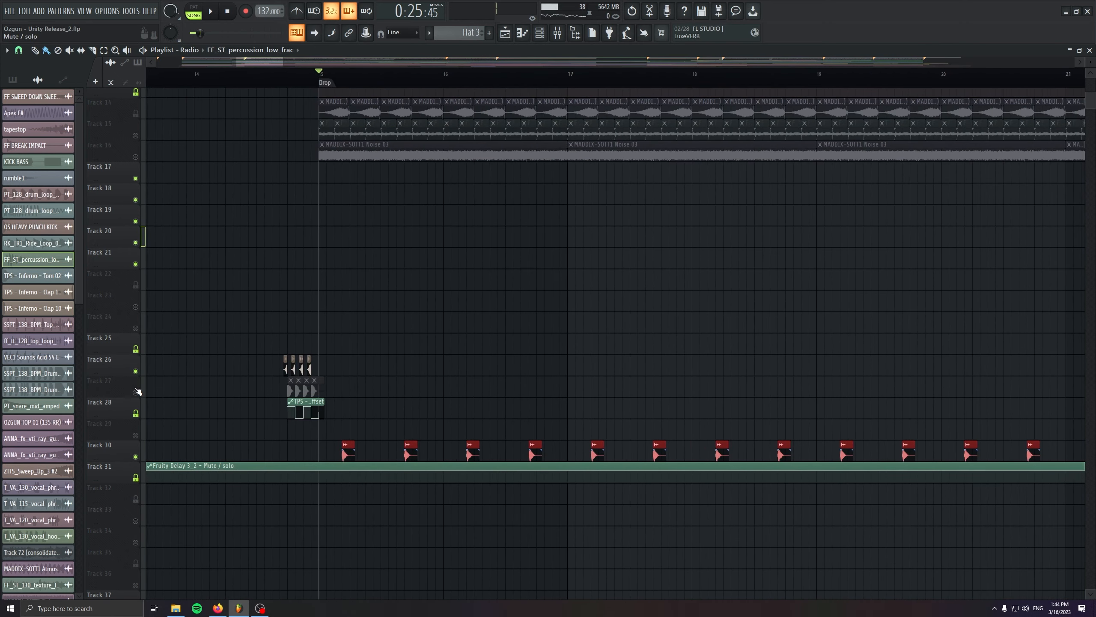
{"action": "scroll", "coordinate": [266, 243], "scroll_direction": "up", "scroll_amount": 3, "text": "ctrl"}
{"action": "left_click", "coordinate": [246, 74]}
{"action": "scroll", "coordinate": [285, 324], "scroll_direction": "up", "scroll_amount": 3, "text": "ctrl"}
{"action": "key", "text": "space"}
{"action": "key", "text": "space"}
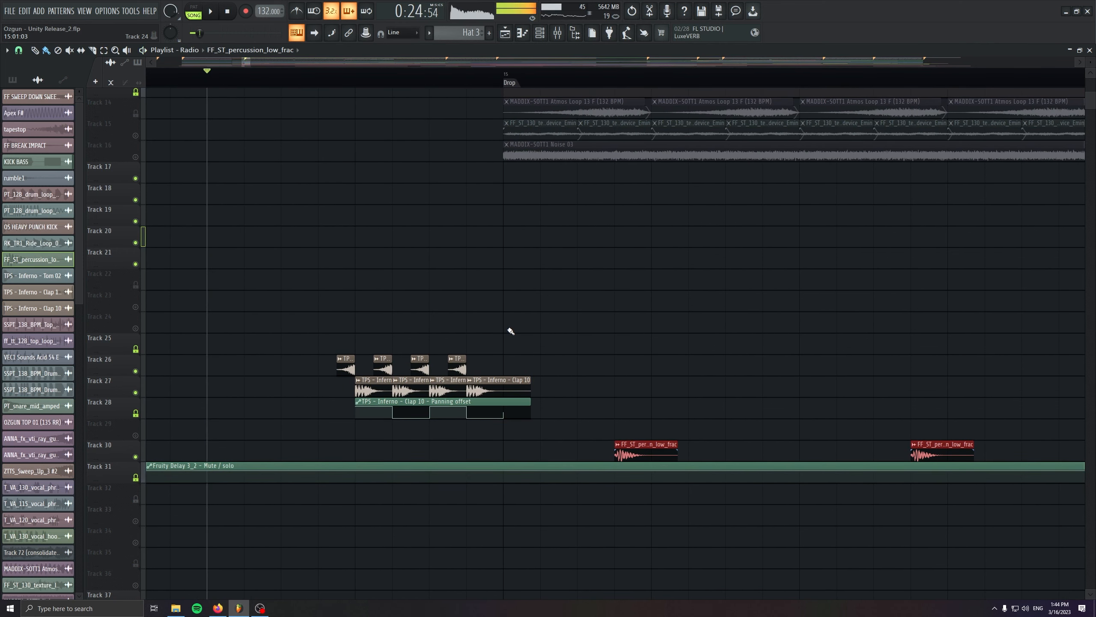
Select the TPS - Inferno - Clap 10 clips on Track 27, then the #2 clap clips on Track 26.
{"action": "scroll", "coordinate": [391, 384], "scroll_direction": "up", "scroll_amount": 3, "text": "ctrl"}
{"action": "left_click_drag", "start_coordinate": [268, 341], "coordinate": [630, 348], "text": "ctrl"}
{"action": "left_click_drag", "start_coordinate": [201, 293], "coordinate": [627, 295], "text": "ctrl"}
{"action": "left_click_drag", "start_coordinate": [232, 293], "coordinate": [619, 297], "text": "ctrl"}
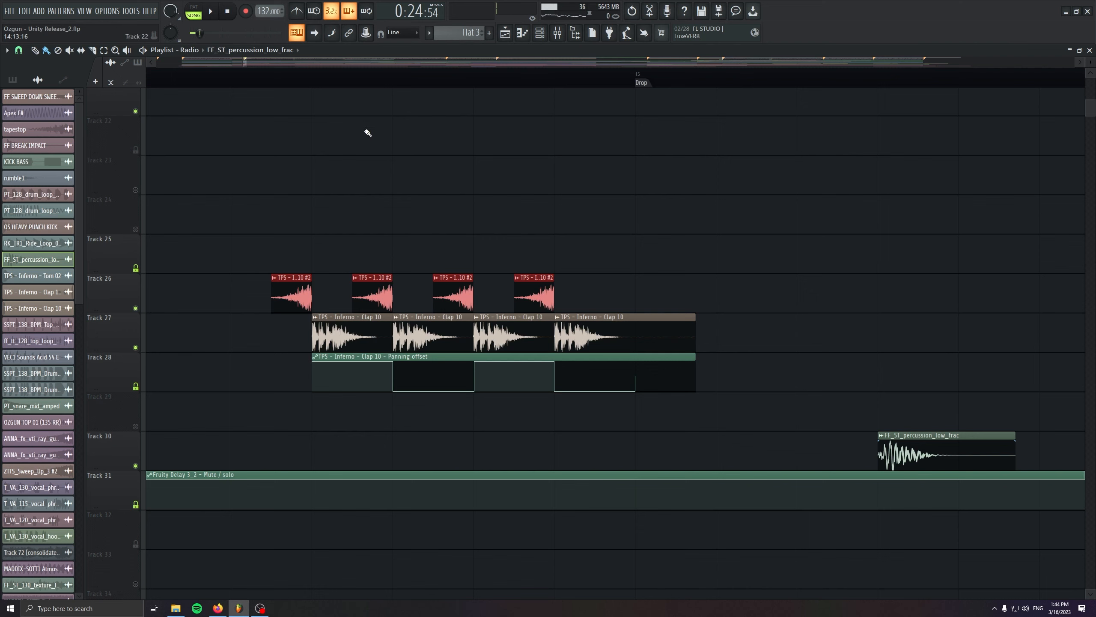
Look through the lower playlist tracks, from the clap fills down to the vocal, lead, shot and FX tracks.
{"action": "scroll", "coordinate": [362, 147], "scroll_direction": "down", "scroll_amount": 3}
{"action": "scroll", "coordinate": [443, 240], "scroll_direction": "down", "scroll_amount": 6}
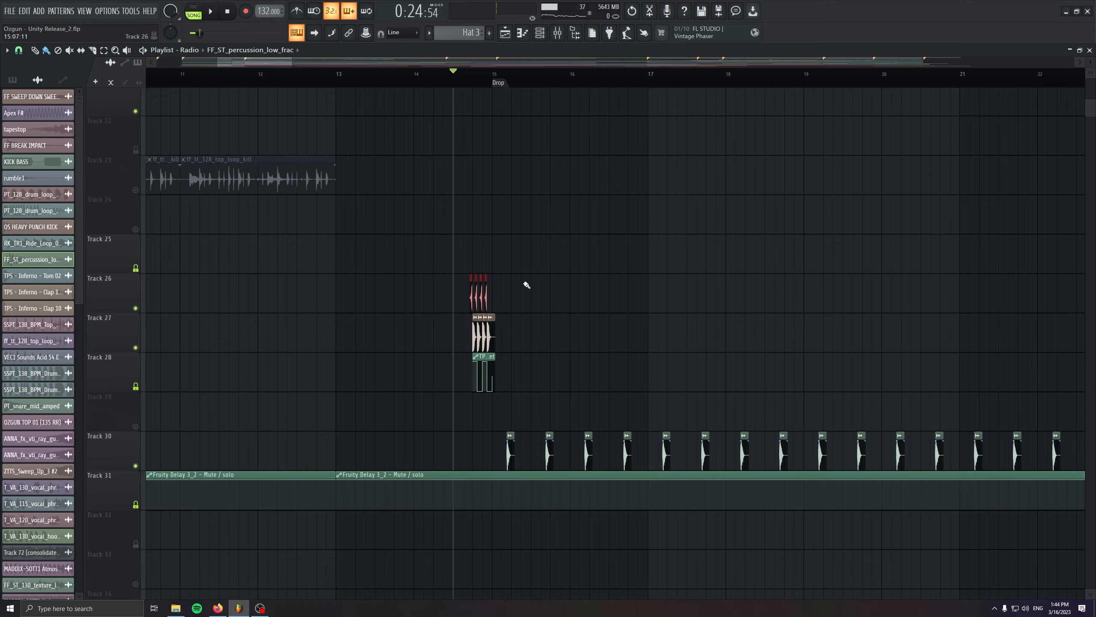
{"action": "scroll", "coordinate": [492, 328], "scroll_direction": "down", "scroll_amount": 10}
{"action": "left_click_drag", "start_coordinate": [400, 438], "coordinate": [494, 171]}
{"action": "scroll", "coordinate": [220, 189], "scroll_direction": "down", "scroll_amount": 8}
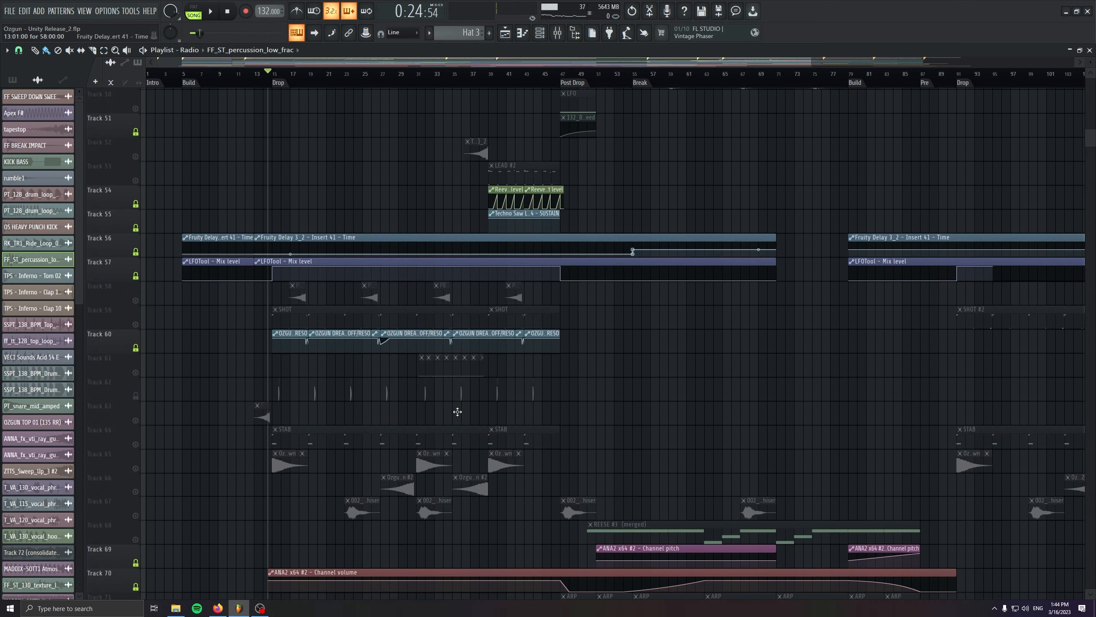
{"action": "scroll", "coordinate": [301, 319], "scroll_direction": "up", "scroll_amount": 4}
{"action": "scroll", "coordinate": [256, 310], "scroll_direction": "up", "scroll_amount": 5}
{"action": "left_click", "coordinate": [136, 286]}
{"action": "left_click", "coordinate": [135, 287]}
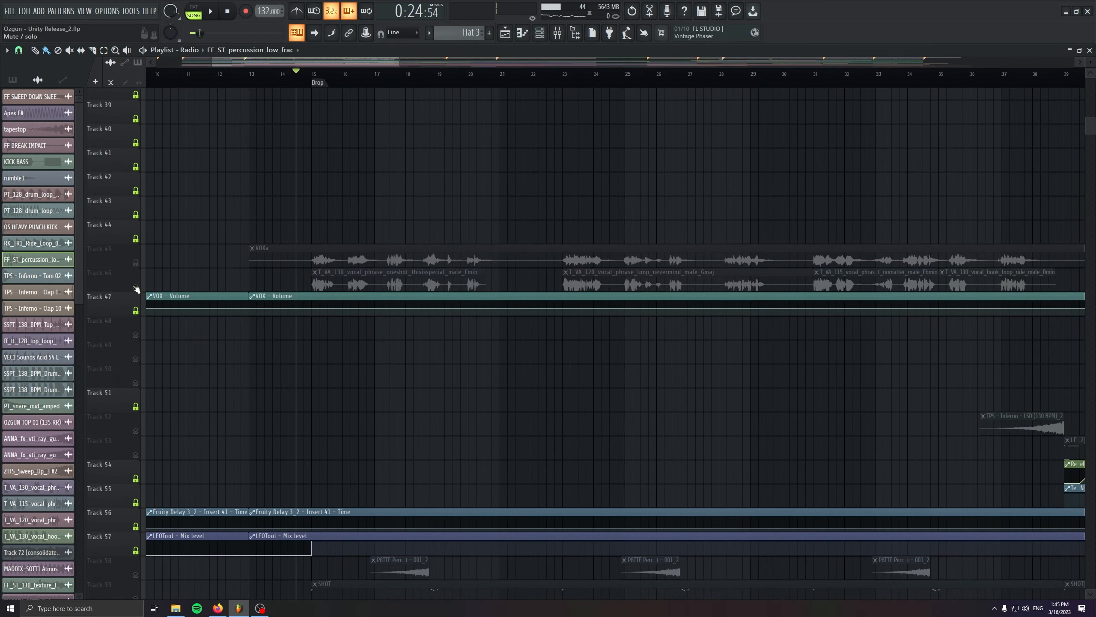
{"action": "left_click_drag", "start_coordinate": [403, 411], "coordinate": [357, 159]}
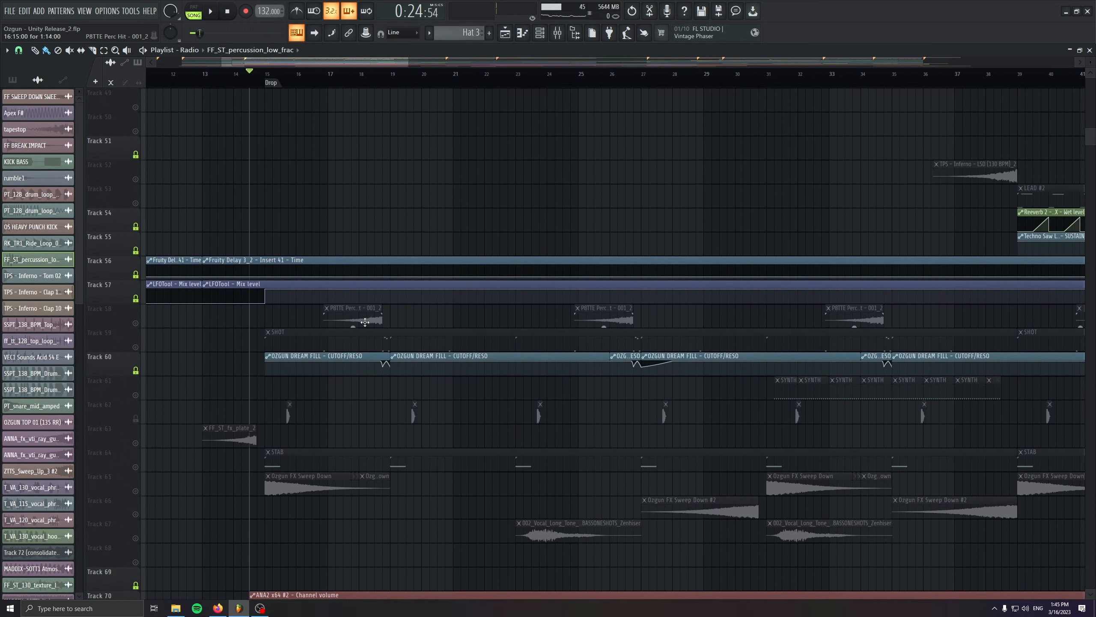
Unmute the SHOT pattern on Track 59 and the KICK BASS clip on Track 8, then return to the SHOT track.
{"action": "left_click", "coordinate": [135, 346]}
{"action": "scroll", "coordinate": [308, 337], "scroll_direction": "up", "scroll_amount": 3}
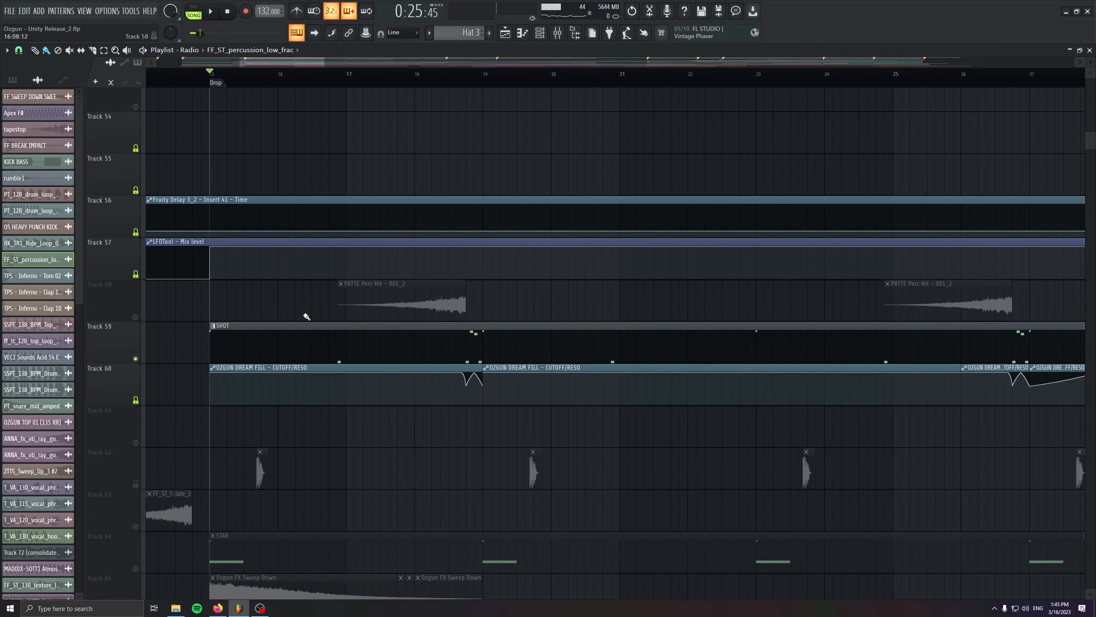
{"action": "scroll", "coordinate": [143, 323], "scroll_direction": "up", "scroll_amount": 15}
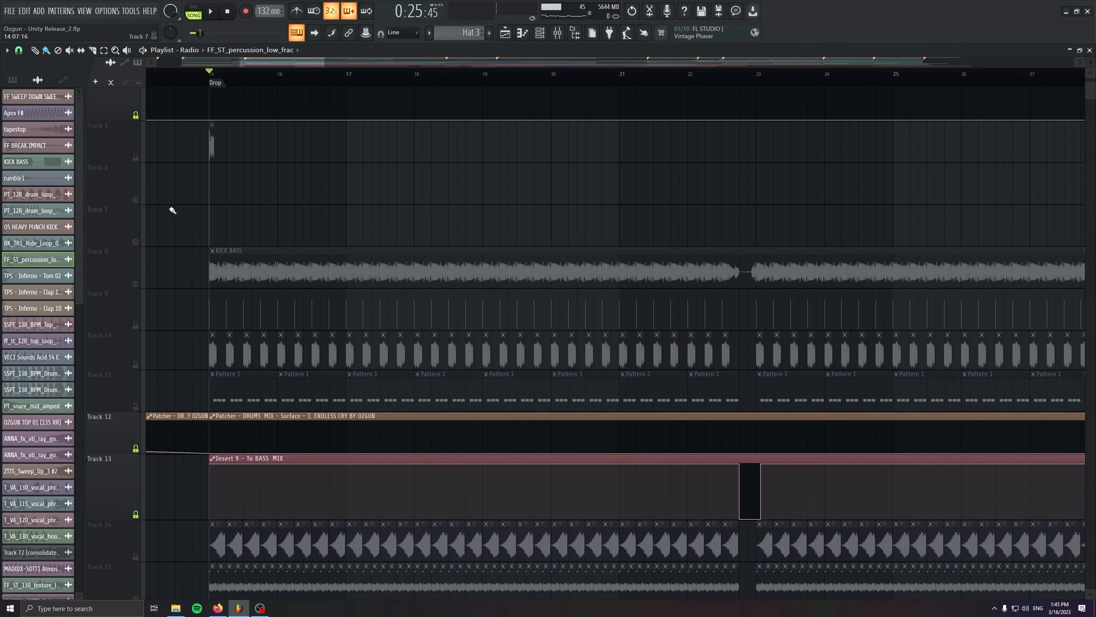
{"action": "left_click", "coordinate": [136, 285]}
{"action": "left_click_drag", "start_coordinate": [1093, 96], "coordinate": [1093, 149]}
{"action": "scroll", "coordinate": [317, 205], "scroll_direction": "up", "scroll_amount": 1}
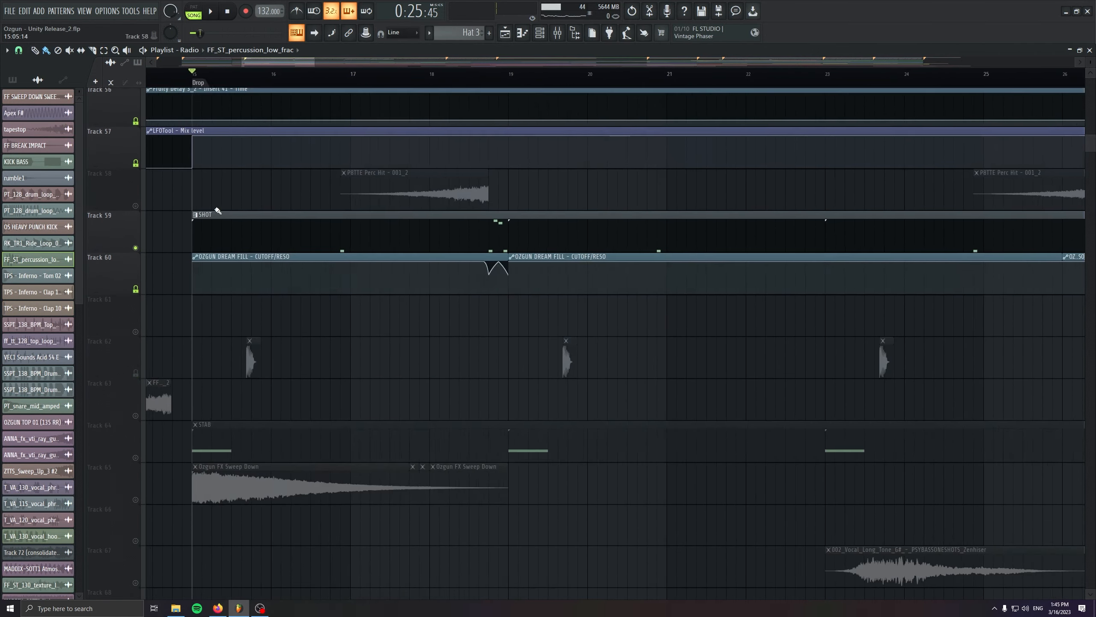
Audition the SHOT pattern with its OZGUN DREAM FILL cutoff automation from the Drop marker, then stop playback.
{"action": "scroll", "coordinate": [218, 210], "scroll_direction": "up", "scroll_amount": 1}
{"action": "scroll", "coordinate": [306, 349], "scroll_direction": "down", "scroll_amount": 3}
{"action": "scroll", "coordinate": [296, 255], "scroll_direction": "up", "scroll_amount": 3}
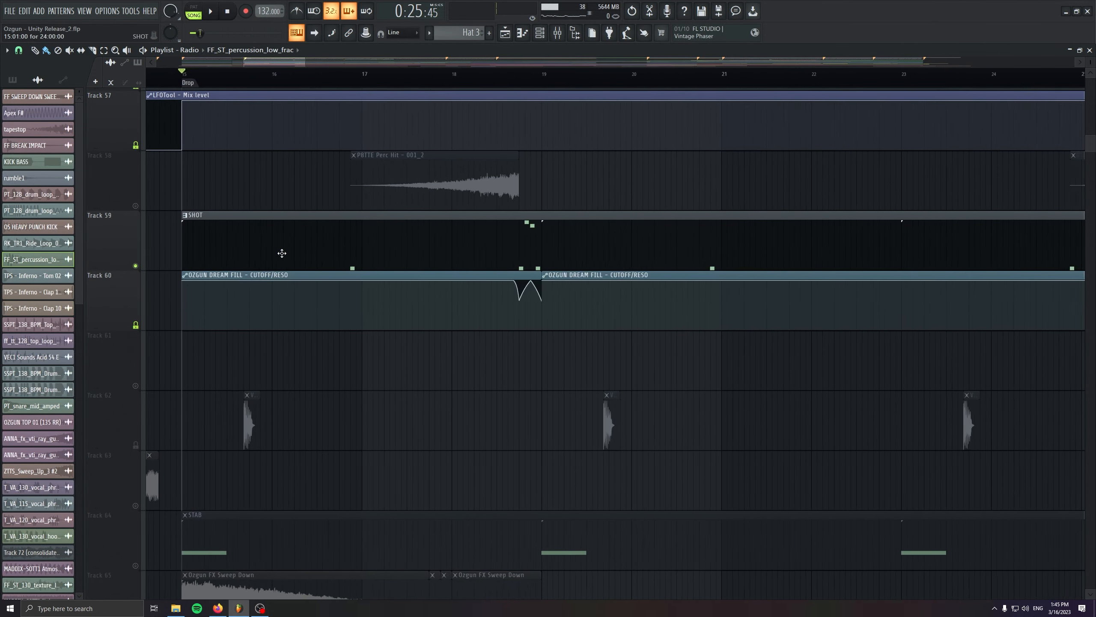
{"action": "scroll", "coordinate": [282, 253], "scroll_direction": "up", "scroll_amount": 1}
{"action": "key", "text": "space"}
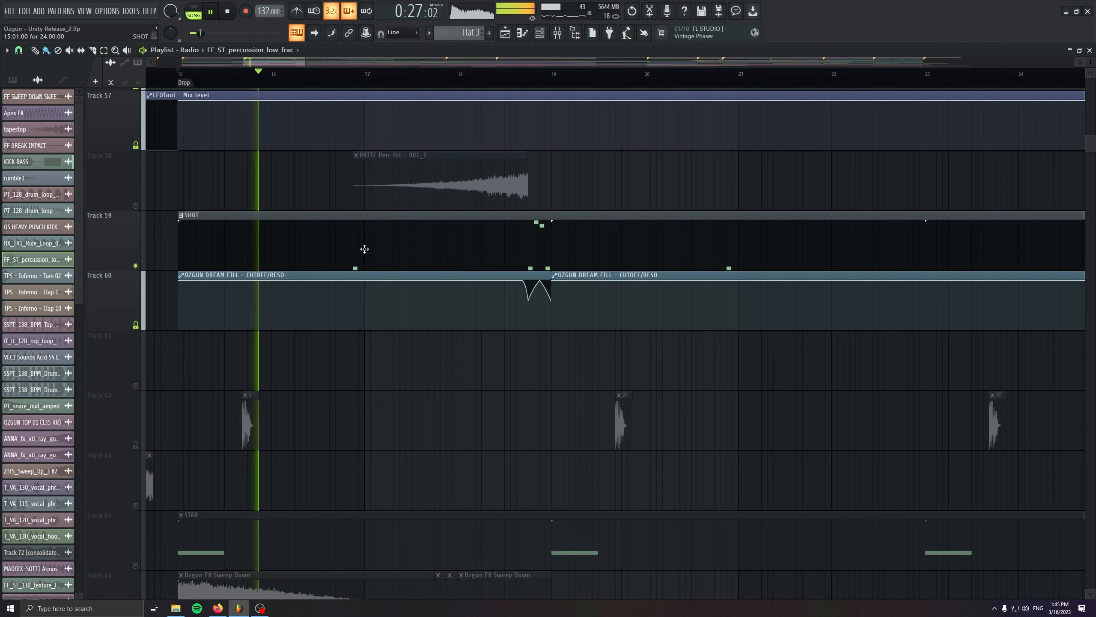
{"action": "scroll", "coordinate": [354, 374], "scroll_direction": "up", "scroll_amount": 1}
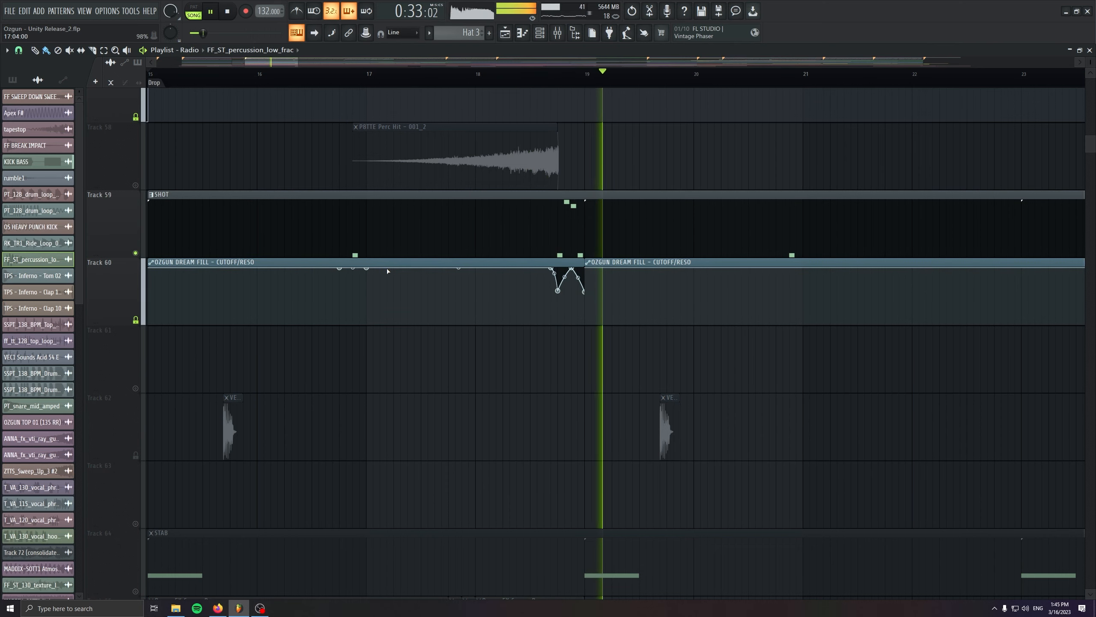
{"action": "scroll", "coordinate": [380, 345], "scroll_direction": "down", "scroll_amount": 1}
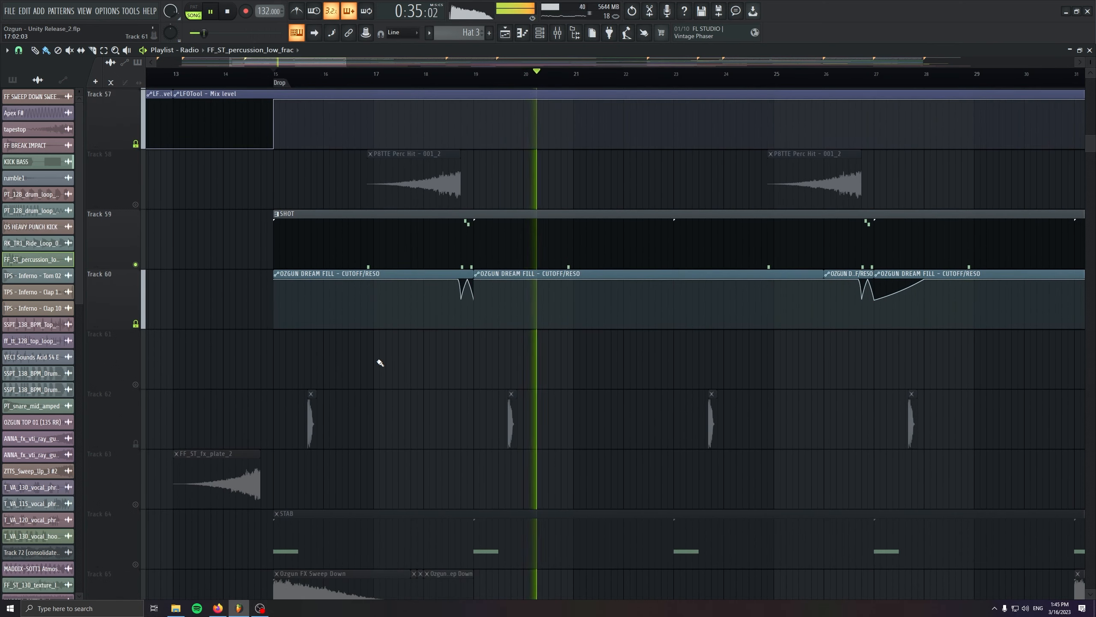
{"action": "scroll", "coordinate": [380, 363], "scroll_direction": "down", "scroll_amount": 1}
{"action": "left_click_drag", "start_coordinate": [477, 361], "coordinate": [395, 388]}
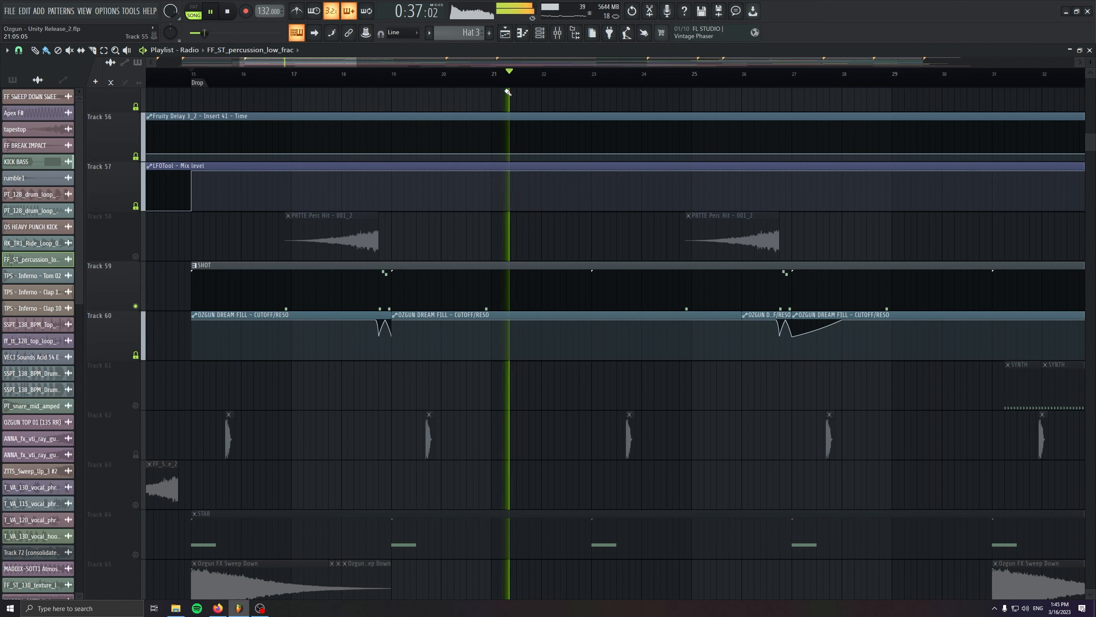
{"action": "key", "text": "space"}
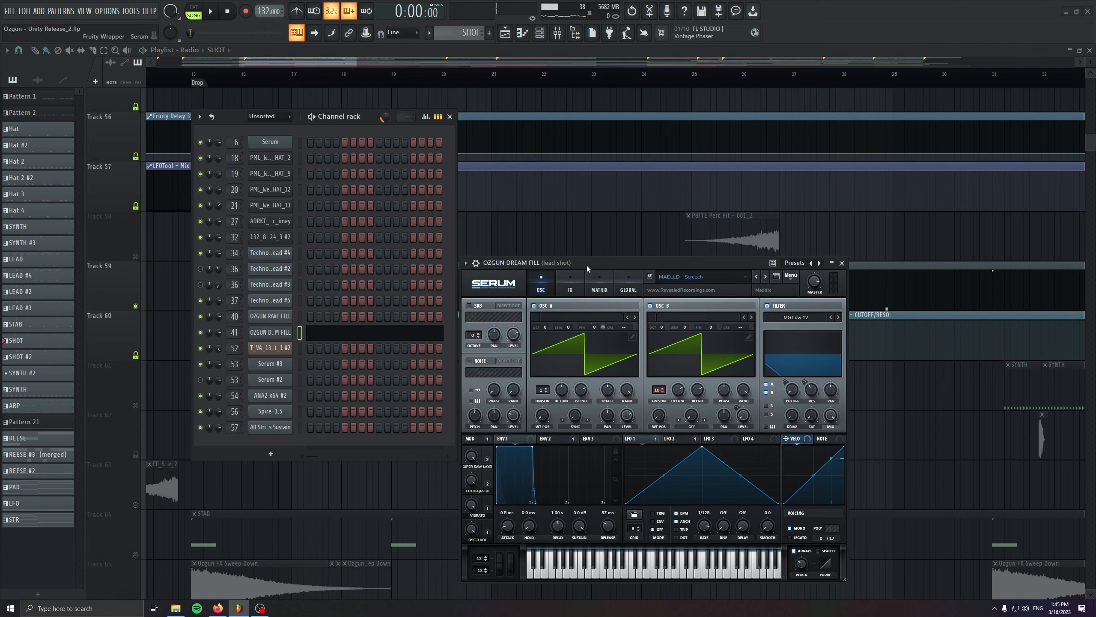
Move the OZGUN DREAM FILL Serum window clear of Track 59, close the channel rack and place the playhead just before bar 17.
{"action": "left_click_drag", "start_coordinate": [586, 266], "coordinate": [488, 340]}
{"action": "left_click", "coordinate": [450, 116]}
{"action": "left_click_drag", "start_coordinate": [358, 203], "coordinate": [295, 88]}
{"action": "left_click", "coordinate": [298, 71]}
{"action": "scroll", "coordinate": [240, 188], "scroll_direction": "up", "scroll_amount": 5}
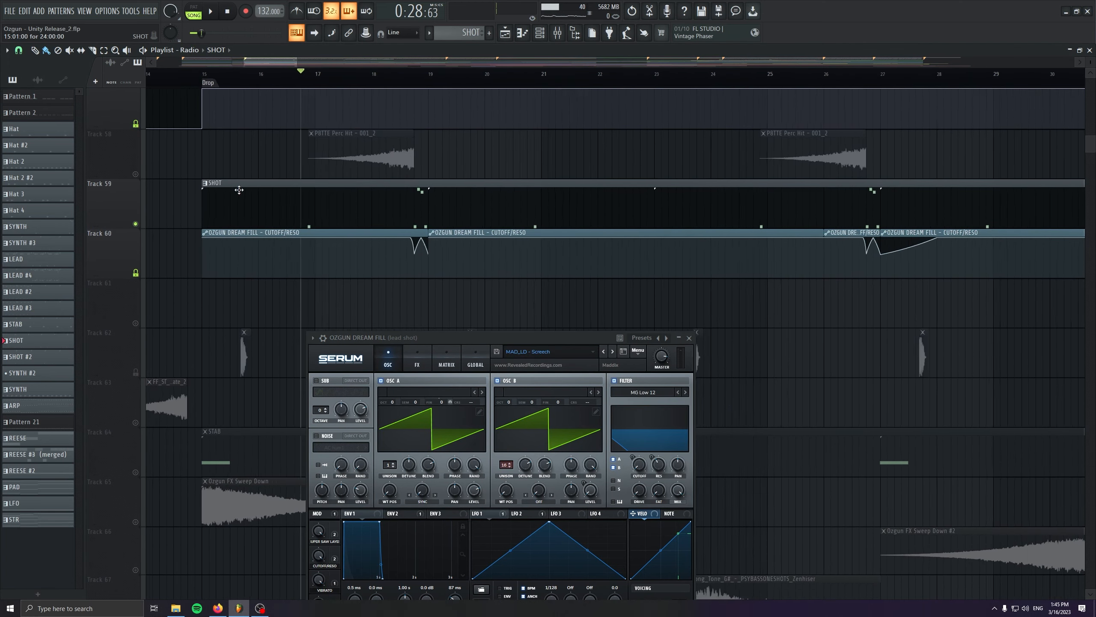
Play the SHOT pattern from just before bar 17, open the OZGUN DREAM FILL channel's lead shot mixer insert, and stop playback.
{"action": "scroll", "coordinate": [339, 204], "scroll_direction": "up", "scroll_amount": 2}
{"action": "key", "text": "space"}
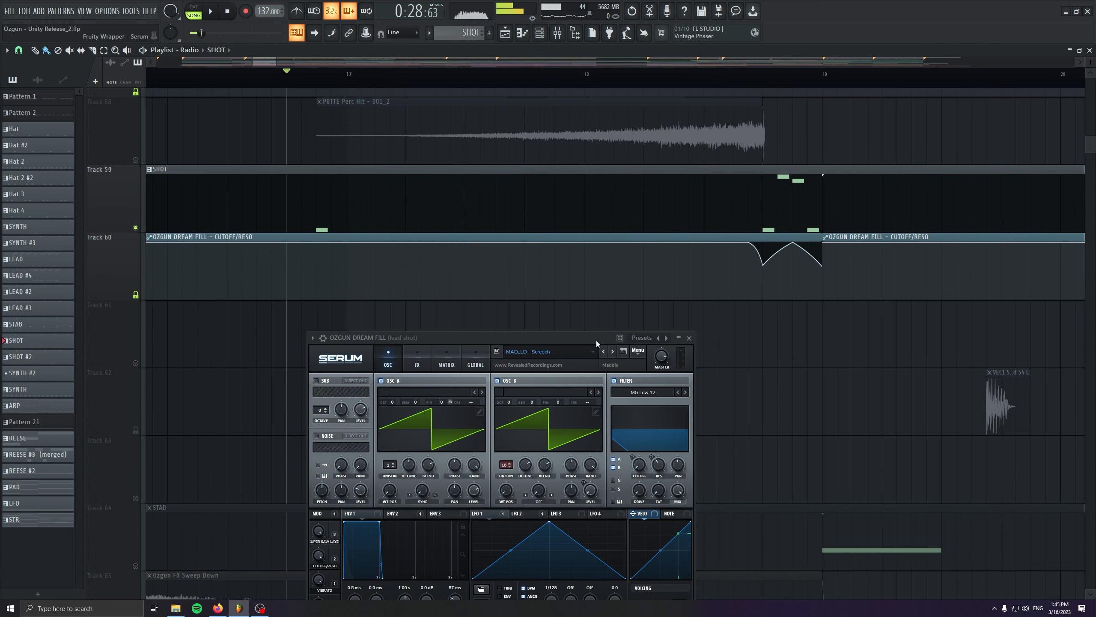
{"action": "left_click", "coordinate": [539, 33]}
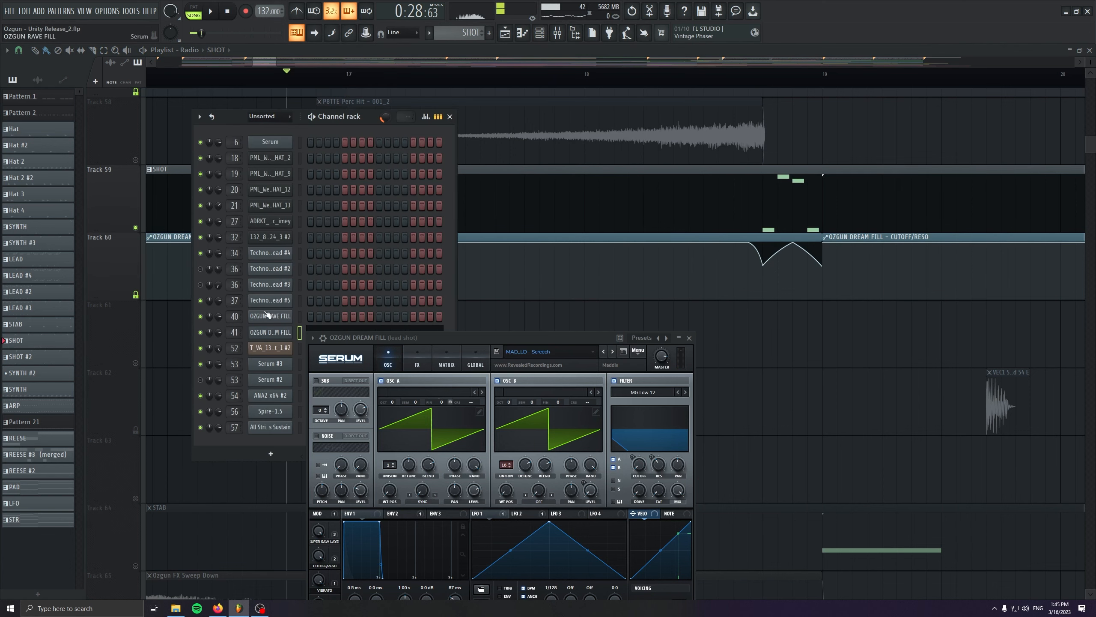
{"action": "double_click", "coordinate": [234, 332]}
{"action": "scroll", "coordinate": [654, 341], "scroll_direction": "down", "scroll_amount": 6}
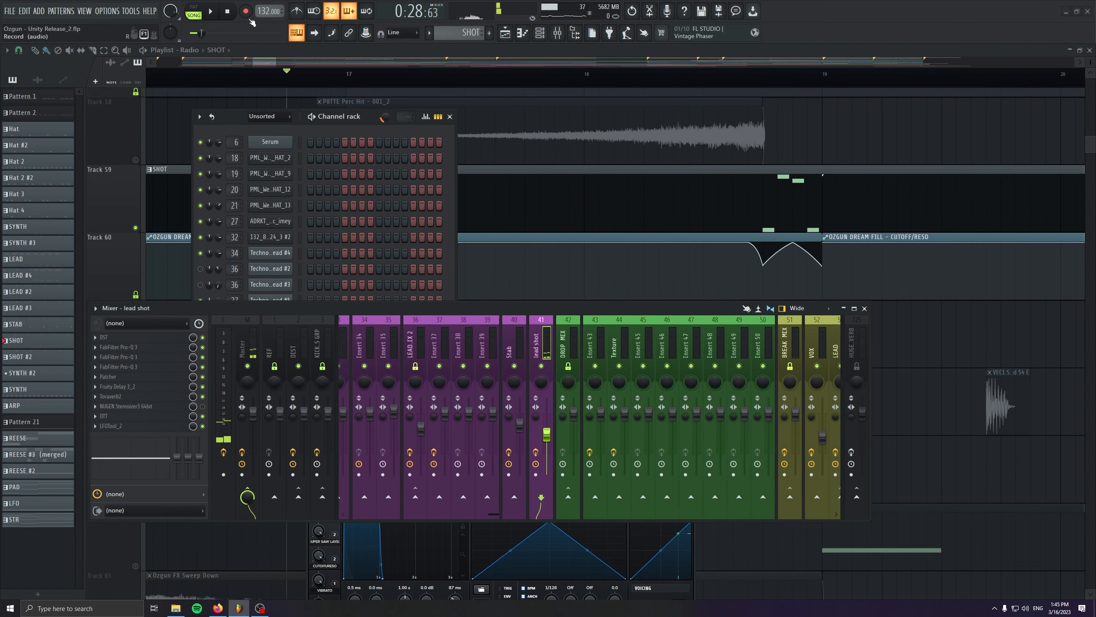
{"action": "key", "text": "space"}
Inspect the DST and the three FabFilter Pro-Q 3 effects on the lead shot insert, closing each one.
{"action": "left_click", "coordinate": [116, 338]}
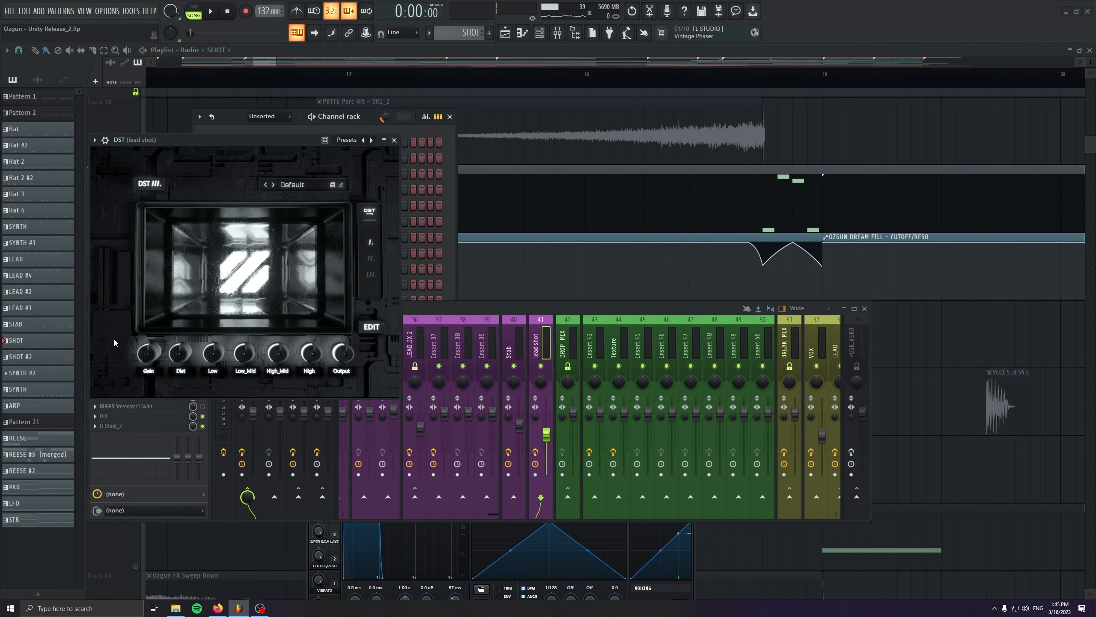
{"action": "key", "text": "Escape"}
{"action": "left_click", "coordinate": [127, 348]}
{"action": "key", "text": "Escape"}
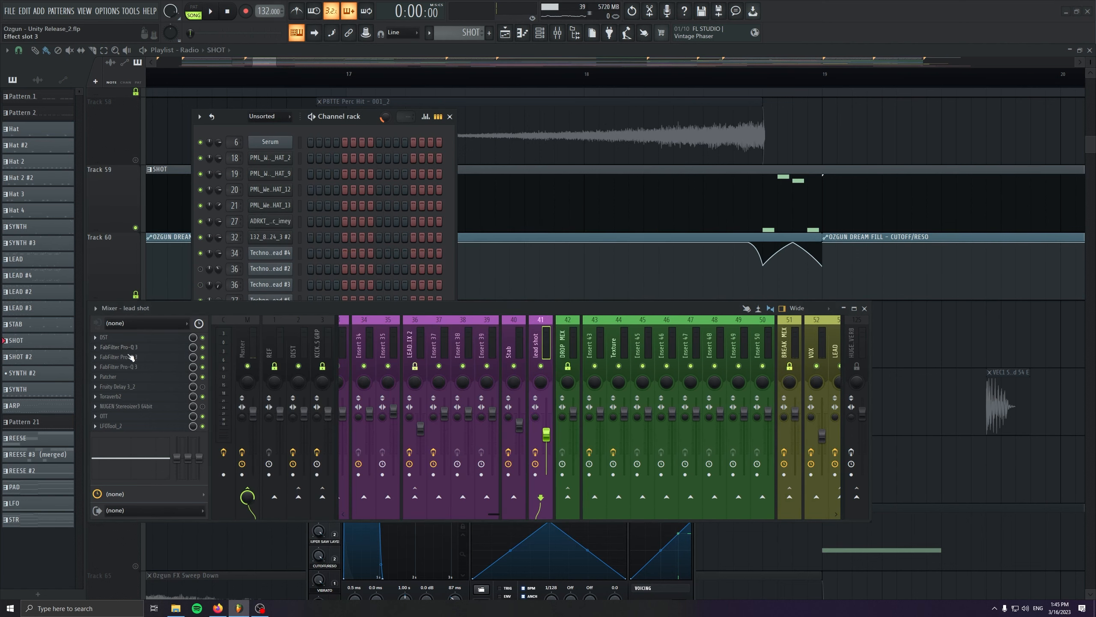
{"action": "left_click", "coordinate": [129, 358]}
{"action": "left_click_drag", "start_coordinate": [259, 83], "coordinate": [395, 104]}
{"action": "left_click", "coordinate": [118, 367]}
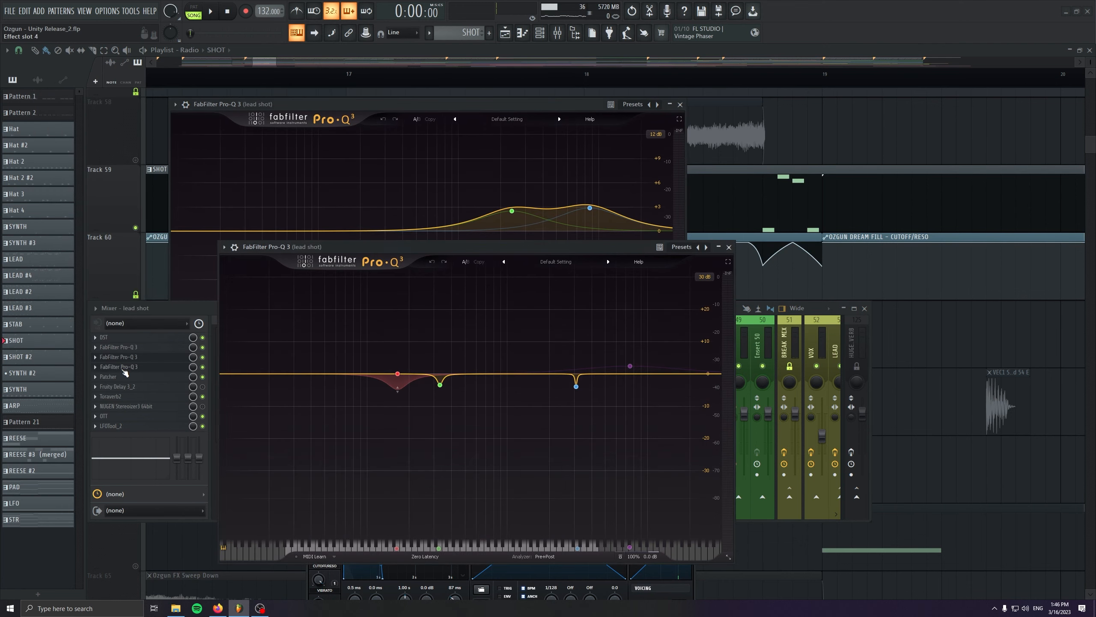
{"action": "left_click", "coordinate": [728, 247]}
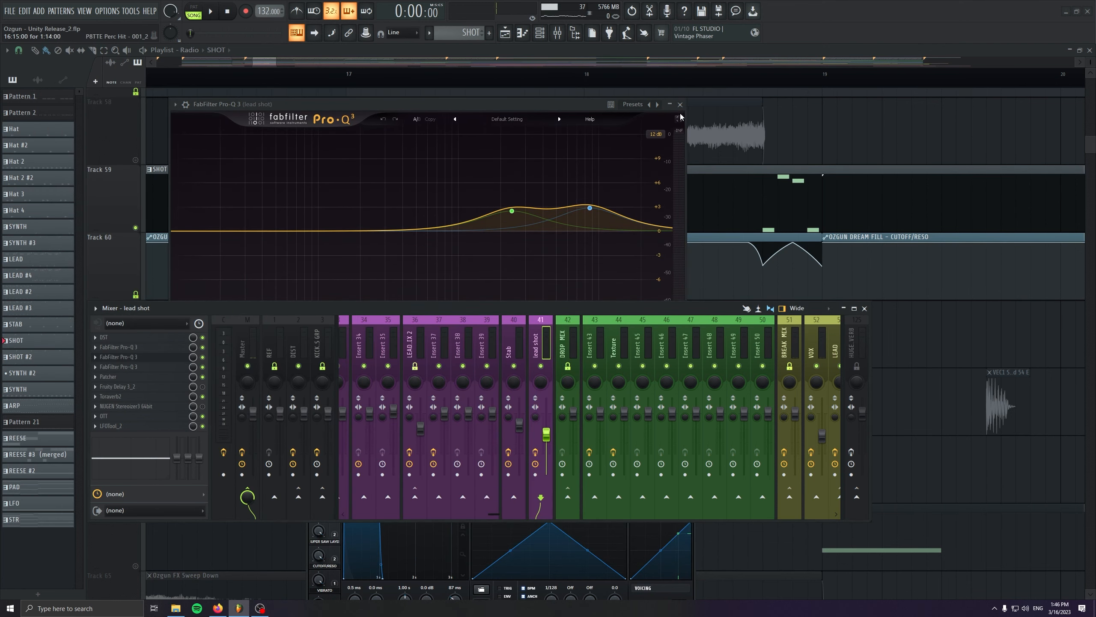
{"action": "left_click", "coordinate": [680, 104]}
Inspect the lead shot insert's Patcher effect and its Fruity Parametric EQ 2, then close both windows.
{"action": "left_click", "coordinate": [108, 376]}
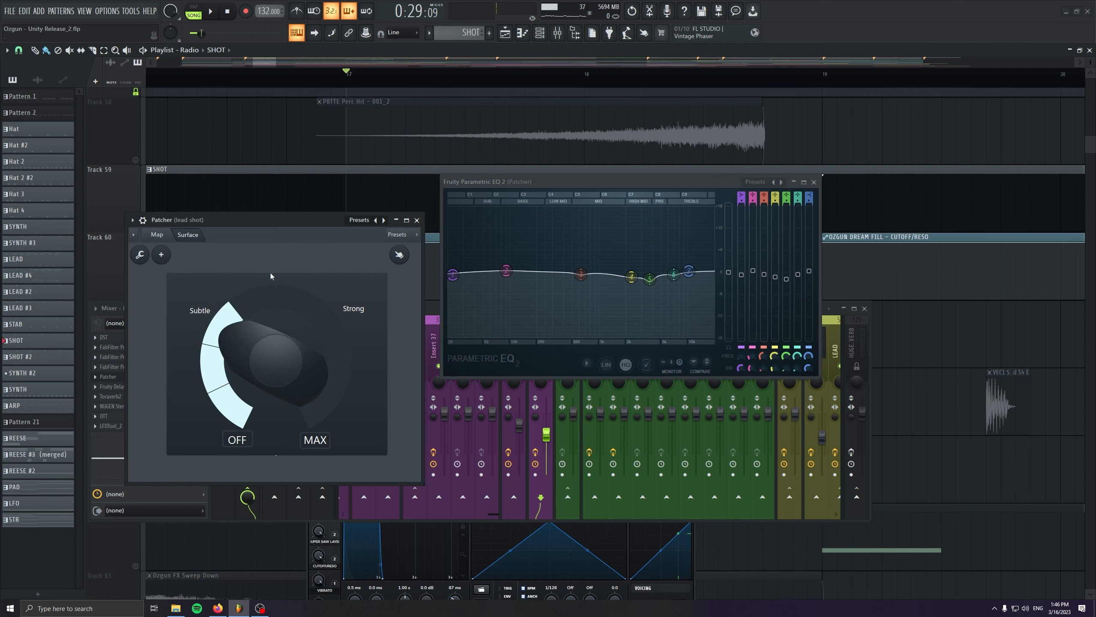
{"action": "mouse_move", "coordinate": [288, 362]}
{"action": "left_mouse_down"}
{"action": "mouse_move", "coordinate": [288, 371]}
{"action": "mouse_move", "coordinate": [288, 296]}
{"action": "mouse_move", "coordinate": [289, 376]}
{"action": "left_mouse_up"}
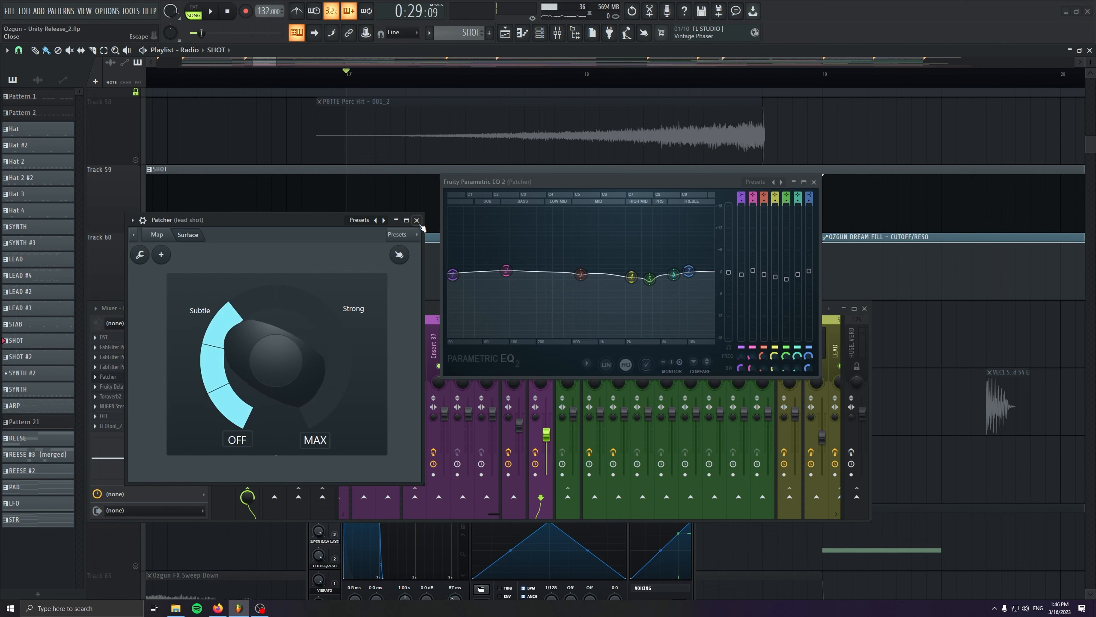
{"action": "left_click", "coordinate": [417, 220]}
{"action": "left_click", "coordinate": [814, 182]}
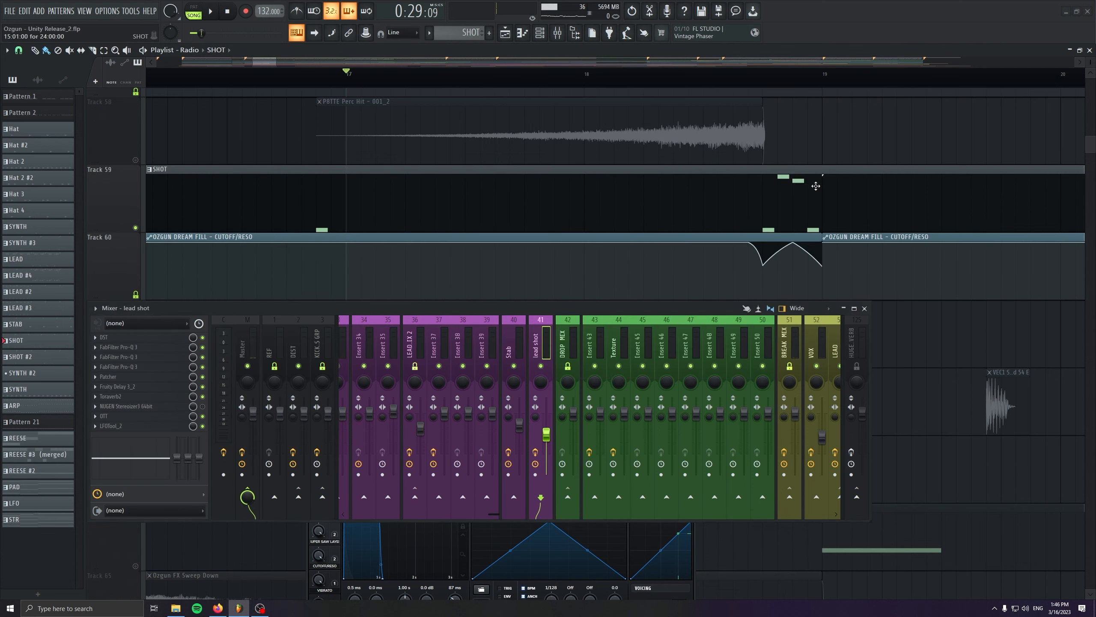
Open Fruity Delay 3_2 on the lead shot insert, move its window over the mixer and place the playhead just before bar 17.
{"action": "left_click", "coordinate": [114, 387]}
{"action": "left_click_drag", "start_coordinate": [337, 435], "coordinate": [260, 352]}
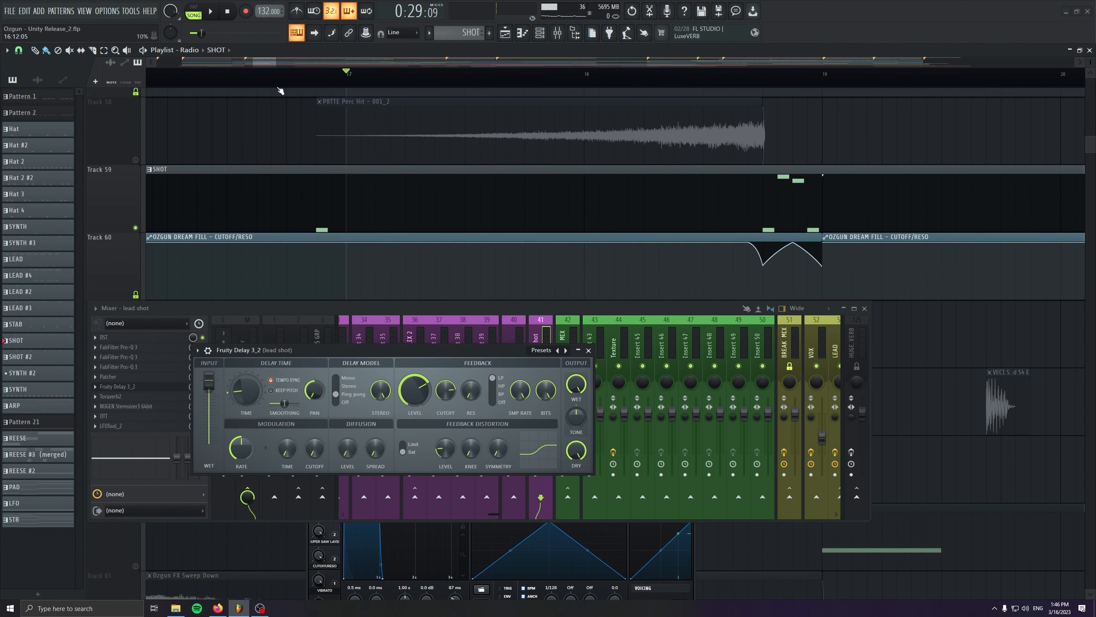
{"action": "left_click", "coordinate": [290, 76]}
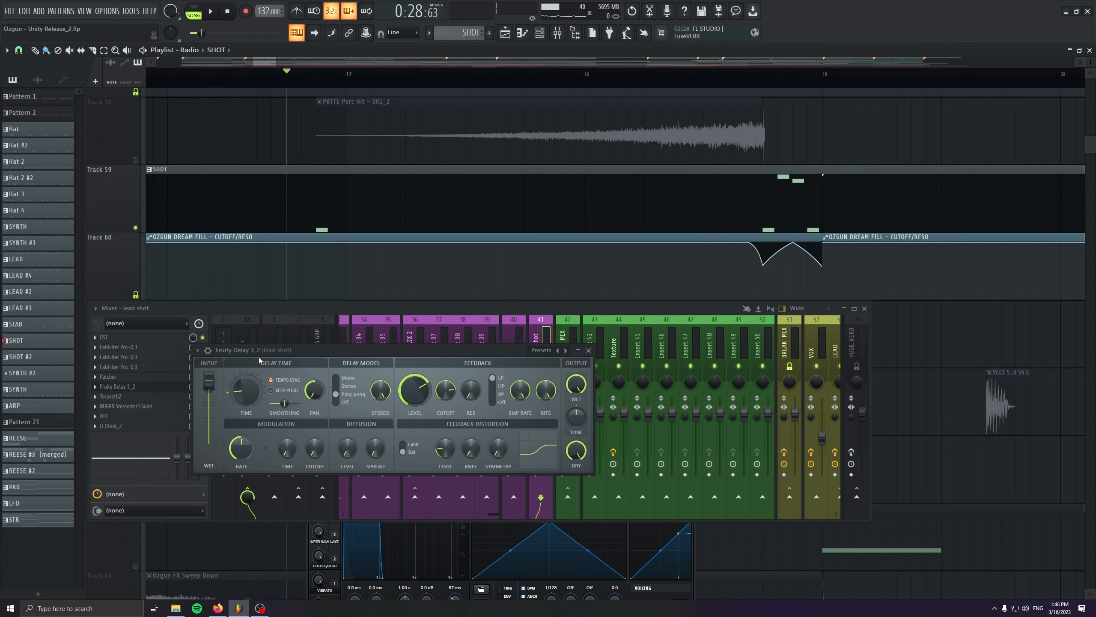
{"action": "scroll", "coordinate": [199, 265], "scroll_direction": "down", "scroll_amount": 7}
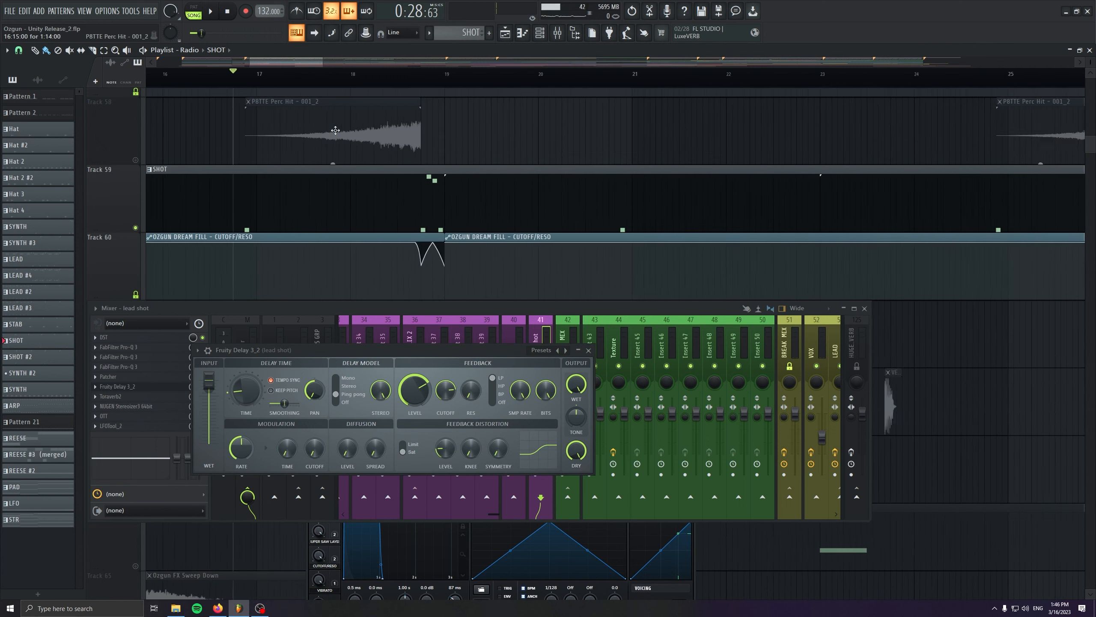
{"action": "scroll", "coordinate": [235, 264], "scroll_direction": "up", "scroll_amount": 5}
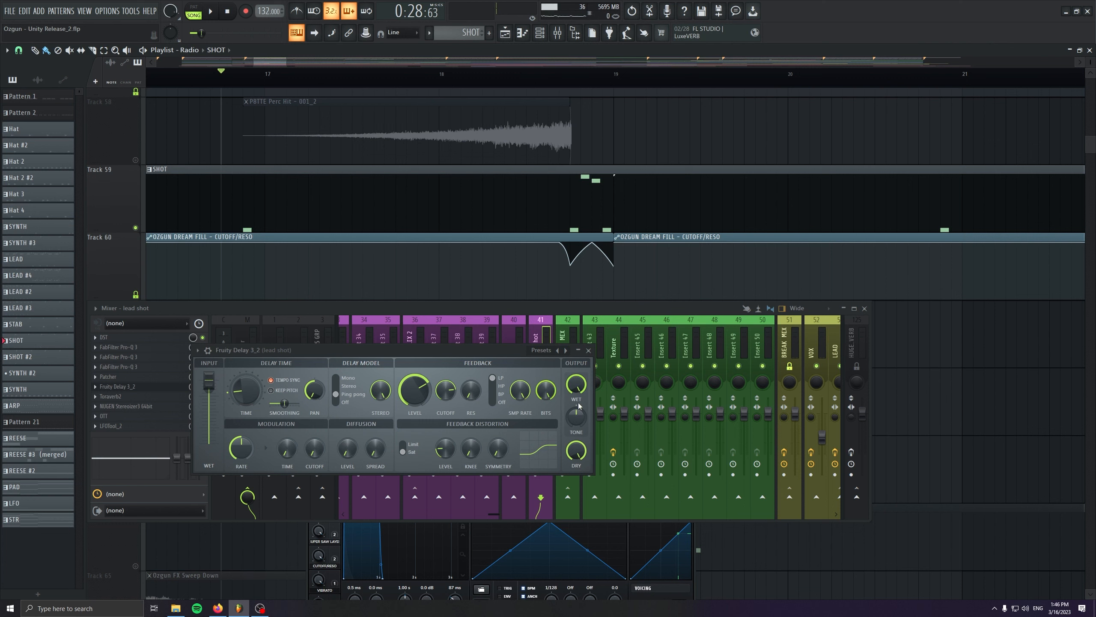
Audition the SHOT pattern with its delay from just before bar 17 and again from the fill before bar 19, then stop playback.
{"action": "key", "text": "space"}
{"action": "key", "text": "space"}
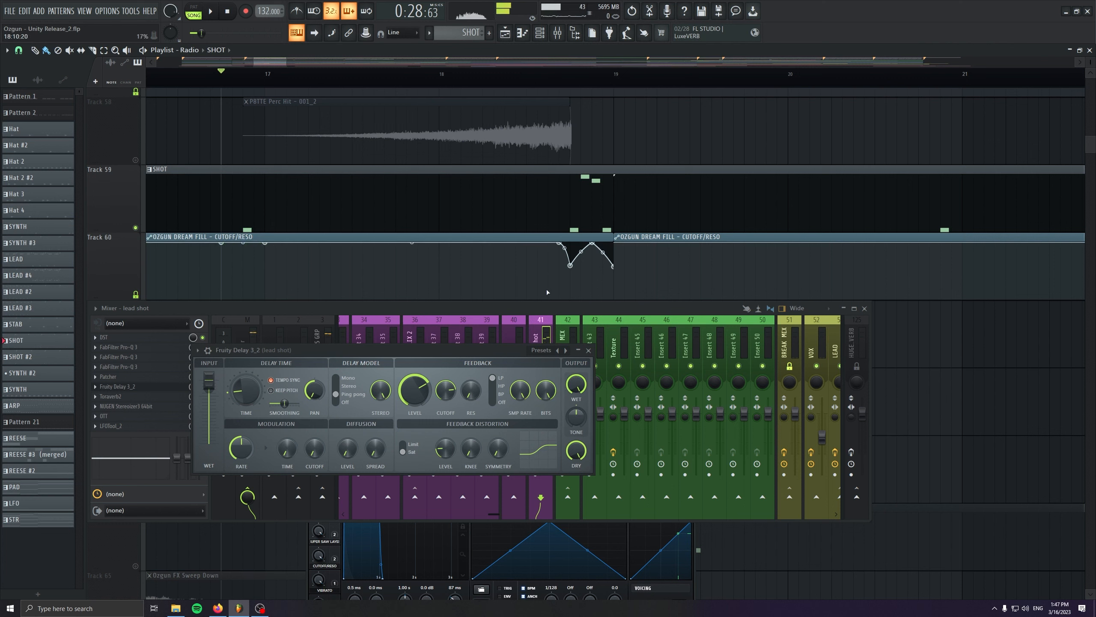
{"action": "left_click", "coordinate": [568, 74]}
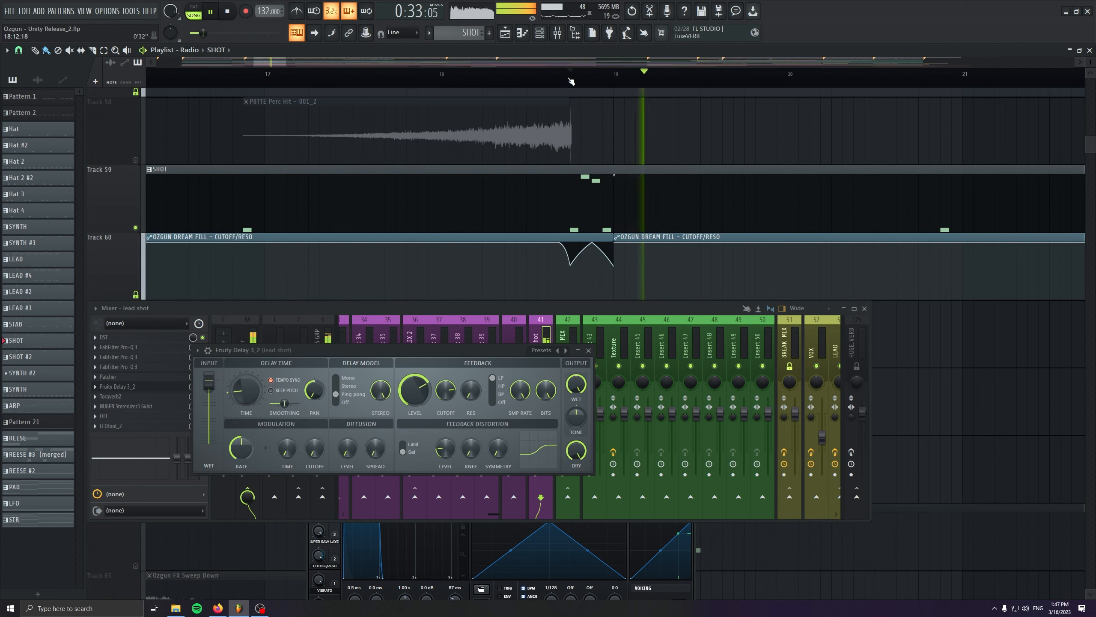
{"action": "key", "text": "space"}
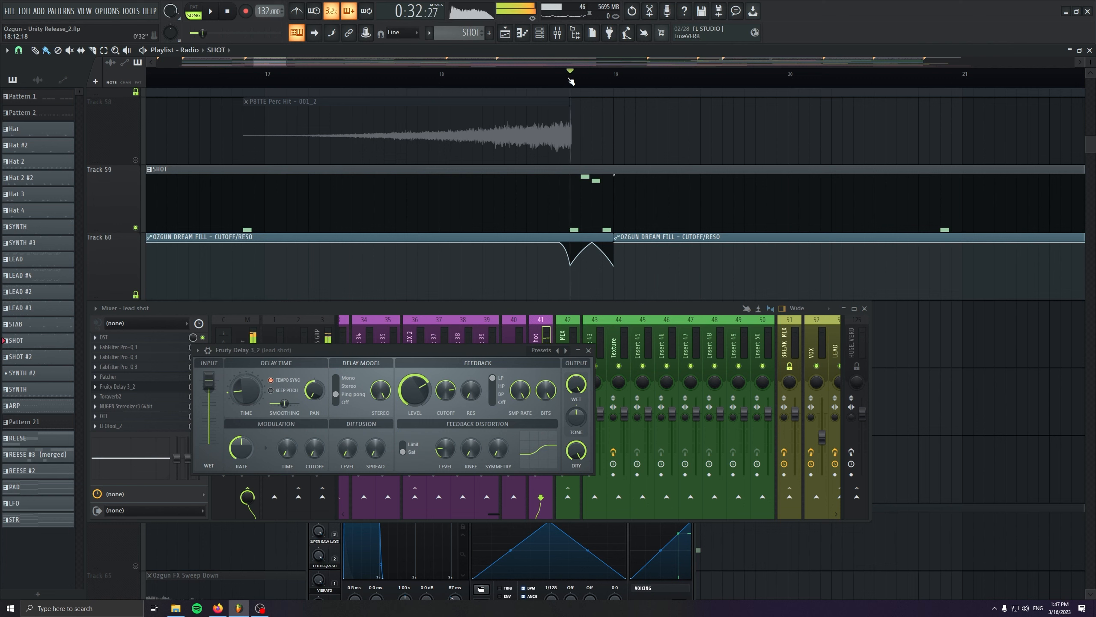
{"action": "left_click", "coordinate": [227, 12]}
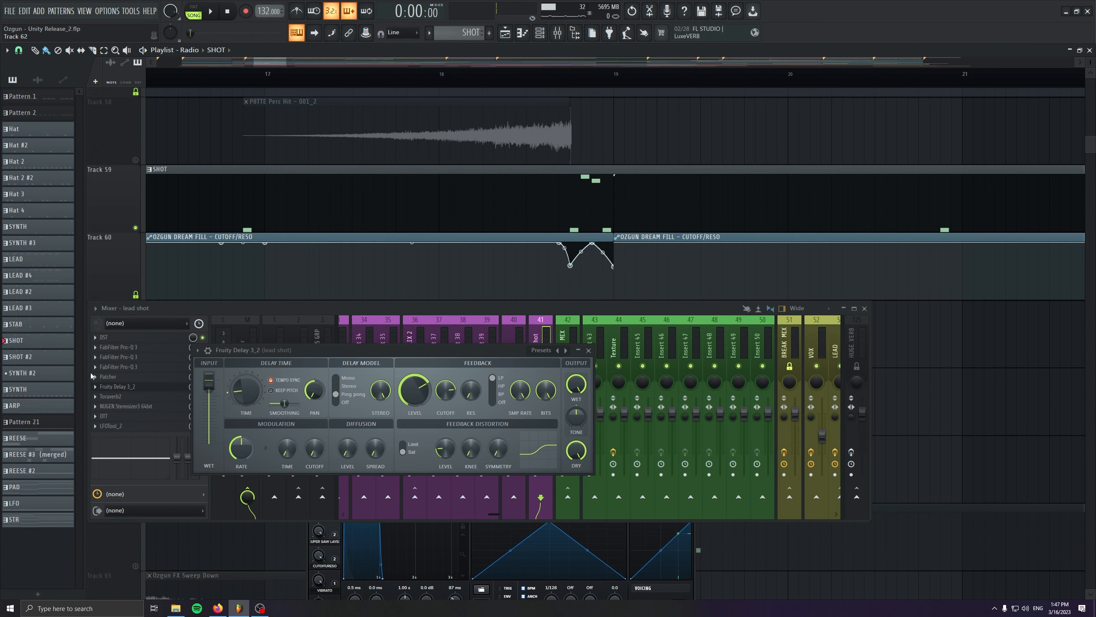
Inspect the Toraverb2, OTT and LFOTool_2 effects on the lead shot insert, closing each one.
{"action": "left_click", "coordinate": [123, 400]}
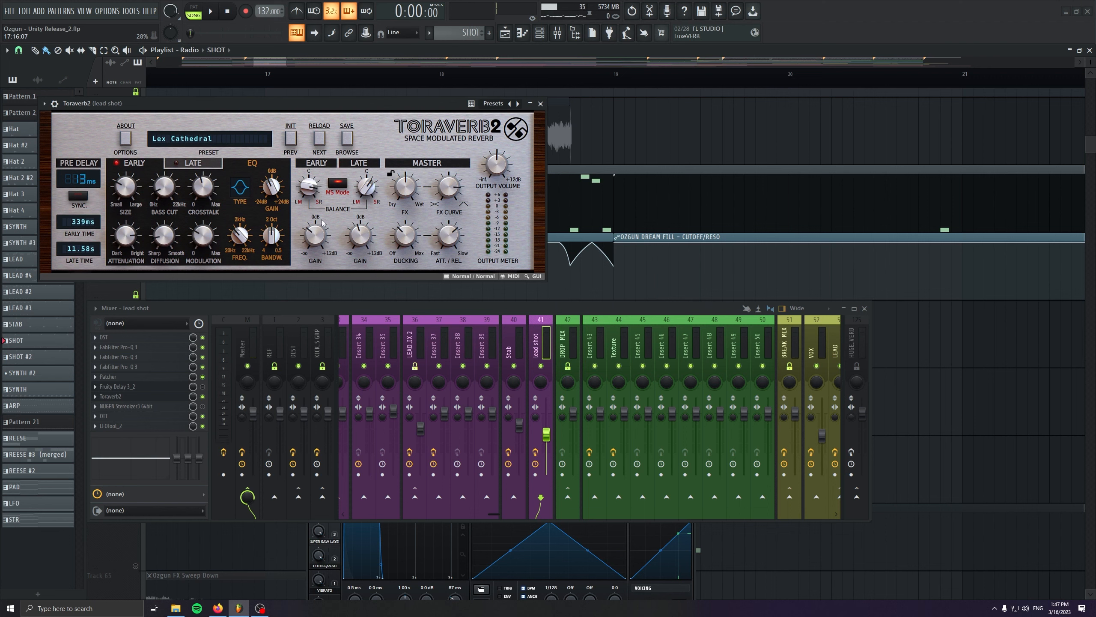
{"action": "left_click", "coordinate": [541, 103]}
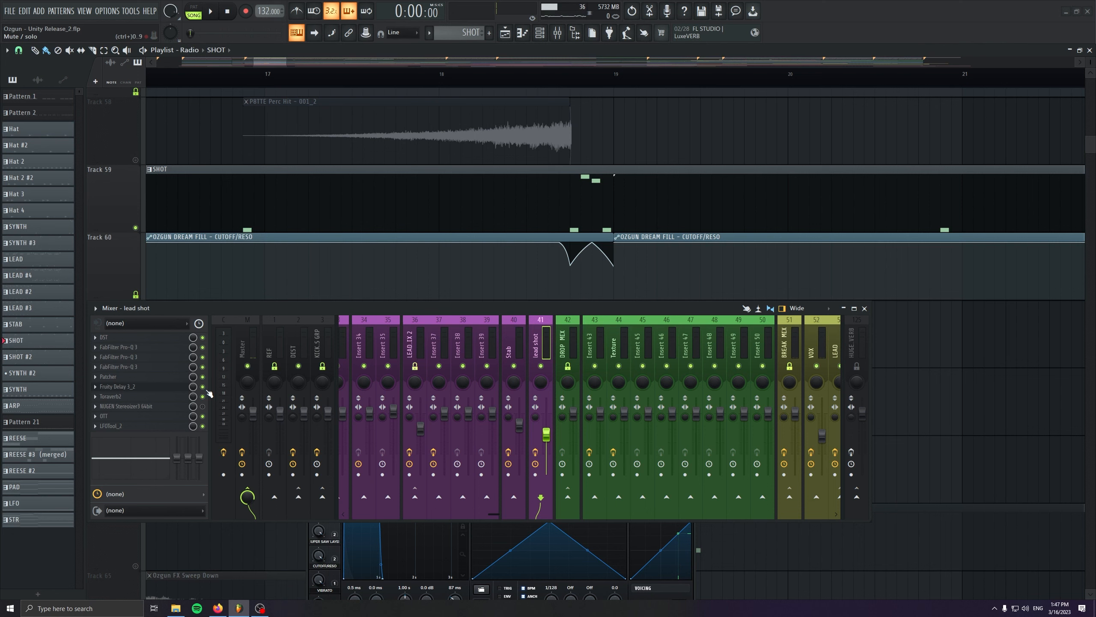
{"action": "left_click", "coordinate": [156, 417]}
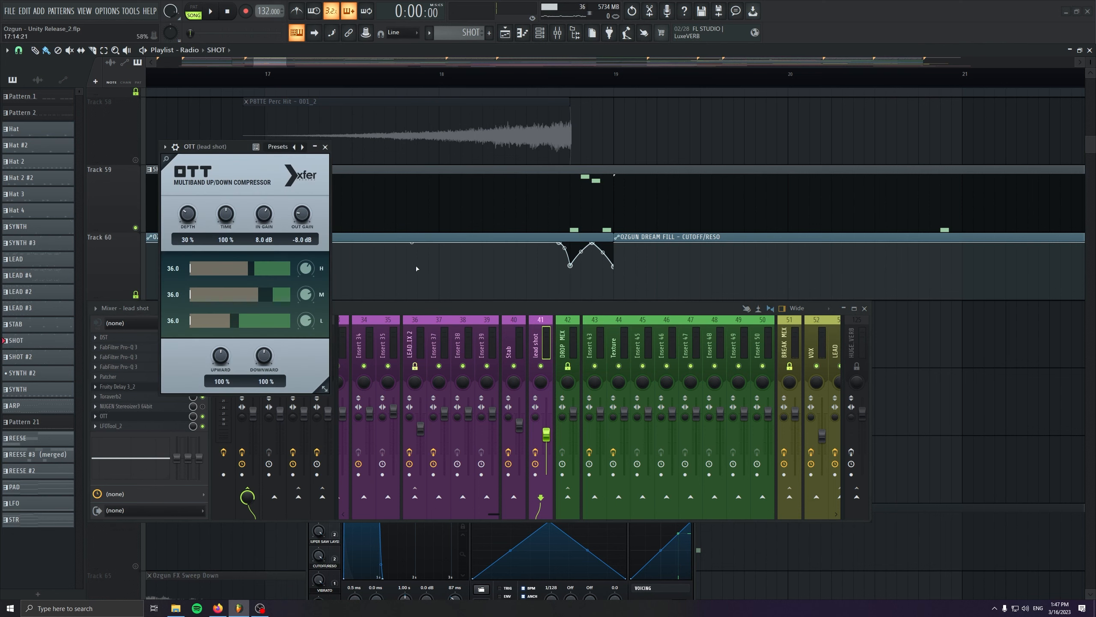
{"action": "left_click", "coordinate": [325, 147]}
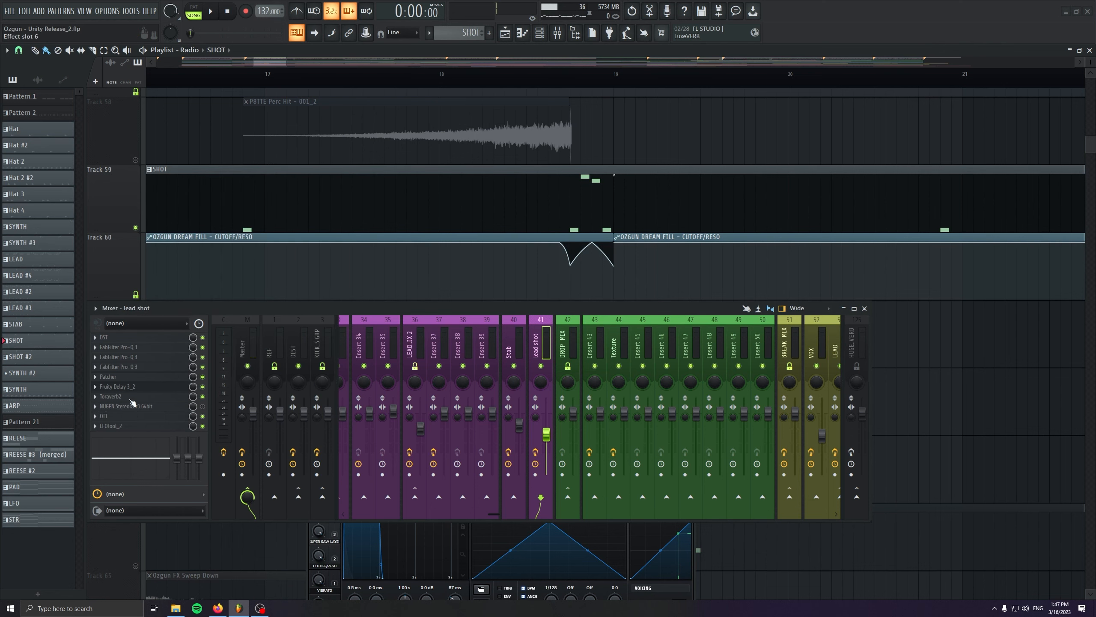
{"action": "left_click", "coordinate": [133, 428]}
{"action": "left_click", "coordinate": [321, 68]}
Move the playhead to bar 31 and play the SYNTH pattern clips on Track 61.
{"action": "left_click", "coordinate": [261, 76]}
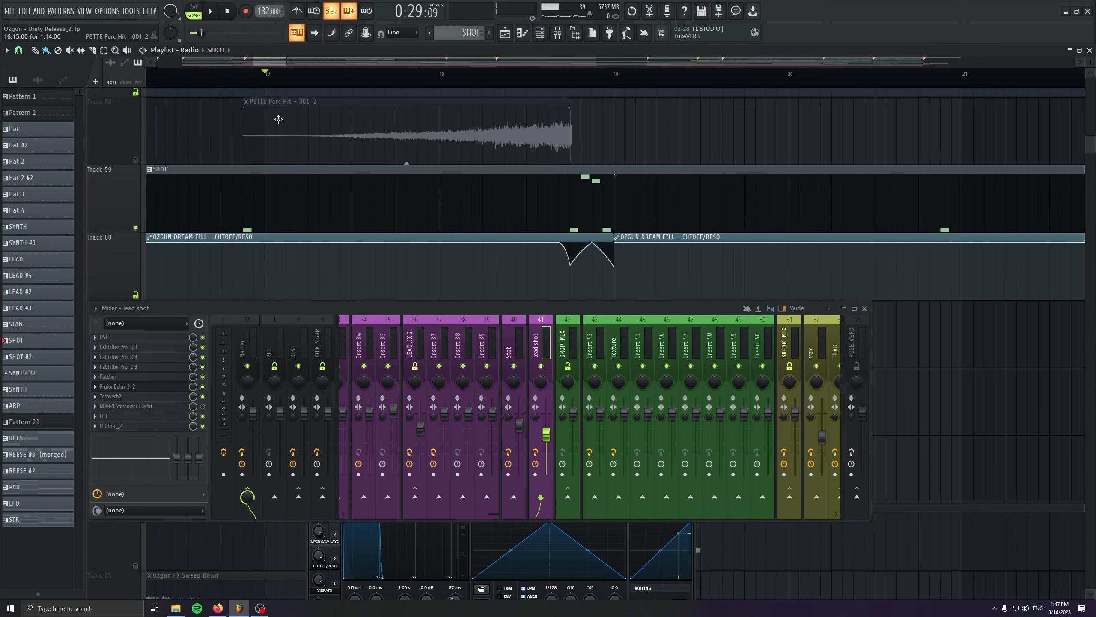
{"action": "scroll", "coordinate": [288, 201], "scroll_direction": "down", "scroll_amount": 5}
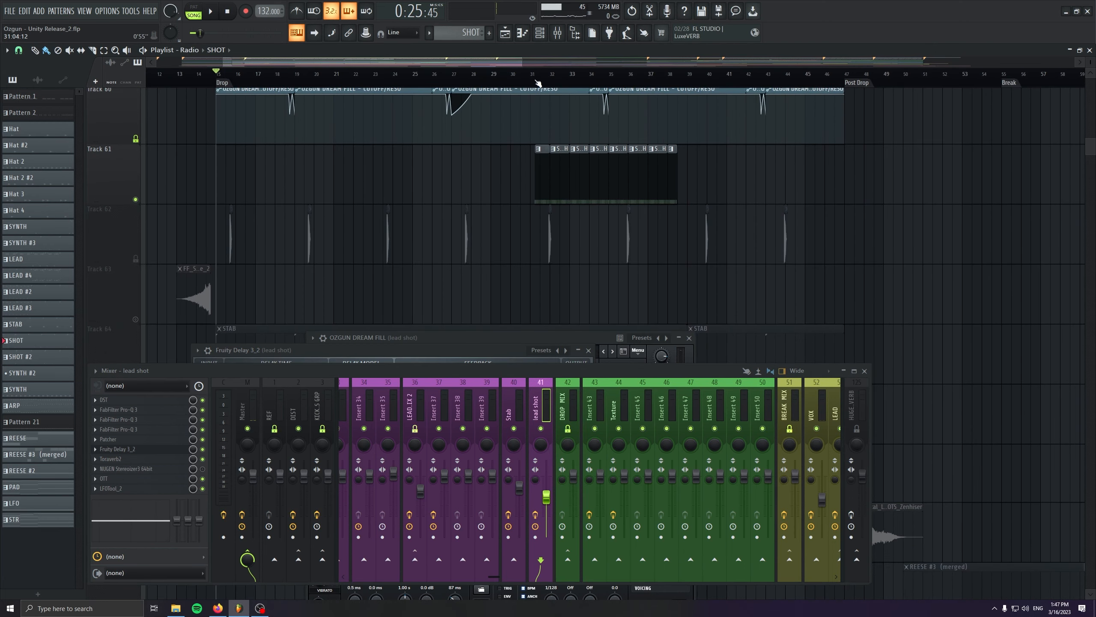
{"action": "left_click", "coordinate": [538, 83]}
{"action": "scroll", "coordinate": [558, 208], "scroll_direction": "up", "scroll_amount": 5}
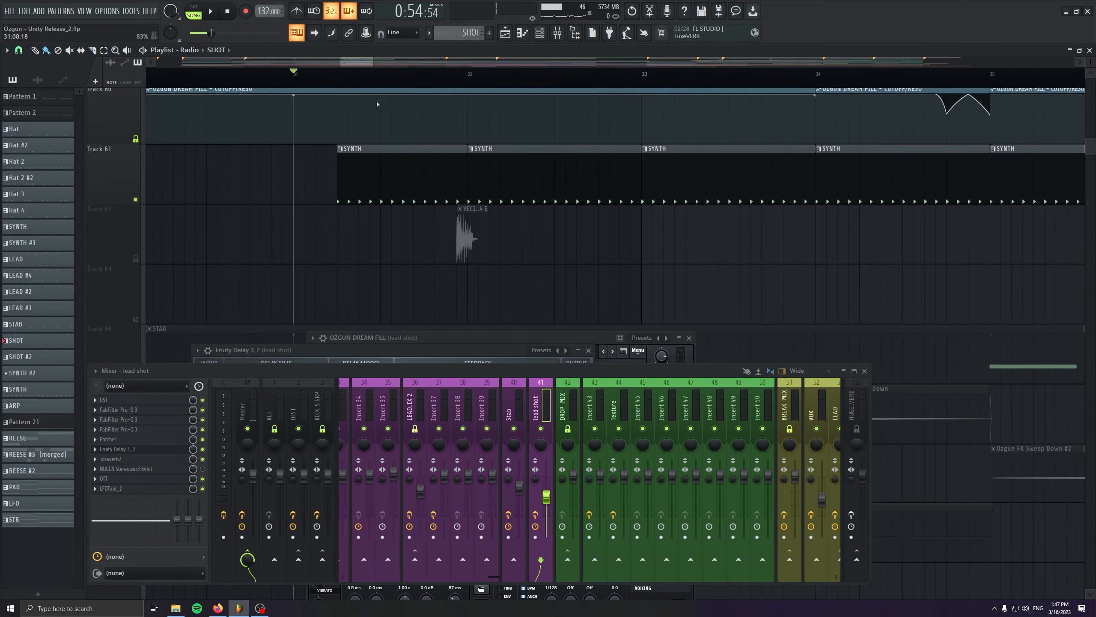
{"action": "key", "text": "space"}
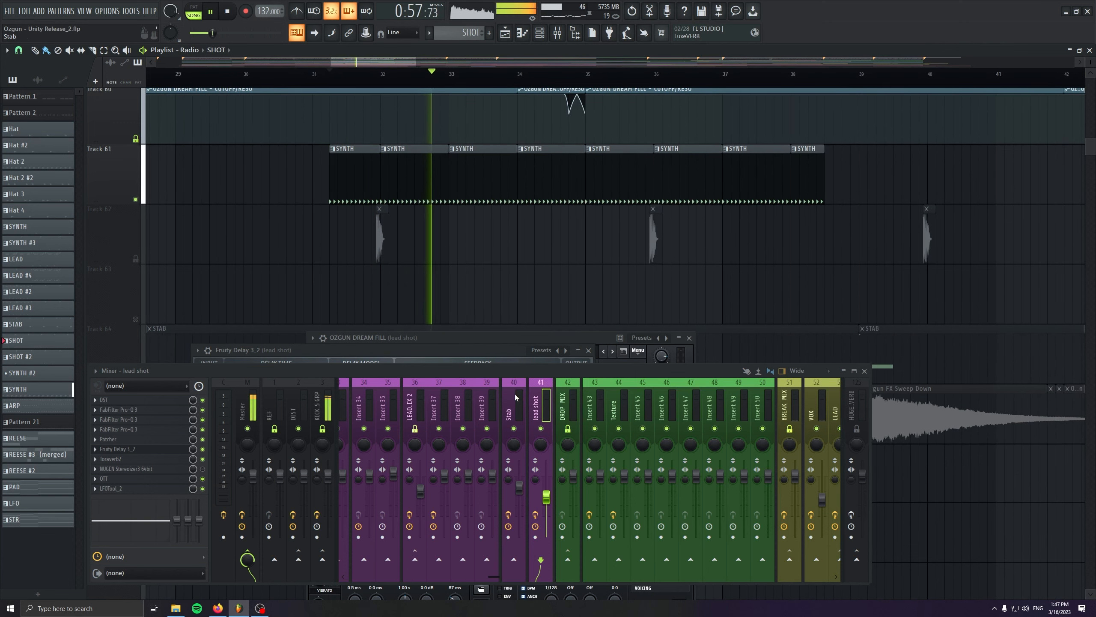
Find and select the Perc insert on mixer track 27, then stop playback.
{"action": "scroll", "coordinate": [516, 397], "scroll_direction": "up", "scroll_amount": 3}
{"action": "scroll", "coordinate": [516, 398], "scroll_direction": "up", "scroll_amount": 8}
{"action": "left_click", "coordinate": [556, 398]}
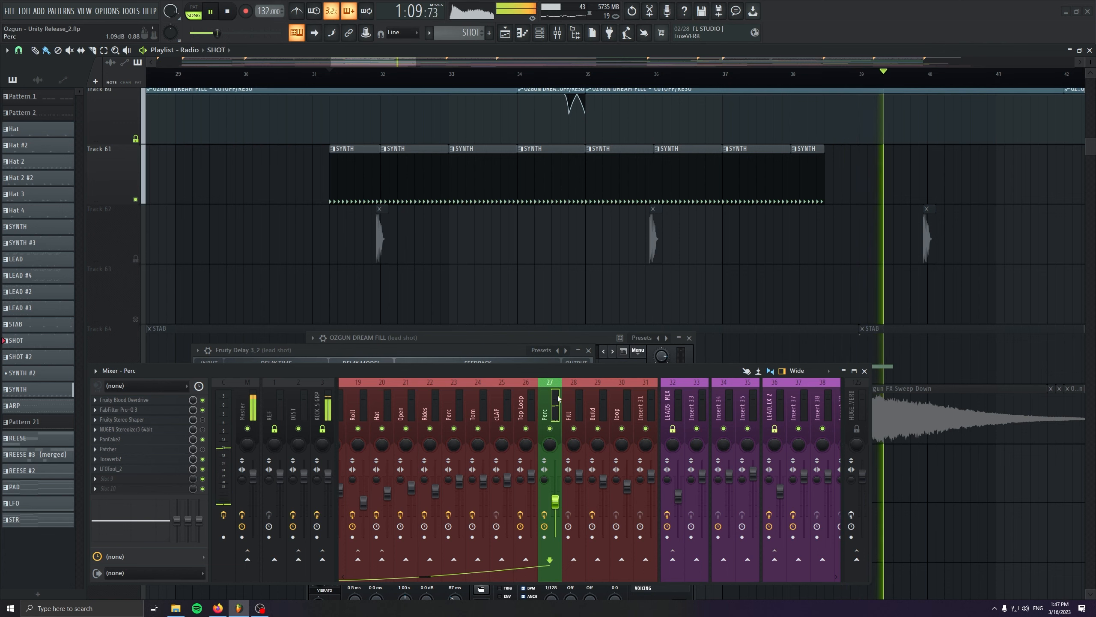
{"action": "key", "text": "space"}
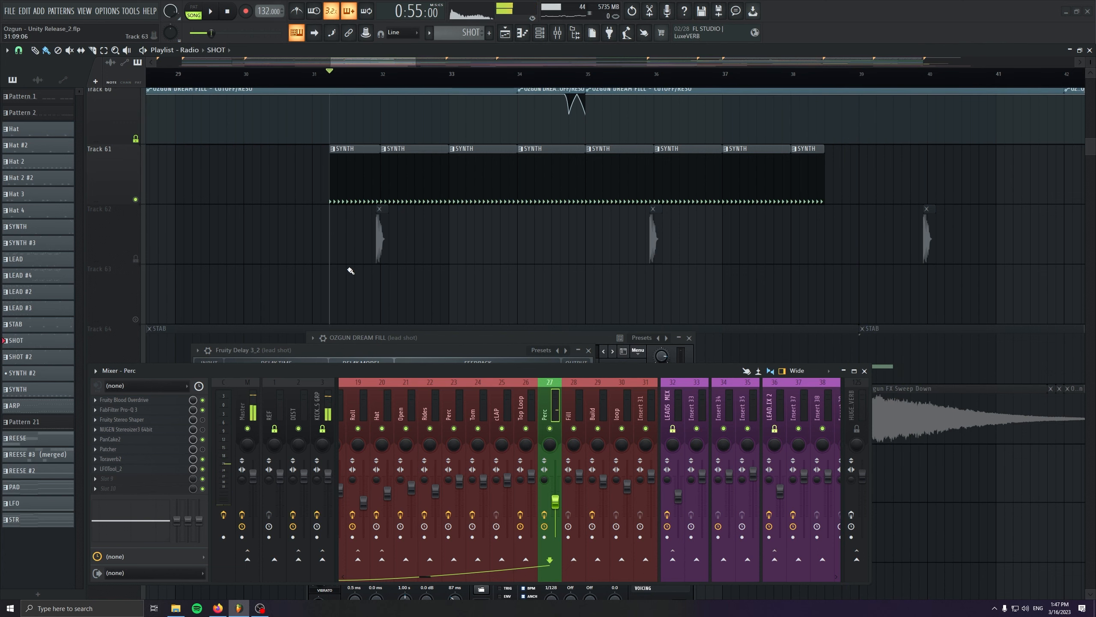
Open the SYNTH pattern's notes in the piano roll together with the ADRKT_OT_prc_imey sampler channel.
{"action": "double_click", "coordinate": [351, 182]}
{"action": "left_click", "coordinate": [540, 36]}
{"action": "left_click", "coordinate": [262, 221]}
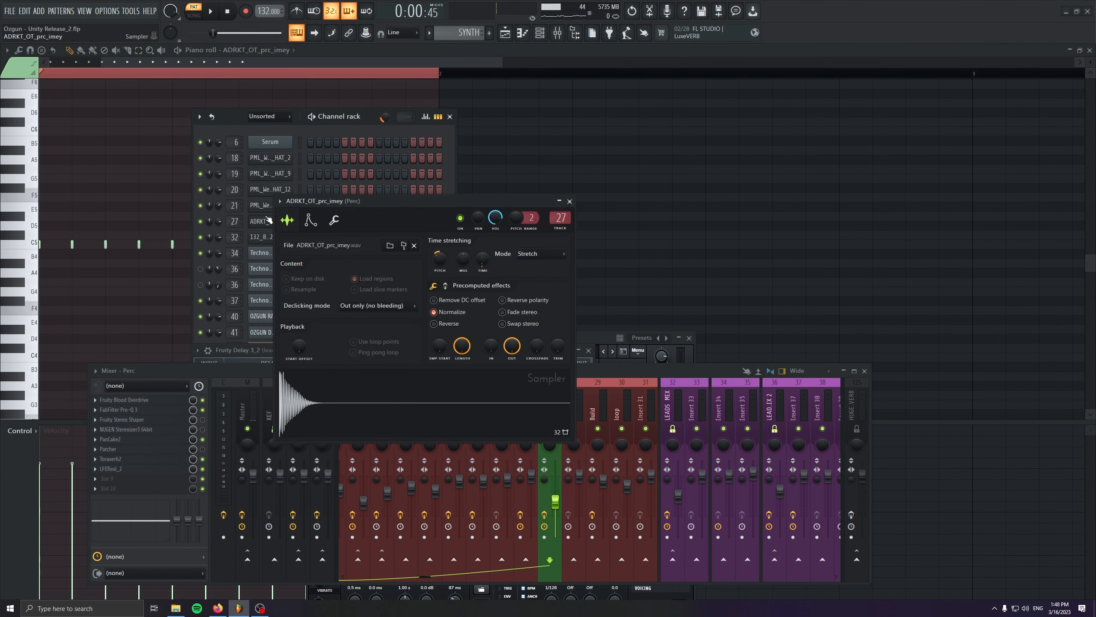
Audition the ADRKT_OT_prc_imey sample and the SYNTH pattern, close the sampler and channel rack, and stop playback.
{"action": "left_click", "coordinate": [424, 409]}
{"action": "key", "text": "space"}
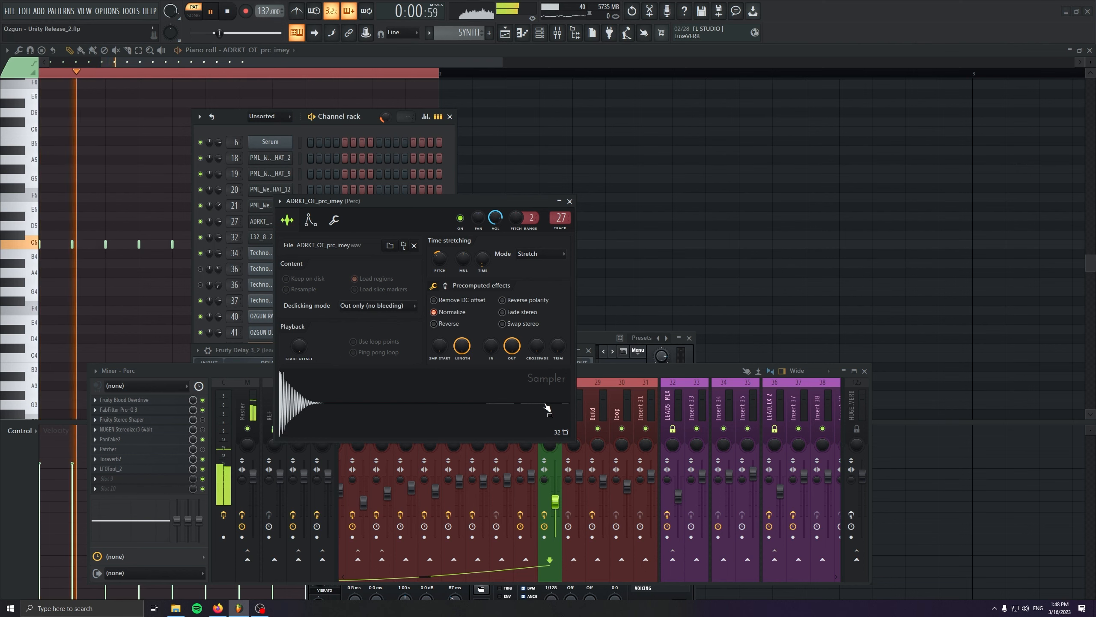
{"action": "left_click", "coordinate": [570, 202]}
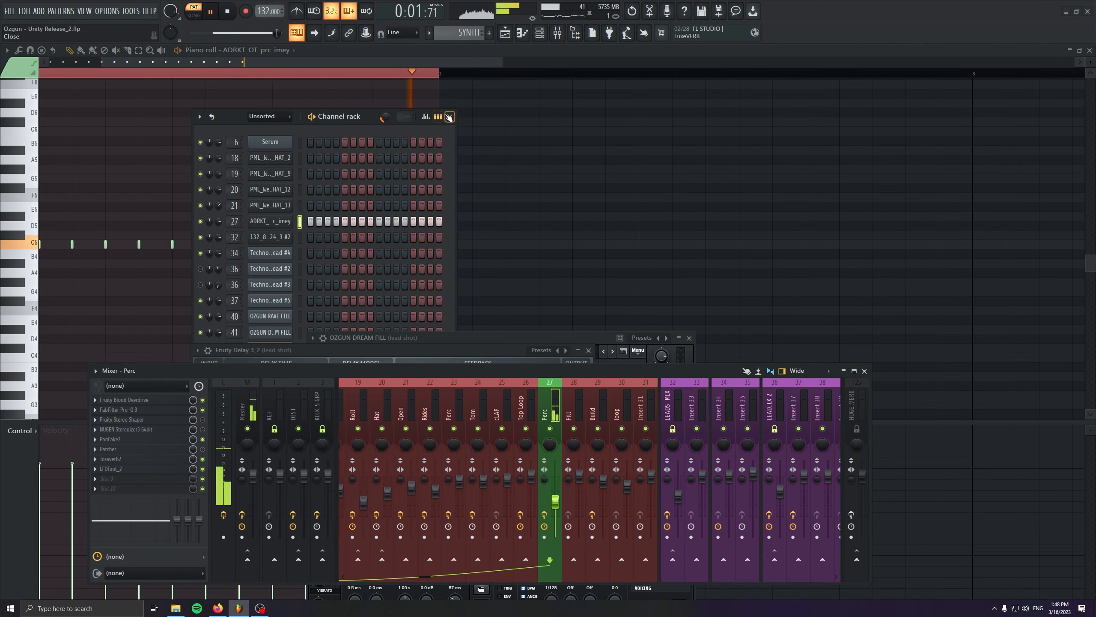
{"action": "left_click", "coordinate": [450, 116]}
{"action": "key", "text": "space"}
Inspect the PanCake2 panning effect on the Perc insert, moving its window up into full view, then close it.
{"action": "left_click", "coordinate": [110, 440]}
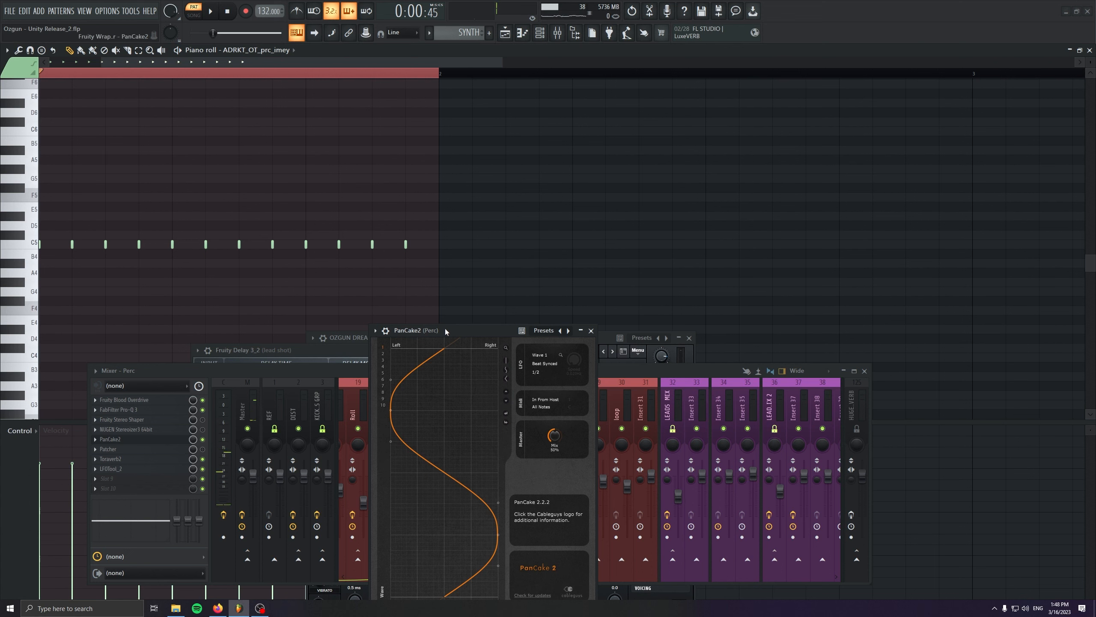
{"action": "left_click_drag", "start_coordinate": [445, 331], "coordinate": [312, 191]}
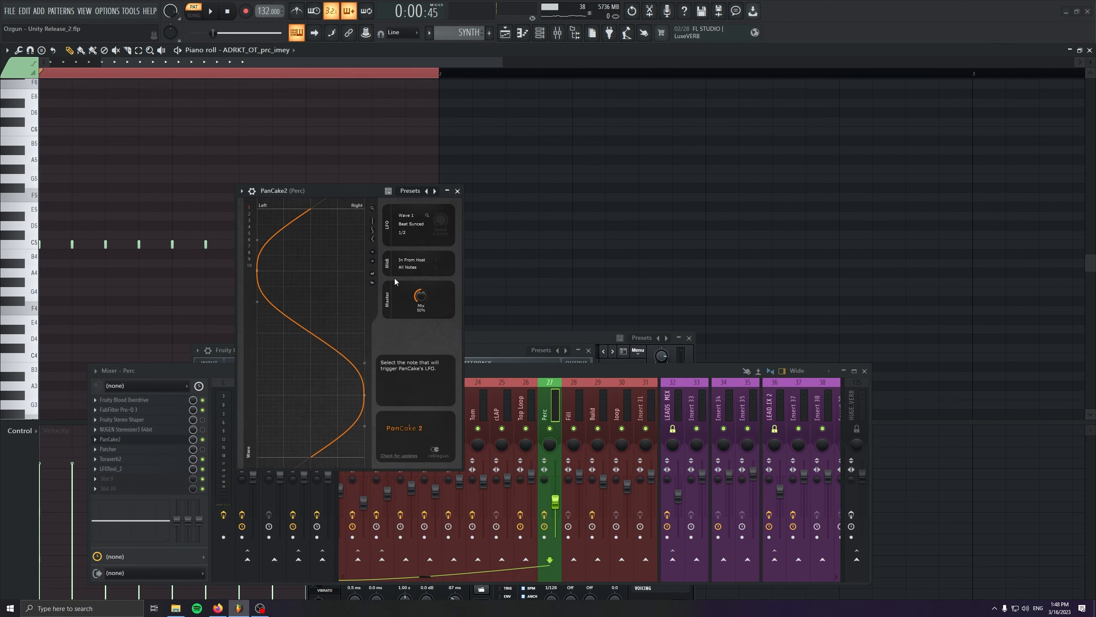
{"action": "left_click", "coordinate": [457, 190]}
Close all windows, reopen the playlist and place the playhead at the Drop marker for the STAB pattern on Track 64.
{"action": "key", "text": "F12"}
{"action": "key", "text": "F5"}
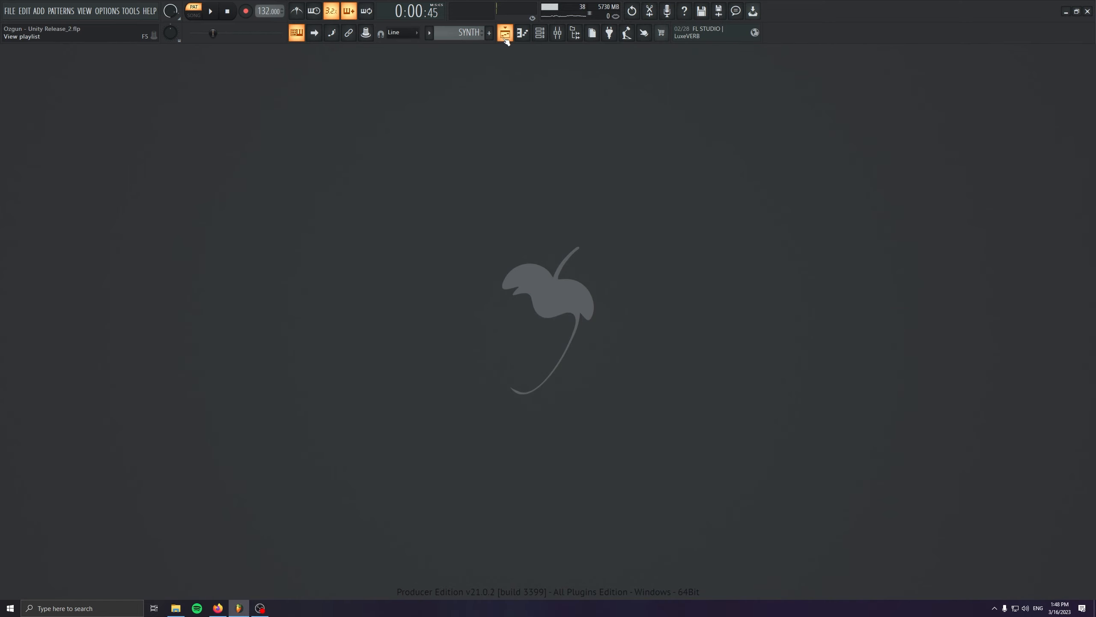
{"action": "left_click", "coordinate": [264, 75]}
{"action": "scroll", "coordinate": [251, 410], "scroll_direction": "up", "scroll_amount": 5}
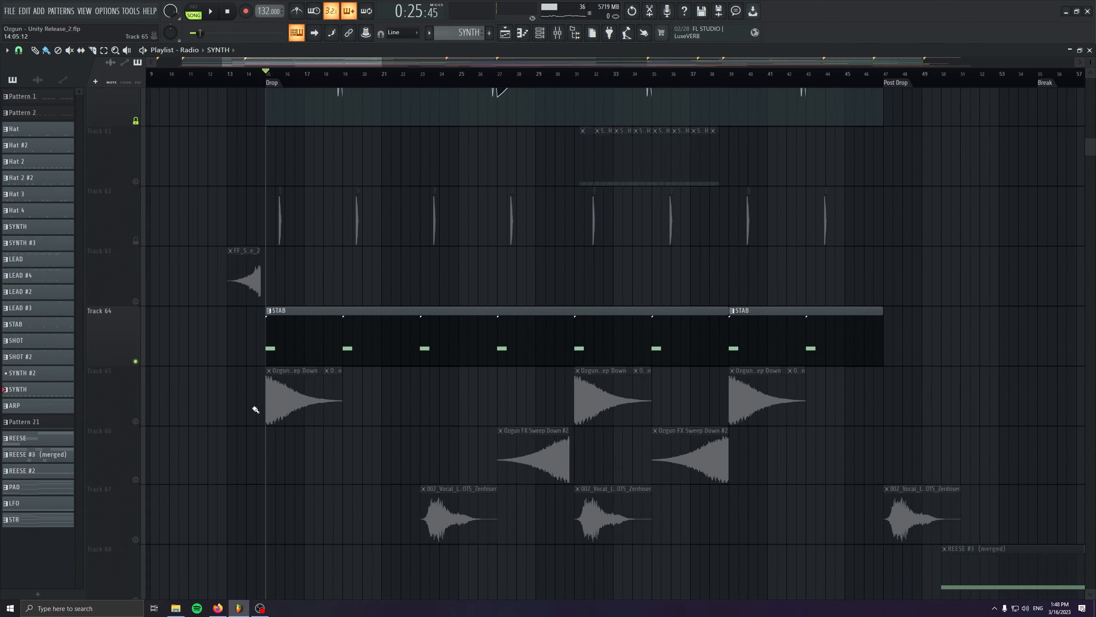
Audition the STAB pattern from the Drop, check its notes in the piano roll, and show the OZGUN RAVE FILL Serum instrument in full view.
{"action": "key", "text": "space"}
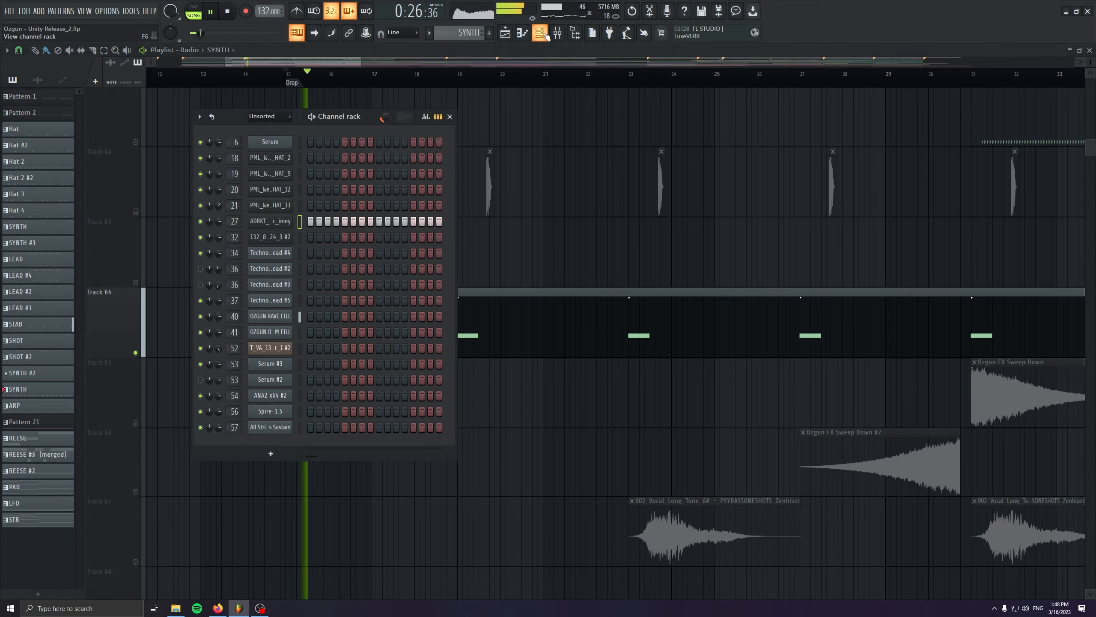
{"action": "left_click", "coordinate": [540, 33]}
{"action": "double_click", "coordinate": [526, 338]}
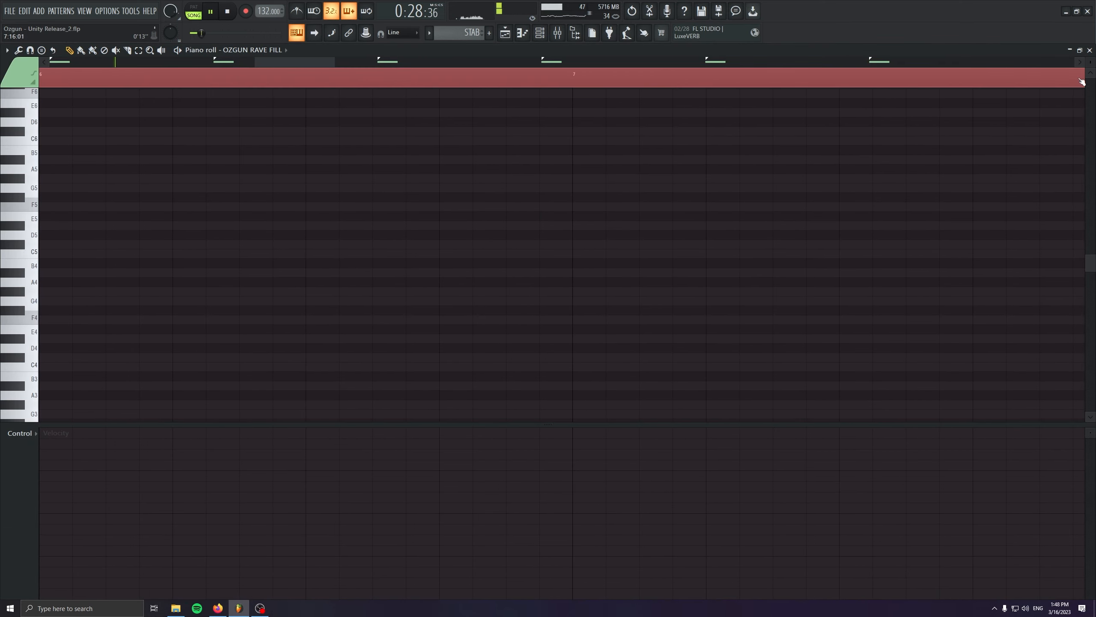
{"action": "left_click", "coordinate": [1090, 51]}
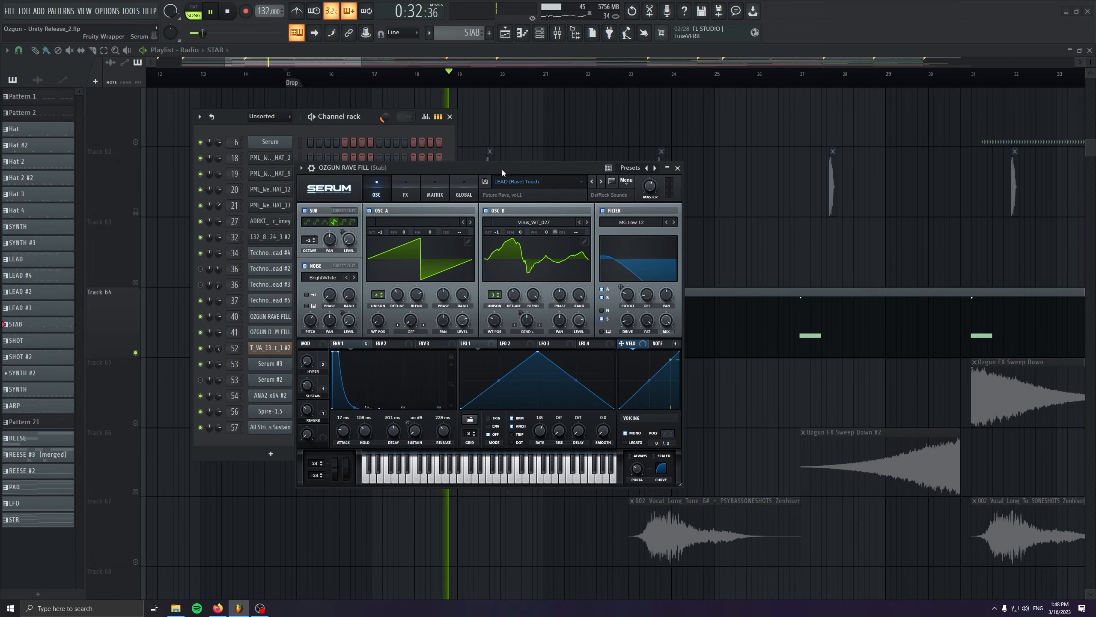
{"action": "left_click_drag", "start_coordinate": [502, 169], "coordinate": [540, 228]}
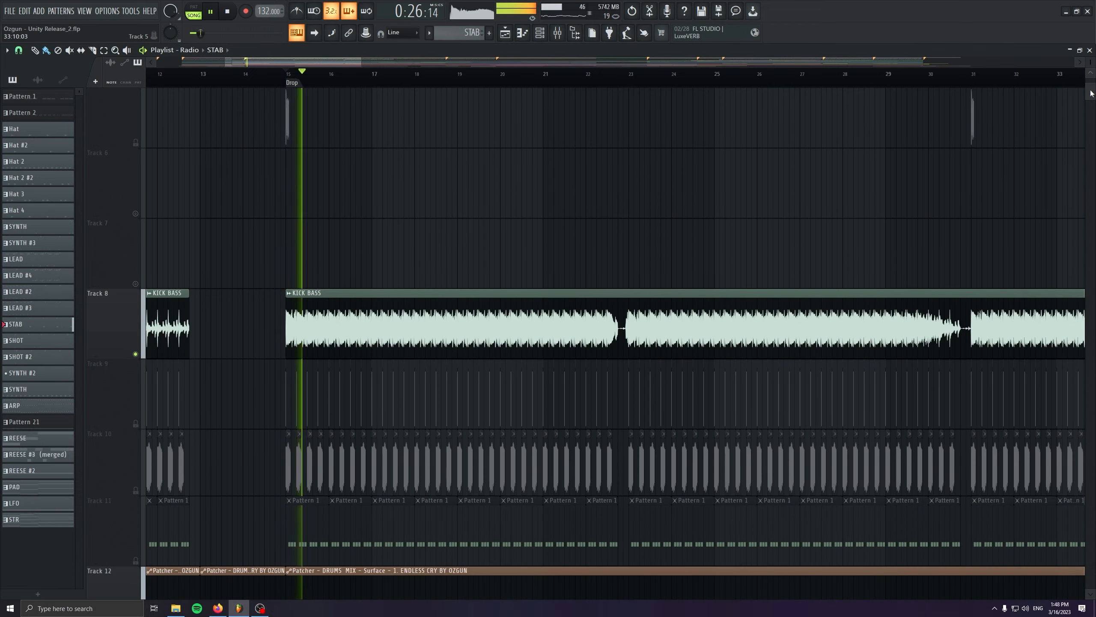
Play the drop while comparing the STAB pattern on Track 64 with the KICK BASS and SHOT layers on their tracks.
{"action": "scroll", "coordinate": [1089, 123], "scroll_direction": "up", "scroll_amount": 10}
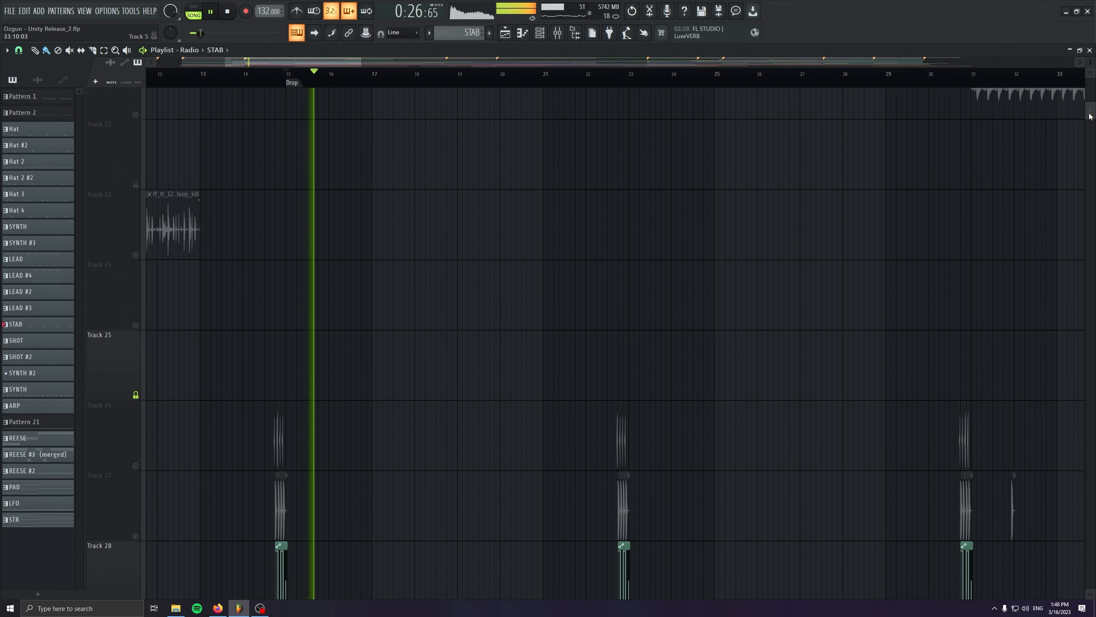
{"action": "left_click_drag", "start_coordinate": [1089, 123], "coordinate": [1085, 153]}
{"action": "scroll", "coordinate": [767, 433], "scroll_direction": "down", "scroll_amount": 1}
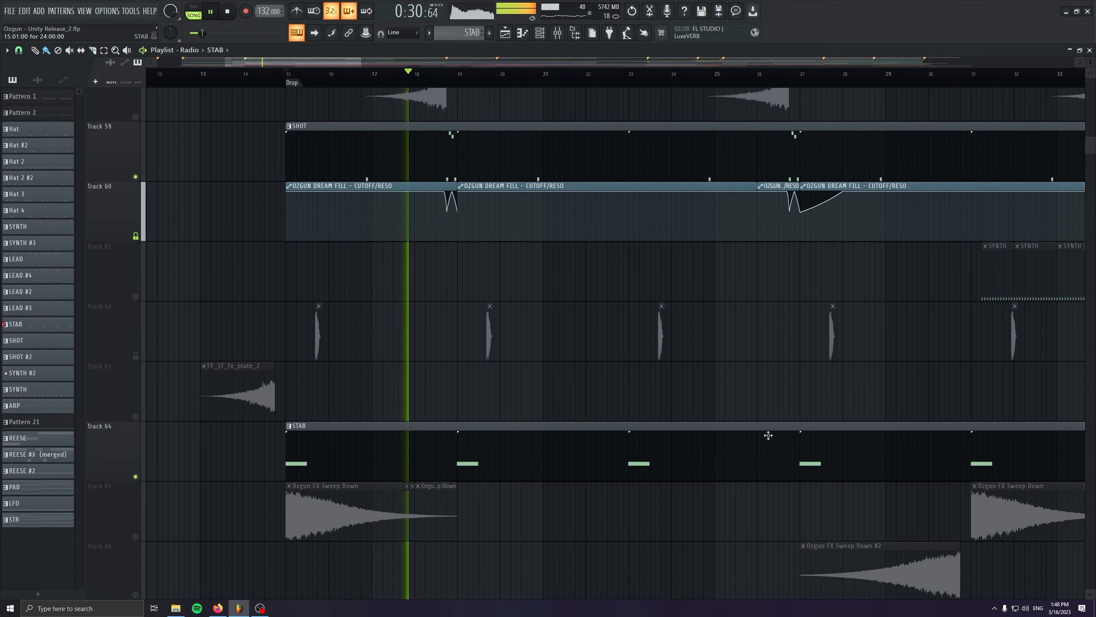
{"action": "scroll", "coordinate": [767, 445], "scroll_direction": "down", "scroll_amount": 6}
{"action": "scroll", "coordinate": [766, 449], "scroll_direction": "down", "scroll_amount": 4}
{"action": "scroll", "coordinate": [748, 408], "scroll_direction": "up", "scroll_amount": 4}
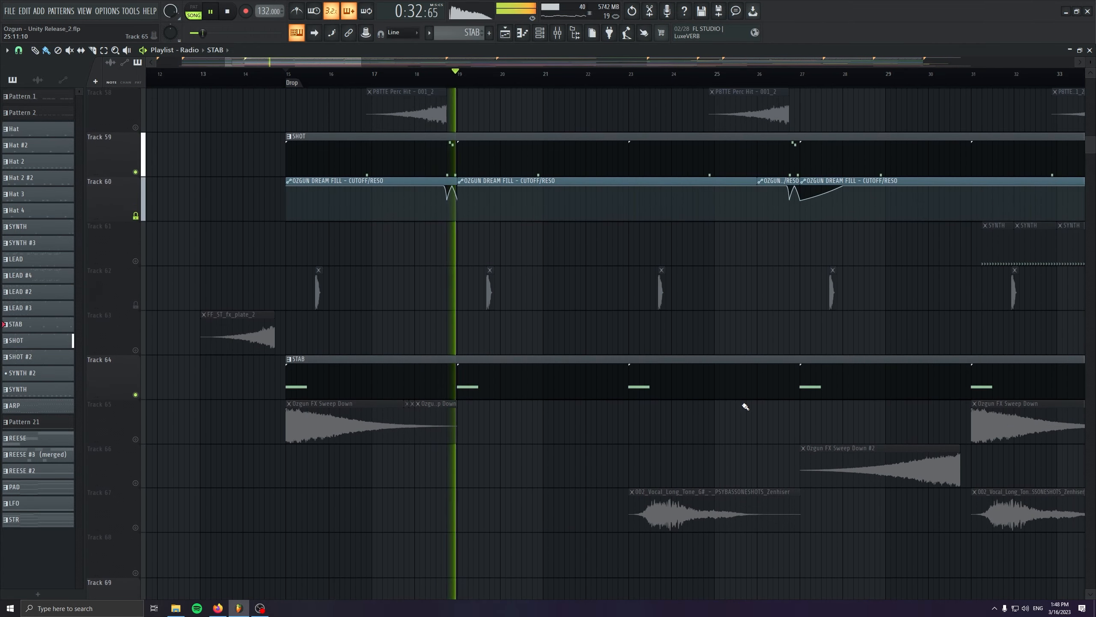
Unmute the long vocal tone on Track 67, audition it together with the STAB pattern, and stop playback.
{"action": "left_click_drag", "start_coordinate": [590, 535], "coordinate": [478, 366]}
{"action": "scroll", "coordinate": [418, 456], "scroll_direction": "down", "scroll_amount": 5}
{"action": "scroll", "coordinate": [453, 501], "scroll_direction": "down", "scroll_amount": 6}
{"action": "scroll", "coordinate": [455, 504], "scroll_direction": "up", "scroll_amount": 8}
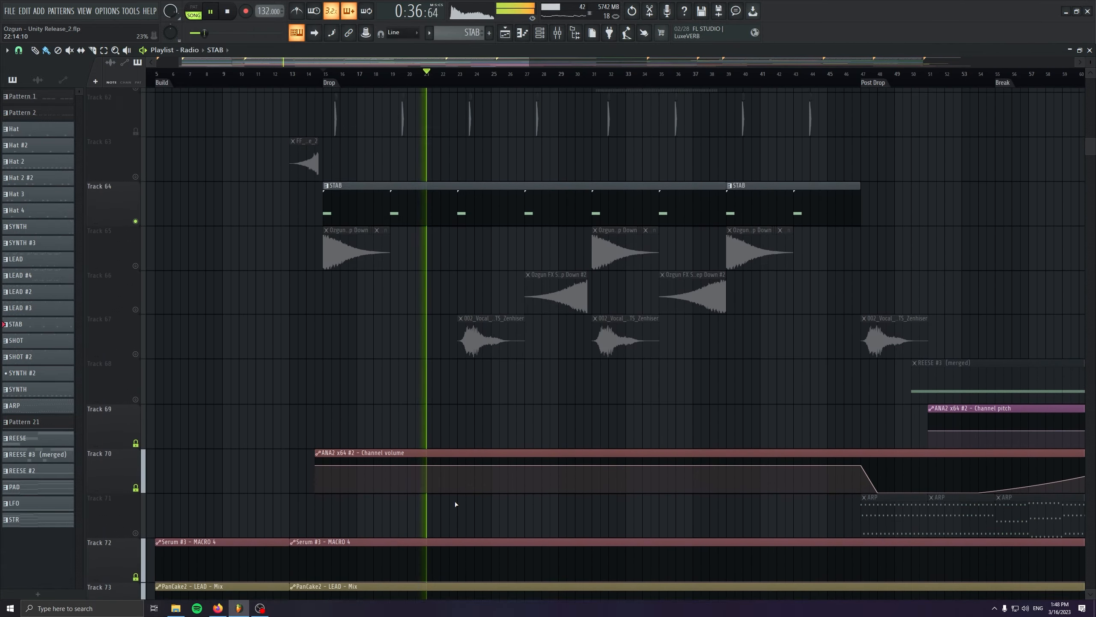
{"action": "left_click", "coordinate": [135, 506]}
{"action": "scroll", "coordinate": [518, 537], "scroll_direction": "up", "scroll_amount": 5}
{"action": "scroll", "coordinate": [582, 544], "scroll_direction": "up", "scroll_amount": 2}
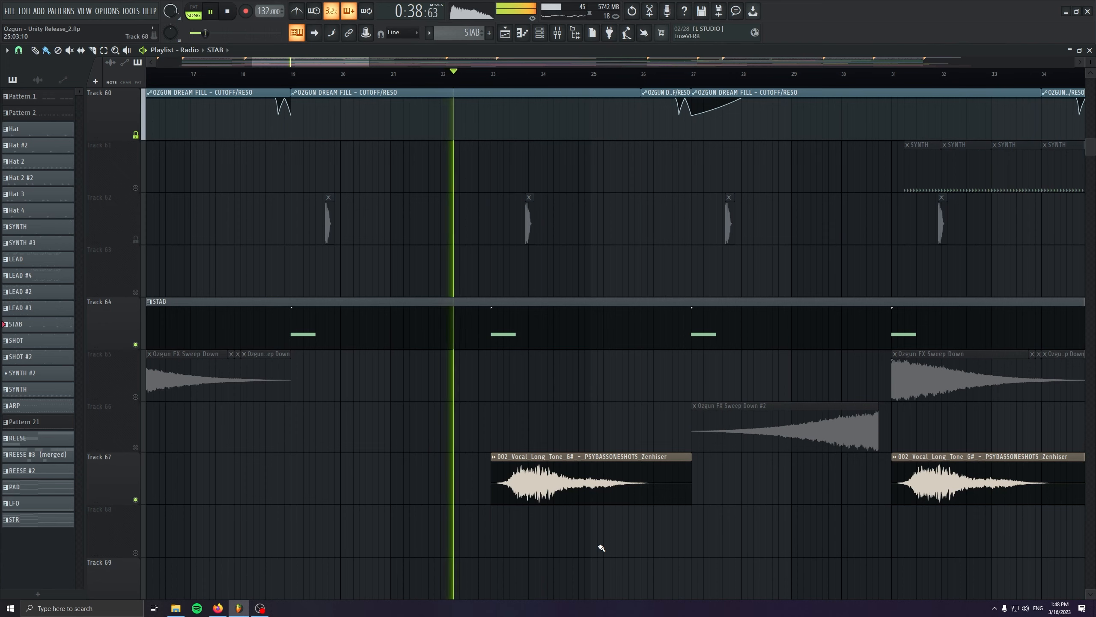
{"action": "left_click_drag", "start_coordinate": [602, 548], "coordinate": [544, 423]}
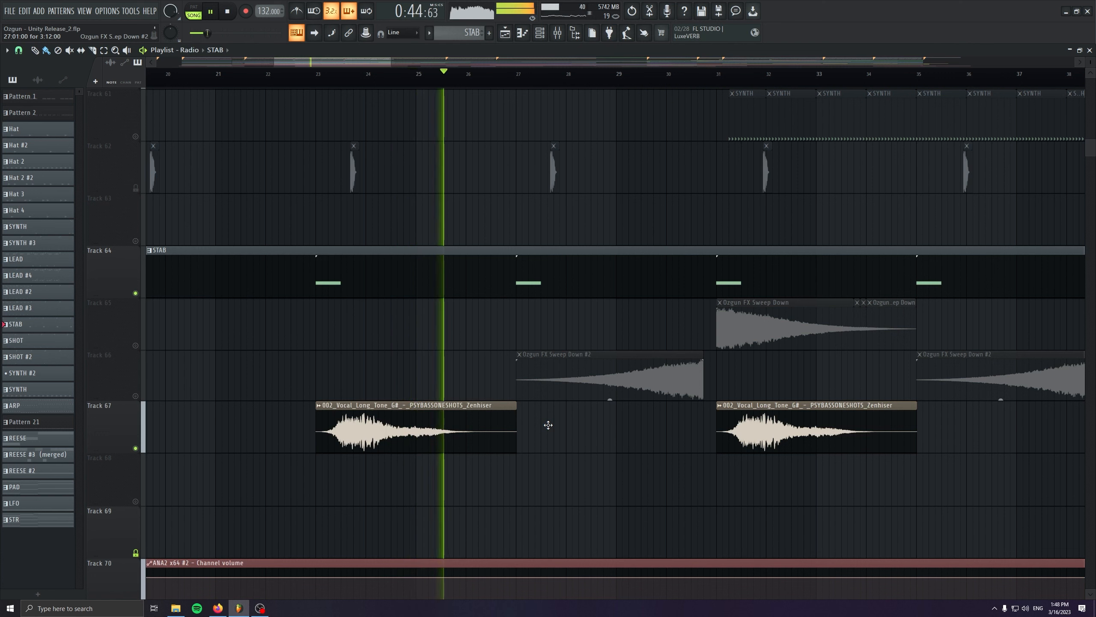
{"action": "key", "text": "space"}
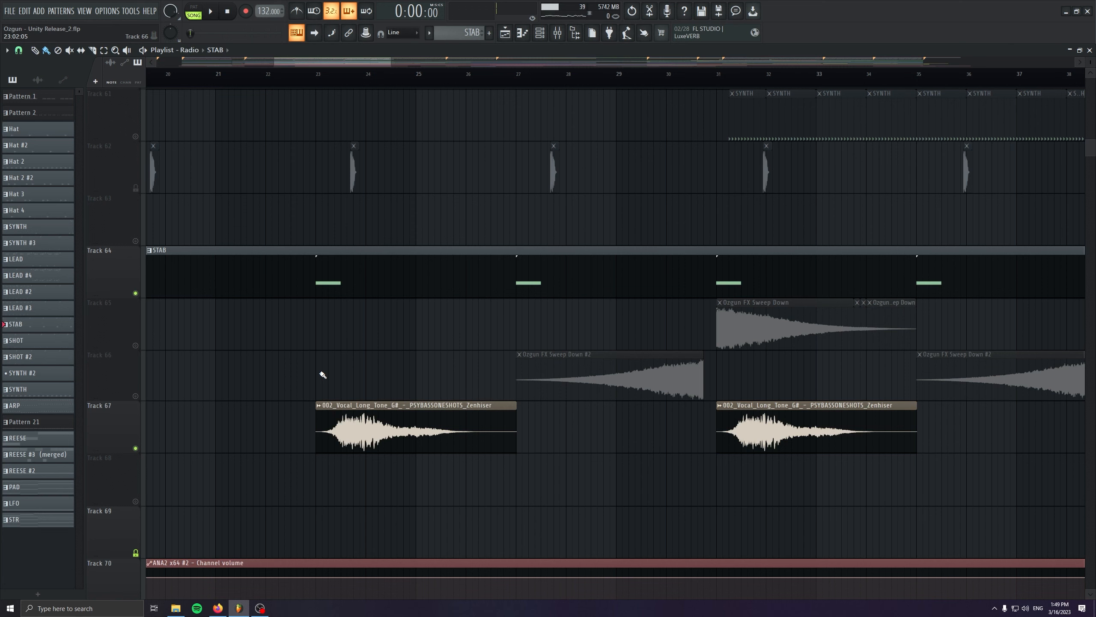
Select the first vocal tone clip on Track 67, and leave only sweep Tracks 65 and 66 unmuted among the effect layers.
{"action": "left_click_drag", "start_coordinate": [257, 401], "coordinate": [562, 456]}
{"action": "right_click", "coordinate": [561, 455], "text": "ctrl"}
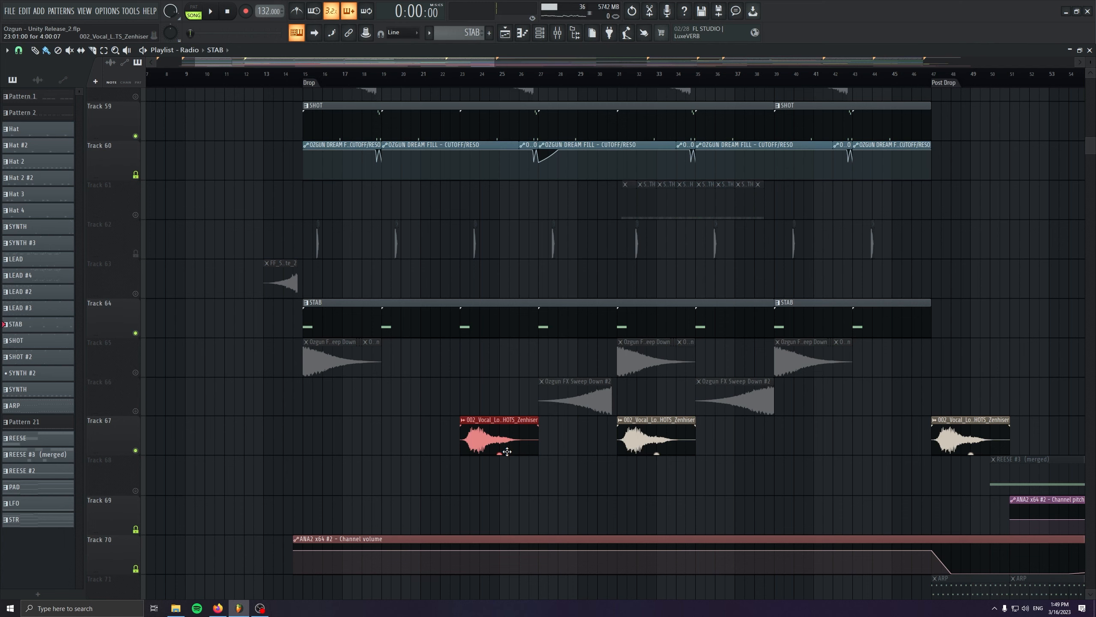
{"action": "left_click_drag", "start_coordinate": [418, 447], "coordinate": [242, 338]}
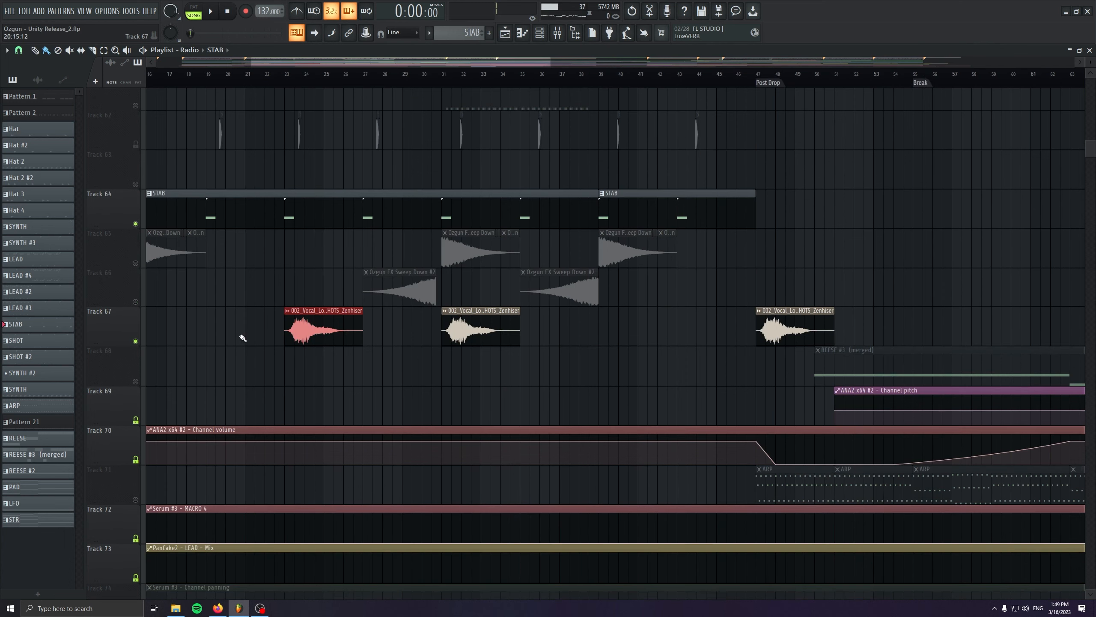
{"action": "right_click", "coordinate": [138, 303]}
{"action": "left_click", "coordinate": [139, 279]}
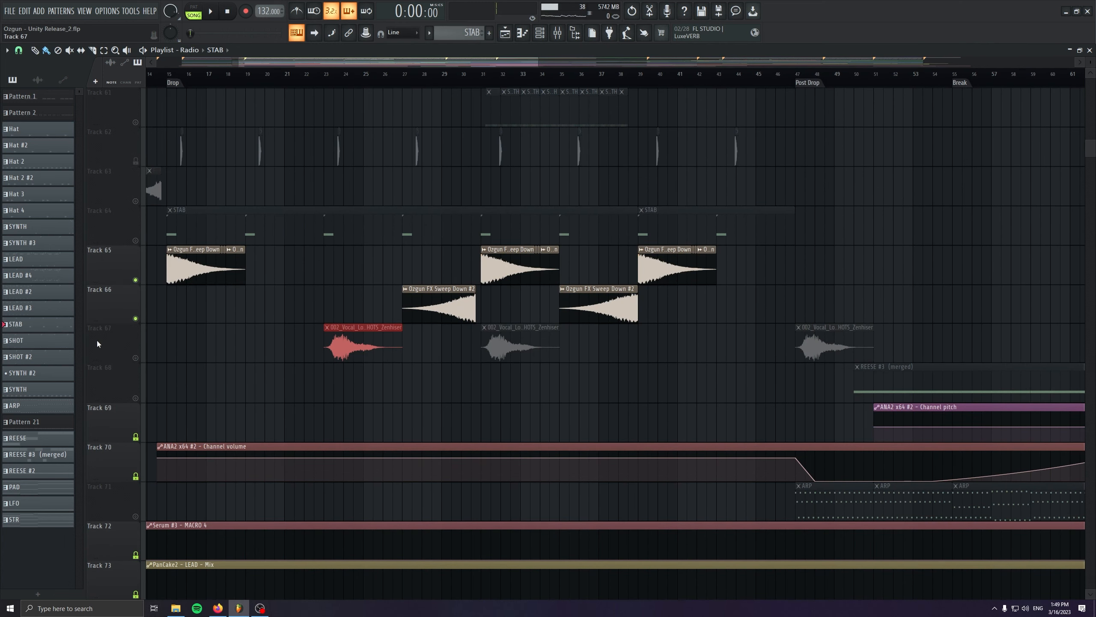
Unmute the vocal phrases on Track 46 and play them from the Drop marker.
{"action": "left_click_drag", "start_coordinate": [384, 358], "coordinate": [428, 561]}
{"action": "left_click_drag", "start_coordinate": [389, 172], "coordinate": [419, 531]}
{"action": "left_click_drag", "start_coordinate": [336, 354], "coordinate": [375, 509]}
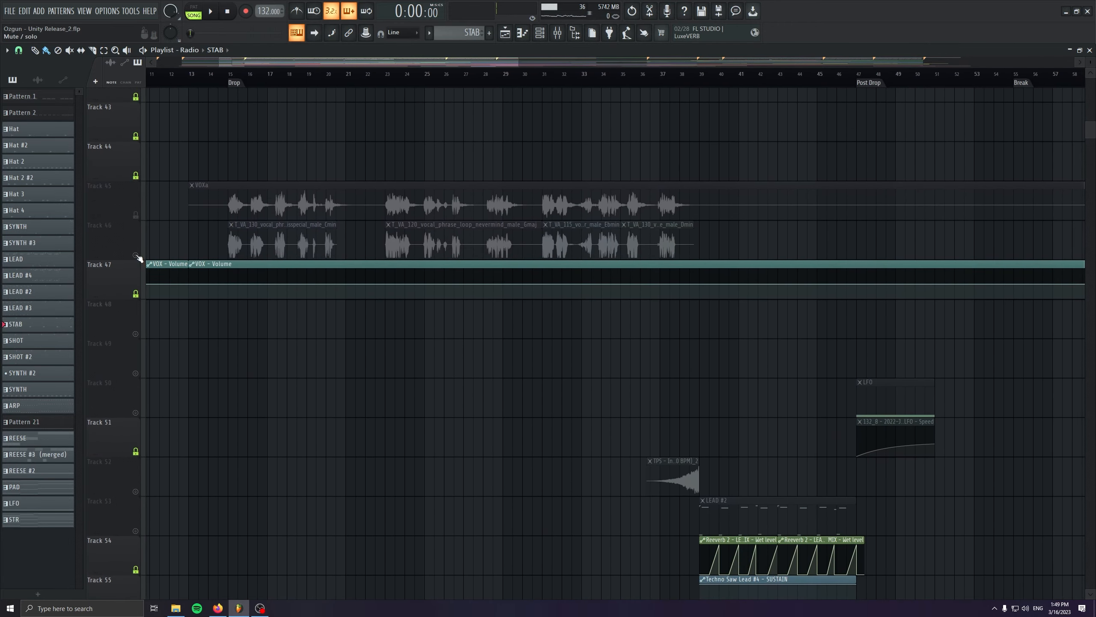
{"action": "left_click", "coordinate": [135, 256]}
{"action": "left_click", "coordinate": [234, 76]}
{"action": "scroll", "coordinate": [235, 79], "scroll_direction": "up", "scroll_amount": 4}
{"action": "left_click_drag", "start_coordinate": [251, 170], "coordinate": [248, 244]}
{"action": "key", "text": "space"}
Open the mixer at the VOX insert and lower its window so the vocal clips stay in view.
{"action": "left_click", "coordinate": [557, 33]}
{"action": "scroll", "coordinate": [553, 394], "scroll_direction": "down", "scroll_amount": 12}
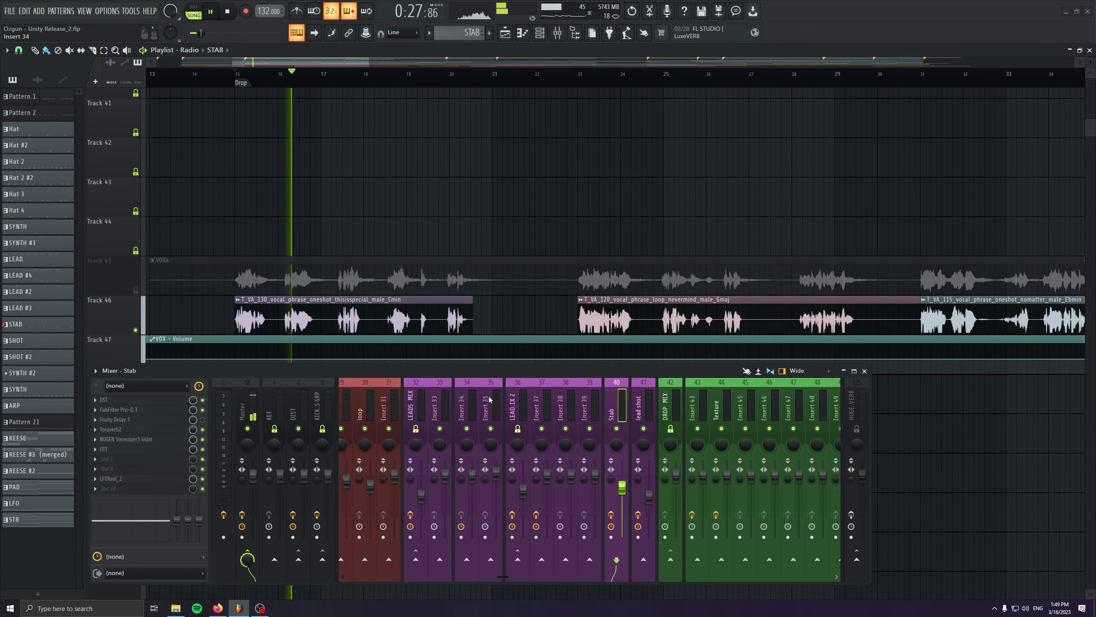
{"action": "left_click", "coordinate": [553, 391]}
{"action": "scroll", "coordinate": [553, 391], "scroll_direction": "down", "scroll_amount": 3}
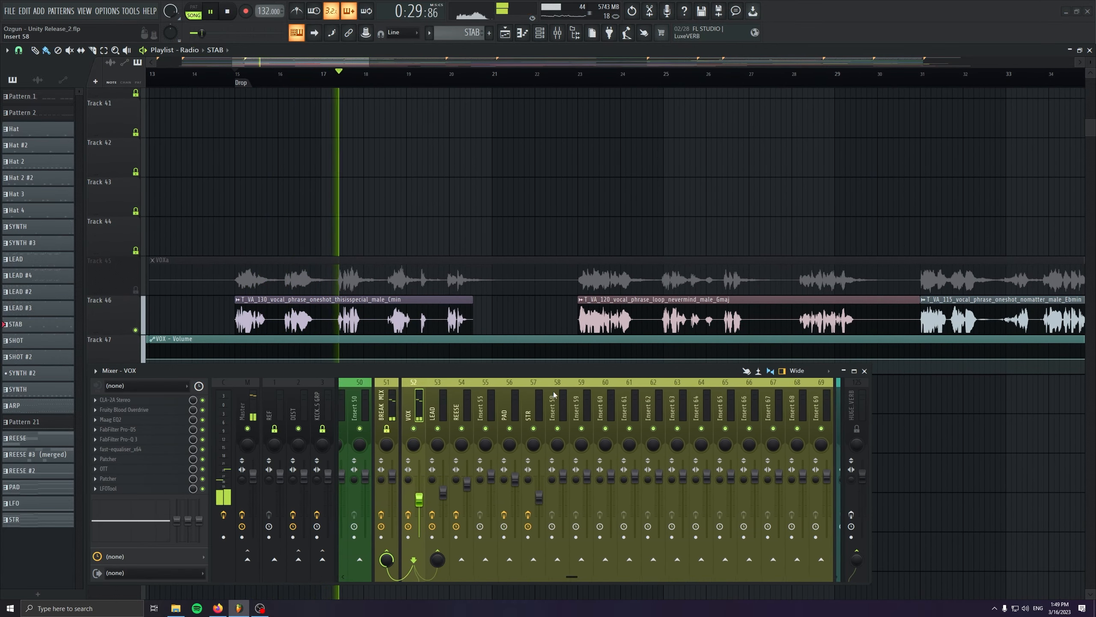
{"action": "left_click_drag", "start_coordinate": [549, 367], "coordinate": [550, 433]}
Listen to the vocal phrases on Track 46 while examining their arrangement across the drop, and stop playback.
{"action": "scroll", "coordinate": [531, 367], "scroll_direction": "down", "scroll_amount": 3}
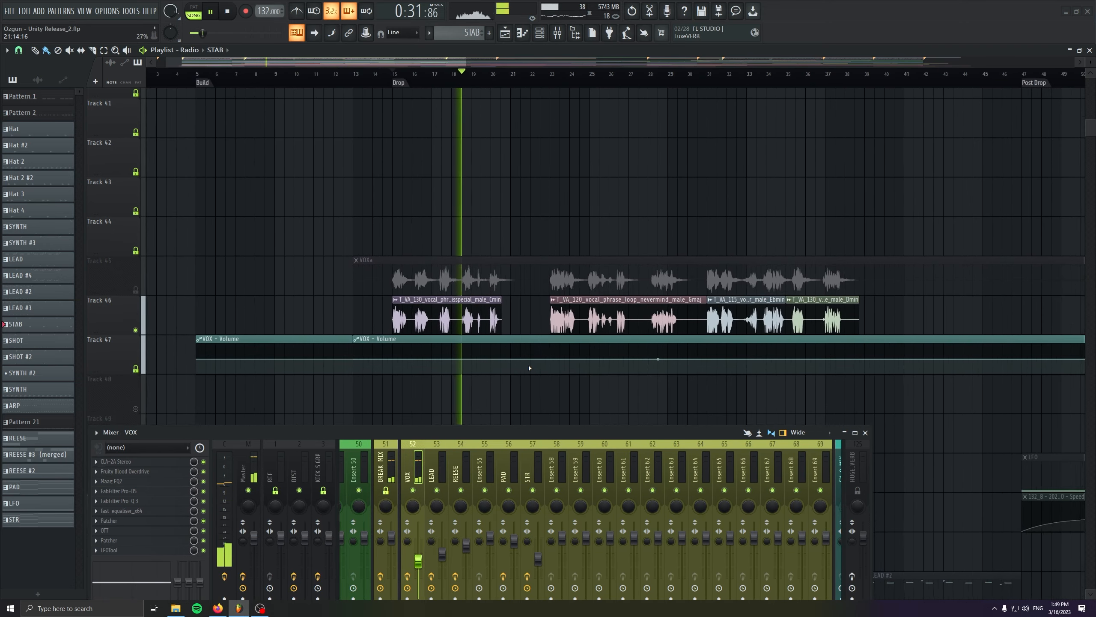
{"action": "scroll", "coordinate": [531, 367], "scroll_direction": "down", "scroll_amount": 2}
{"action": "left_click_drag", "start_coordinate": [531, 367], "coordinate": [459, 261]}
{"action": "scroll", "coordinate": [473, 306], "scroll_direction": "up", "scroll_amount": 3}
{"action": "scroll", "coordinate": [475, 308], "scroll_direction": "up", "scroll_amount": 2}
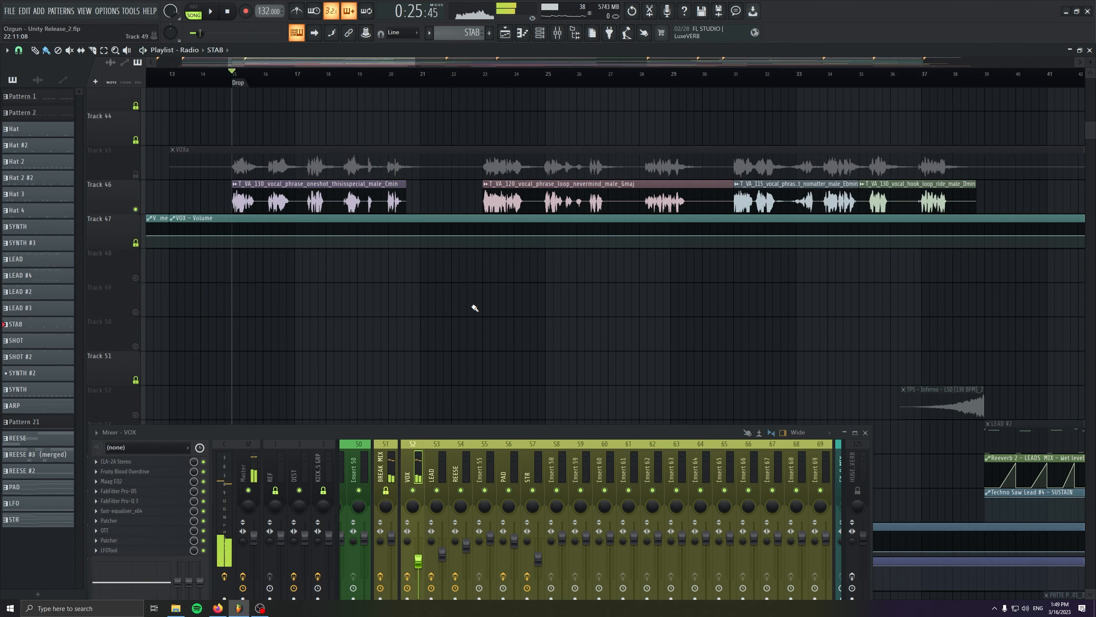
{"action": "key", "text": "space"}
{"action": "left_click", "coordinate": [229, 11]}
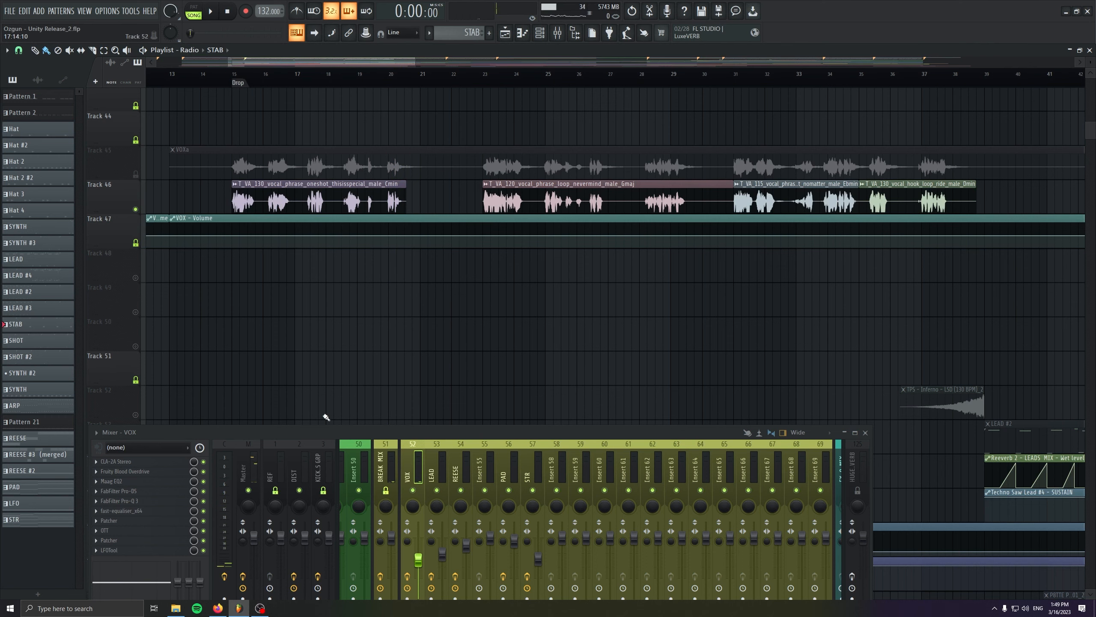
Raise the mixer into full view, select the drop's four vocal clips on Track 46, and place the playhead at the Drop marker.
{"action": "left_click_drag", "start_coordinate": [353, 436], "coordinate": [366, 366]}
{"action": "scroll", "coordinate": [391, 298], "scroll_direction": "down", "scroll_amount": 3}
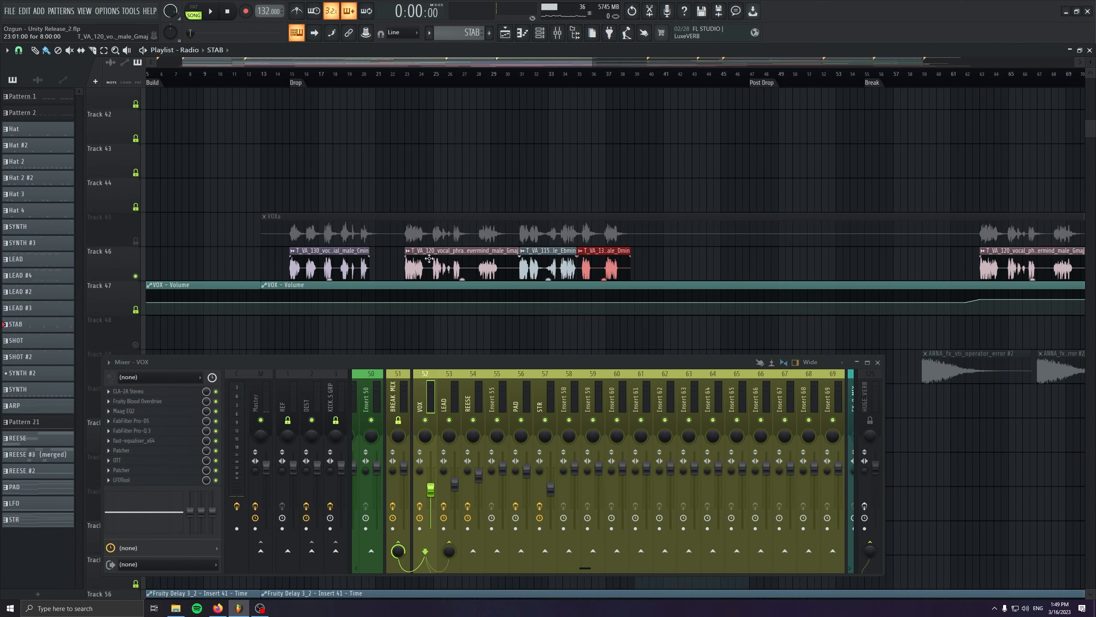
{"action": "scroll", "coordinate": [261, 261], "scroll_direction": "down", "scroll_amount": 2}
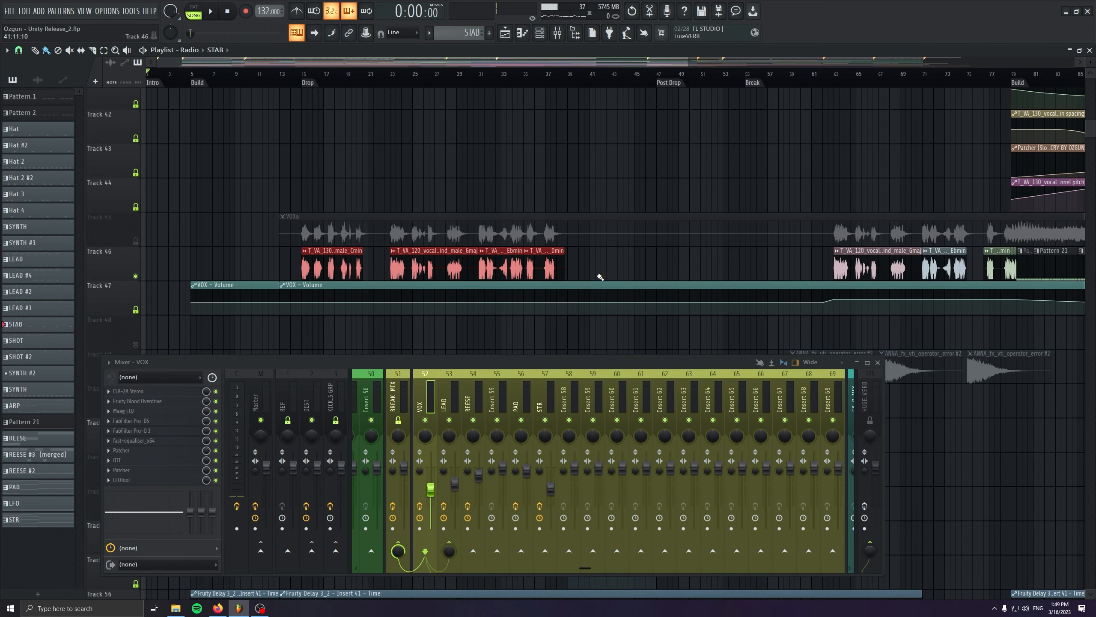
{"action": "left_click", "coordinate": [309, 75]}
{"action": "scroll", "coordinate": [296, 315], "scroll_direction": "up", "scroll_amount": 4}
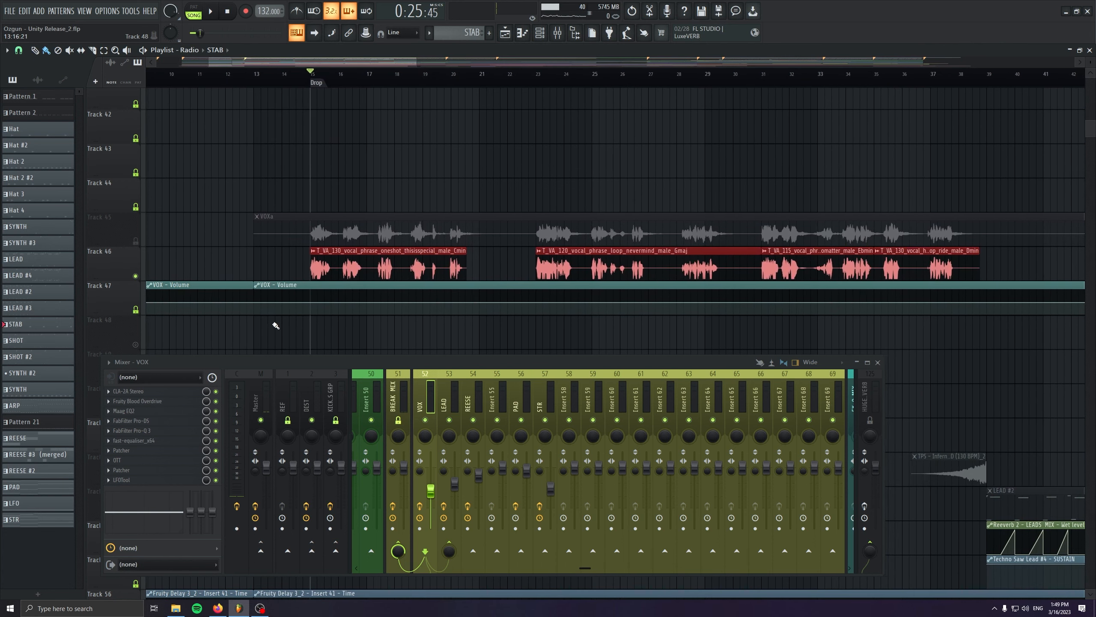
Inspect the CLA-2A, Fruity Blood Overdrive, Maag EQ2, FabFilter Pro-DS and Pro-Q 3 effects on the VOX insert, closing only Pro-Q 3.
{"action": "left_click", "coordinate": [157, 393]}
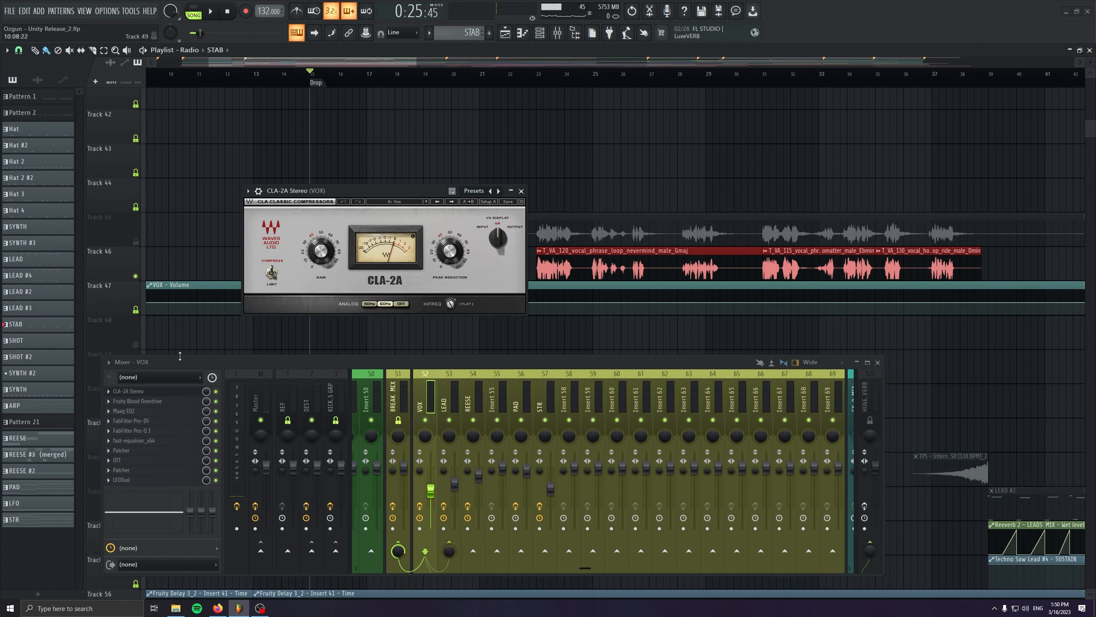
{"action": "left_click", "coordinate": [157, 403]}
{"action": "left_click", "coordinate": [139, 412]}
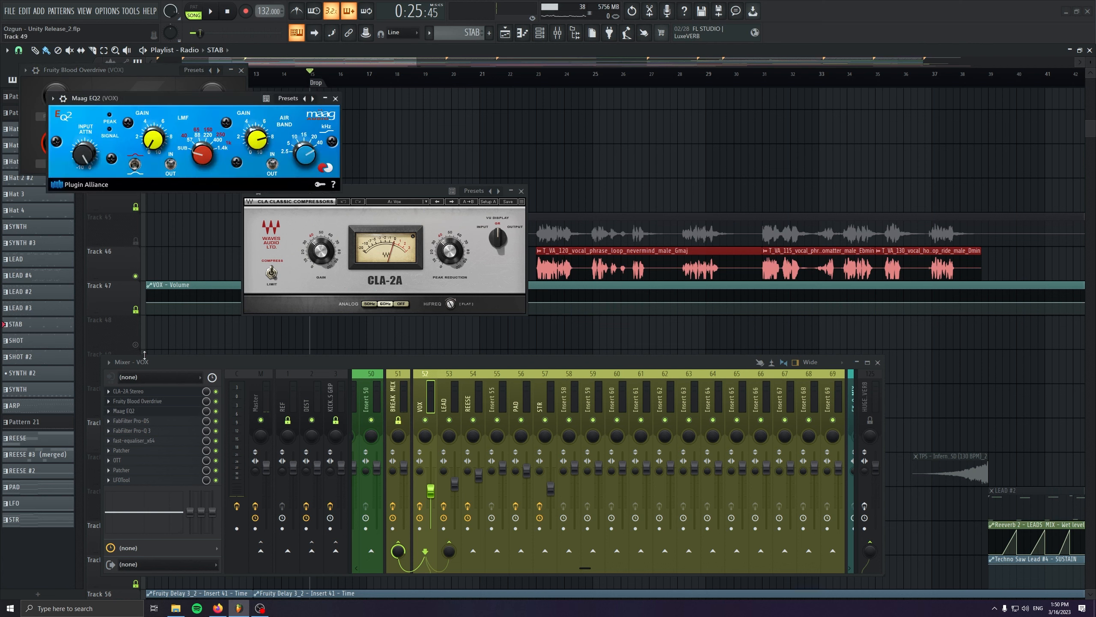
{"action": "left_click", "coordinate": [155, 422]}
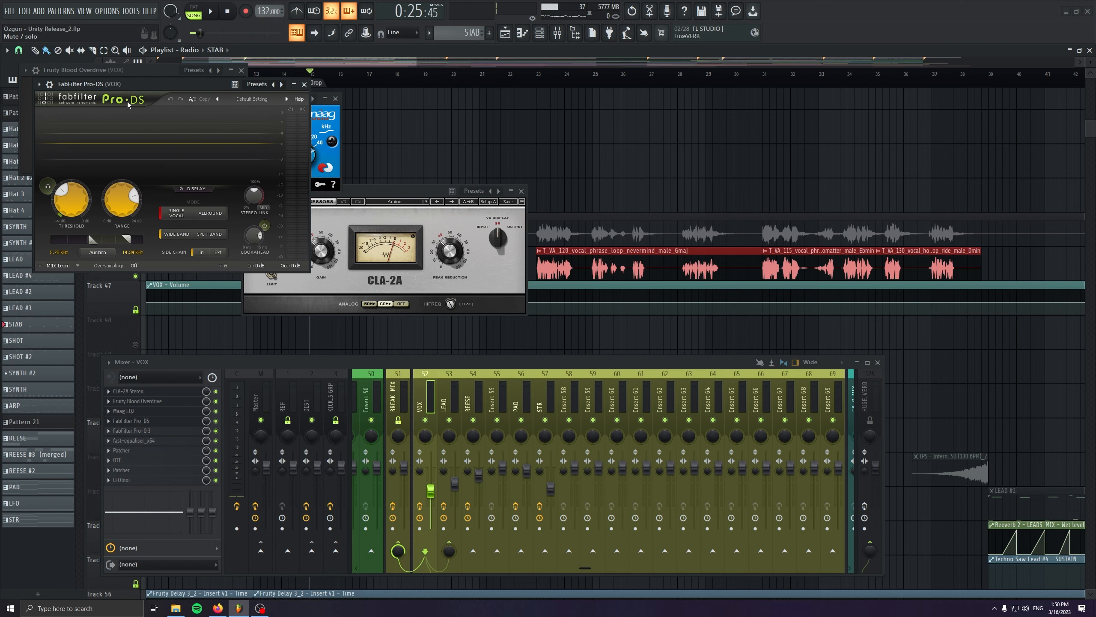
{"action": "left_click", "coordinate": [130, 430]}
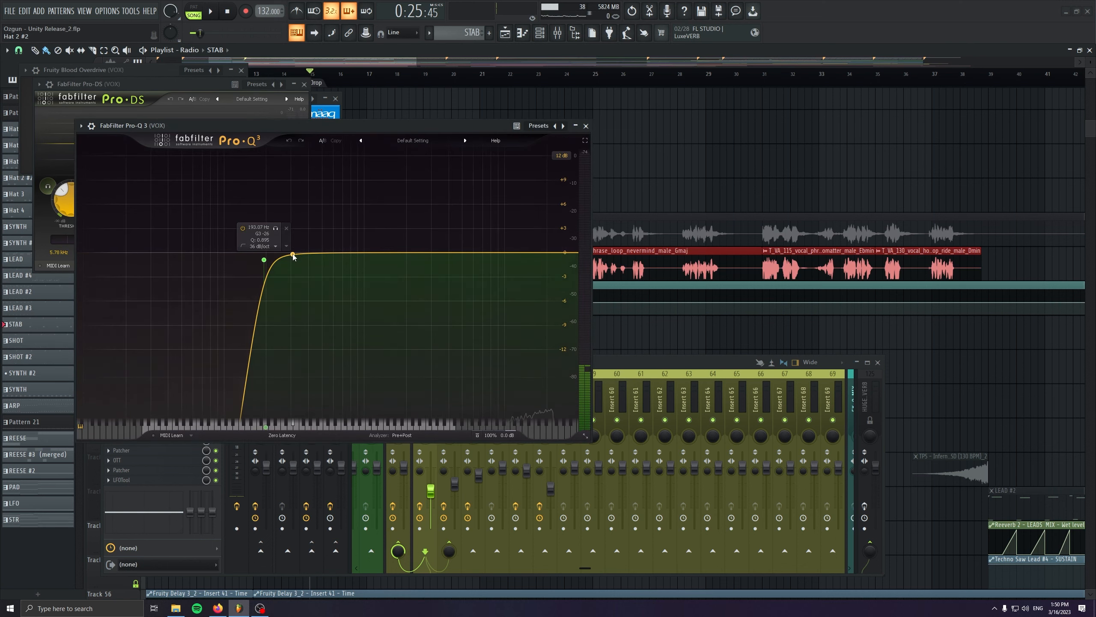
{"action": "left_click", "coordinate": [586, 125]}
Inspect fast-equaliser on the VOX insert after postponing its update, close its window, and disable the effect.
{"action": "left_click", "coordinate": [130, 440]}
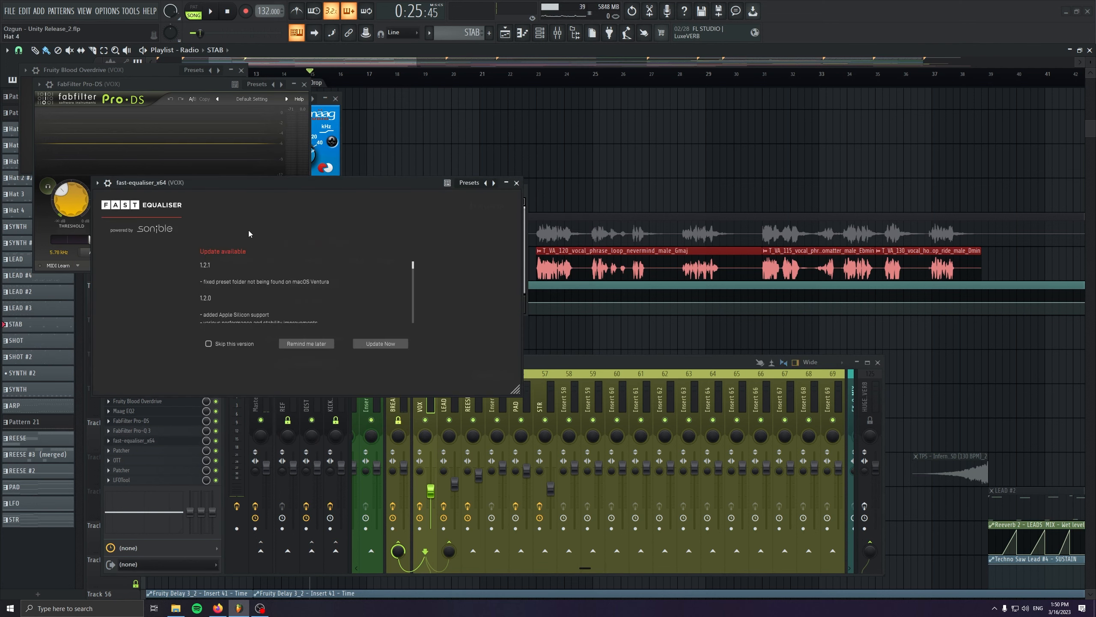
{"action": "left_click_drag", "start_coordinate": [185, 189], "coordinate": [206, 211]}
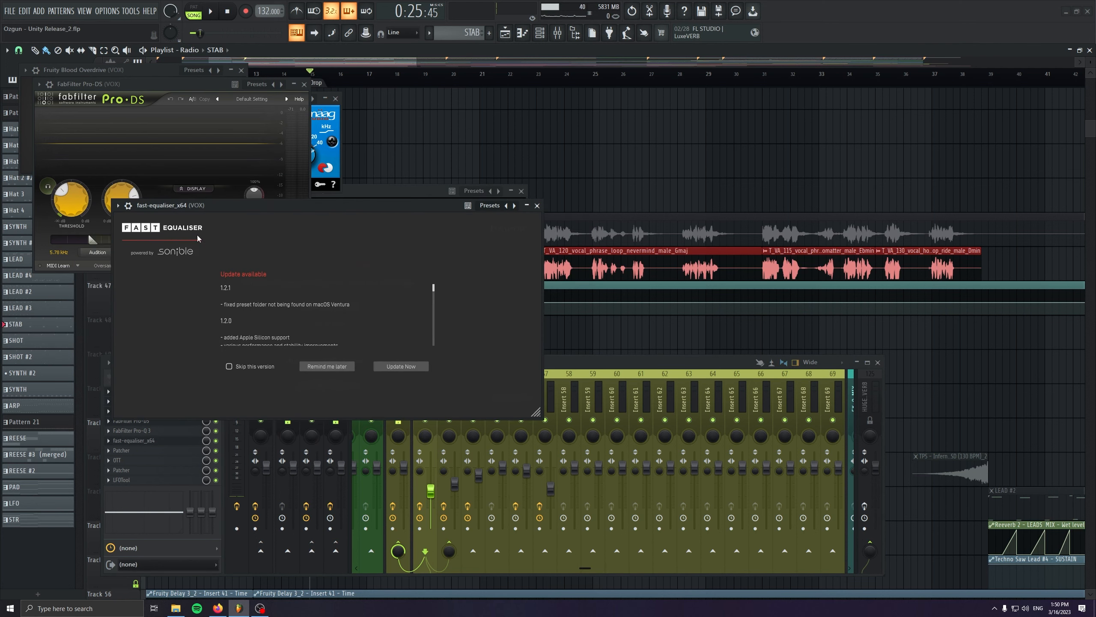
{"action": "left_click", "coordinate": [327, 366]}
{"action": "left_click", "coordinate": [331, 307]}
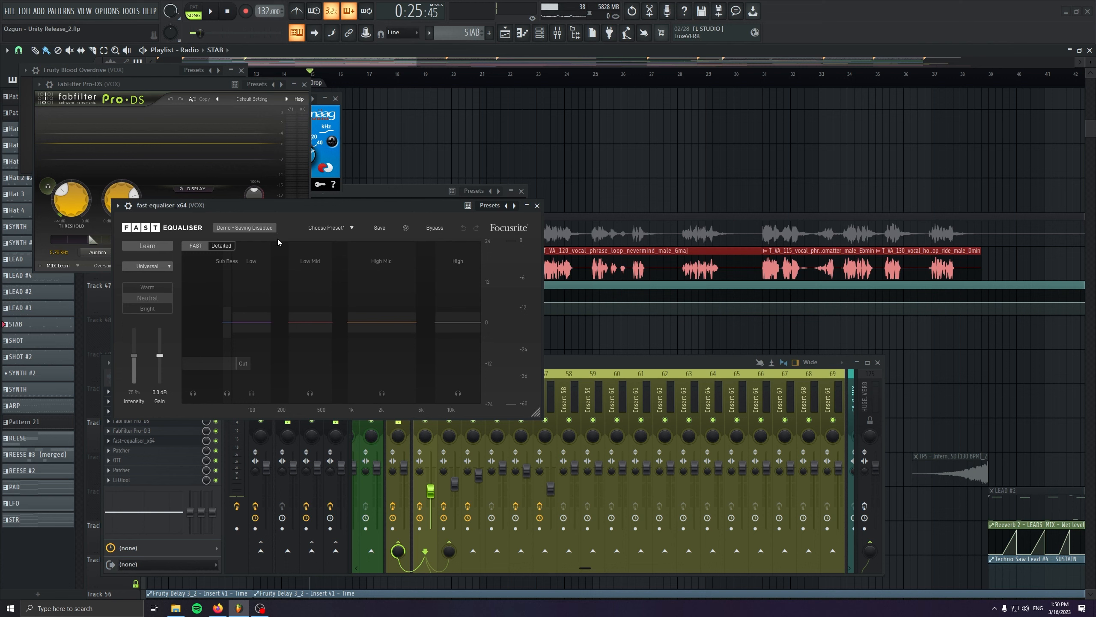
{"action": "left_click_drag", "start_coordinate": [334, 207], "coordinate": [339, 192]}
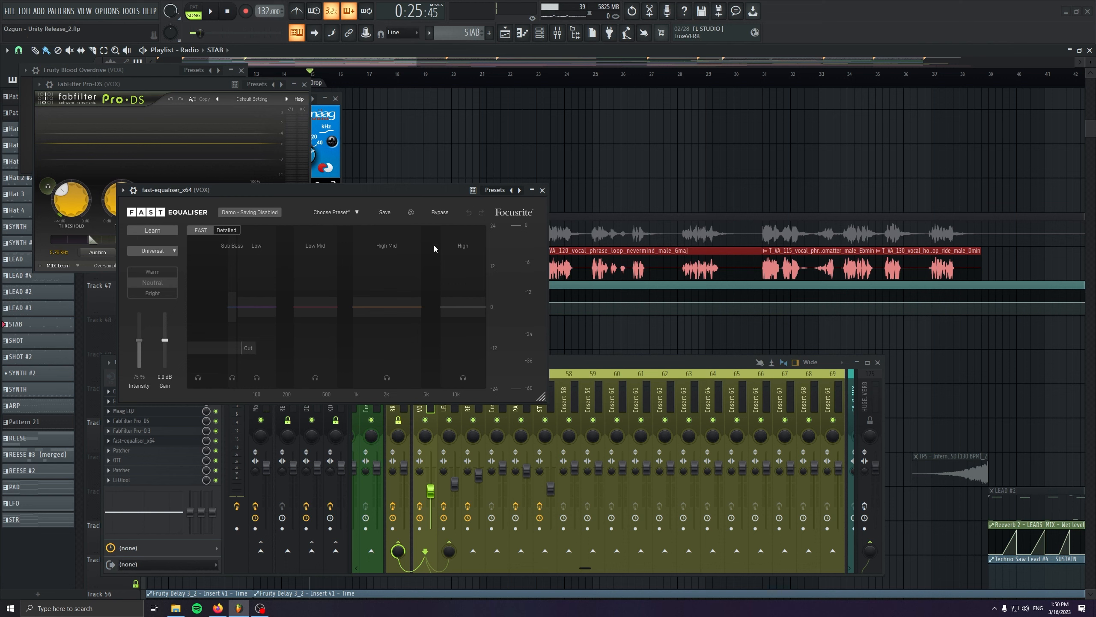
{"action": "left_click", "coordinate": [542, 191]}
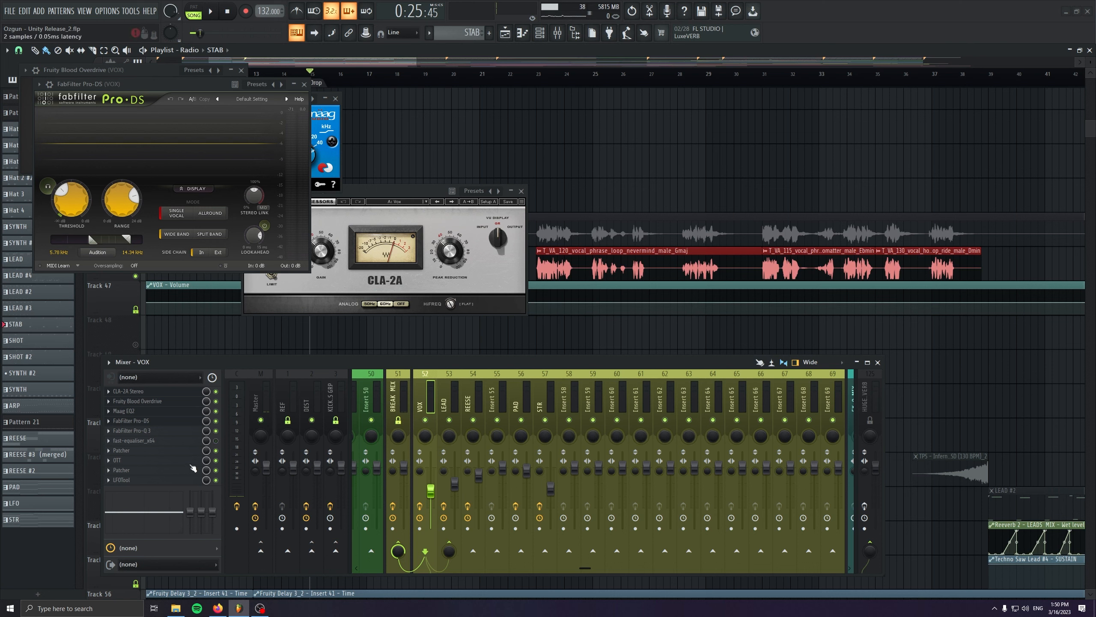
Inspect the delay and reverb Patcher, the OTT compressor and the ENDLESS CRY Patcher on the VOX insert, closing the first Patcher.
{"action": "left_click", "coordinate": [164, 450]}
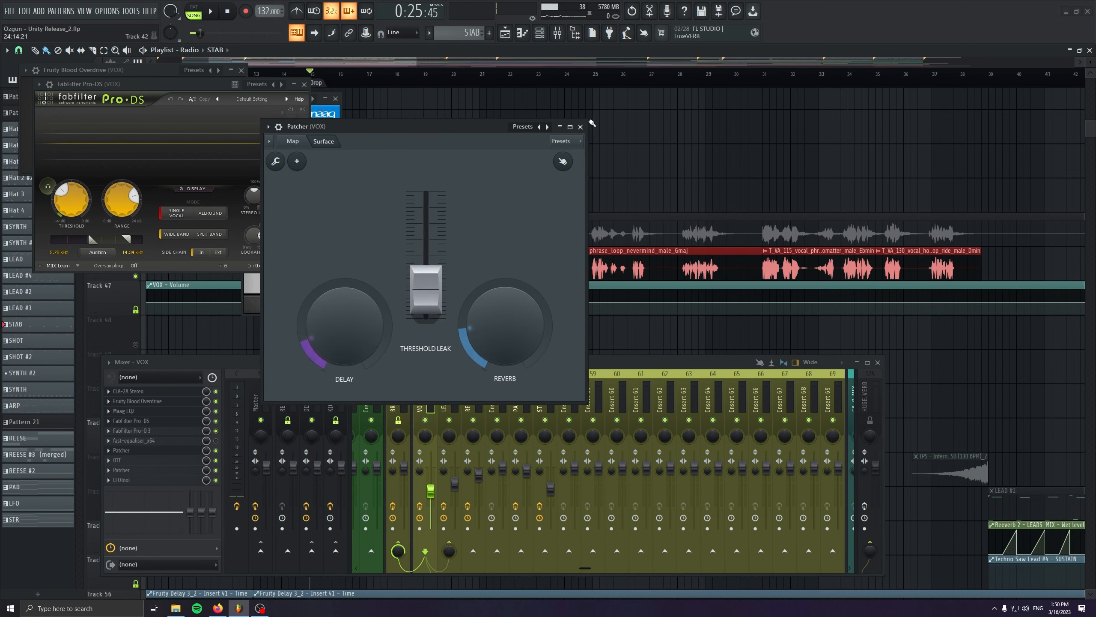
{"action": "left_click", "coordinate": [582, 127]}
{"action": "left_click", "coordinate": [118, 461]}
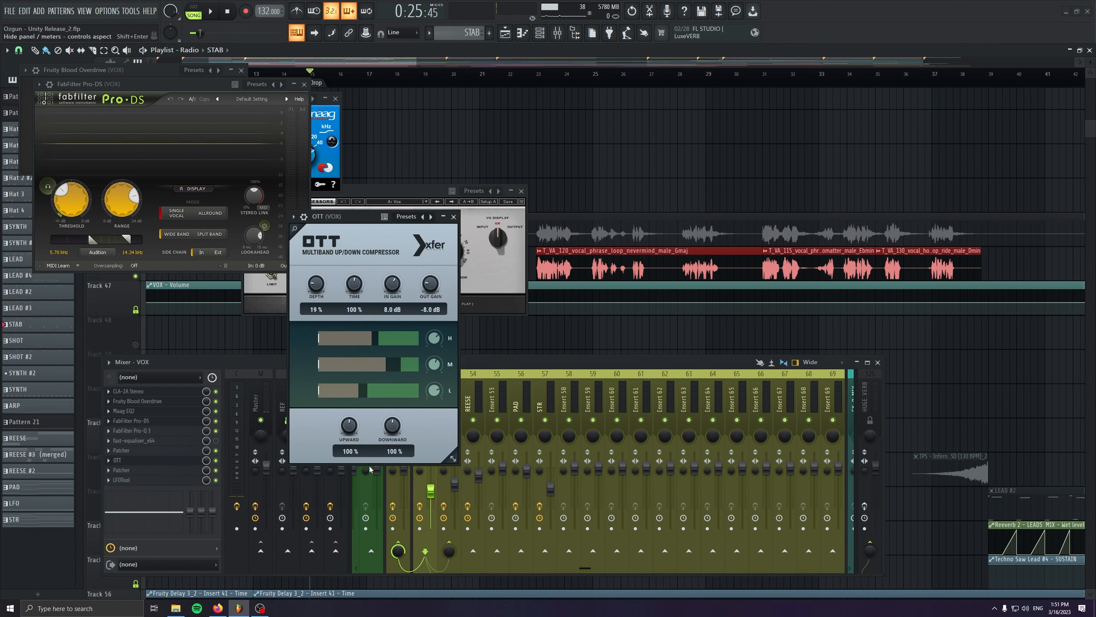
{"action": "left_click", "coordinate": [145, 471]}
{"action": "left_click_drag", "start_coordinate": [287, 351], "coordinate": [286, 452]}
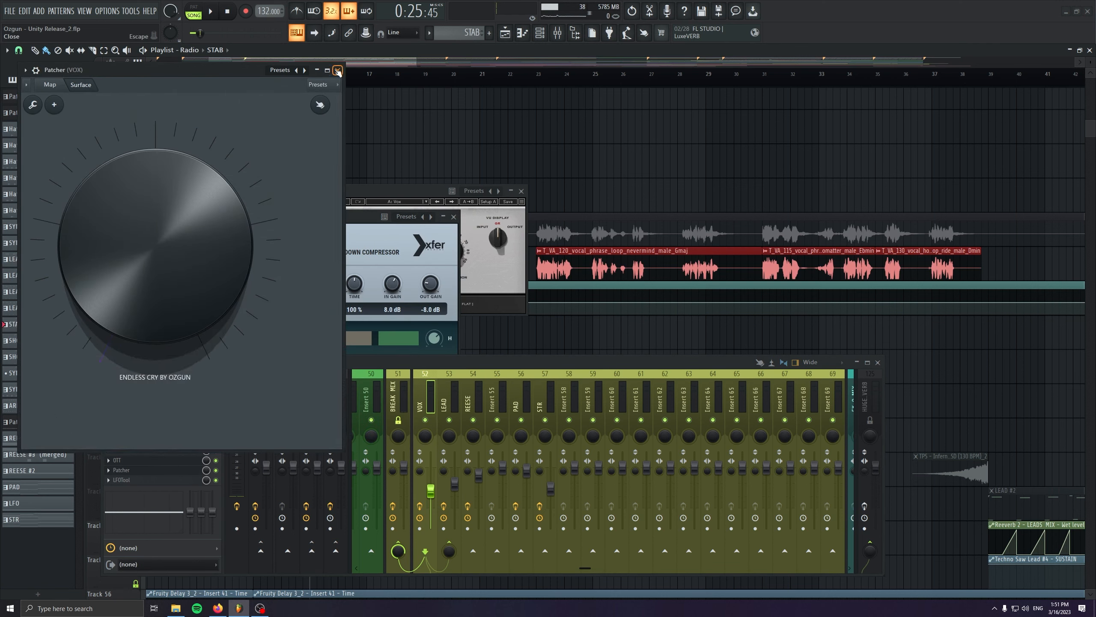
Close the ENDLESS CRY Patcher and OTT windows on the VOX insert and inspect its LFOTool effect.
{"action": "left_click", "coordinate": [337, 70]}
{"action": "left_click", "coordinate": [171, 459]}
{"action": "left_click", "coordinate": [172, 480]}
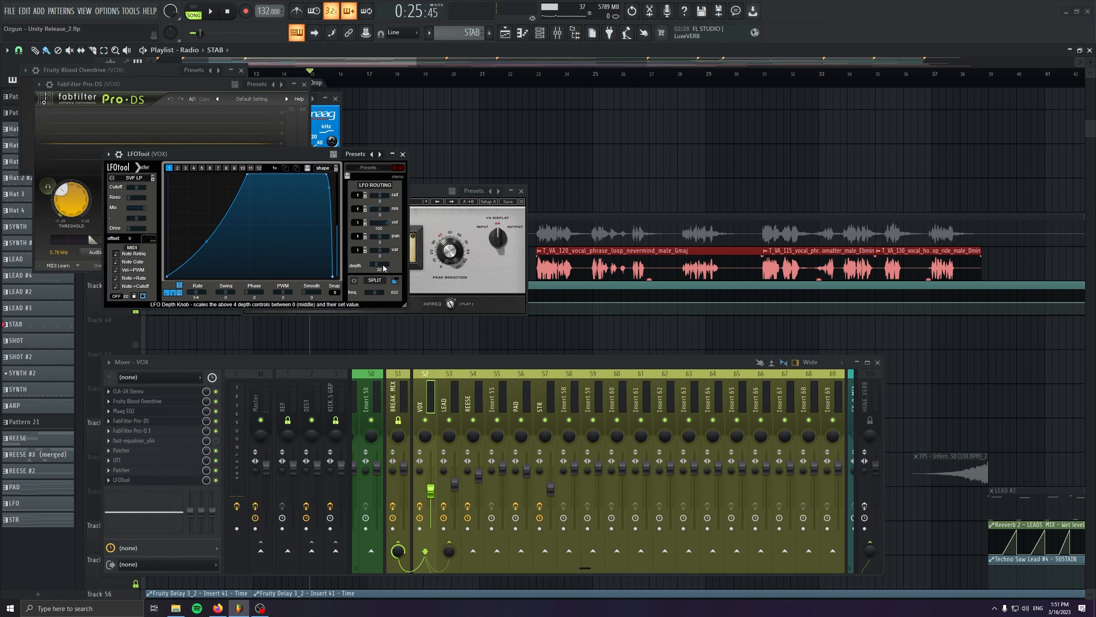
{"action": "left_click", "coordinate": [402, 156]}
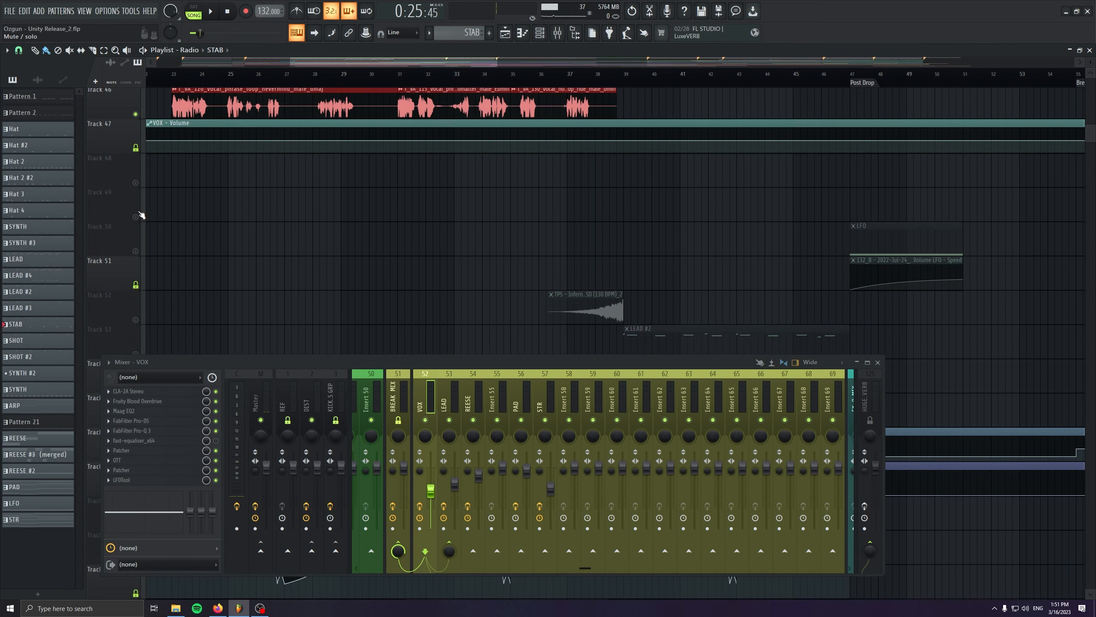
Take the vocal tracks out of solo, place the playhead near bar 36, and close the mixer.
{"action": "right_click", "coordinate": [138, 215]}
{"action": "right_click", "coordinate": [138, 214]}
{"action": "left_click_drag", "start_coordinate": [405, 243], "coordinate": [242, 224]}
{"action": "left_click", "coordinate": [374, 75]}
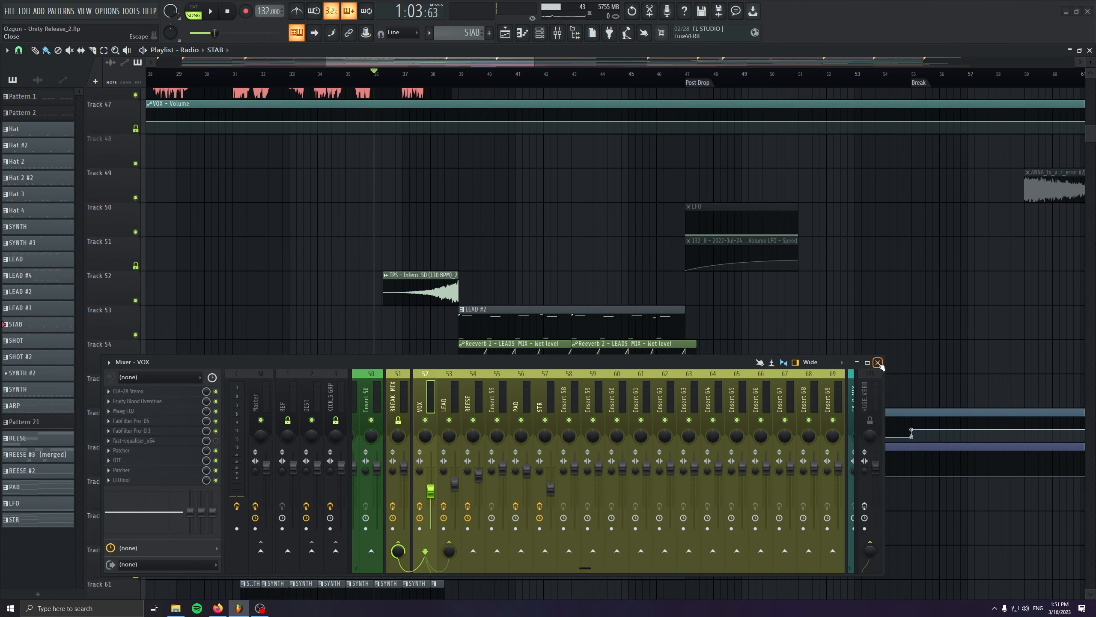
{"action": "left_click", "coordinate": [877, 362]}
Solo the LEAD #2 pattern on Track 53 and play the playlist from just before bar 39.
{"action": "right_click", "coordinate": [135, 335]}
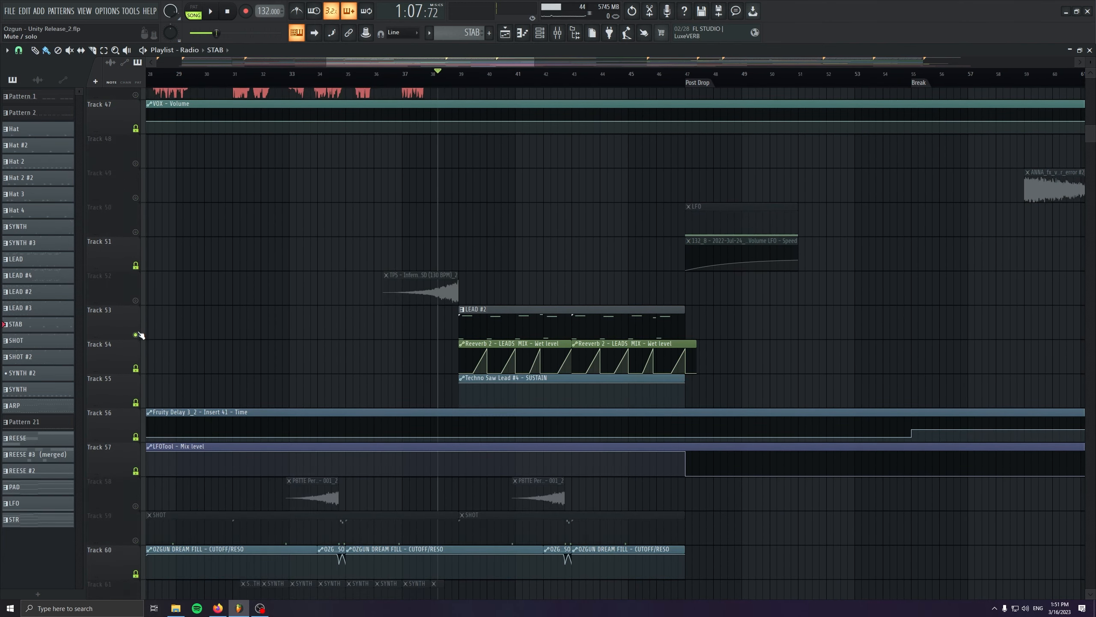
{"action": "scroll", "coordinate": [565, 322], "scroll_direction": "up", "scroll_amount": 4}
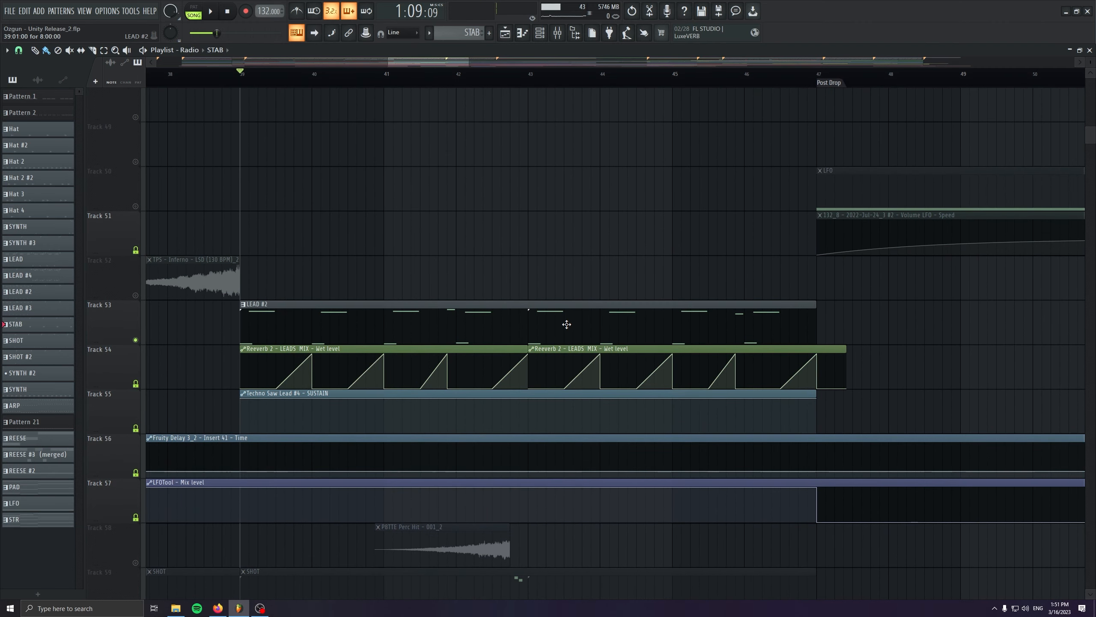
{"action": "scroll", "coordinate": [573, 211], "scroll_direction": "down", "scroll_amount": 2}
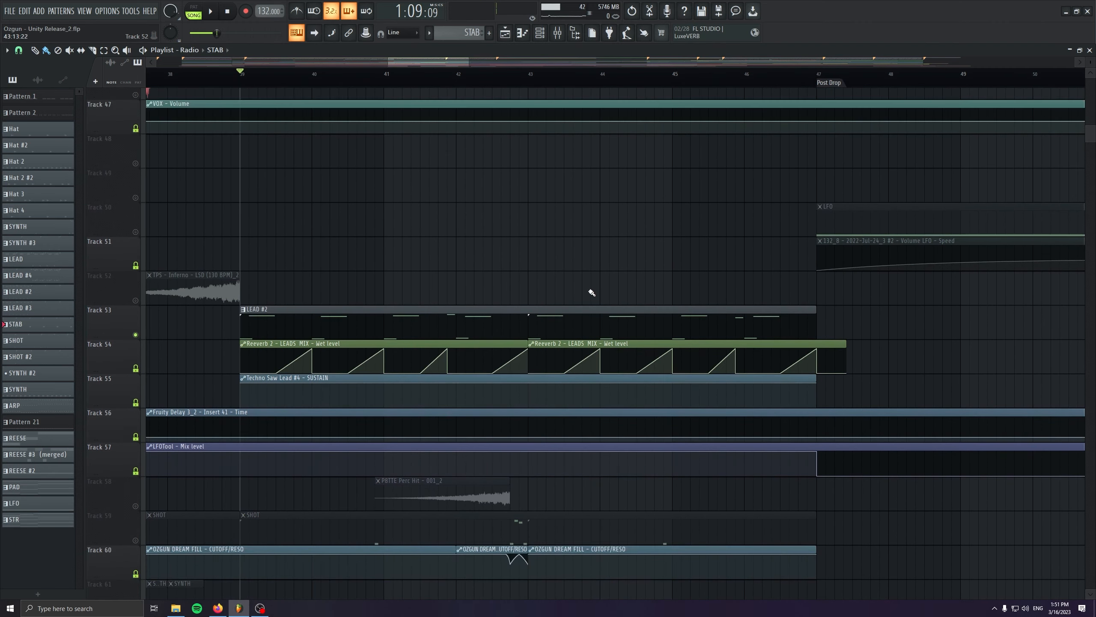
{"action": "key", "text": "space"}
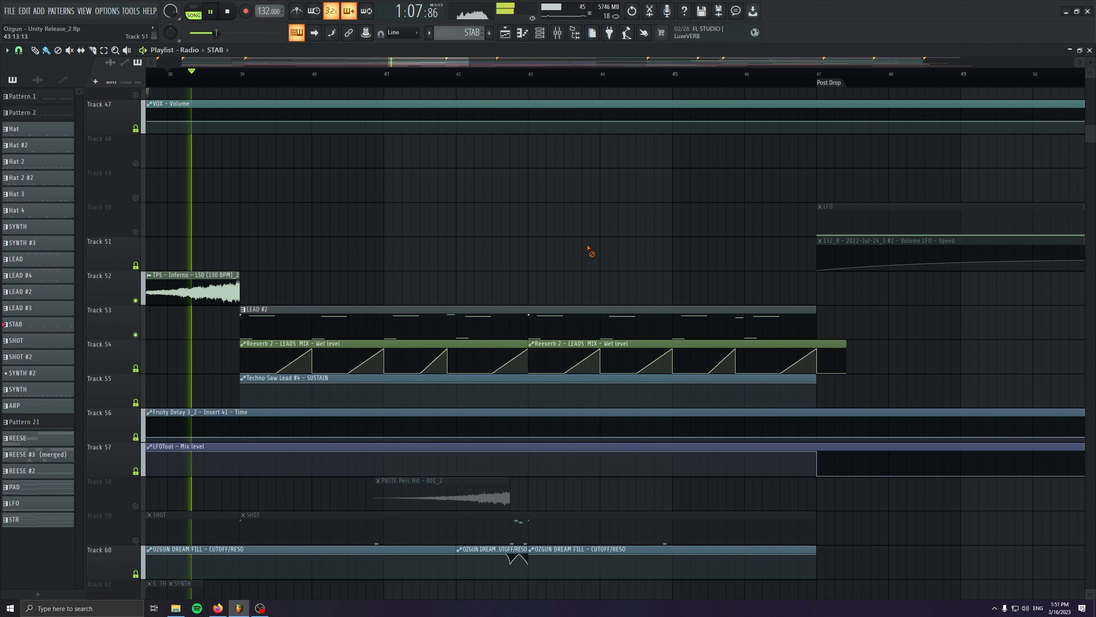
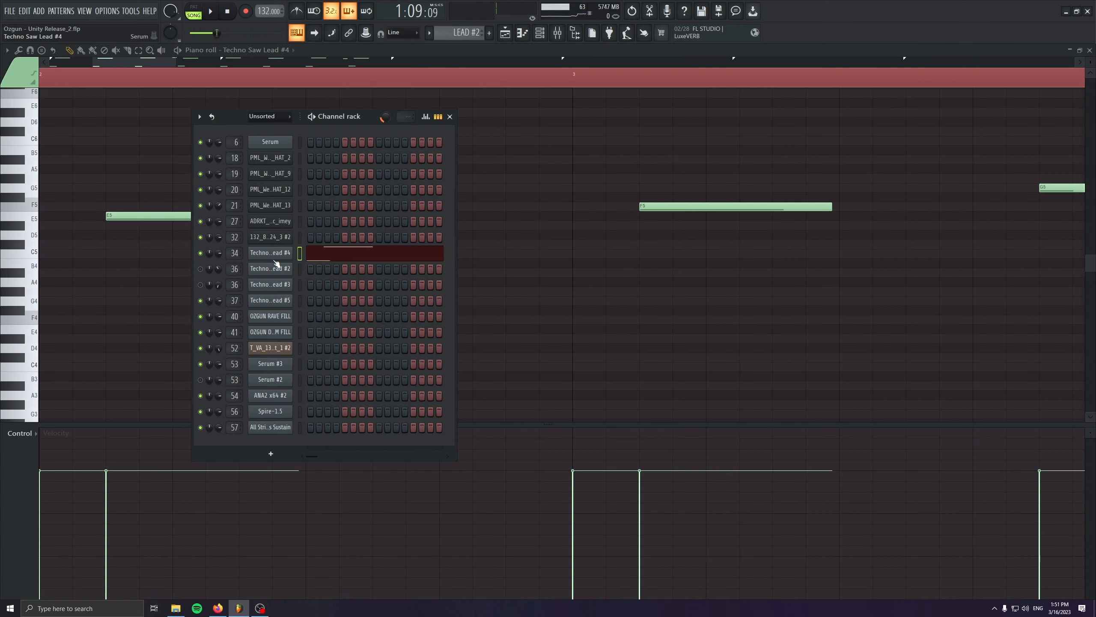
Show the Techno Saw Lead #4 Serum instrument and audition its LEAD [Future] 03 preset with several notes.
{"action": "left_click", "coordinate": [274, 257]}
{"action": "left_click_drag", "start_coordinate": [595, 246], "coordinate": [392, 192]}
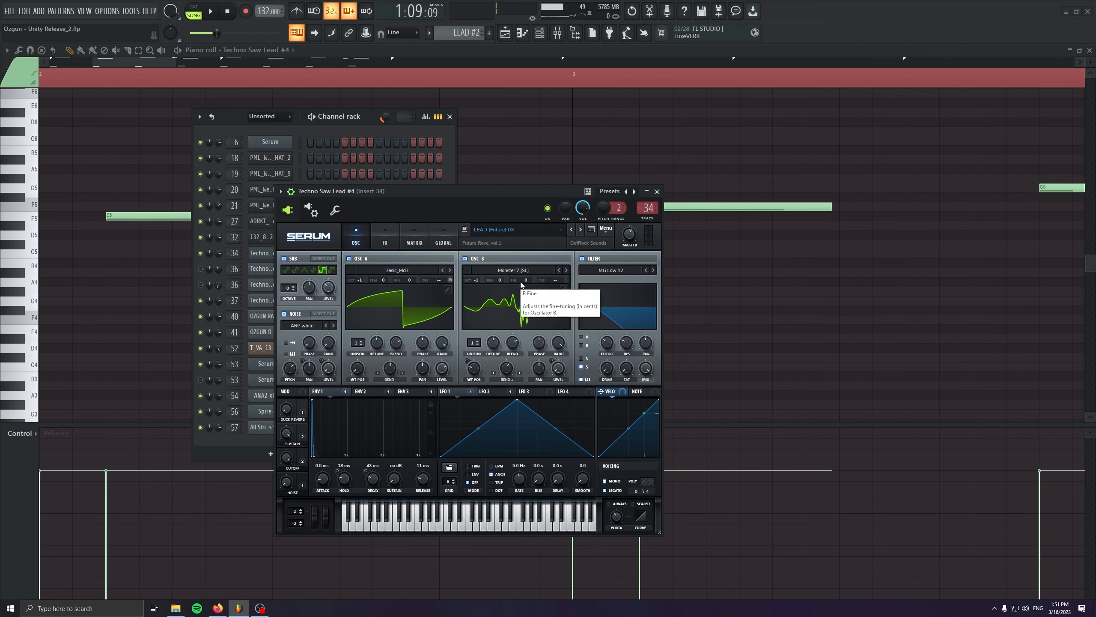
{"action": "key", "text": "v"}
{"action": "key", "text": "x"}
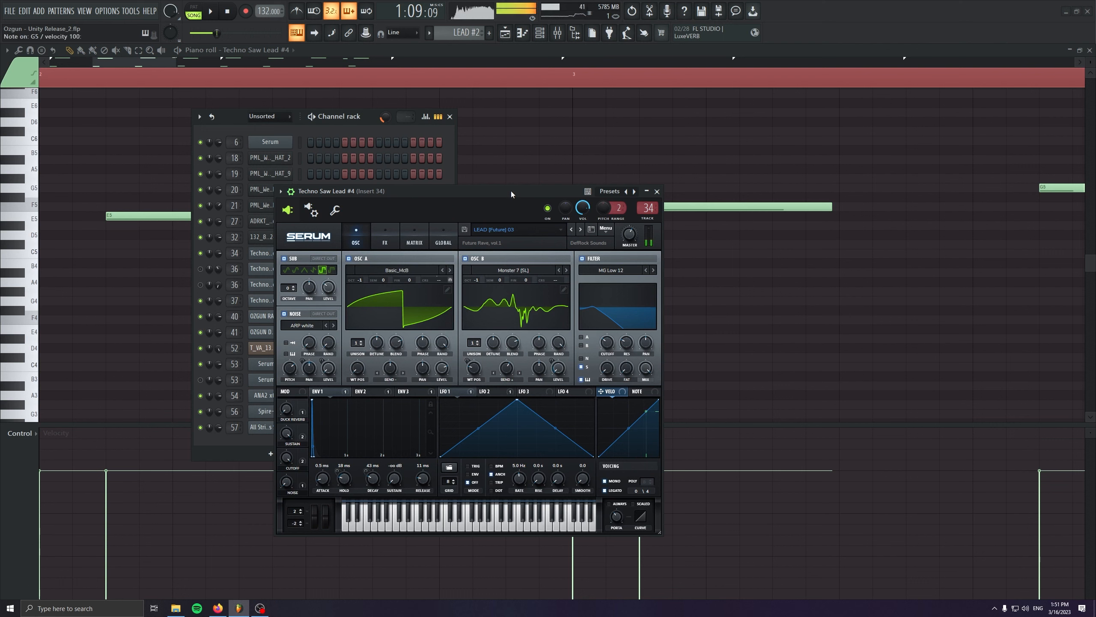
{"action": "key", "text": "w"}
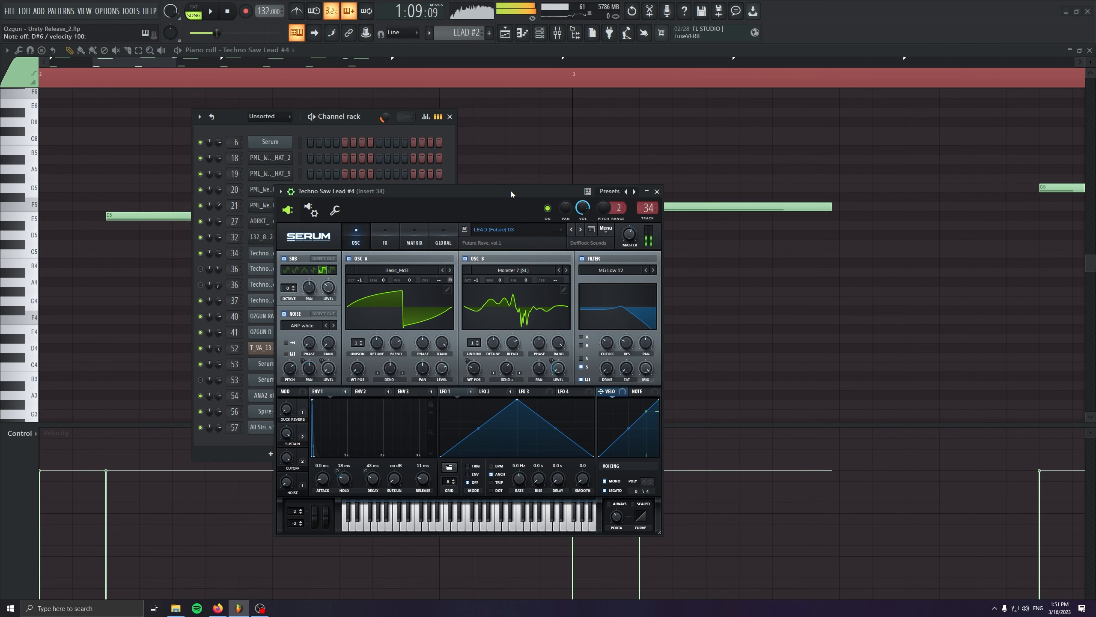
Bring up the mixer and locate Insert 34 and its LEADS MIX bus while auditioning more lead notes.
{"action": "left_click", "coordinate": [558, 34]}
{"action": "scroll", "coordinate": [440, 393], "scroll_direction": "up", "scroll_amount": 6}
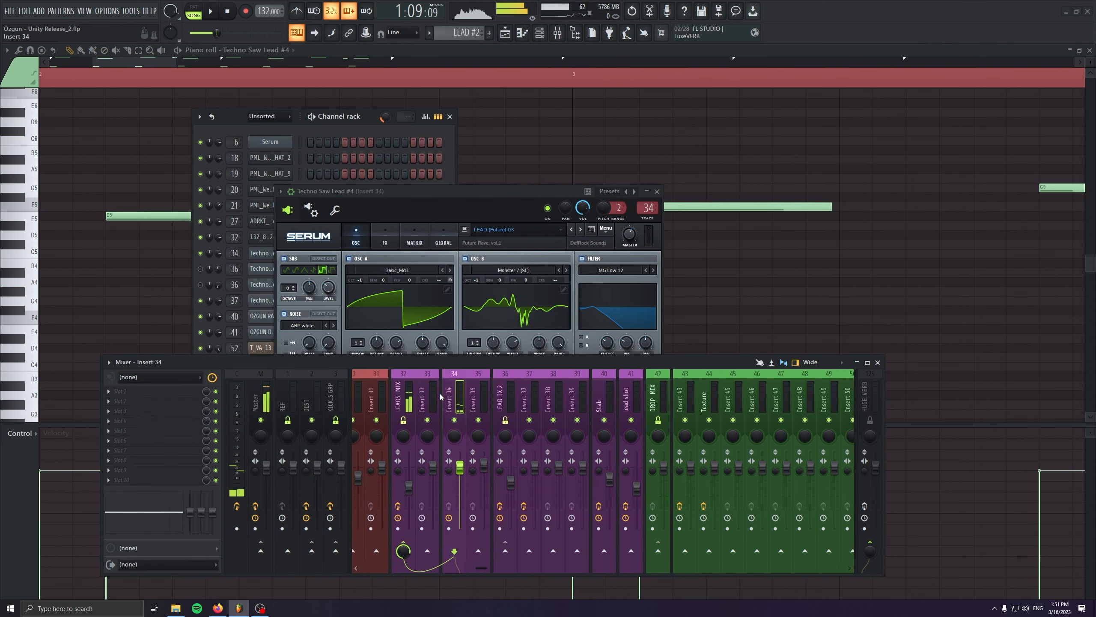
{"action": "key", "text": "j"}
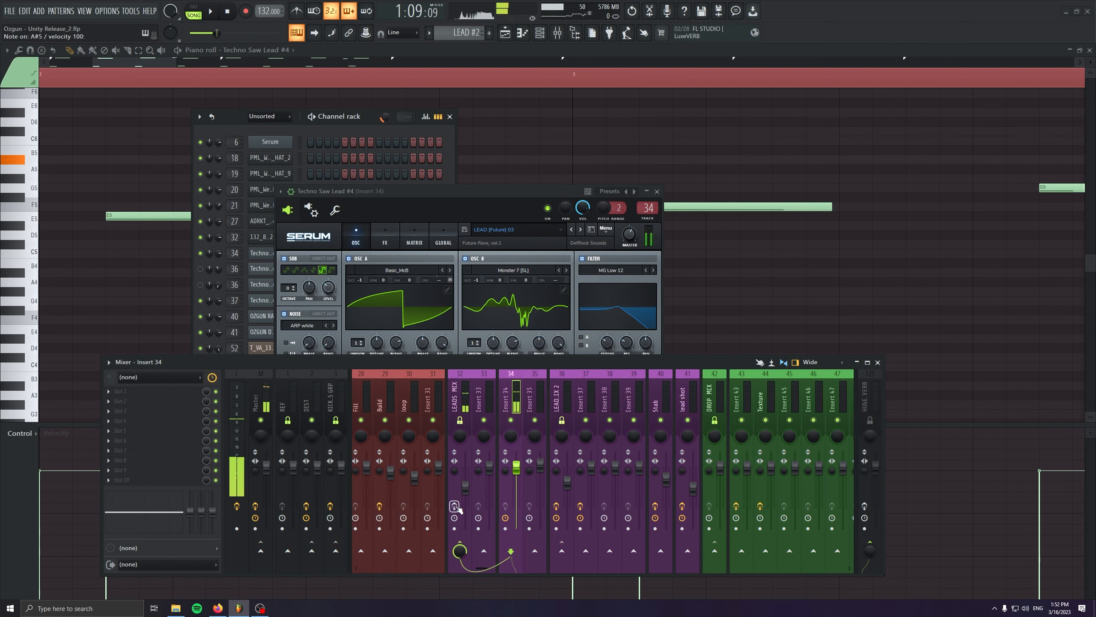
{"action": "key", "text": "v"}
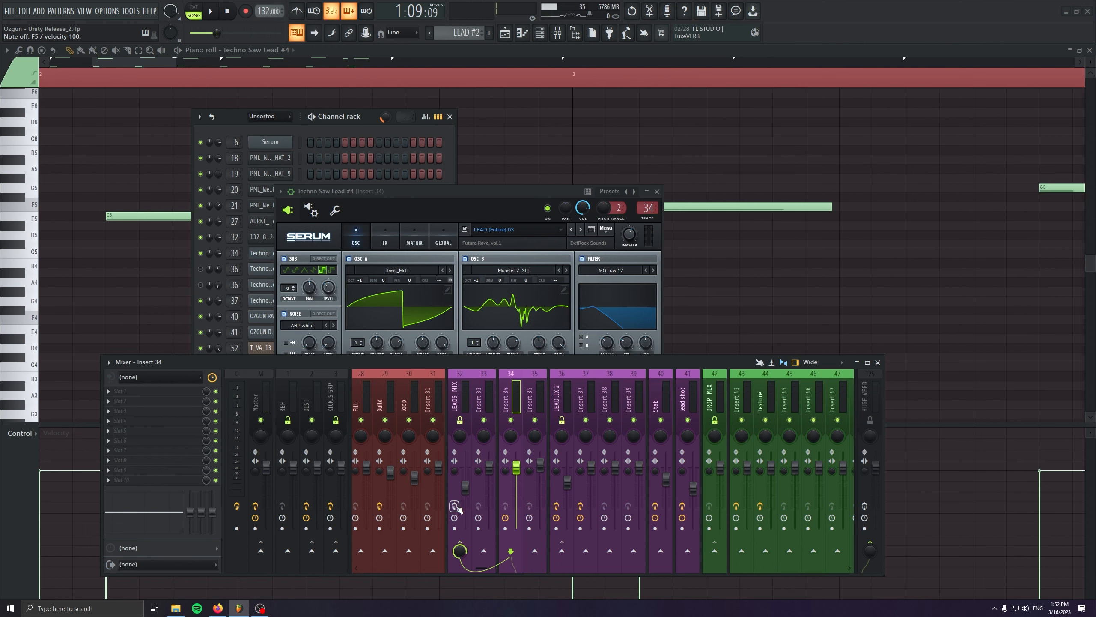
Close the Serum and channel rack windows, lower the mixer, and examine the LEAD #2 pattern's high and low notes.
{"action": "left_click", "coordinate": [657, 191]}
{"action": "left_click", "coordinate": [450, 116]}
{"action": "scroll", "coordinate": [362, 260], "scroll_direction": "left", "scroll_amount": 3}
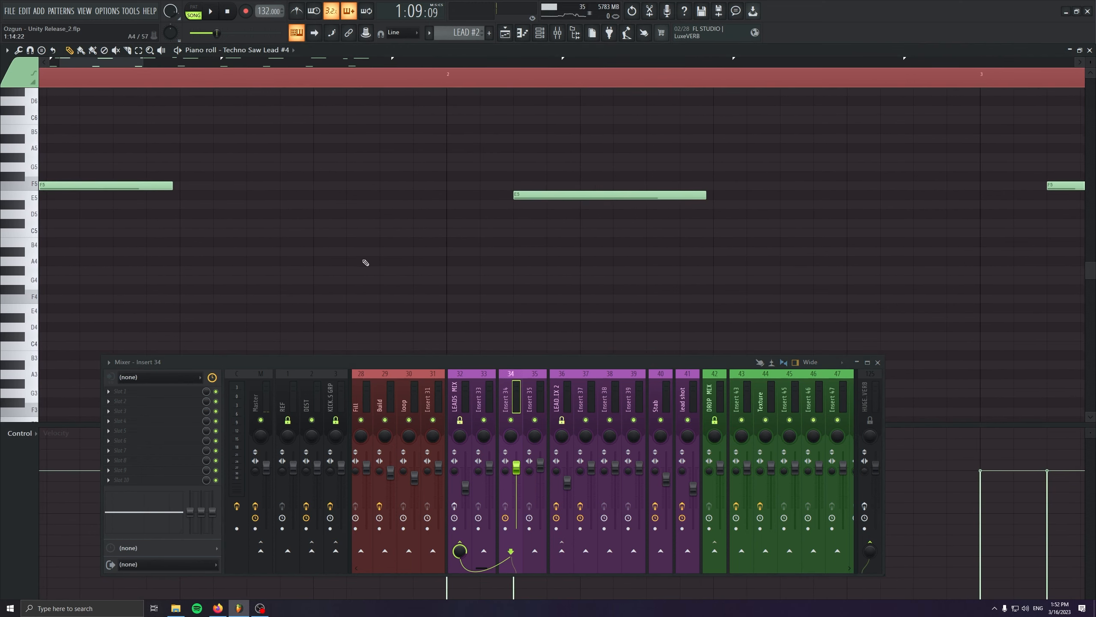
{"action": "scroll", "coordinate": [285, 277], "scroll_direction": "down", "scroll_amount": 8}
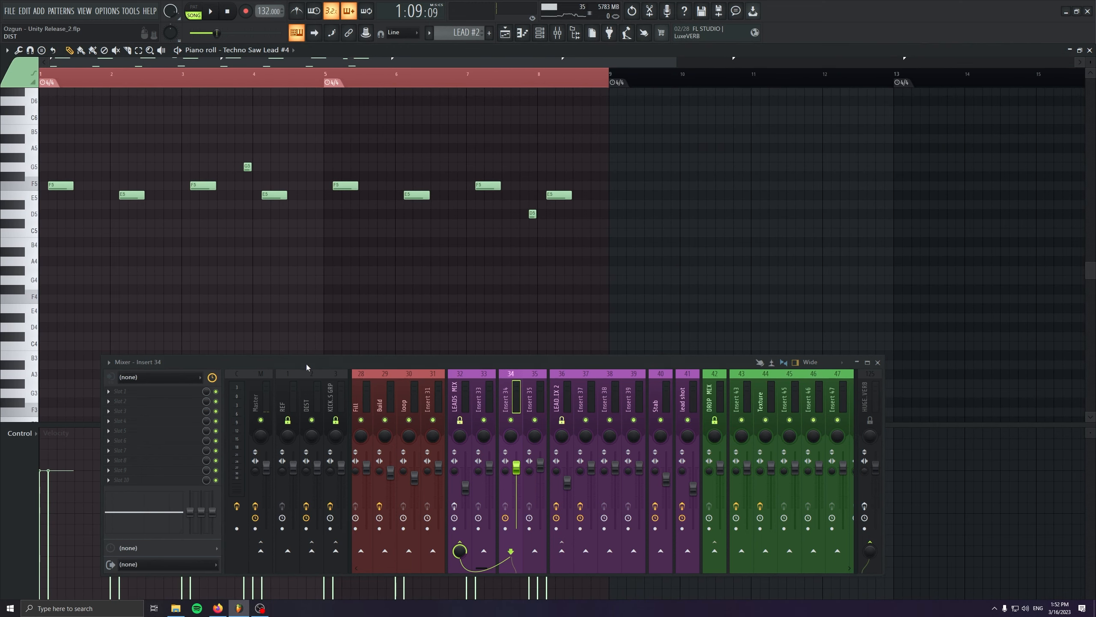
{"action": "left_click_drag", "start_coordinate": [306, 362], "coordinate": [311, 420]}
{"action": "scroll", "coordinate": [169, 277], "scroll_direction": "up", "scroll_amount": 5}
{"action": "scroll", "coordinate": [160, 274], "scroll_direction": "down", "scroll_amount": 13}
{"action": "scroll", "coordinate": [67, 252], "scroll_direction": "up", "scroll_amount": 4}
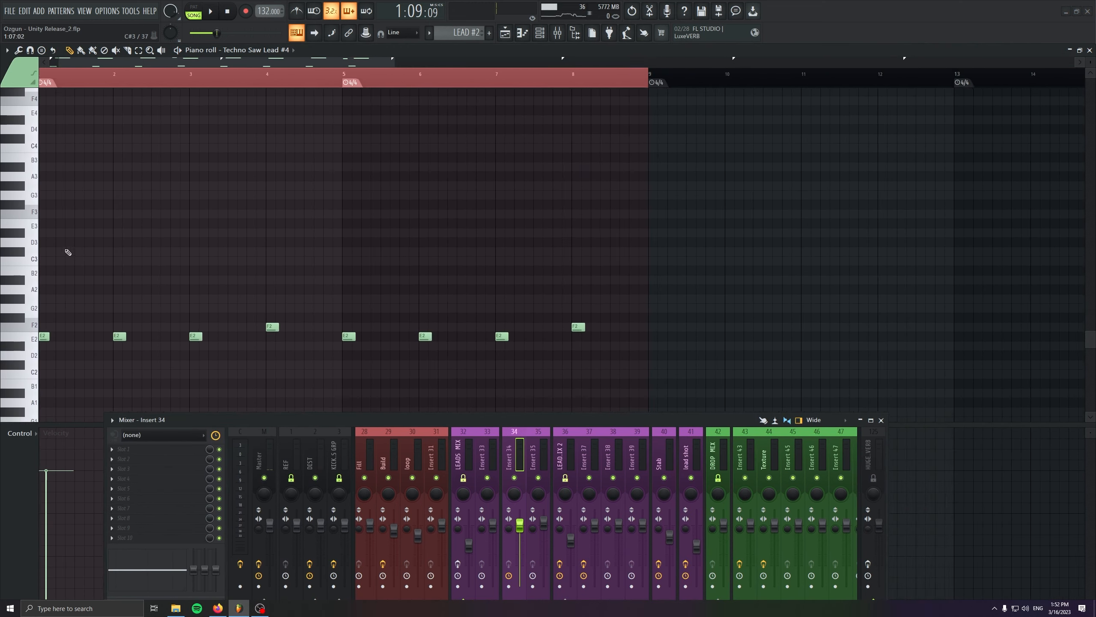
Select the first low E2 note at the start of the Techno Saw Lead #4 pattern.
{"action": "scroll", "coordinate": [628, 287], "scroll_direction": "up", "scroll_amount": 3}
{"action": "scroll", "coordinate": [166, 238], "scroll_direction": "down", "scroll_amount": 10}
{"action": "scroll", "coordinate": [166, 238], "scroll_direction": "up", "scroll_amount": 8}
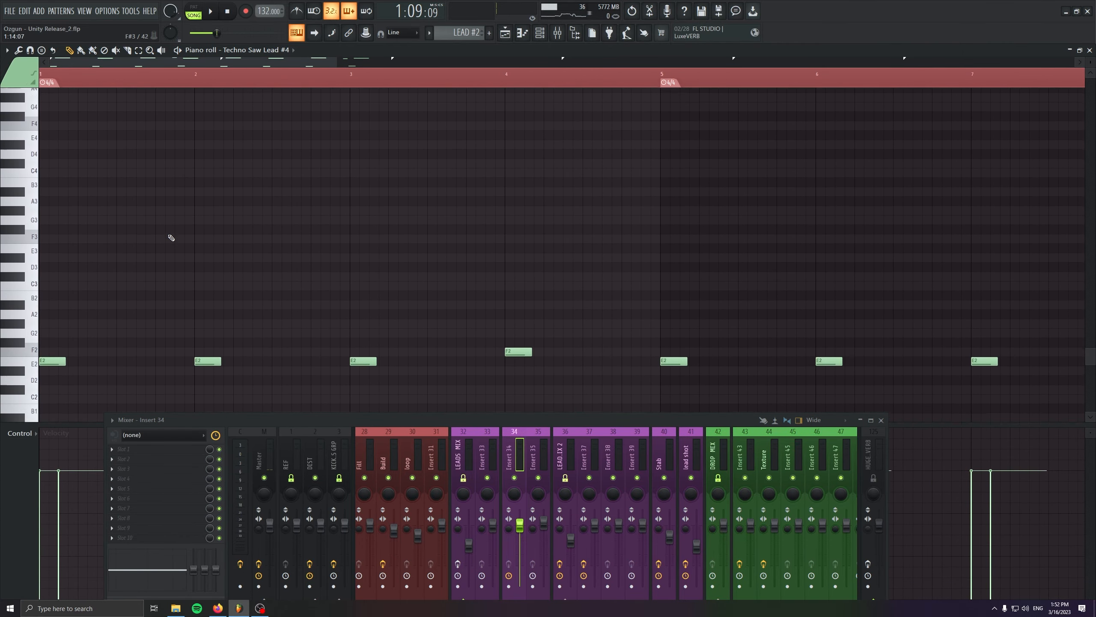
{"action": "scroll", "coordinate": [73, 264], "scroll_direction": "down", "scroll_amount": 3}
{"action": "left_click_drag", "start_coordinate": [70, 370], "coordinate": [2, 405]}
{"action": "scroll", "coordinate": [326, 180], "scroll_direction": "up", "scroll_amount": 2}
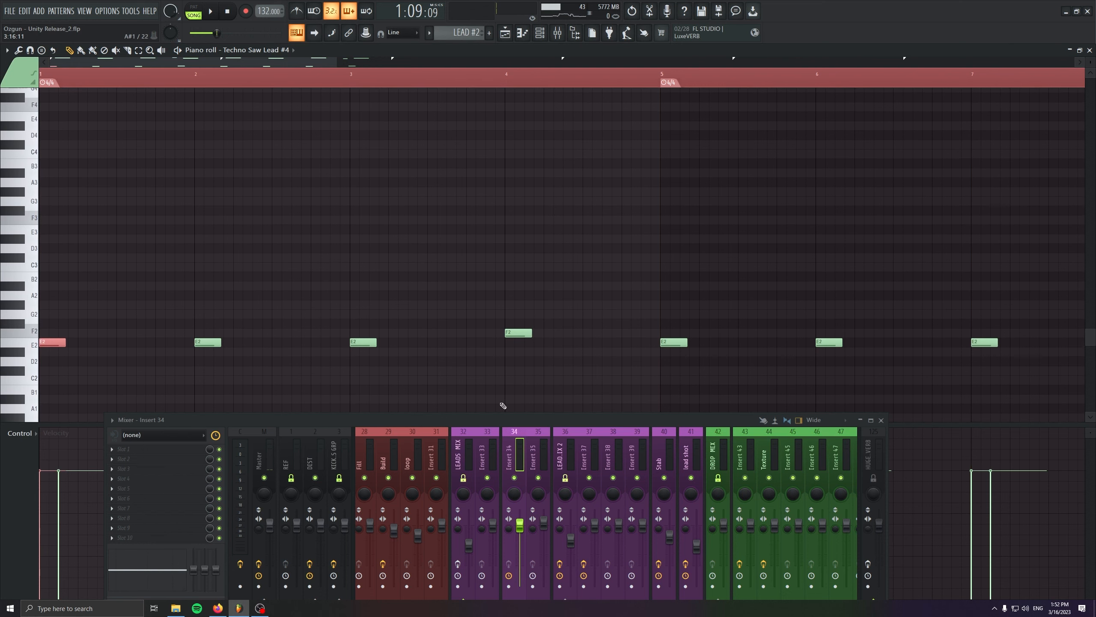
Move the mixer clear of the notes, fit both lead note rows in view, and play the pattern from its start.
{"action": "left_click_drag", "start_coordinate": [500, 420], "coordinate": [536, 518]}
{"action": "scroll", "coordinate": [398, 338], "scroll_direction": "up", "scroll_amount": 4}
{"action": "scroll", "coordinate": [132, 294], "scroll_direction": "down", "scroll_amount": 3}
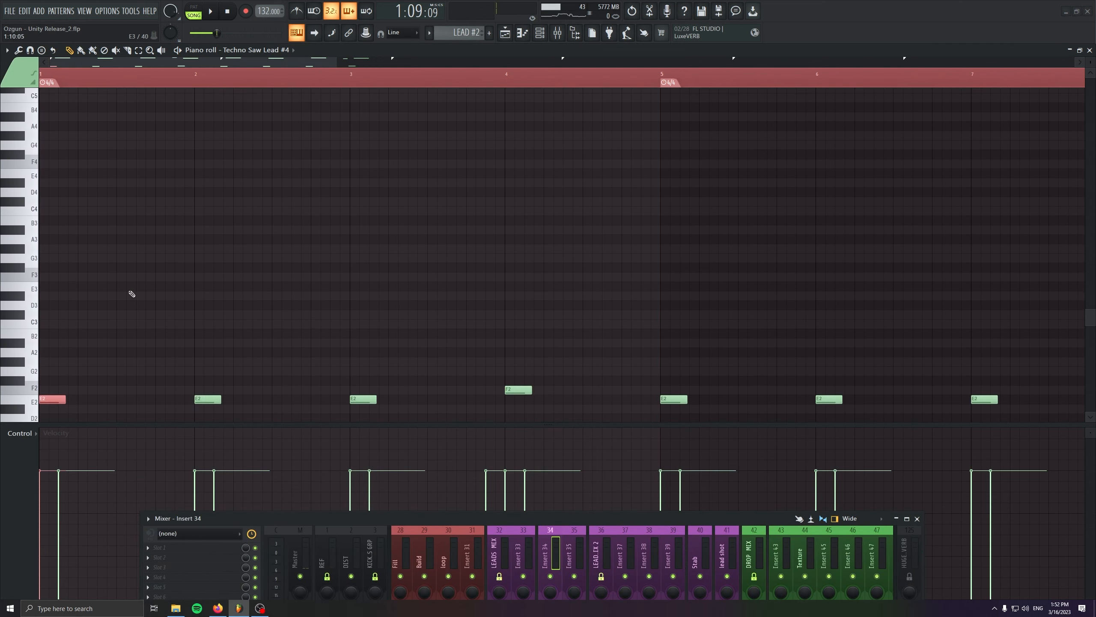
{"action": "scroll", "coordinate": [270, 240], "scroll_direction": "down", "scroll_amount": 4}
{"action": "key", "text": "space"}
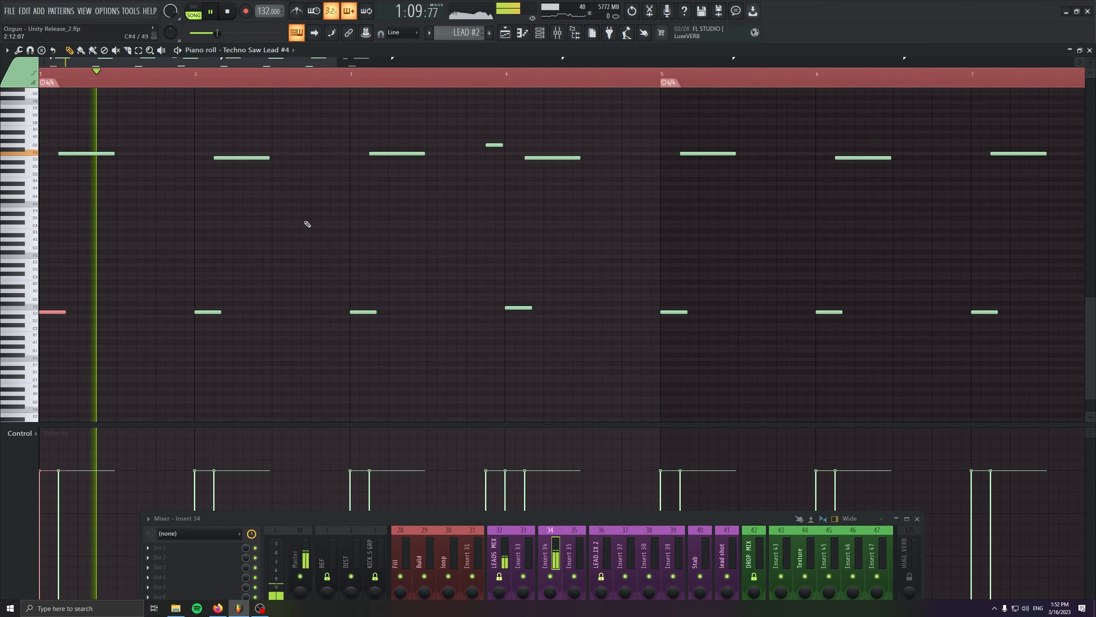
Raise the mixer fully into view over the piano roll and stop playback.
{"action": "left_click_drag", "start_coordinate": [505, 519], "coordinate": [474, 228]}
{"action": "key", "text": "space"}
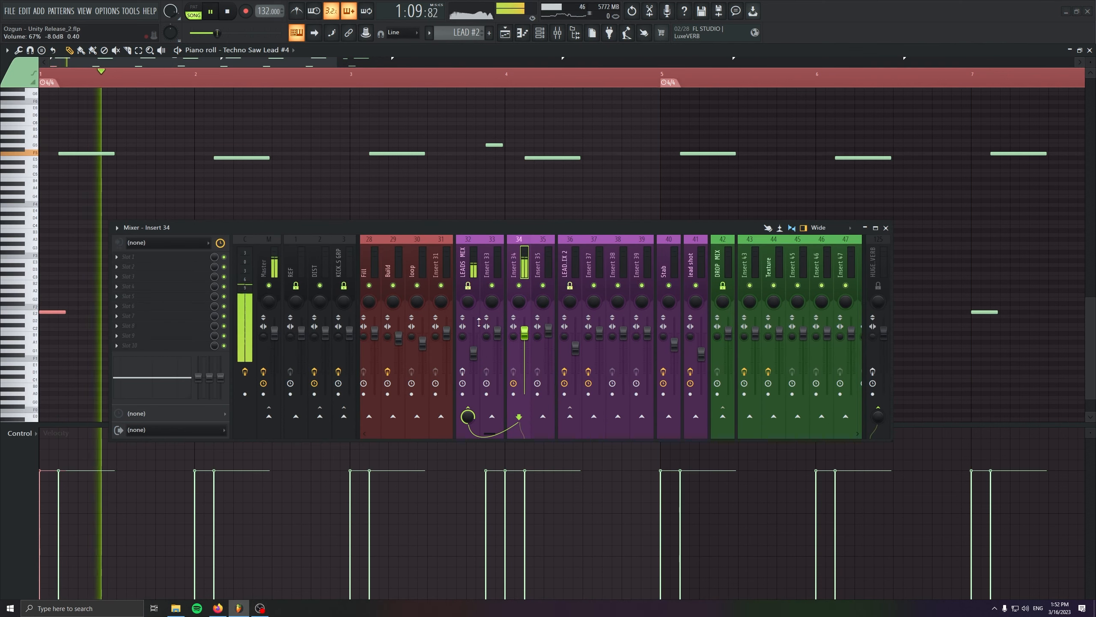
{"action": "key", "text": "space"}
Inspect the DST and Thickify effects on the LEADS MIX insert, moving the DST window higher.
{"action": "left_click", "coordinate": [466, 268]}
{"action": "left_click", "coordinate": [132, 257]}
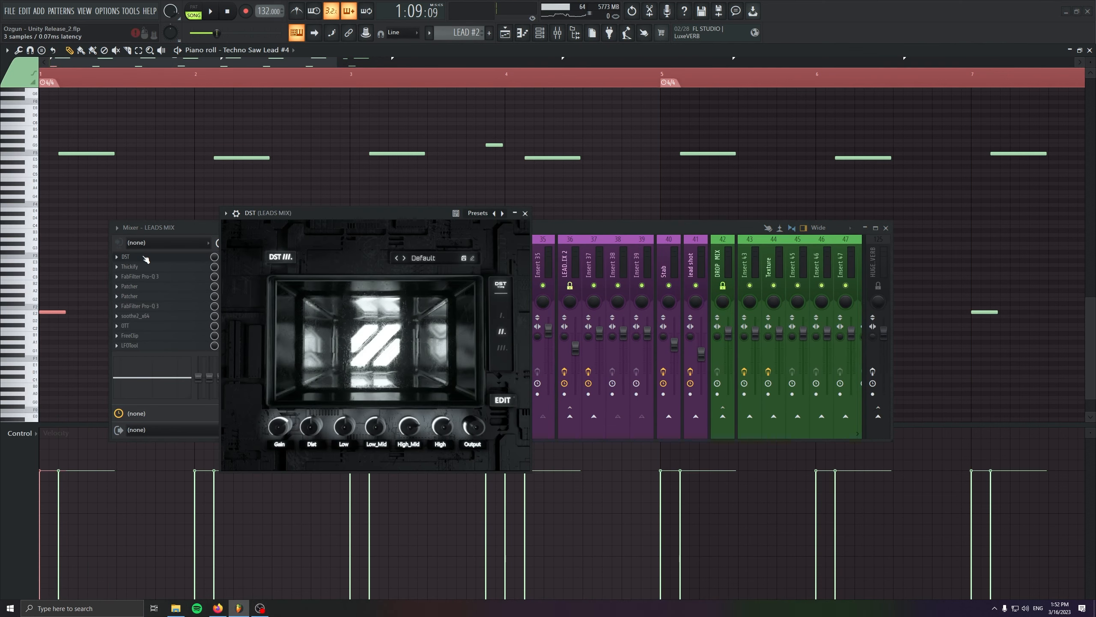
{"action": "left_click", "coordinate": [146, 259]}
{"action": "left_click", "coordinate": [150, 267]}
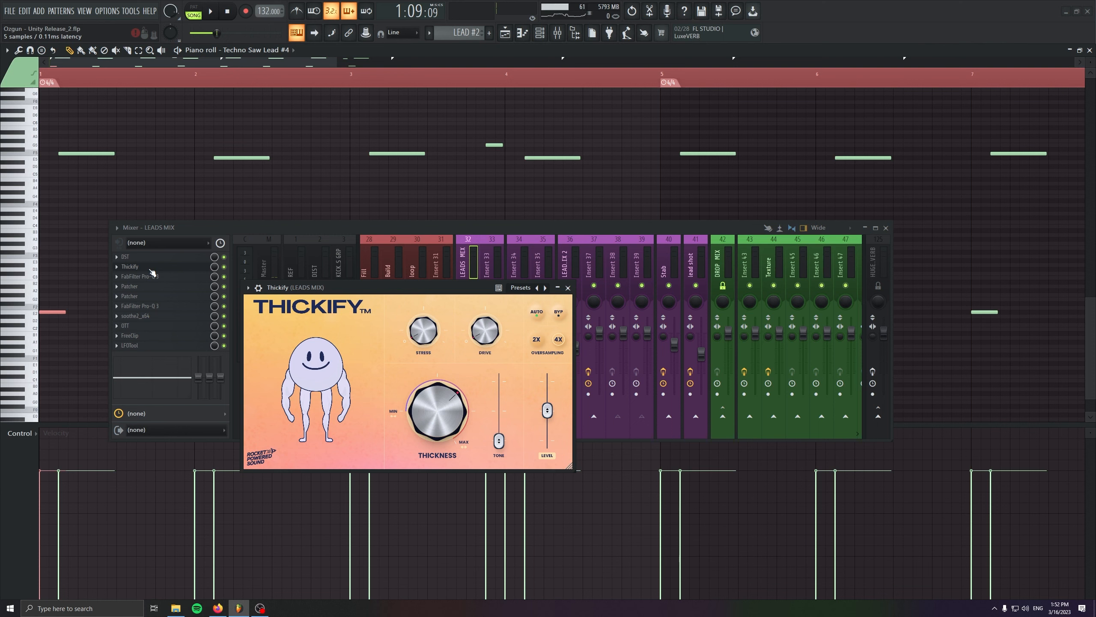
{"action": "left_click", "coordinate": [150, 269]}
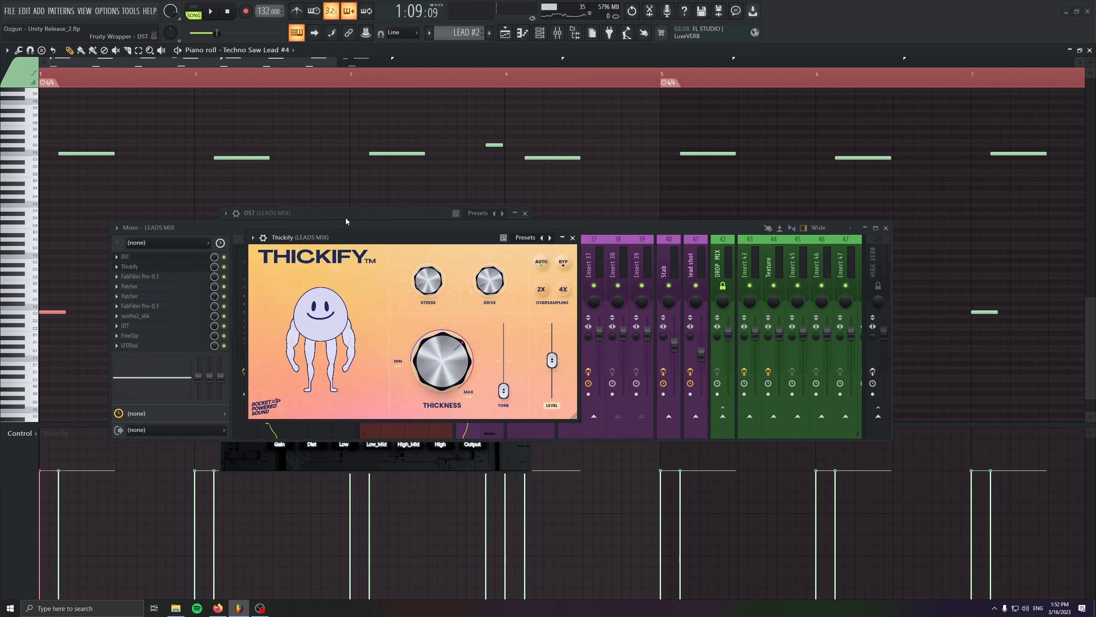
{"action": "left_click_drag", "start_coordinate": [344, 217], "coordinate": [362, 175]}
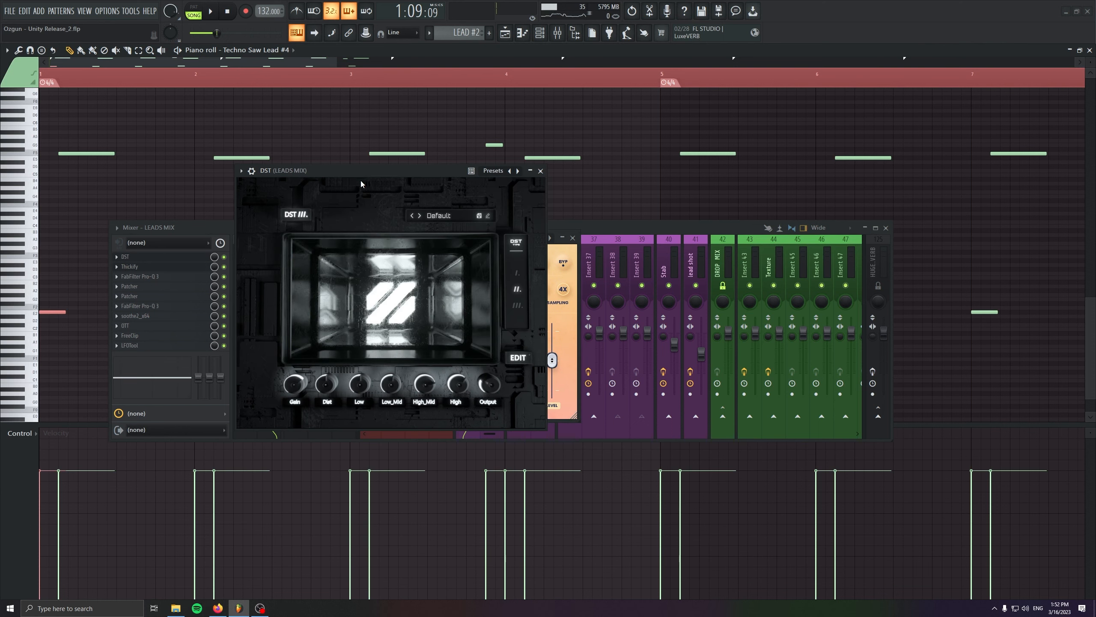
Review the DST and Thickify effects on the LEADS MIX channel.
{"action": "left_click", "coordinate": [562, 256]}
{"action": "left_click_drag", "start_coordinate": [470, 239], "coordinate": [700, 211]}
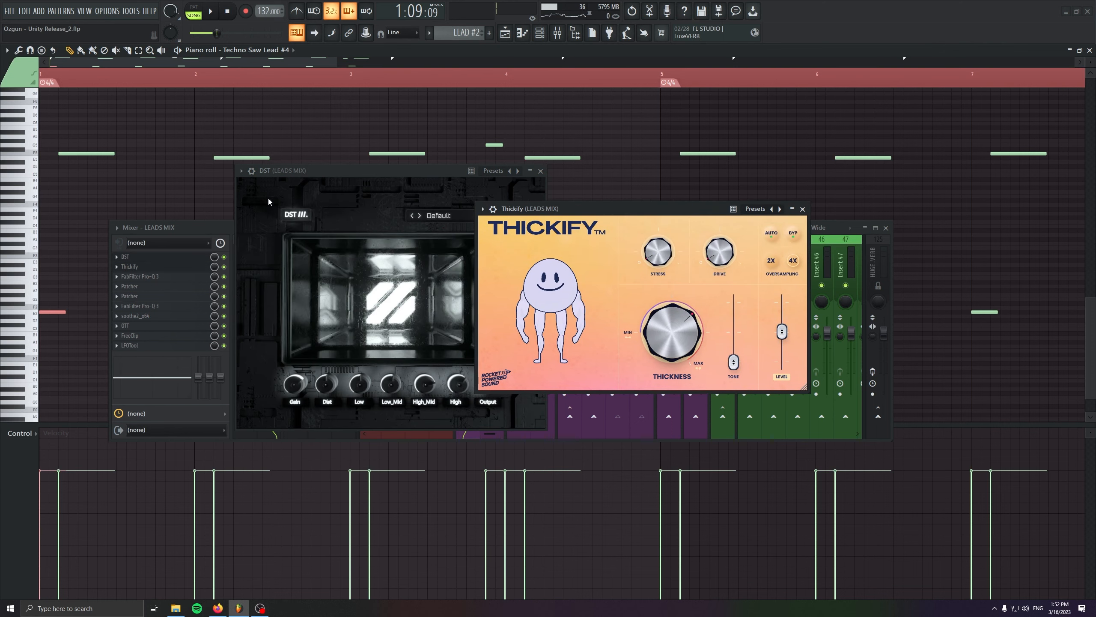
{"action": "left_click", "coordinate": [541, 171]}
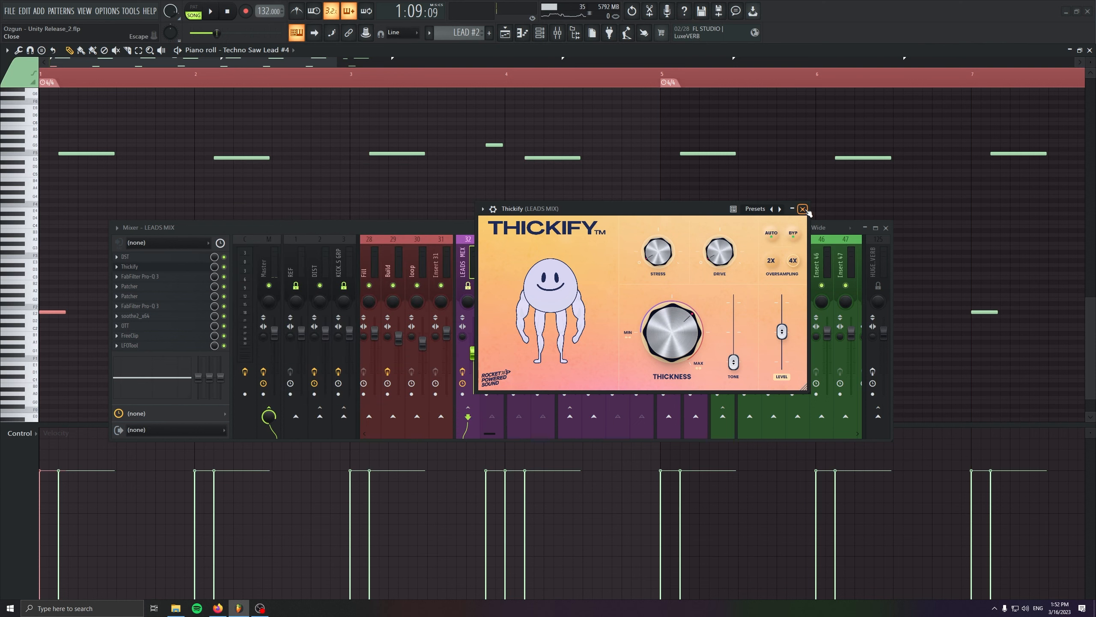
{"action": "key", "text": "Escape"}
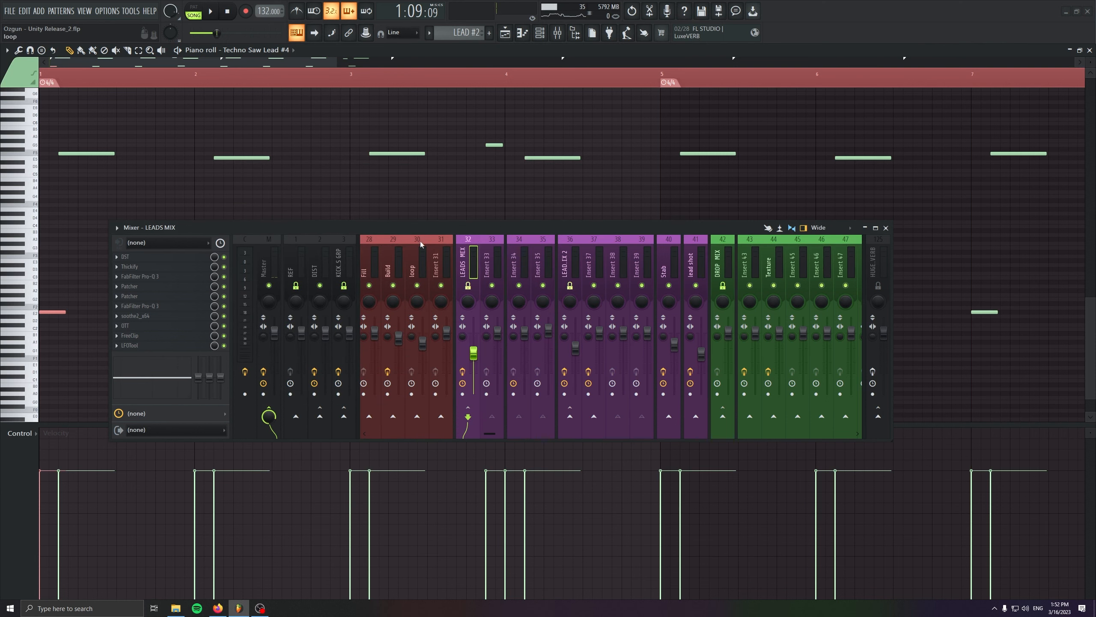
{"action": "left_click", "coordinate": [160, 258]}
{"action": "left_click", "coordinate": [160, 267]}
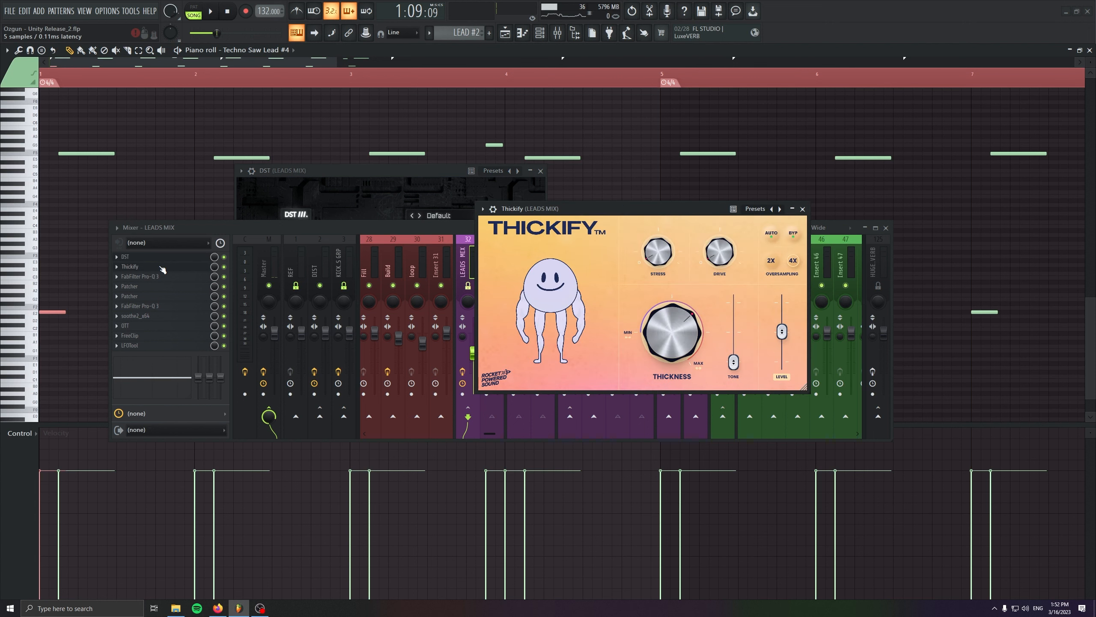
{"action": "key", "text": "Escape"}
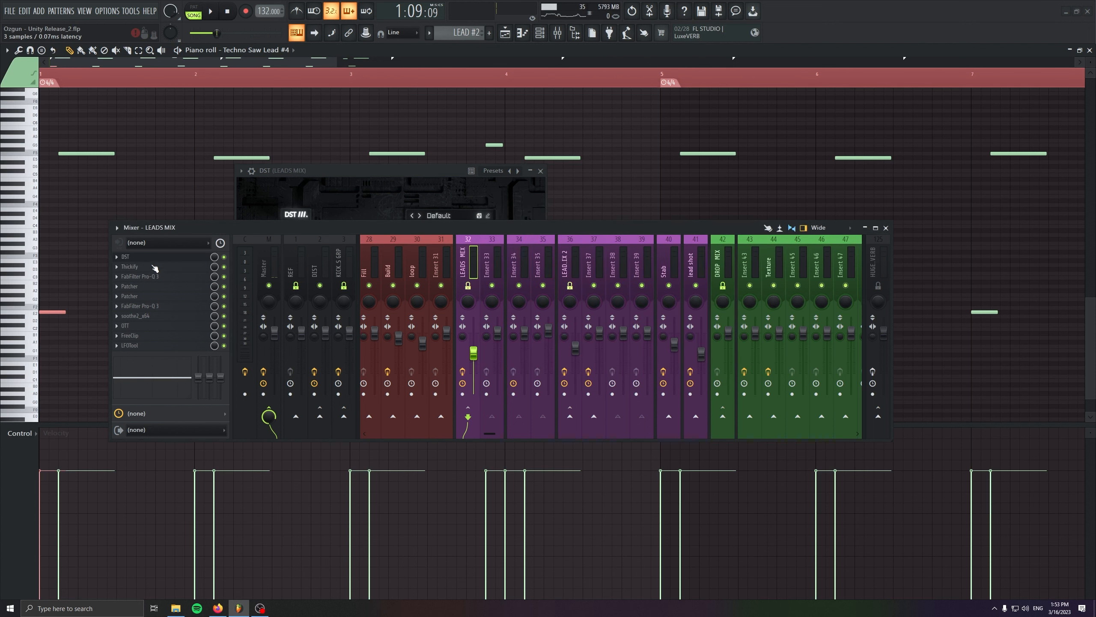
Inspect both FabFilter Pro-Q 3 equalizers and the Patcher effects on LEADS MIX, playing the song briefly to view the spectrum.
{"action": "left_click", "coordinate": [164, 276]}
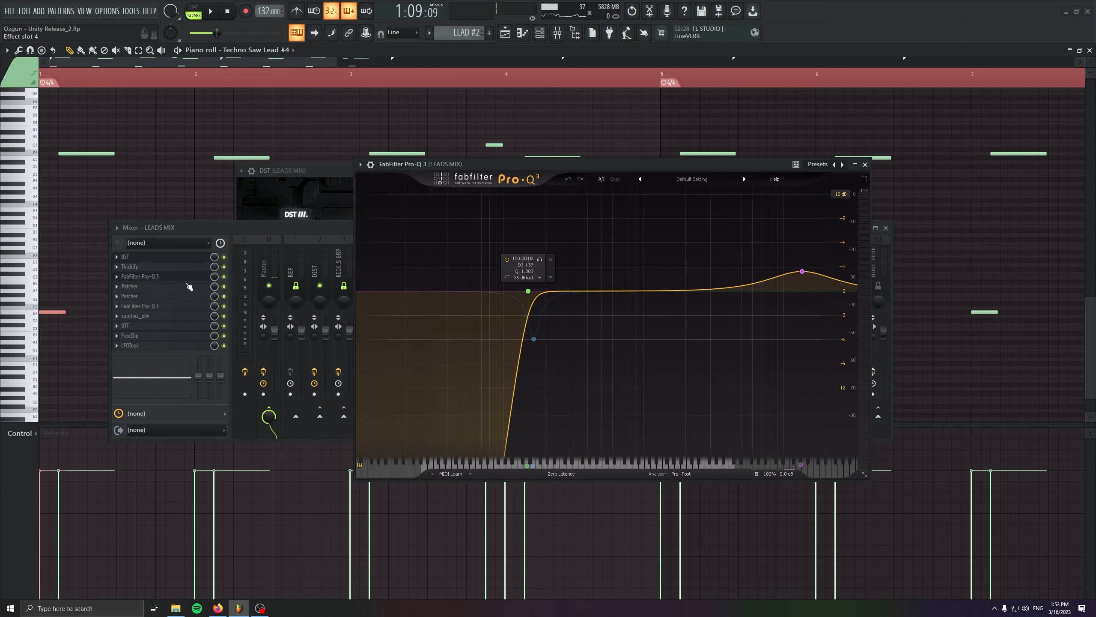
{"action": "left_click", "coordinate": [188, 286]}
{"action": "left_click", "coordinate": [158, 298]}
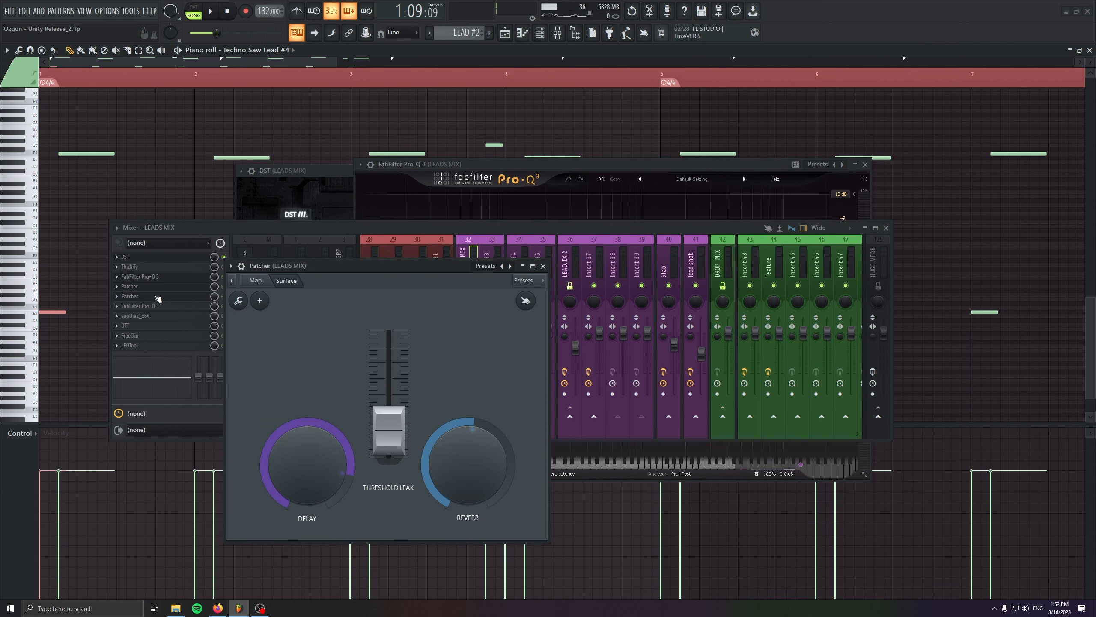
{"action": "left_click", "coordinate": [168, 306]}
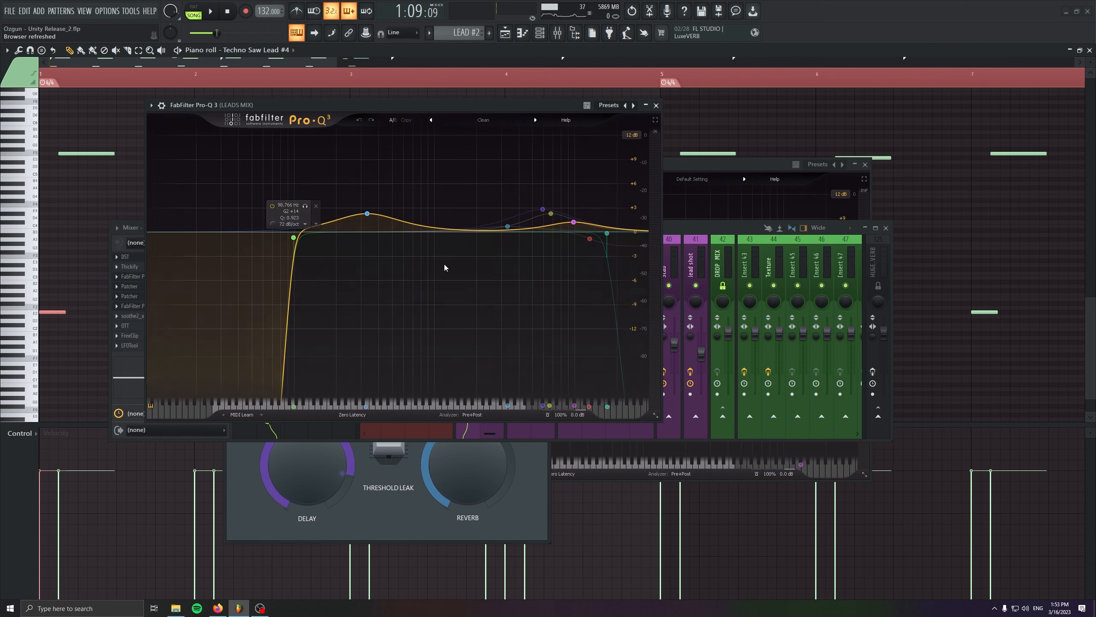
{"action": "key", "text": "space"}
{"action": "key", "text": "space"}
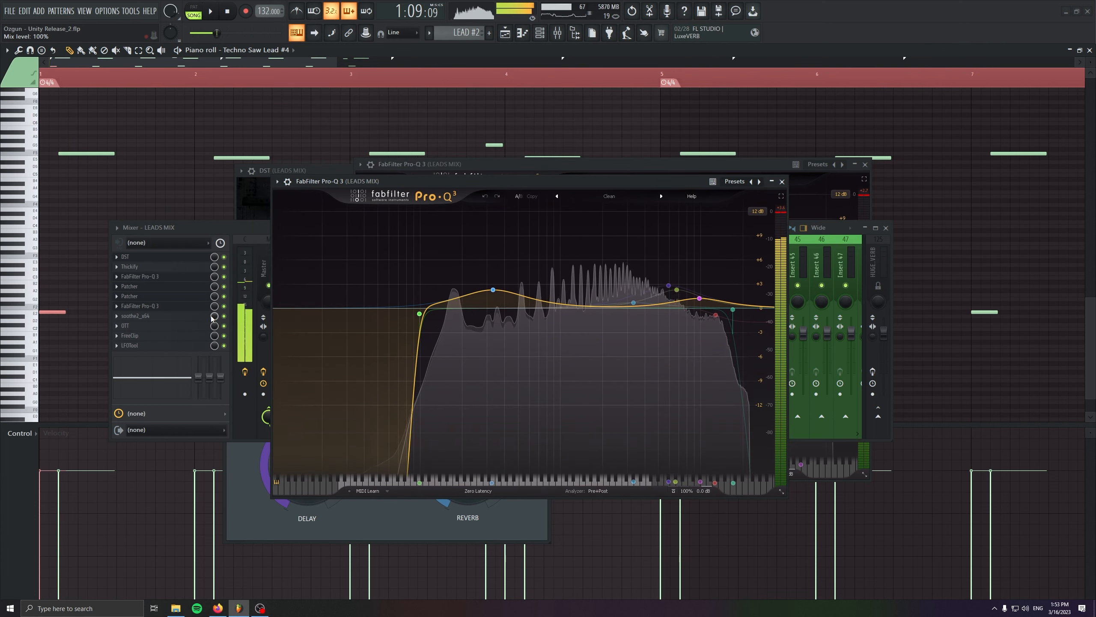
Review the soothe2, FreeClip and LFOTool effects on the LEADS MIX channel.
{"action": "left_click", "coordinate": [186, 316]}
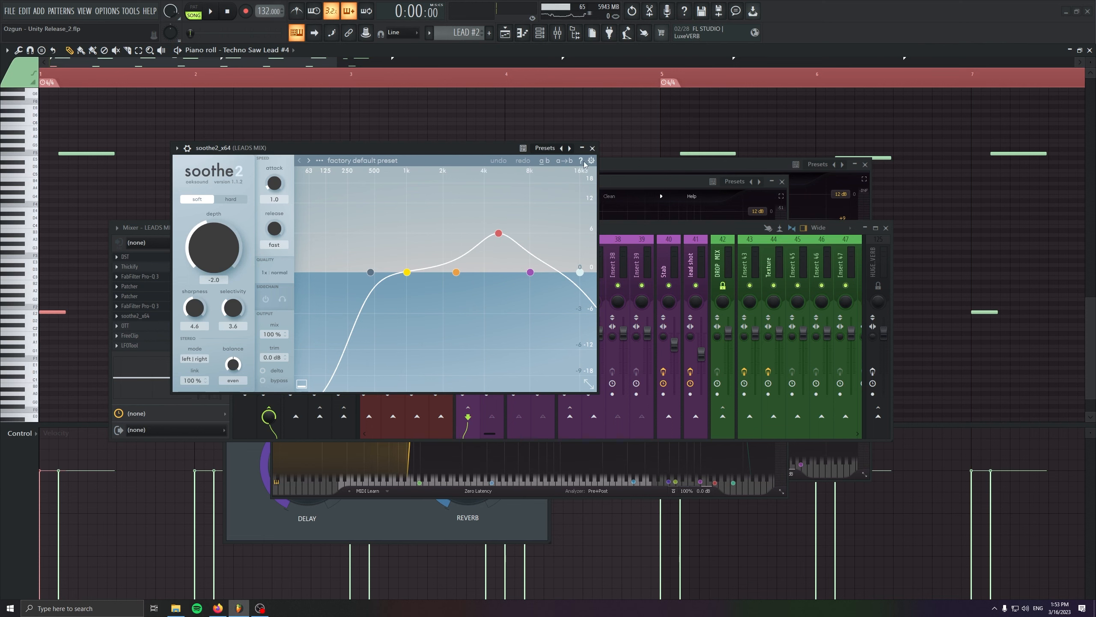
{"action": "left_click", "coordinate": [592, 148]}
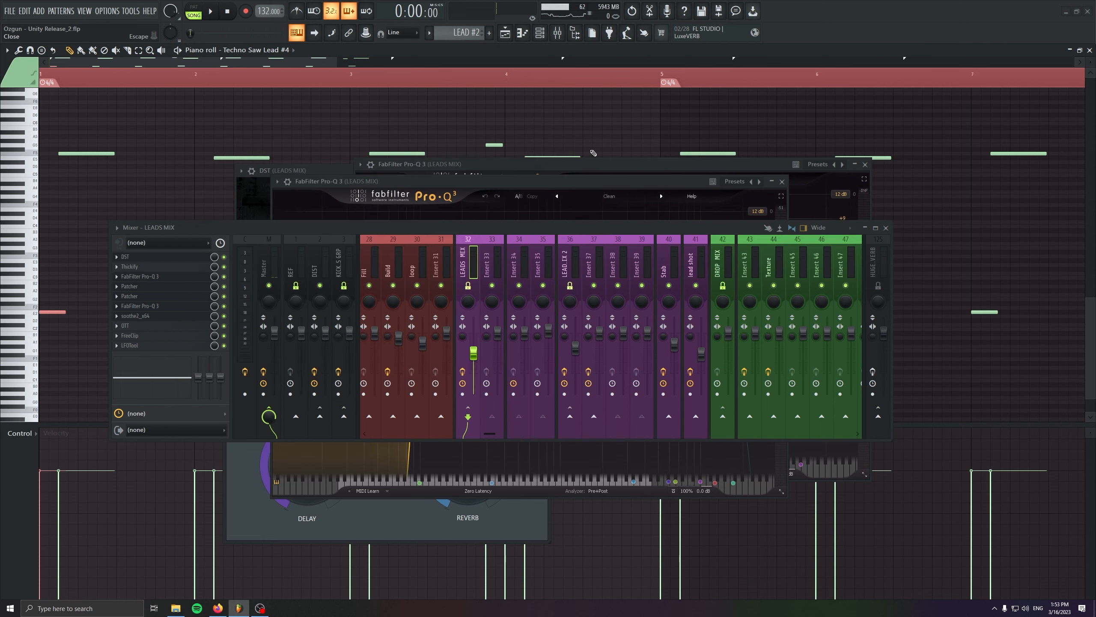
{"action": "left_click", "coordinate": [139, 335]}
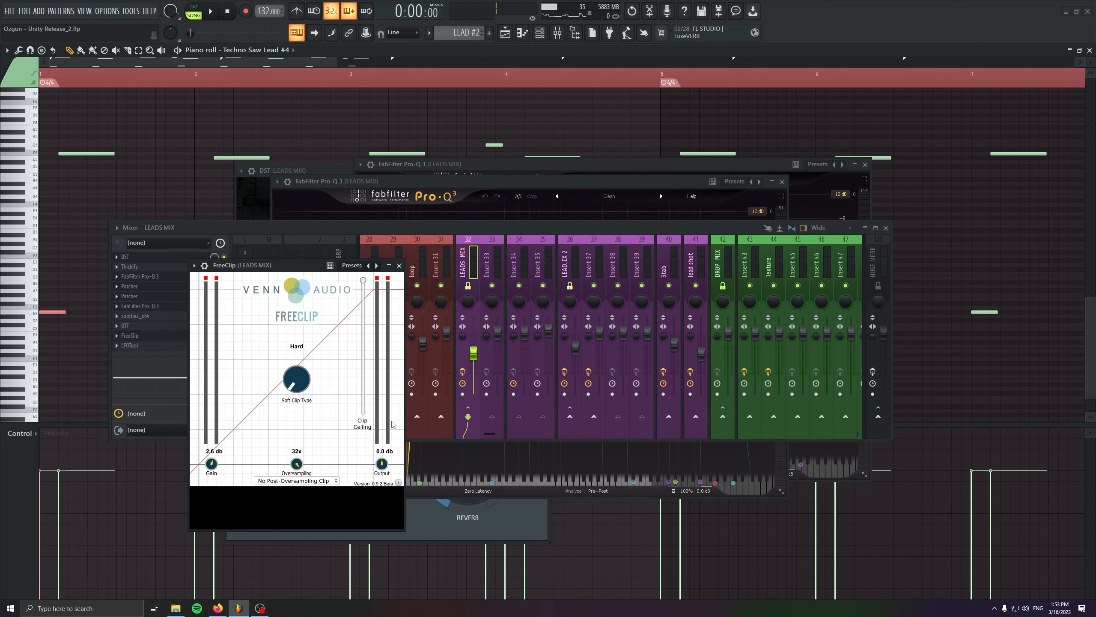
{"action": "left_click", "coordinate": [166, 347]}
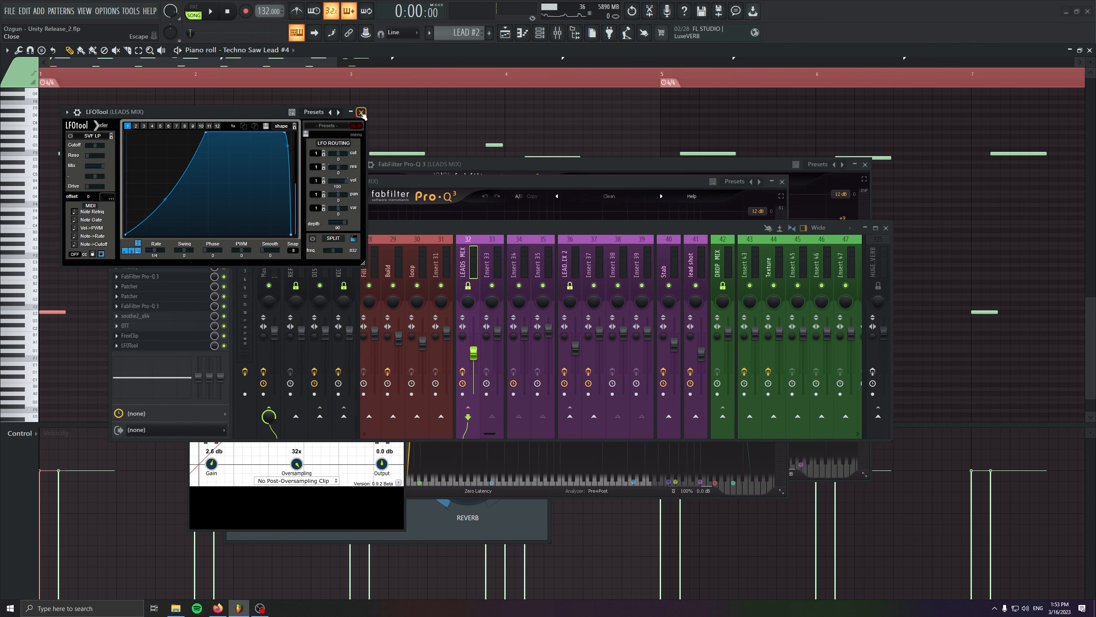
{"action": "left_click", "coordinate": [361, 112]}
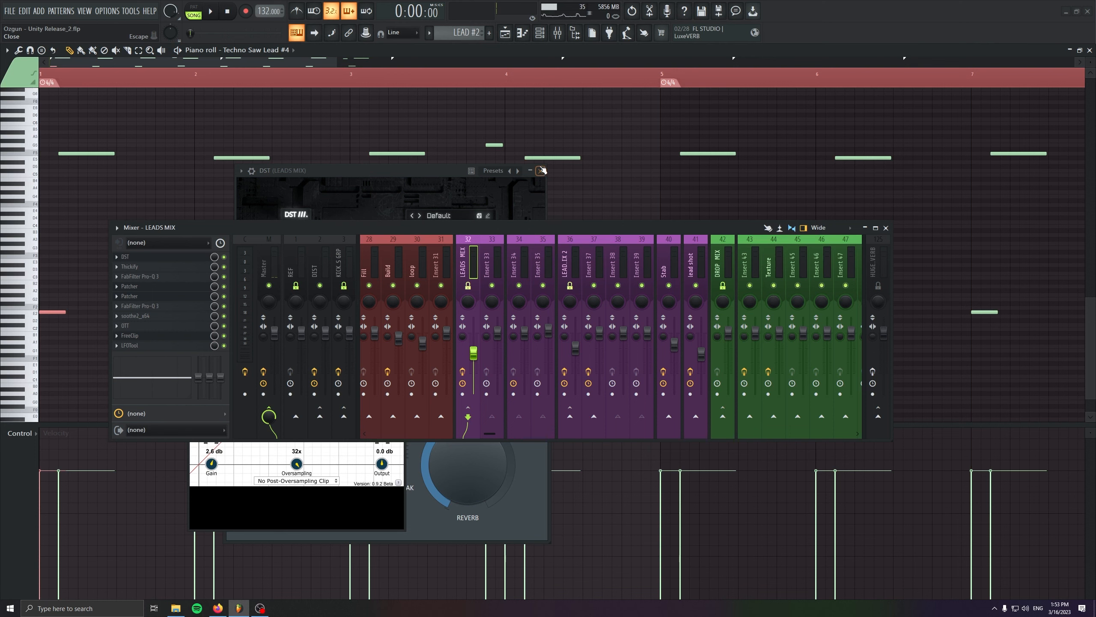
Close the remaining LEADS MIX effect windows, the piano roll and the mixer to return to the playlist.
{"action": "left_click", "coordinate": [541, 170]}
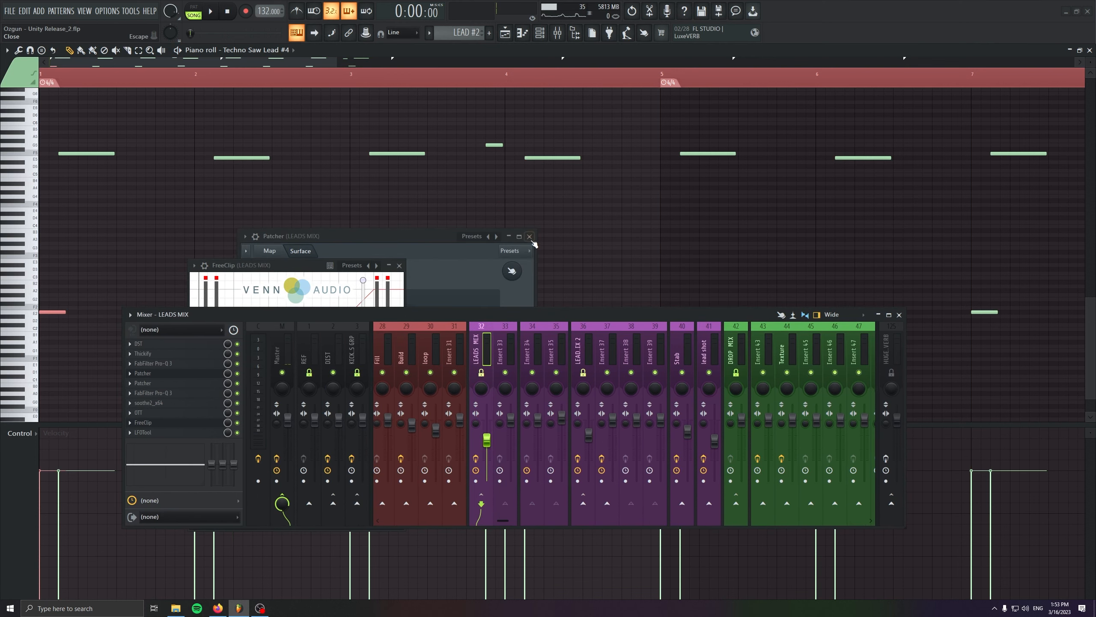
{"action": "left_click", "coordinate": [529, 236]}
{"action": "left_click", "coordinate": [399, 266]}
{"action": "left_click", "coordinate": [1089, 50]}
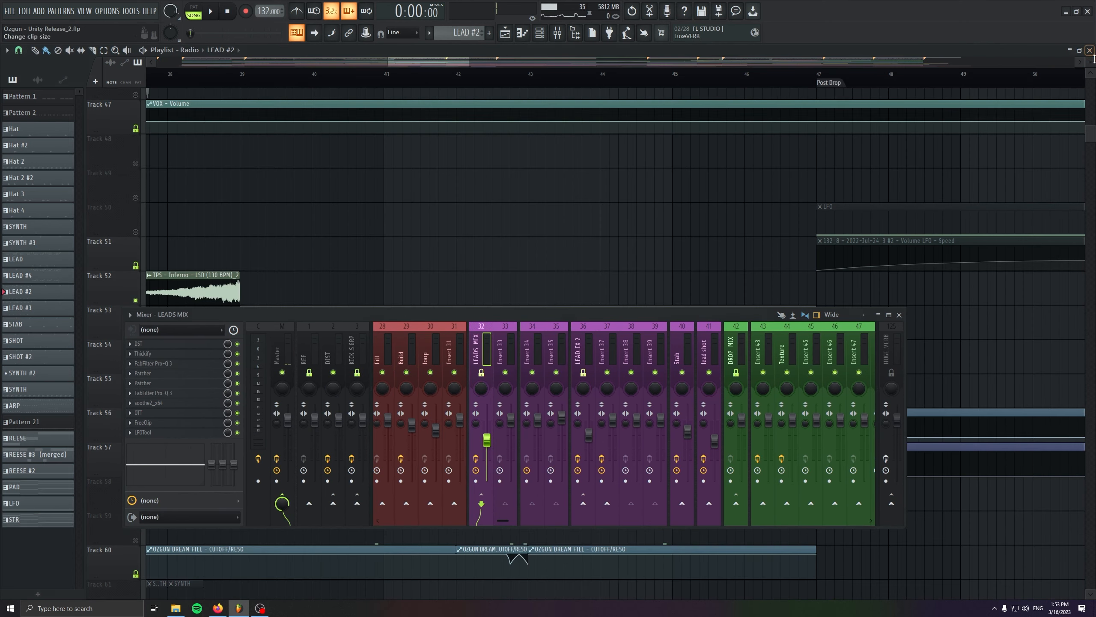
{"action": "scroll", "coordinate": [1005, 159], "scroll_direction": "up", "scroll_amount": 1}
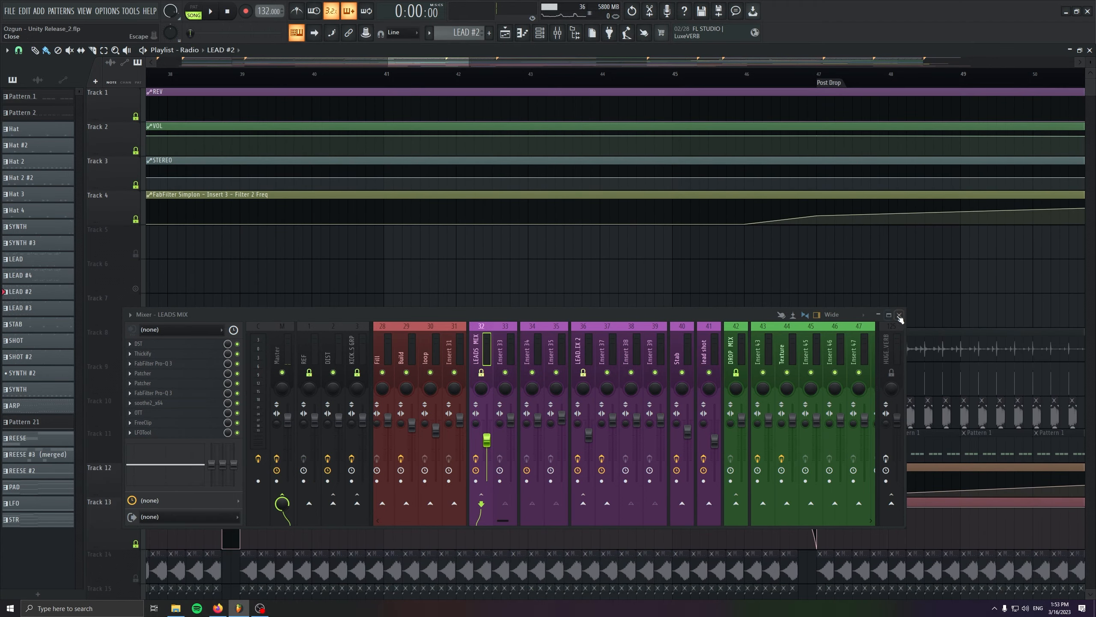
{"action": "left_click", "coordinate": [900, 315]}
Move the playback position to bar 37, ahead of the LEAD #2 clip, and start playback.
{"action": "scroll", "coordinate": [230, 381], "scroll_direction": "down", "scroll_amount": 20}
{"action": "left_click_drag", "start_coordinate": [230, 382], "coordinate": [477, 472]}
{"action": "left_click", "coordinate": [347, 78]}
{"action": "left_click_drag", "start_coordinate": [463, 280], "coordinate": [385, 379]}
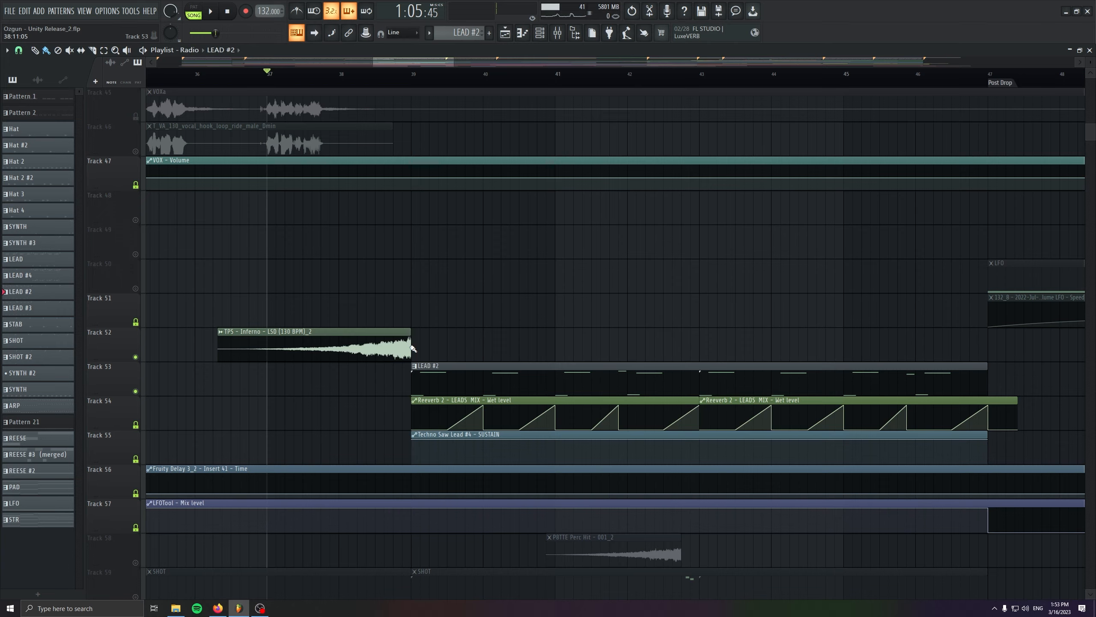
{"action": "left_click_drag", "start_coordinate": [676, 424], "coordinate": [575, 415]}
{"action": "left_click_drag", "start_coordinate": [195, 271], "coordinate": [858, 449]}
{"action": "key", "text": "space"}
Open the delay and reverb Patcher on LEADS MIX and arrange the windows to watch it alongside the playlist during playback.
{"action": "left_click", "coordinate": [558, 34]}
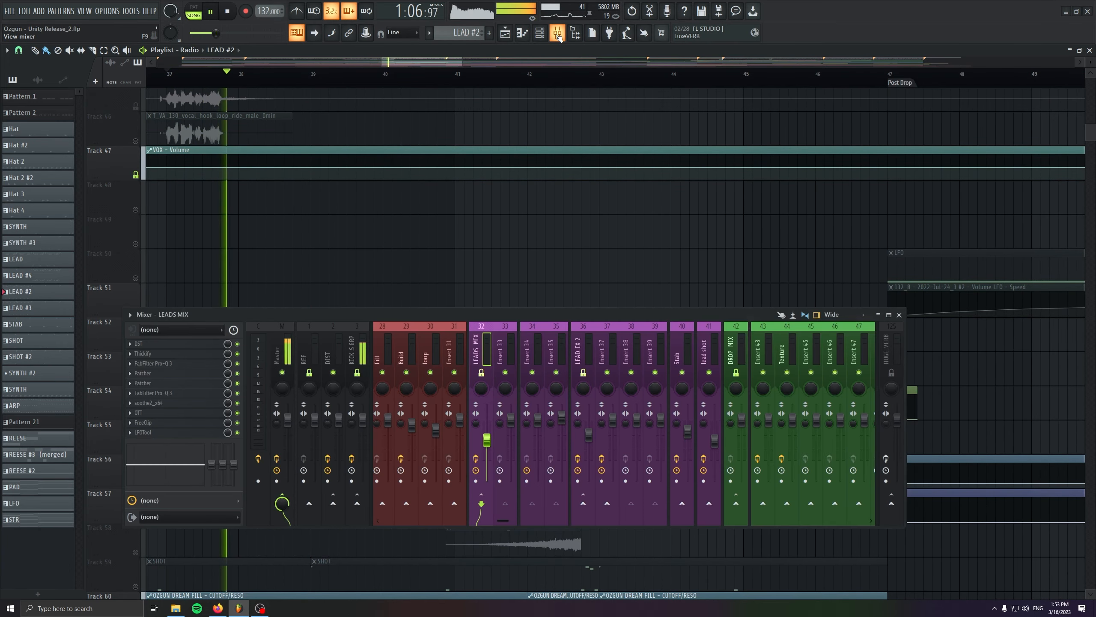
{"action": "left_click", "coordinate": [143, 382]}
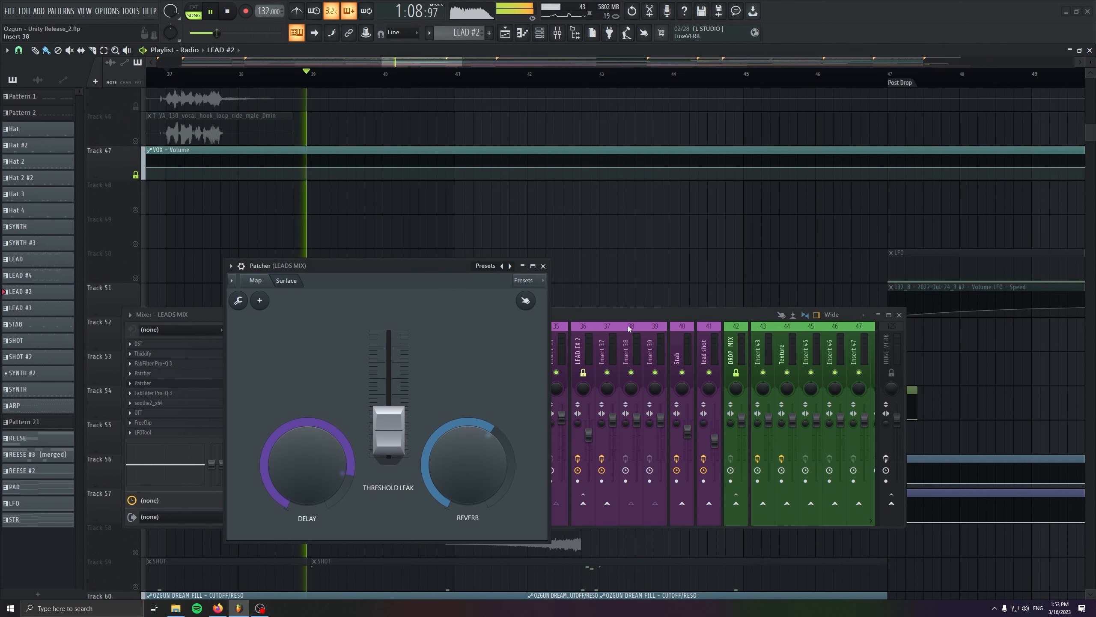
{"action": "left_click_drag", "start_coordinate": [629, 329], "coordinate": [644, 556]}
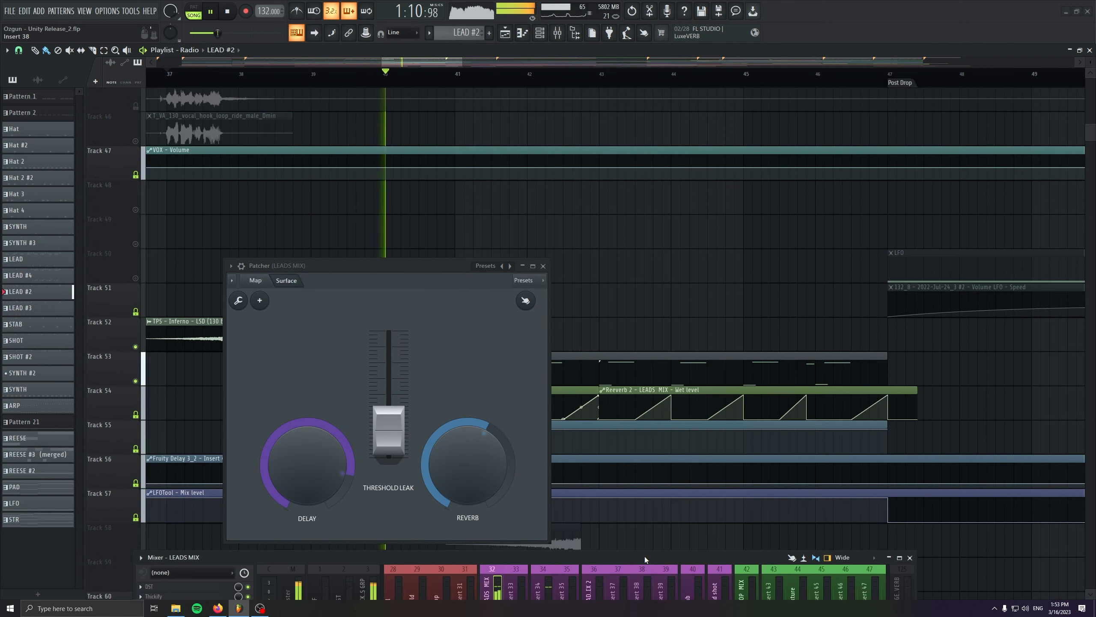
{"action": "left_click_drag", "start_coordinate": [434, 266], "coordinate": [373, 112]}
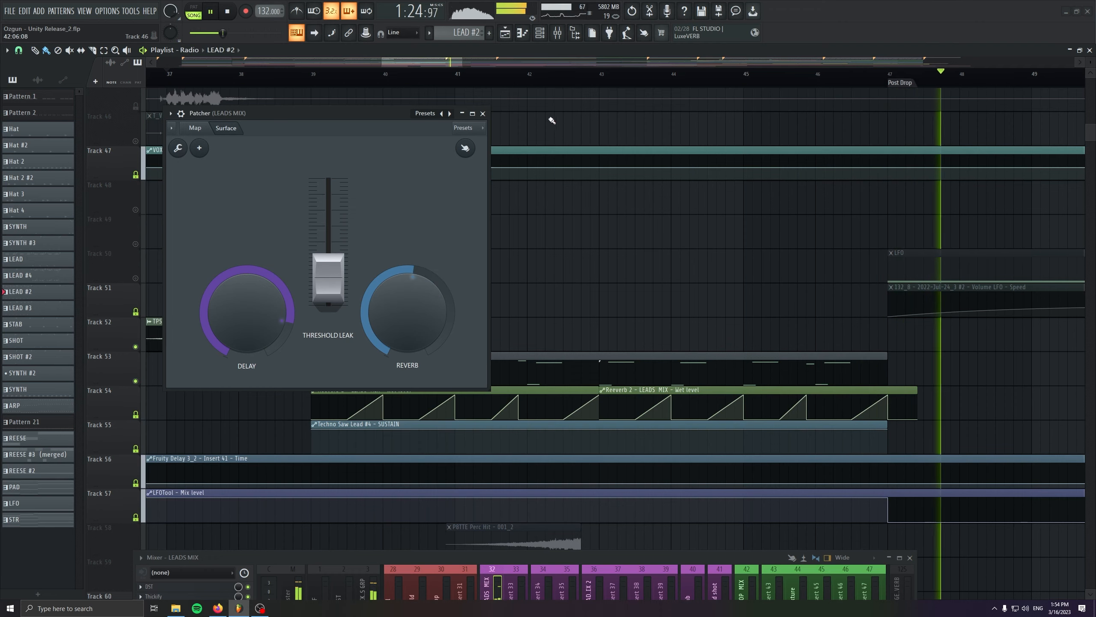
Close the Patcher window and move the playback position to the Post Drop marker.
{"action": "left_click", "coordinate": [482, 113]}
{"action": "left_click_drag", "start_coordinate": [828, 321], "coordinate": [482, 311]}
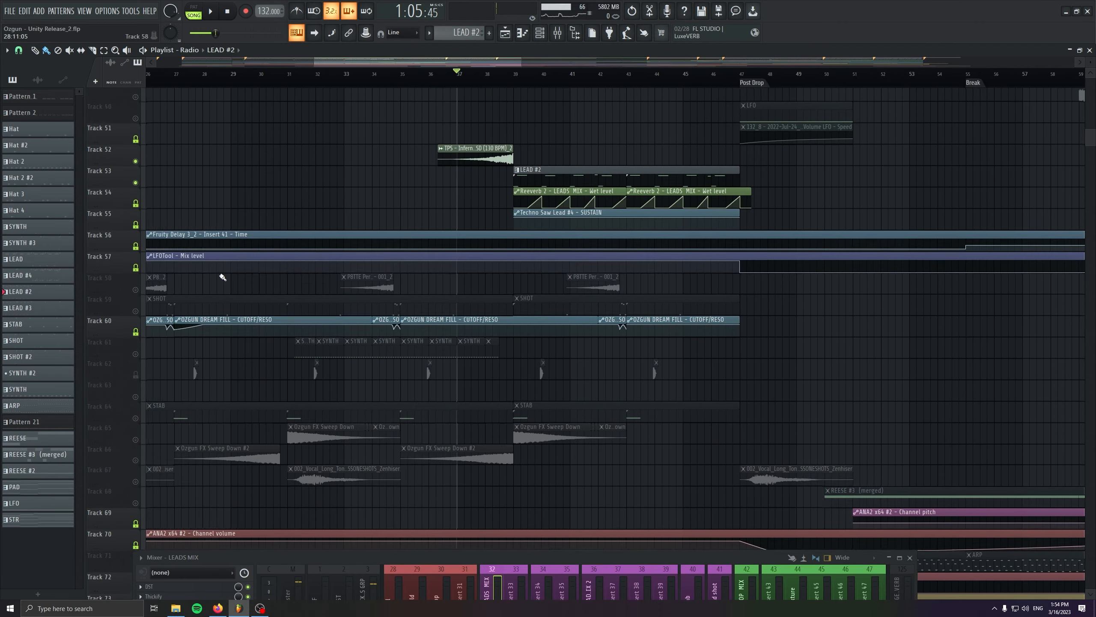
{"action": "scroll", "coordinate": [543, 304], "scroll_direction": "down", "scroll_amount": 3}
{"action": "mouse_move", "coordinate": [655, 271]}
{"action": "left_mouse_down"}
{"action": "mouse_move", "coordinate": [384, 366]}
{"action": "mouse_move", "coordinate": [397, 380]}
{"action": "left_mouse_up"}
{"action": "left_click", "coordinate": [508, 84]}
Unmute Track 71 with the ARP clips and start playback from the Post Drop marker.
{"action": "left_click_drag", "start_coordinate": [647, 394], "coordinate": [308, 287]}
{"action": "scroll", "coordinate": [442, 304], "scroll_direction": "down", "scroll_amount": 4}
{"action": "scroll", "coordinate": [506, 318], "scroll_direction": "up", "scroll_amount": 9}
{"action": "mouse_move", "coordinate": [1095, 128]}
{"action": "left_mouse_down"}
{"action": "mouse_move", "coordinate": [1095, 86]}
{"action": "mouse_move", "coordinate": [1094, 132]}
{"action": "left_mouse_up"}
{"action": "left_click_drag", "start_coordinate": [488, 445], "coordinate": [454, 439]}
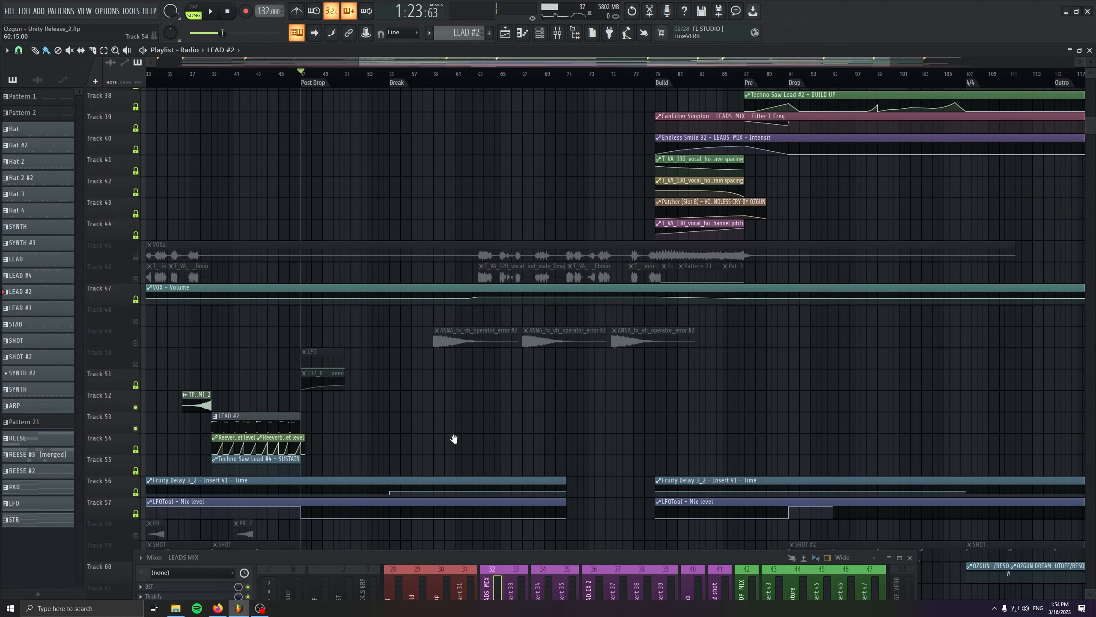
{"action": "scroll", "coordinate": [428, 306], "scroll_direction": "down", "scroll_amount": 6}
{"action": "left_click", "coordinate": [136, 408]}
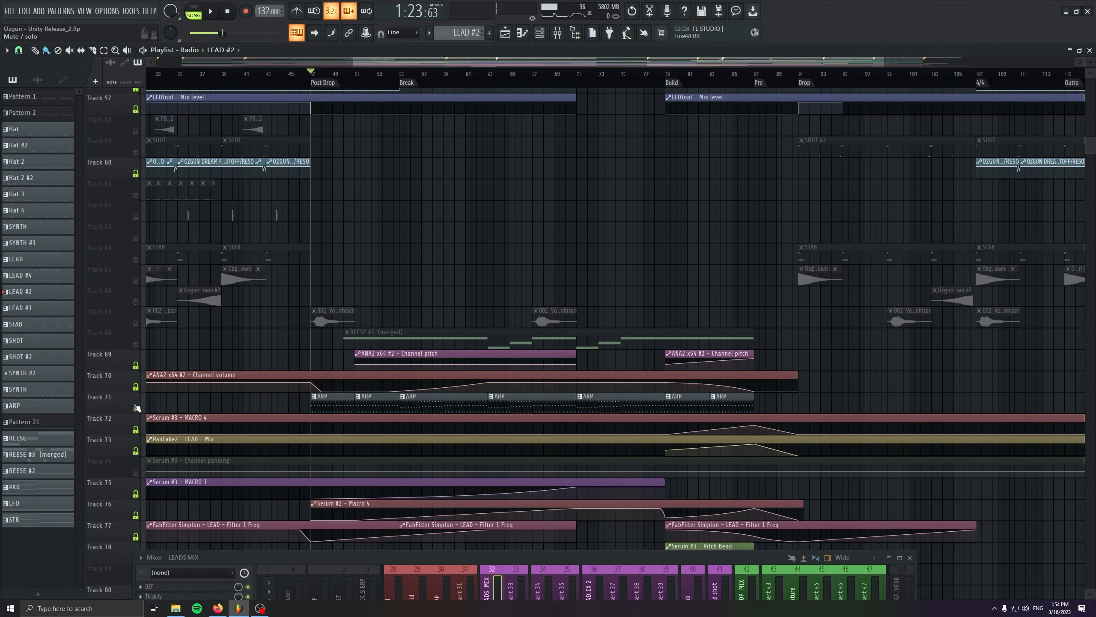
{"action": "scroll", "coordinate": [345, 215], "scroll_direction": "up", "scroll_amount": 4}
{"action": "key", "text": "space"}
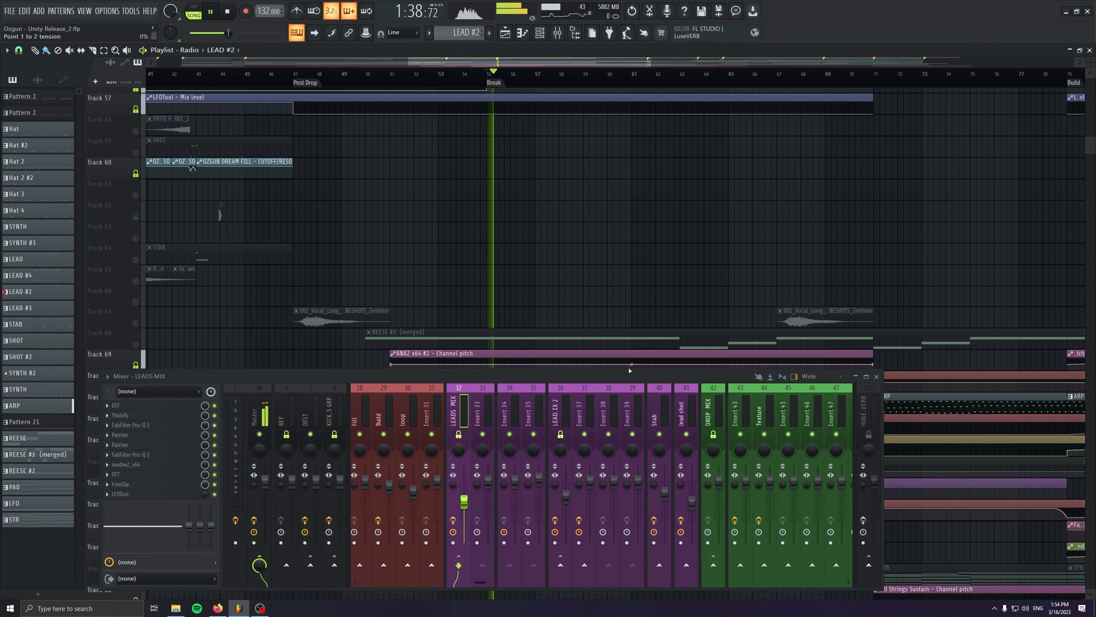
Reposition the mixer below the ARP clips and select the LEAD channel in the BREAK MIX group.
{"action": "left_click_drag", "start_coordinate": [629, 374], "coordinate": [543, 267]}
{"action": "left_click_drag", "start_coordinate": [565, 443], "coordinate": [552, 401]}
{"action": "scroll", "coordinate": [601, 416], "scroll_direction": "down", "scroll_amount": 6}
{"action": "scroll", "coordinate": [601, 417], "scroll_direction": "down", "scroll_amount": 3}
{"action": "left_click", "coordinate": [553, 438]}
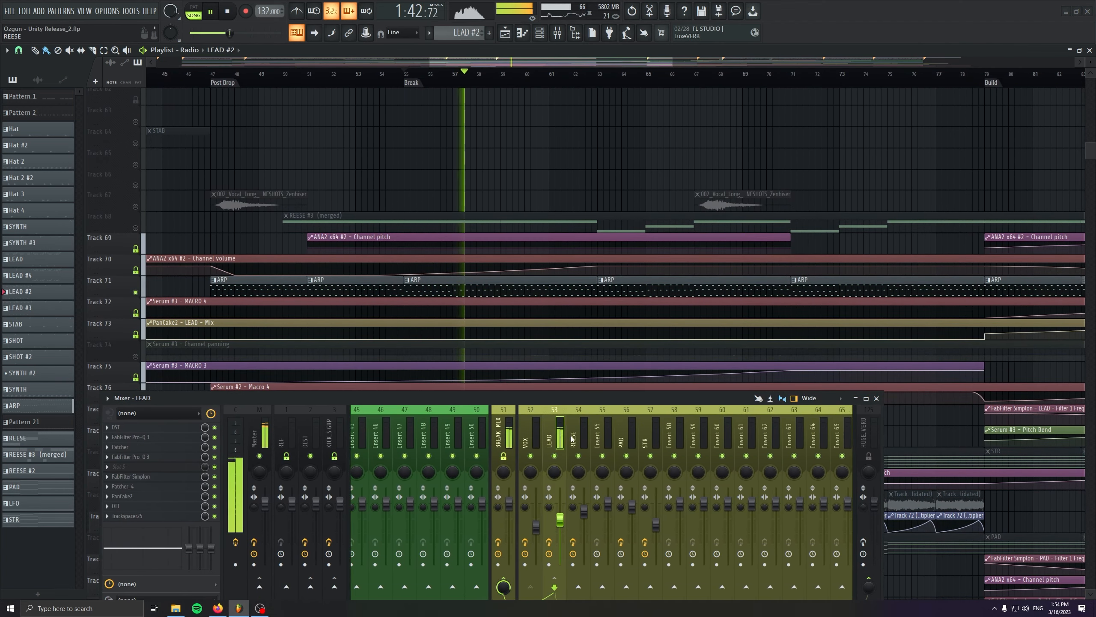
Open the ARP pattern's notes in the piano roll and show its Serum #3 synth.
{"action": "double_click", "coordinate": [543, 291]}
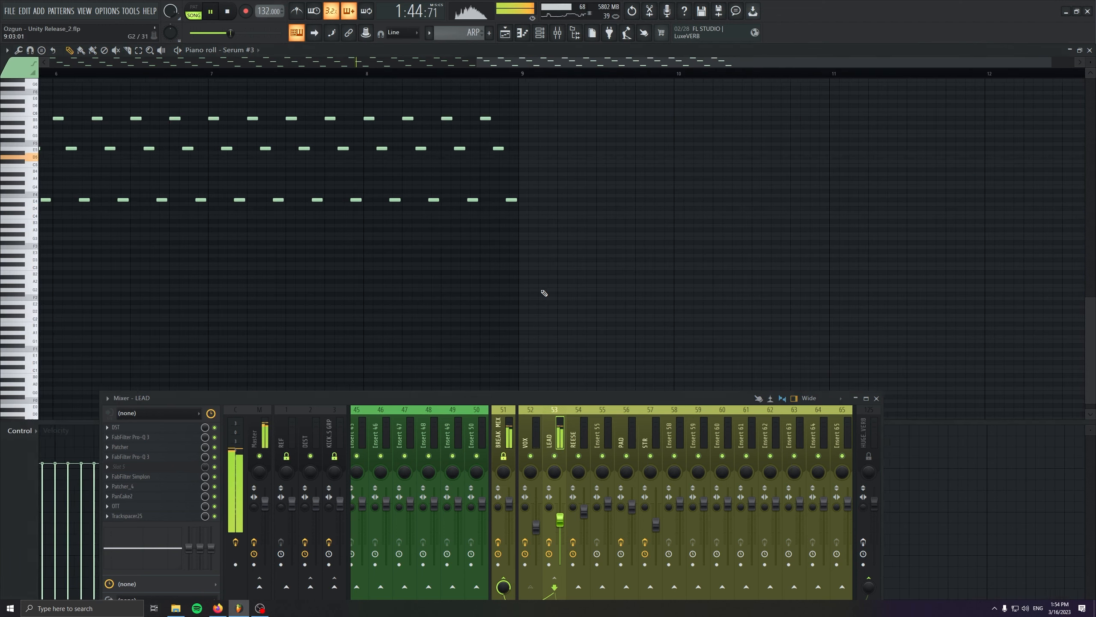
{"action": "left_click", "coordinate": [540, 35]}
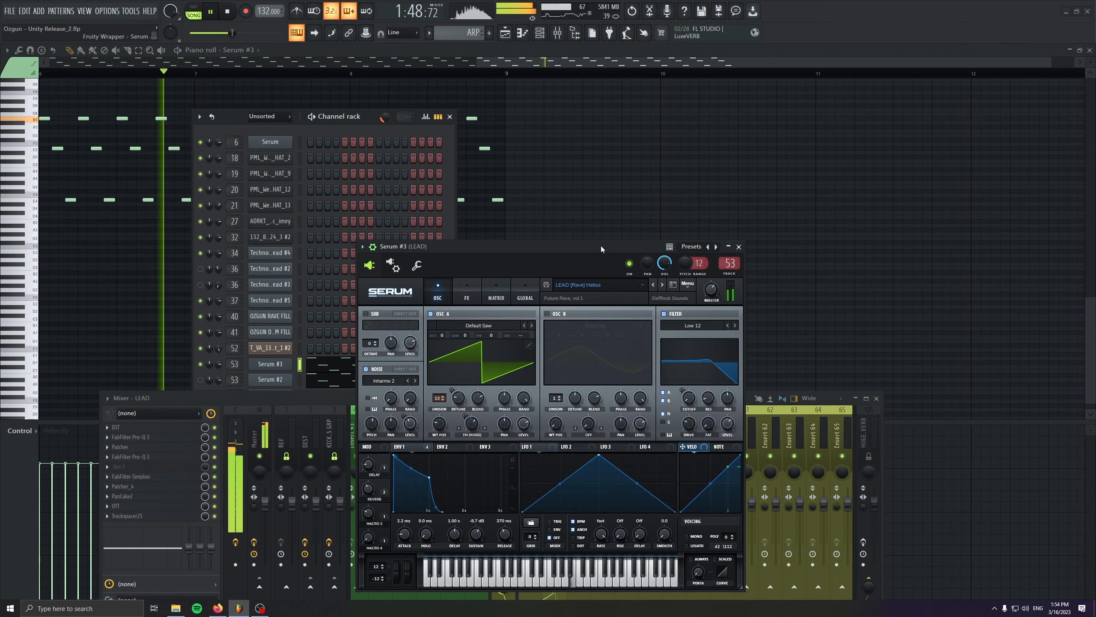
{"action": "left_click_drag", "start_coordinate": [602, 248], "coordinate": [683, 134]}
Return to the playlist, move the Serum #3 window aside, close the channel rack and stop playback.
{"action": "left_click", "coordinate": [1089, 50]}
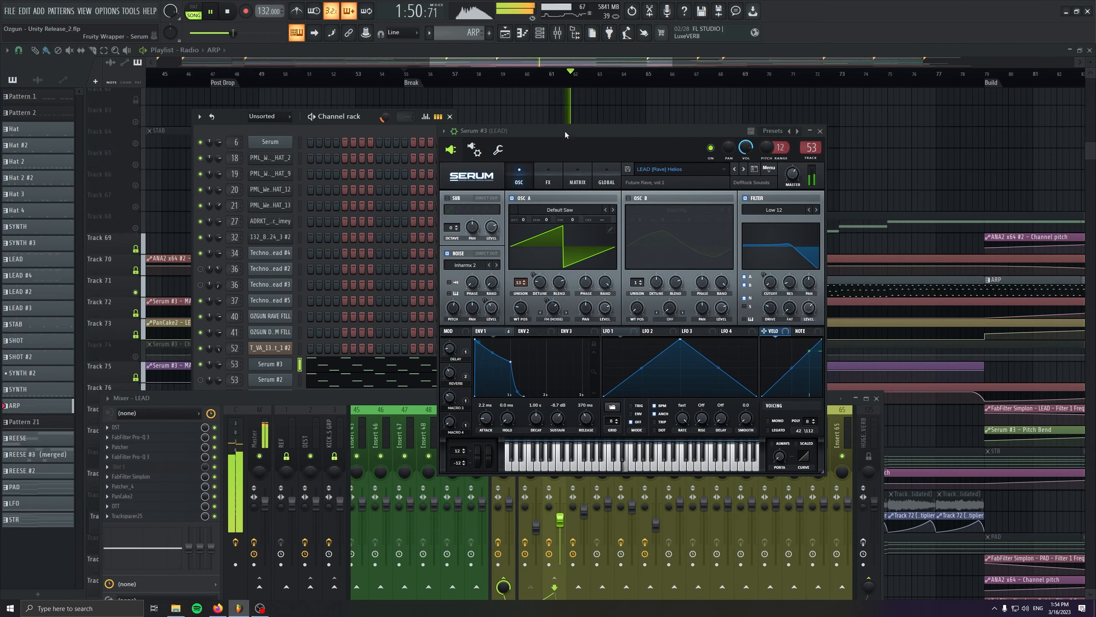
{"action": "left_click_drag", "start_coordinate": [566, 135], "coordinate": [641, 132]}
{"action": "left_click", "coordinate": [449, 116]}
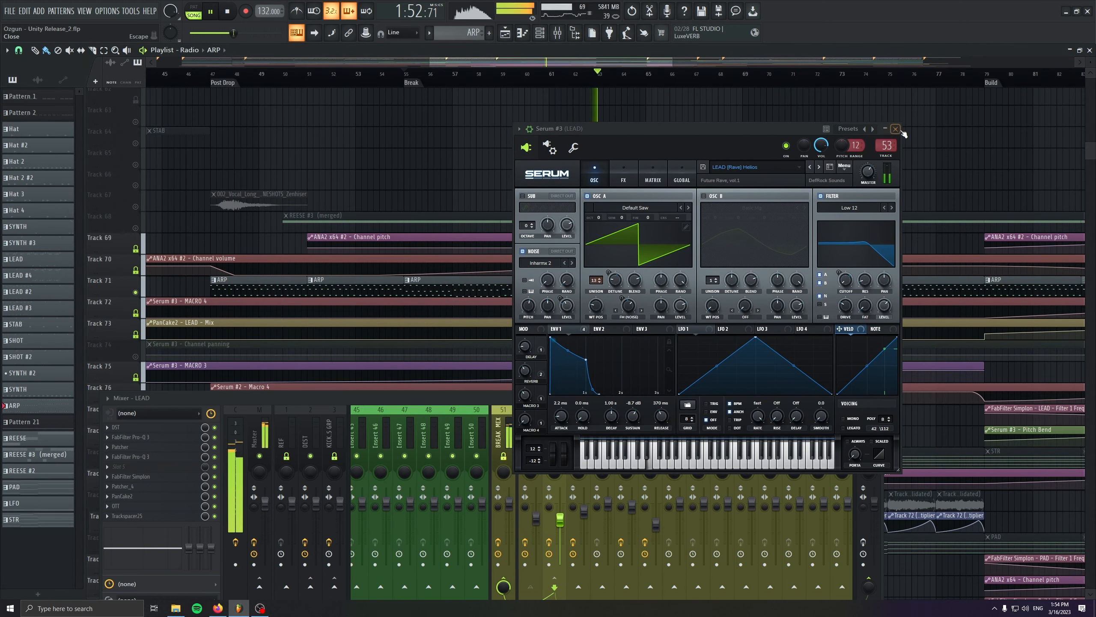
{"action": "key", "text": "space"}
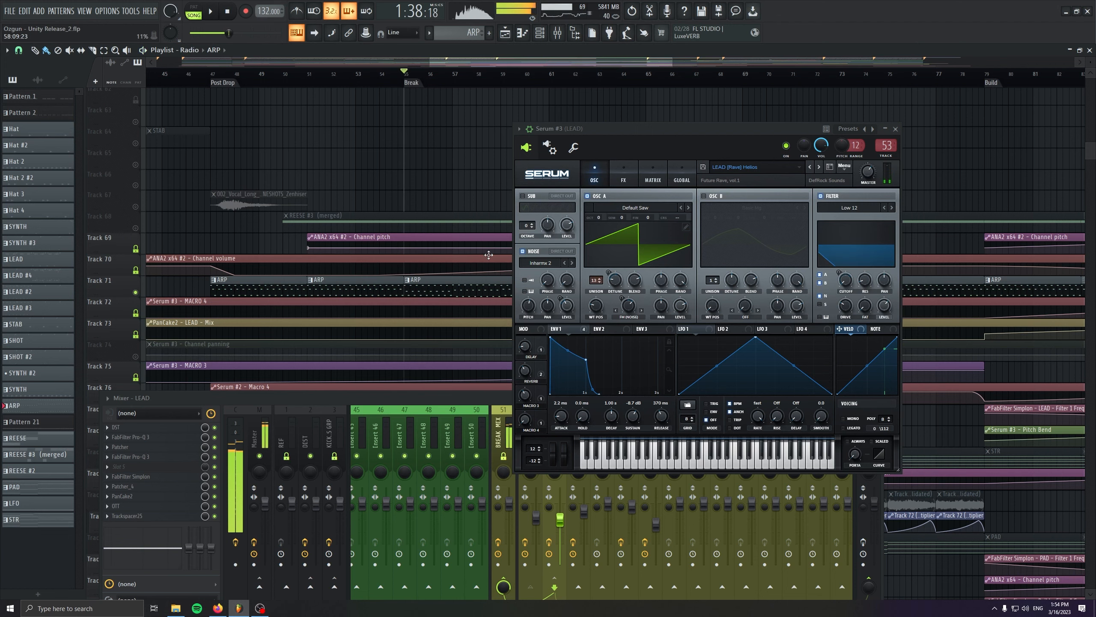
Open the ARP clip's notes in the piano roll and show the LEAD channel's Patcher and both FabFilter Pro-Q 3 effects.
{"action": "double_click", "coordinate": [472, 291]}
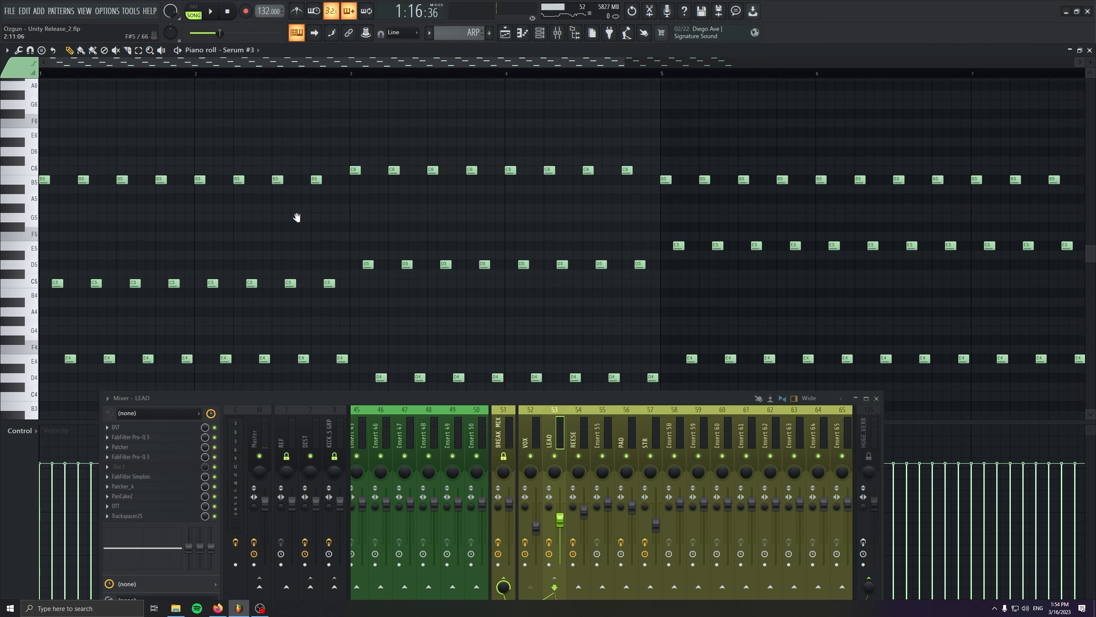
{"action": "scroll", "coordinate": [54, 115], "scroll_direction": "down", "scroll_amount": 1}
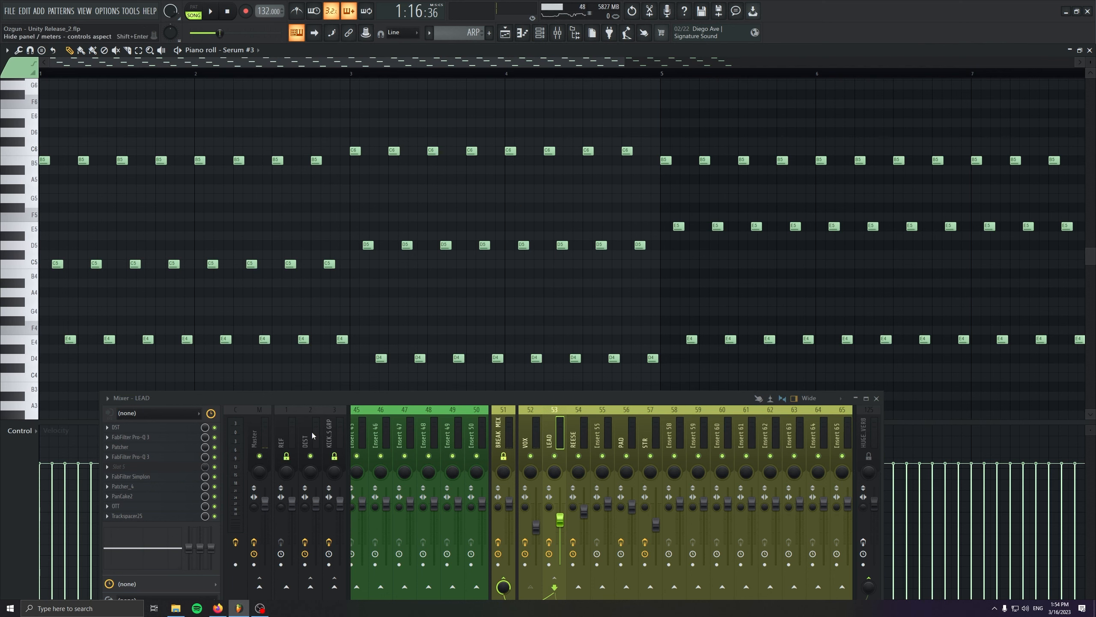
{"action": "left_click", "coordinate": [139, 440]}
{"action": "left_click", "coordinate": [144, 448]}
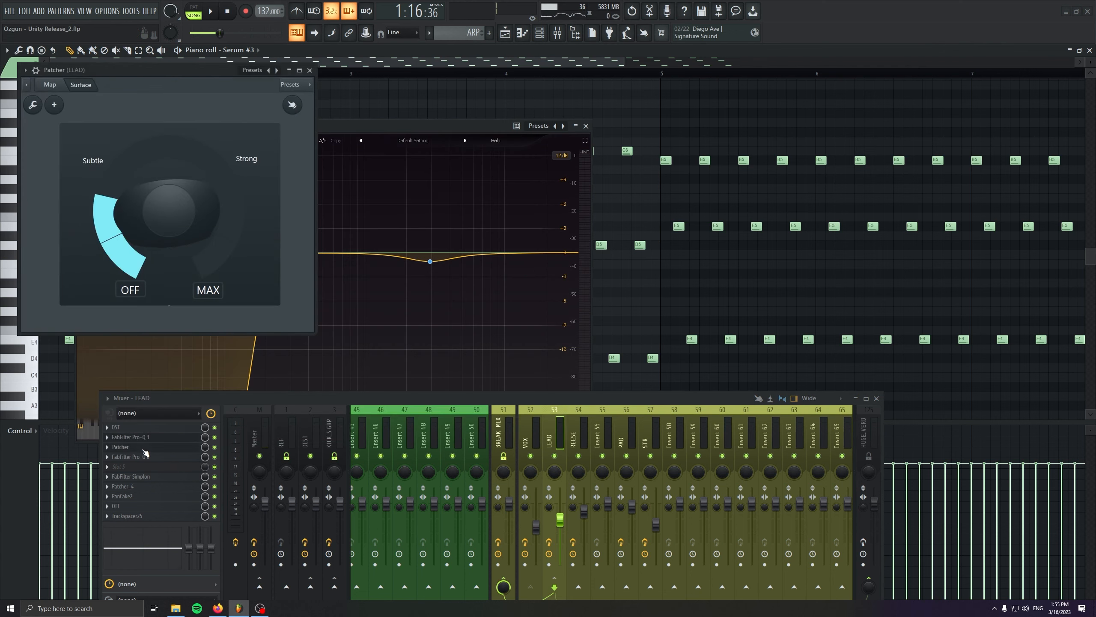
{"action": "left_click", "coordinate": [130, 458]}
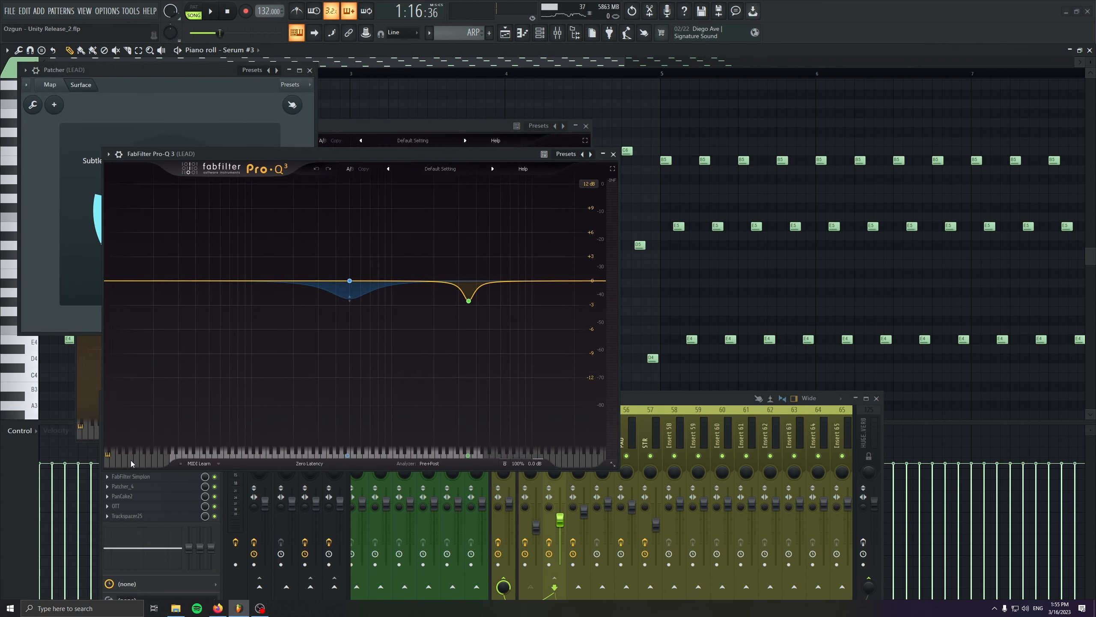
Show the LEAD channel's FabFilter Simplon, Patcher_4, PanCake2 and OTT effects.
{"action": "left_click", "coordinate": [132, 477]}
{"action": "left_click", "coordinate": [133, 487]}
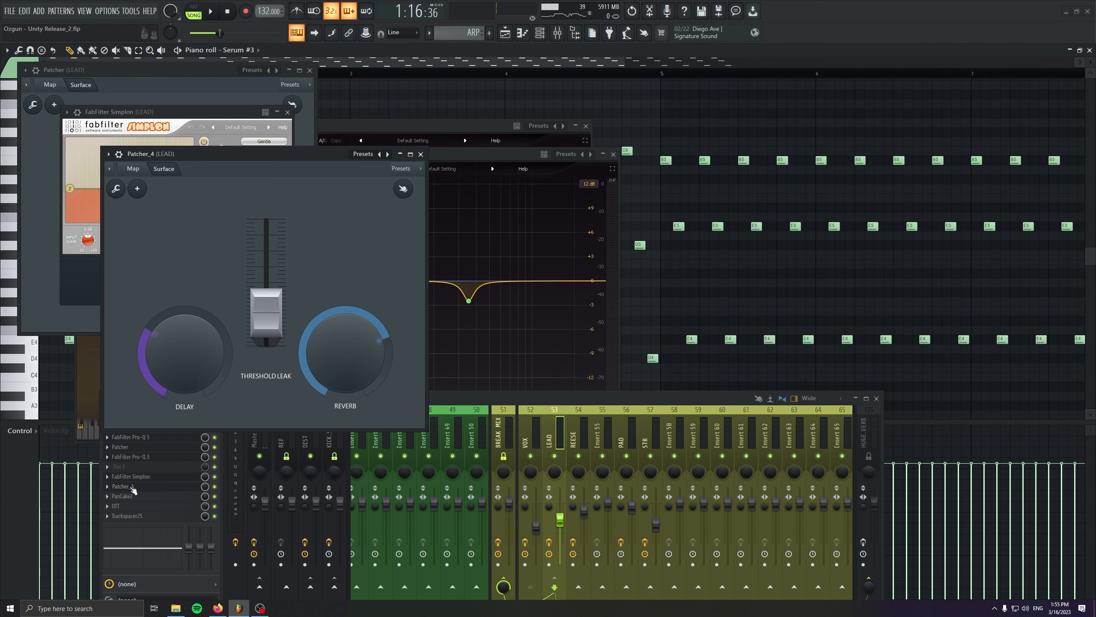
{"action": "left_click", "coordinate": [127, 496]}
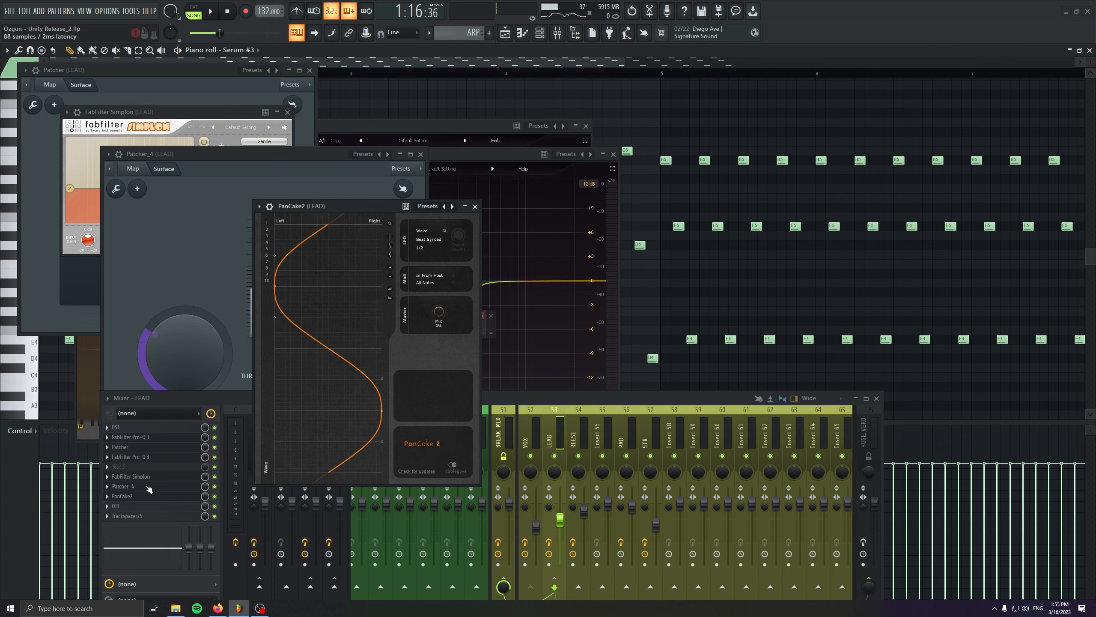
{"action": "left_click", "coordinate": [141, 507]}
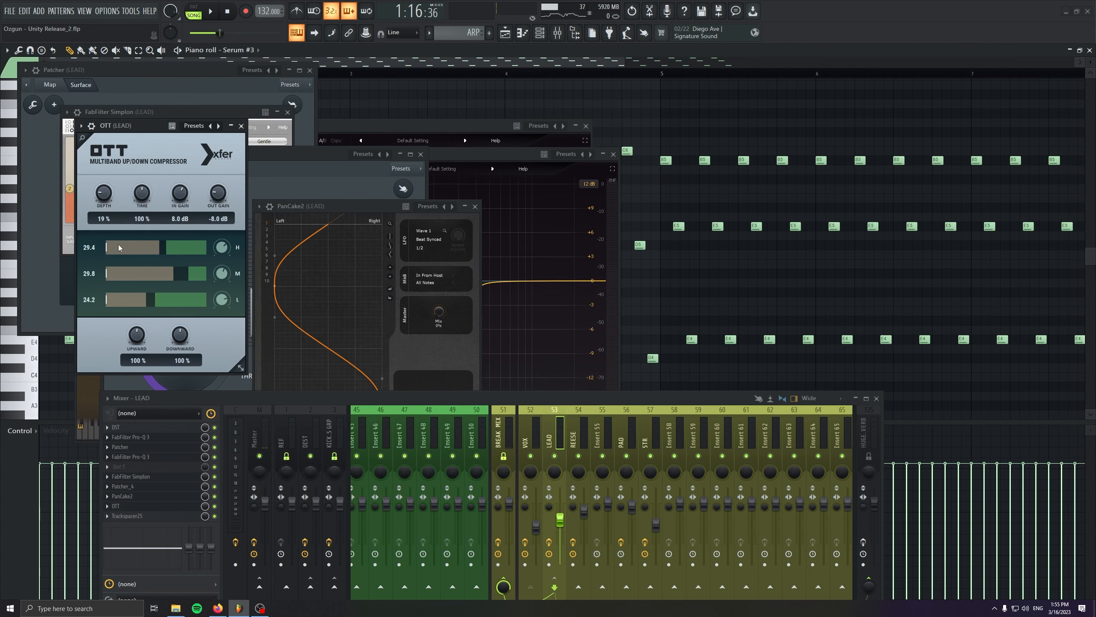
Close the OTT, FabFilter Simplon, Patcher and Patcher_4 windows.
{"action": "left_click", "coordinate": [241, 125]}
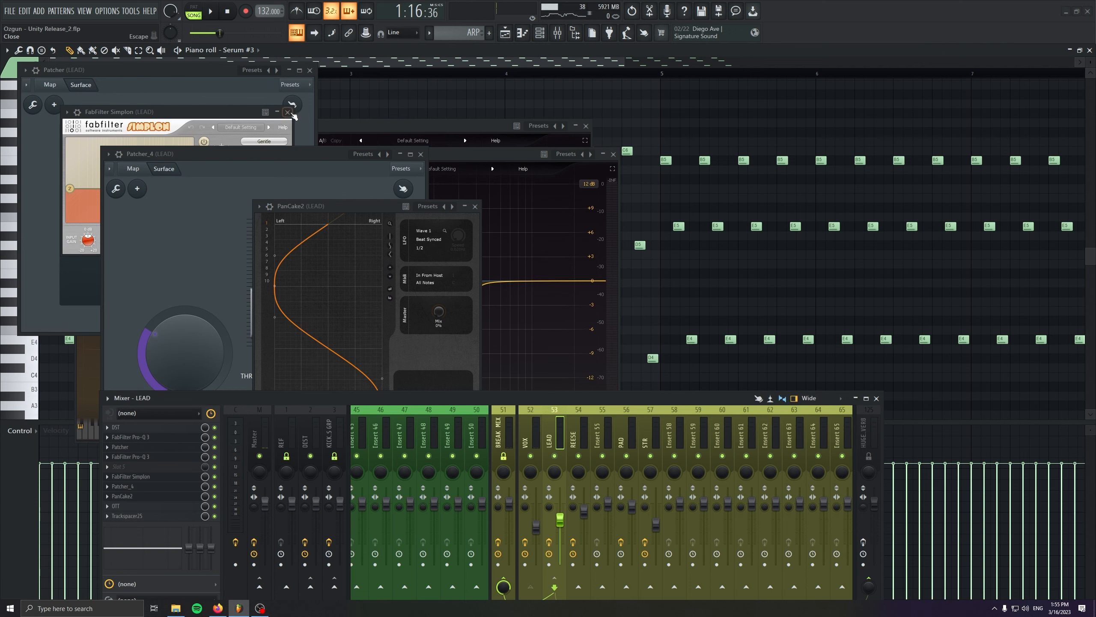
{"action": "left_click", "coordinate": [287, 112]}
{"action": "left_click", "coordinate": [310, 70]}
{"action": "left_click", "coordinate": [421, 154]}
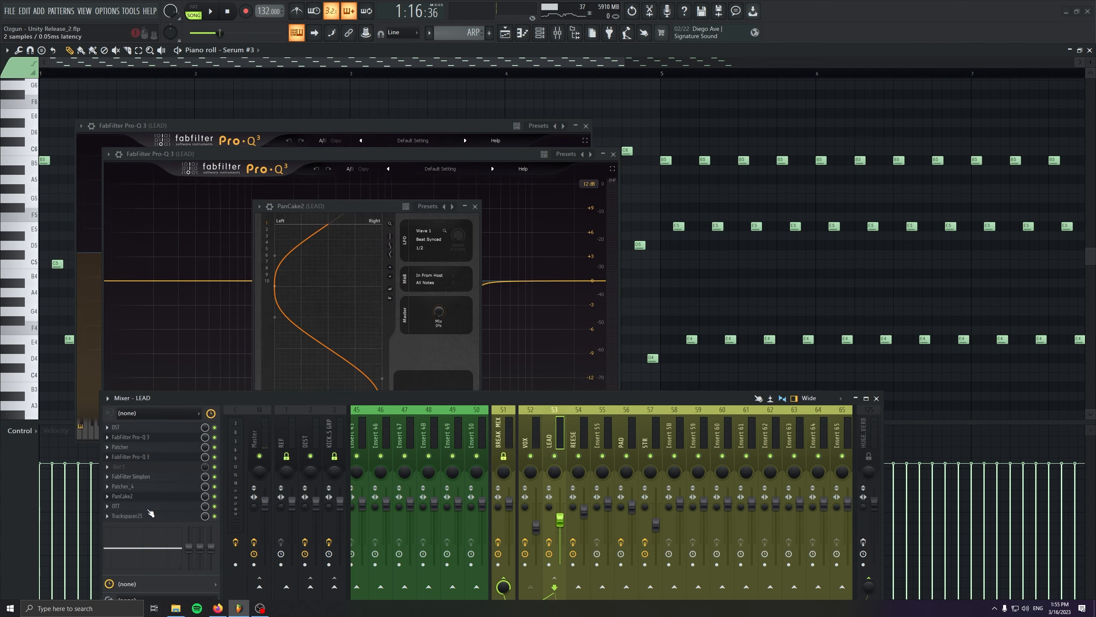
Show the LEAD channel's Trackspacer25 effect, then close it along with both Pro-Q 3 windows and PanCake2.
{"action": "left_click", "coordinate": [152, 516]}
{"action": "left_click", "coordinate": [260, 164]}
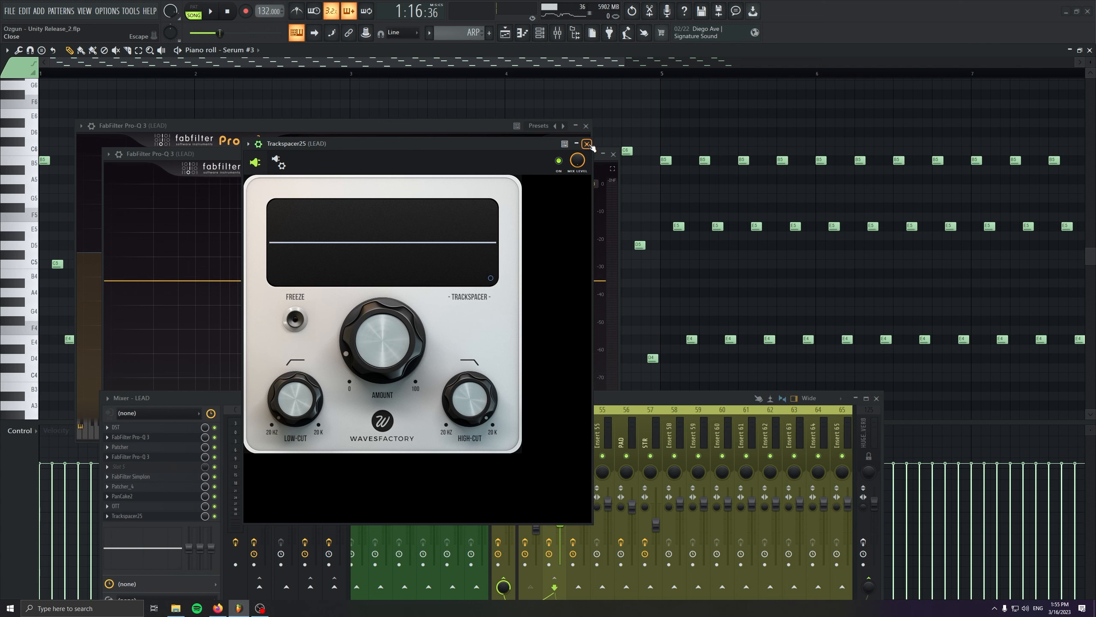
{"action": "left_click", "coordinate": [588, 144]}
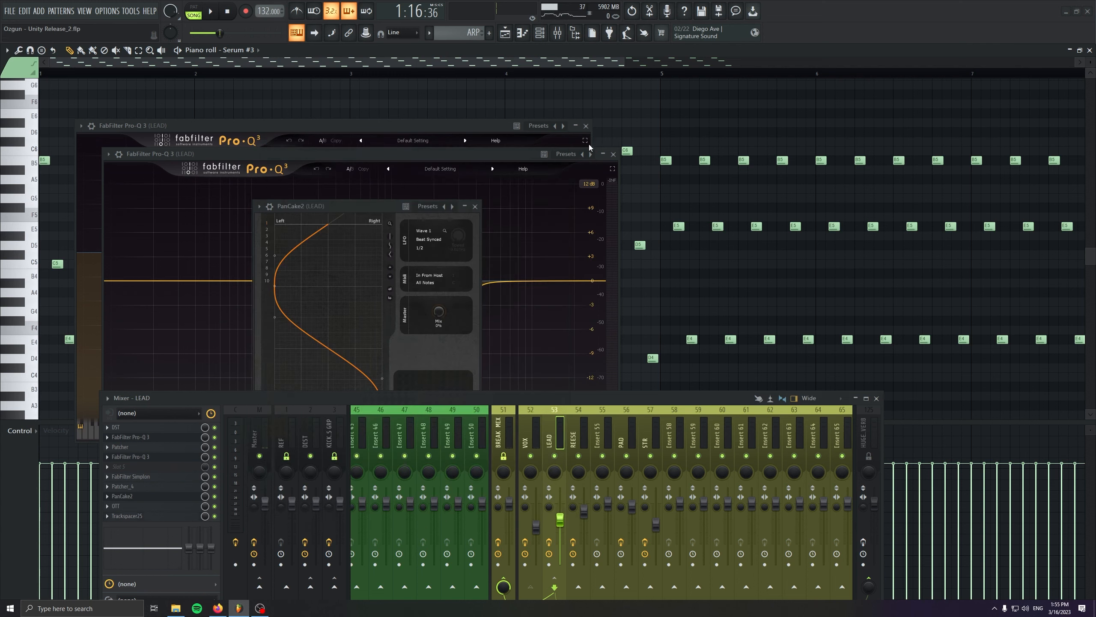
{"action": "left_click", "coordinate": [585, 125]}
{"action": "left_click", "coordinate": [612, 154]}
{"action": "left_click", "coordinate": [475, 207]}
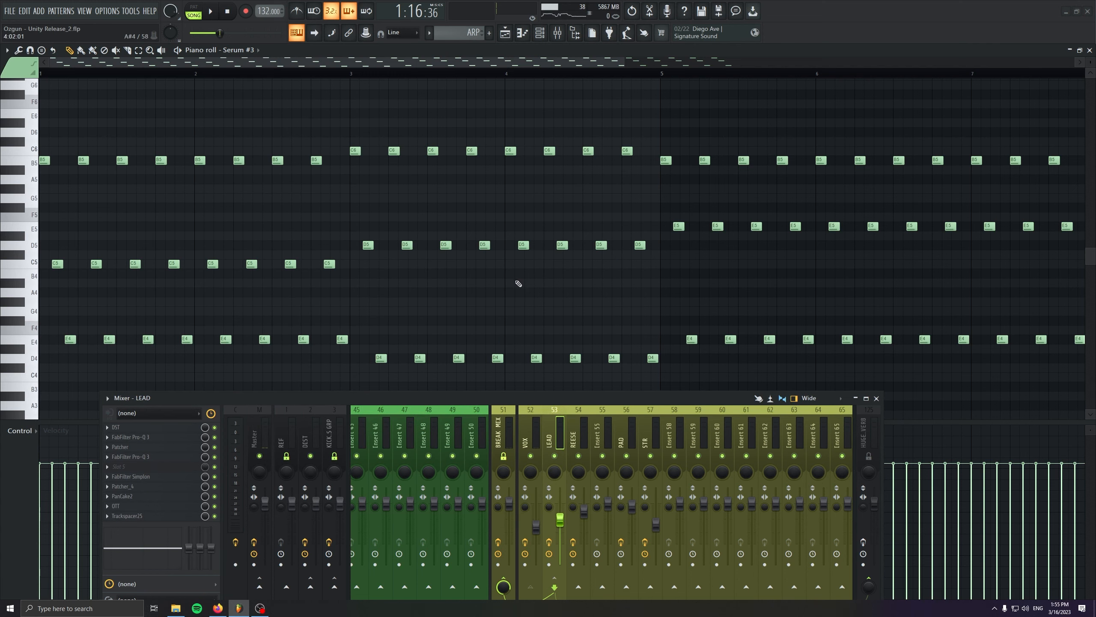
Select the VOX mixer channel, move the mixer higher over the piano roll and hide it.
{"action": "left_click", "coordinate": [535, 415]}
{"action": "left_click_drag", "start_coordinate": [532, 396], "coordinate": [462, 287]}
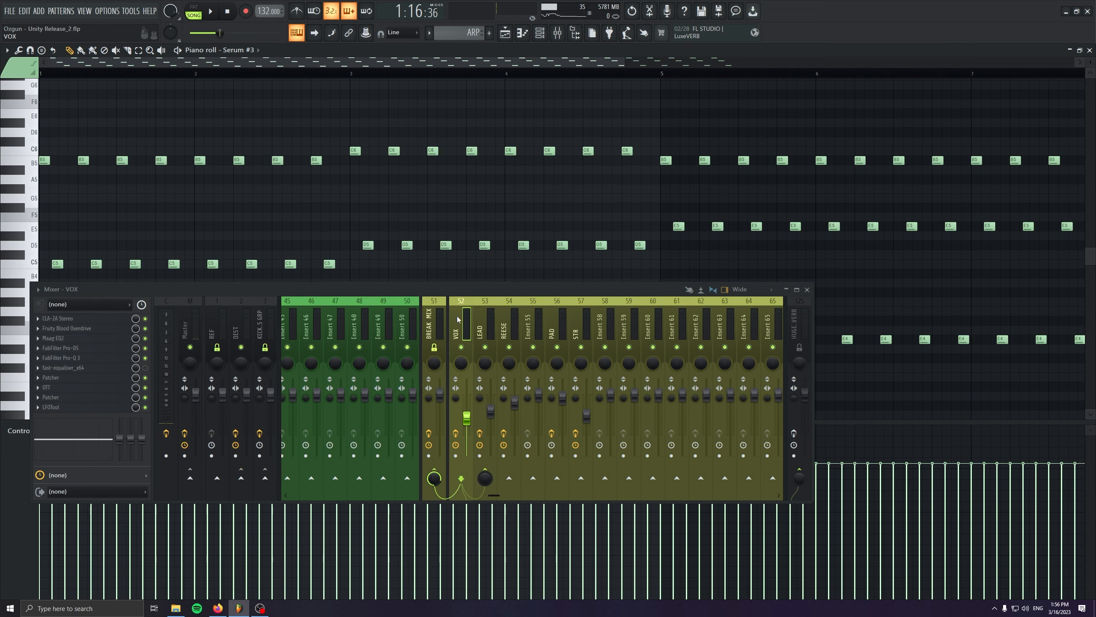
{"action": "key", "text": "F9"}
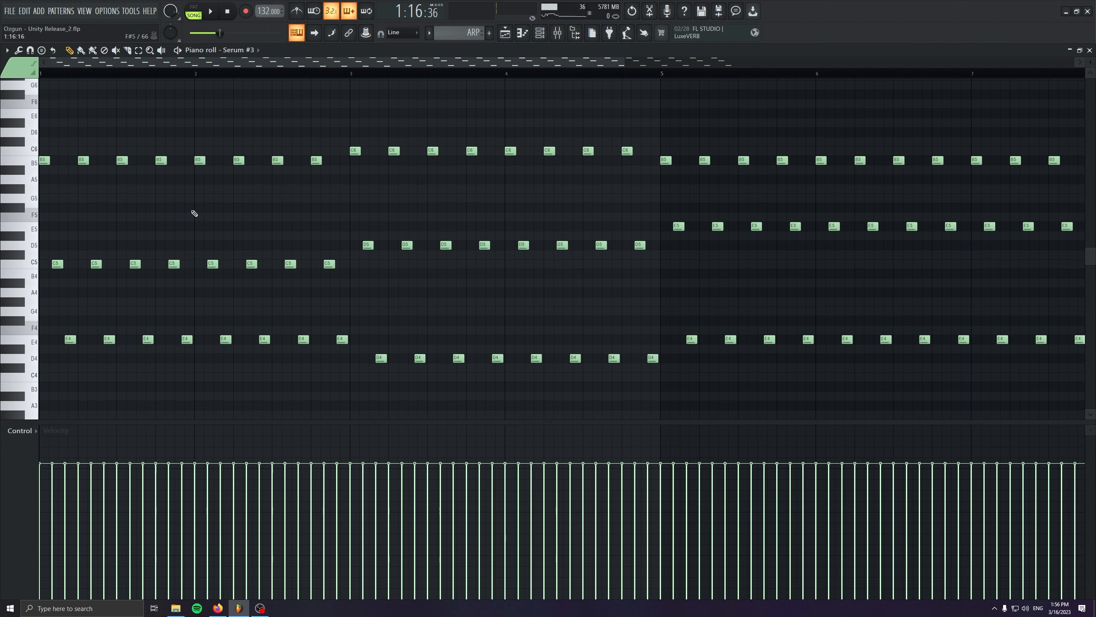
Try the 1/3 step snap and set the snap to 1/6 beat to show the ARP notes' triplet grid.
{"action": "scroll", "coordinate": [242, 345], "scroll_direction": "down", "scroll_amount": 3}
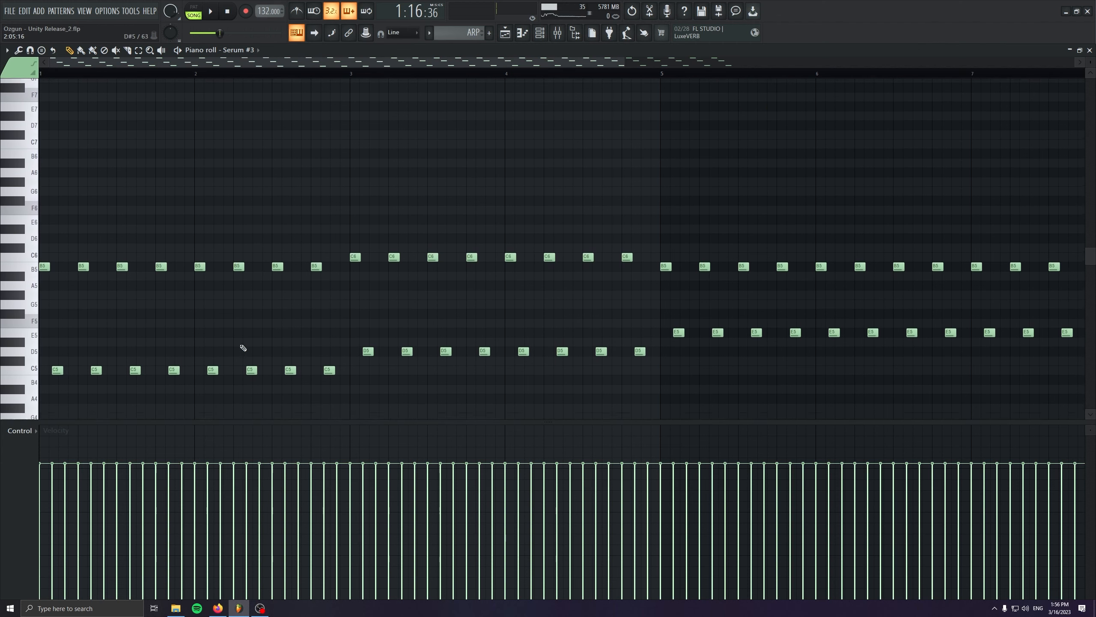
{"action": "scroll", "coordinate": [115, 330], "scroll_direction": "up", "scroll_amount": 3}
{"action": "left_click_drag", "start_coordinate": [428, 354], "coordinate": [472, 377]}
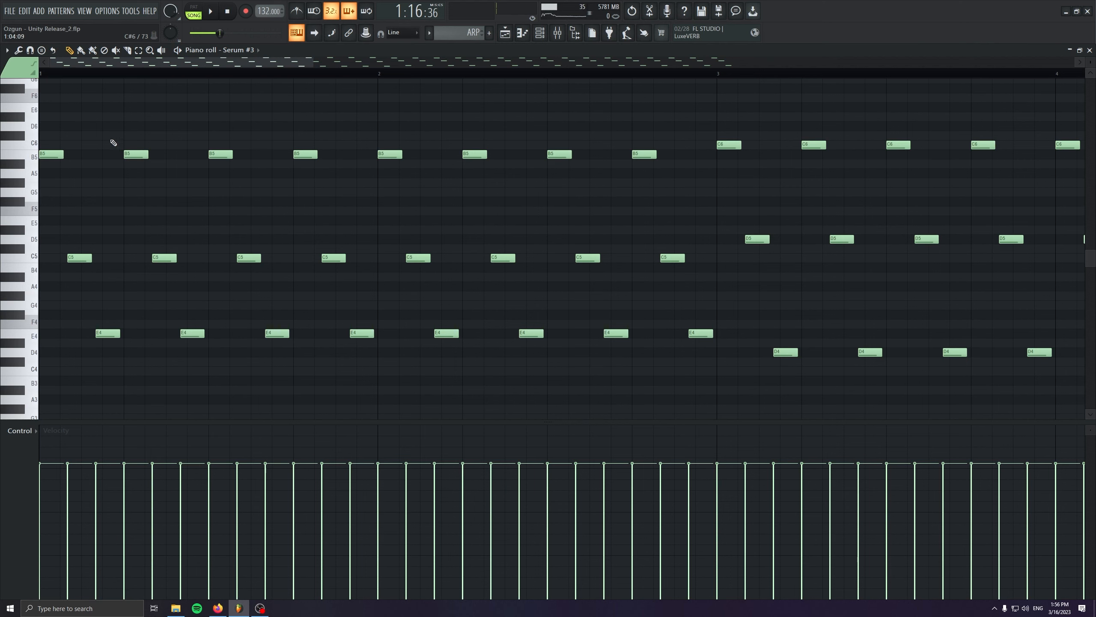
{"action": "scroll", "coordinate": [114, 142], "scroll_direction": "up", "scroll_amount": 3}
{"action": "left_click", "coordinate": [401, 33]}
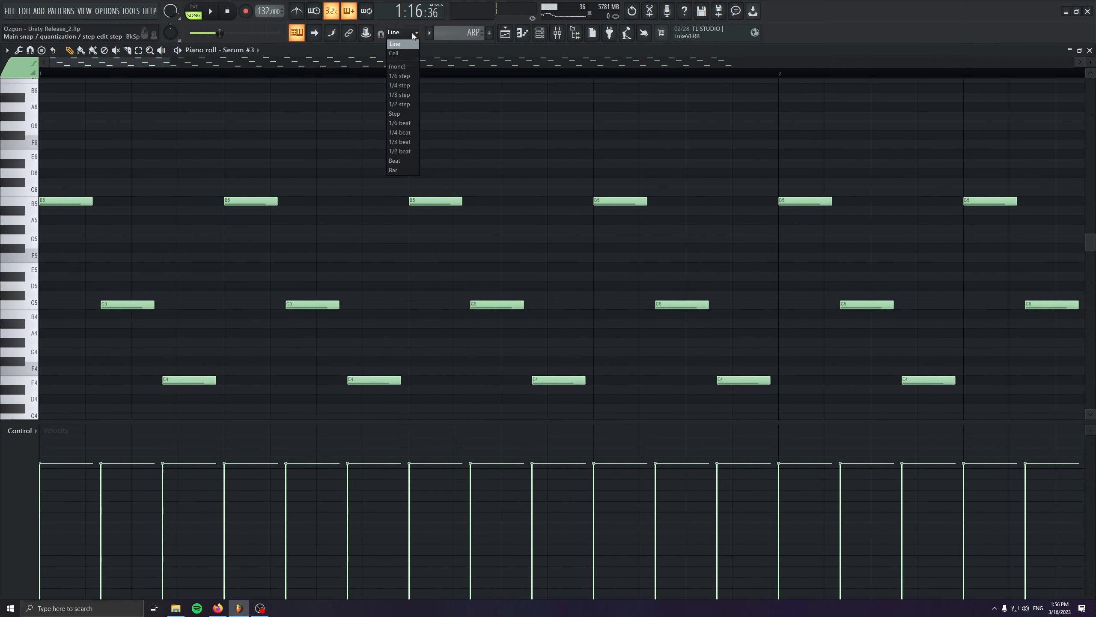
{"action": "left_click", "coordinate": [399, 95]}
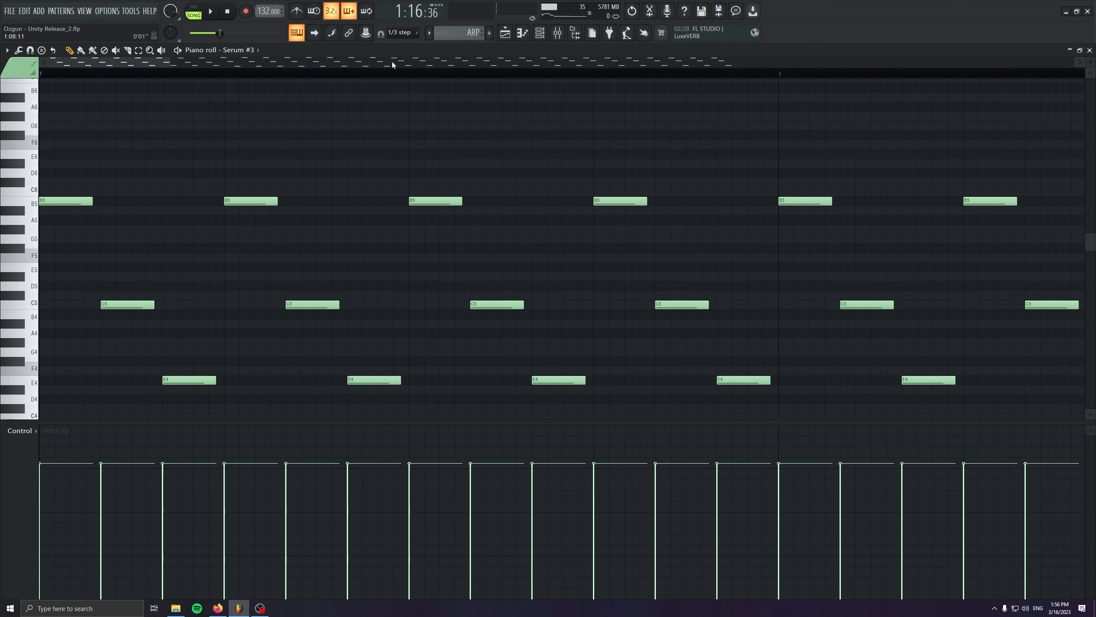
{"action": "left_click", "coordinate": [409, 34]}
{"action": "left_click", "coordinate": [401, 123]}
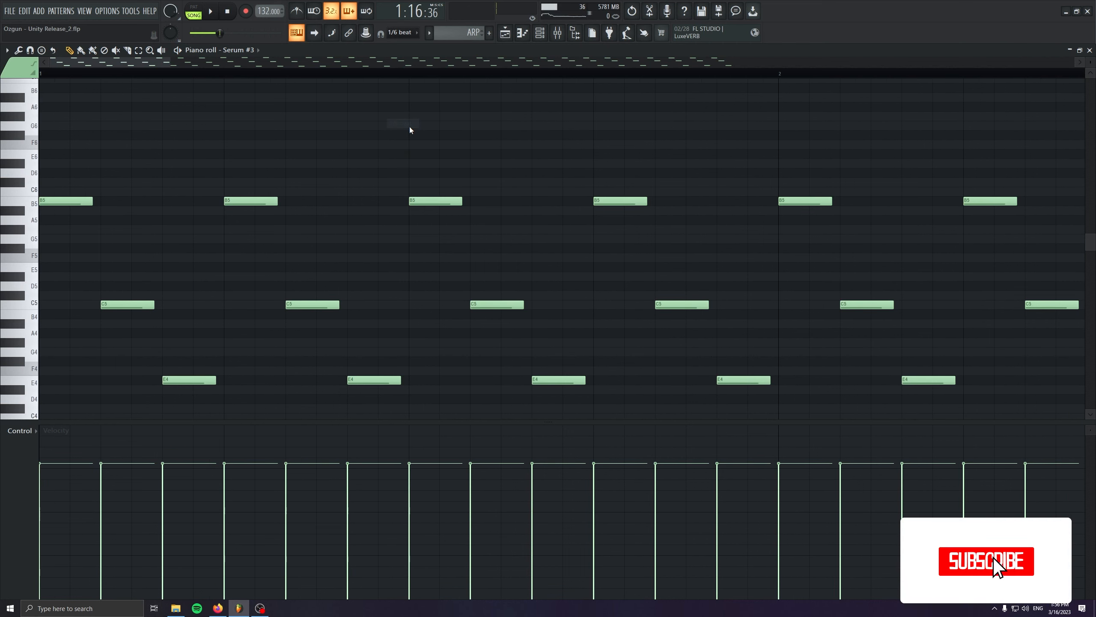
{"action": "scroll", "coordinate": [147, 306], "scroll_direction": "up", "scroll_amount": 1}
{"action": "scroll", "coordinate": [147, 305], "scroll_direction": "up", "scroll_amount": 2}
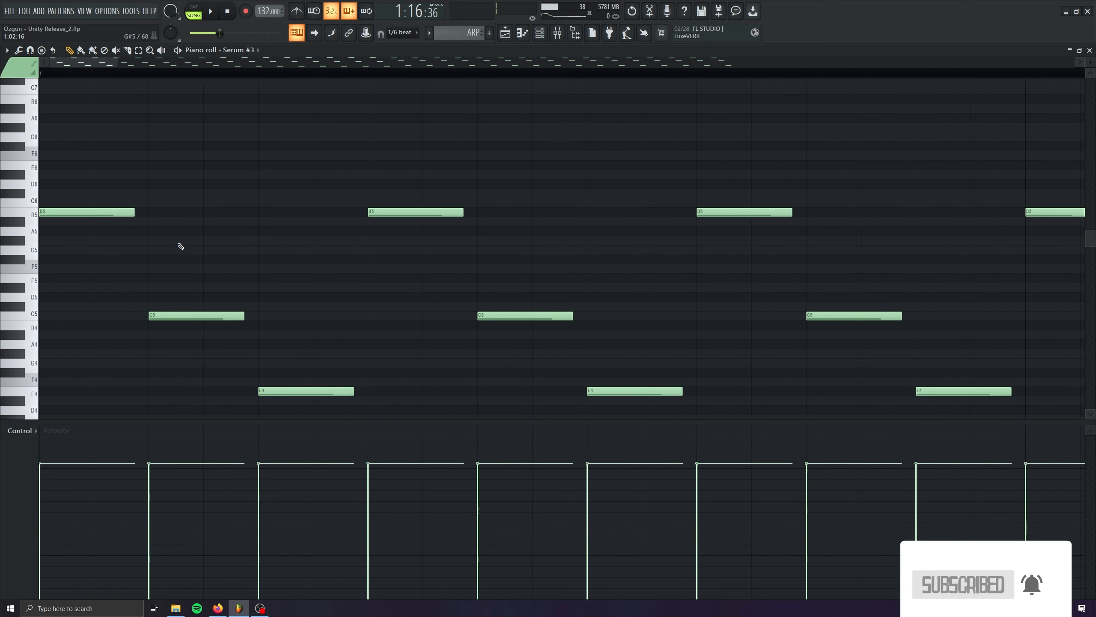
Mark the time range of the first three ARP notes, select each note in turn, and set the snap back to Line.
{"action": "left_click_drag", "start_coordinate": [374, 74], "coordinate": [41, 74]}
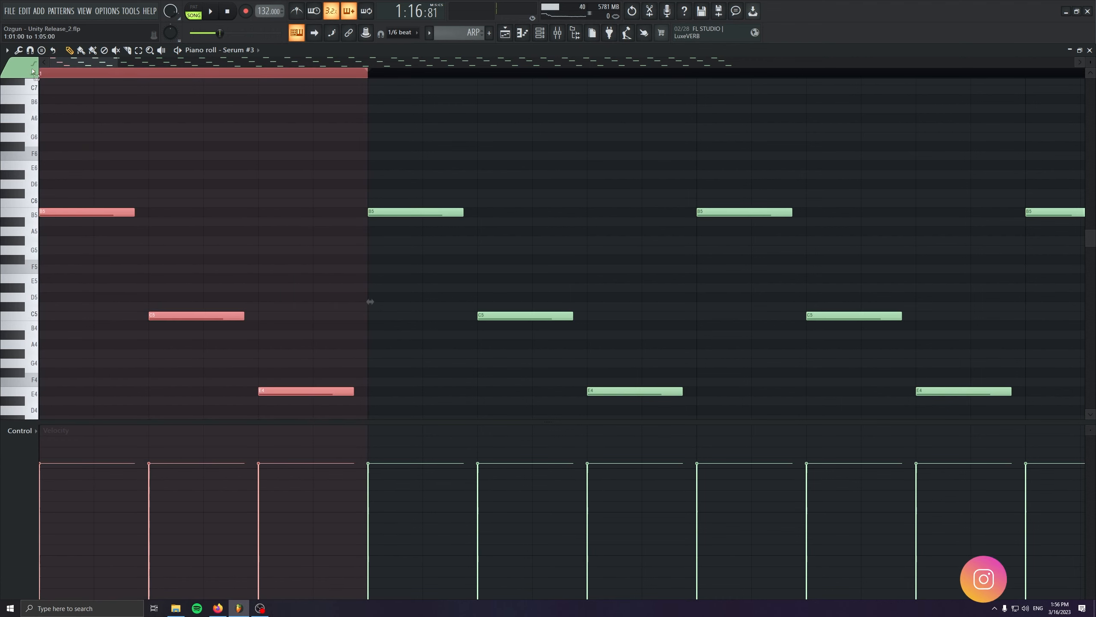
{"action": "left_click_drag", "start_coordinate": [79, 160], "coordinate": [67, 317]}
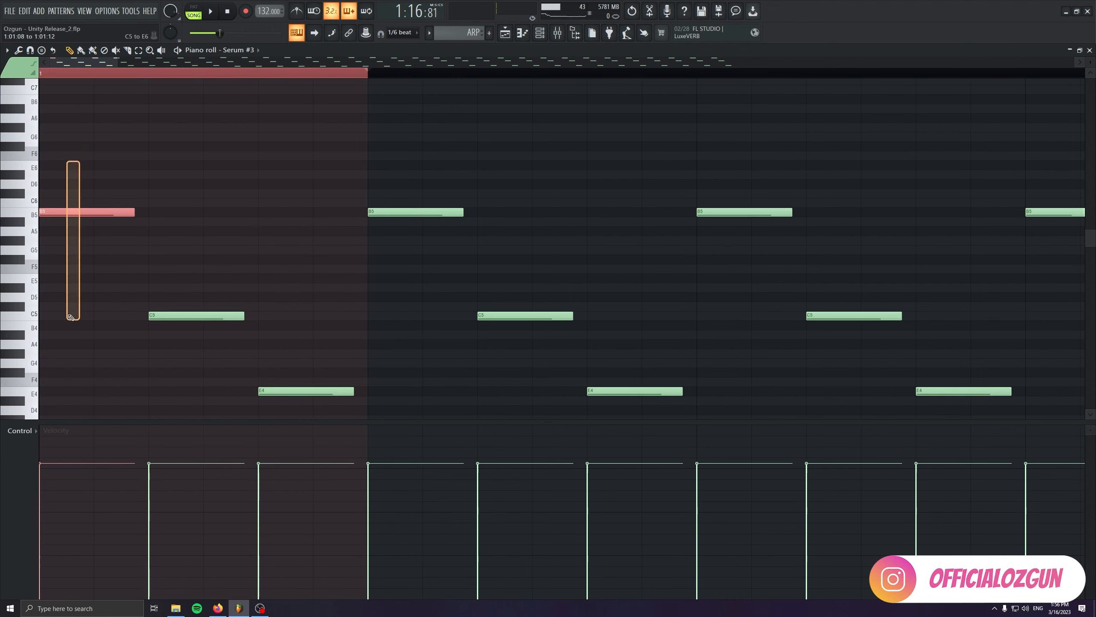
{"action": "left_click_drag", "start_coordinate": [179, 247], "coordinate": [186, 337]}
{"action": "left_click_drag", "start_coordinate": [267, 339], "coordinate": [295, 431]}
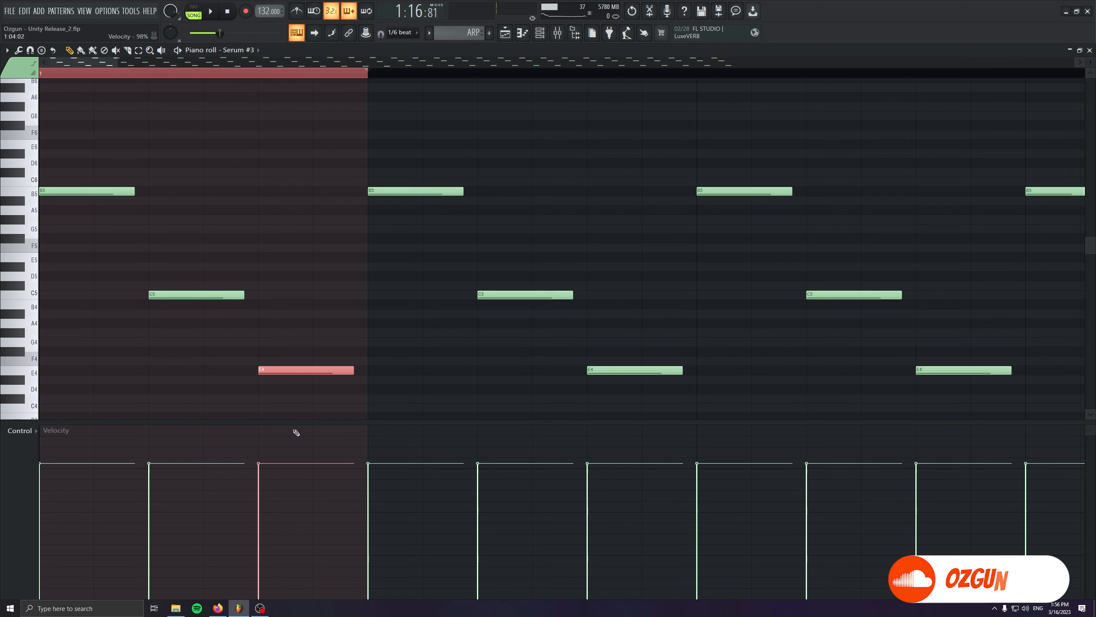
{"action": "left_click", "coordinate": [402, 33]}
{"action": "left_click", "coordinate": [402, 45]}
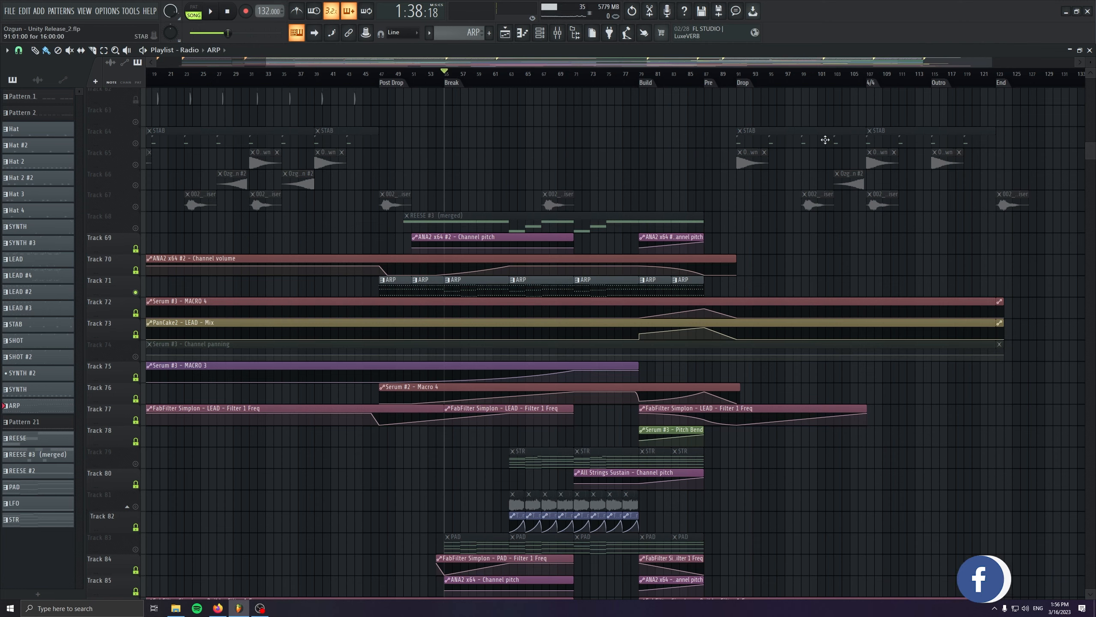
Solo Track 68 with the REESE #3 (merged) clip in the playlist and play it from partway through the Break section.
{"action": "left_click_drag", "start_coordinate": [331, 335], "coordinate": [242, 365]}
{"action": "right_click", "coordinate": [136, 254]}
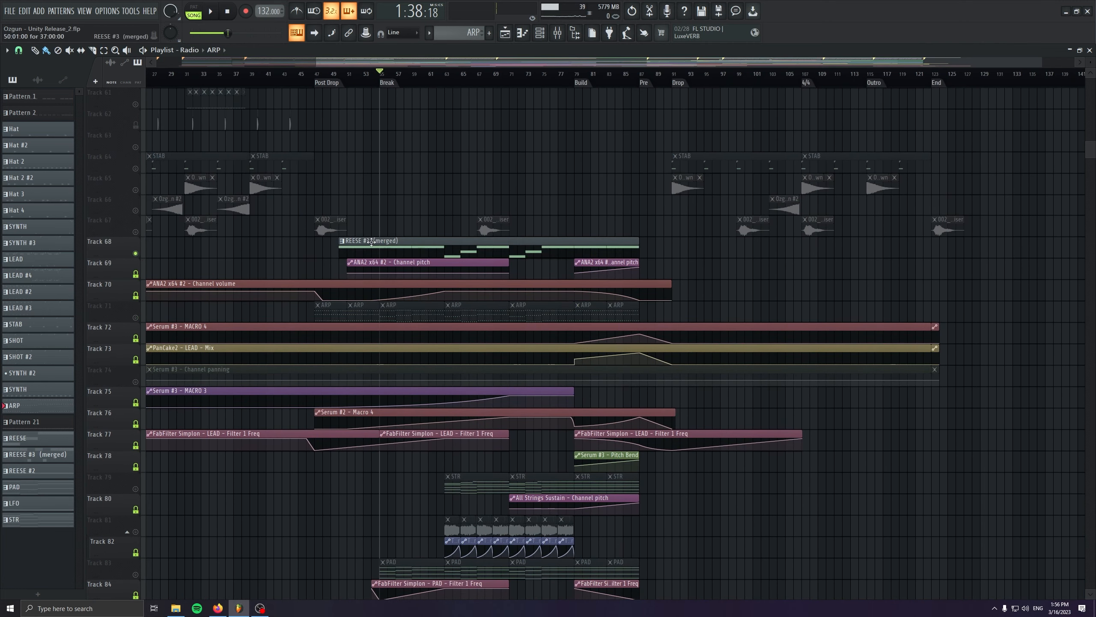
{"action": "key", "text": "space"}
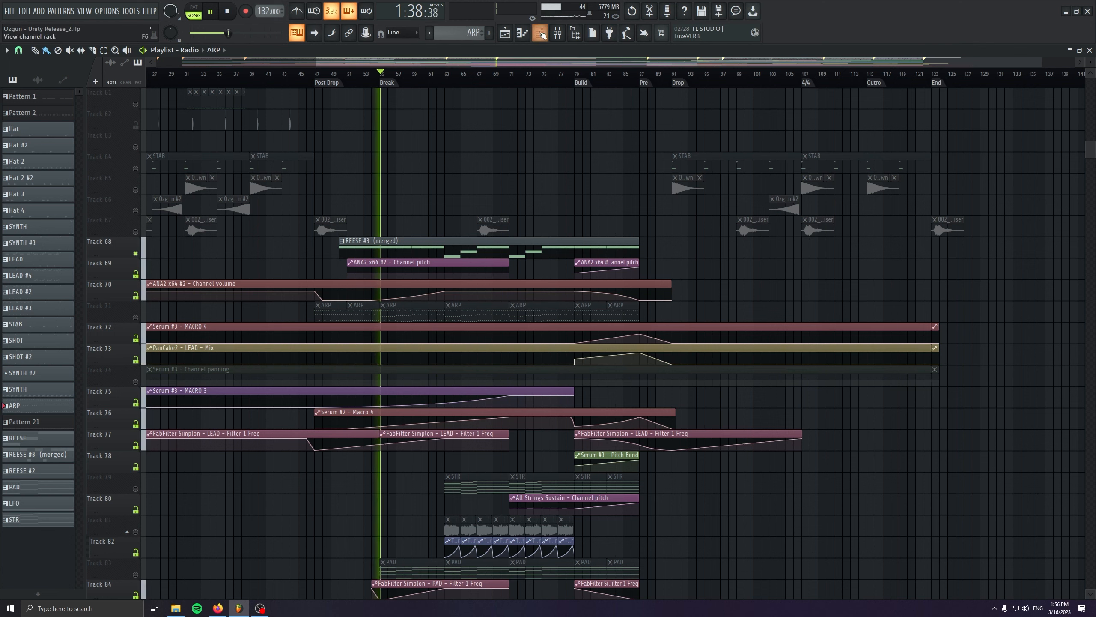
{"action": "left_click", "coordinate": [462, 77]}
Show the mixer, select the REESE channel and open its Fruity Blood Overdrive, Fruity parametric EQ 2 and FabFilter Pro-Q 3.
{"action": "left_click", "coordinate": [557, 33]}
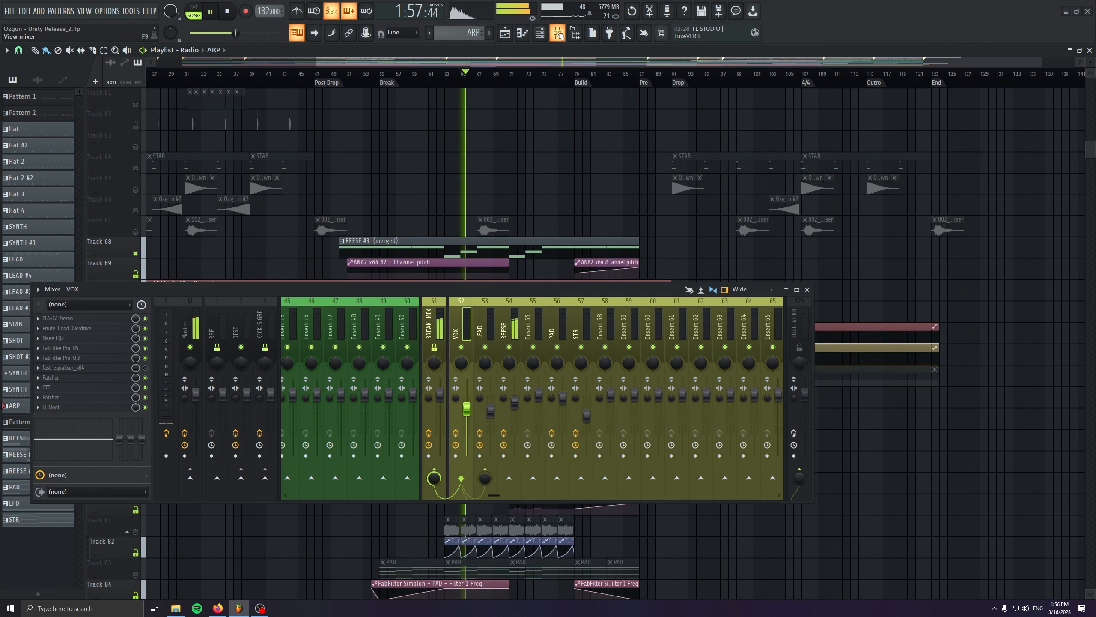
{"action": "left_click", "coordinate": [517, 301]}
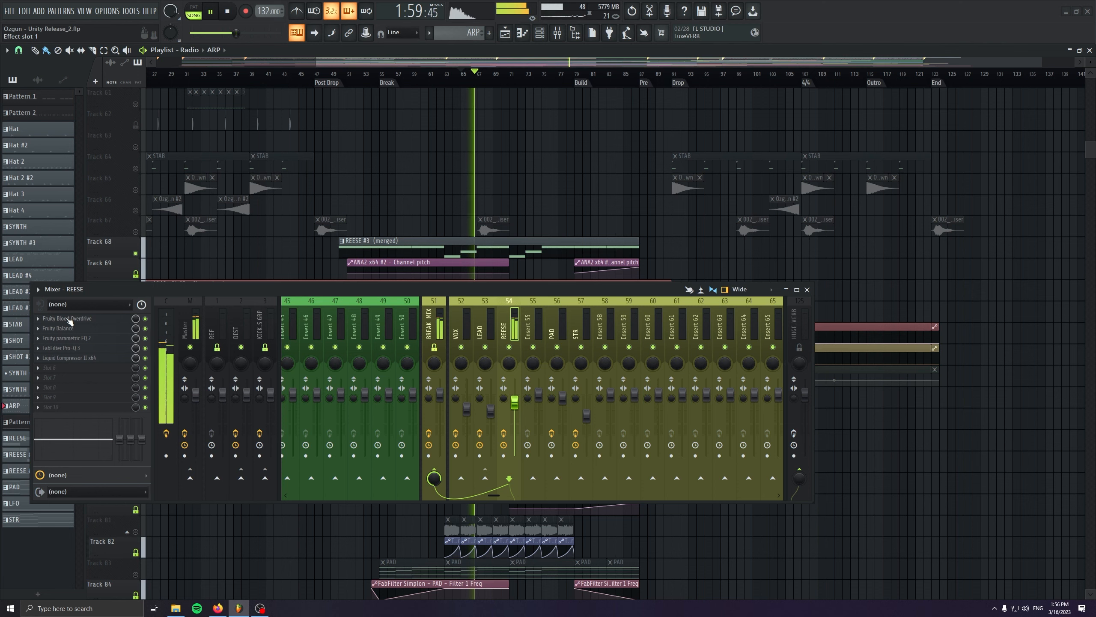
{"action": "left_click", "coordinate": [69, 319]}
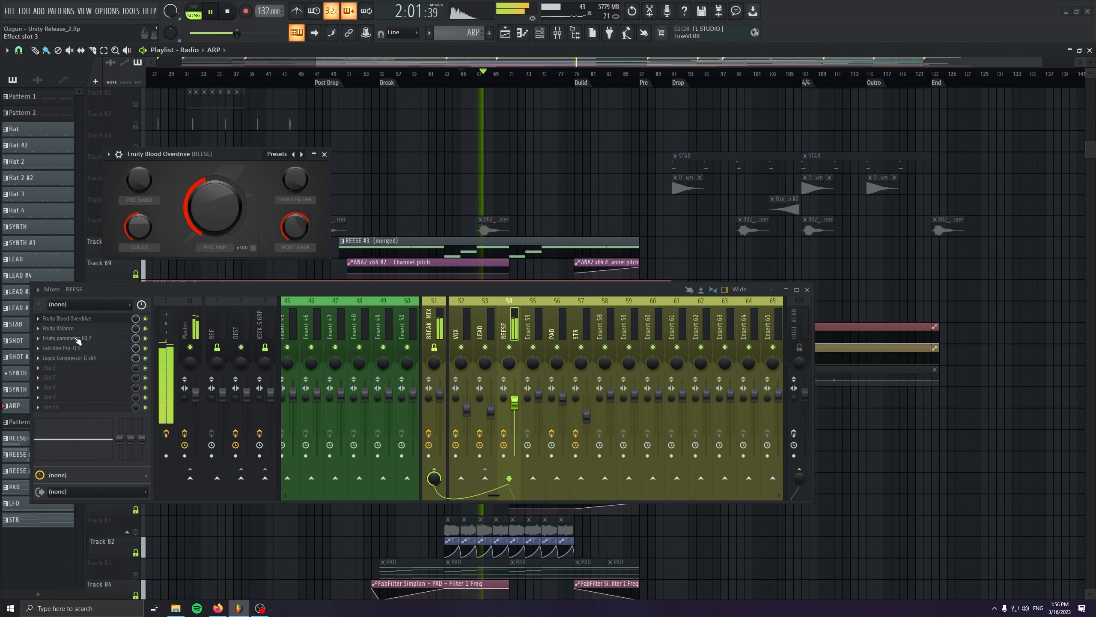
{"action": "left_click", "coordinate": [71, 339]}
{"action": "left_click", "coordinate": [84, 349]}
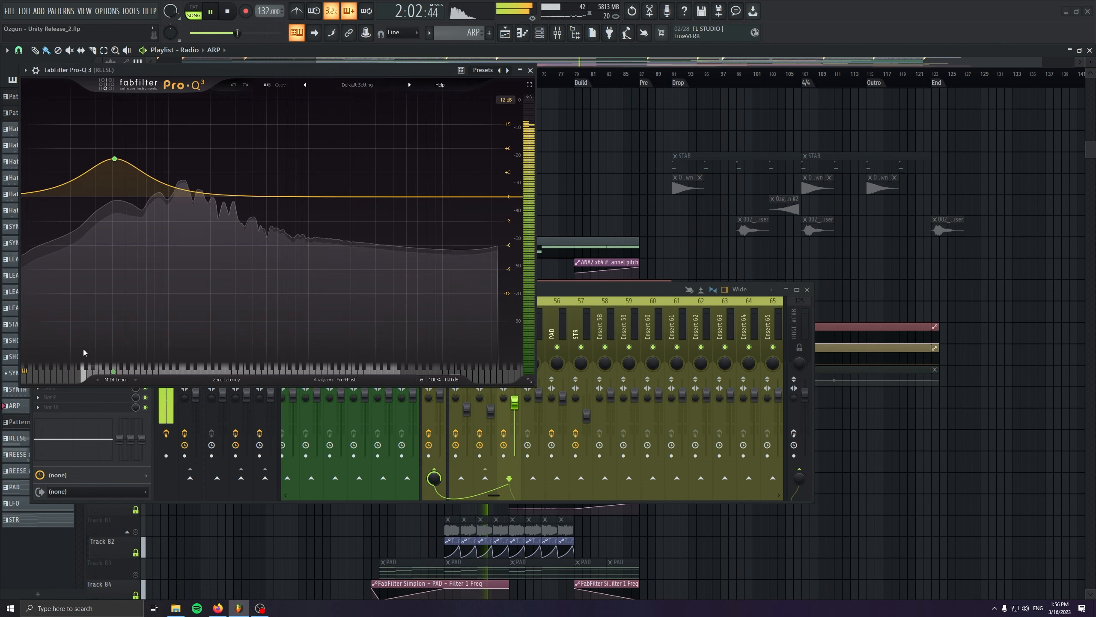
Close the REESE channel's Pro-Q 3 and parametric EQ 2 windows and stop playback.
{"action": "left_click", "coordinate": [531, 70]}
{"action": "left_click", "coordinate": [460, 141]}
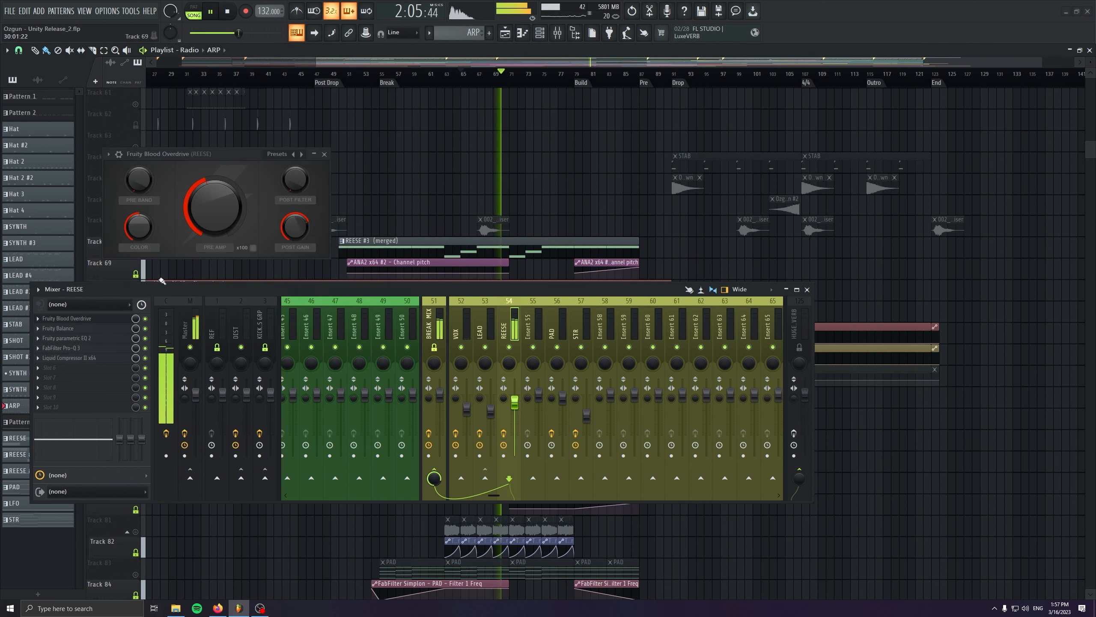
{"action": "key", "text": "space"}
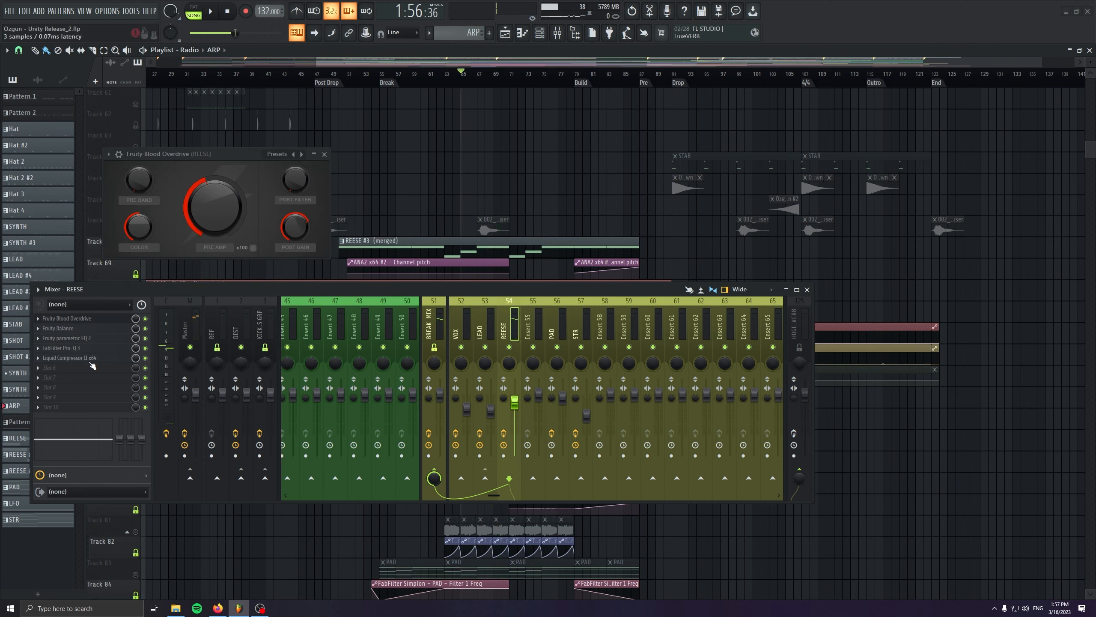
Show the REESE channel's Liquid Compressor II x64, then close it and the Fruity Blood Overdrive window.
{"action": "left_click", "coordinate": [90, 359]}
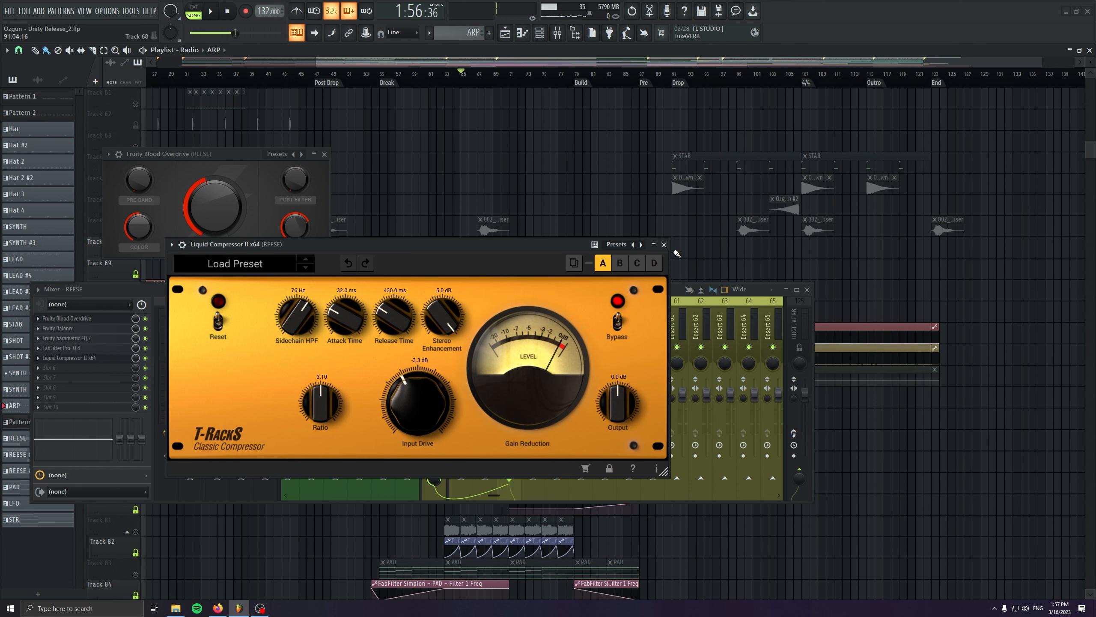
{"action": "left_click", "coordinate": [663, 245]}
{"action": "left_click", "coordinate": [324, 154]}
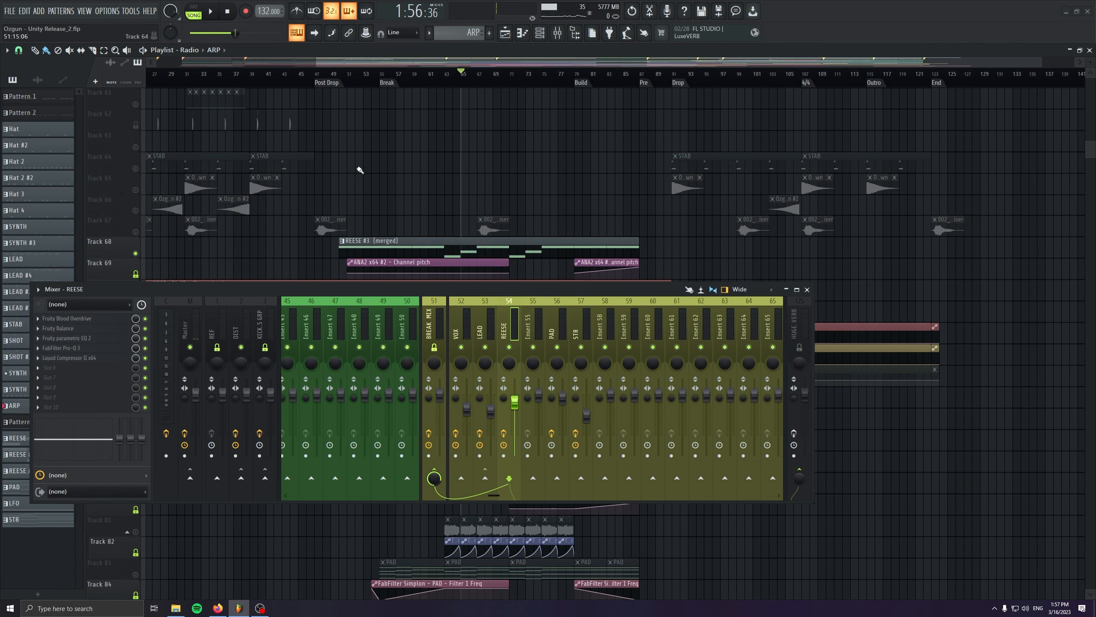
Open the REESE #3 (merged) pattern's channel rack, move the mixer lower and show the ANA2 x64 #2 synth.
{"action": "double_click", "coordinate": [415, 247]}
{"action": "left_click_drag", "start_coordinate": [315, 294], "coordinate": [291, 450]}
{"action": "left_click", "coordinate": [270, 396]}
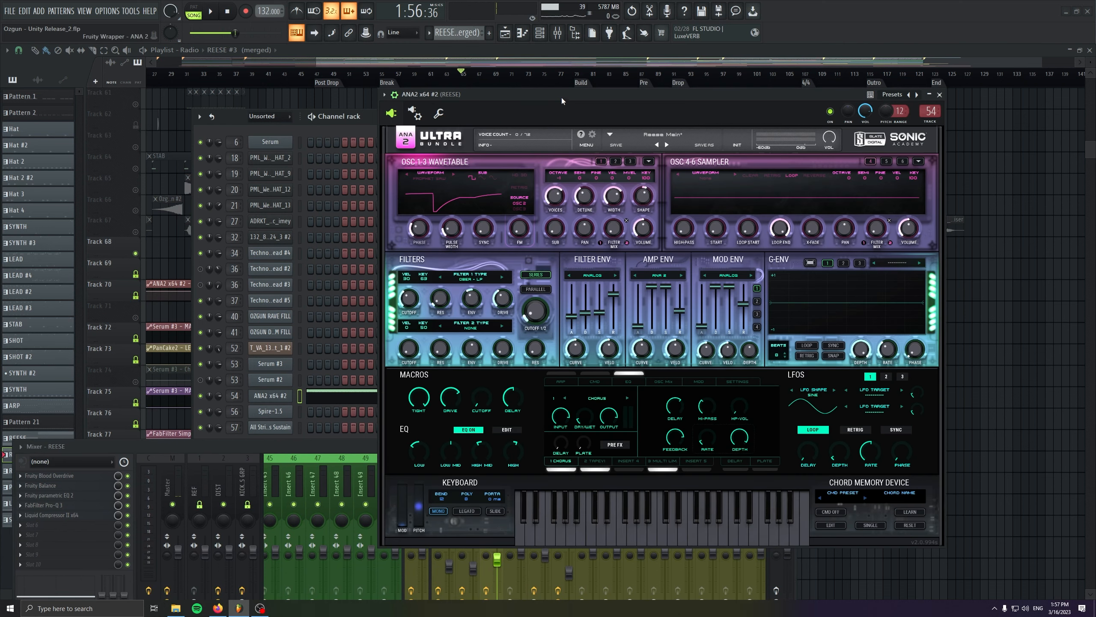
Move the ANA2 x64 #2 synth window aside, then close it and the channel rack.
{"action": "left_click_drag", "start_coordinate": [562, 101], "coordinate": [516, 106]}
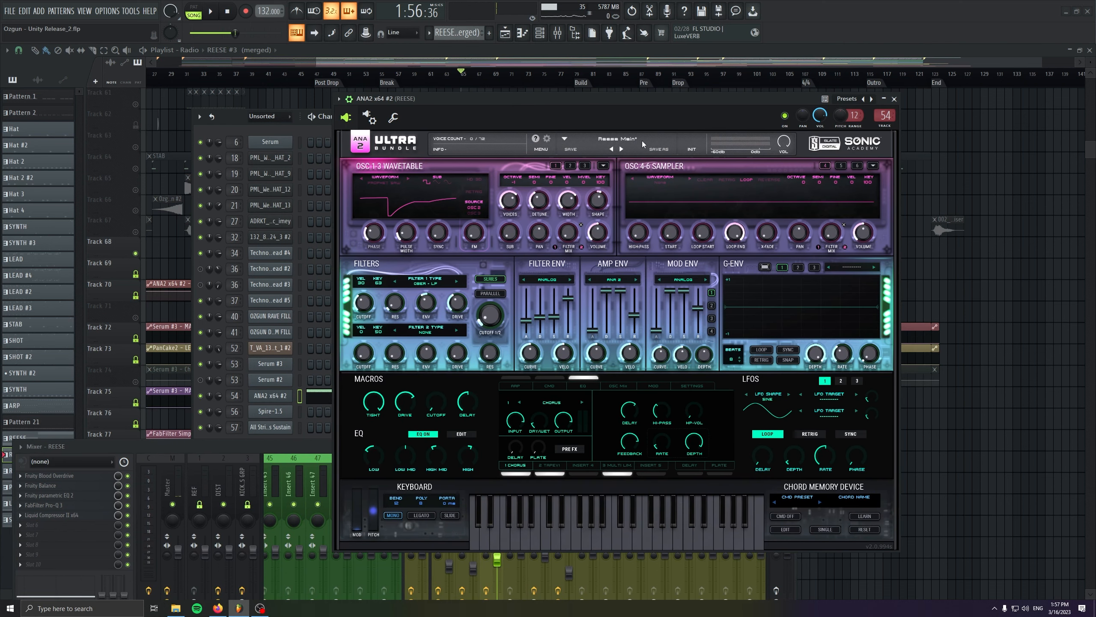
{"action": "left_click", "coordinate": [894, 99]}
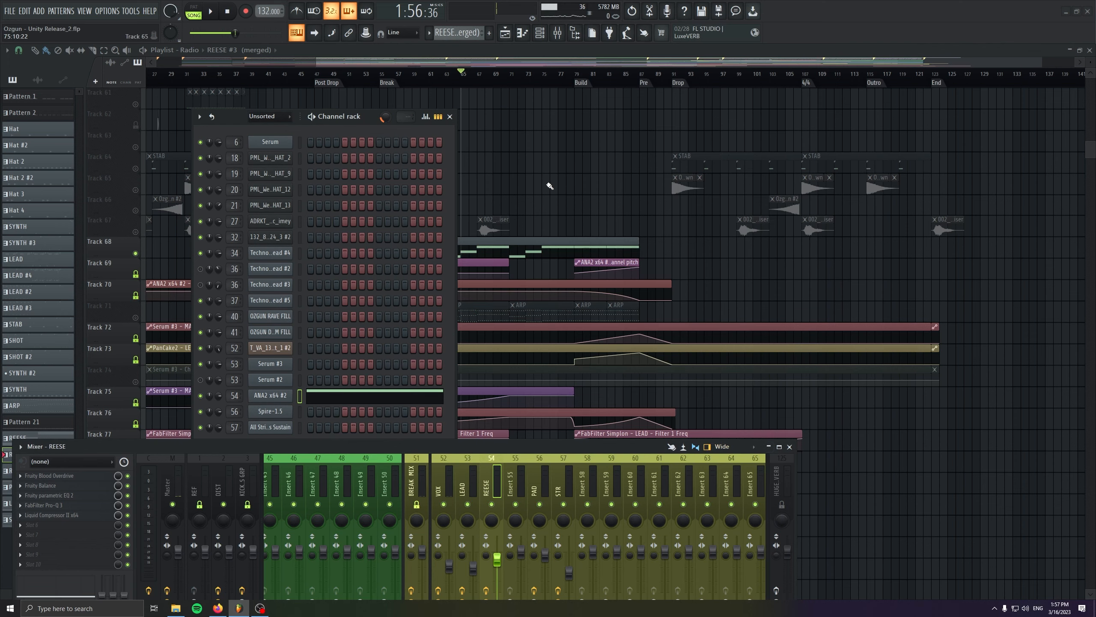
{"action": "left_click", "coordinate": [449, 117]}
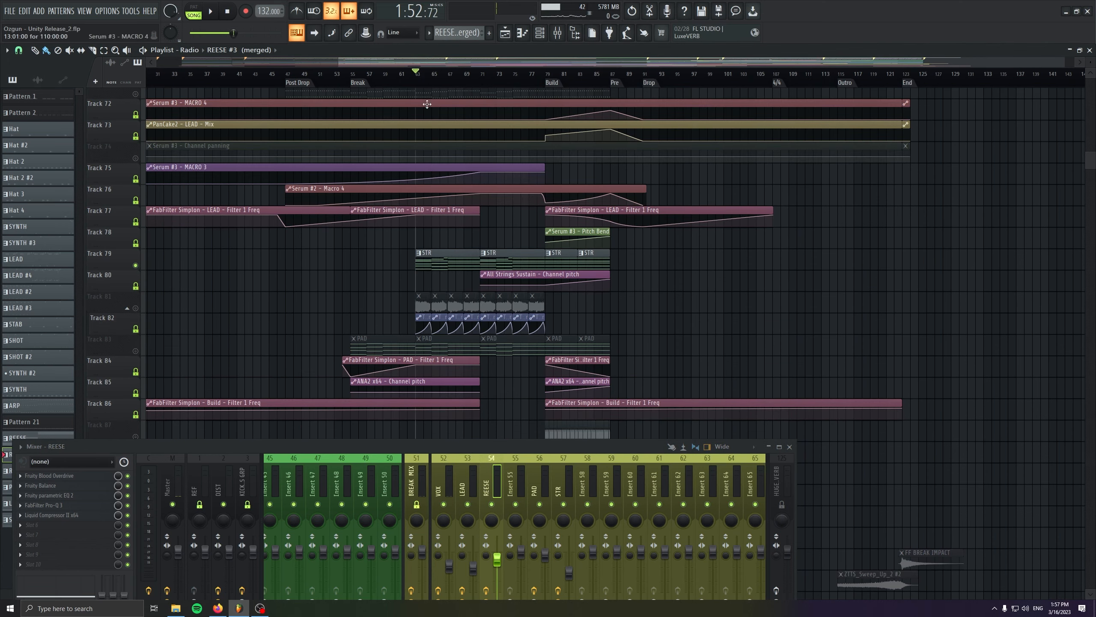
Solo the PAD track 83 in the playlist and set the playback position to the Break marker.
{"action": "scroll", "coordinate": [475, 297], "scroll_direction": "up", "scroll_amount": 4}
{"action": "scroll", "coordinate": [396, 296], "scroll_direction": "up", "scroll_amount": 4}
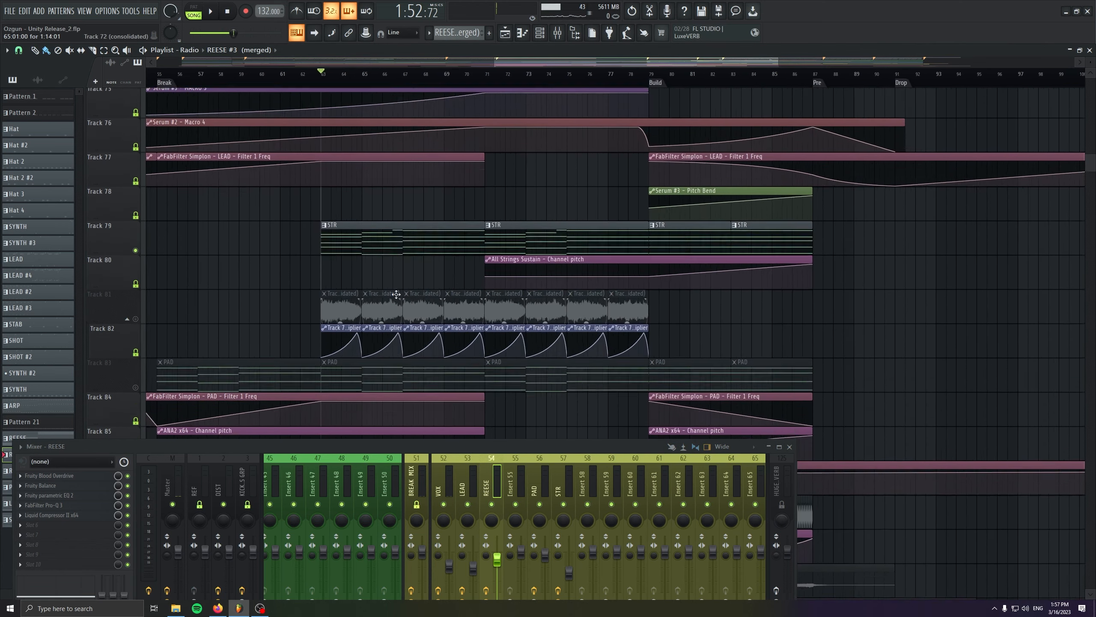
{"action": "left_click_drag", "start_coordinate": [411, 277], "coordinate": [326, 304]}
{"action": "right_click", "coordinate": [136, 369]}
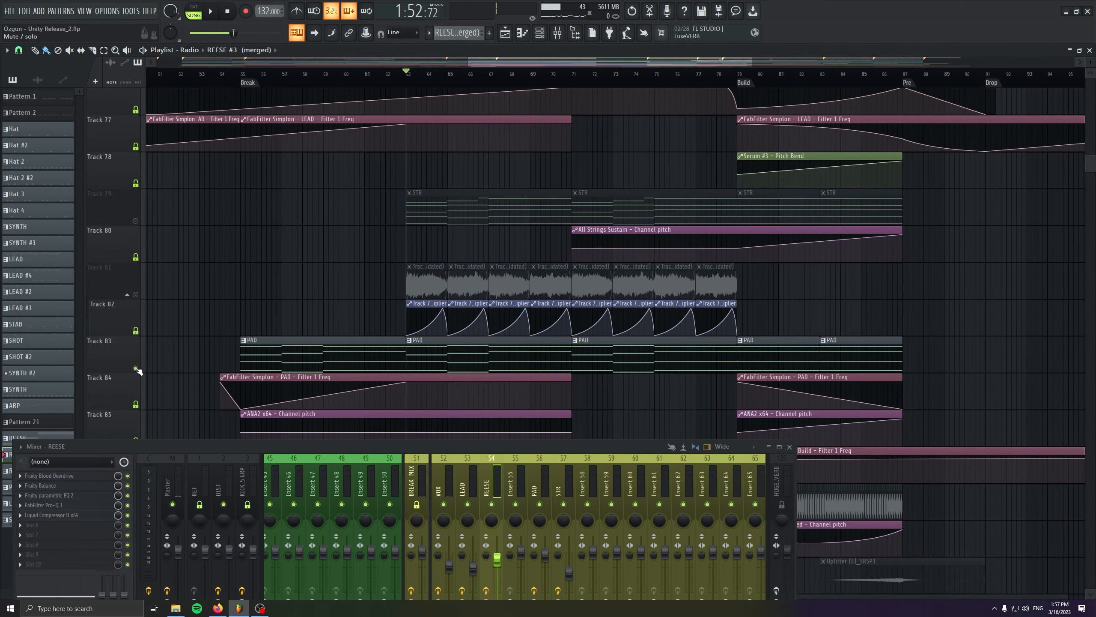
{"action": "left_click", "coordinate": [242, 73]}
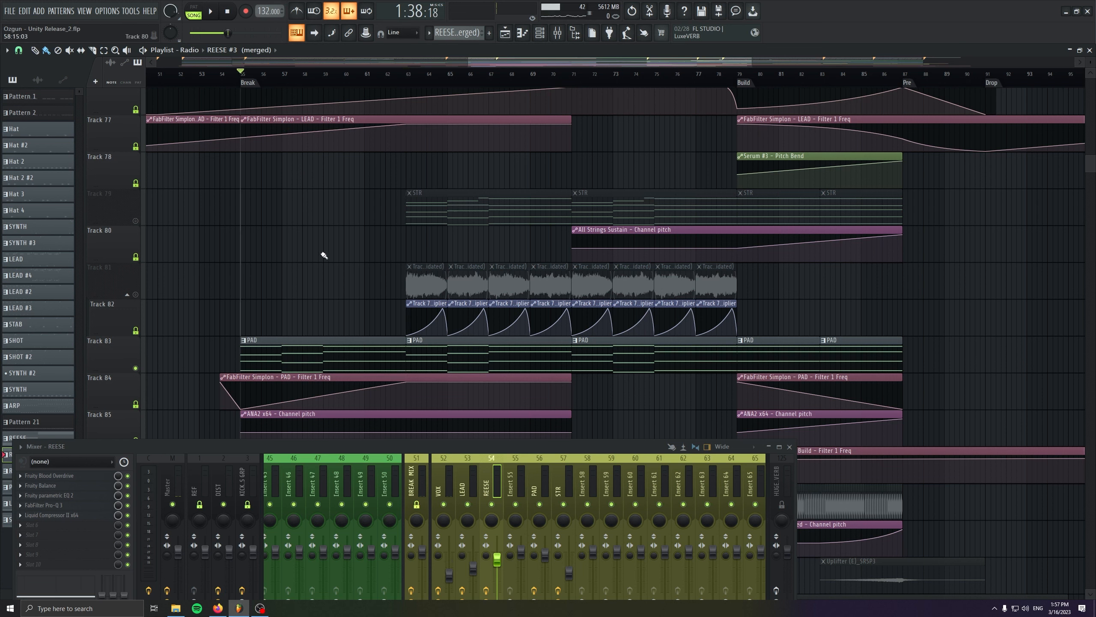
{"action": "left_click_drag", "start_coordinate": [251, 355], "coordinate": [386, 368]}
{"action": "left_click_drag", "start_coordinate": [393, 190], "coordinate": [537, 214]}
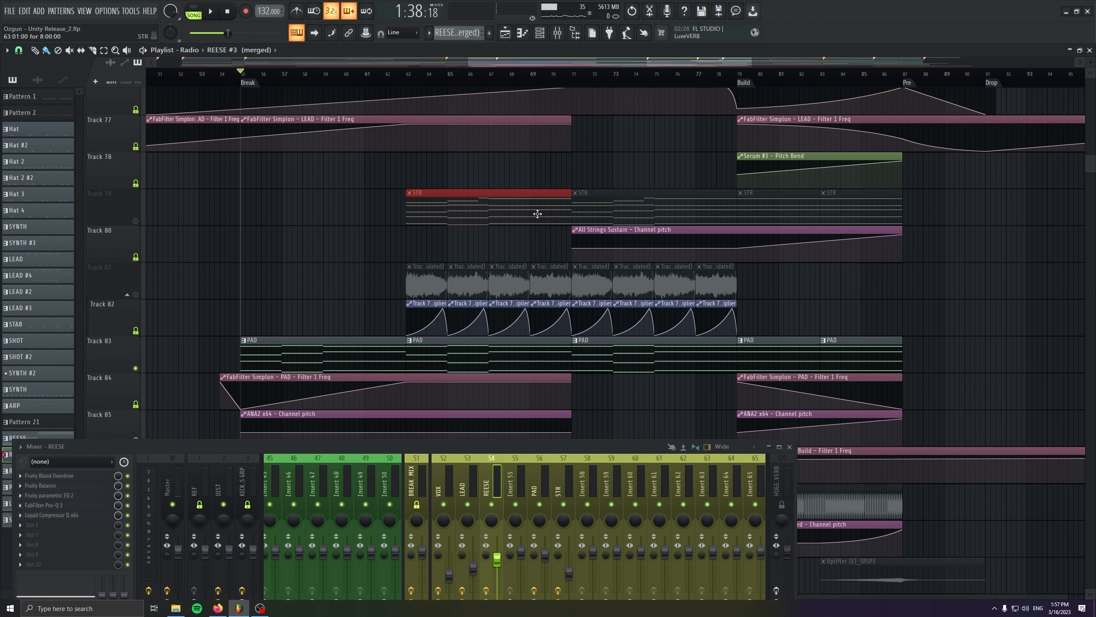
Open the PAD pattern's Spire-1.5 notes in the piano roll and play the pad.
{"action": "double_click", "coordinate": [363, 340]}
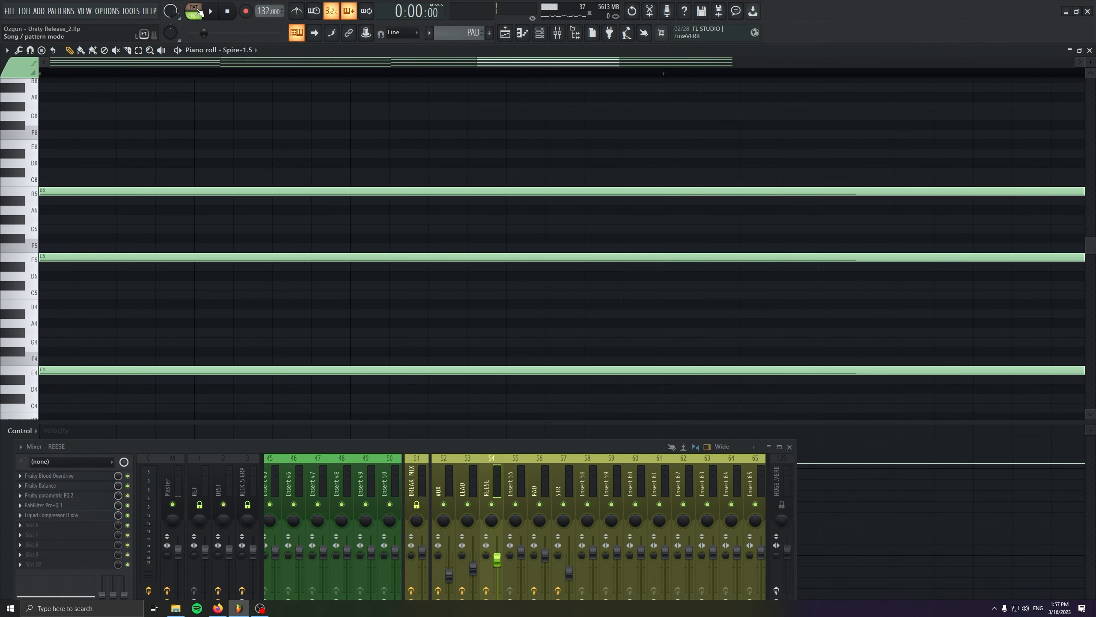
{"action": "key", "text": "space"}
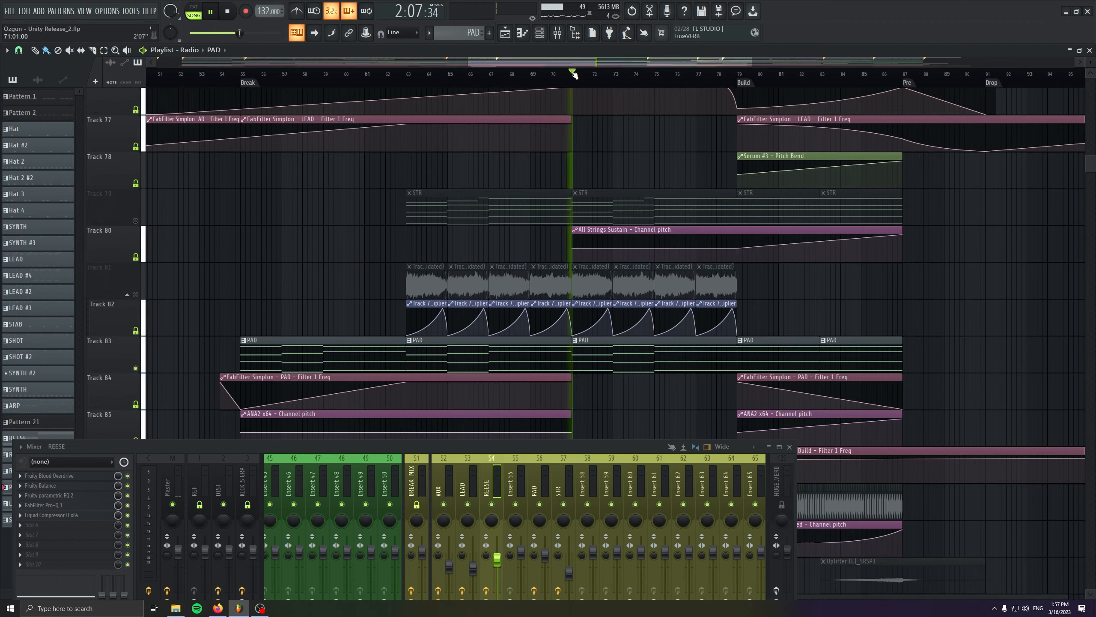
{"action": "key", "text": "F7"}
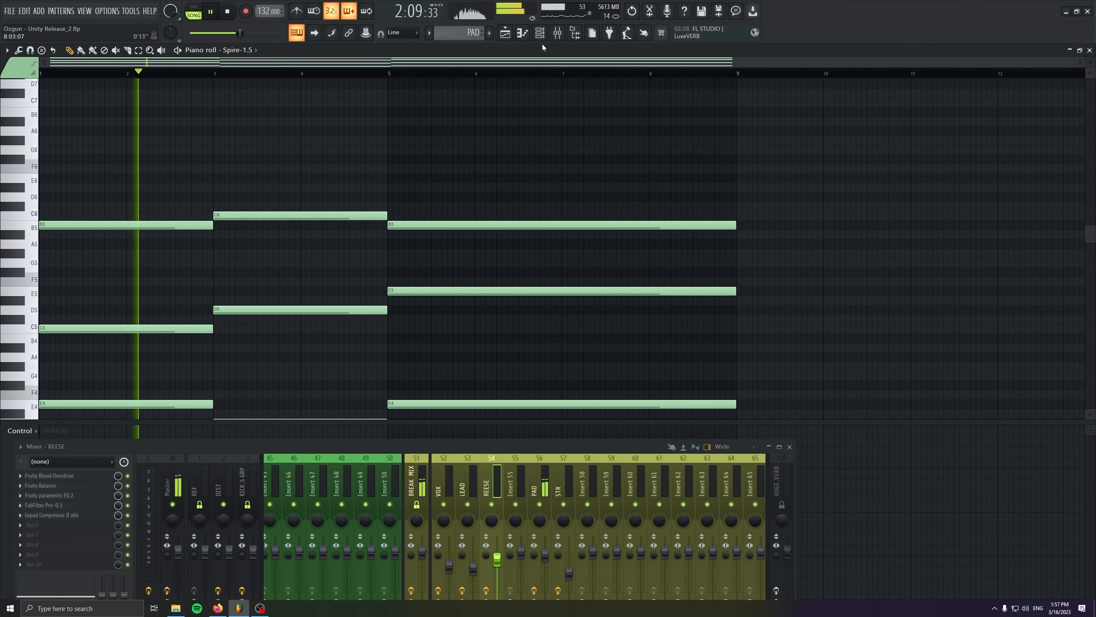
Show the PAD's Spire-1.5 synth from the channel rack, then close the synth window.
{"action": "left_click", "coordinate": [540, 33]}
{"action": "left_click", "coordinate": [269, 410]}
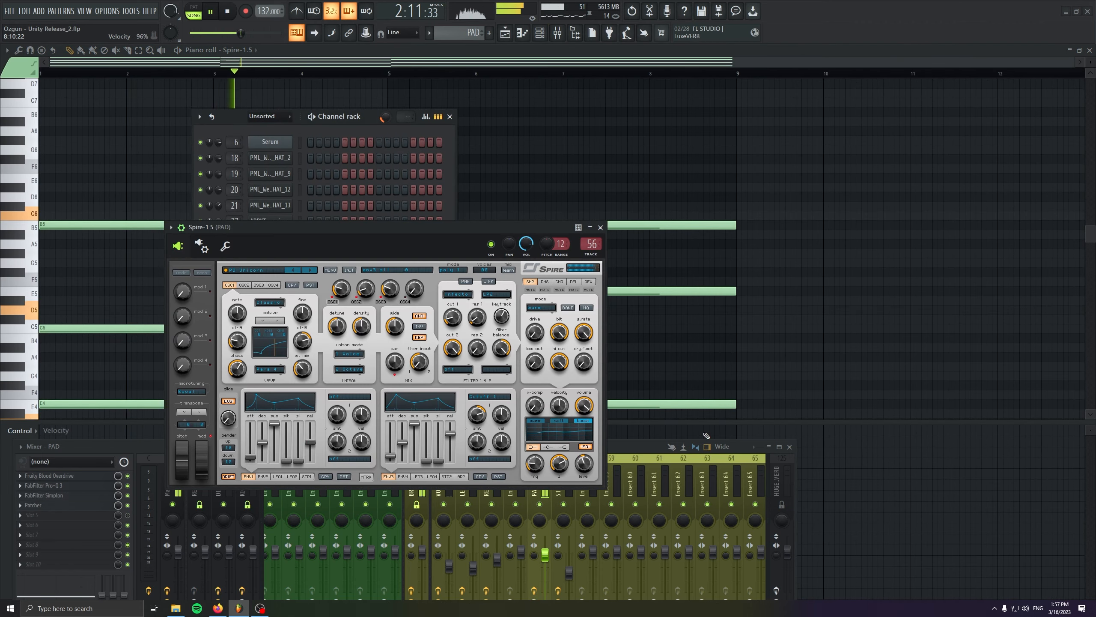
{"action": "left_click", "coordinate": [601, 227]}
Move the mixer higher and bypass, then re-enable the PAD channel's effects to compare the sound.
{"action": "left_click_drag", "start_coordinate": [535, 448], "coordinate": [543, 354]}
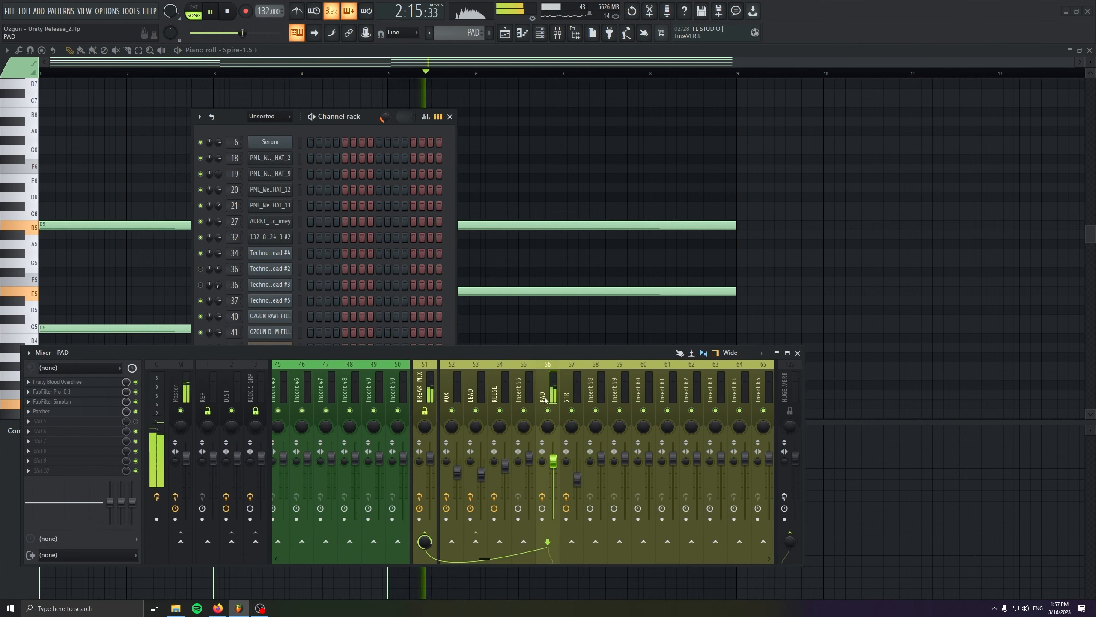
{"action": "left_click", "coordinate": [544, 499]}
{"action": "left_click", "coordinate": [543, 498]}
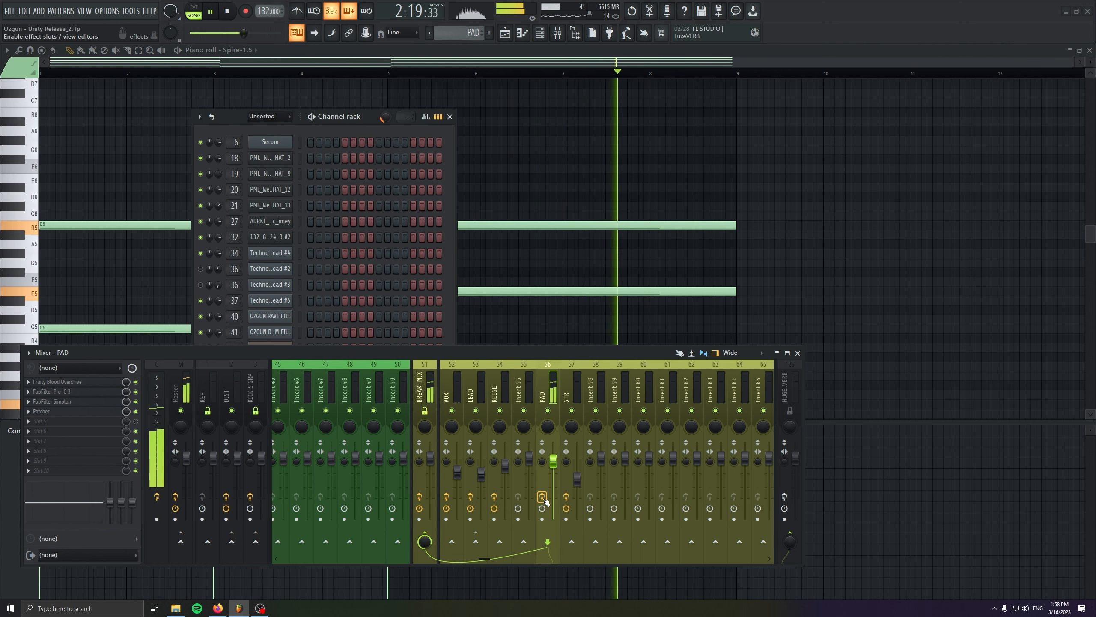
Stop playback and close the channel rack, mixer and piano roll to return to the playlist.
{"action": "left_click", "coordinate": [449, 116]}
{"action": "key", "text": "space"}
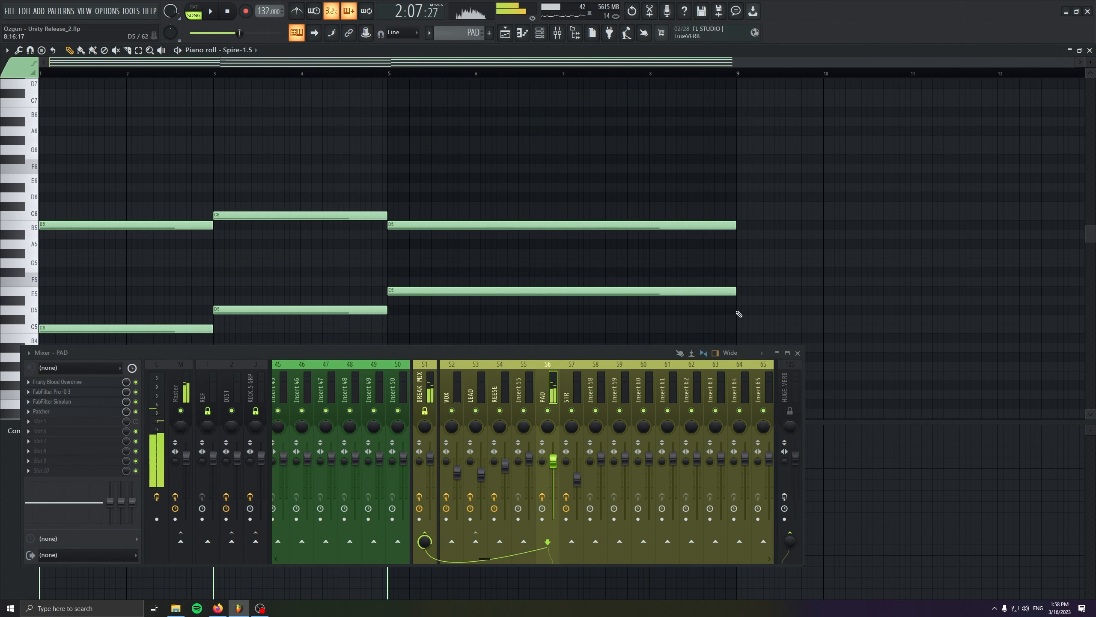
{"action": "left_click", "coordinate": [798, 353]}
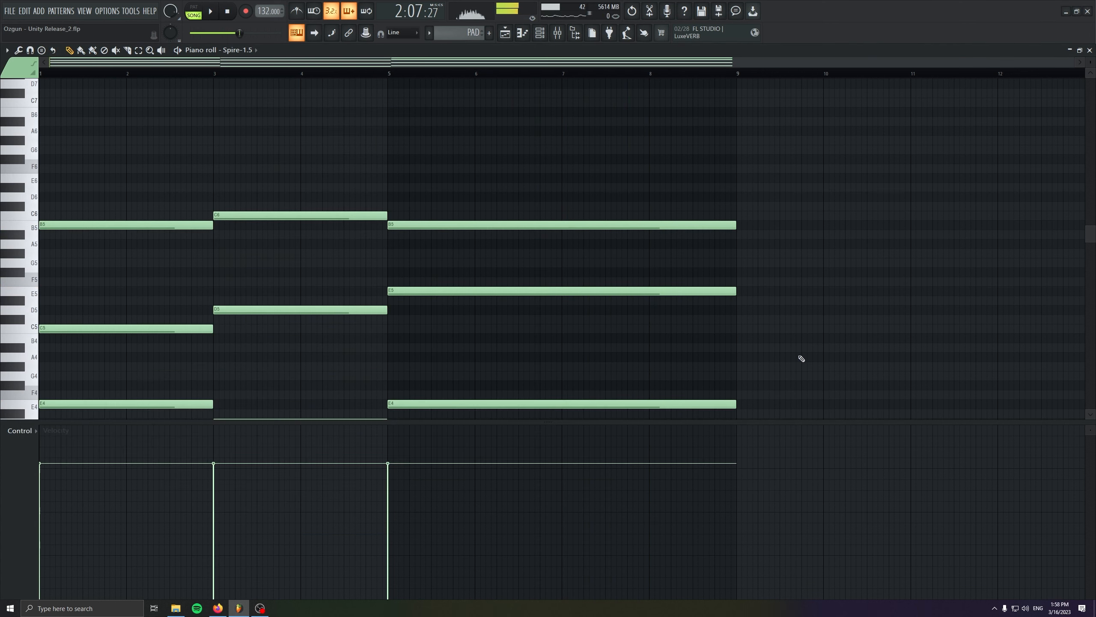
{"action": "left_click", "coordinate": [1089, 51]}
Solo the STR track 79, play it from bar 63 and show the mixer.
{"action": "left_click", "coordinate": [407, 73]}
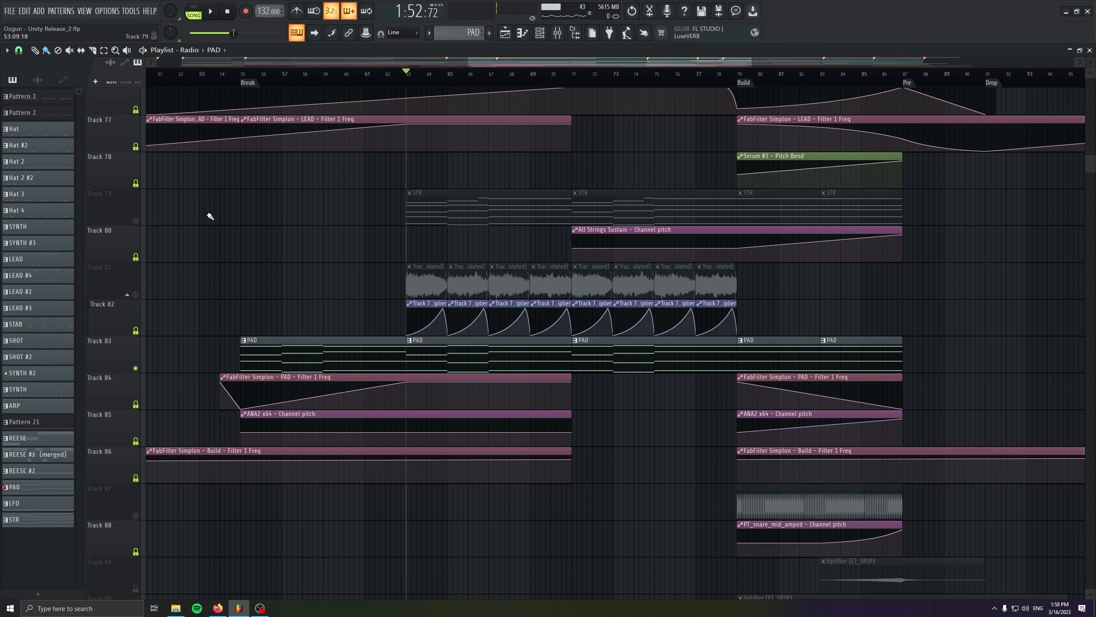
{"action": "right_click", "coordinate": [136, 221]}
{"action": "key", "text": "space"}
{"action": "key", "text": "F9"}
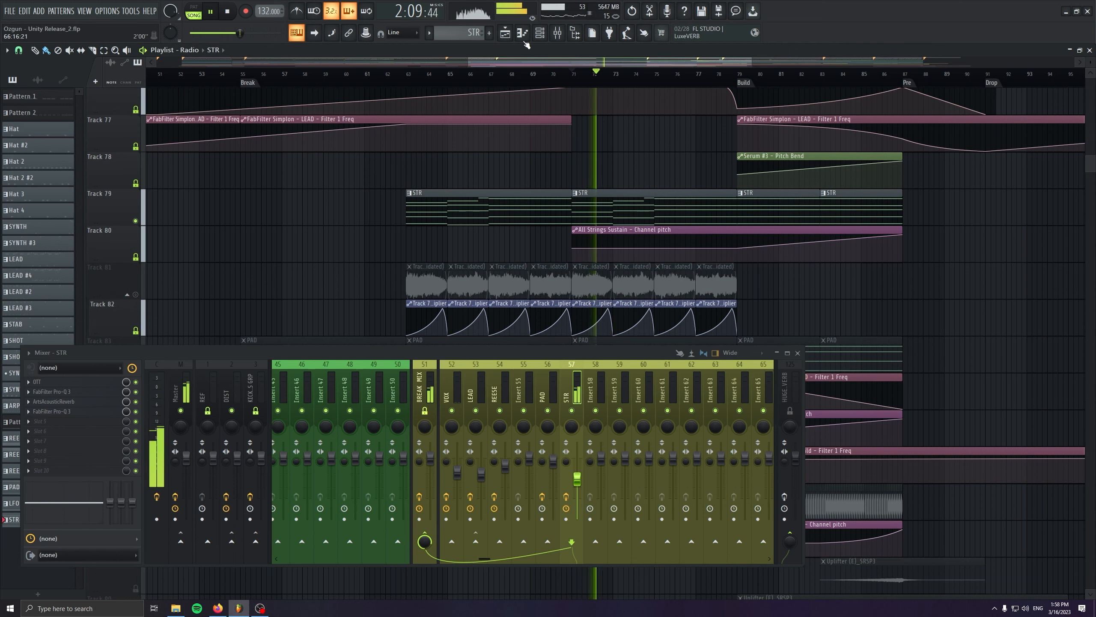
Open the channel rack, move the mixer lower and show the All Strings Sustain FLEX instrument, then close it.
{"action": "key", "text": "F6"}
{"action": "left_click_drag", "start_coordinate": [291, 355], "coordinate": [368, 481]}
{"action": "left_click", "coordinate": [281, 424]}
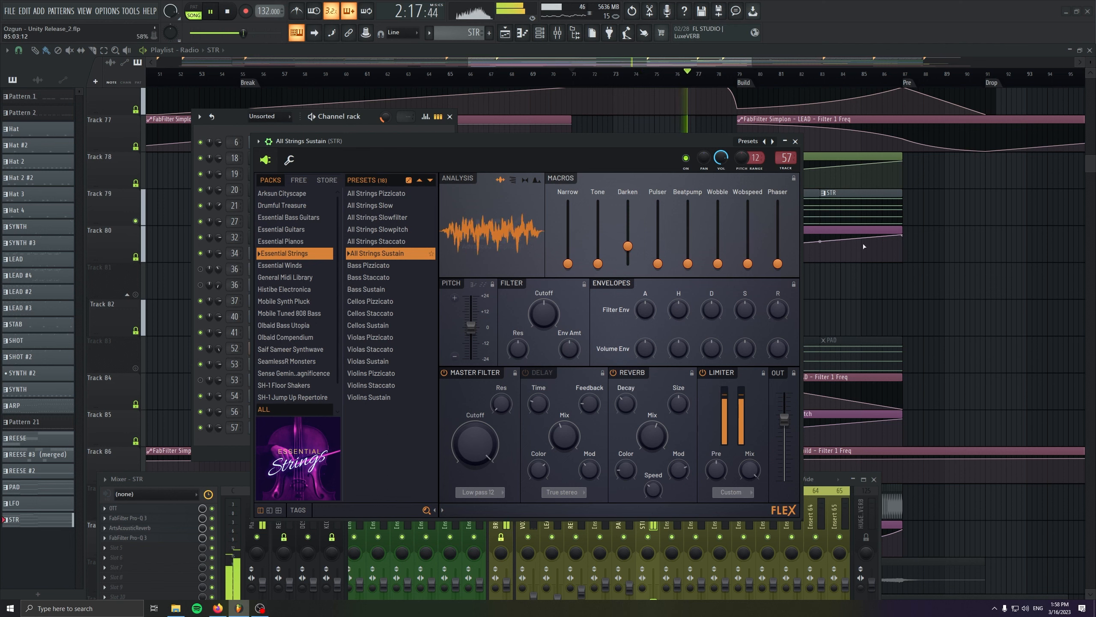
{"action": "left_click", "coordinate": [797, 142]}
Review the STR pattern's All Strings Sustain notes in the piano roll, then close it and stop playback.
{"action": "double_click", "coordinate": [686, 209]}
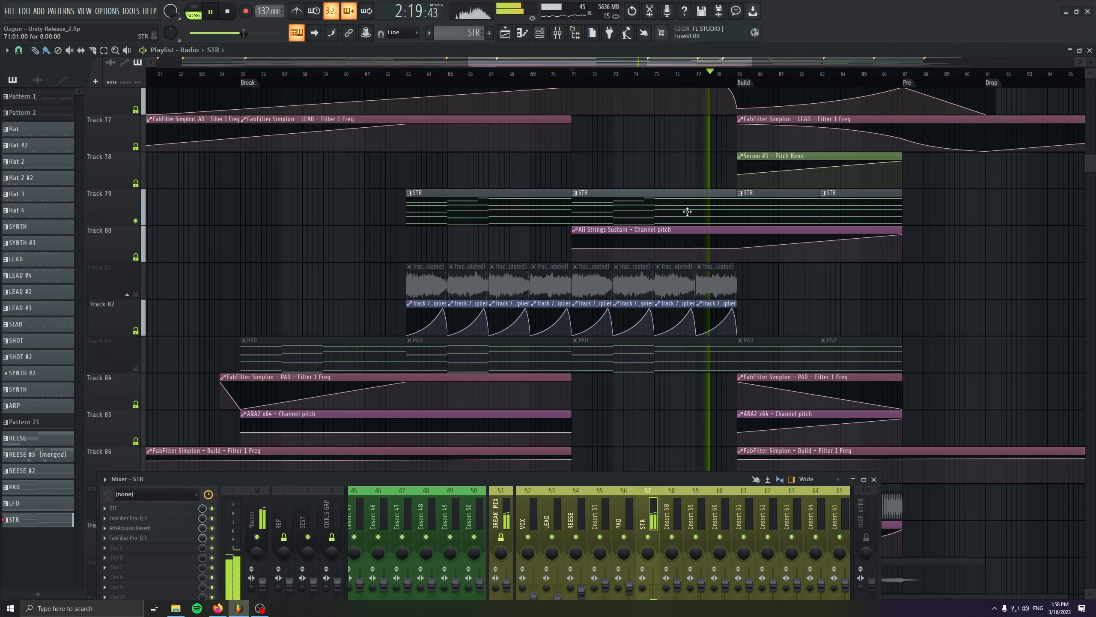
{"action": "scroll", "coordinate": [583, 315], "scroll_direction": "left", "scroll_amount": 5}
{"action": "scroll", "coordinate": [582, 328], "scroll_direction": "down", "scroll_amount": 2}
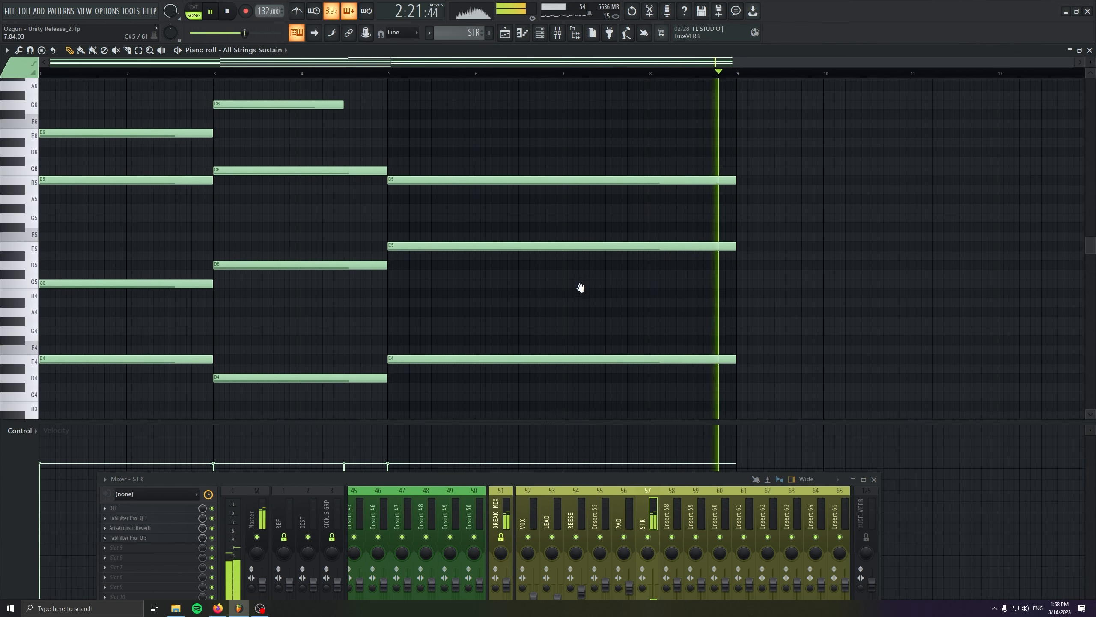
{"action": "scroll", "coordinate": [916, 321], "scroll_direction": "up", "scroll_amount": 1}
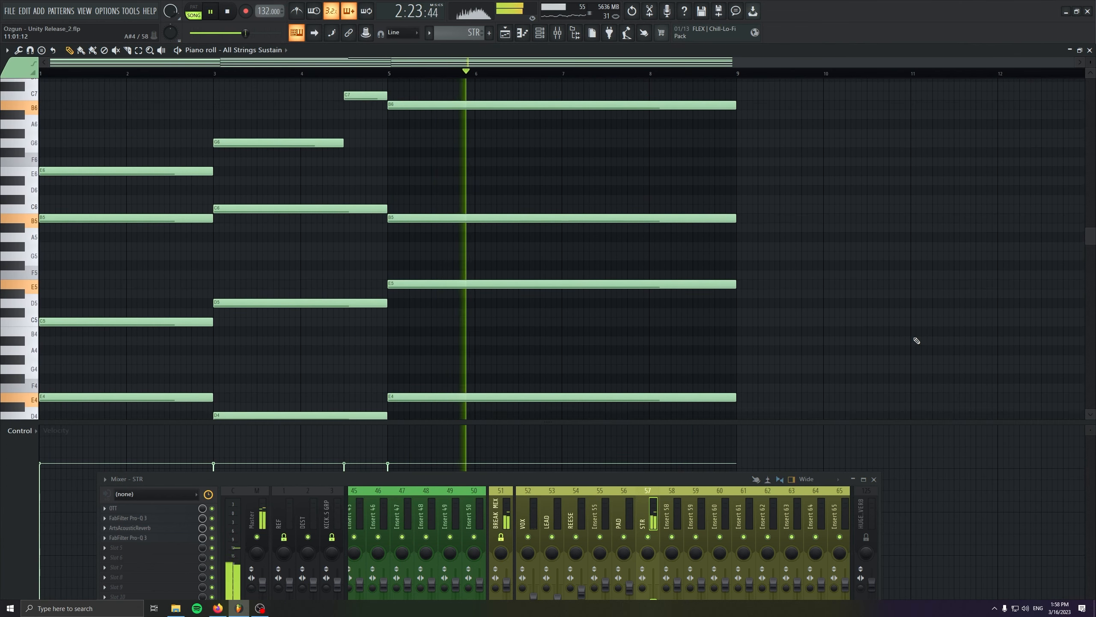
{"action": "left_click", "coordinate": [1089, 50]}
{"action": "key", "text": "space"}
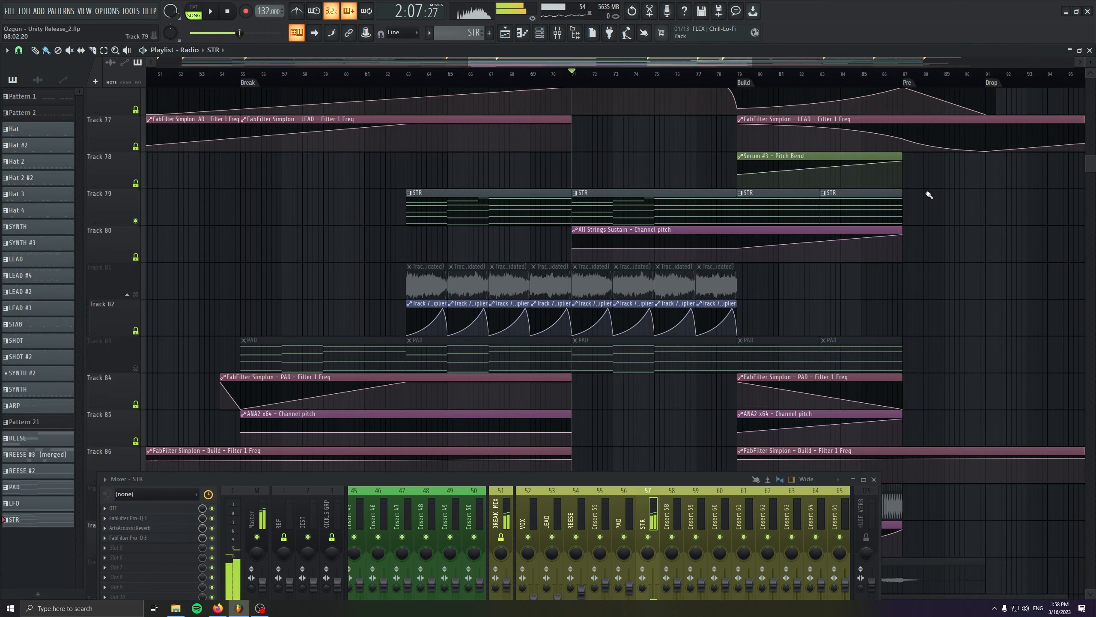
Solo track 81, select its Track 72 (consolidated) audio clips and play them from bar 63.
{"action": "left_click", "coordinate": [227, 11]}
{"action": "left_click", "coordinate": [406, 73]}
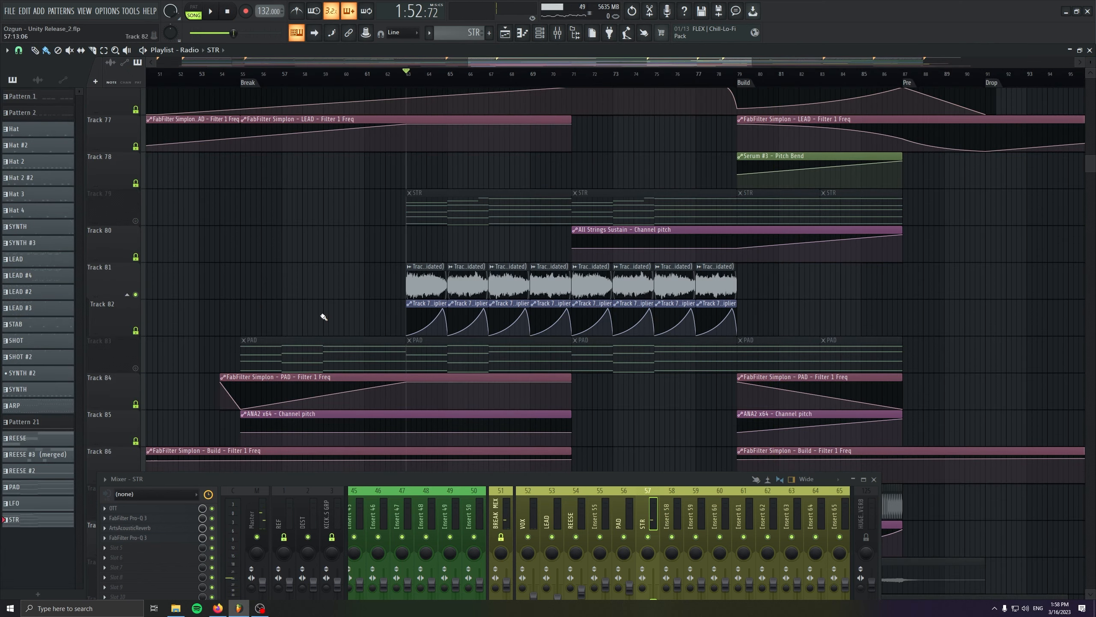
{"action": "left_click_drag", "start_coordinate": [343, 273], "coordinate": [816, 289]}
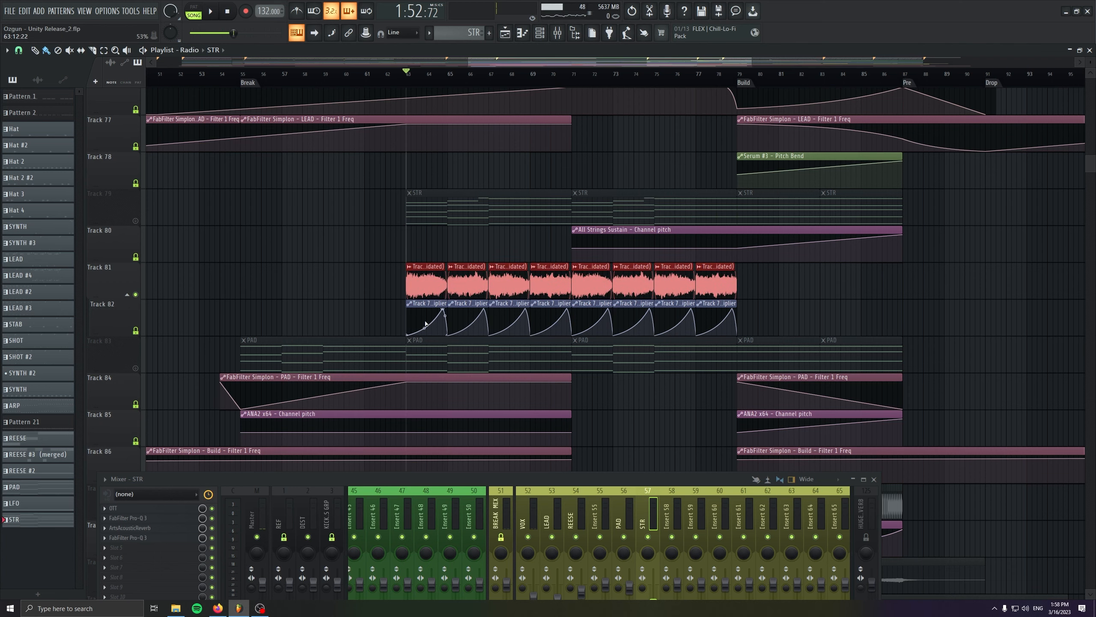
{"action": "scroll", "coordinate": [594, 330], "scroll_direction": "up", "scroll_amount": 2}
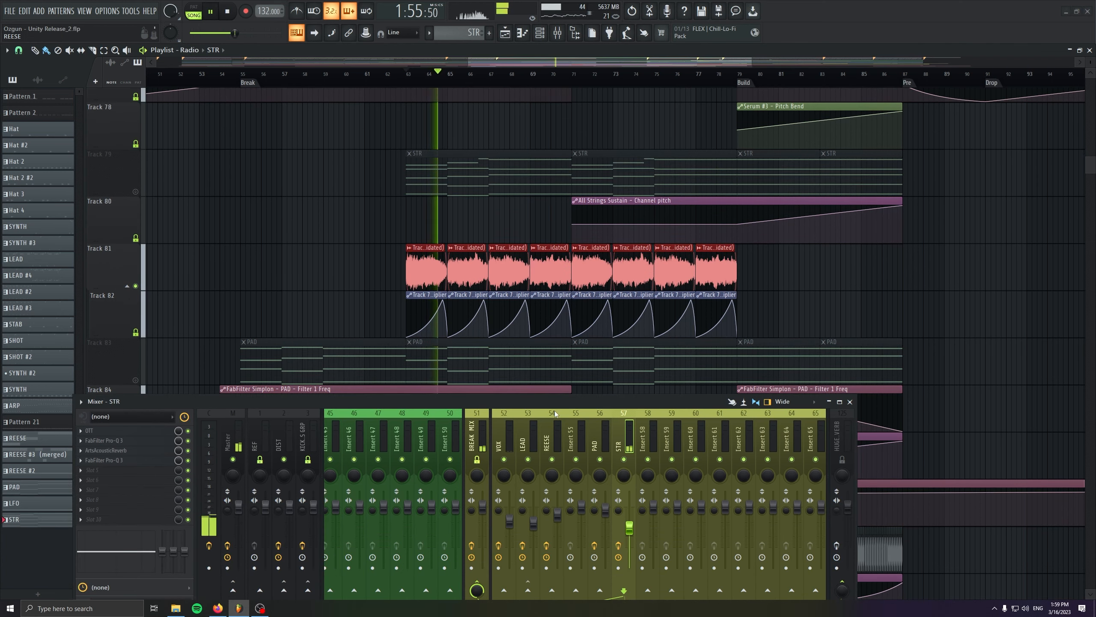
{"action": "key", "text": "space"}
{"action": "scroll", "coordinate": [434, 291], "scroll_direction": "up", "scroll_amount": 5}
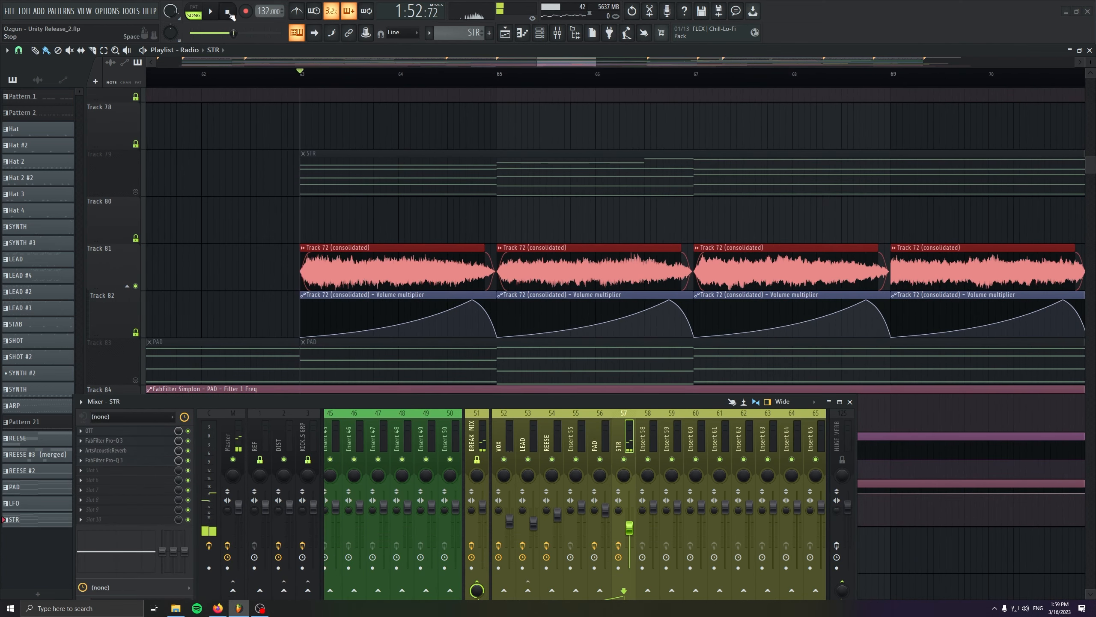
Select the STR clip, then show the Track 72 (consolidated) clip's sample settings with Normalize and Reverse, and close them.
{"action": "left_click", "coordinate": [301, 76]}
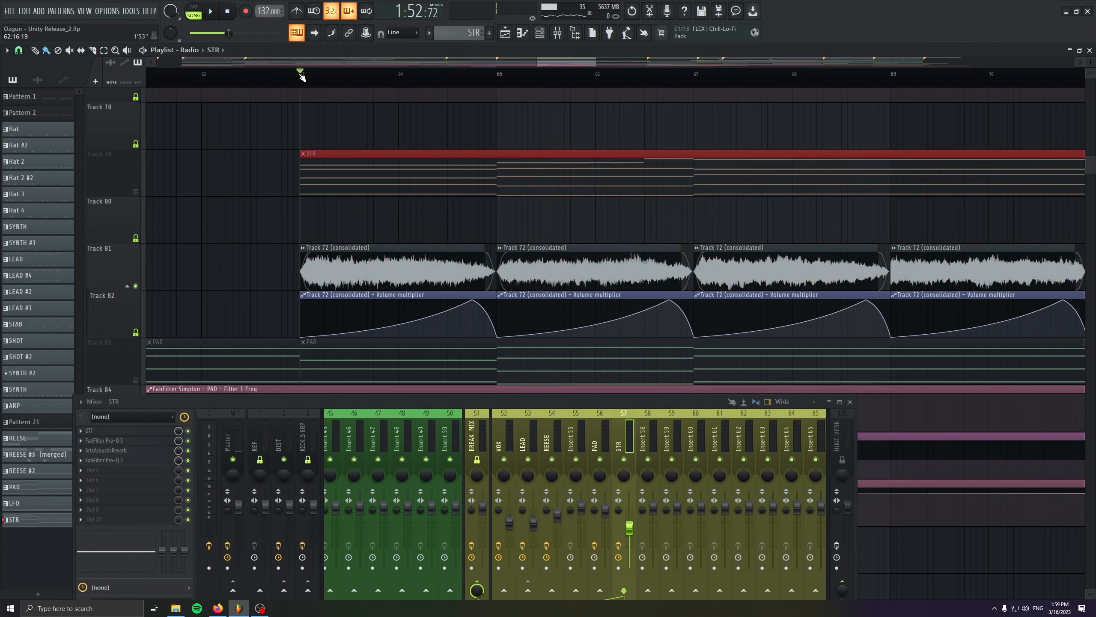
{"action": "left_click_drag", "start_coordinate": [283, 172], "coordinate": [479, 203]}
{"action": "double_click", "coordinate": [402, 250]}
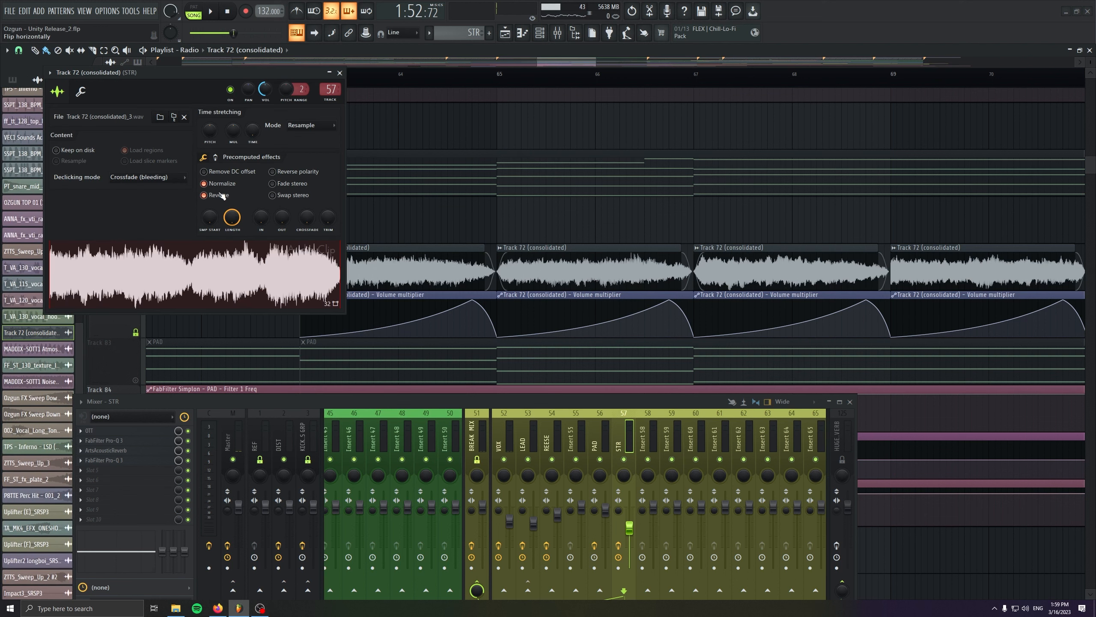
{"action": "left_click", "coordinate": [340, 72]}
Play the reversed audio clips together with the unmuted STR track and view their volume multiplier automation.
{"action": "key", "text": "space"}
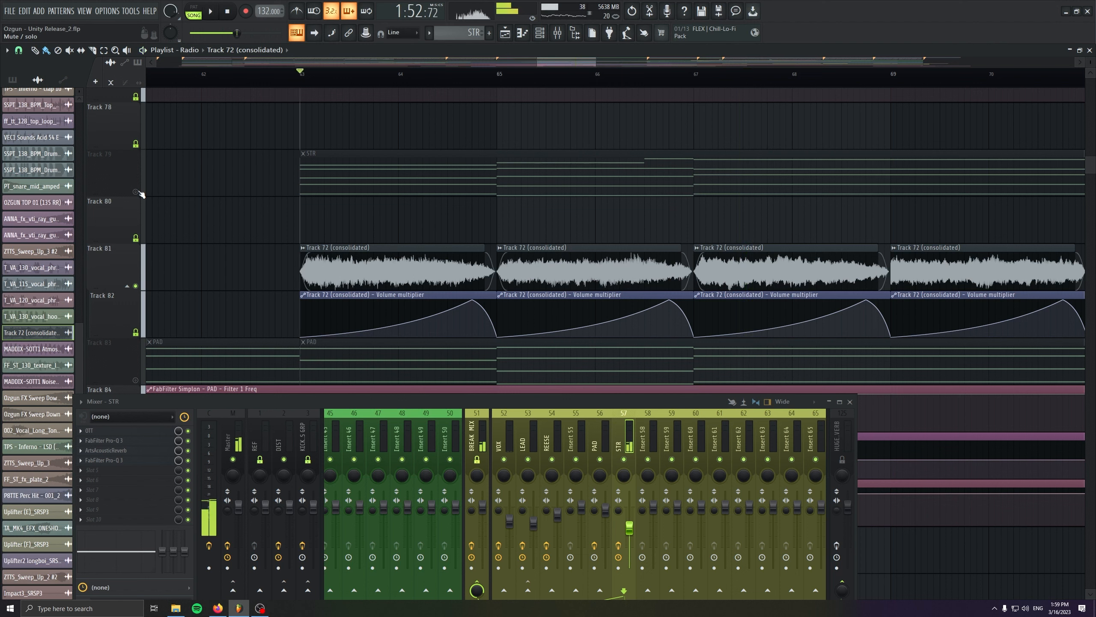
{"action": "left_click", "coordinate": [139, 193]}
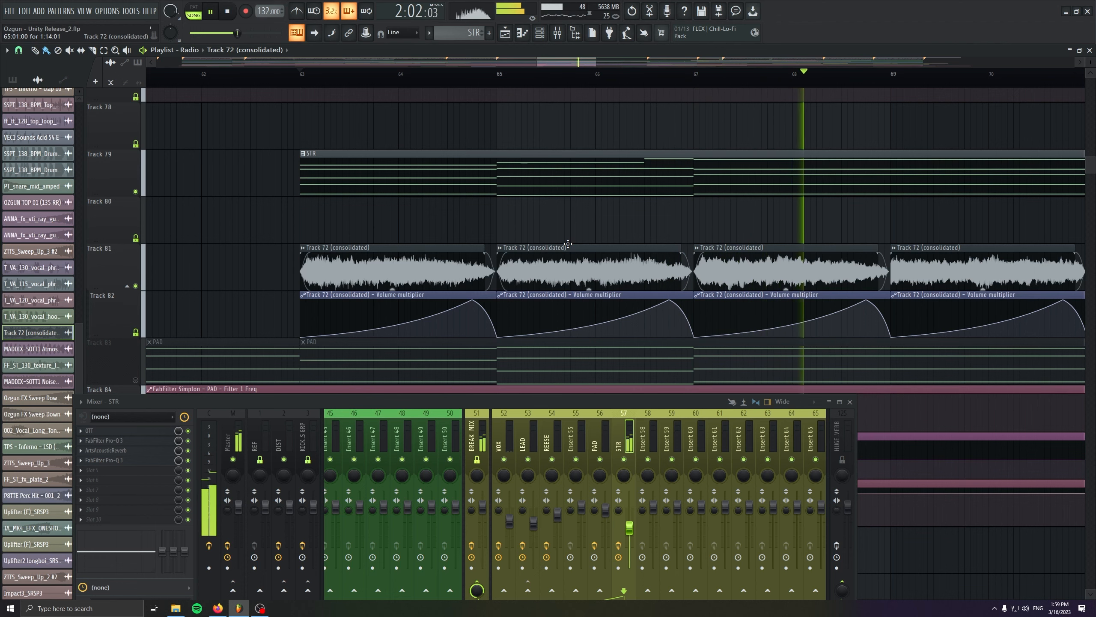
{"action": "left_click_drag", "start_coordinate": [318, 248], "coordinate": [111, 245]}
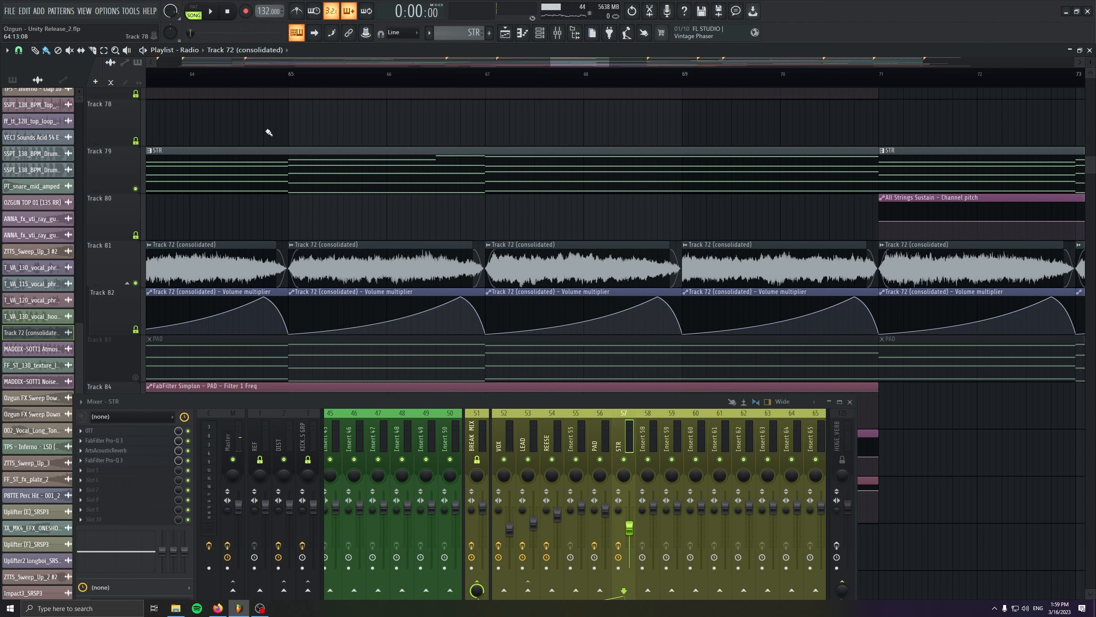
{"action": "scroll", "coordinate": [517, 256], "scroll_direction": "down", "scroll_amount": 3}
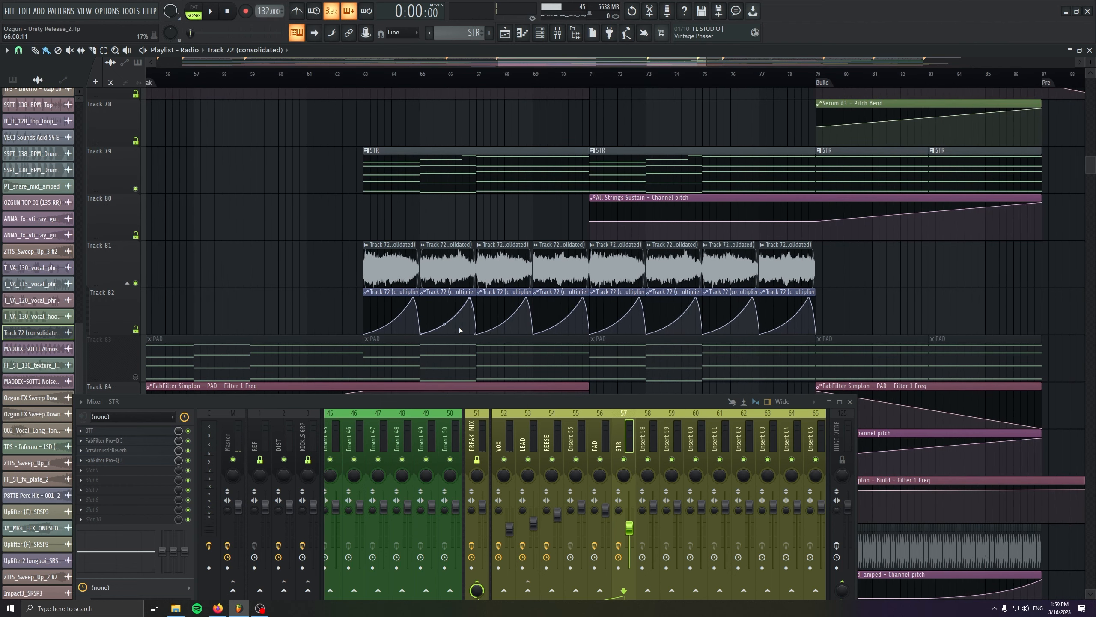
{"action": "scroll", "coordinate": [425, 294], "scroll_direction": "down", "scroll_amount": 3}
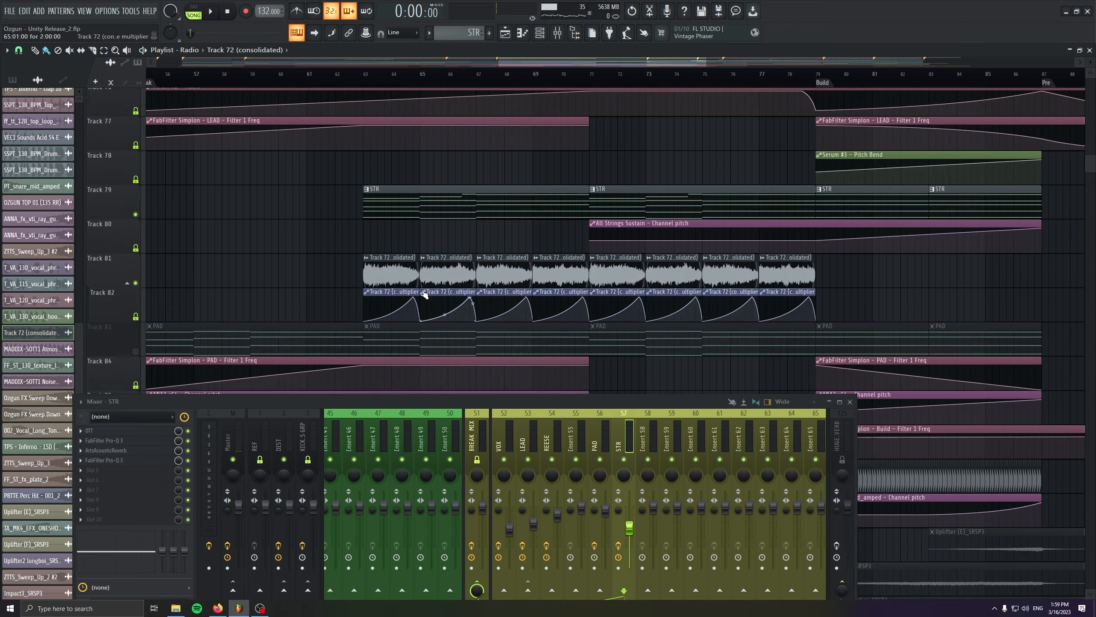
Solo the FF SWEEP DOWN SWEEP UP track 92 and set the playback position to the Break marker.
{"action": "scroll", "coordinate": [424, 299], "scroll_direction": "up", "scroll_amount": 2}
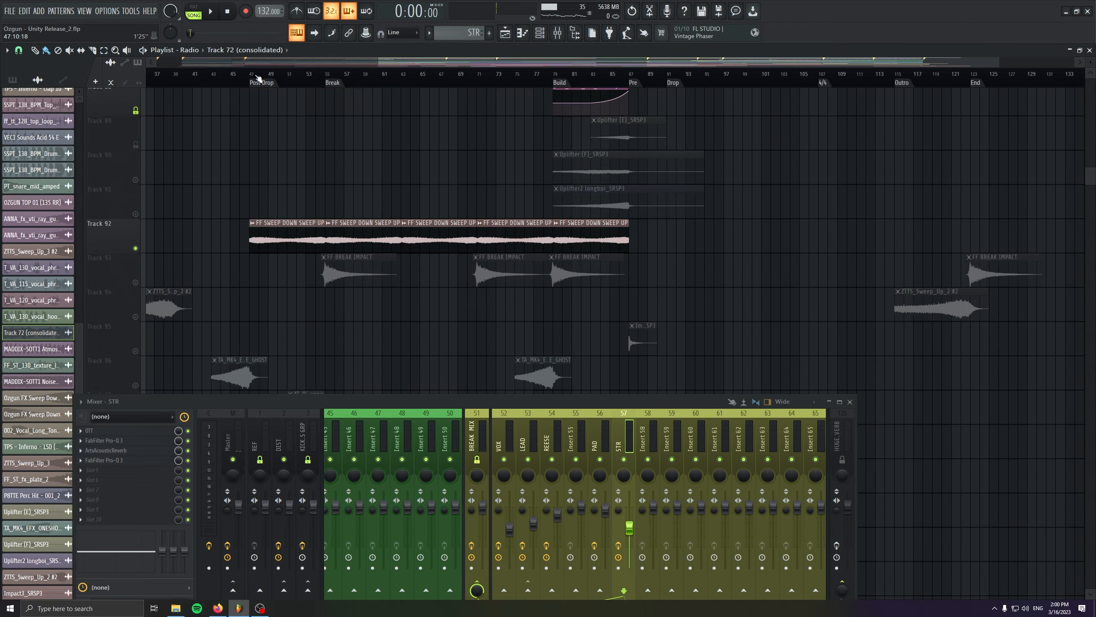
{"action": "left_click", "coordinate": [251, 77]}
{"action": "scroll", "coordinate": [367, 80], "scroll_direction": "up", "scroll_amount": 3}
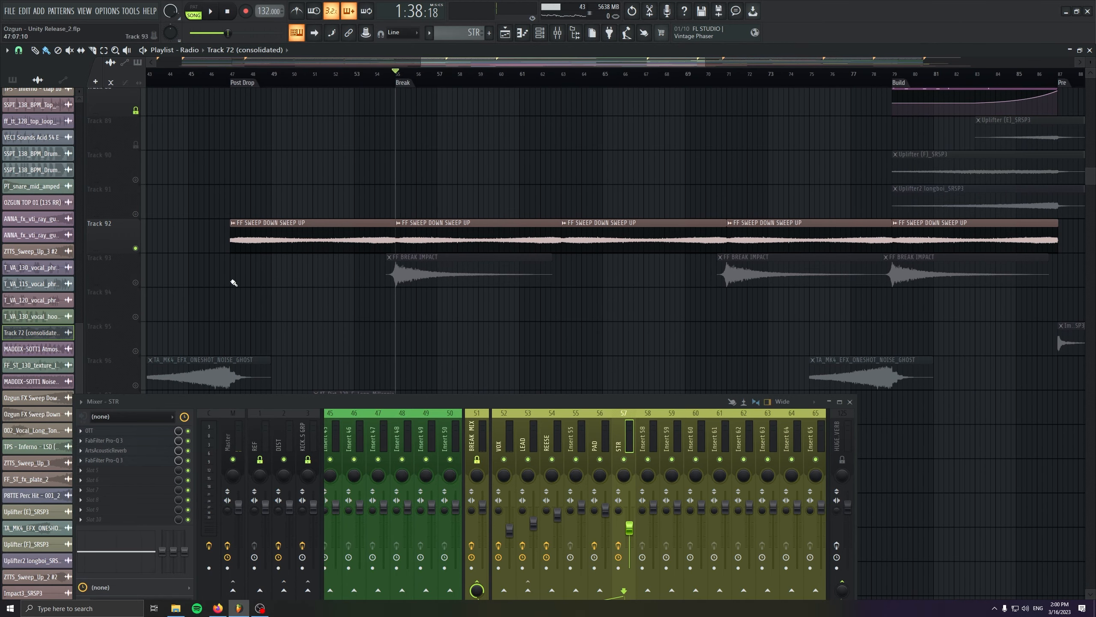
Unmute the FF BREAK IMPACT track 93 and track 97, and play them with the FF SWEEP DOWN SWEEP UP clips.
{"action": "left_click", "coordinate": [135, 282]}
{"action": "scroll", "coordinate": [536, 320], "scroll_direction": "down", "scroll_amount": 5}
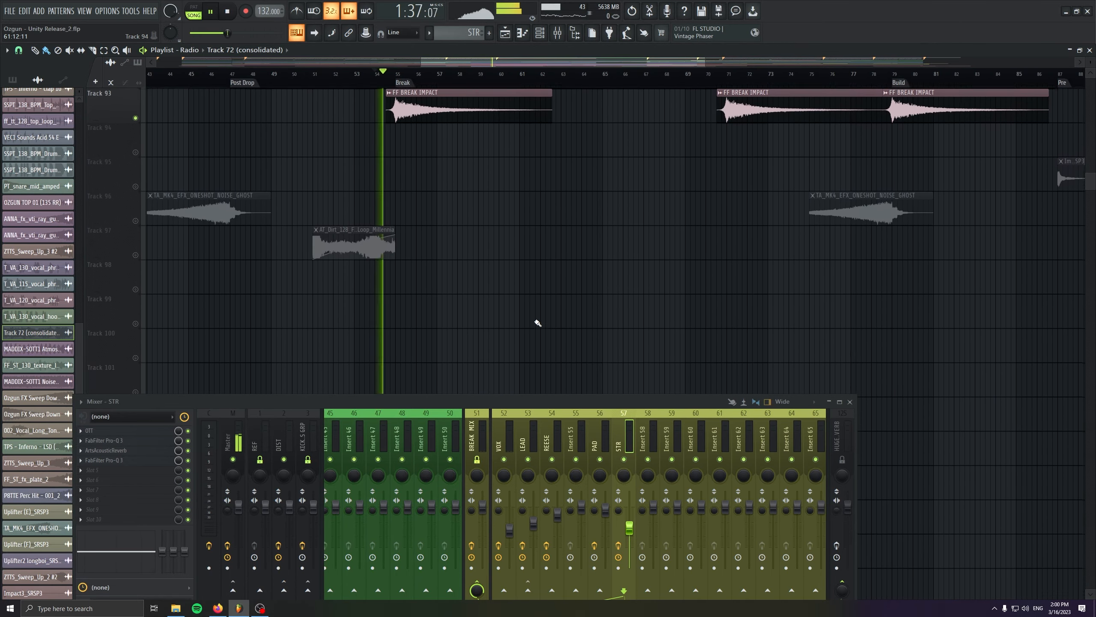
{"action": "left_click_drag", "start_coordinate": [533, 285], "coordinate": [507, 320]}
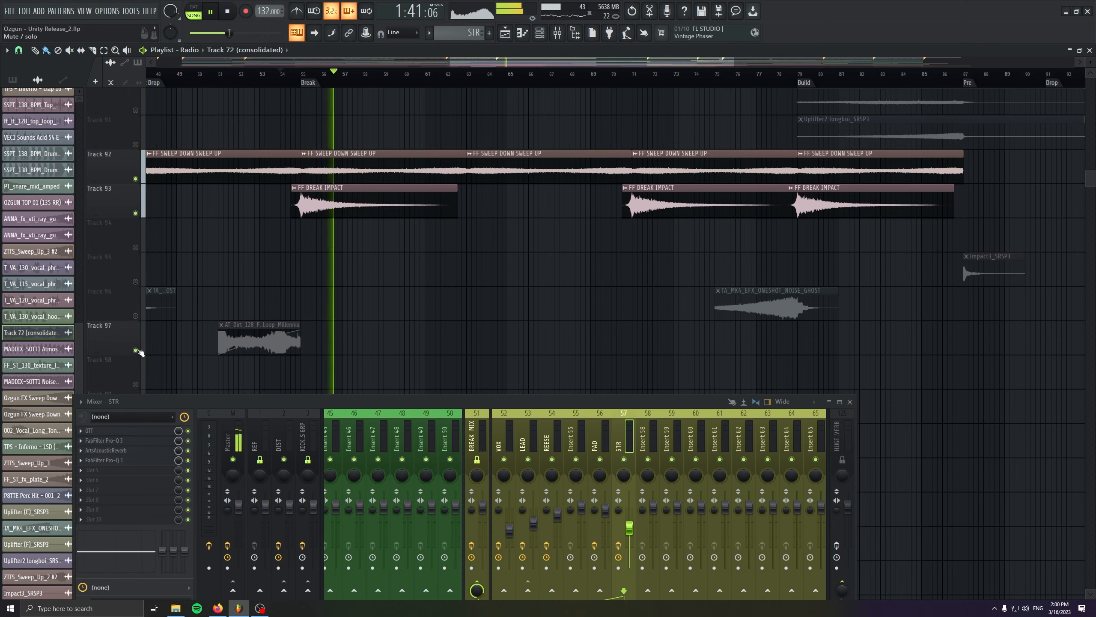
{"action": "scroll", "coordinate": [195, 345], "scroll_direction": "down", "scroll_amount": 1}
{"action": "scroll", "coordinate": [376, 258], "scroll_direction": "up", "scroll_amount": 7}
{"action": "scroll", "coordinate": [386, 285], "scroll_direction": "down", "scroll_amount": 4}
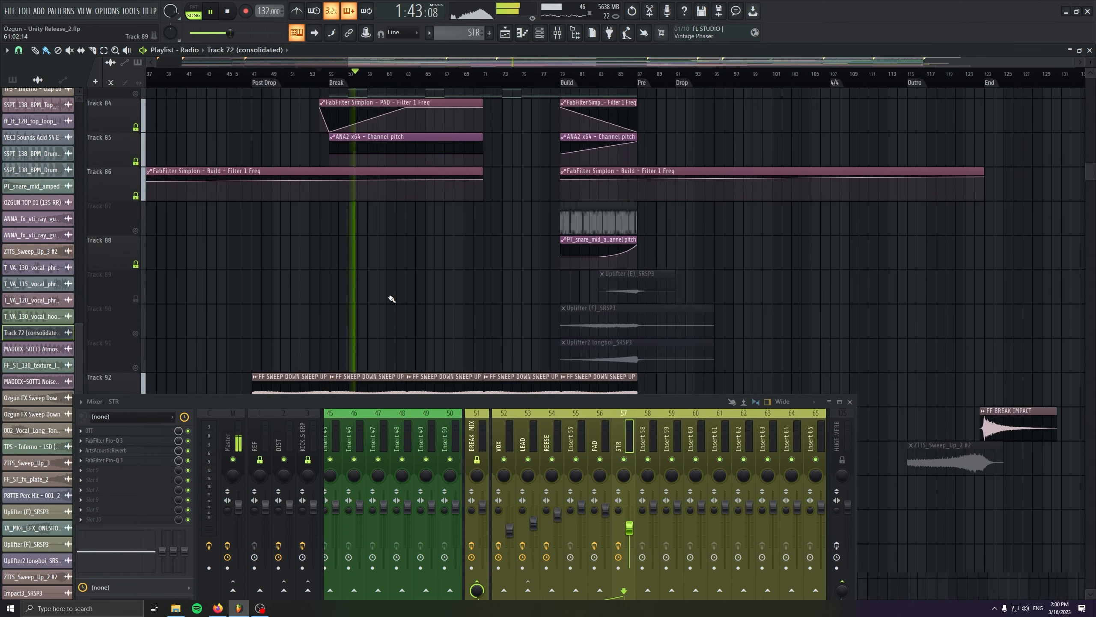
{"action": "scroll", "coordinate": [401, 309], "scroll_direction": "down", "scroll_amount": 8}
{"action": "key", "text": "space"}
Set the playback position to the Build marker and close the mixer.
{"action": "scroll", "coordinate": [403, 313], "scroll_direction": "up", "scroll_amount": 11}
{"action": "scroll", "coordinate": [402, 312], "scroll_direction": "up", "scroll_amount": 20}
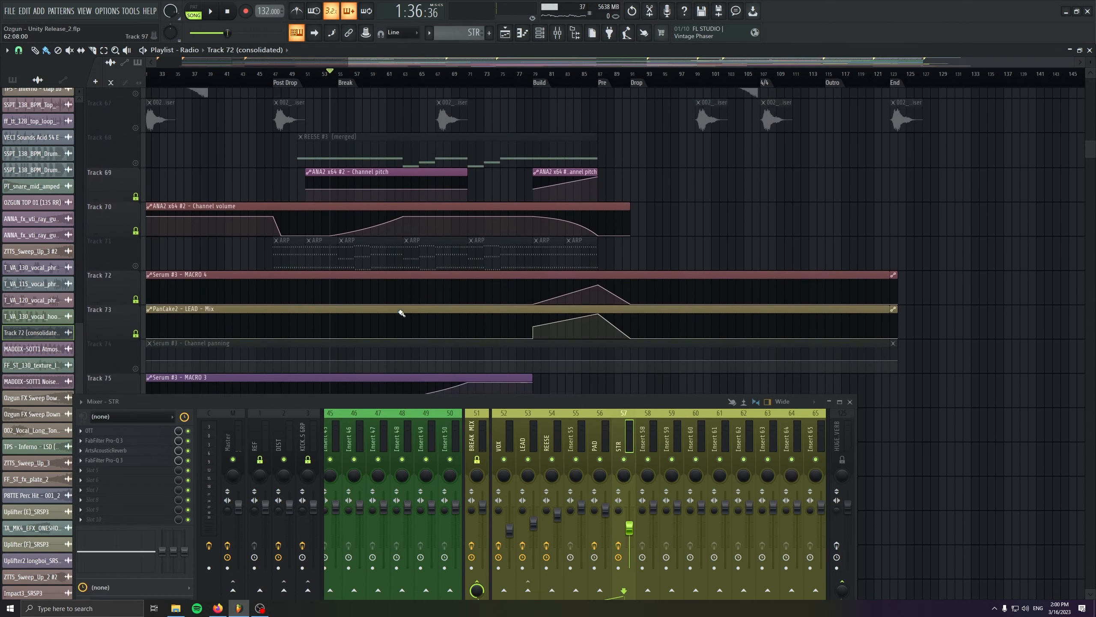
{"action": "scroll", "coordinate": [202, 243], "scroll_direction": "down", "scroll_amount": 3}
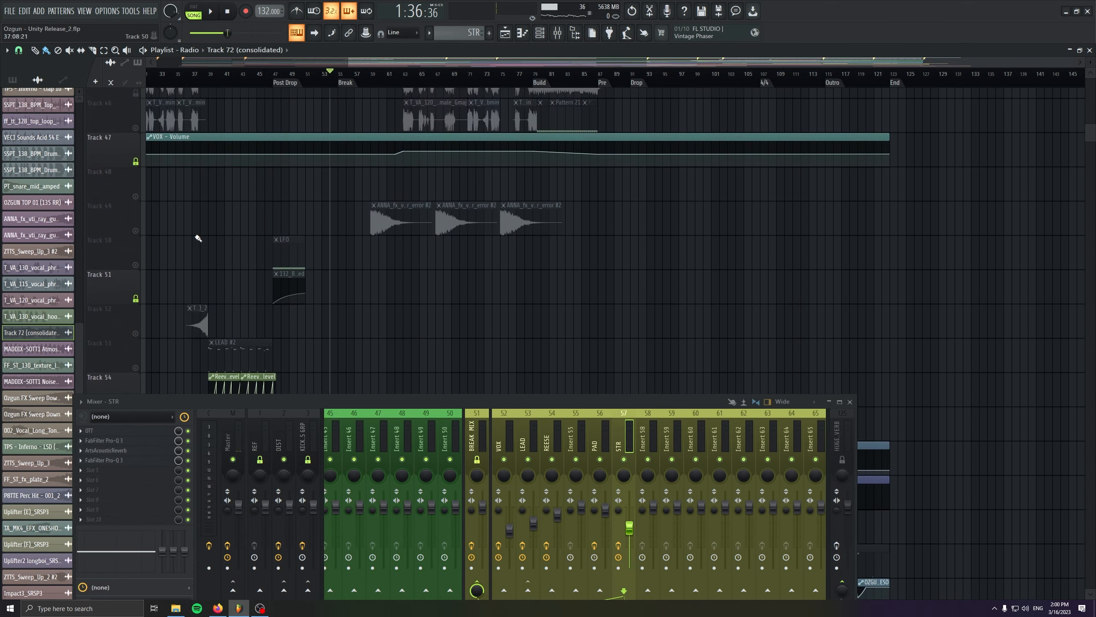
{"action": "scroll", "coordinate": [302, 182], "scroll_direction": "up", "scroll_amount": 10}
{"action": "left_click", "coordinate": [534, 73]}
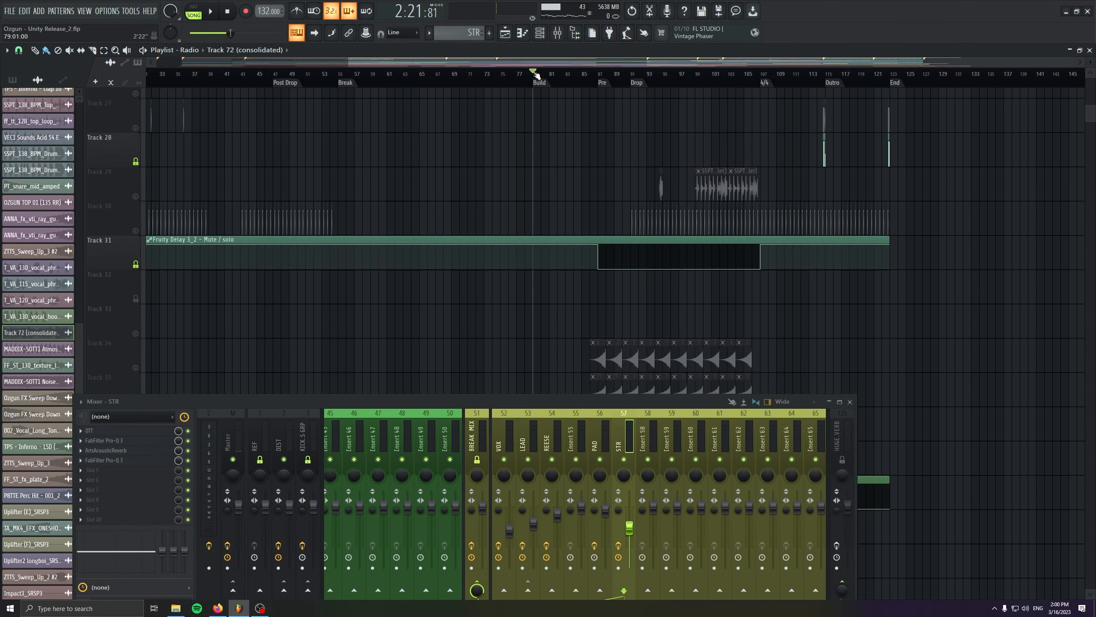
{"action": "left_click", "coordinate": [849, 404]}
Solo the vocal track 46 and play its hook loop and Pattern 21 clips from the Build marker.
{"action": "scroll", "coordinate": [137, 329], "scroll_direction": "down", "scroll_amount": 6}
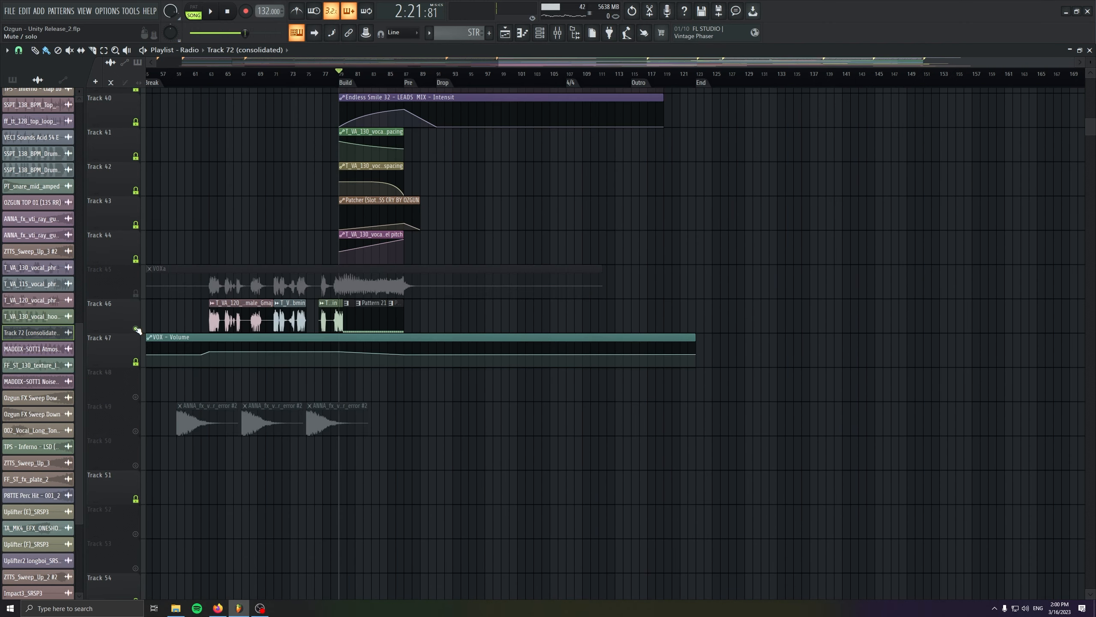
{"action": "scroll", "coordinate": [343, 353], "scroll_direction": "up", "scroll_amount": 6}
{"action": "left_click_drag", "start_coordinate": [423, 381], "coordinate": [350, 389]}
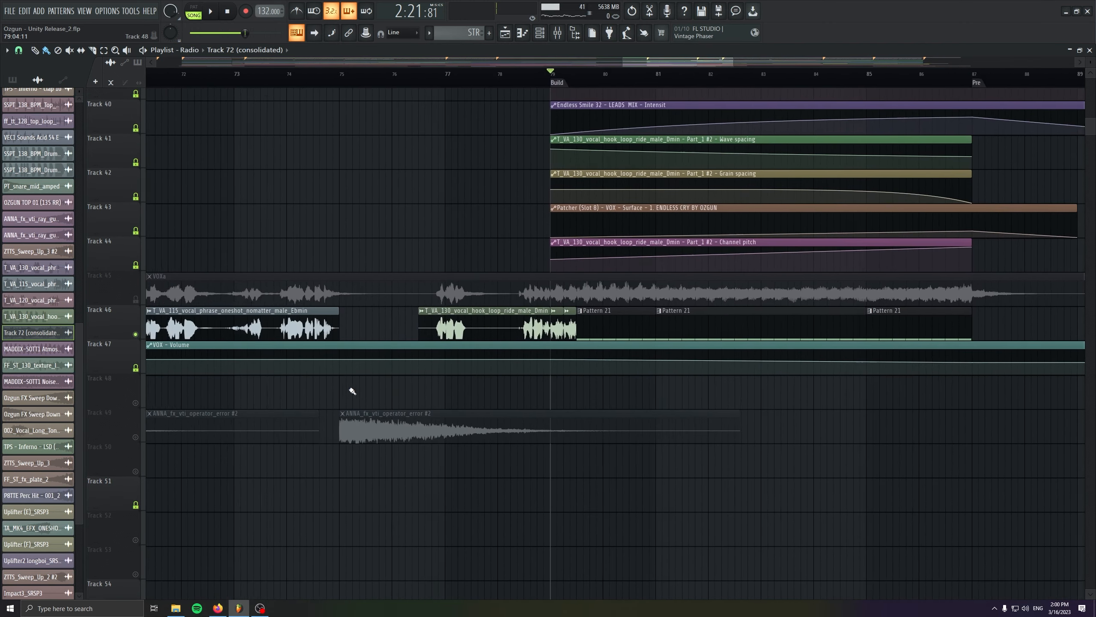
{"action": "left_click_drag", "start_coordinate": [532, 136], "coordinate": [333, 150]}
{"action": "key", "text": "space"}
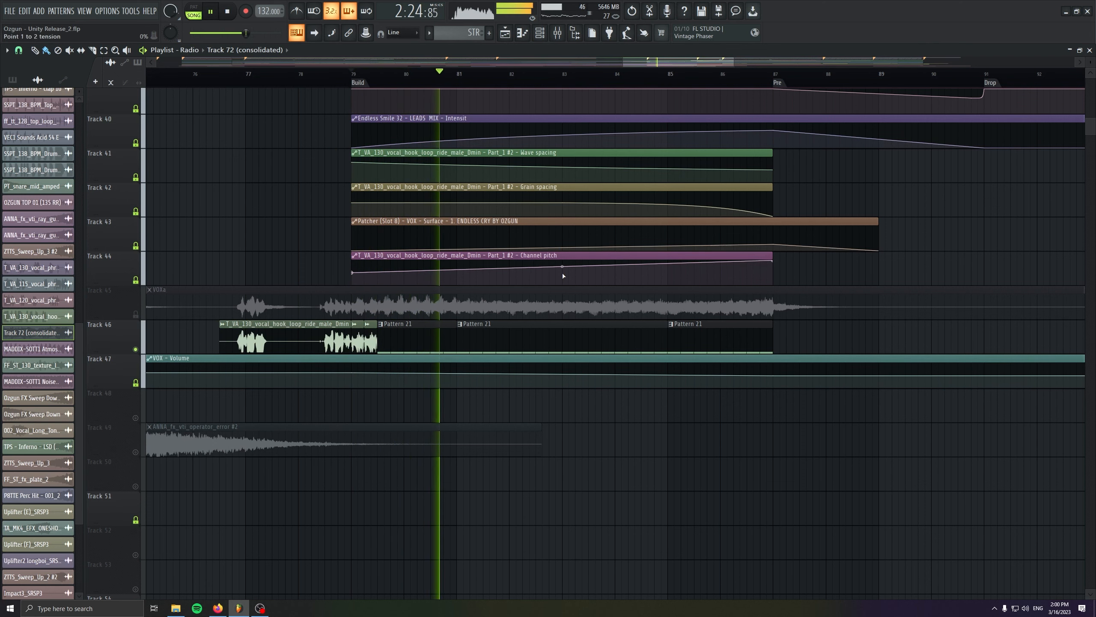
{"action": "scroll", "coordinate": [630, 475], "scroll_direction": "up", "scroll_amount": 2}
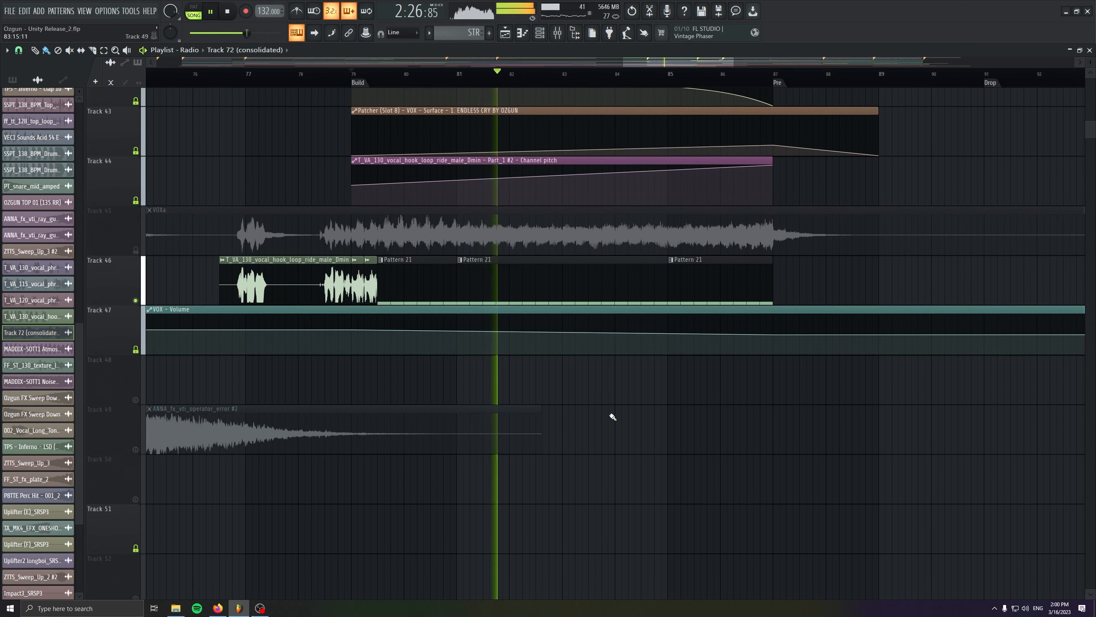
View the notes of Pattern 21, show its vocal hook loop channel's Granulizer settings, and return to the playlist.
{"action": "left_click_drag", "start_coordinate": [561, 208], "coordinate": [525, 431]}
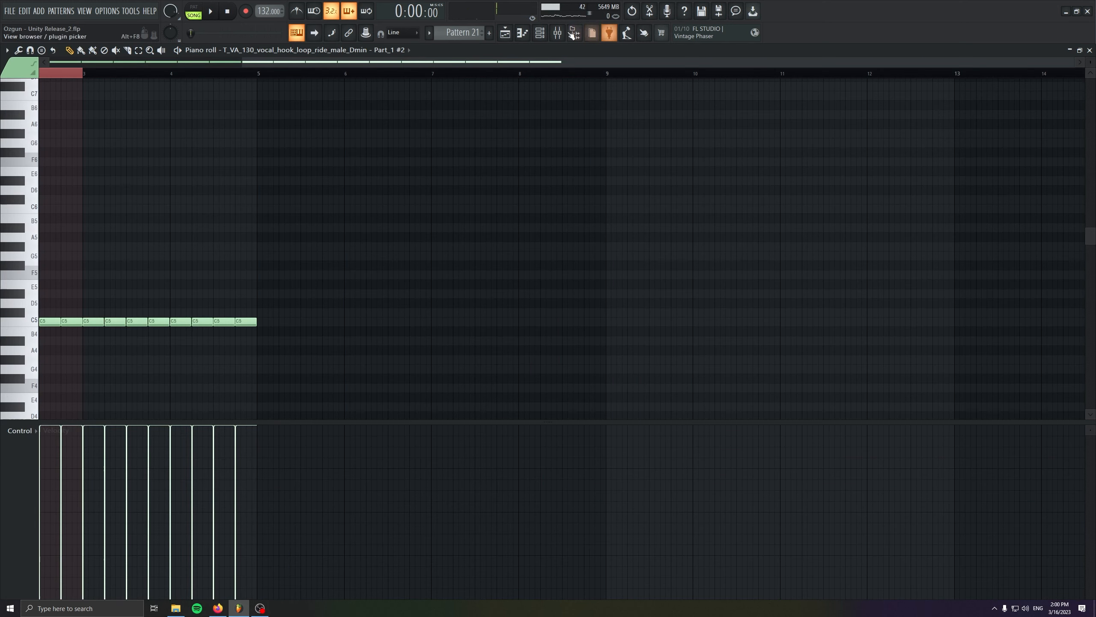
{"action": "left_click", "coordinate": [542, 34]}
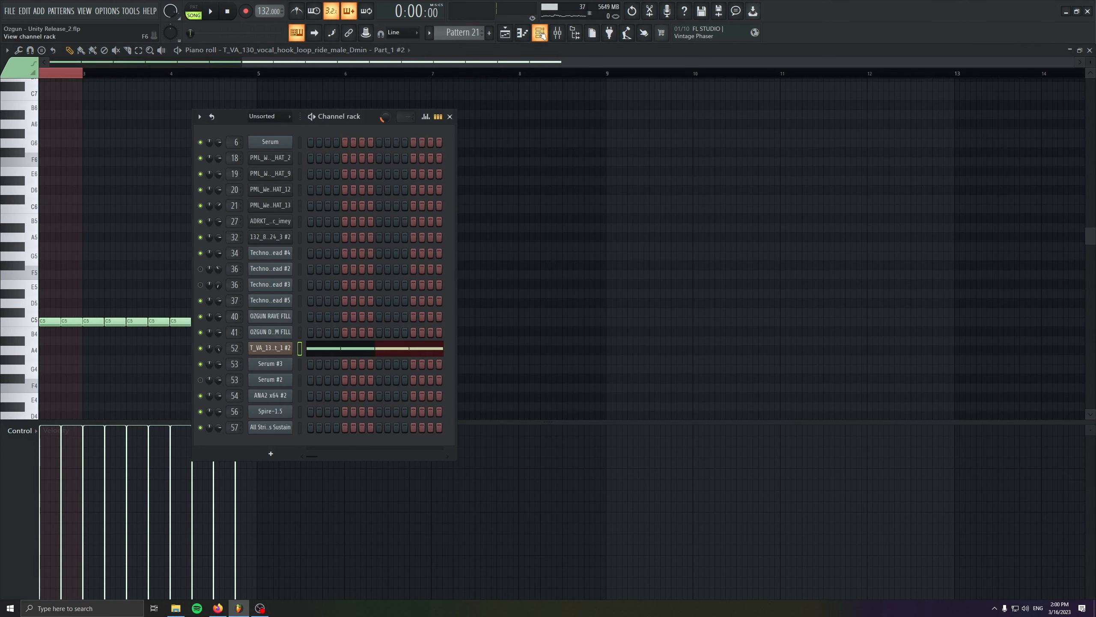
{"action": "left_click", "coordinate": [270, 348]}
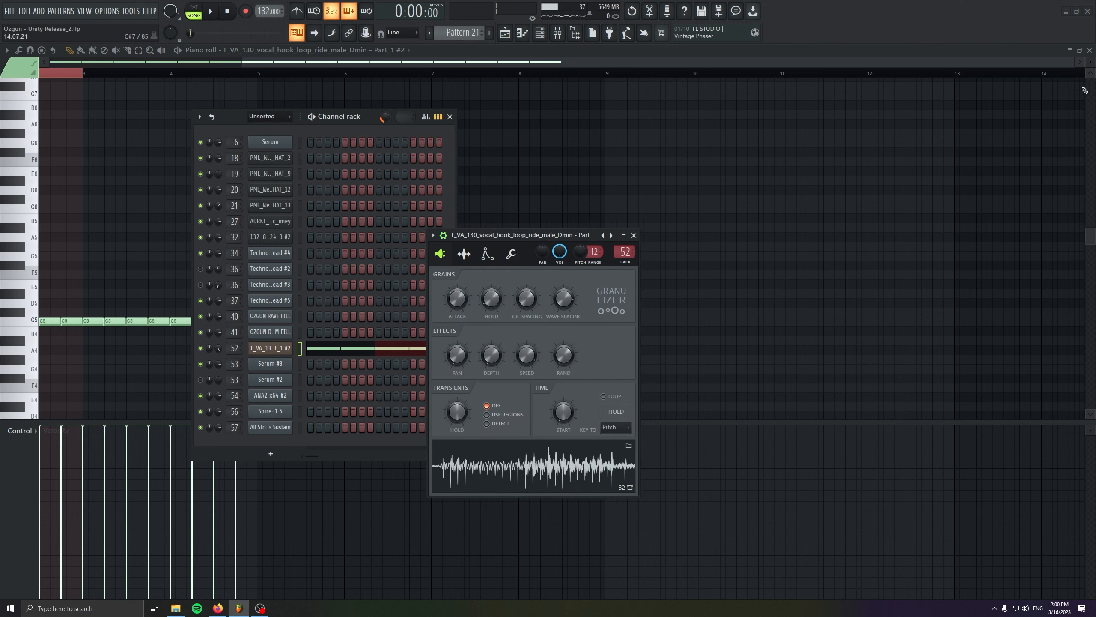
{"action": "left_click", "coordinate": [1090, 50]}
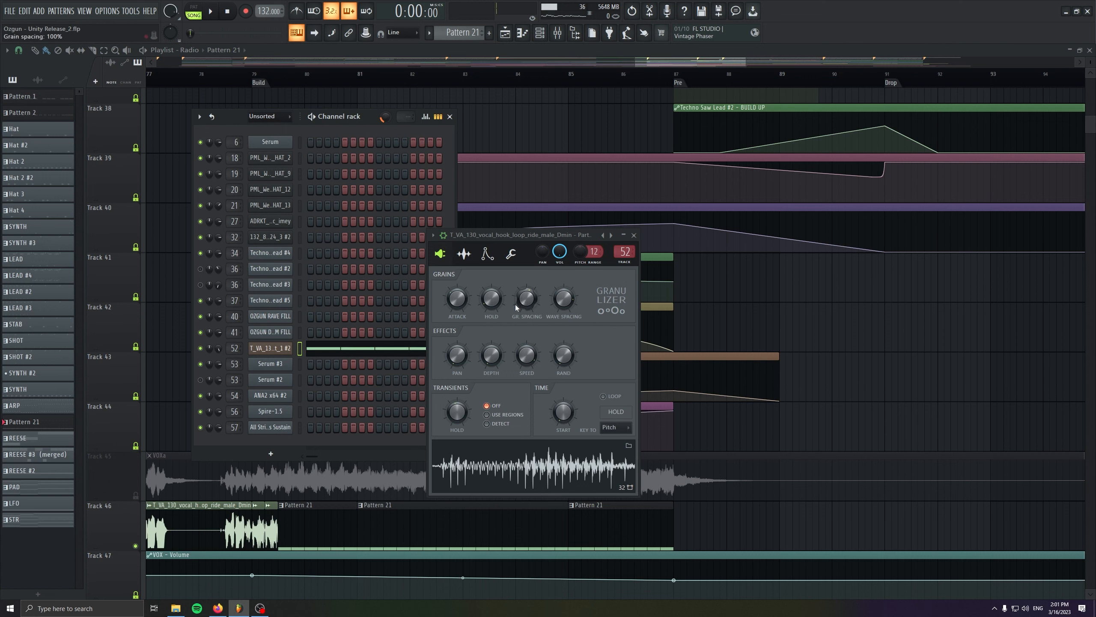
Check the automation options of the Granulizer's Hold and grain spacing controls, then close the channel settings and the channel rack.
{"action": "right_click", "coordinate": [493, 291]}
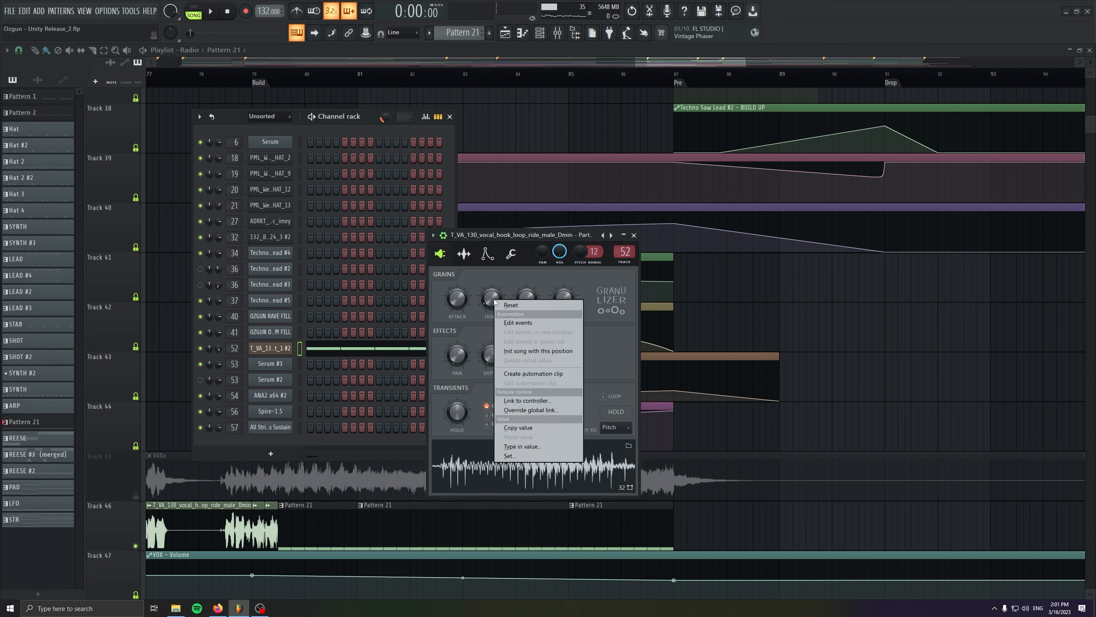
{"action": "right_click", "coordinate": [522, 304]}
{"action": "left_click", "coordinate": [545, 276]}
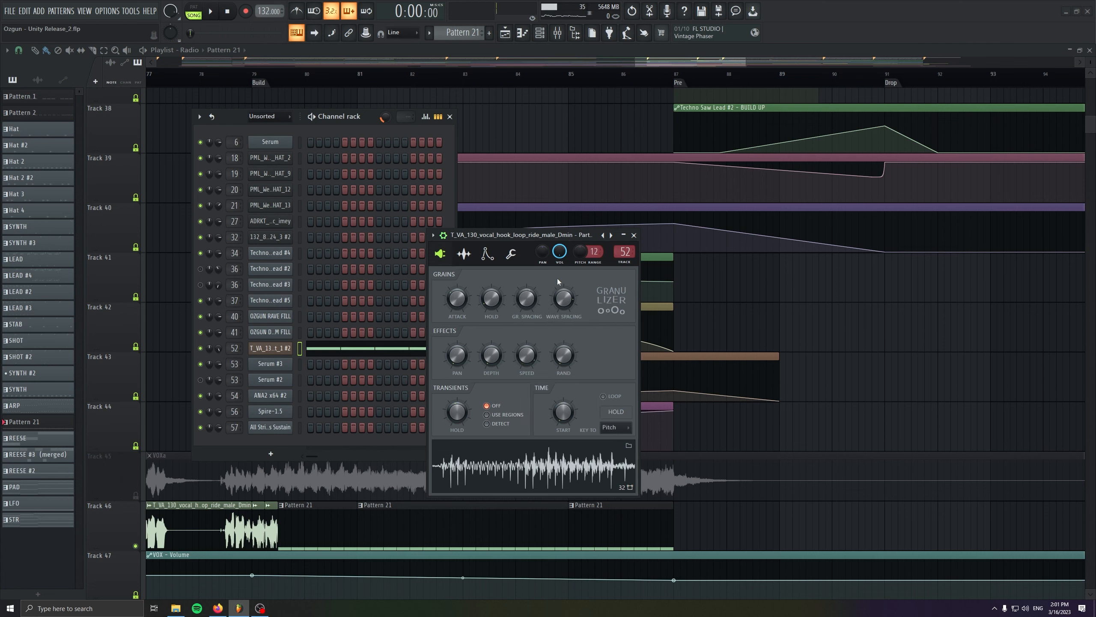
{"action": "left_click", "coordinate": [633, 235]}
{"action": "left_click", "coordinate": [278, 347]}
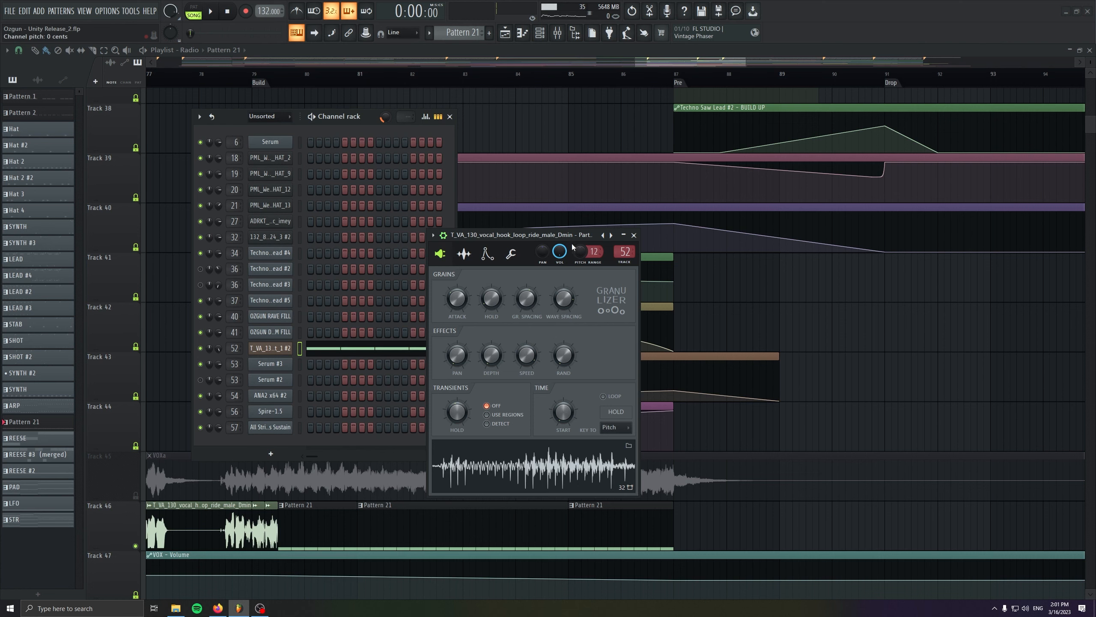
{"action": "left_click", "coordinate": [634, 236]}
{"action": "left_click", "coordinate": [450, 116]}
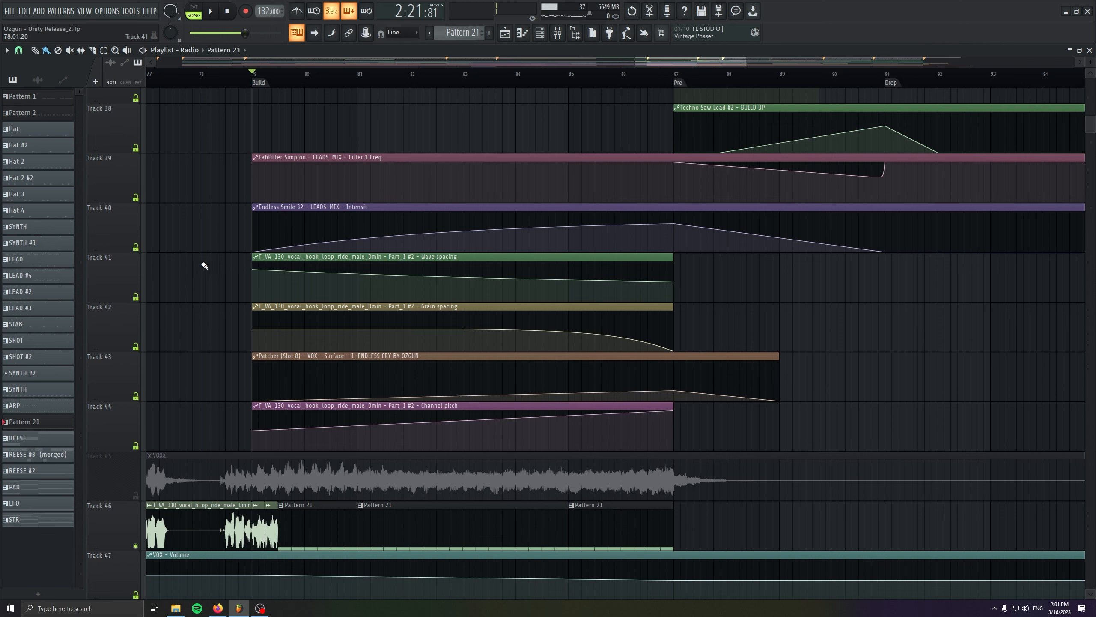
Select the Patcher VOX "ENDLESS CRY BY OZGUN" automation clip on track 43.
{"action": "left_click_drag", "start_coordinate": [209, 452], "coordinate": [473, 202]}
{"action": "left_click_drag", "start_coordinate": [186, 380], "coordinate": [897, 388]}
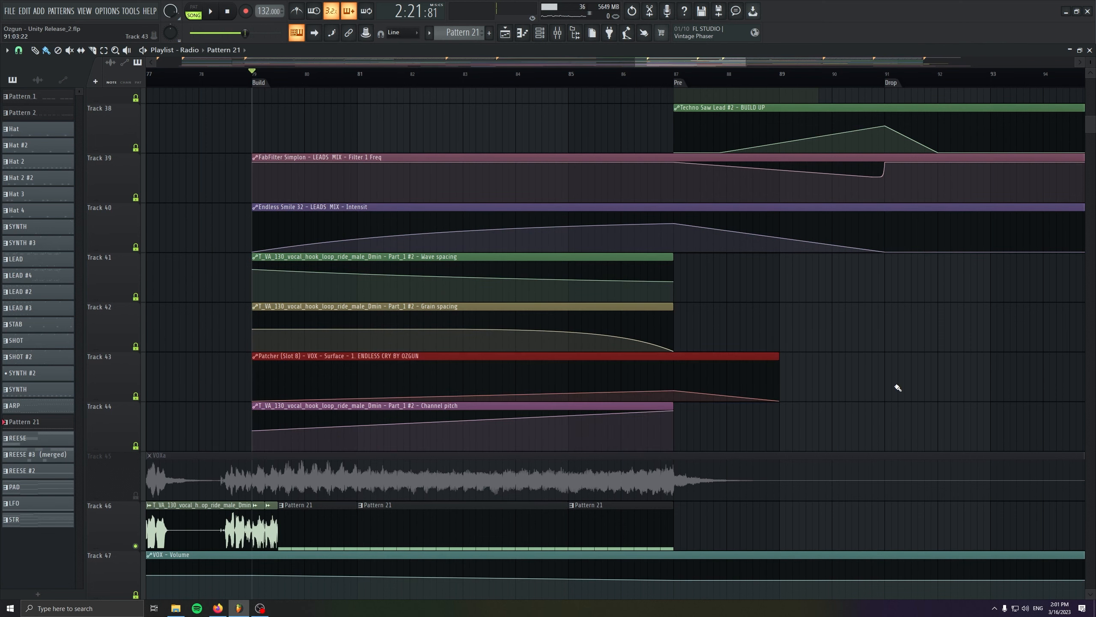
{"action": "scroll", "coordinate": [509, 250], "scroll_direction": "down", "scroll_amount": 2}
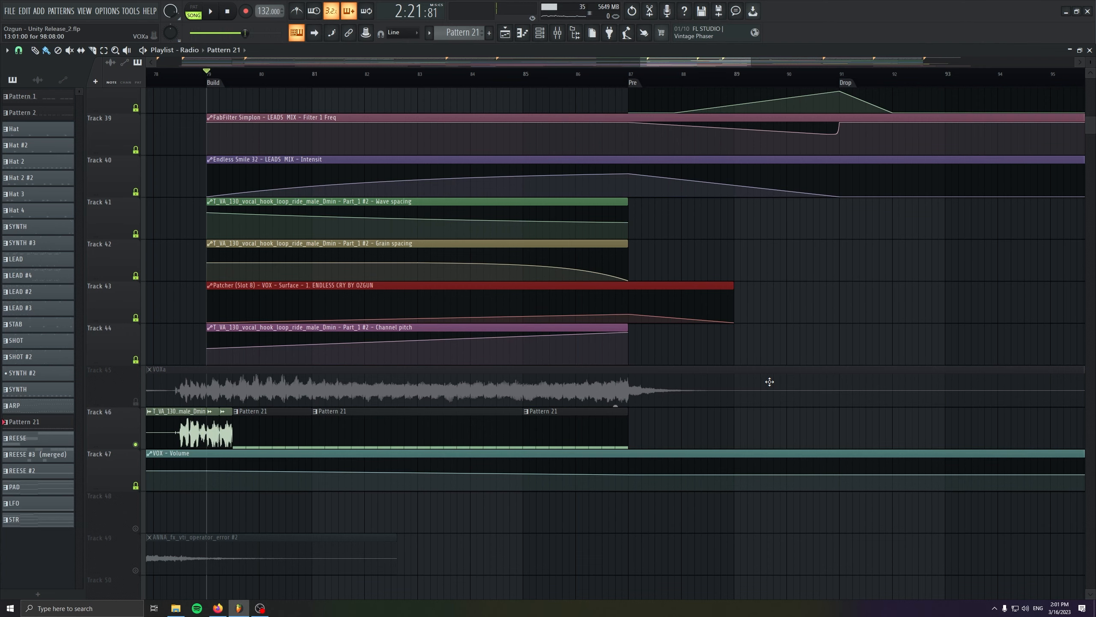
Solo the ARP track 71, select its two clips in the Build section and play them with their automation.
{"action": "scroll", "coordinate": [431, 340], "scroll_direction": "down", "scroll_amount": 2}
{"action": "scroll", "coordinate": [428, 340], "scroll_direction": "down", "scroll_amount": 12}
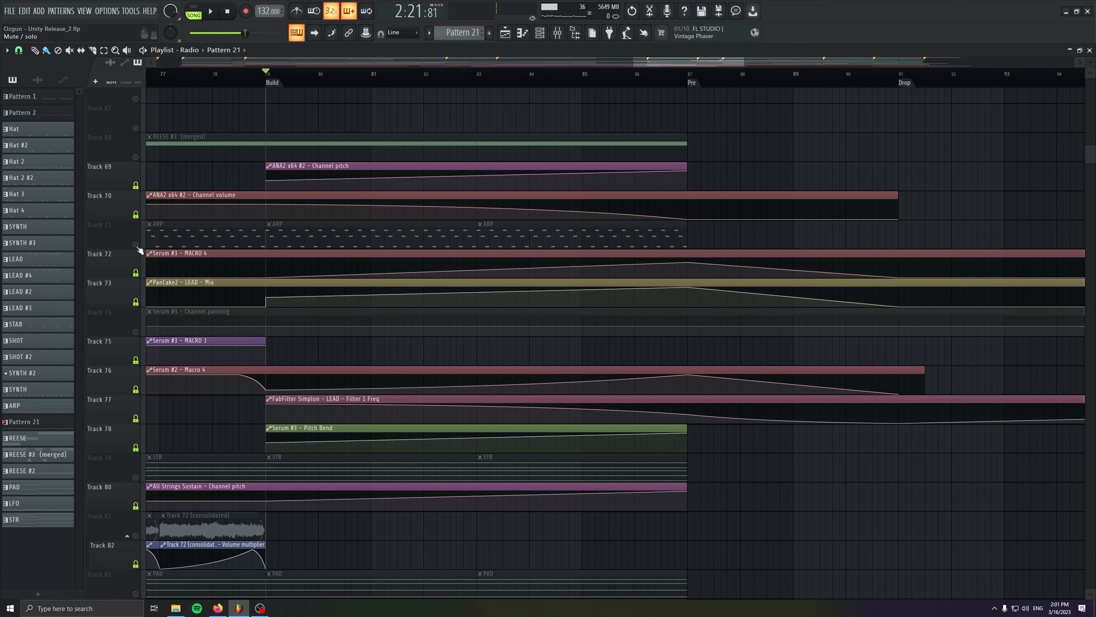
{"action": "left_click", "coordinate": [135, 245]}
{"action": "scroll", "coordinate": [431, 338], "scroll_direction": "down", "scroll_amount": 5}
{"action": "left_click_drag", "start_coordinate": [196, 218], "coordinate": [313, 244]}
{"action": "left_click_drag", "start_coordinate": [396, 238], "coordinate": [511, 241]}
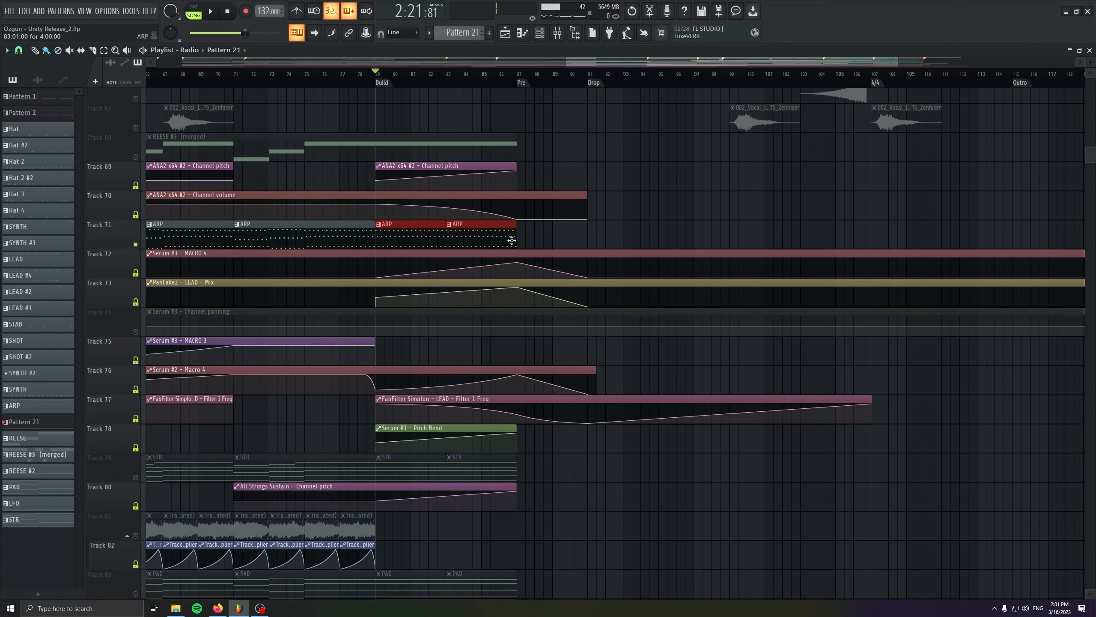
{"action": "scroll", "coordinate": [408, 277], "scroll_direction": "up", "scroll_amount": 2}
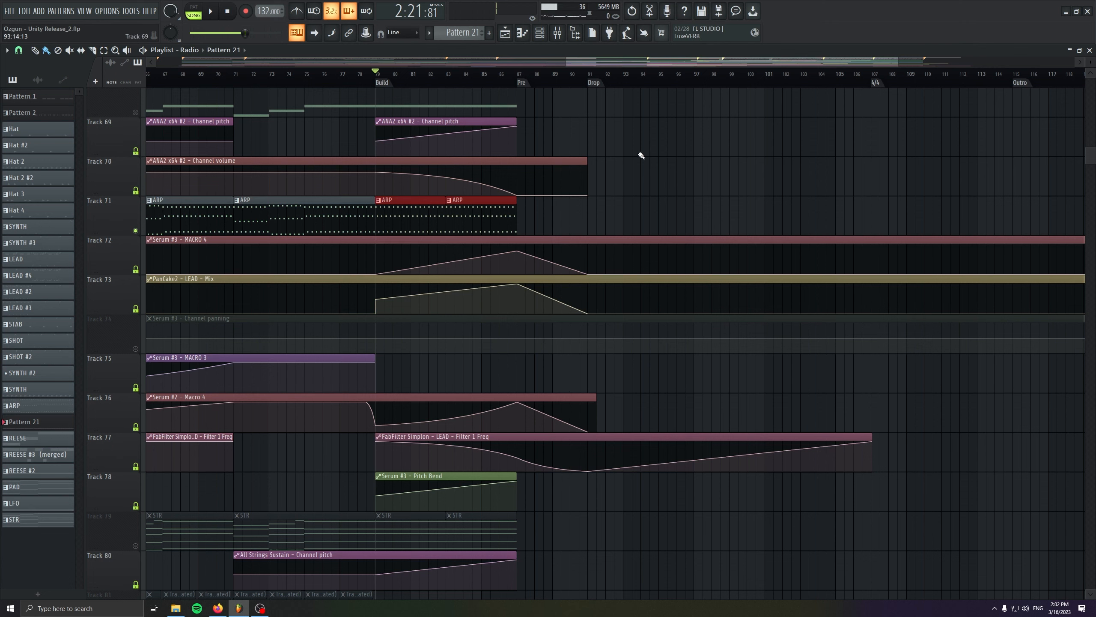
{"action": "key", "text": "space"}
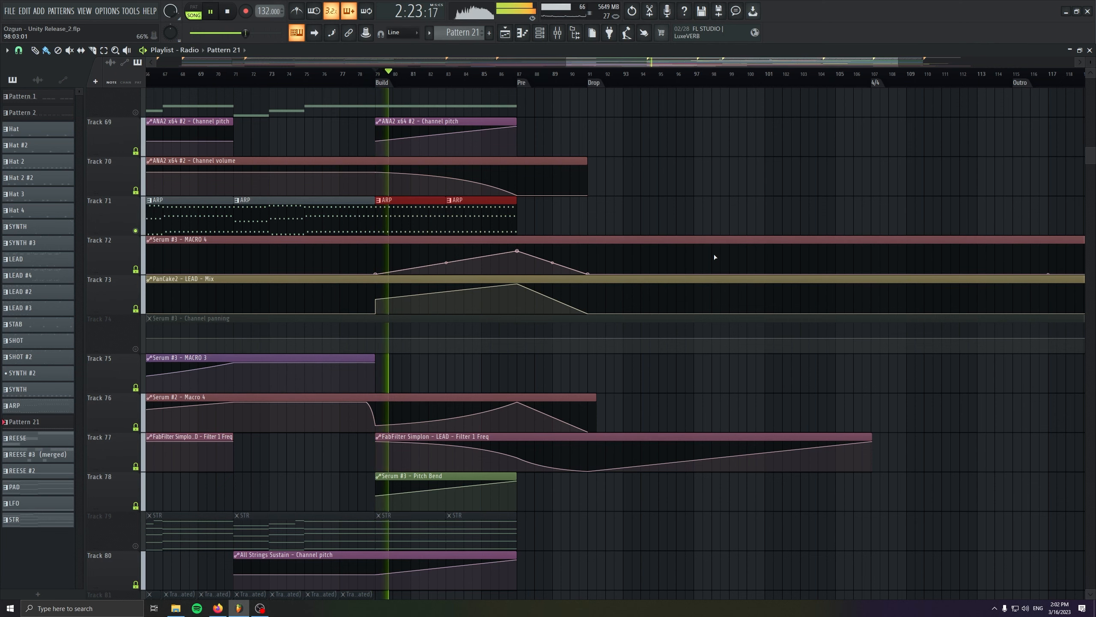
{"action": "scroll", "coordinate": [714, 257], "scroll_direction": "down", "scroll_amount": 3}
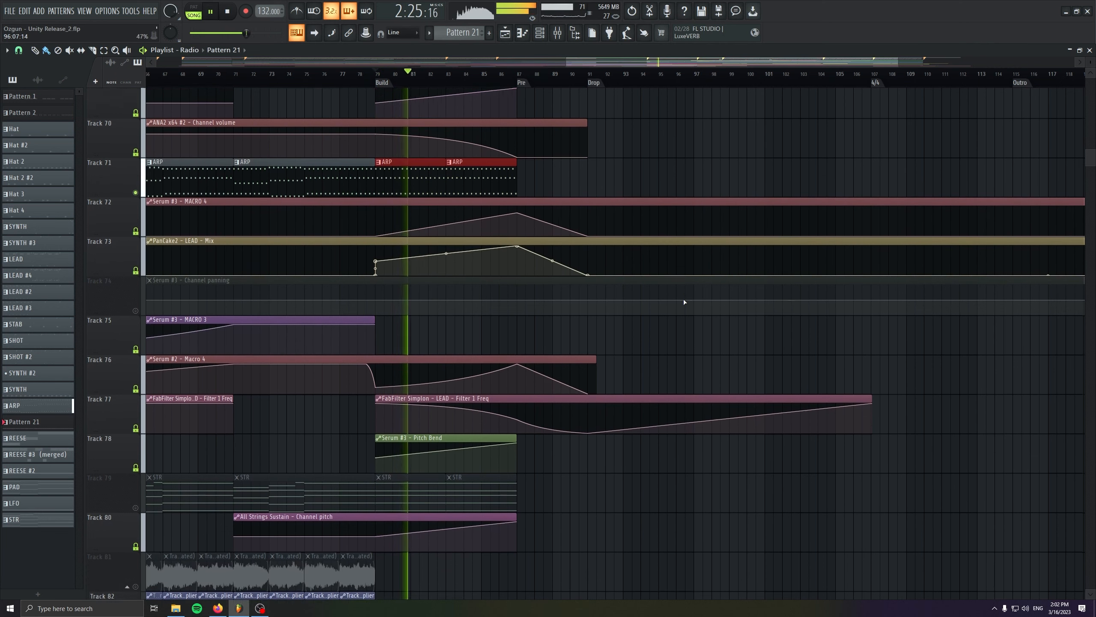
Solo the STR track 79 and play it from the Build marker with its rising channel pitch automation.
{"action": "key", "text": "space"}
{"action": "right_click", "coordinate": [135, 427]}
{"action": "key", "text": "space"}
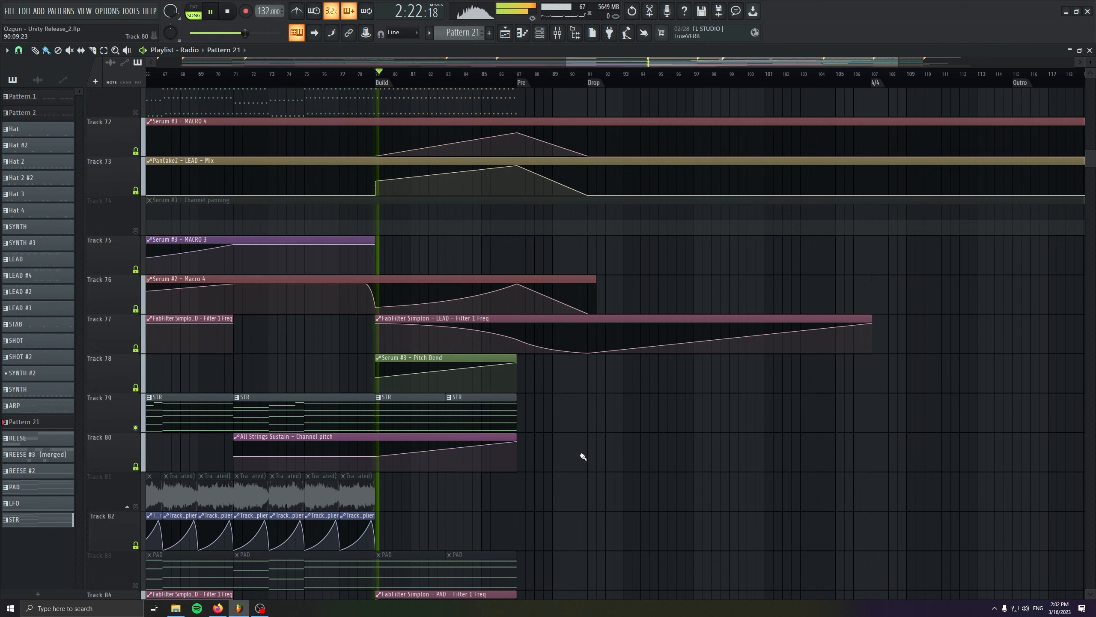
{"action": "scroll", "coordinate": [583, 456], "scroll_direction": "down", "scroll_amount": 1}
{"action": "scroll", "coordinate": [583, 456], "scroll_direction": "down", "scroll_amount": 3}
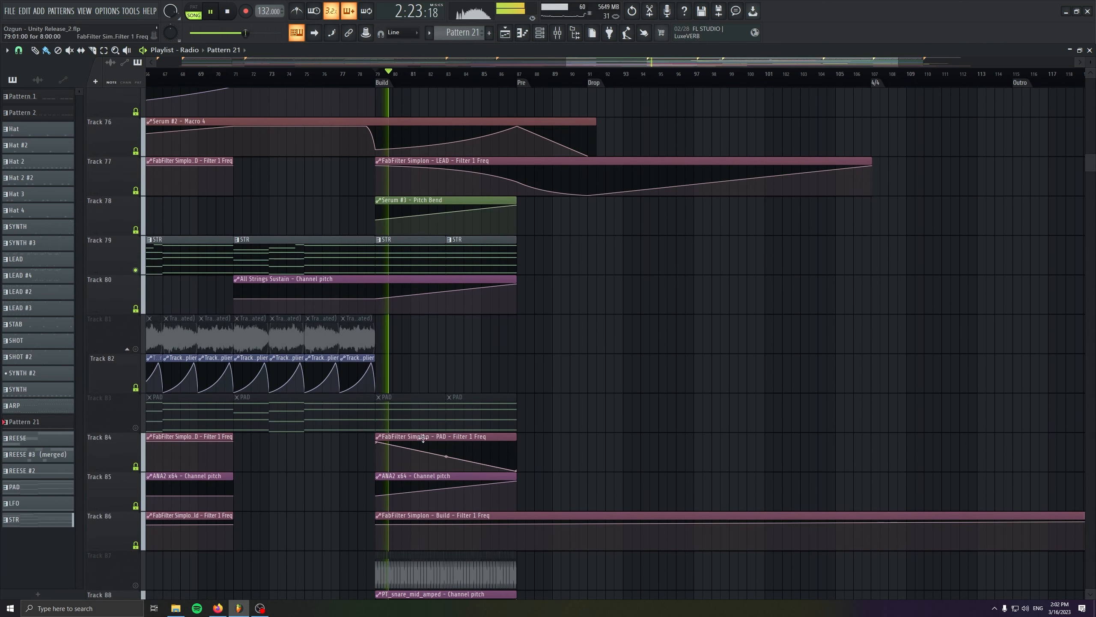
Solo the PAD track 83, play it from the Build marker with its filter and pitch automation, and stop playback.
{"action": "key", "text": "space"}
{"action": "right_click", "coordinate": [136, 428]}
{"action": "key", "text": "space"}
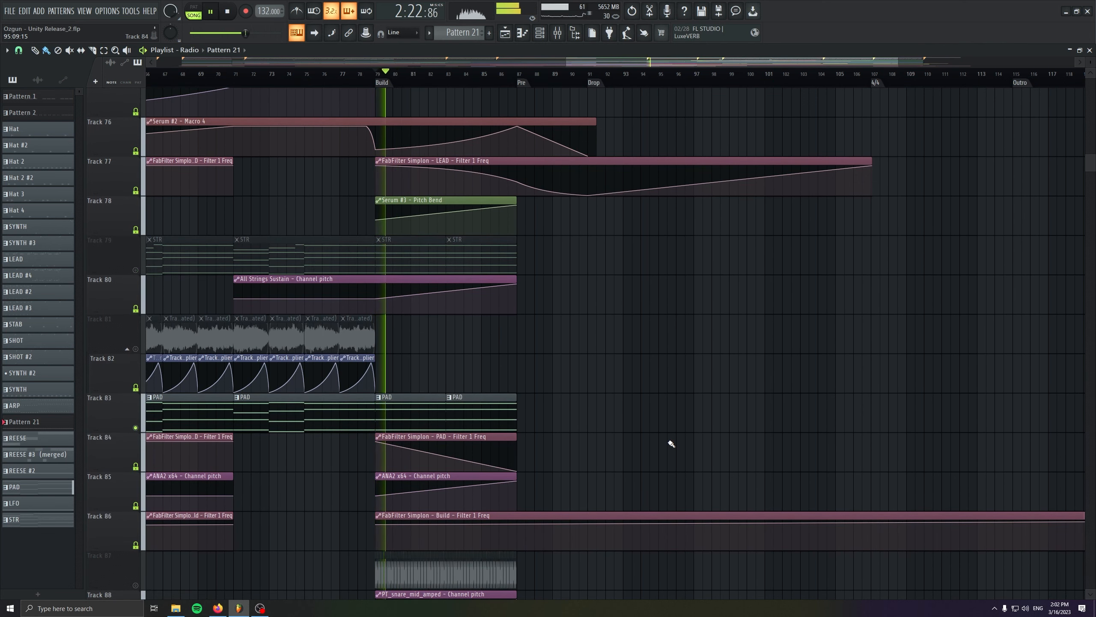
{"action": "scroll", "coordinate": [671, 444], "scroll_direction": "down", "scroll_amount": 5}
{"action": "key", "text": "space"}
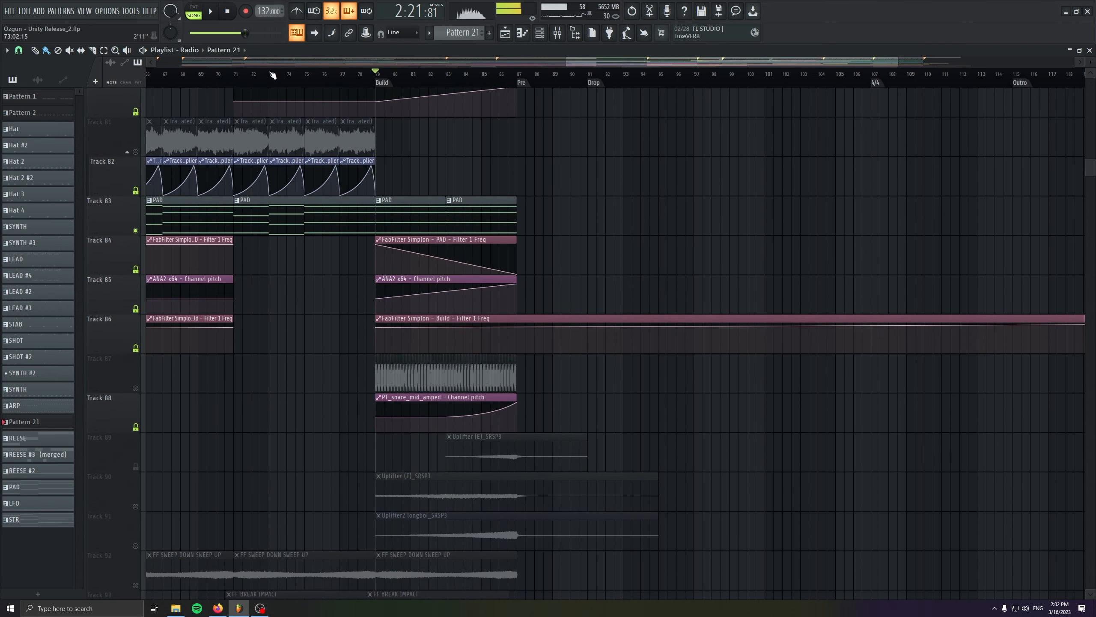
{"action": "left_click", "coordinate": [228, 12]}
Solo the snare track 87 and play it from the Build marker.
{"action": "scroll", "coordinate": [476, 357], "scroll_direction": "up", "scroll_amount": 3}
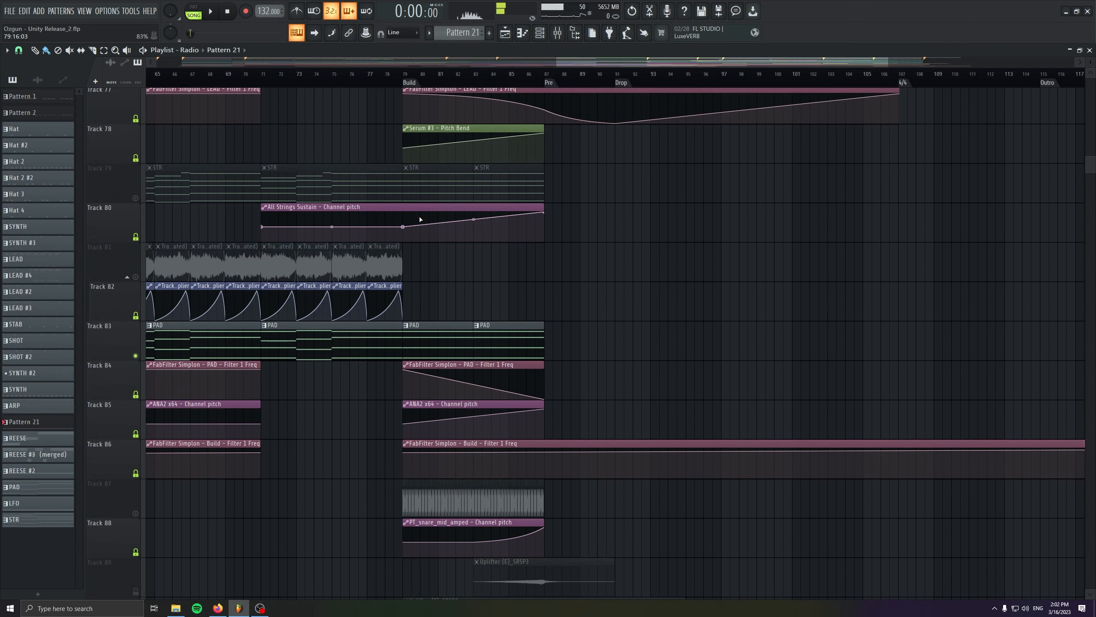
{"action": "scroll", "coordinate": [420, 219], "scroll_direction": "up", "scroll_amount": 3}
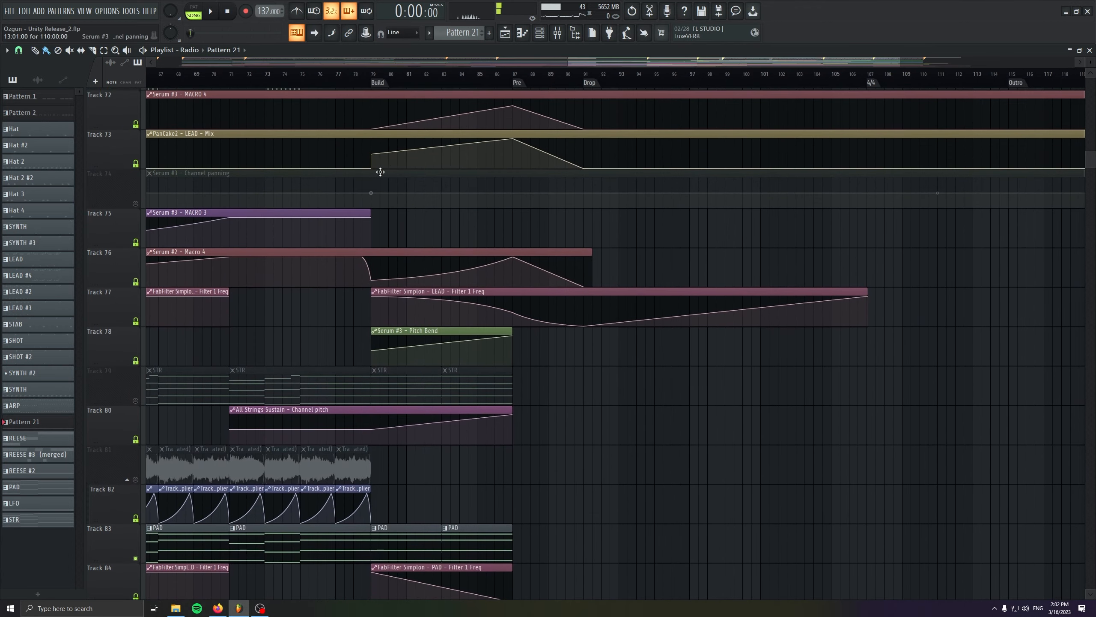
{"action": "scroll", "coordinate": [436, 251], "scroll_direction": "down", "scroll_amount": 5}
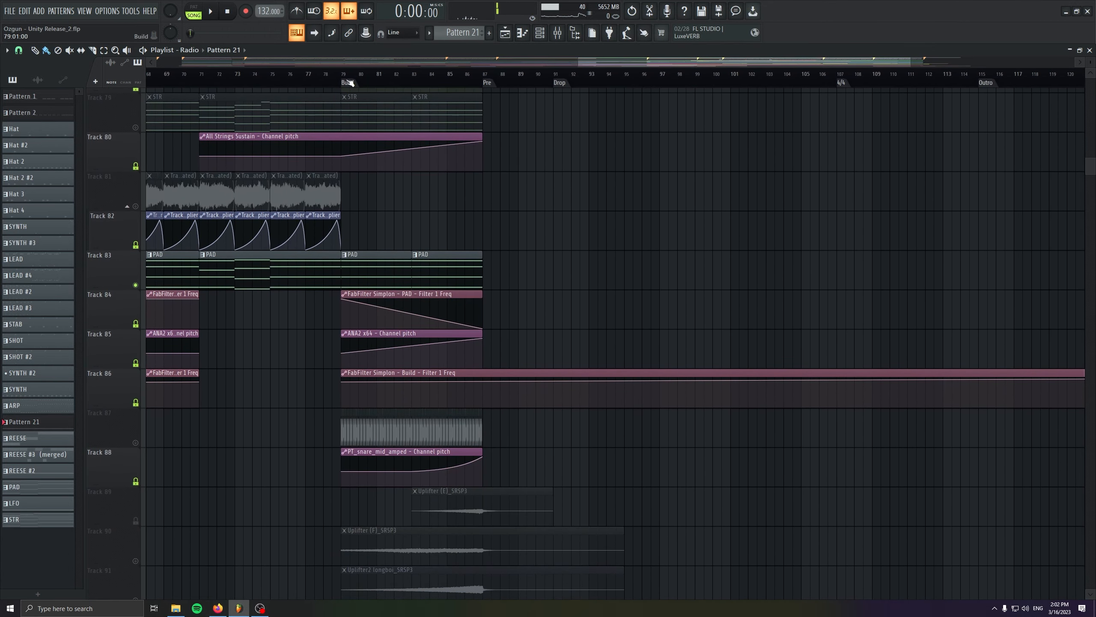
{"action": "right_click", "coordinate": [135, 443]}
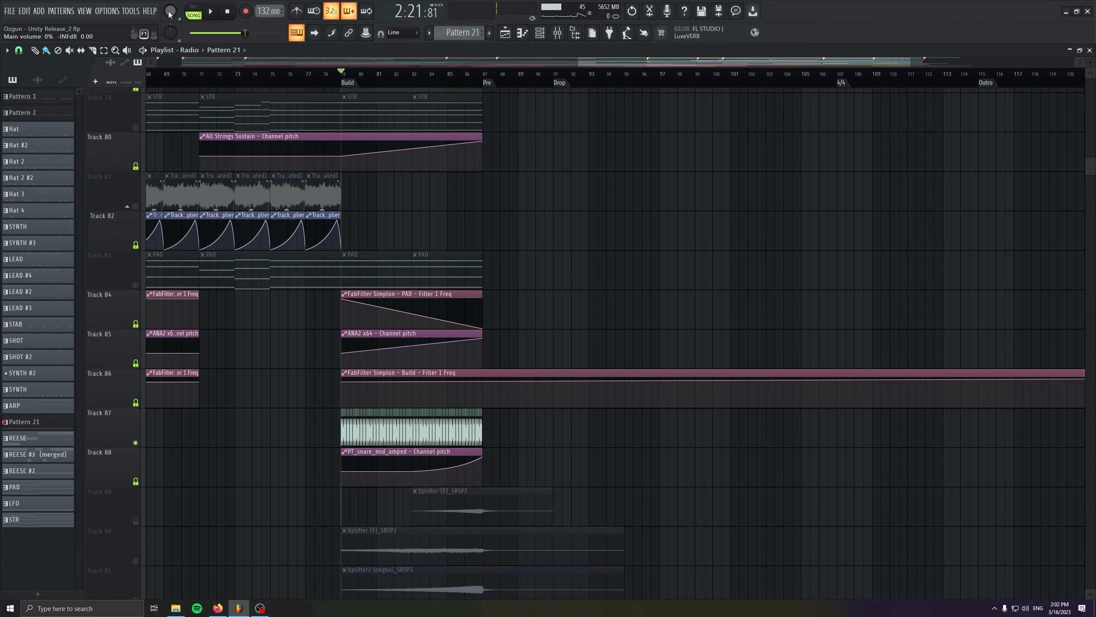
{"action": "key", "text": "space"}
Examine the PT_snare_mid_amped channel pitch automation on track 88 while the snare build plays.
{"action": "left_click_drag", "start_coordinate": [455, 464], "coordinate": [450, 379]}
{"action": "scroll", "coordinate": [450, 379], "scroll_direction": "up", "scroll_amount": 3}
{"action": "left_click_drag", "start_coordinate": [421, 424], "coordinate": [534, 406]}
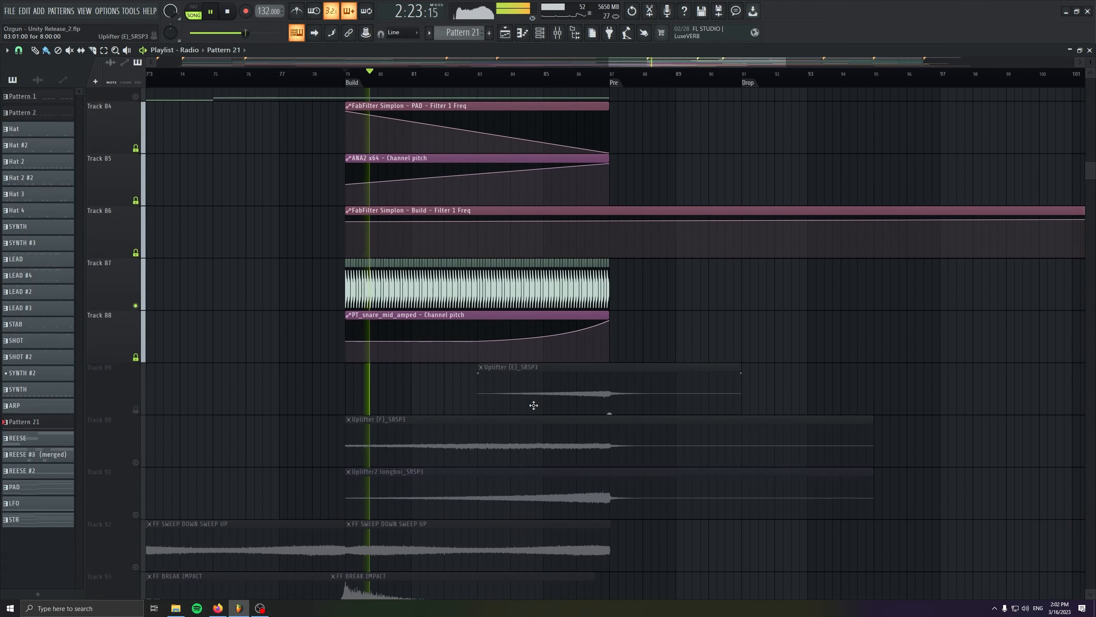
{"action": "scroll", "coordinate": [533, 460], "scroll_direction": "down", "scroll_amount": 4}
{"action": "scroll", "coordinate": [533, 460], "scroll_direction": "up", "scroll_amount": 5}
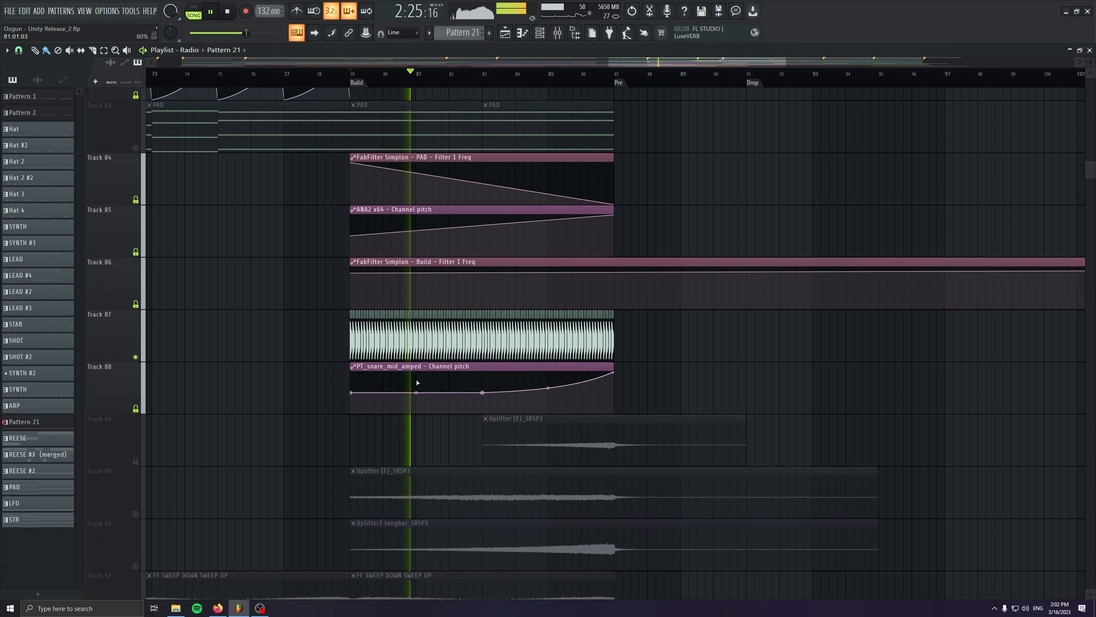
Unmute uplifter tracks 90 and 91, sweep track 92 and impact tracks 93 and 95 while the build plays.
{"action": "scroll", "coordinate": [416, 384], "scroll_direction": "up", "scroll_amount": 3}
{"action": "scroll", "coordinate": [428, 374], "scroll_direction": "up", "scroll_amount": 6}
{"action": "scroll", "coordinate": [534, 409], "scroll_direction": "down", "scroll_amount": 6}
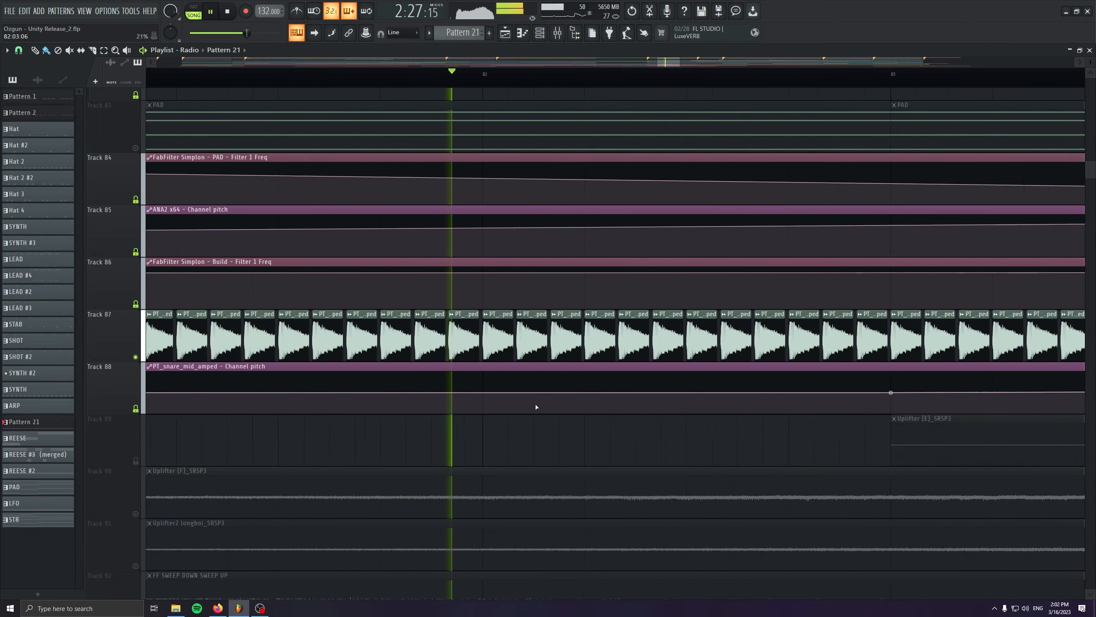
{"action": "scroll", "coordinate": [534, 408], "scroll_direction": "down", "scroll_amount": 4}
{"action": "scroll", "coordinate": [534, 408], "scroll_direction": "down", "scroll_amount": 1}
{"action": "left_click_drag", "start_coordinate": [534, 408], "coordinate": [414, 337]}
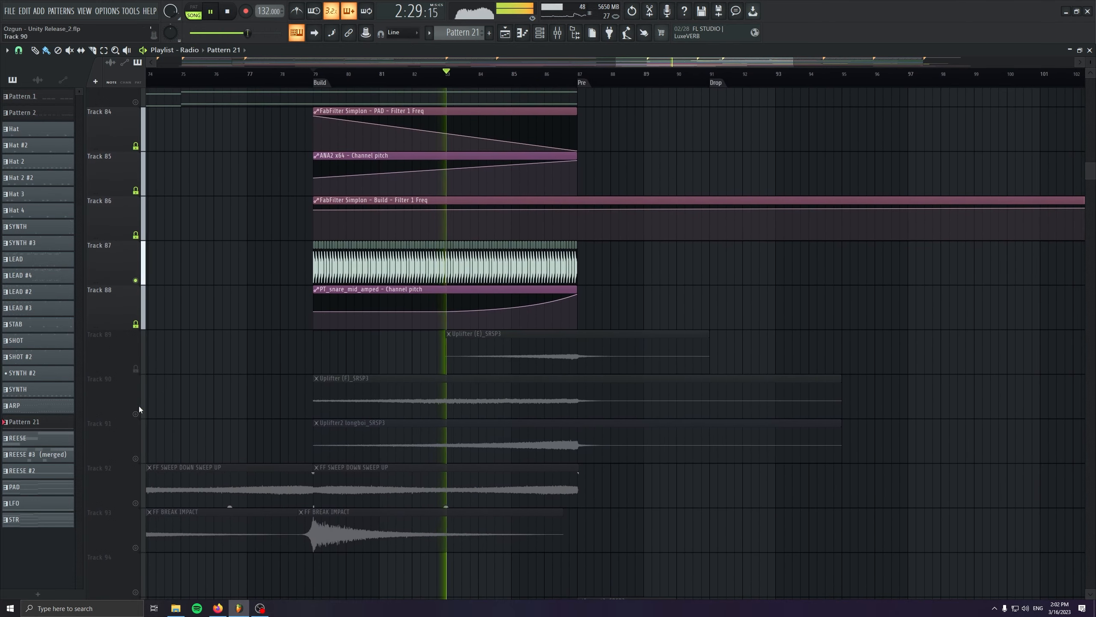
{"action": "left_click", "coordinate": [135, 413]}
{"action": "left_click", "coordinate": [135, 459]}
{"action": "left_click", "coordinate": [135, 503]}
{"action": "left_click", "coordinate": [135, 547]}
{"action": "scroll", "coordinate": [136, 480], "scroll_direction": "down", "scroll_amount": 4}
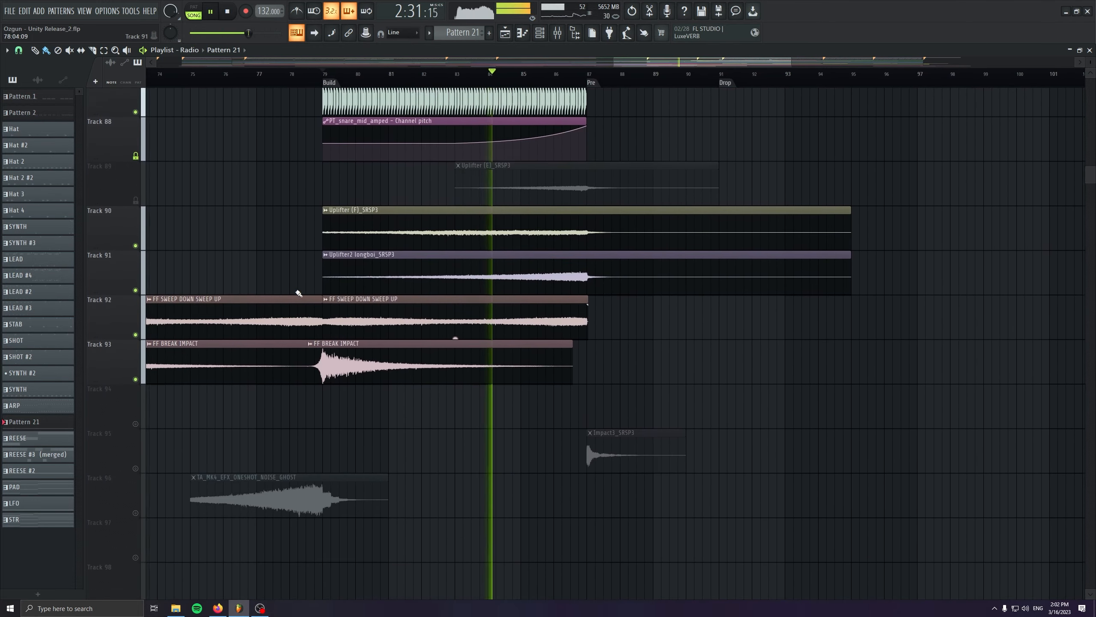
{"action": "left_click", "coordinate": [135, 452]}
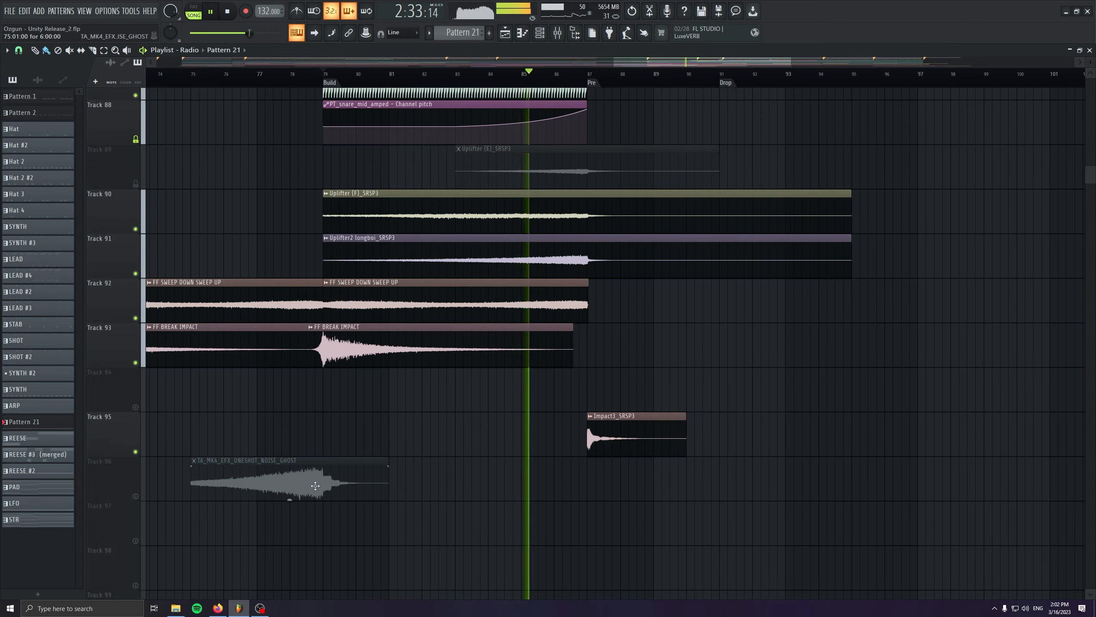
Unmute the LEAD track 36 and the ANNA_fx_vti_ray_gun_fun_2 sweep track 34 around the Pre marker.
{"action": "scroll", "coordinate": [431, 190], "scroll_direction": "down", "scroll_amount": 4}
{"action": "scroll", "coordinate": [432, 190], "scroll_direction": "up", "scroll_amount": 10}
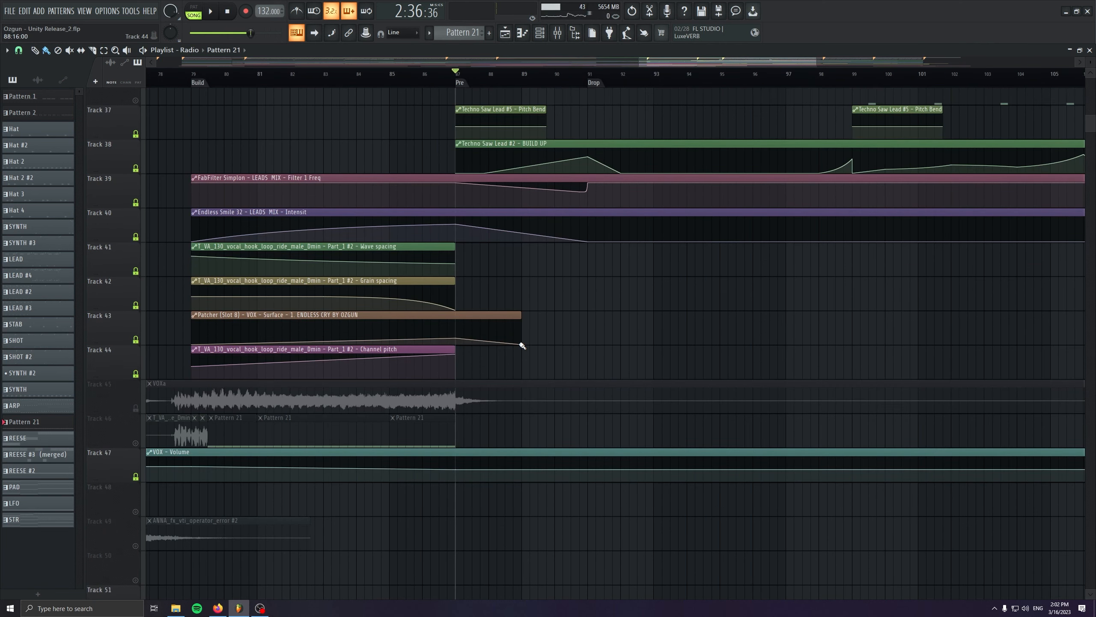
{"action": "scroll", "coordinate": [521, 344], "scroll_direction": "up", "scroll_amount": 20}
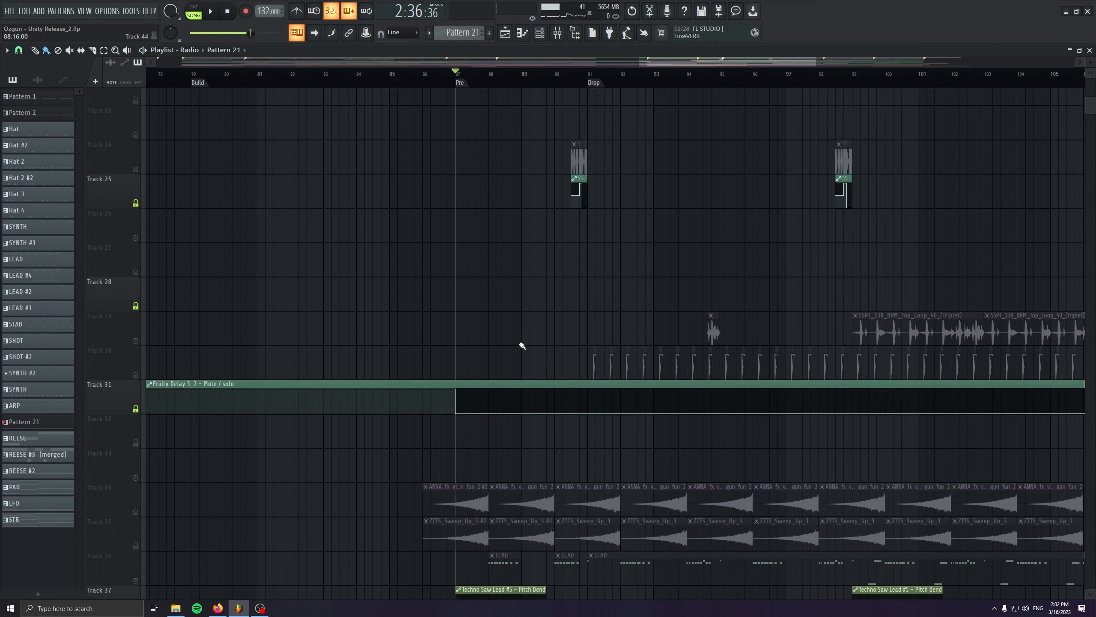
{"action": "scroll", "coordinate": [682, 404], "scroll_direction": "up", "scroll_amount": 15}
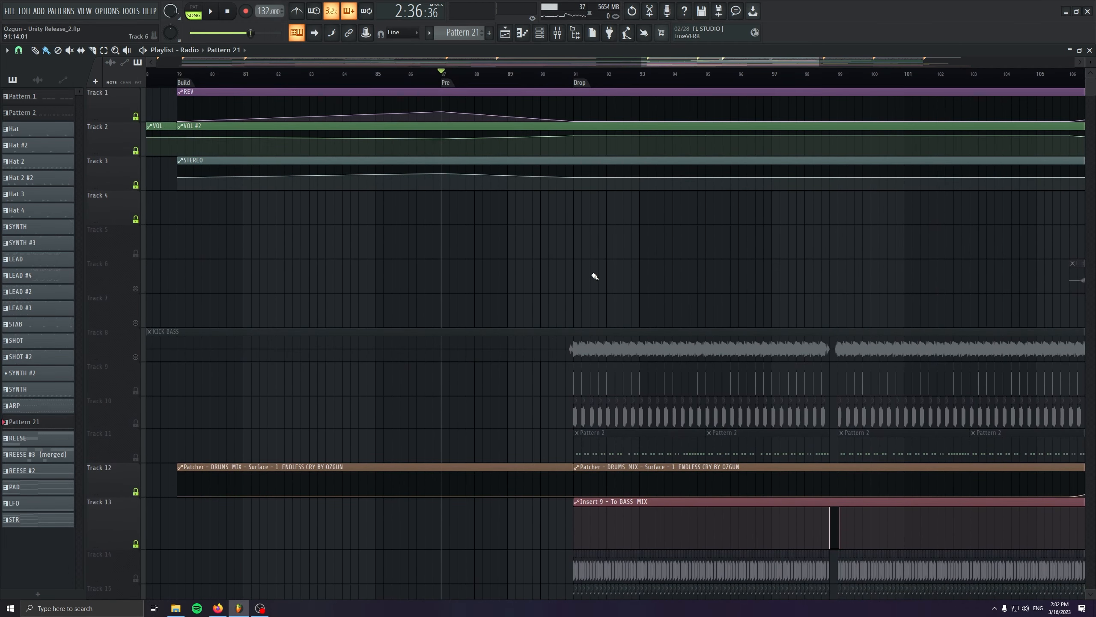
{"action": "scroll", "coordinate": [563, 318], "scroll_direction": "down", "scroll_amount": 12}
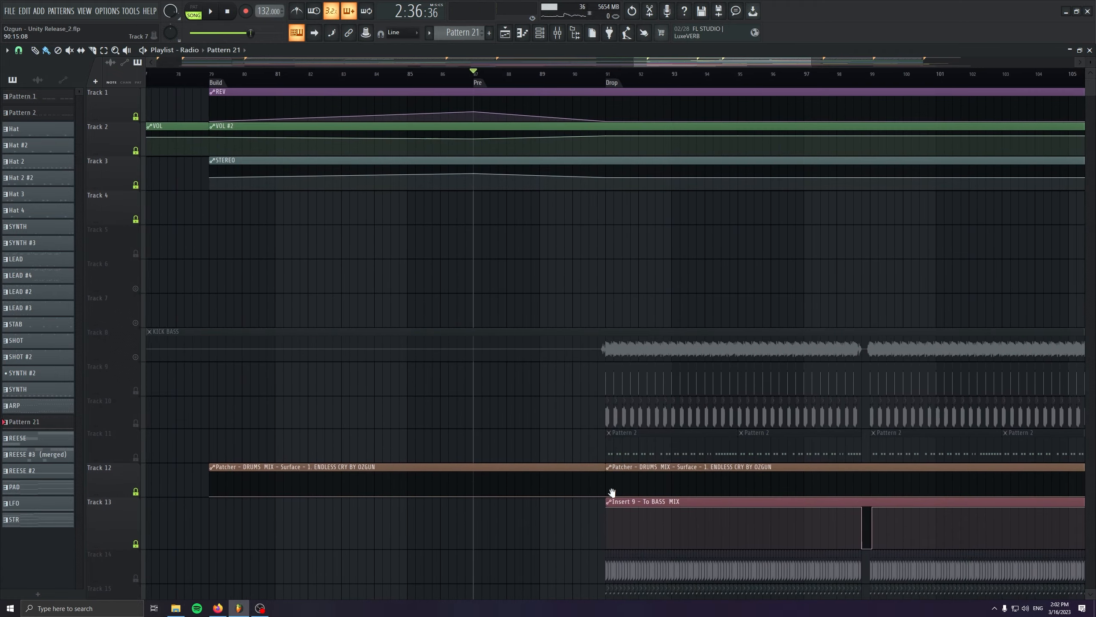
{"action": "scroll", "coordinate": [555, 357], "scroll_direction": "down", "scroll_amount": 7}
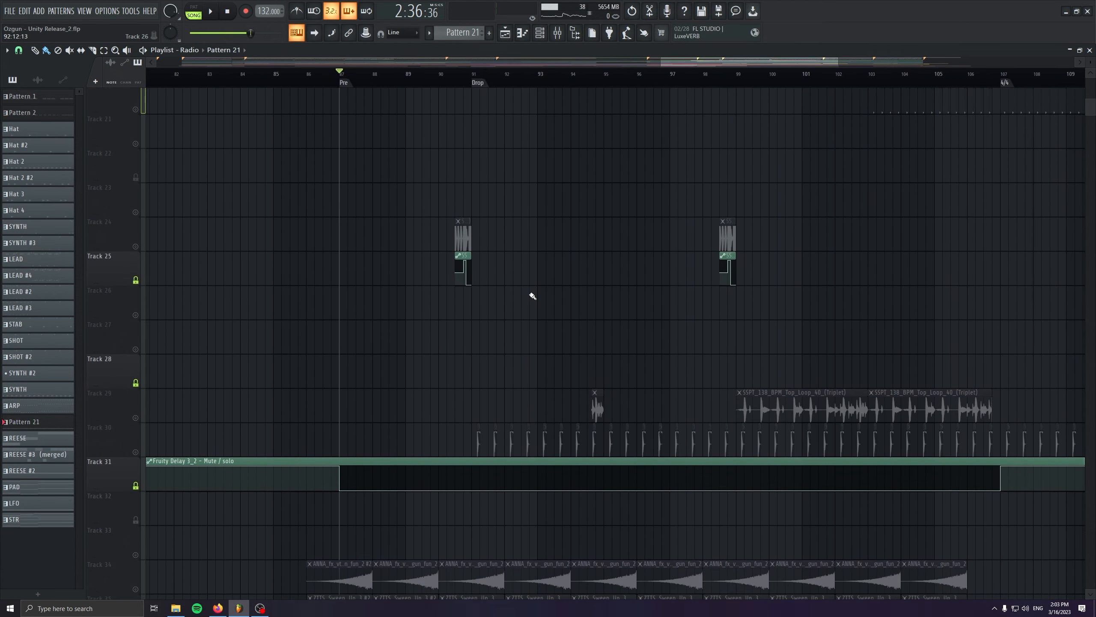
{"action": "scroll", "coordinate": [523, 341], "scroll_direction": "down", "scroll_amount": 4}
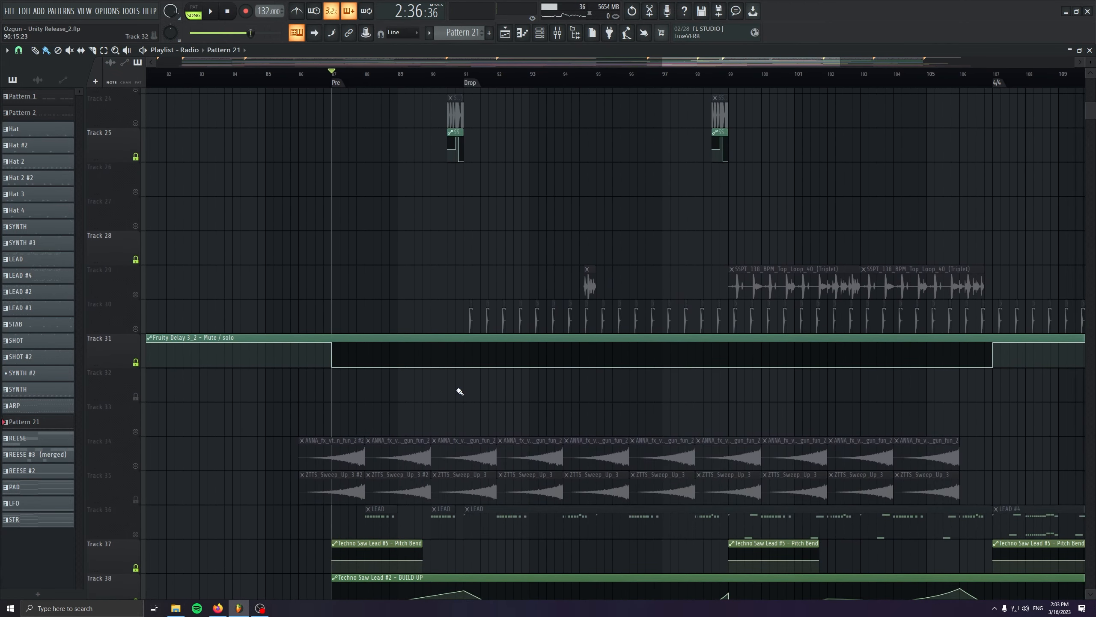
{"action": "scroll", "coordinate": [486, 366], "scroll_direction": "down", "scroll_amount": 6}
{"action": "scroll", "coordinate": [381, 350], "scroll_direction": "up", "scroll_amount": 3}
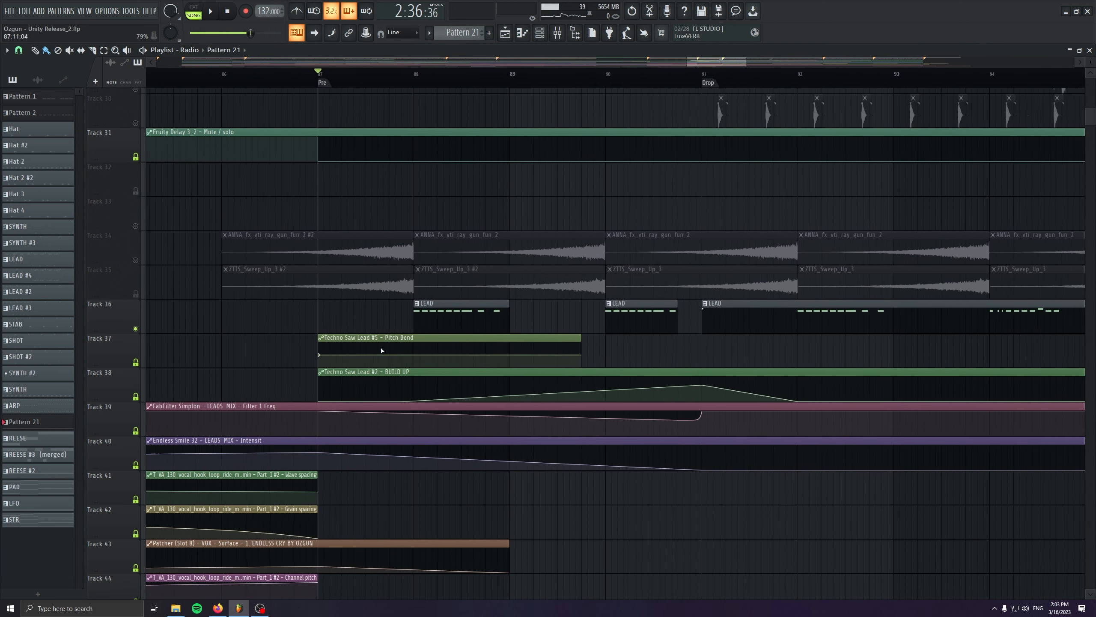
{"action": "scroll", "coordinate": [381, 350], "scroll_direction": "up", "scroll_amount": 2}
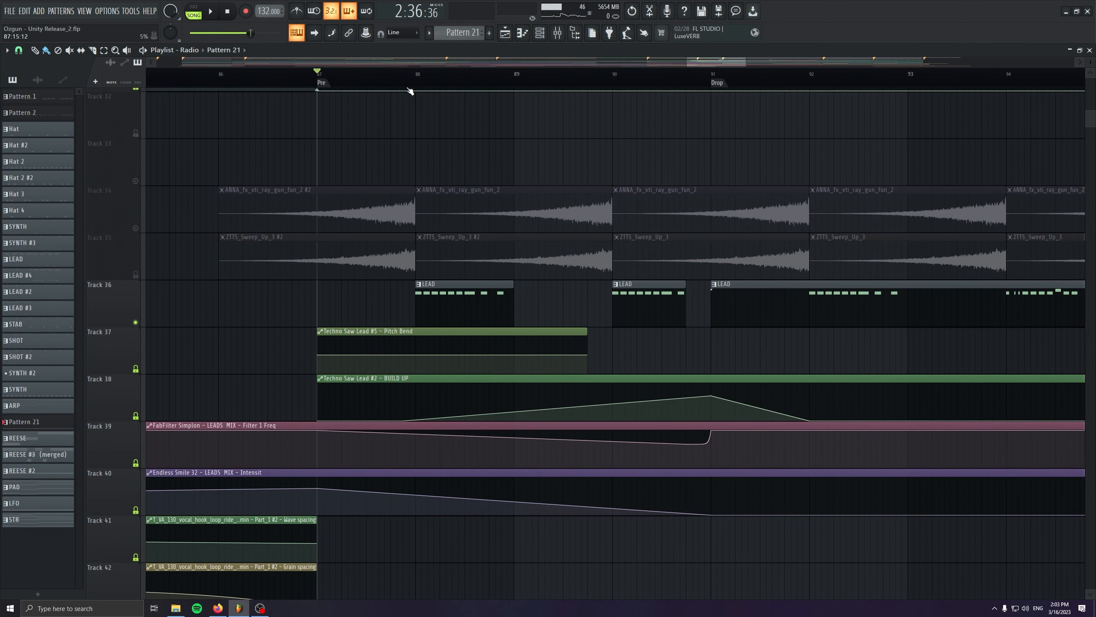
{"action": "left_click", "coordinate": [135, 228]}
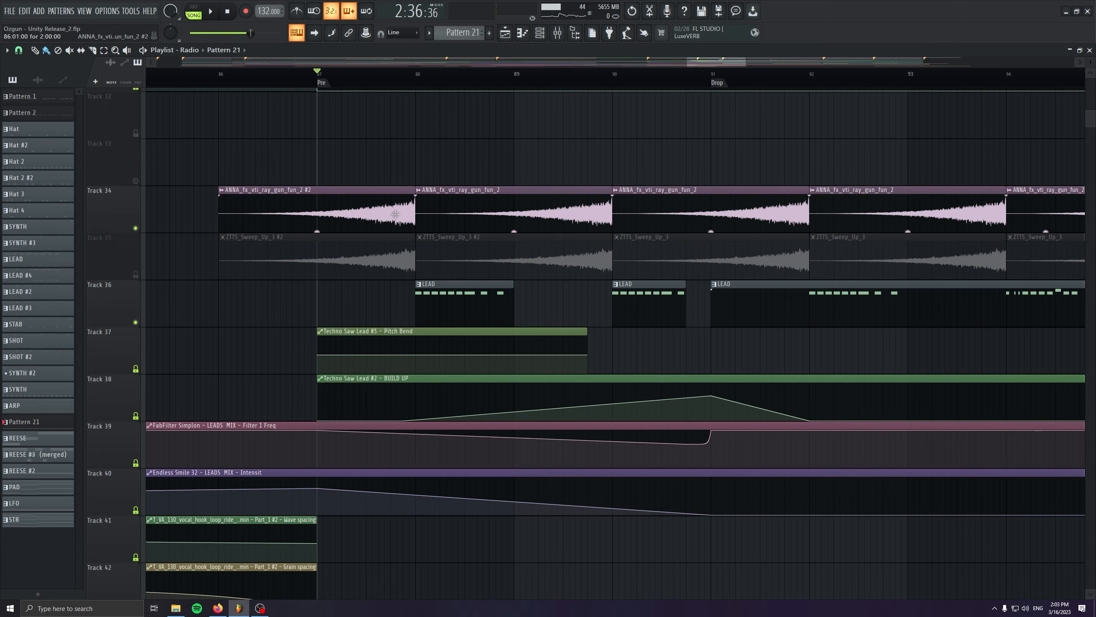
Open the LEAD pattern and examine the Techno Saw Lead #4 notes in the piano roll.
{"action": "left_click_drag", "start_coordinate": [518, 335], "coordinate": [437, 383]}
{"action": "double_click", "coordinate": [399, 355]}
{"action": "left_click_drag", "start_coordinate": [330, 242], "coordinate": [416, 311]}
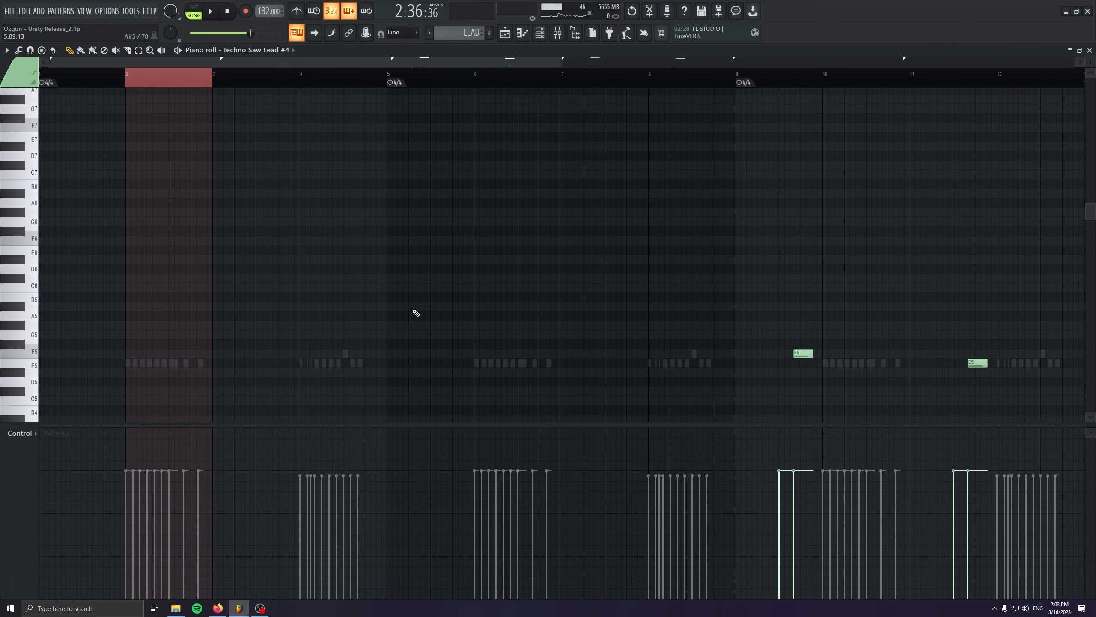
{"action": "key", "text": "Escape"}
{"action": "key", "text": "F7"}
{"action": "left_click_drag", "start_coordinate": [664, 382], "coordinate": [476, 357]}
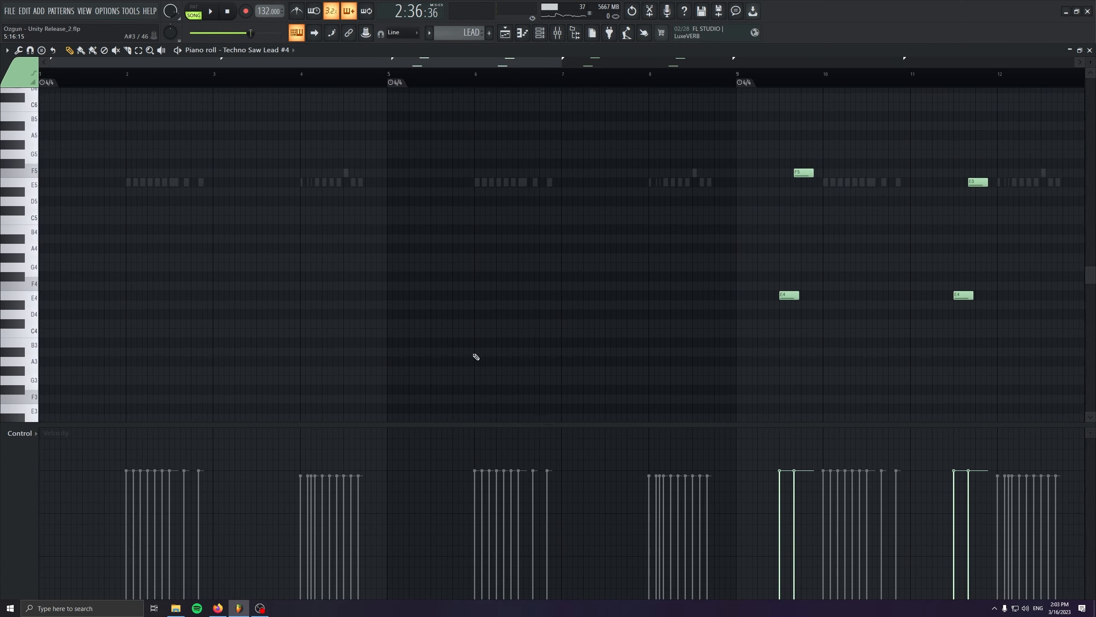
{"action": "scroll", "coordinate": [476, 357], "scroll_direction": "down", "scroll_amount": 7}
{"action": "scroll", "coordinate": [439, 339], "scroll_direction": "up", "scroll_amount": 10}
{"action": "key", "text": "Escape"}
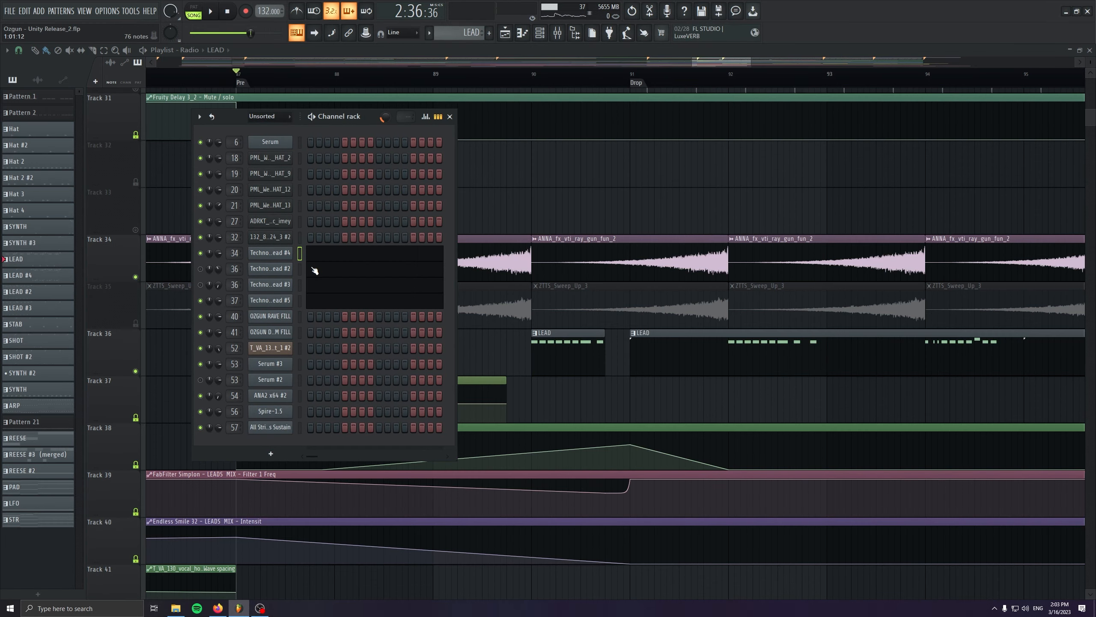
View the Techno Saw Lead #5 notes with the first three selected, and play the lead with its sweep past the Drop marker.
{"action": "left_click", "coordinate": [318, 295]}
{"action": "left_click_drag", "start_coordinate": [229, 76], "coordinate": [391, 75]}
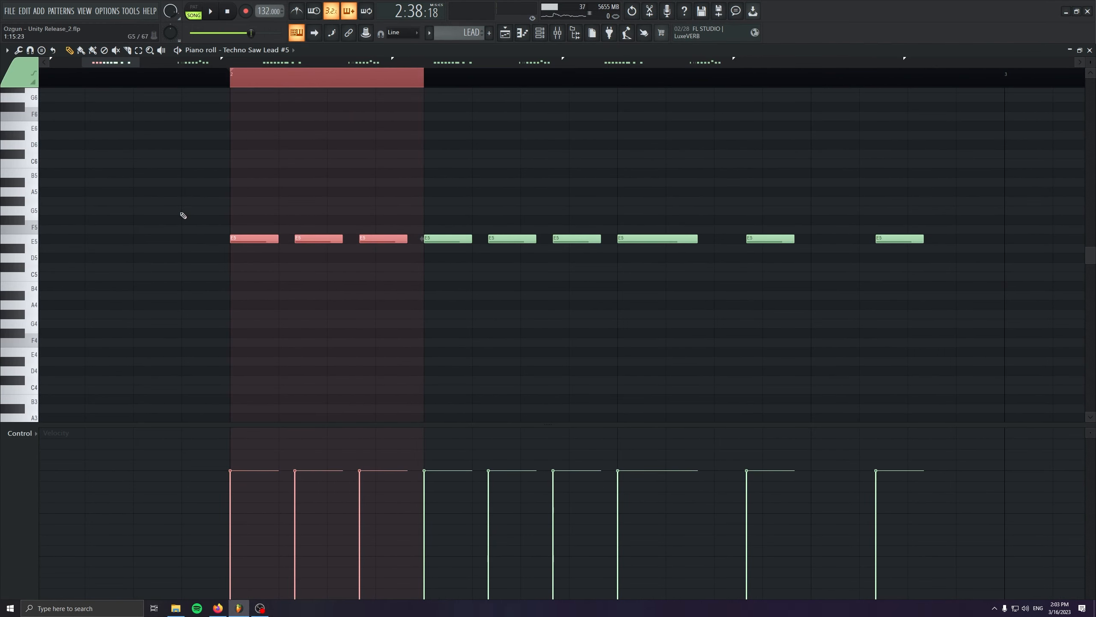
{"action": "key", "text": "space"}
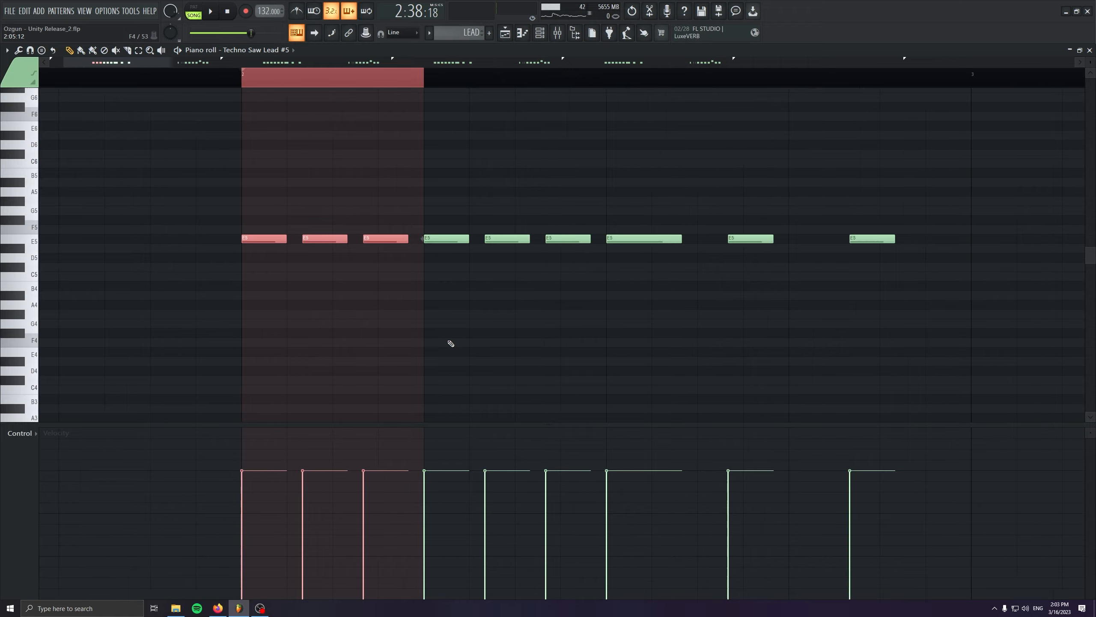
{"action": "key", "text": "Escape"}
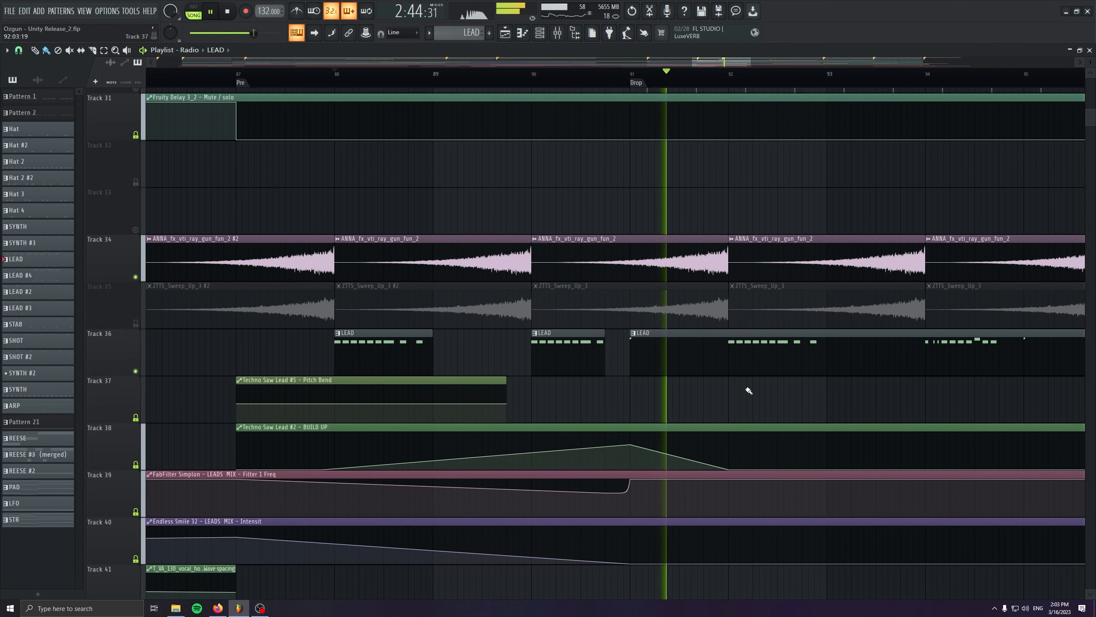
{"action": "left_click_drag", "start_coordinate": [749, 391], "coordinate": [435, 388]}
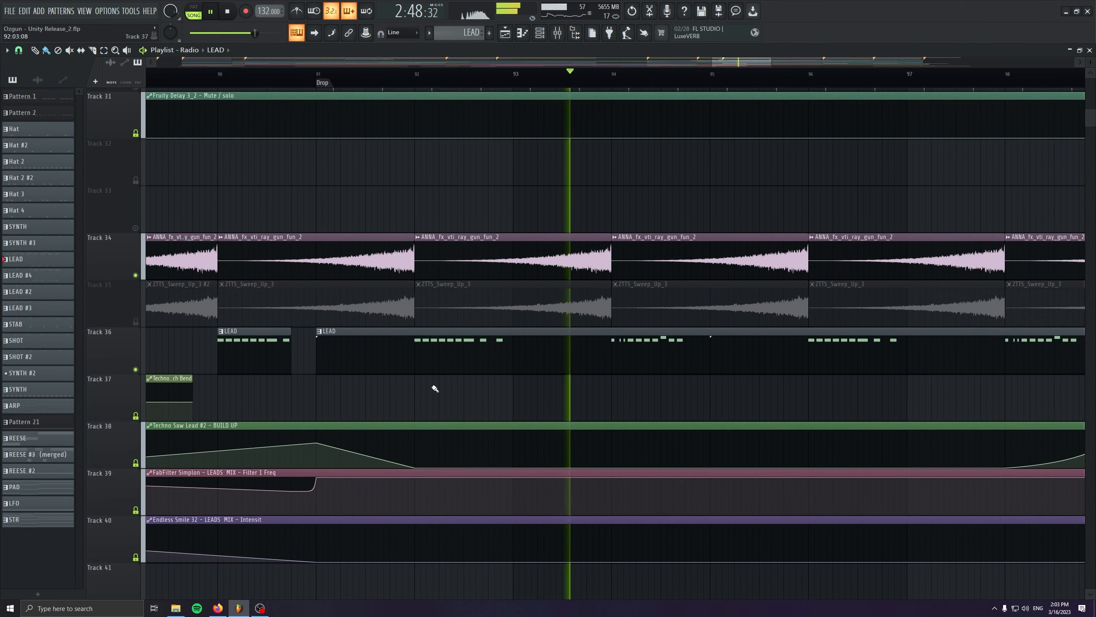
{"action": "left_click_drag", "start_coordinate": [435, 389], "coordinate": [683, 396]}
Stop playback, inspect the Serum synth of Techno Saw Lead #5, and show its mixer insert 37.
{"action": "left_click", "coordinate": [539, 33]}
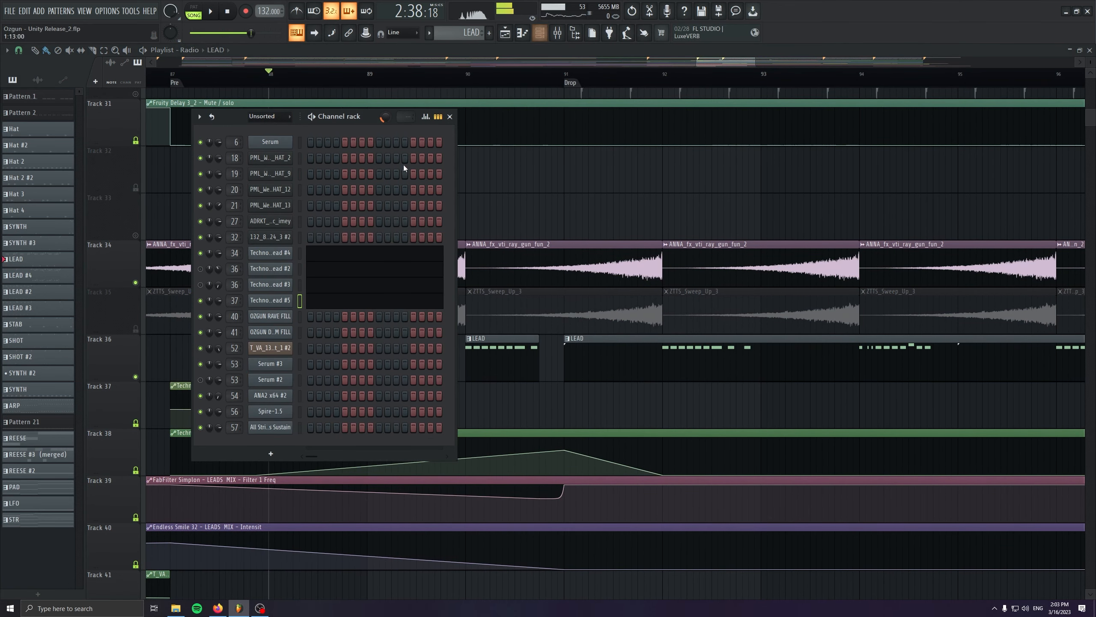
{"action": "left_click", "coordinate": [270, 301]}
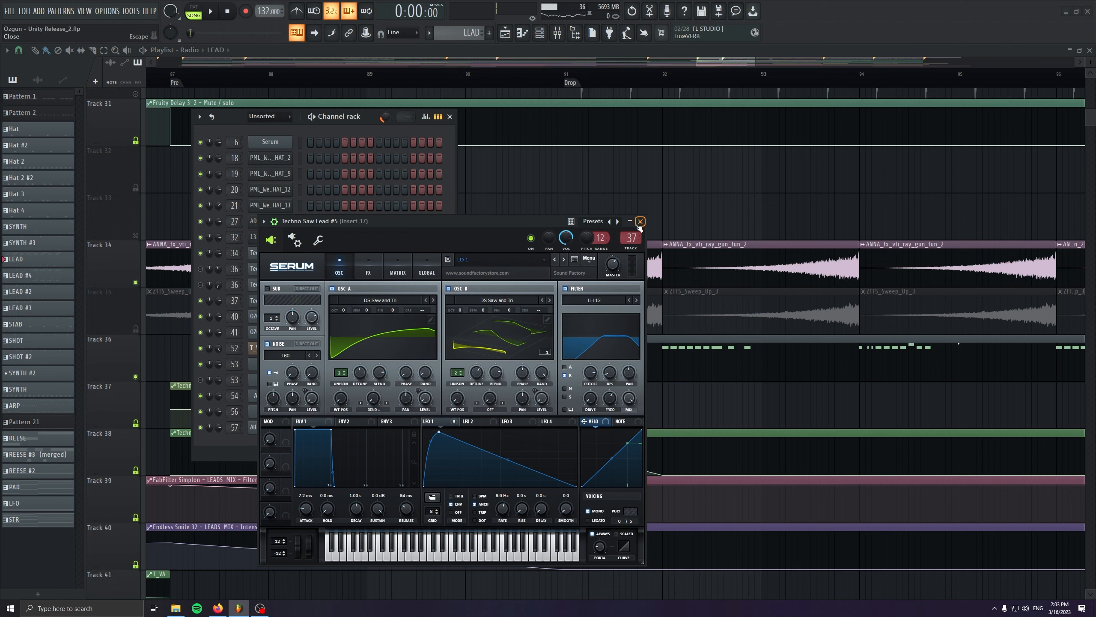
{"action": "double_click", "coordinate": [631, 237]}
{"action": "left_click", "coordinate": [640, 221]}
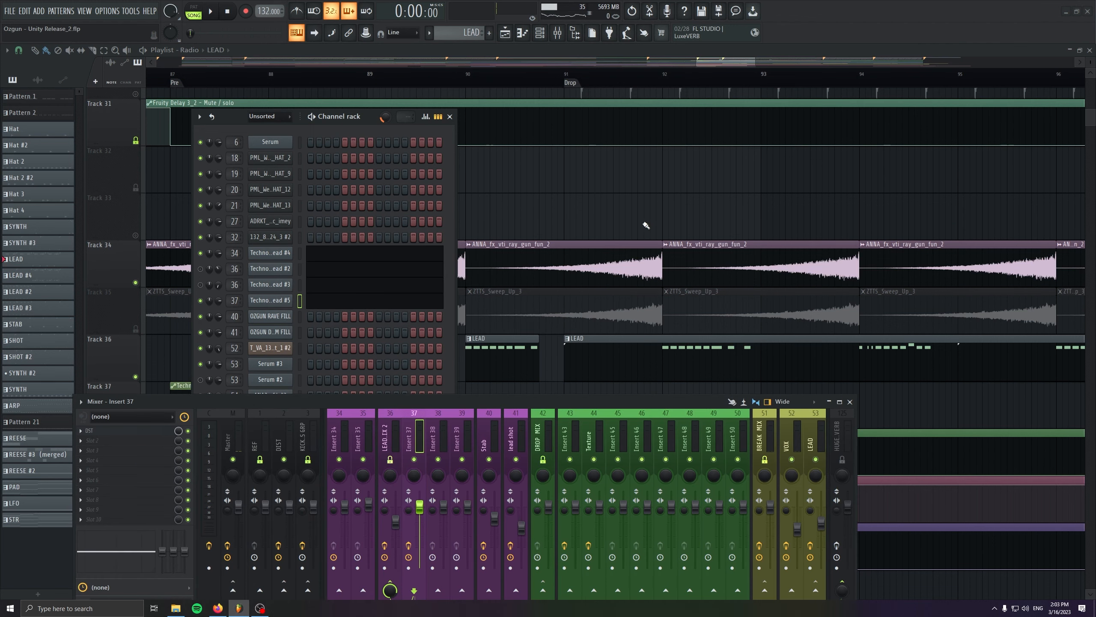
Select the LEADS MIX 2 mixer track and inspect its Noveltech Character and both FabFilter Pro-Q 3 effects.
{"action": "left_click_drag", "start_coordinate": [448, 404], "coordinate": [562, 338]}
{"action": "left_click", "coordinate": [504, 369]}
{"action": "left_click", "coordinate": [239, 365]}
{"action": "left_click", "coordinate": [239, 365]}
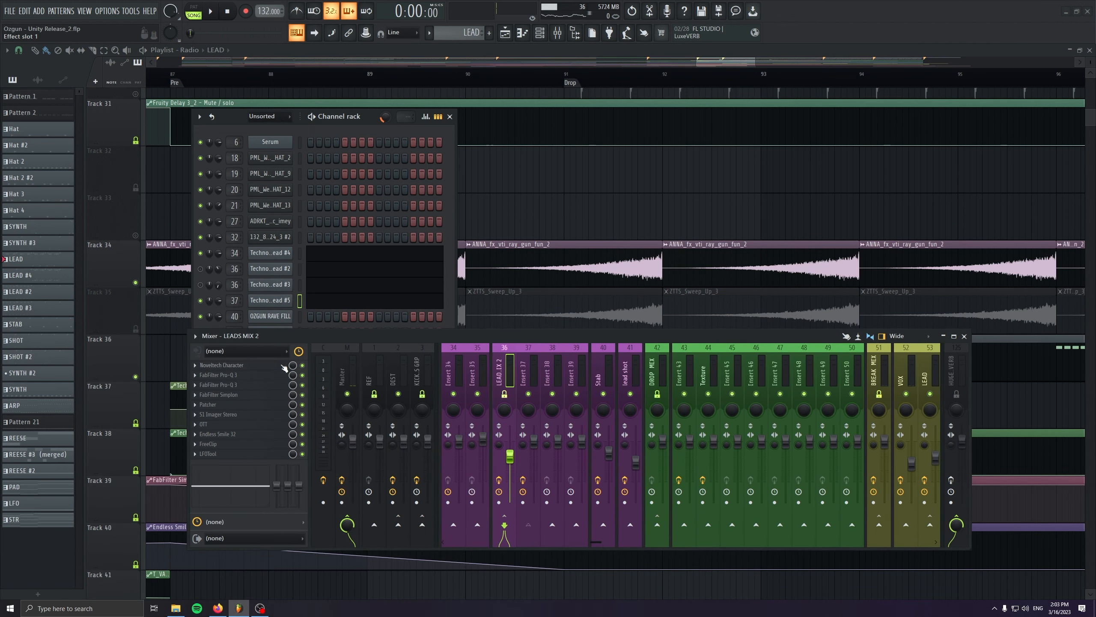
{"action": "left_click", "coordinate": [240, 365]}
{"action": "left_click", "coordinate": [225, 377]}
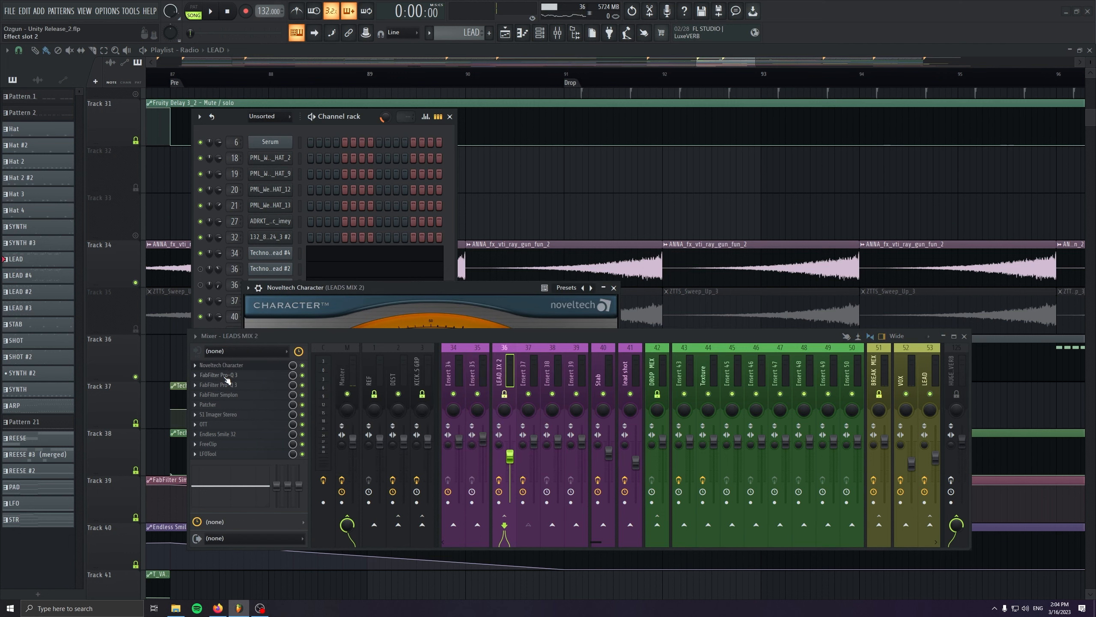
{"action": "left_click", "coordinate": [230, 386]}
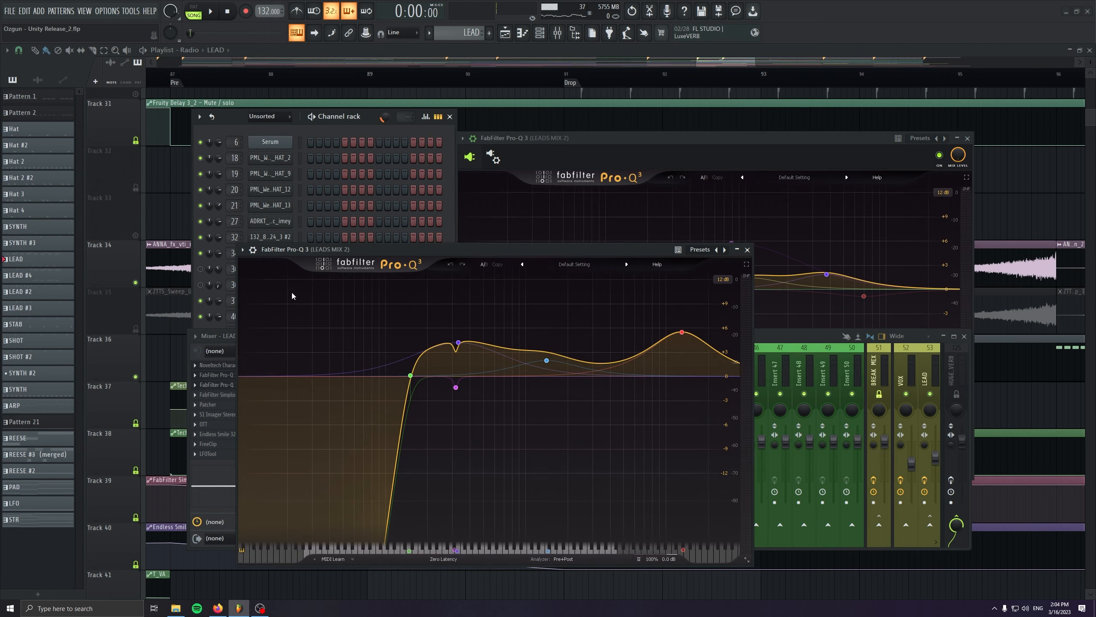
Inspect the Patcher, S1 Imager Stereo, OTT, Endless Smile 32 and FreeClip effects on LEADS MIX 2.
{"action": "left_click", "coordinate": [238, 404]}
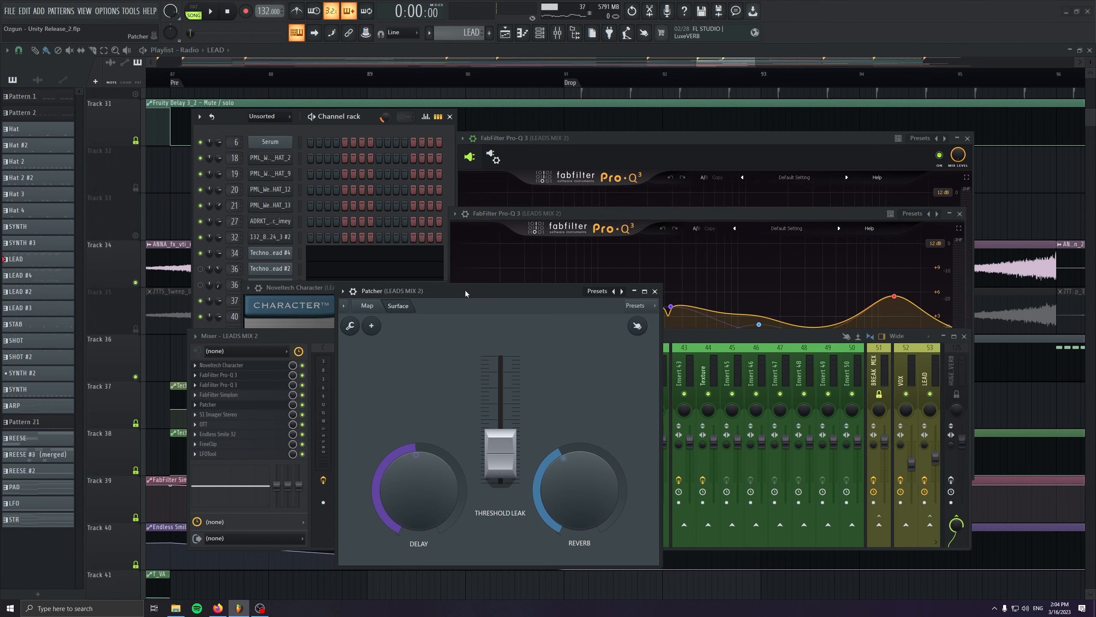
{"action": "left_click_drag", "start_coordinate": [466, 291], "coordinate": [590, 258]}
{"action": "left_click", "coordinate": [228, 414]}
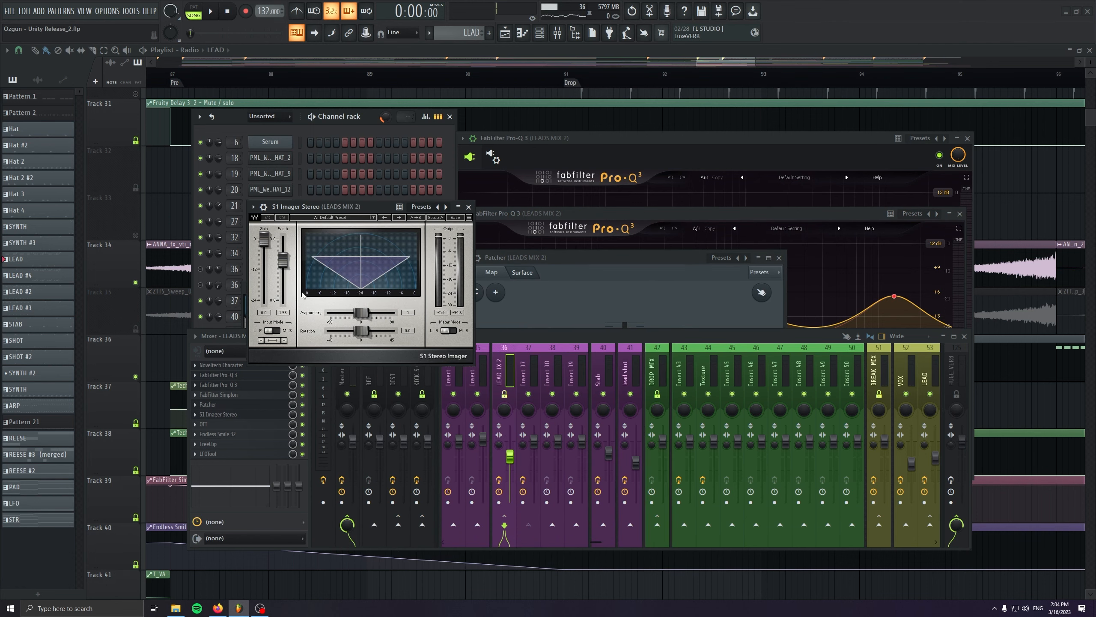
{"action": "left_click", "coordinate": [244, 426]}
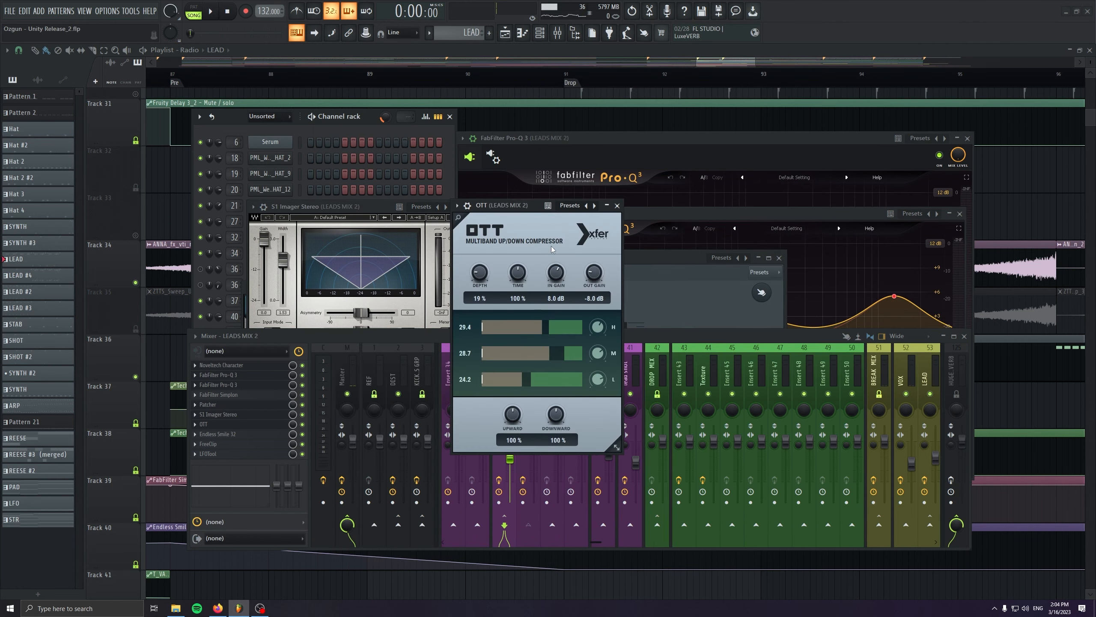
{"action": "left_click", "coordinate": [229, 435]}
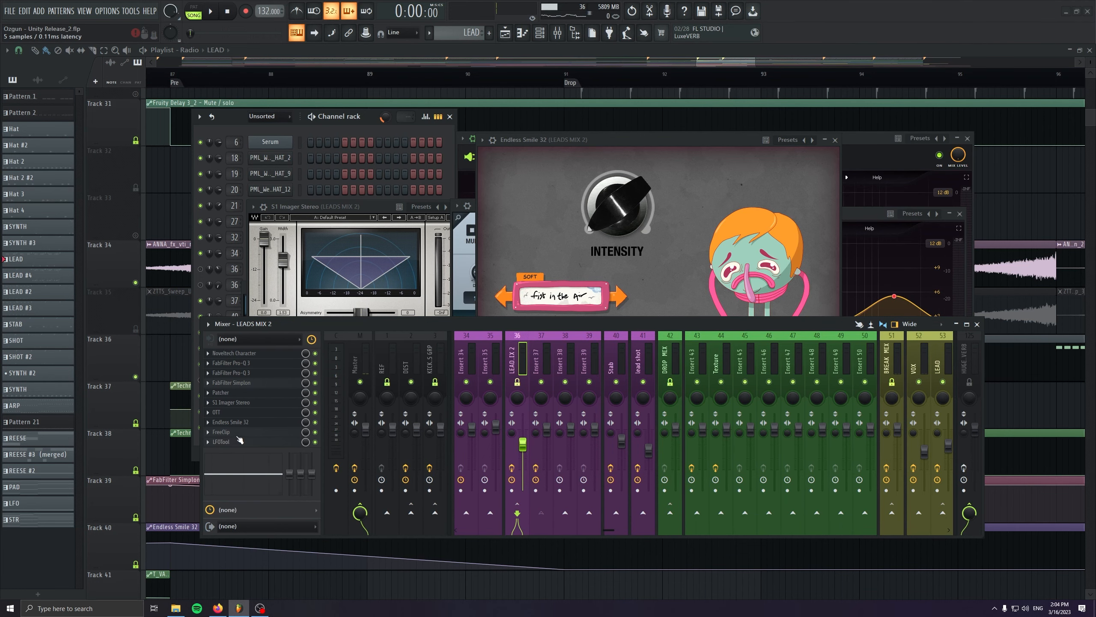
{"action": "left_click", "coordinate": [237, 433]}
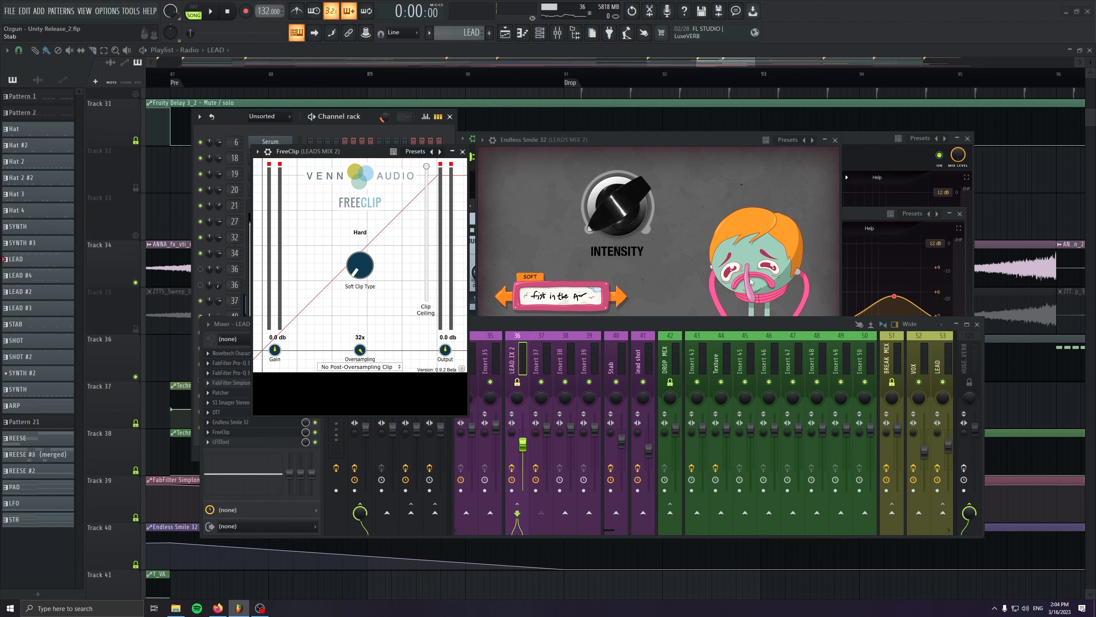
Close the plugin and mixer windows, unmute the KICK BASS track 8 and play from the Drop marker.
{"action": "key", "text": "F12"}
{"action": "left_click", "coordinate": [505, 33]}
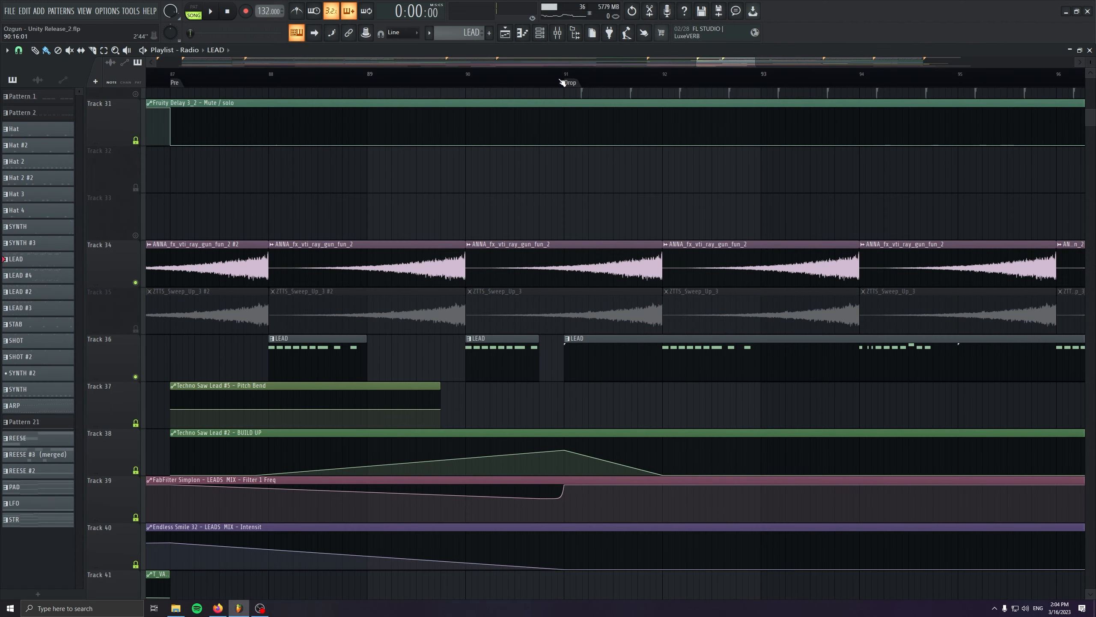
{"action": "left_click_drag", "start_coordinate": [657, 268], "coordinate": [484, 294]}
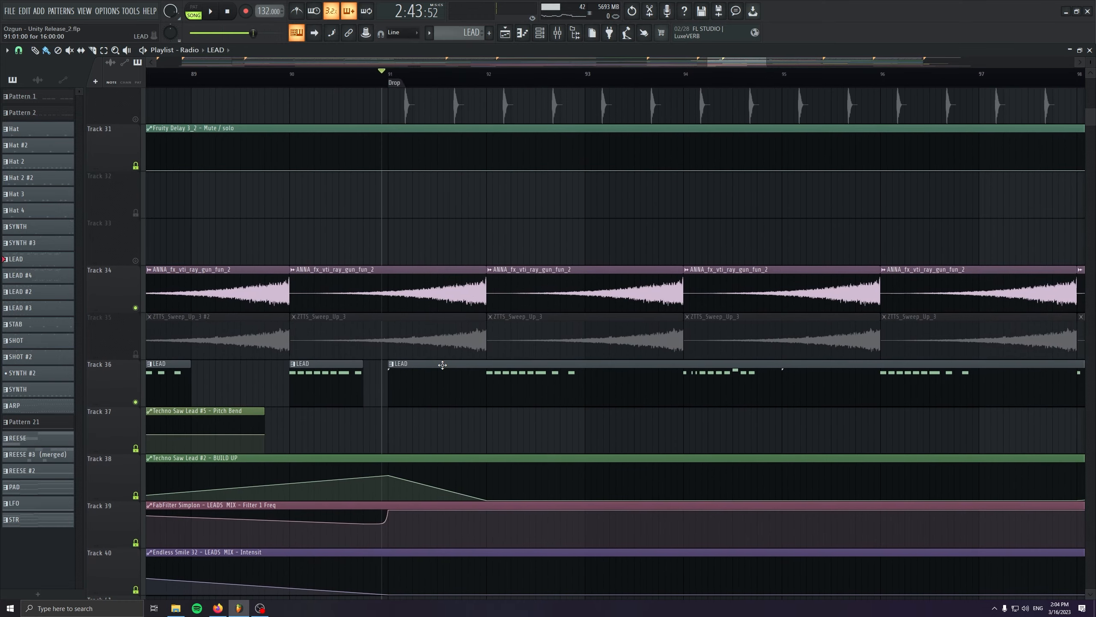
{"action": "key", "text": "Page_Down"}
{"action": "left_click_drag", "start_coordinate": [1091, 117], "coordinate": [1090, 85]}
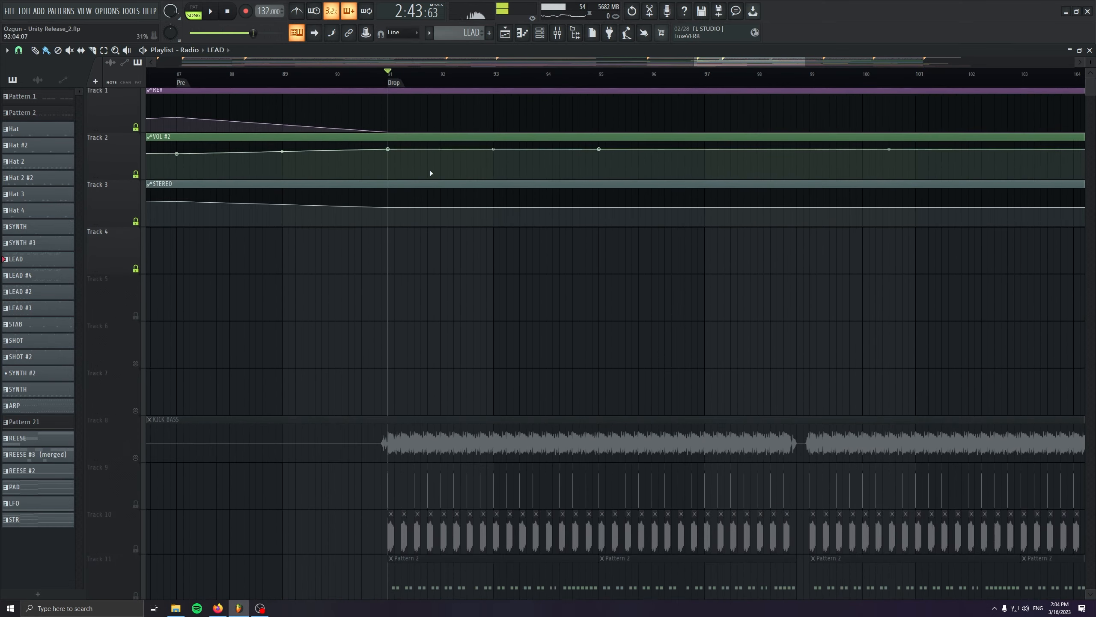
{"action": "left_click", "coordinate": [135, 459]}
{"action": "key", "text": "space"}
{"action": "scroll", "coordinate": [259, 479], "scroll_direction": "down", "scroll_amount": 4}
{"action": "scroll", "coordinate": [263, 478], "scroll_direction": "down", "scroll_amount": 7}
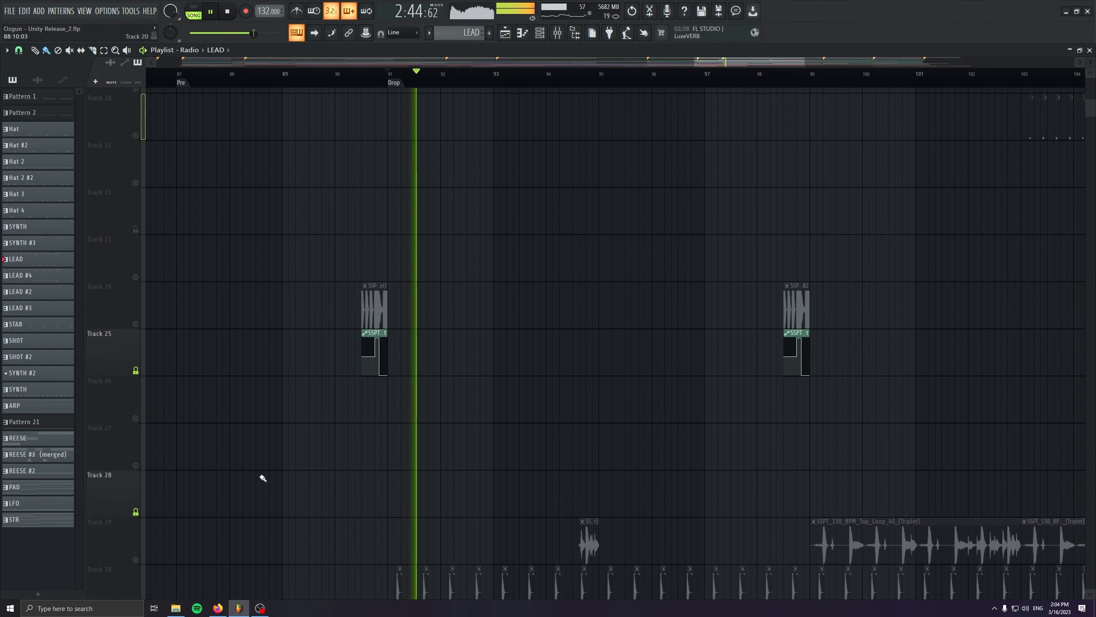
Follow the LEAD pattern and its pitch bend, build-up, filter and intensity automation through the drop, and stop playback.
{"action": "scroll", "coordinate": [259, 472], "scroll_direction": "up", "scroll_amount": 1}
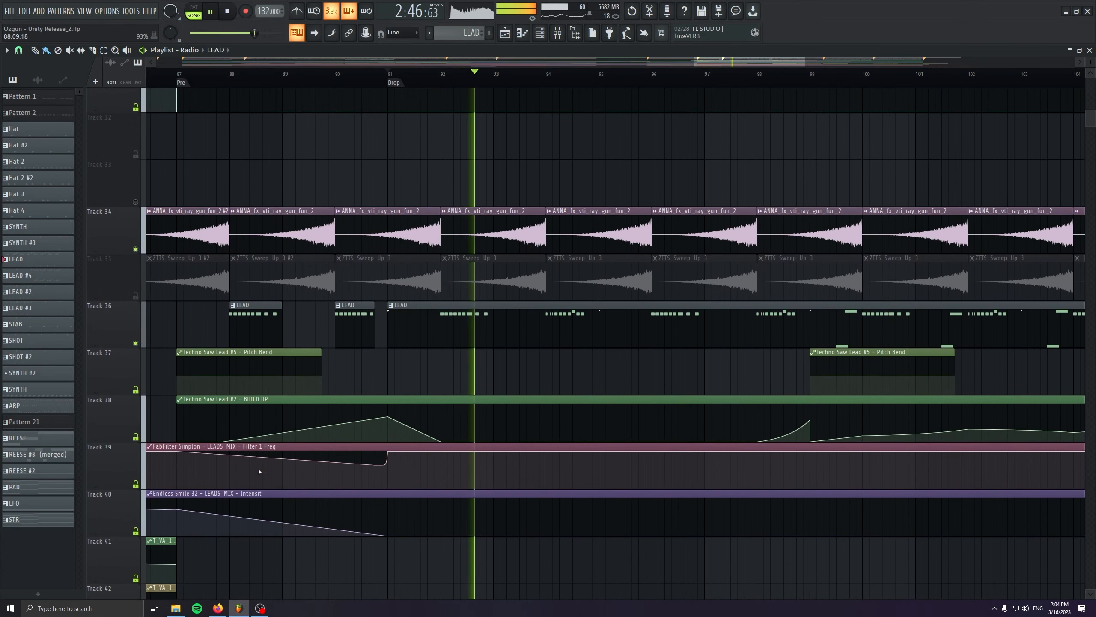
{"action": "left_click_drag", "start_coordinate": [533, 470], "coordinate": [417, 428]}
{"action": "scroll", "coordinate": [540, 387], "scroll_direction": "up", "scroll_amount": 5}
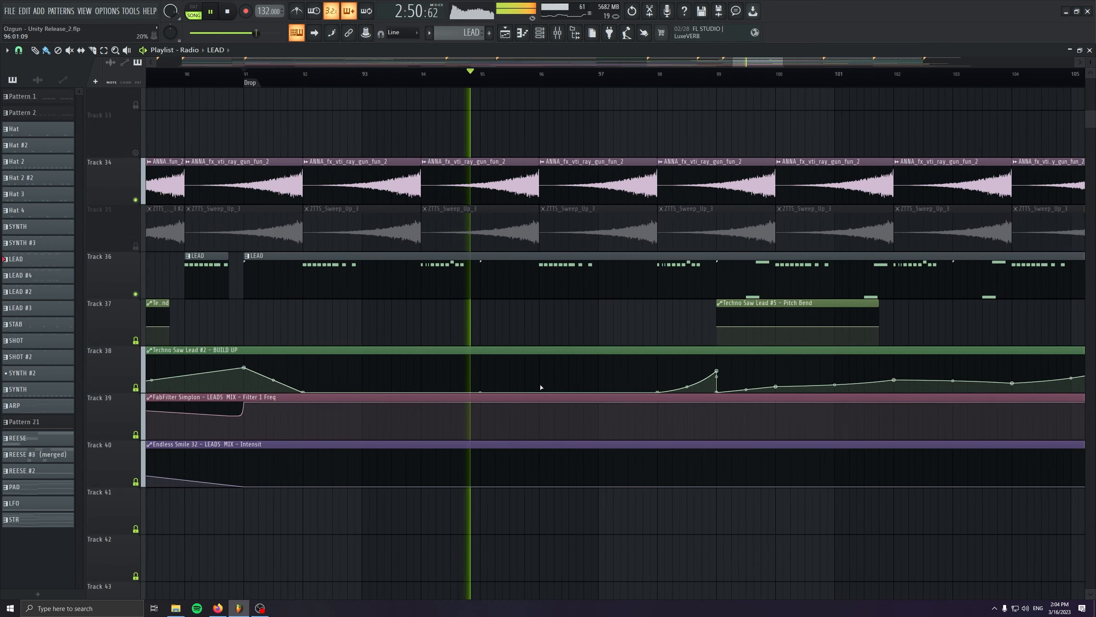
{"action": "left_click_drag", "start_coordinate": [685, 421], "coordinate": [508, 425]}
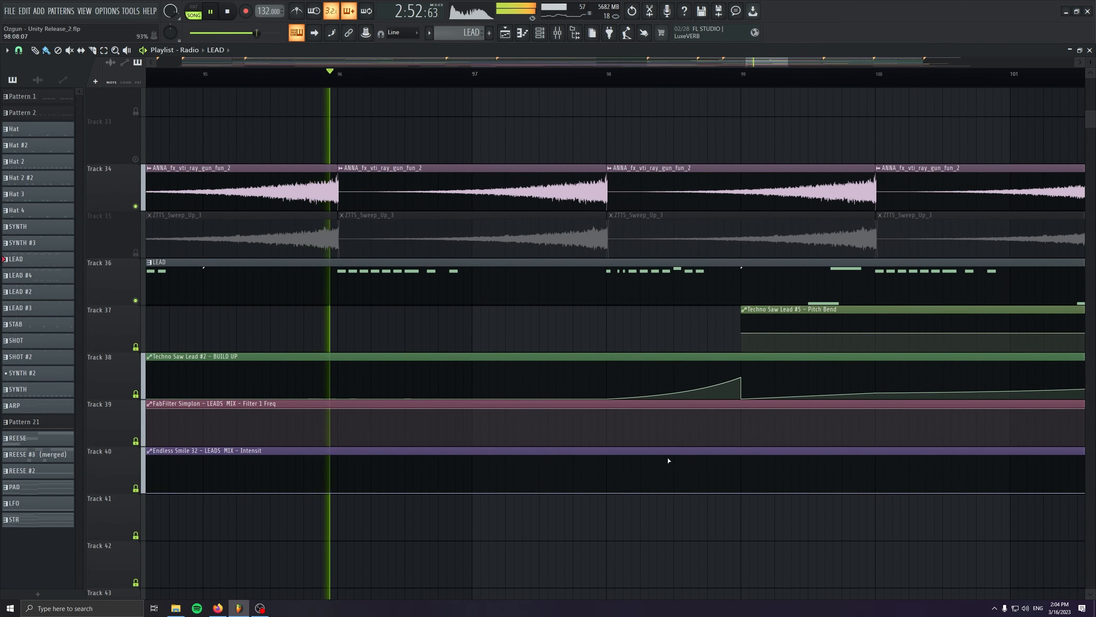
{"action": "left_click_drag", "start_coordinate": [668, 459], "coordinate": [620, 454]}
{"action": "scroll", "coordinate": [448, 465], "scroll_direction": "down", "scroll_amount": 5}
{"action": "scroll", "coordinate": [448, 465], "scroll_direction": "down", "scroll_amount": 1}
{"action": "left_click_drag", "start_coordinate": [519, 458], "coordinate": [493, 465]}
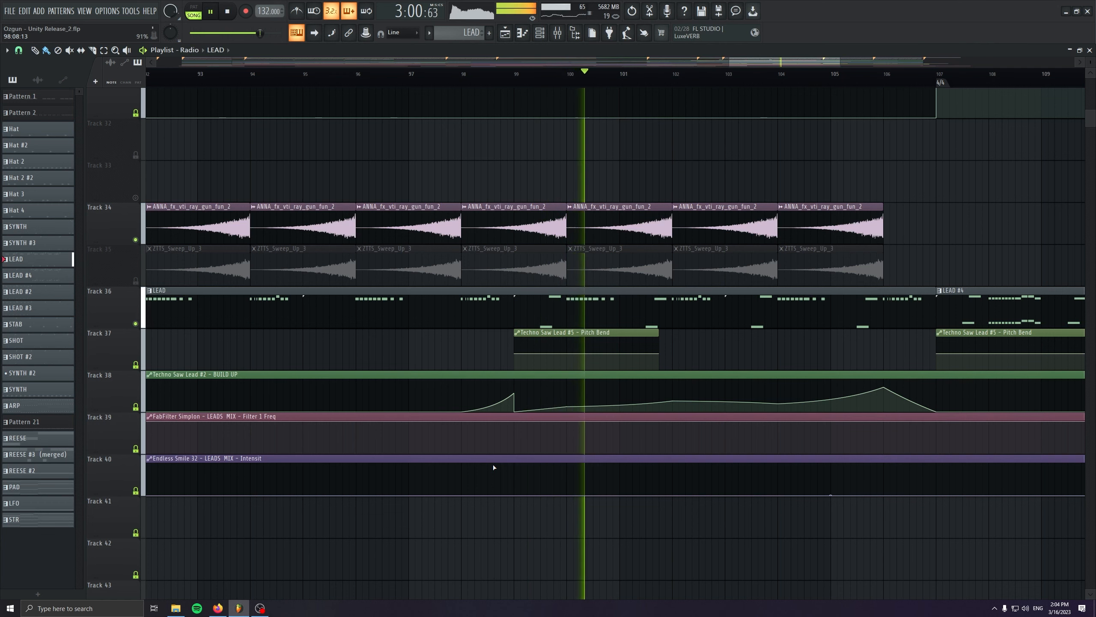
{"action": "left_click_drag", "start_coordinate": [412, 473], "coordinate": [175, 475]}
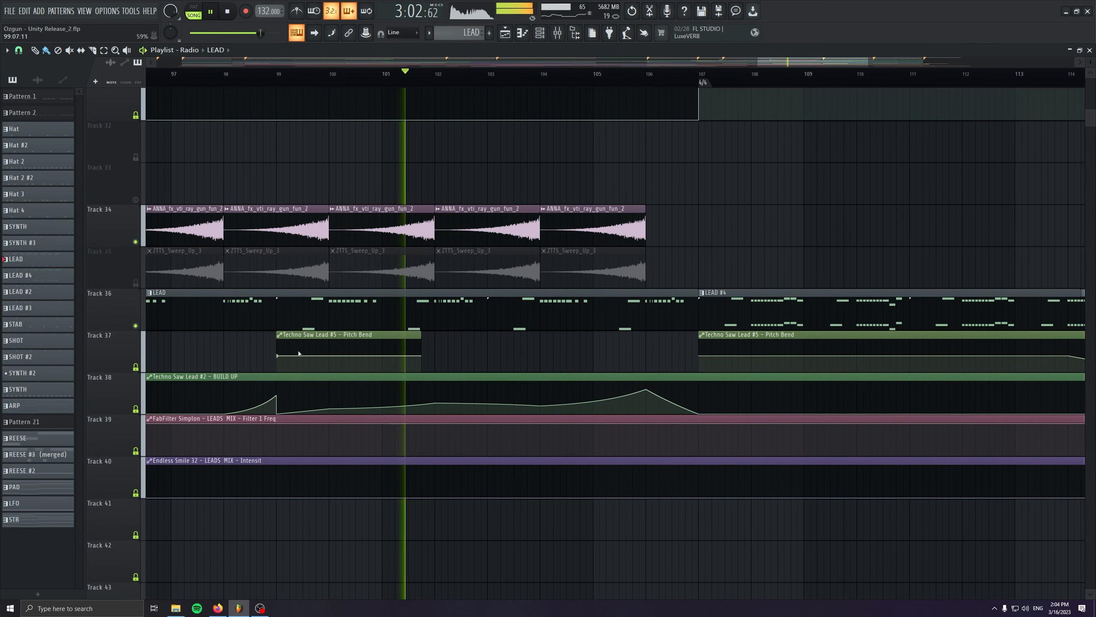
{"action": "left_click", "coordinate": [228, 13]}
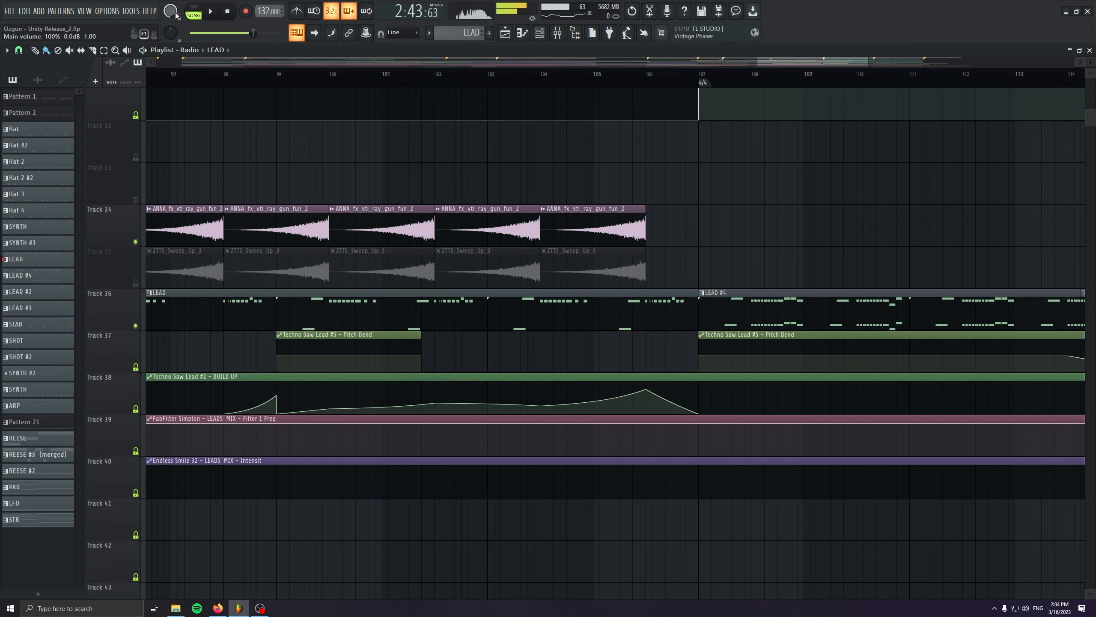
Examine the lead's pitch bend and build-up automation and the sweep clips leading to the 4/4 marker.
{"action": "left_click_drag", "start_coordinate": [292, 310], "coordinate": [326, 320]}
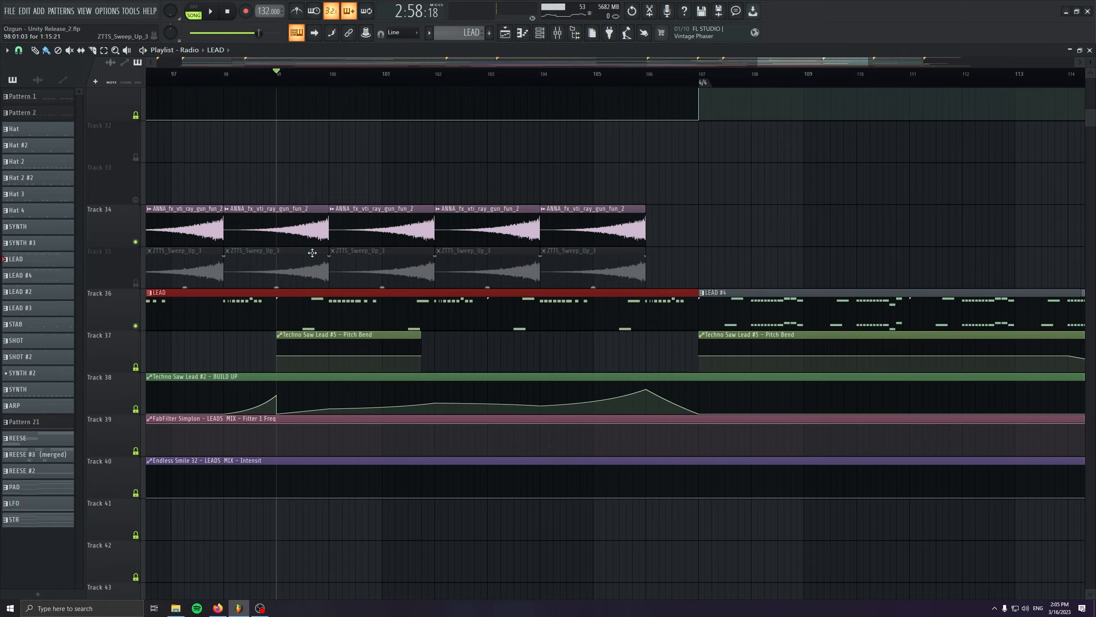
{"action": "scroll", "coordinate": [432, 356], "scroll_direction": "down", "scroll_amount": 4}
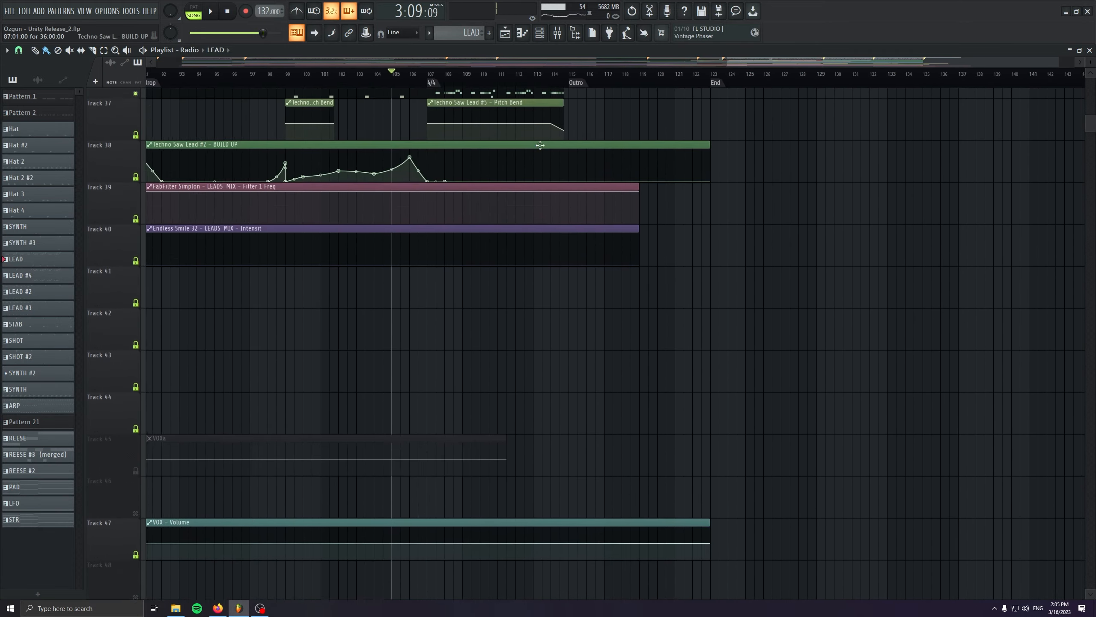
{"action": "scroll", "coordinate": [516, 186], "scroll_direction": "up", "scroll_amount": 5}
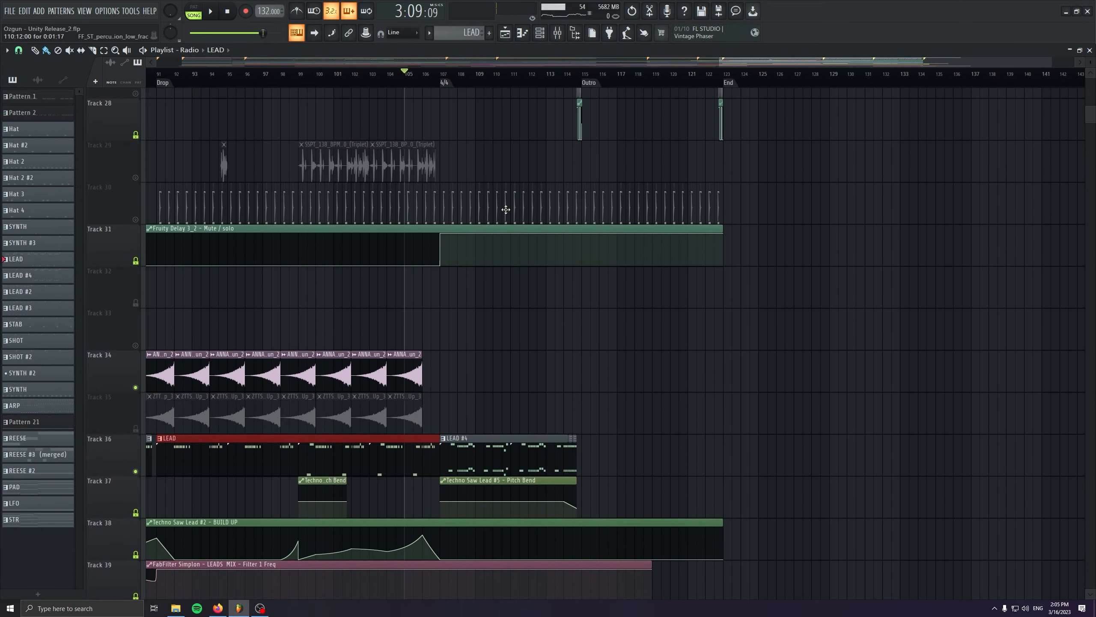
{"action": "scroll", "coordinate": [447, 220], "scroll_direction": "up", "scroll_amount": 3}
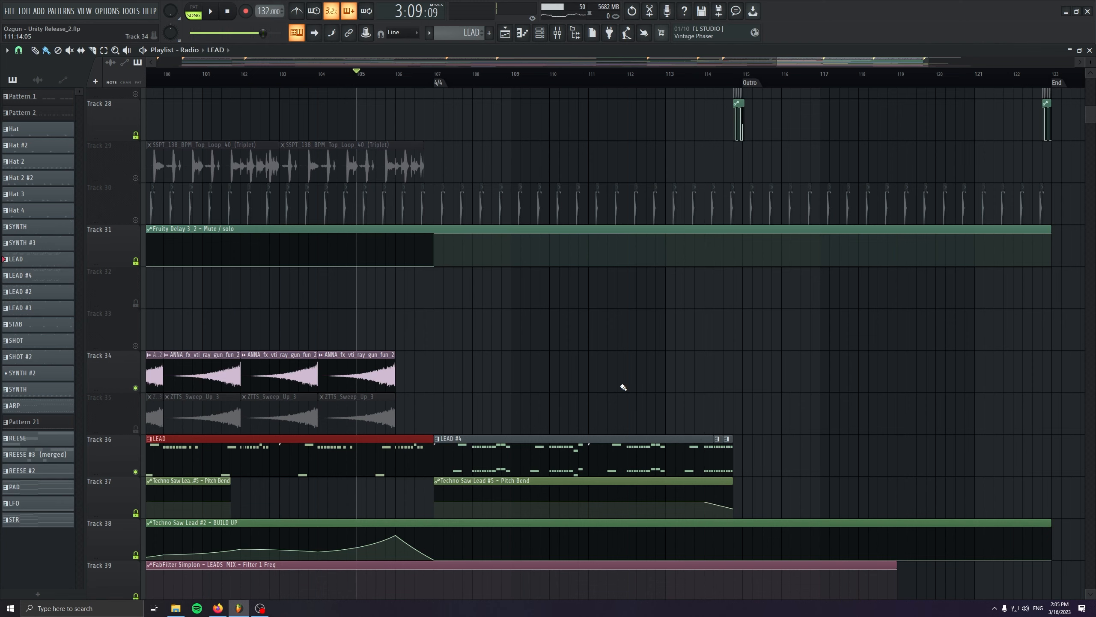
{"action": "left_click_drag", "start_coordinate": [401, 267], "coordinate": [609, 378]}
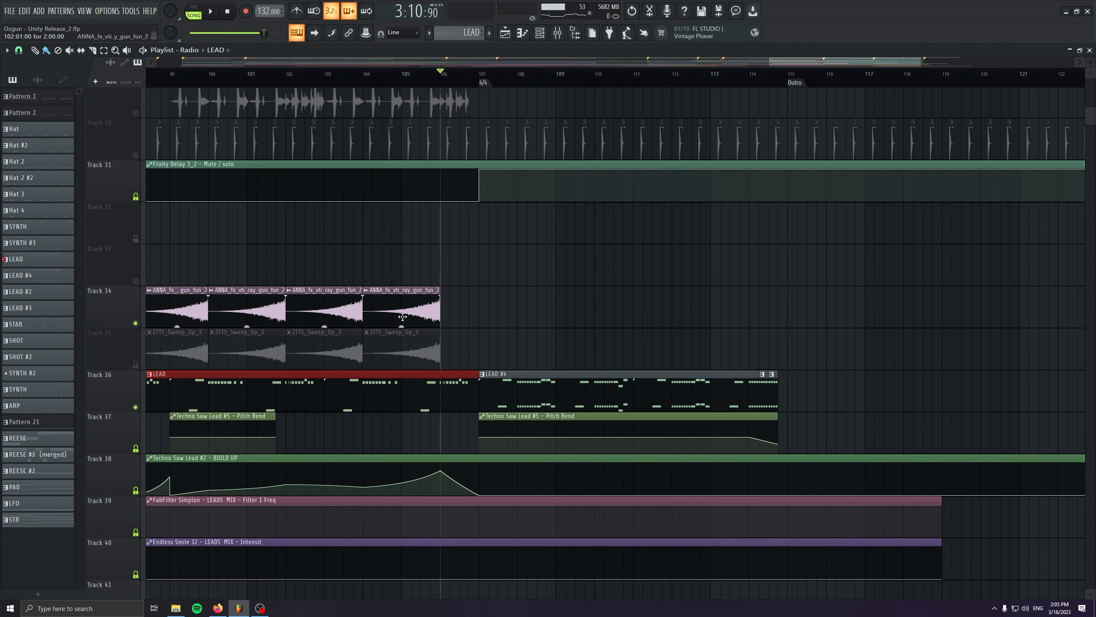
Locate the tapestop clip just before the 4/4 marker and unmute its track 6.
{"action": "scroll", "coordinate": [511, 364], "scroll_direction": "up", "scroll_amount": 3}
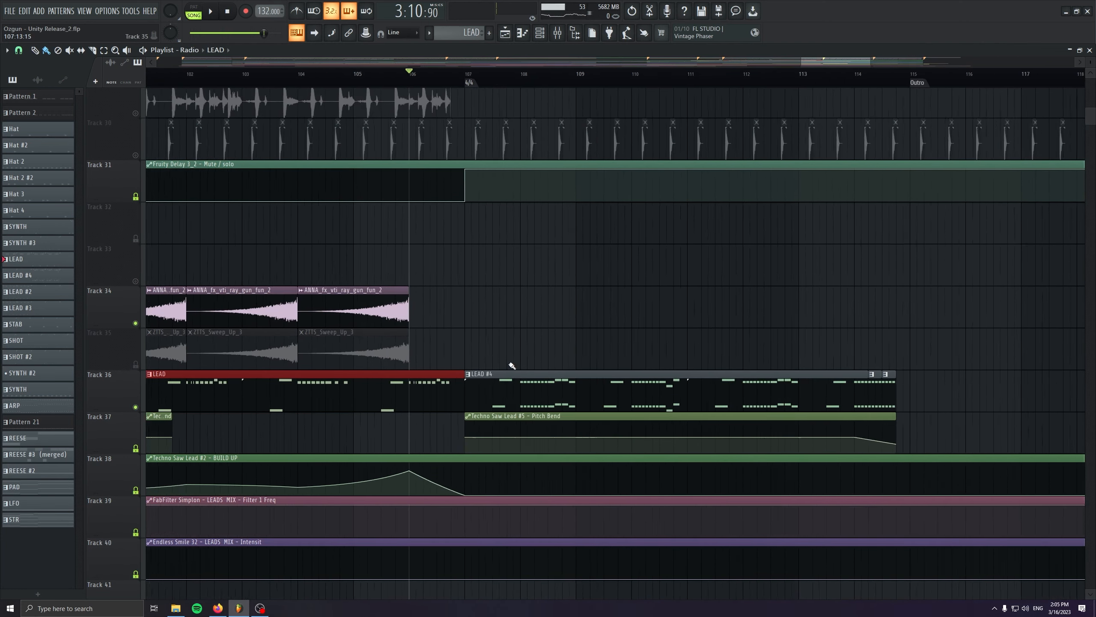
{"action": "scroll", "coordinate": [501, 321], "scroll_direction": "up", "scroll_amount": 9}
{"action": "scroll", "coordinate": [493, 321], "scroll_direction": "up", "scroll_amount": 5}
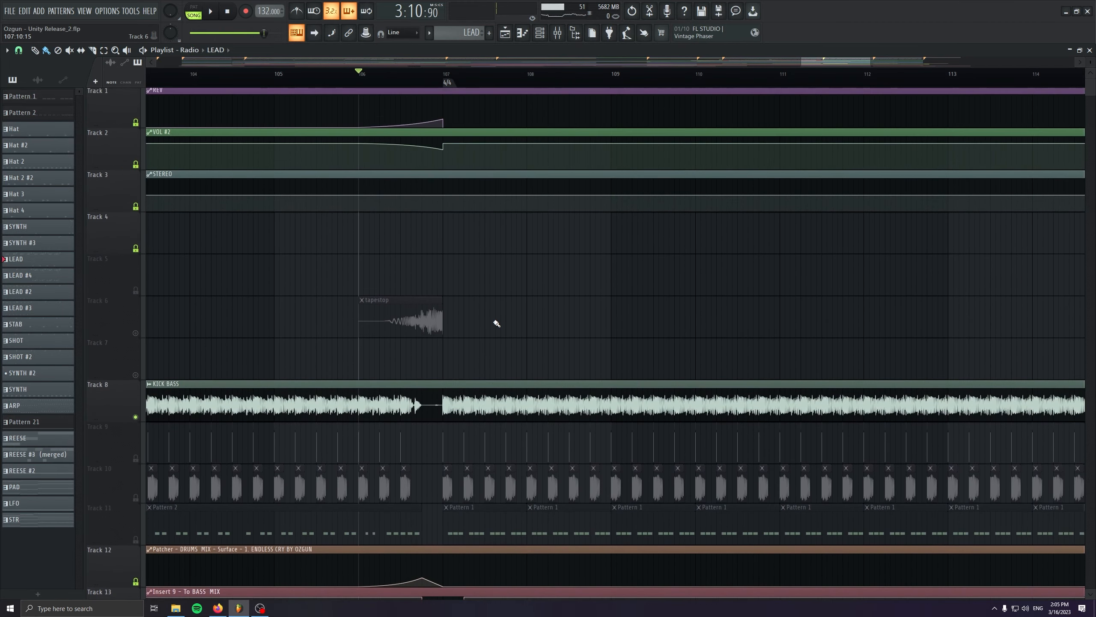
{"action": "left_click", "coordinate": [135, 336]}
{"action": "scroll", "coordinate": [408, 319], "scroll_direction": "up", "scroll_amount": 2}
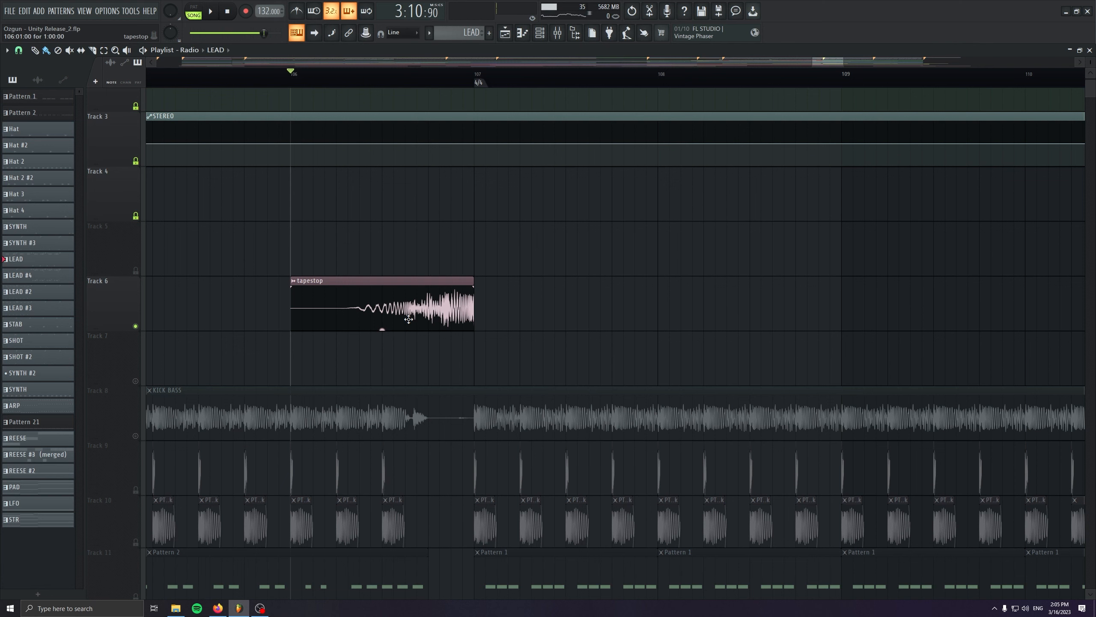
Play the tapestop clip from bar 106 with the mixer shown, stop playback and hide the mixer.
{"action": "key", "text": "space"}
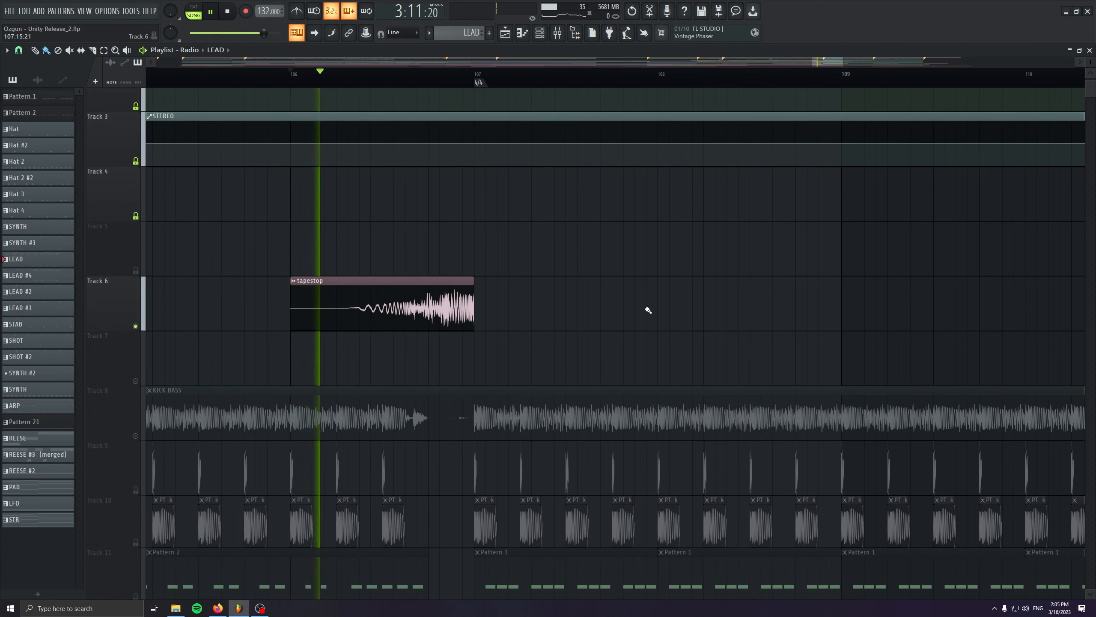
{"action": "key", "text": "F9"}
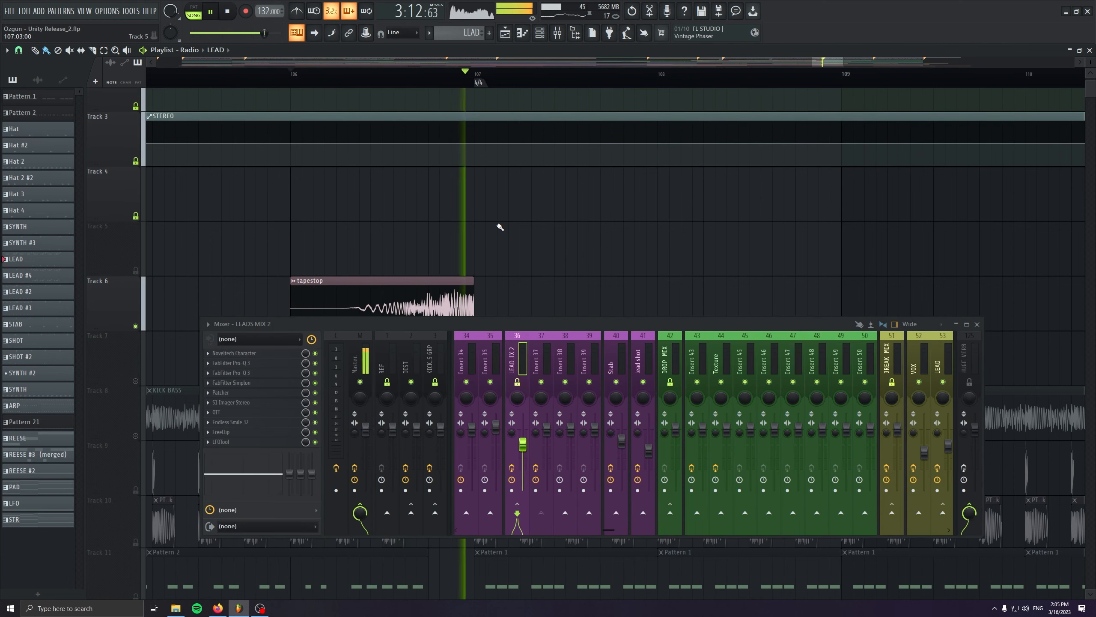
{"action": "key", "text": "space"}
{"action": "key", "text": "F9"}
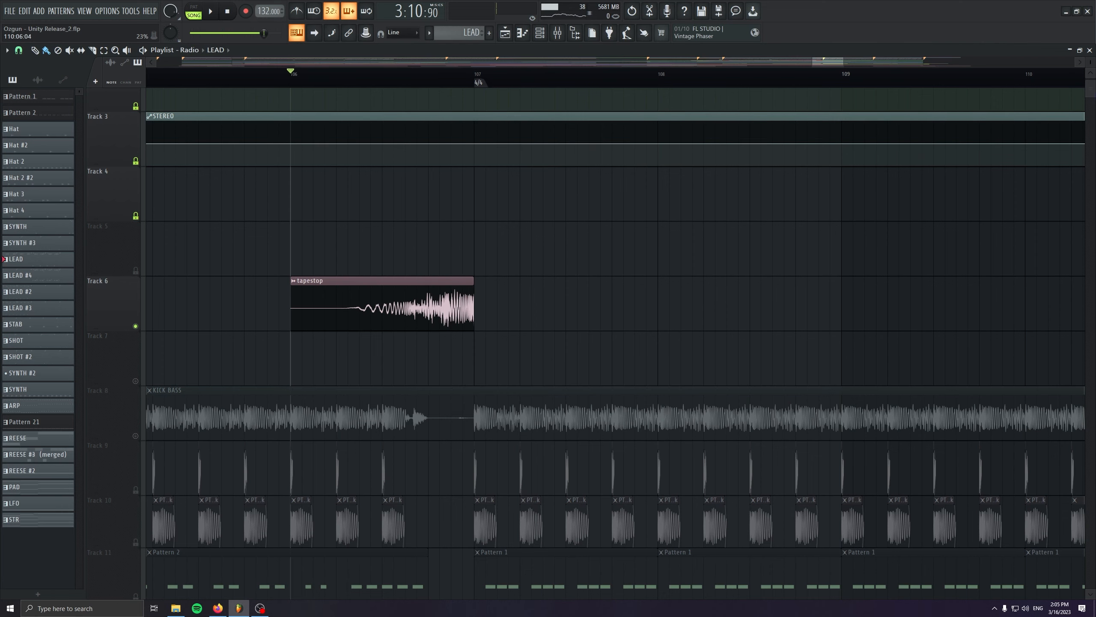
Play into the 4/4 section, reviewing LEAD #4, the kick bass and the lead automation, and stop playback.
{"action": "left_click_drag", "start_coordinate": [1094, 96], "coordinate": [1094, 125]}
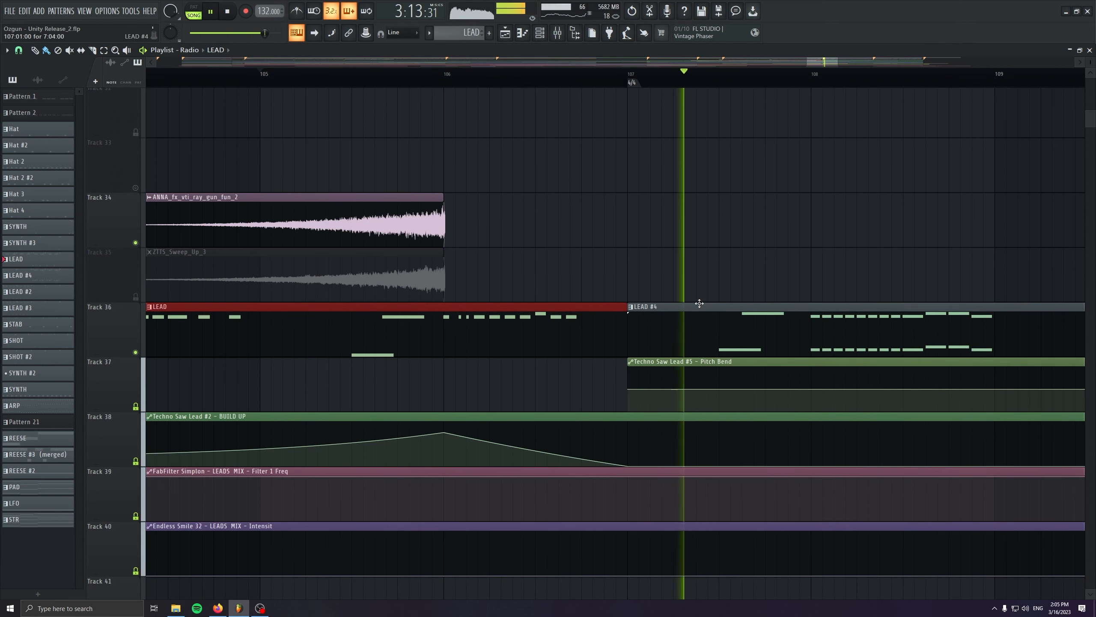
{"action": "left_click_drag", "start_coordinate": [873, 326], "coordinate": [469, 313]}
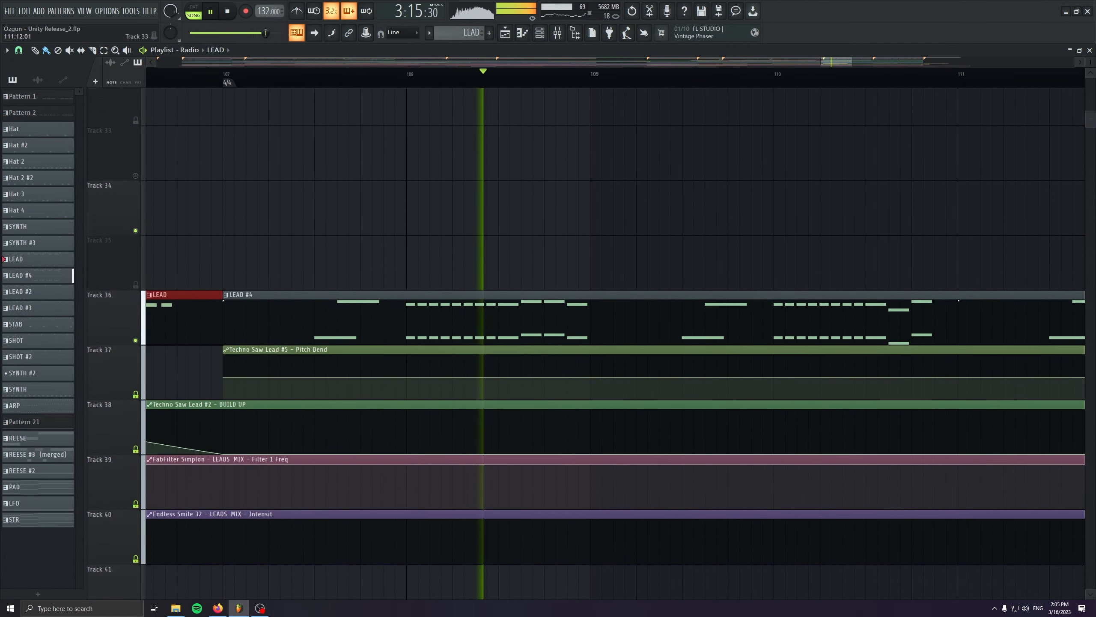
{"action": "left_click_drag", "start_coordinate": [1092, 121], "coordinate": [1092, 96]}
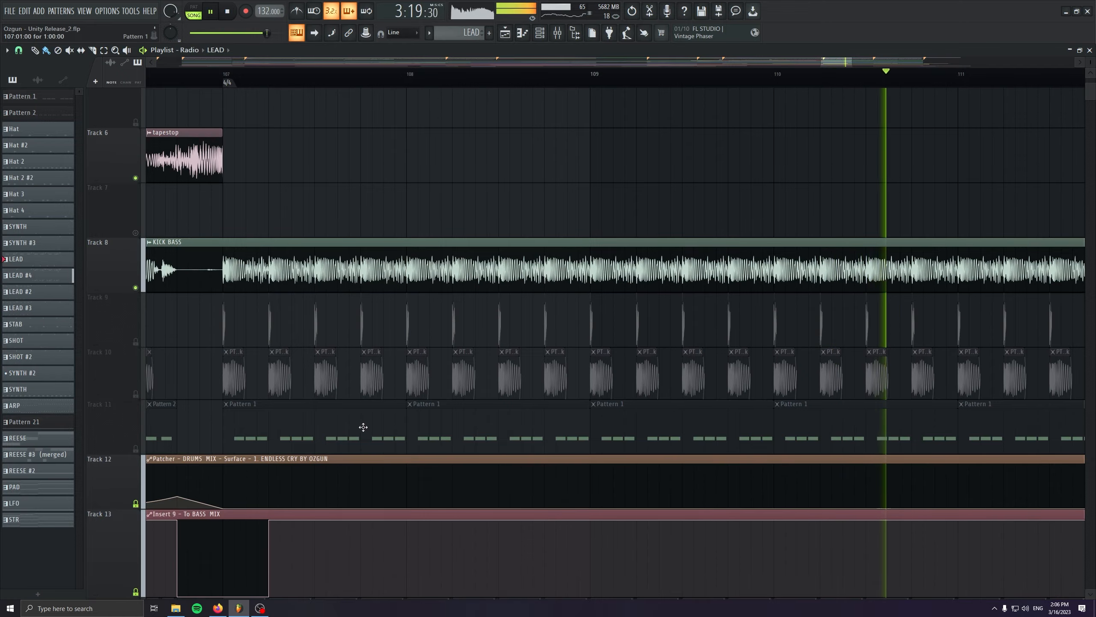
{"action": "scroll", "coordinate": [379, 432], "scroll_direction": "down", "scroll_amount": 10}
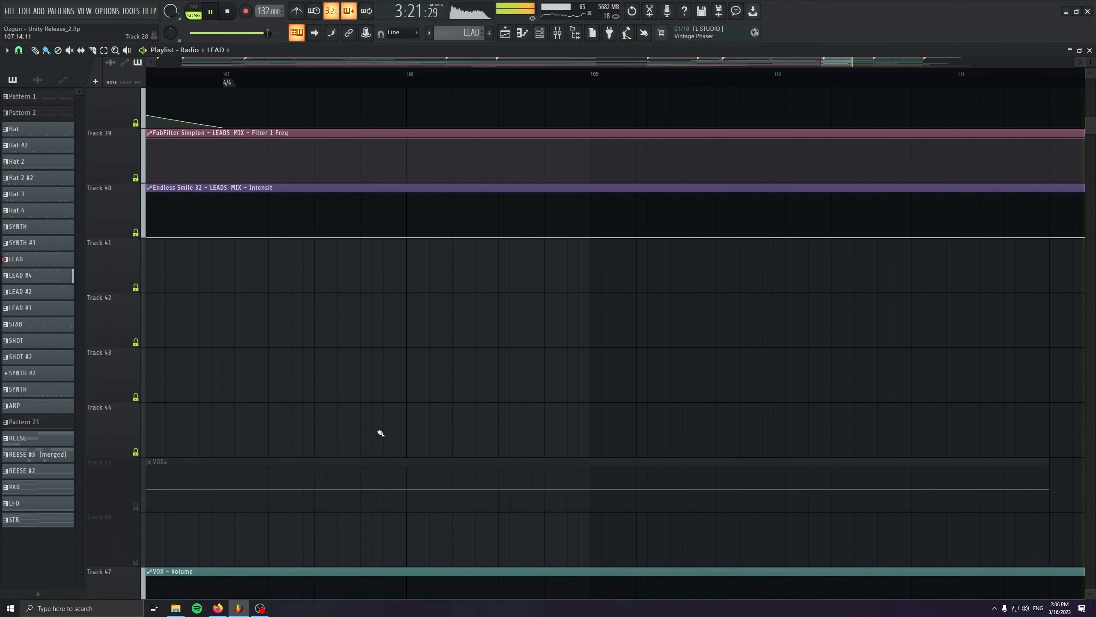
{"action": "scroll", "coordinate": [380, 433], "scroll_direction": "down", "scroll_amount": 6}
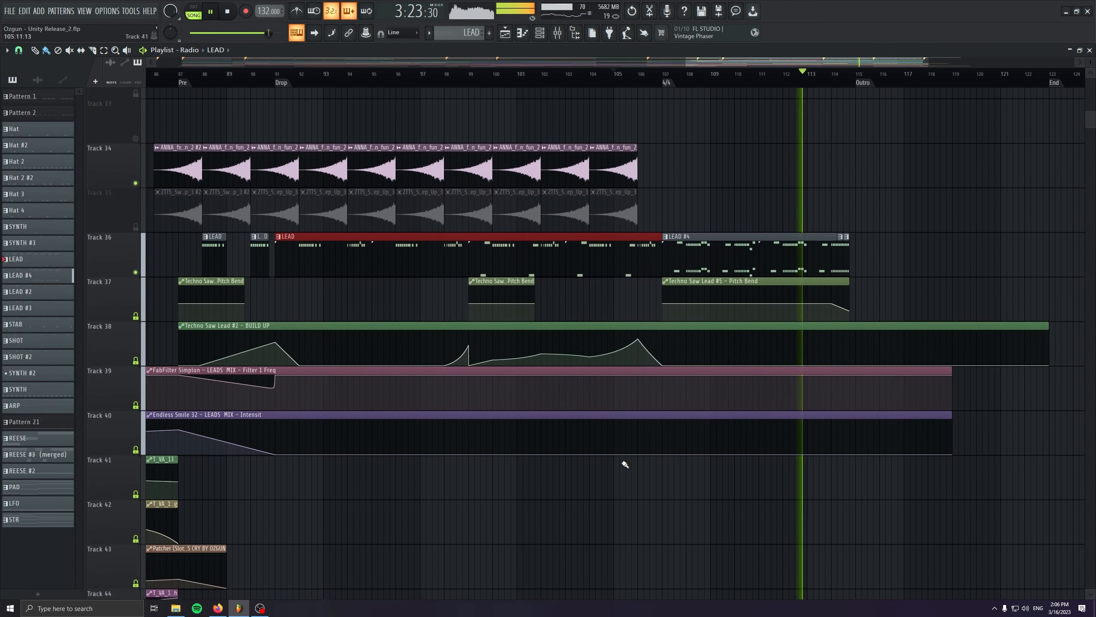
{"action": "key", "text": "space"}
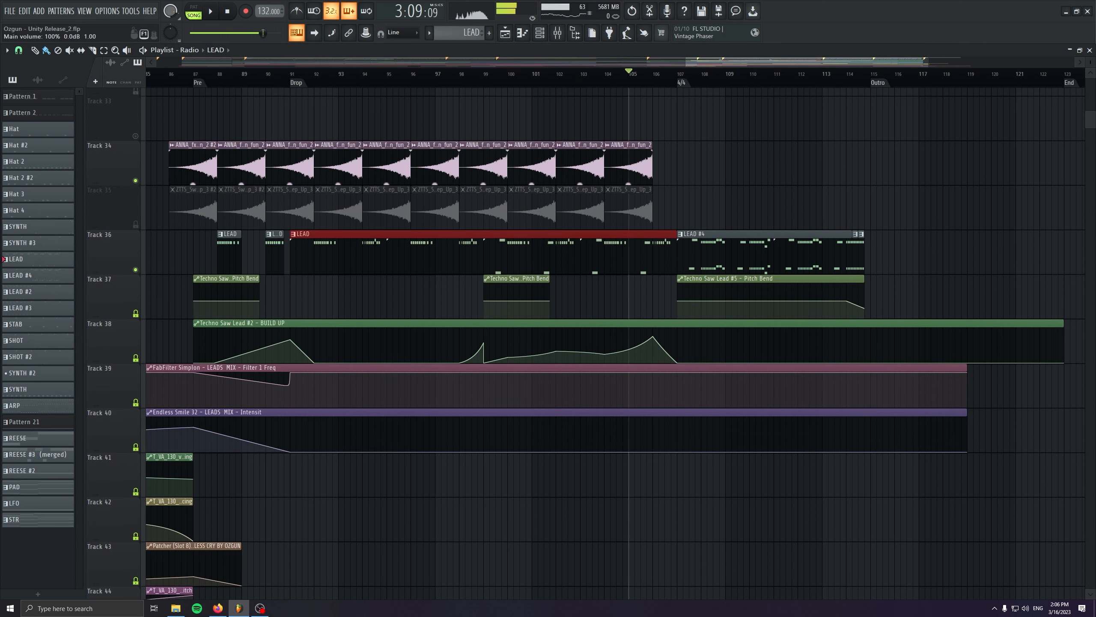
Unmute the percussion on track 30 and the drum fill on track 24, and play into the Drop.
{"action": "scroll", "coordinate": [347, 373], "scroll_direction": "up", "scroll_amount": 2}
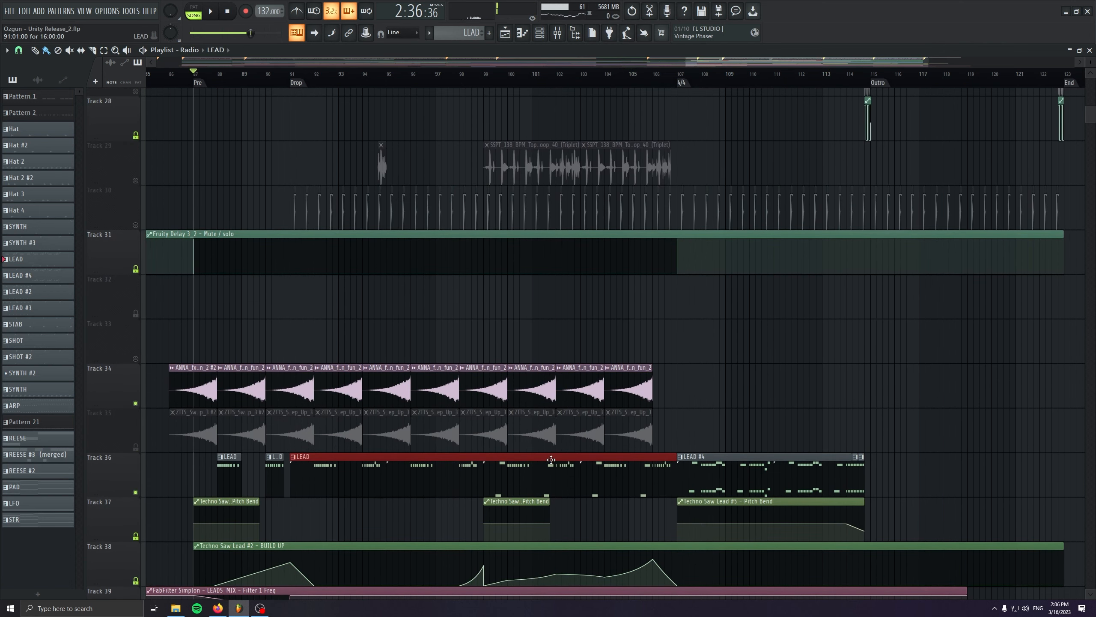
{"action": "scroll", "coordinate": [188, 415], "scroll_direction": "up", "scroll_amount": 3}
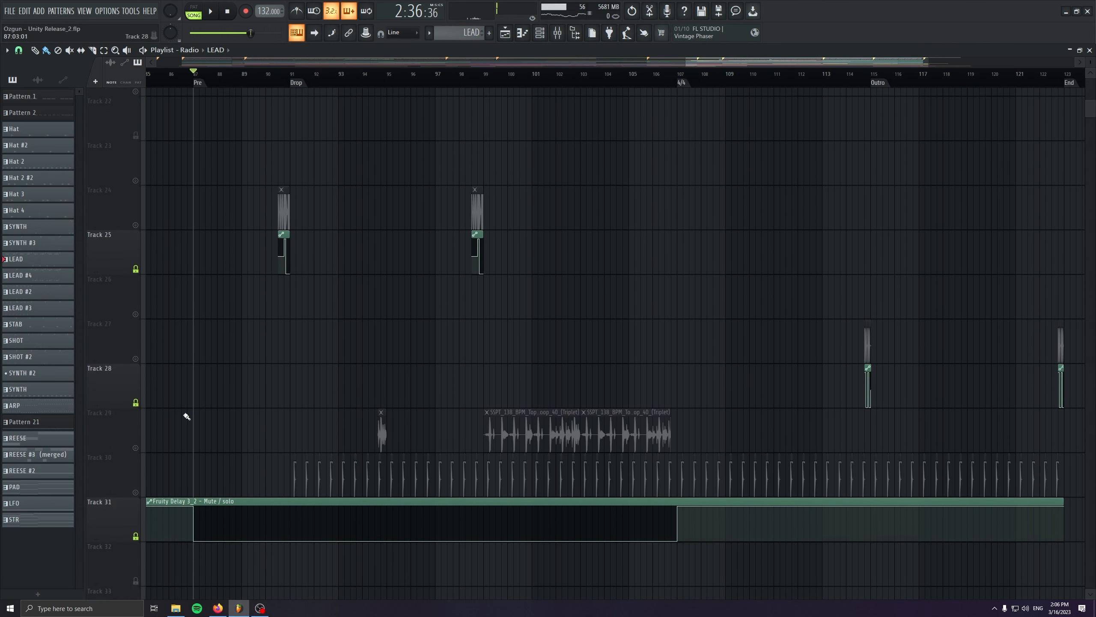
{"action": "scroll", "coordinate": [134, 500], "scroll_direction": "down", "scroll_amount": 3}
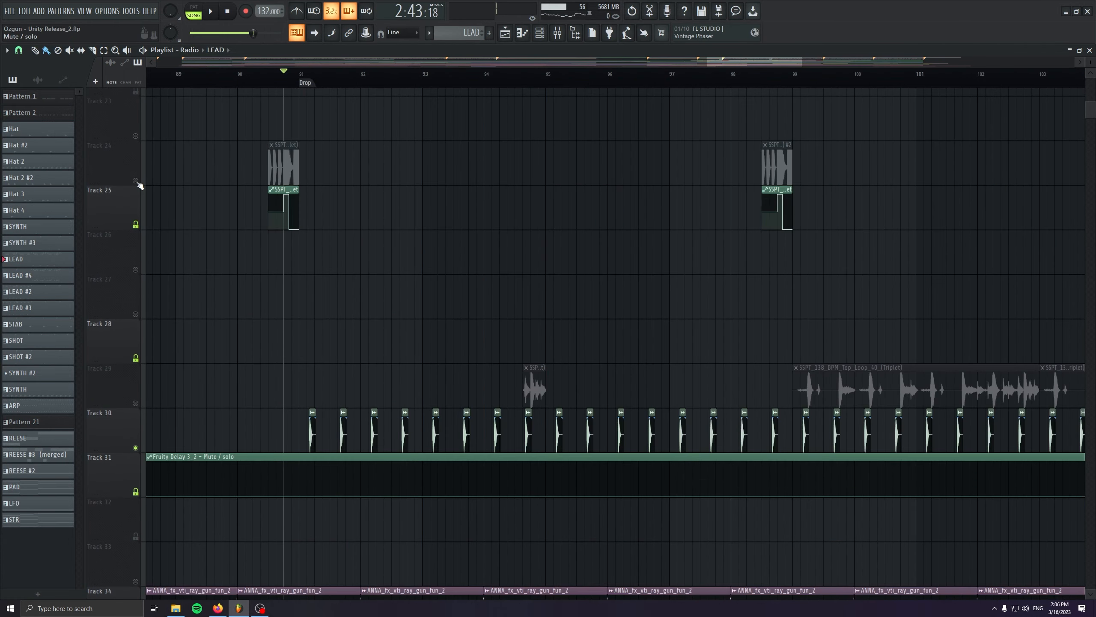
{"action": "scroll", "coordinate": [271, 73], "scroll_direction": "up", "scroll_amount": 5}
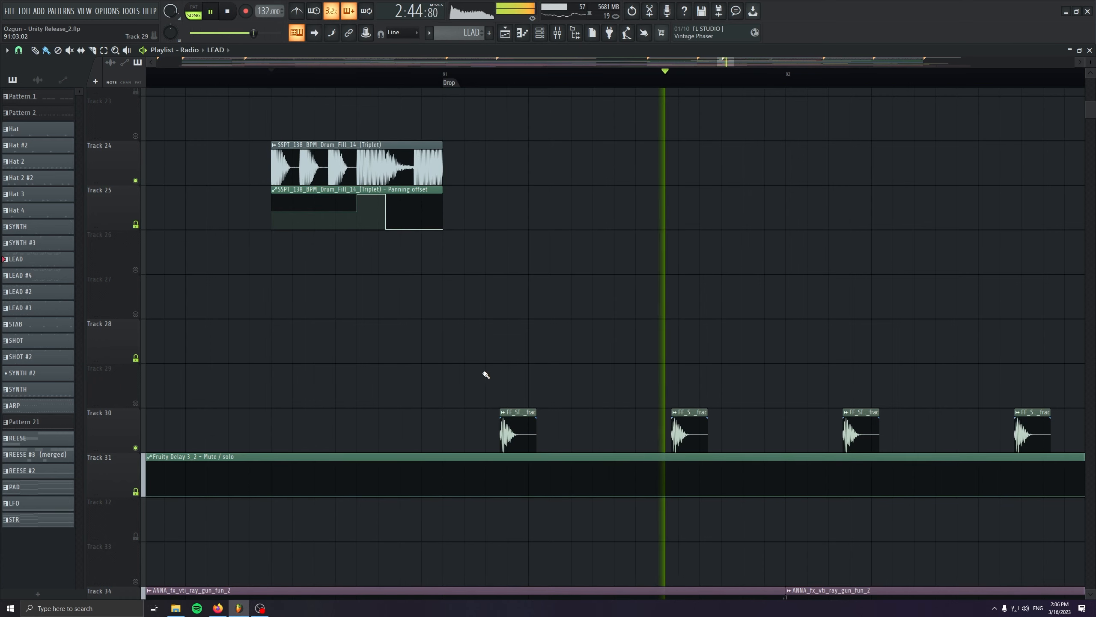
Follow the percussion hits on track 30 through the opening bars of the drop and stop playback.
{"action": "scroll", "coordinate": [317, 465], "scroll_direction": "down", "scroll_amount": 3}
{"action": "left_click_drag", "start_coordinate": [650, 478], "coordinate": [332, 457]}
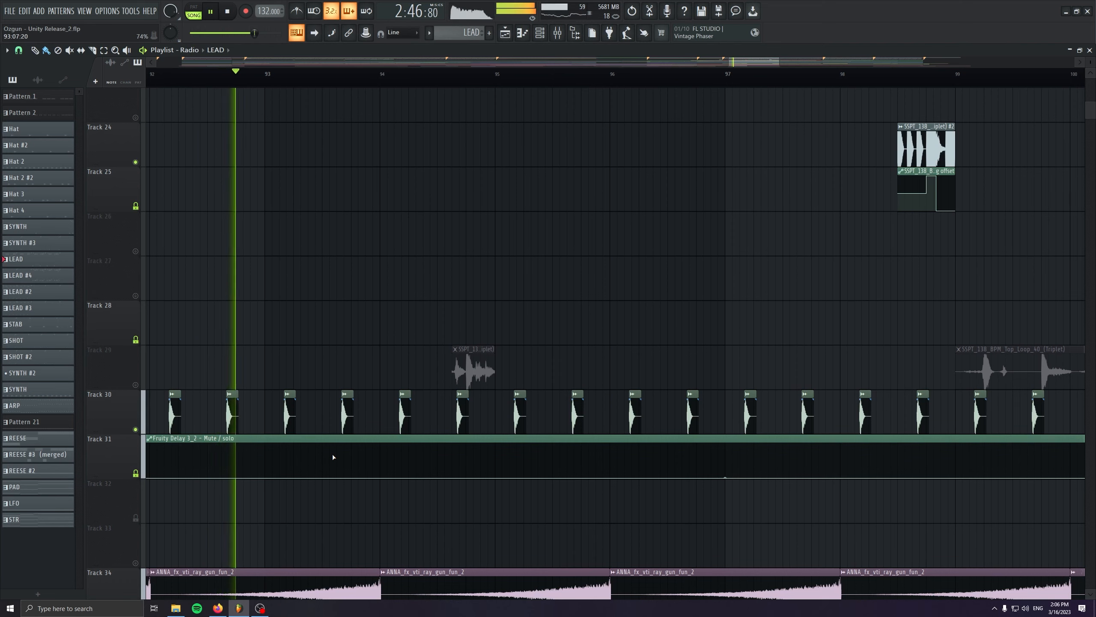
{"action": "scroll", "coordinate": [335, 456], "scroll_direction": "up", "scroll_amount": 3}
{"action": "key", "text": "space"}
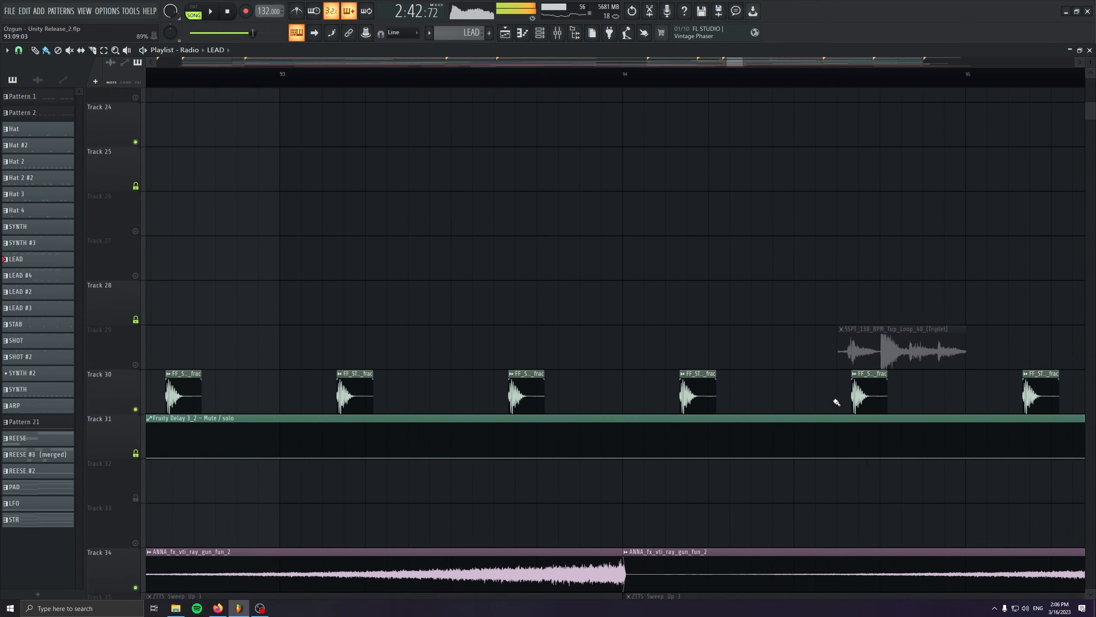
{"action": "left_click_drag", "start_coordinate": [454, 428], "coordinate": [836, 402]}
{"action": "left_click", "coordinate": [230, 12]}
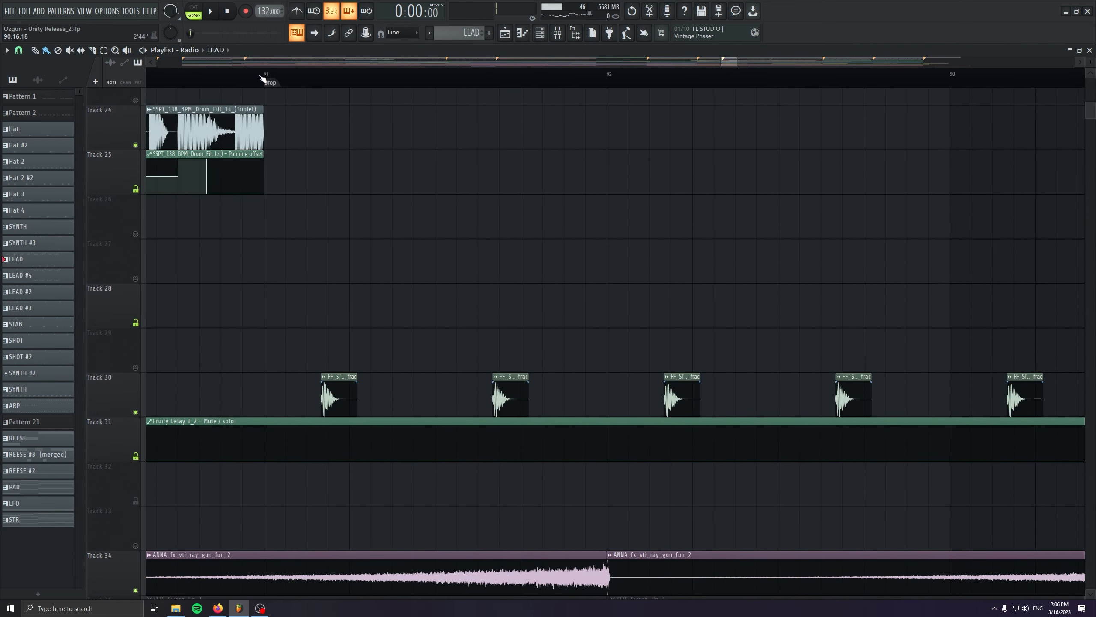
Select the first two FF_ST percussion clips after the Drop marker on track 30.
{"action": "scroll", "coordinate": [281, 373], "scroll_direction": "up", "scroll_amount": 2}
{"action": "left_click_drag", "start_coordinate": [281, 390], "coordinate": [892, 421]}
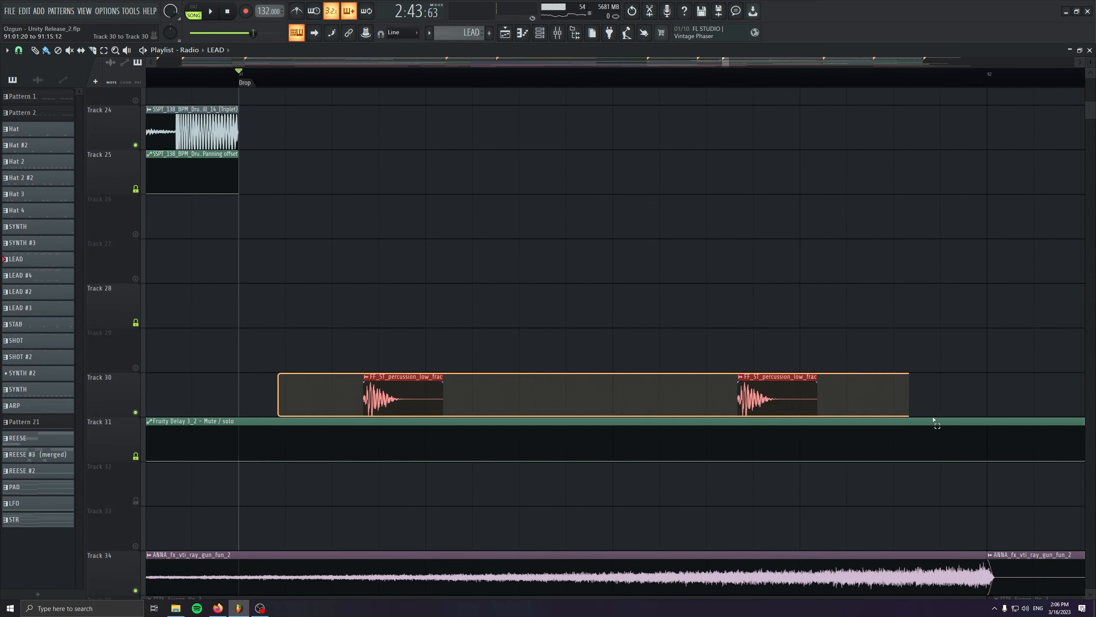
{"action": "left_click_drag", "start_coordinate": [756, 405], "coordinate": [808, 401]}
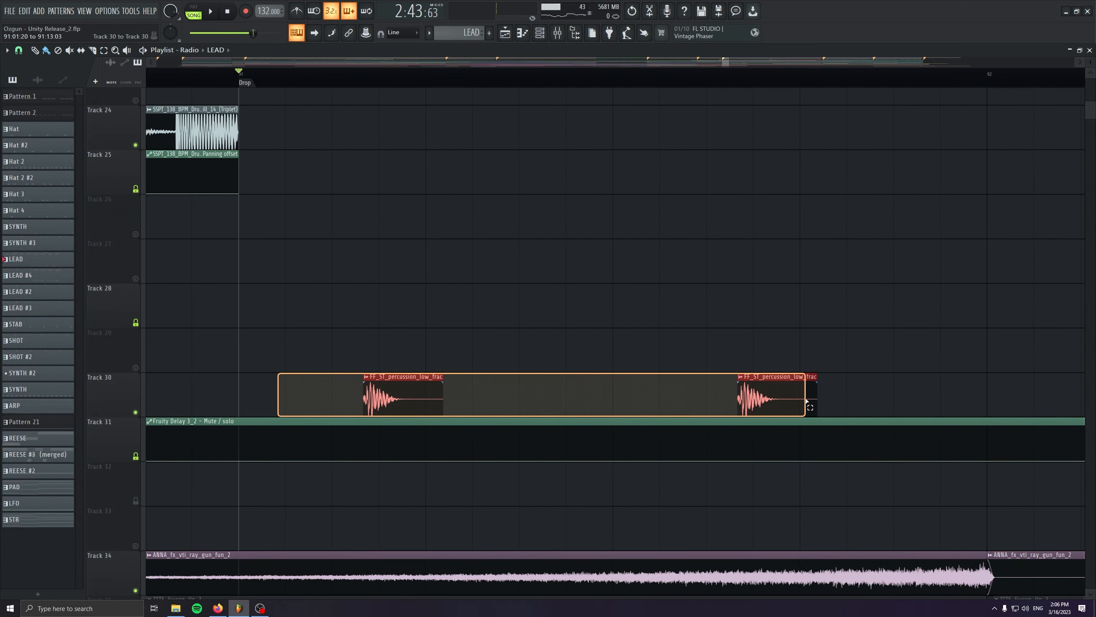
{"action": "left_click_drag", "start_coordinate": [700, 402], "coordinate": [933, 405]}
{"action": "left_click_drag", "start_coordinate": [310, 382], "coordinate": [927, 399]}
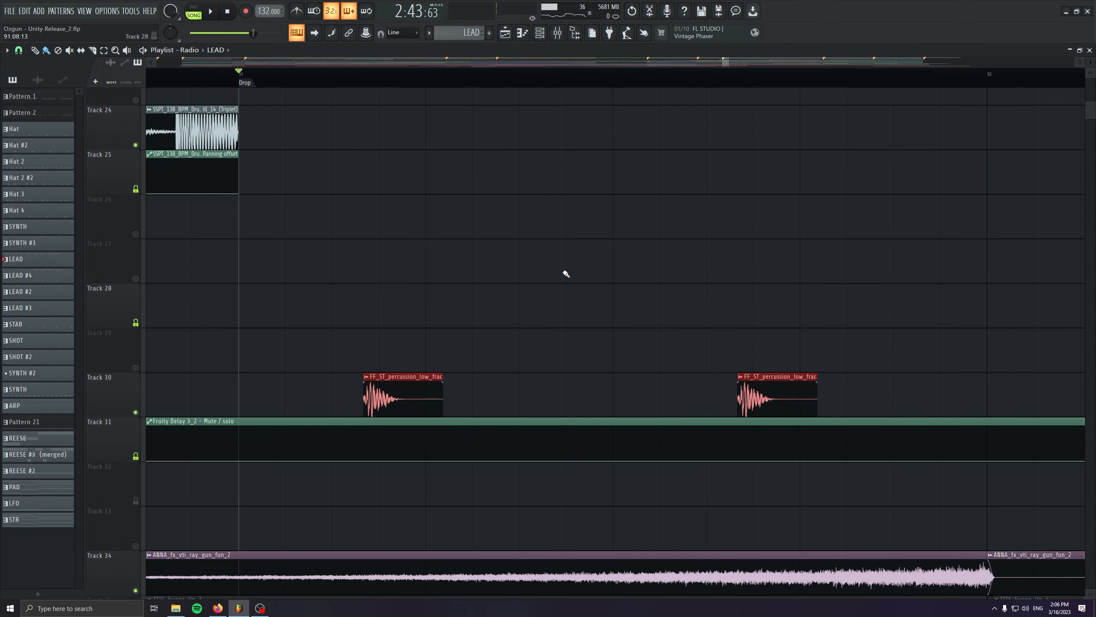
Play from the Drop, mute the ANNA ray gun FX on track 34 and unmute the top loop on track 29.
{"action": "key", "text": "space"}
{"action": "scroll", "coordinate": [566, 274], "scroll_direction": "down", "scroll_amount": 4}
{"action": "scroll", "coordinate": [417, 348], "scroll_direction": "up", "scroll_amount": 4}
{"action": "scroll", "coordinate": [403, 351], "scroll_direction": "up", "scroll_amount": 3}
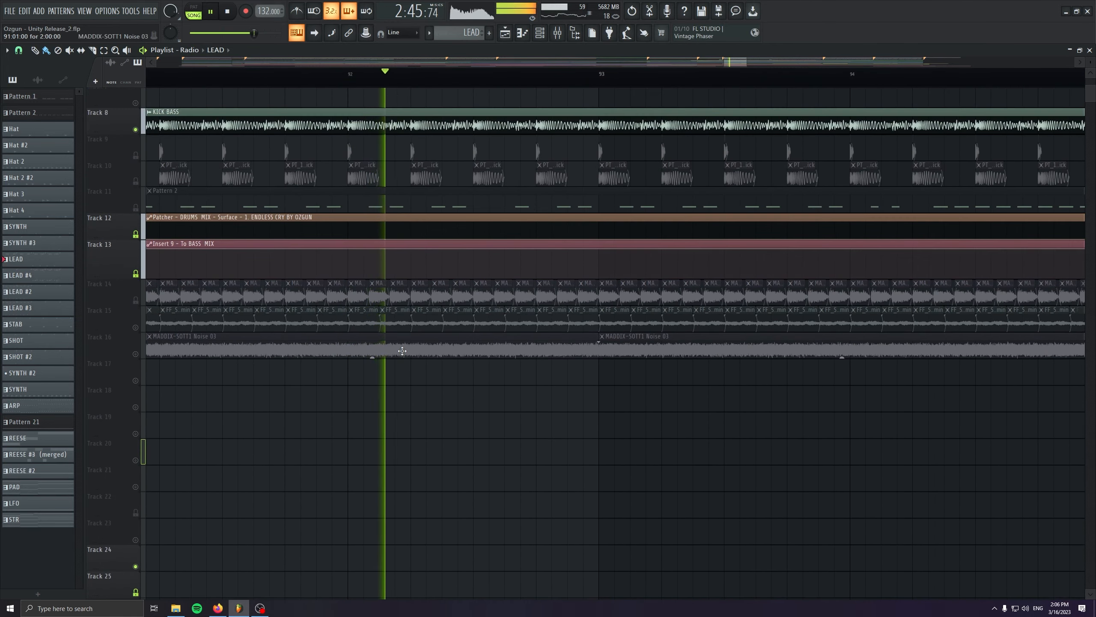
{"action": "scroll", "coordinate": [499, 462], "scroll_direction": "down", "scroll_amount": 6}
{"action": "scroll", "coordinate": [497, 461], "scroll_direction": "down", "scroll_amount": 4}
{"action": "scroll", "coordinate": [488, 445], "scroll_direction": "down", "scroll_amount": 3}
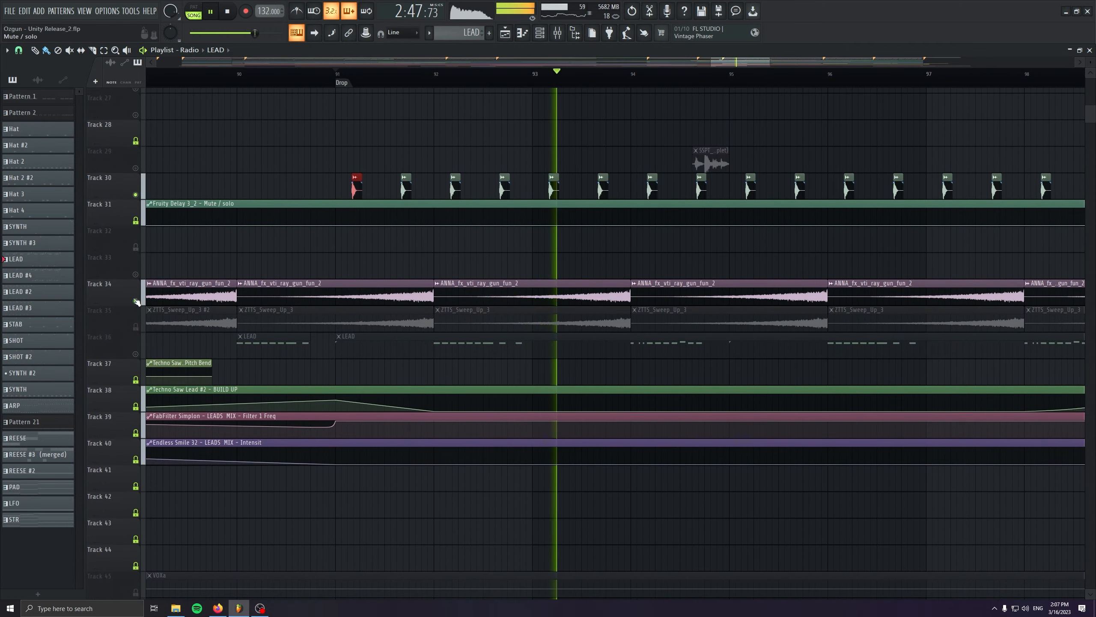
{"action": "left_click", "coordinate": [136, 303]}
{"action": "left_click_drag", "start_coordinate": [391, 354], "coordinate": [162, 468]}
{"action": "left_click", "coordinate": [138, 287]}
Follow the short top loop clip on track 29 before bar 95 and stop playback.
{"action": "scroll", "coordinate": [362, 343], "scroll_direction": "up", "scroll_amount": 4}
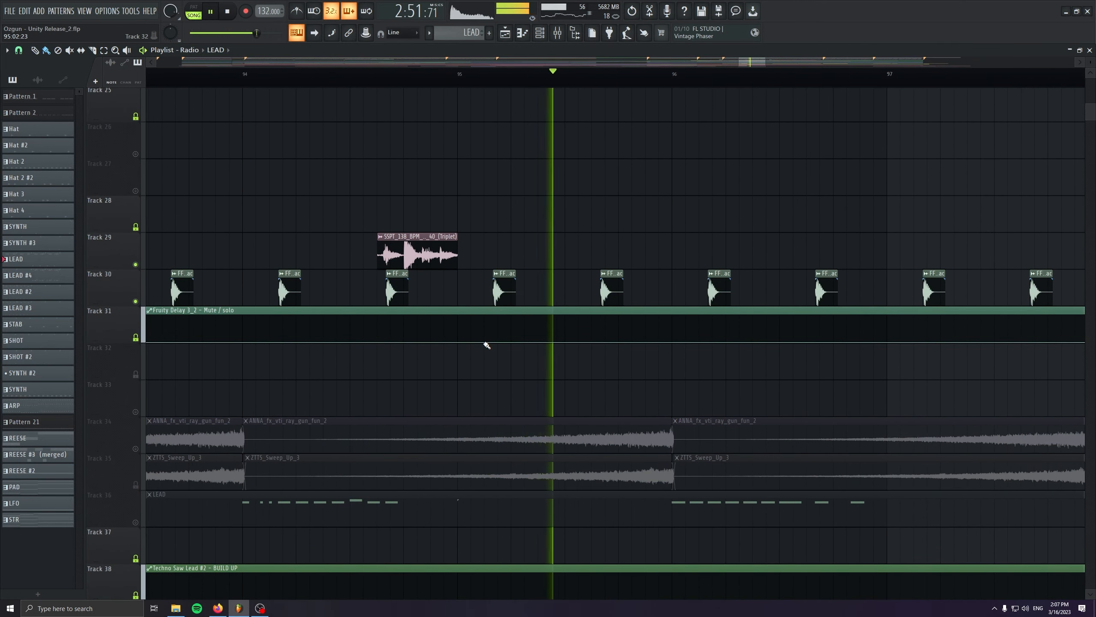
{"action": "scroll", "coordinate": [436, 448], "scroll_direction": "down", "scroll_amount": 4}
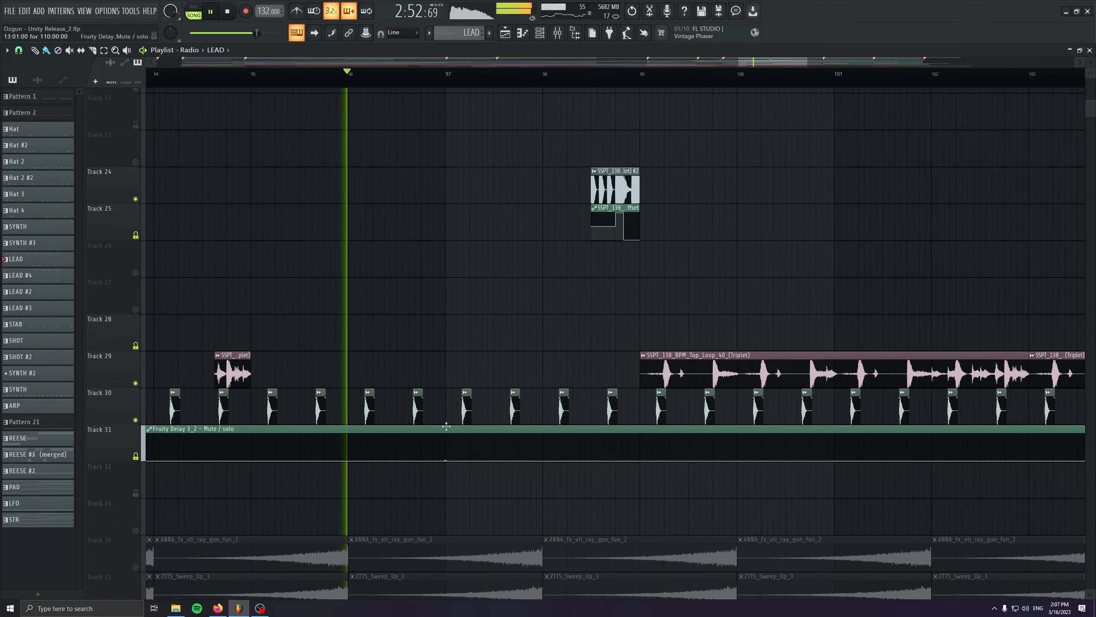
{"action": "key", "text": "space"}
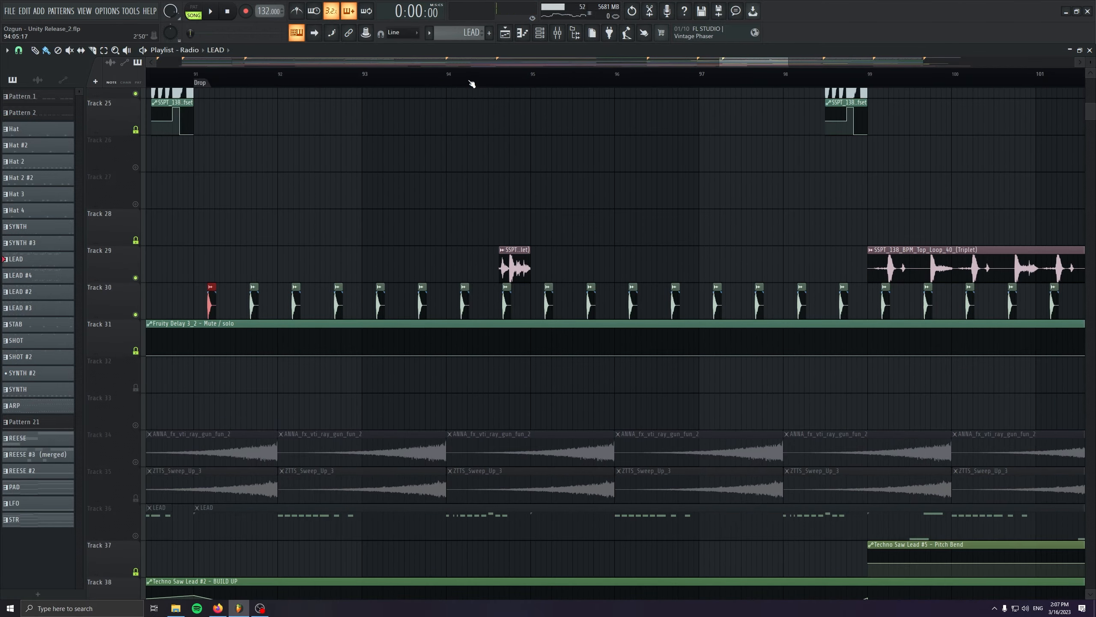
Cue playback just before bar 94 and unmute the Hat 2 #2 and Hat #2 patterns on tracks 17 and 18.
{"action": "left_click_drag", "start_coordinate": [589, 448], "coordinate": [439, 428]}
{"action": "left_click_drag", "start_coordinate": [590, 333], "coordinate": [560, 524]}
{"action": "left_click_drag", "start_coordinate": [560, 216], "coordinate": [573, 534]}
{"action": "scroll", "coordinate": [560, 524], "scroll_direction": "up", "scroll_amount": 1}
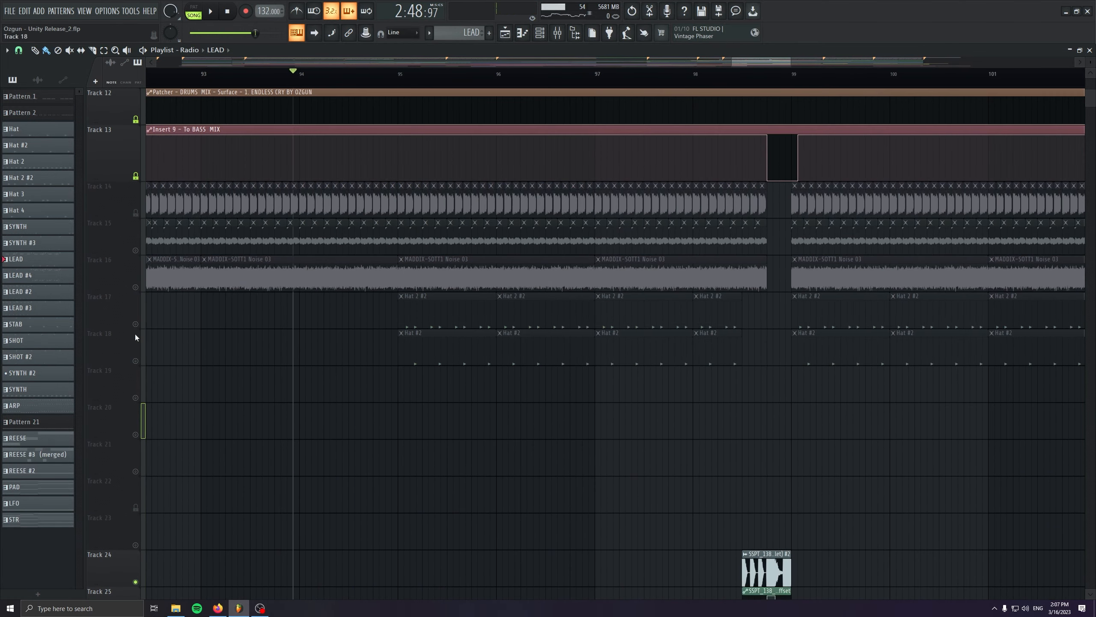
{"action": "left_click", "coordinate": [135, 324]}
{"action": "left_click", "coordinate": [135, 362]}
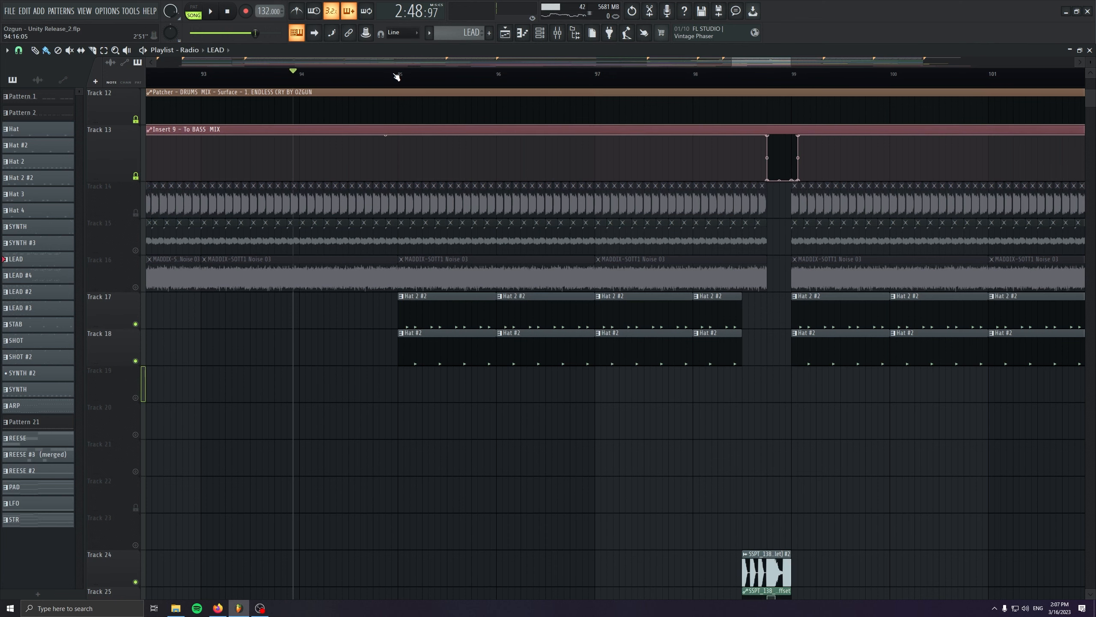
Review the Hat 2 #2 notes and velocities in the piano roll, check the snap options and return to the playlist.
{"action": "double_click", "coordinate": [415, 303]}
{"action": "scroll", "coordinate": [408, 321], "scroll_direction": "up", "scroll_amount": 1}
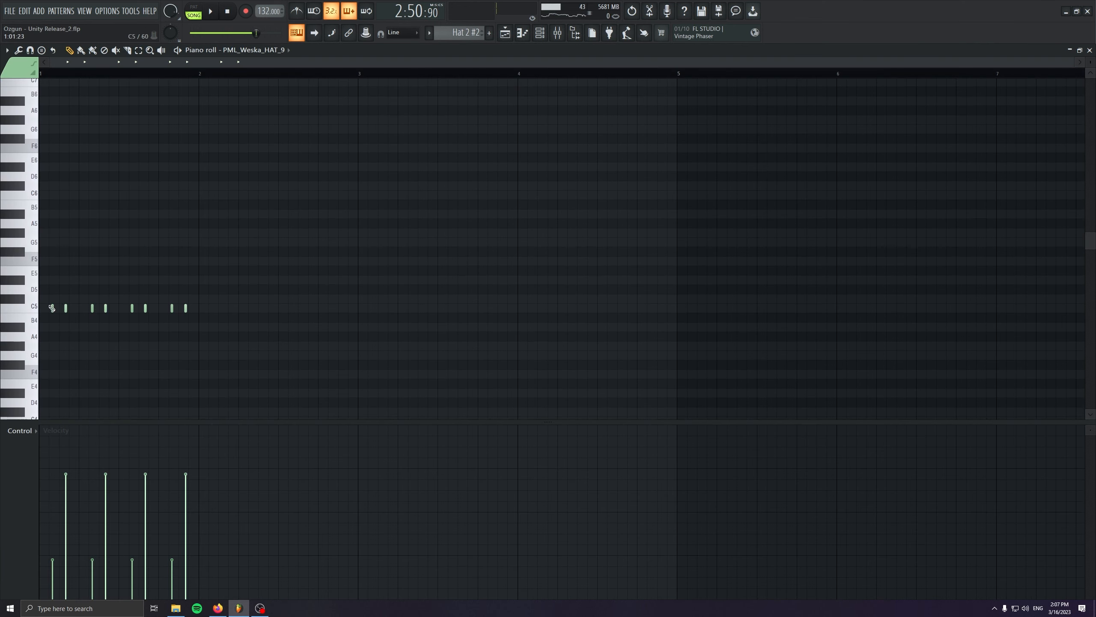
{"action": "scroll", "coordinate": [208, 307], "scroll_direction": "up", "scroll_amount": 3}
{"action": "left_click", "coordinate": [392, 34]}
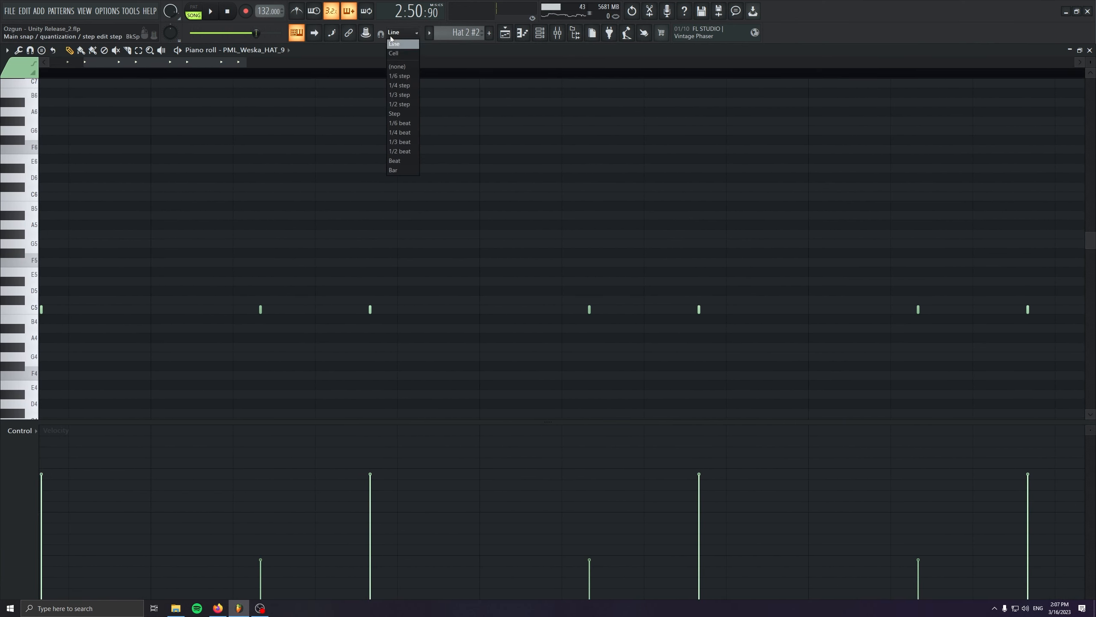
{"action": "key", "text": "F5"}
Play from bar 95, reviewing the hats on tracks 17 and 18 and the drum fill on track 24 before bar 99.
{"action": "key", "text": "space"}
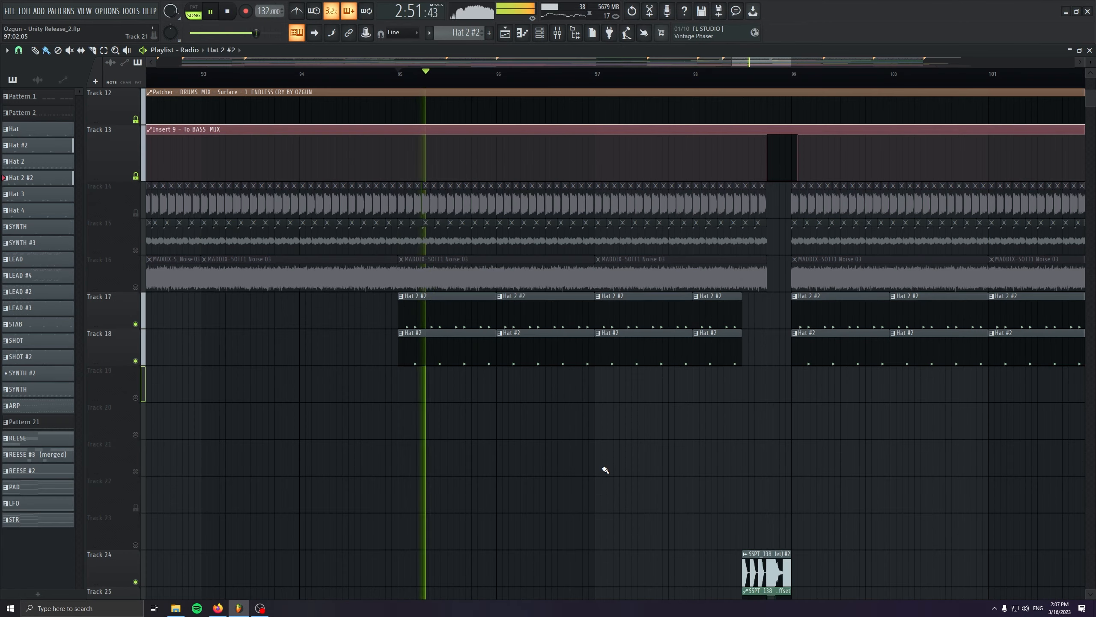
{"action": "scroll", "coordinate": [362, 445], "scroll_direction": "down", "scroll_amount": 1}
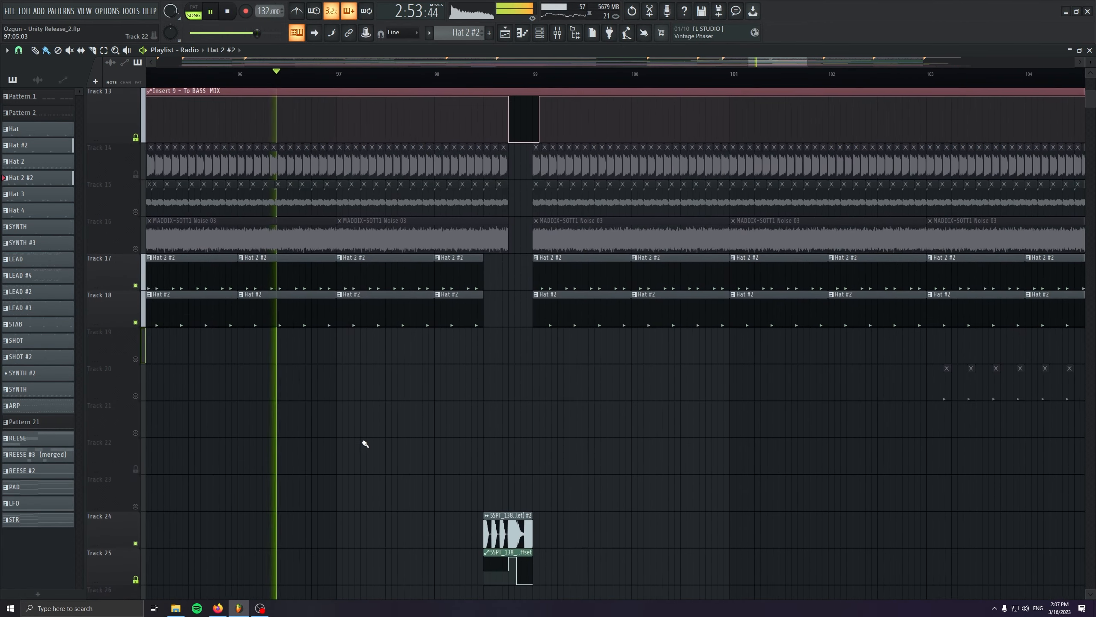
{"action": "scroll", "coordinate": [464, 302], "scroll_direction": "down", "scroll_amount": 5}
{"action": "scroll", "coordinate": [459, 401], "scroll_direction": "down", "scroll_amount": 1}
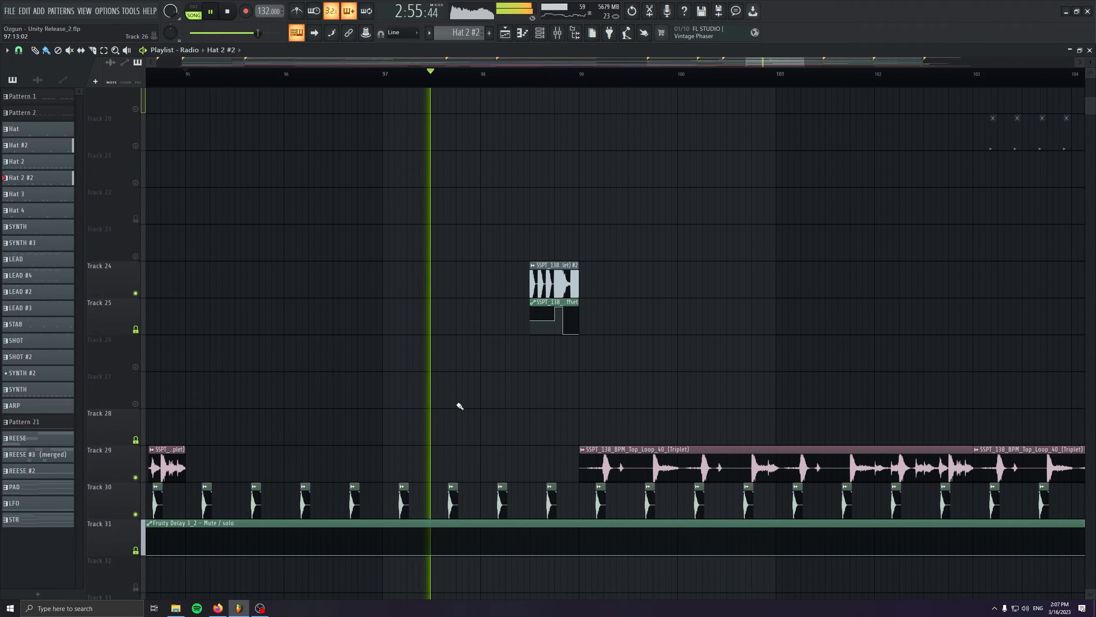
{"action": "scroll", "coordinate": [458, 404], "scroll_direction": "down", "scroll_amount": 3}
{"action": "left_click_drag", "start_coordinate": [668, 344], "coordinate": [580, 480]}
{"action": "scroll", "coordinate": [580, 480], "scroll_direction": "down", "scroll_amount": 2}
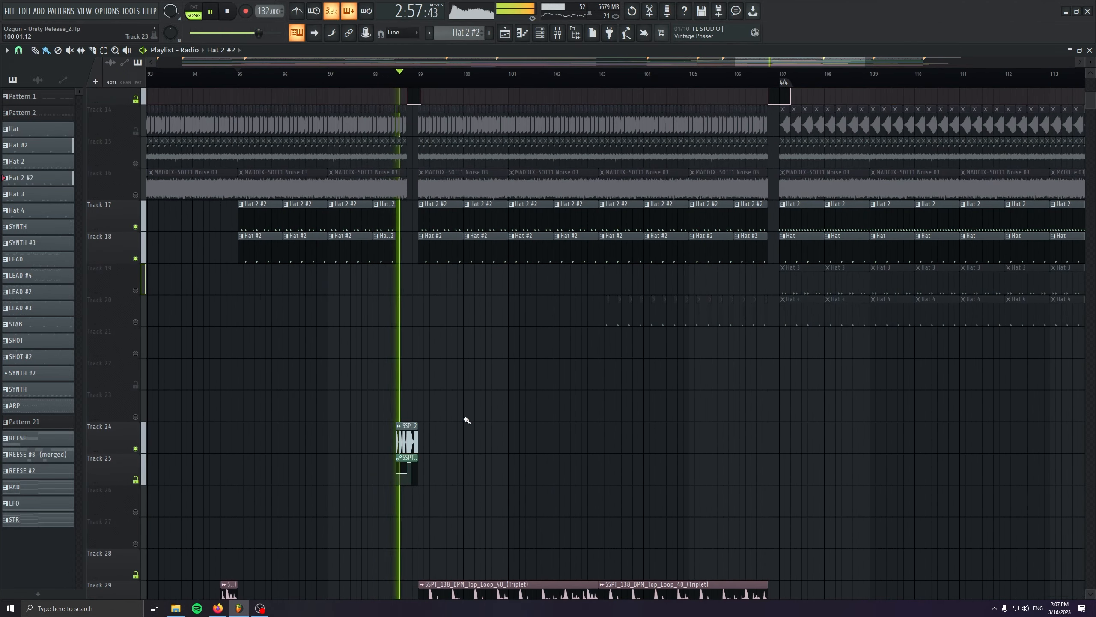
Unmute the Hat 4 clips on track 20 and the Hat 3 clips on track 19 during playback.
{"action": "left_click", "coordinate": [136, 322]}
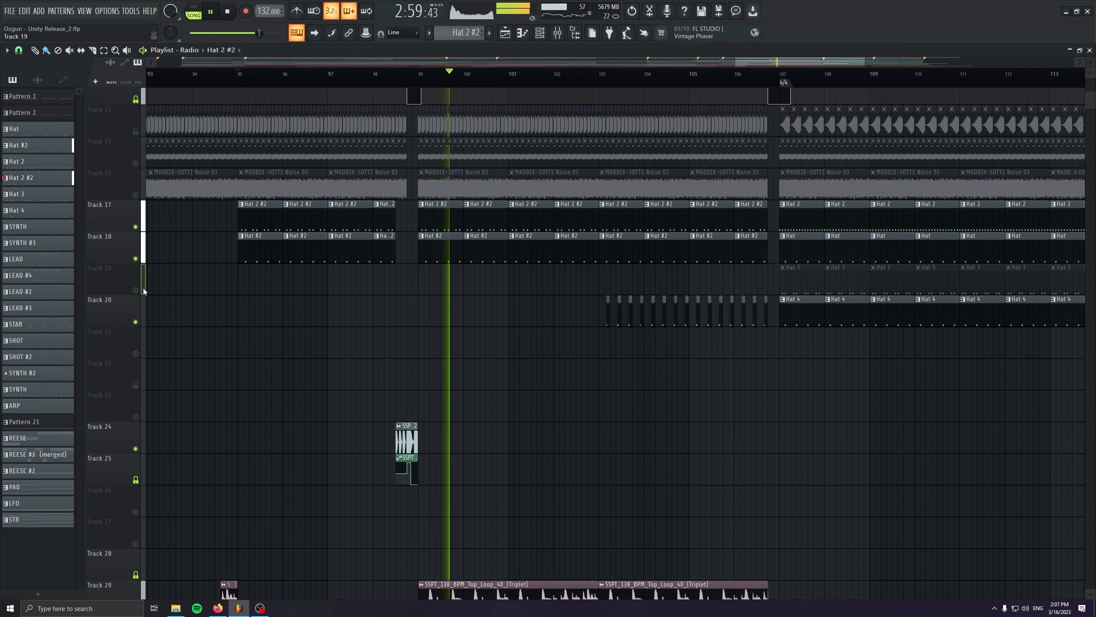
{"action": "scroll", "coordinate": [646, 453], "scroll_direction": "up", "scroll_amount": 2}
{"action": "scroll", "coordinate": [646, 465], "scroll_direction": "up", "scroll_amount": 1}
{"action": "left_click_drag", "start_coordinate": [646, 466], "coordinate": [462, 352]}
{"action": "left_click_drag", "start_coordinate": [546, 258], "coordinate": [514, 360]}
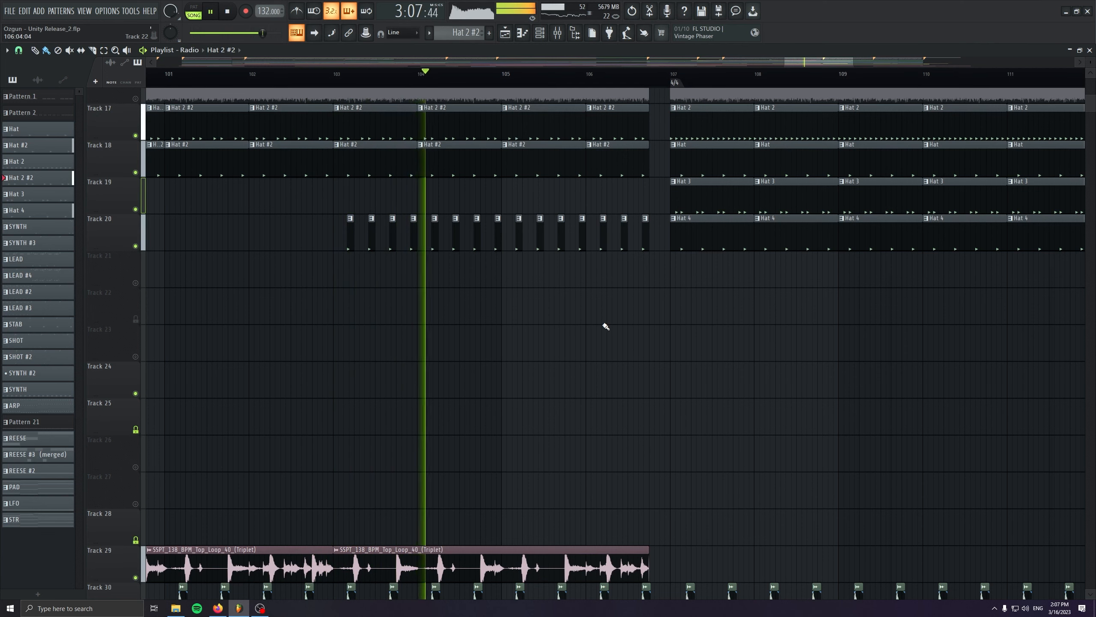
Follow the hat patterns on tracks 17 to 20 into the 4/4 section and stop playback.
{"action": "scroll", "coordinate": [665, 355], "scroll_direction": "up", "scroll_amount": 5}
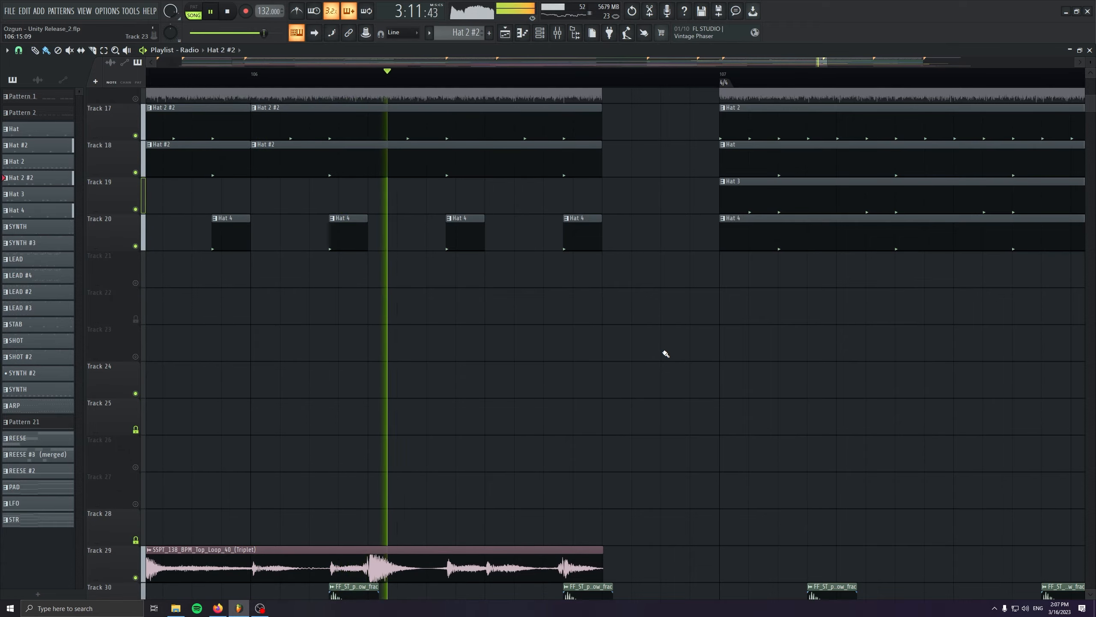
{"action": "scroll", "coordinate": [663, 353], "scroll_direction": "down", "scroll_amount": 3}
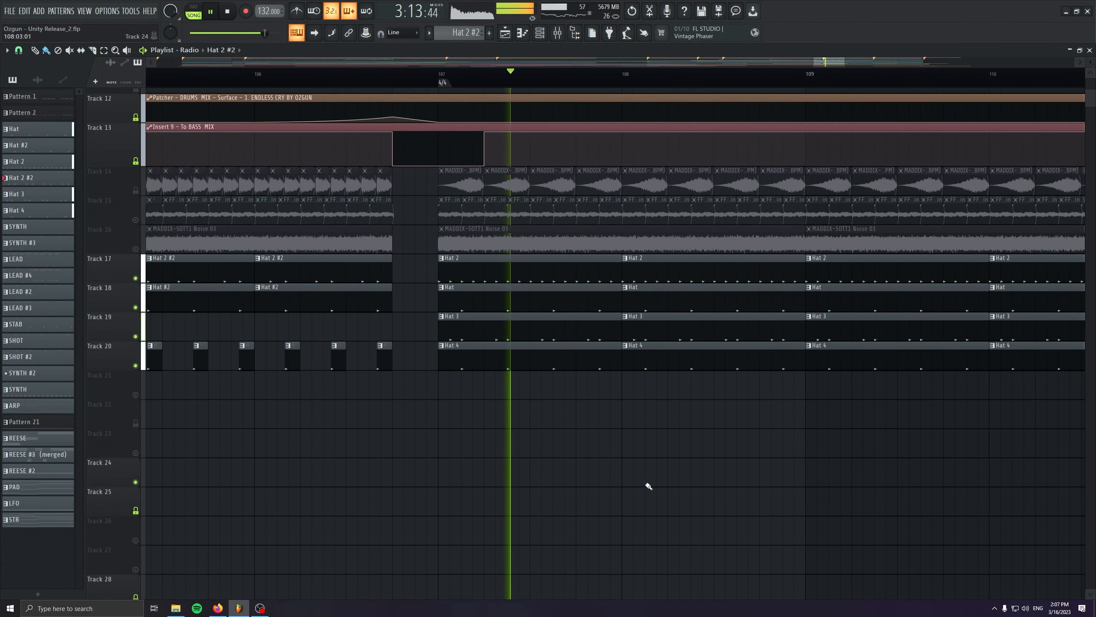
{"action": "scroll", "coordinate": [480, 343], "scroll_direction": "down", "scroll_amount": 3}
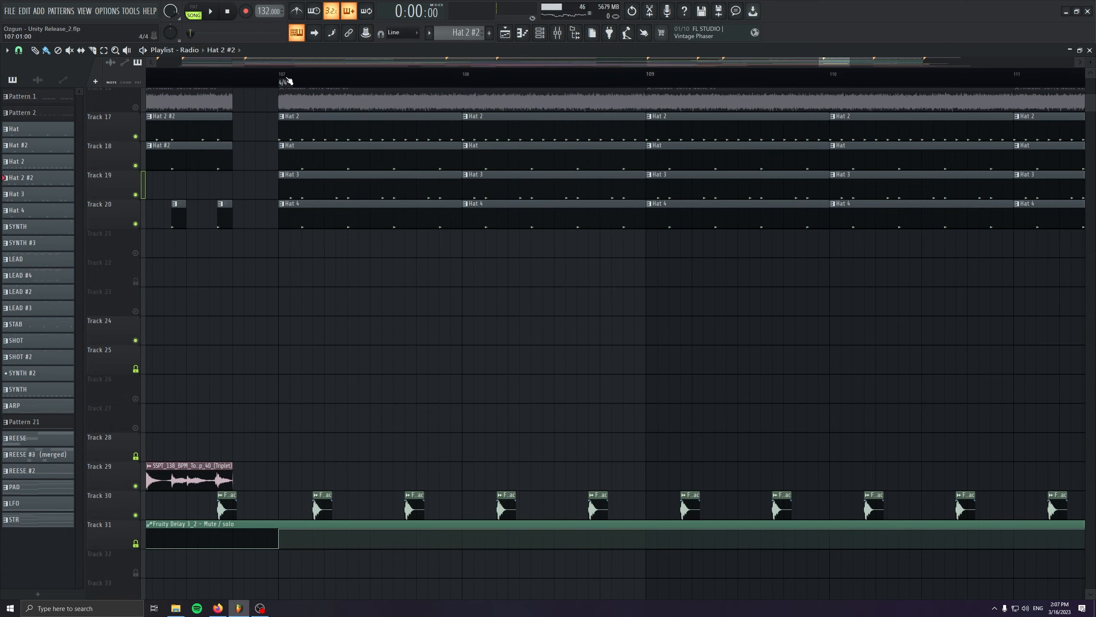
Cue playback at the Drop marker, unmute the SHOT #2 pattern on track 59, and play its opening bars.
{"action": "scroll", "coordinate": [450, 350], "scroll_direction": "down", "scroll_amount": 3}
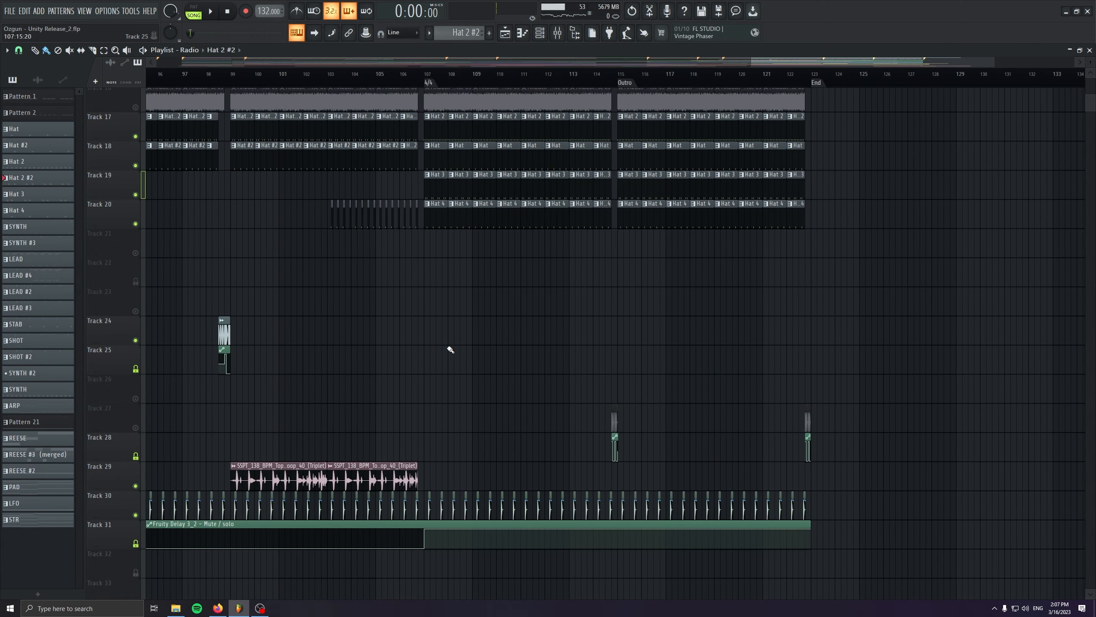
{"action": "scroll", "coordinate": [457, 397], "scroll_direction": "down", "scroll_amount": 8}
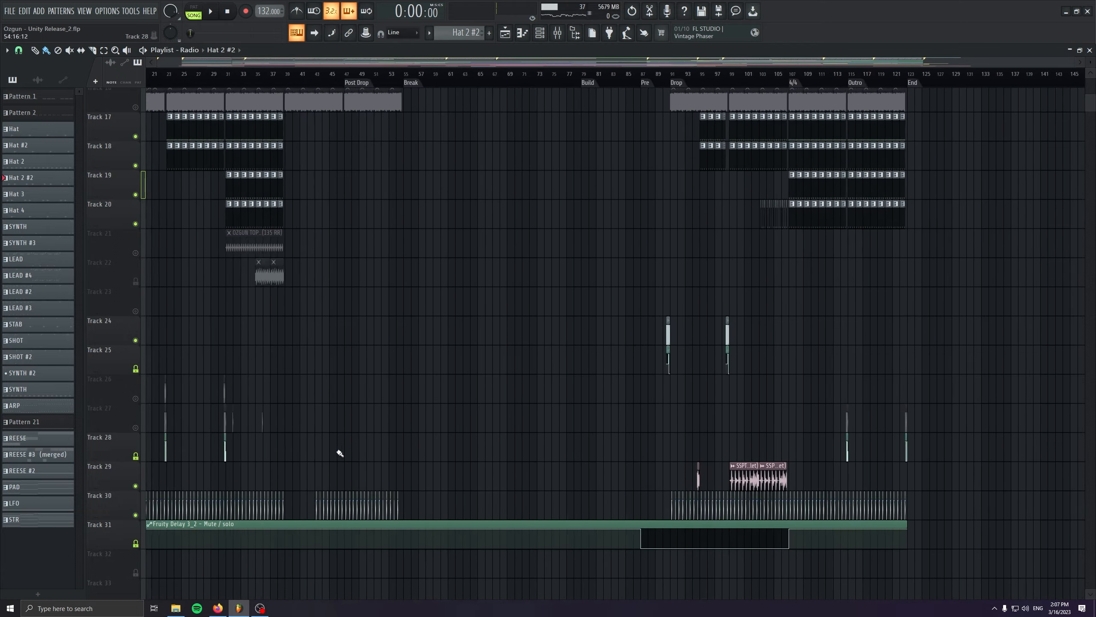
{"action": "scroll", "coordinate": [497, 372], "scroll_direction": "down", "scroll_amount": 2}
{"action": "scroll", "coordinate": [229, 393], "scroll_direction": "down", "scroll_amount": 15}
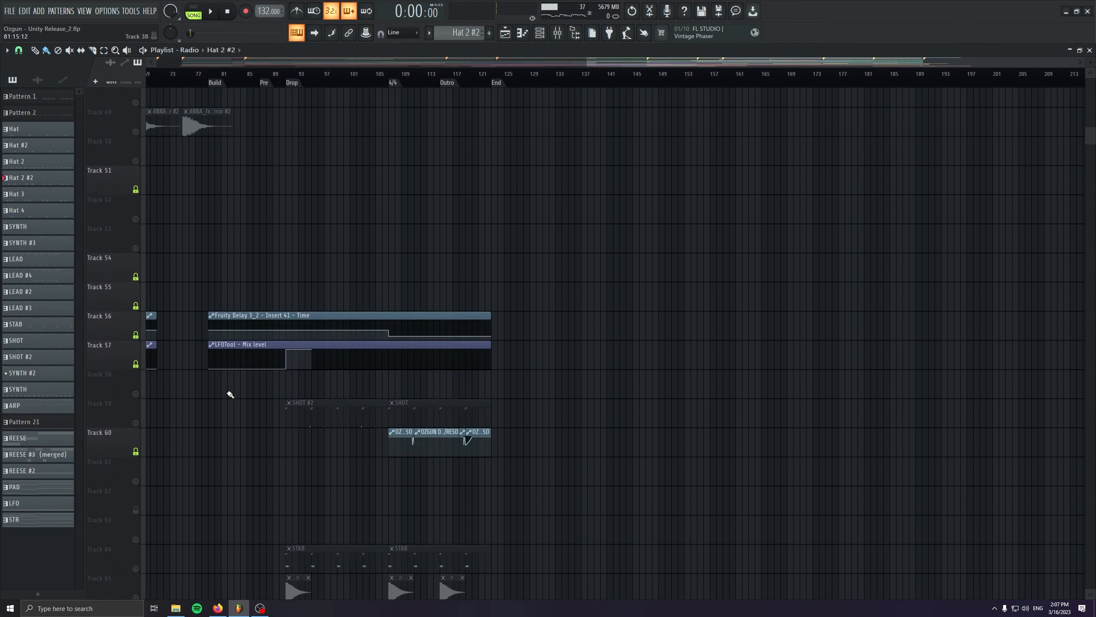
{"action": "scroll", "coordinate": [233, 384], "scroll_direction": "up", "scroll_amount": 5}
{"action": "left_click_drag", "start_coordinate": [782, 193], "coordinate": [394, 143]}
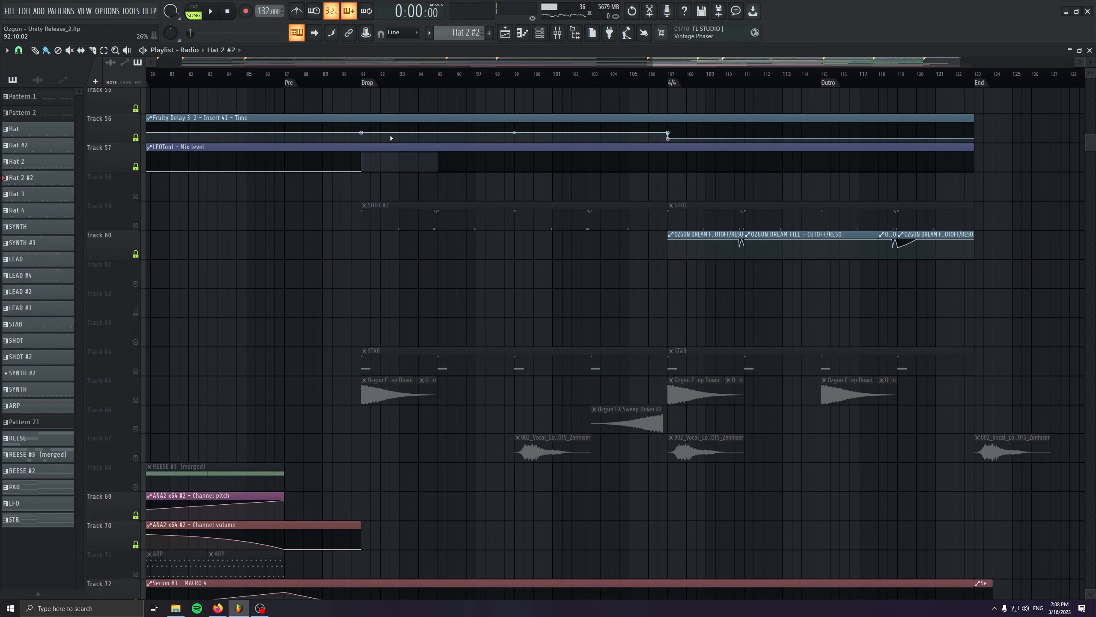
{"action": "left_click", "coordinate": [362, 78]}
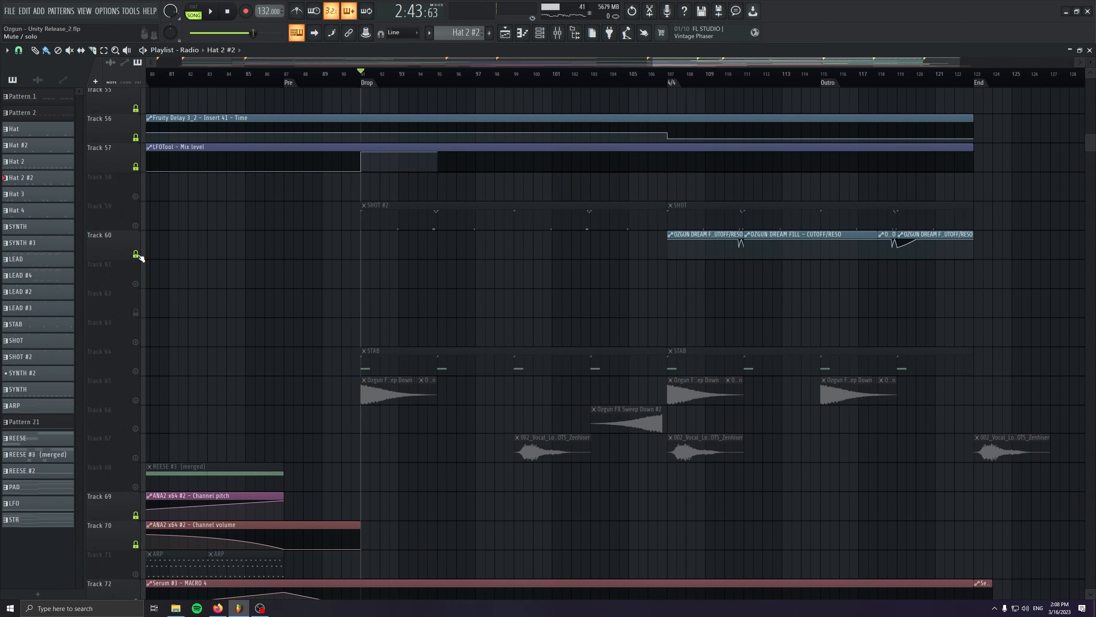
{"action": "left_click", "coordinate": [134, 225]}
{"action": "scroll", "coordinate": [396, 311], "scroll_direction": "up", "scroll_amount": 4}
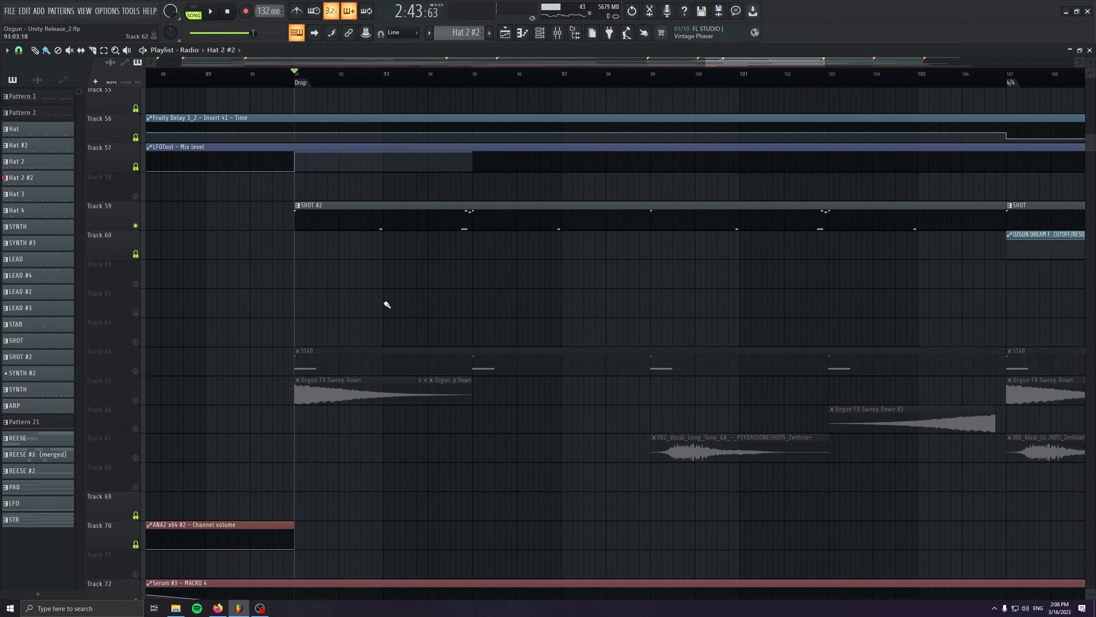
{"action": "key", "text": "space"}
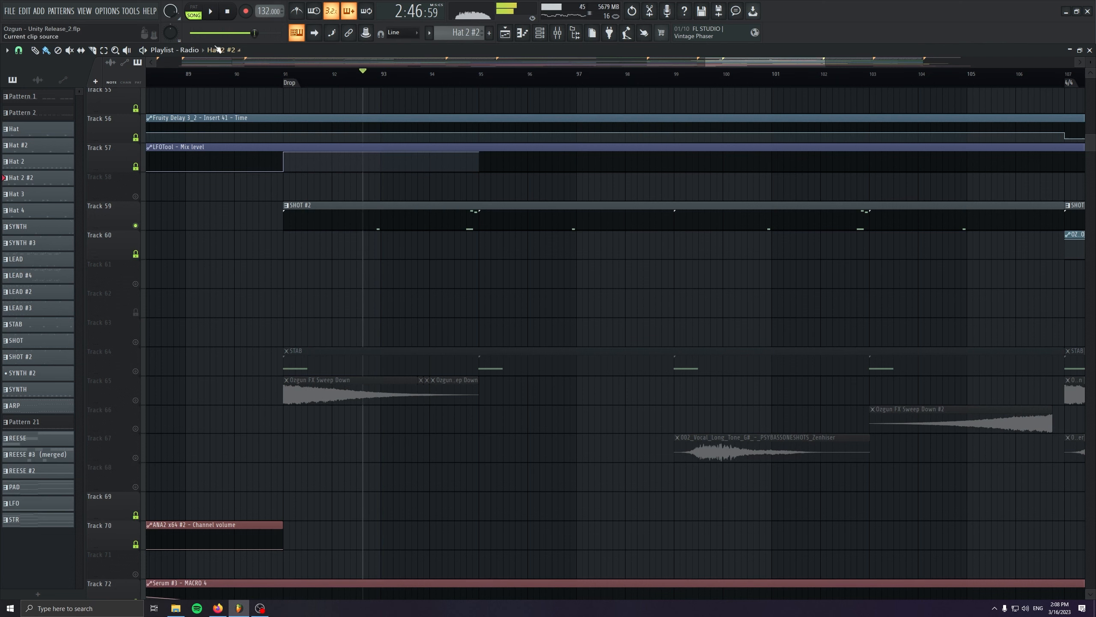
{"action": "left_click", "coordinate": [227, 13]}
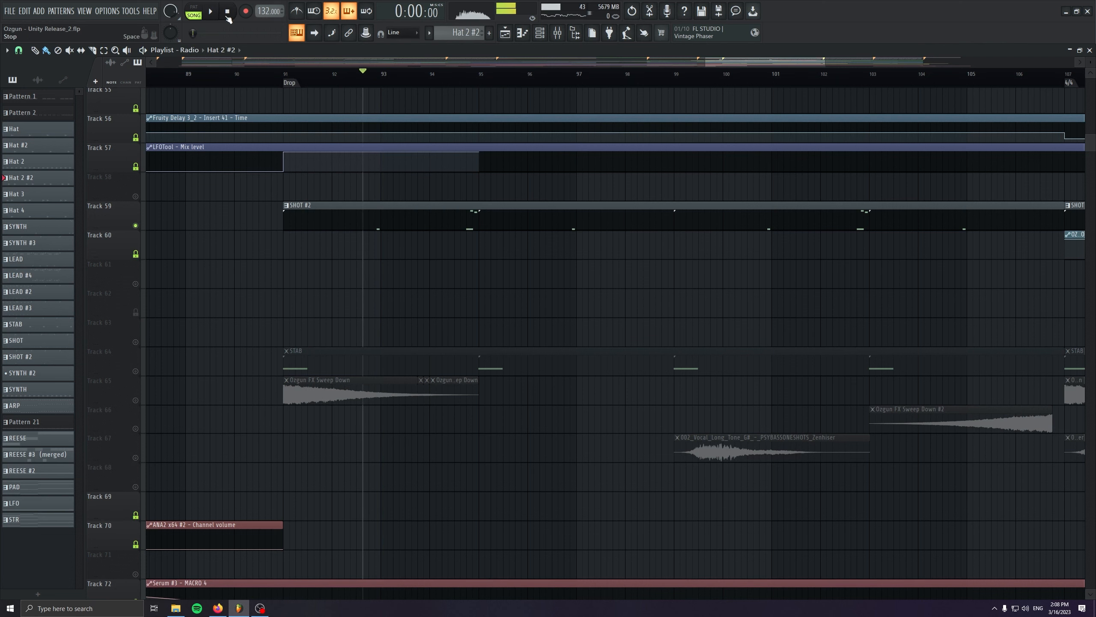
Play the SHOT #2 note just before bar 93 and open Fruity Delay 3_2 on the lead shot mixer track.
{"action": "scroll", "coordinate": [361, 130], "scroll_direction": "up", "scroll_amount": 4}
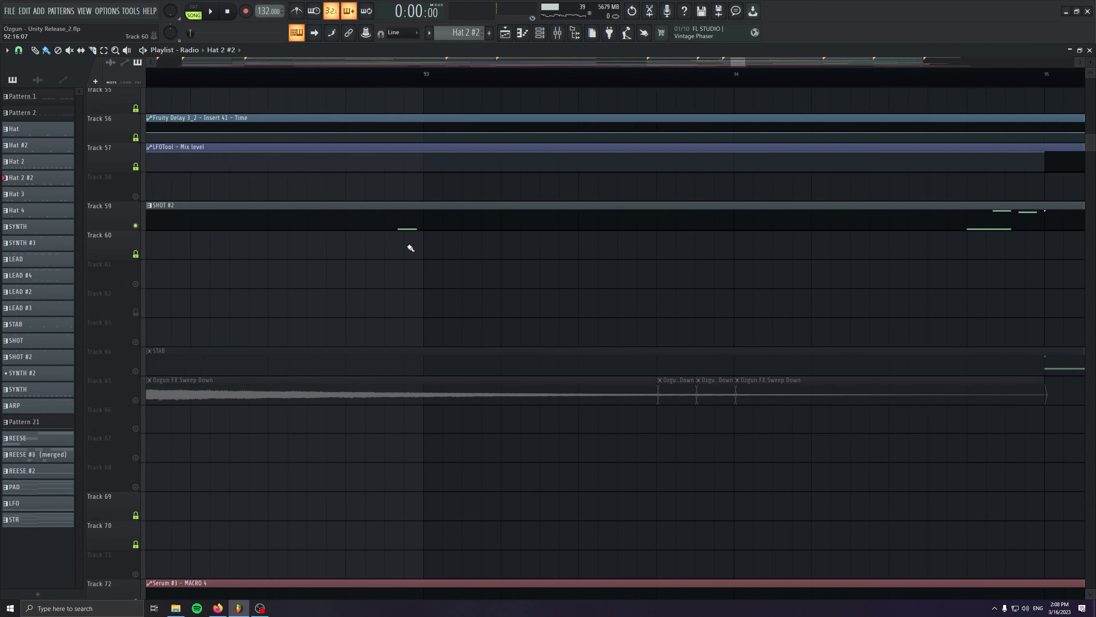
{"action": "scroll", "coordinate": [409, 245], "scroll_direction": "up", "scroll_amount": 3}
{"action": "left_click", "coordinate": [381, 78]}
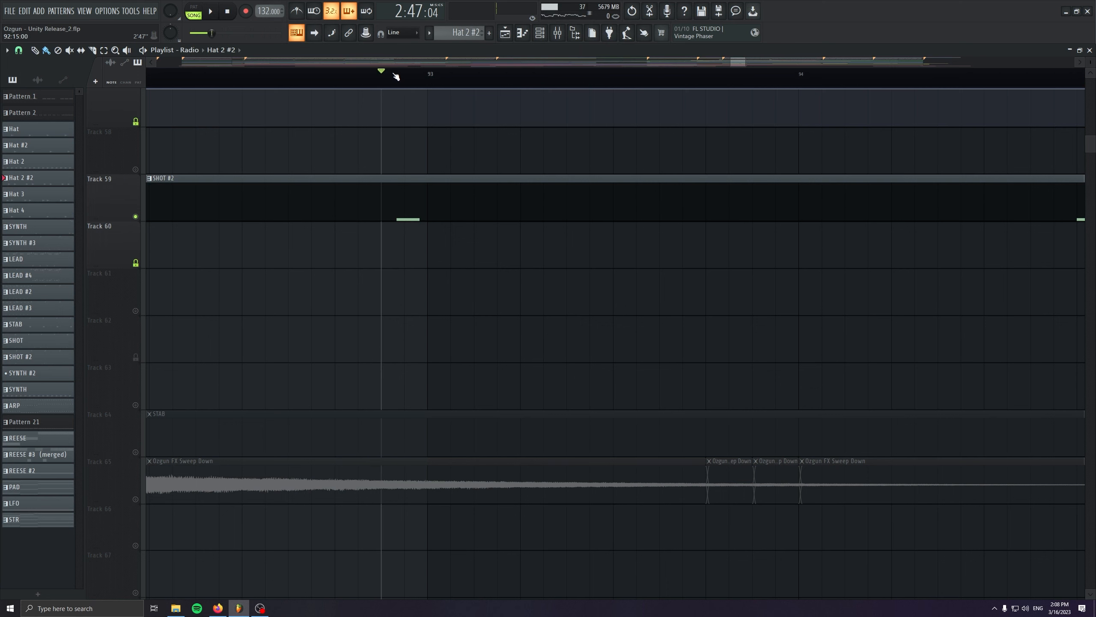
{"action": "left_click", "coordinate": [540, 33]}
{"action": "left_click", "coordinate": [539, 32]}
{"action": "left_click", "coordinate": [557, 33]}
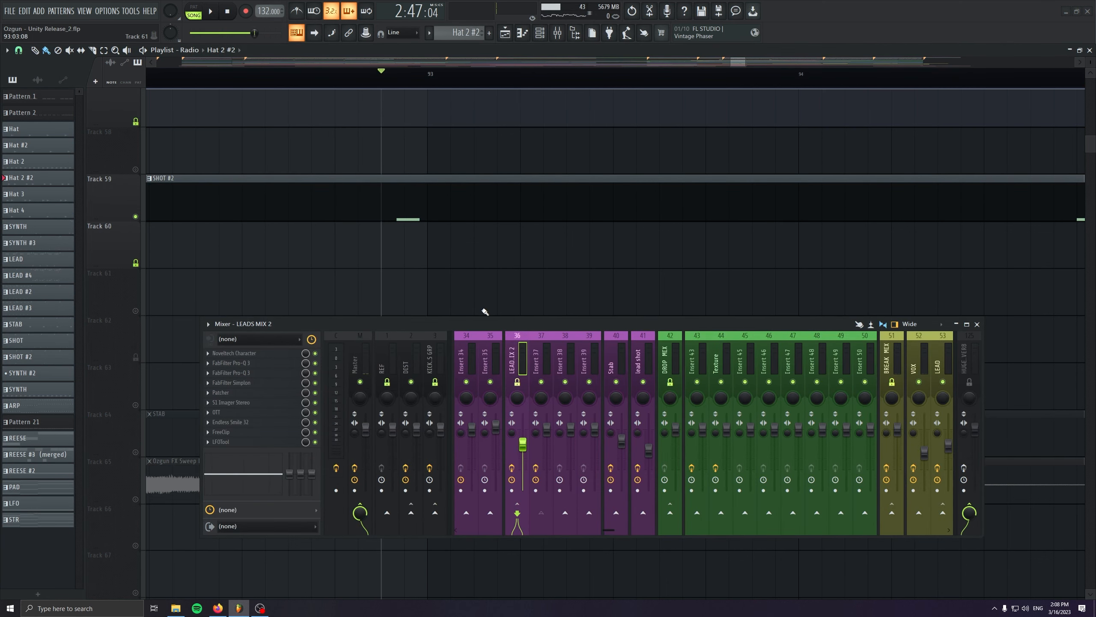
{"action": "key", "text": "space"}
{"action": "key", "text": "space"}
{"action": "left_click", "coordinate": [641, 363]}
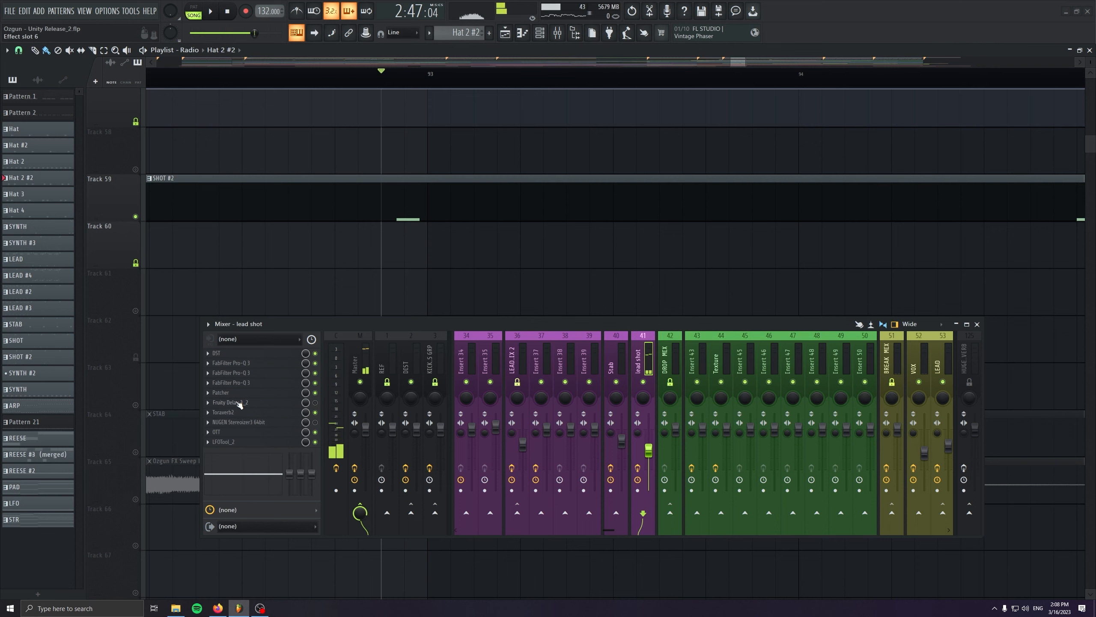
{"action": "left_click", "coordinate": [236, 402]}
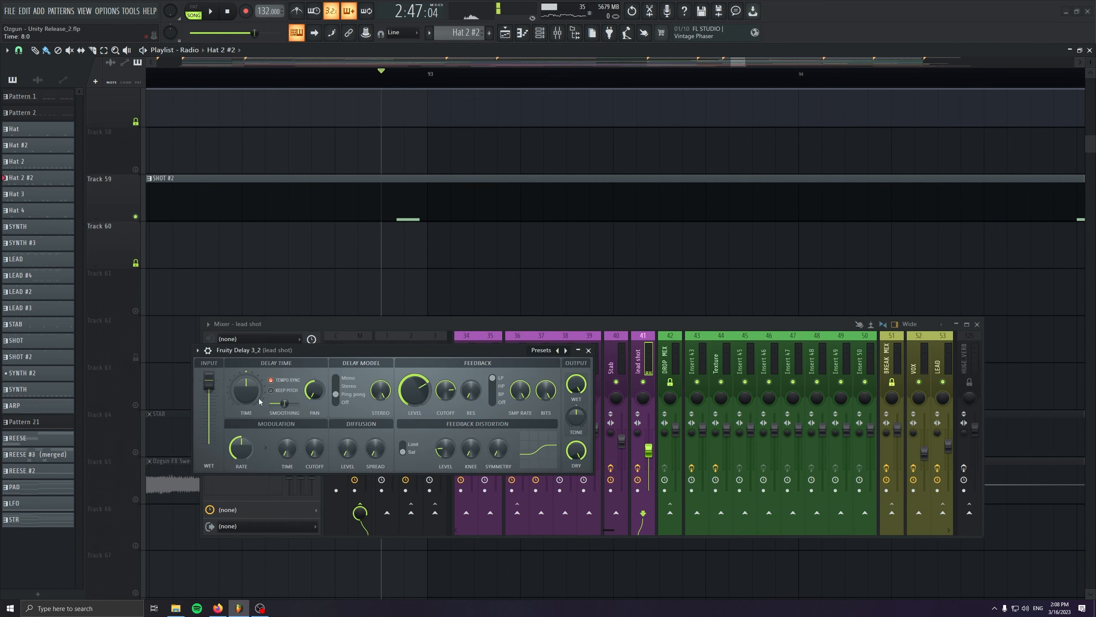
Compare the lead shot's Fruity Delay 3_2 time setting around bar 36 with its setting at the Drop marker.
{"action": "scroll", "coordinate": [338, 292], "scroll_direction": "down", "scroll_amount": 5}
{"action": "left_click_drag", "start_coordinate": [201, 256], "coordinate": [863, 127]}
{"action": "left_click", "coordinate": [208, 80]}
{"action": "left_click", "coordinate": [224, 392]}
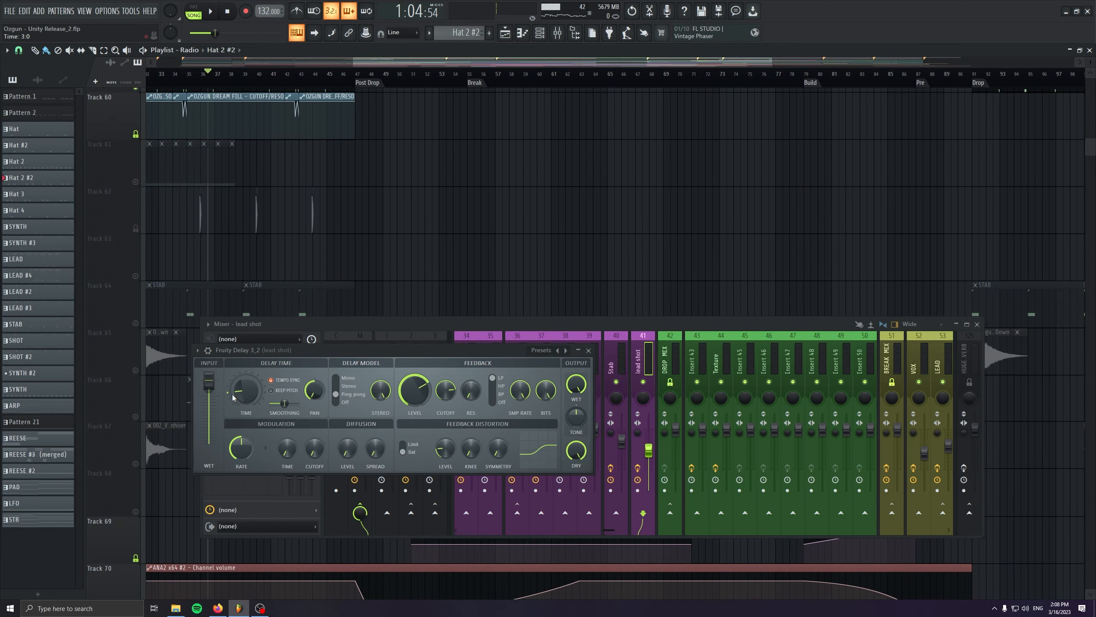
{"action": "left_click_drag", "start_coordinate": [549, 185], "coordinate": [127, 199]}
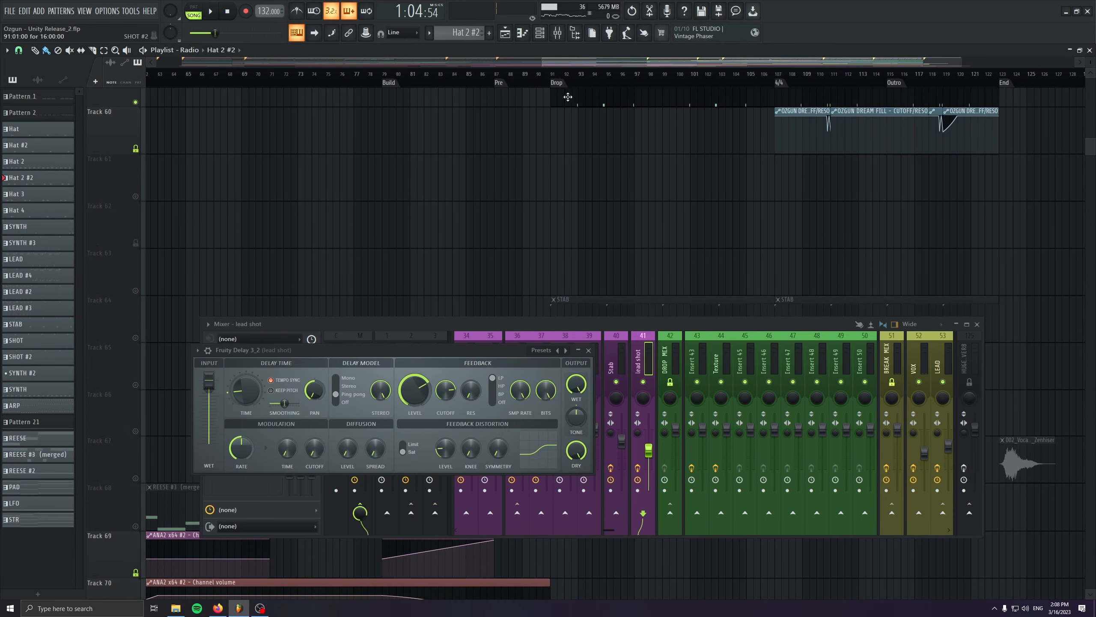
{"action": "left_click", "coordinate": [553, 76]}
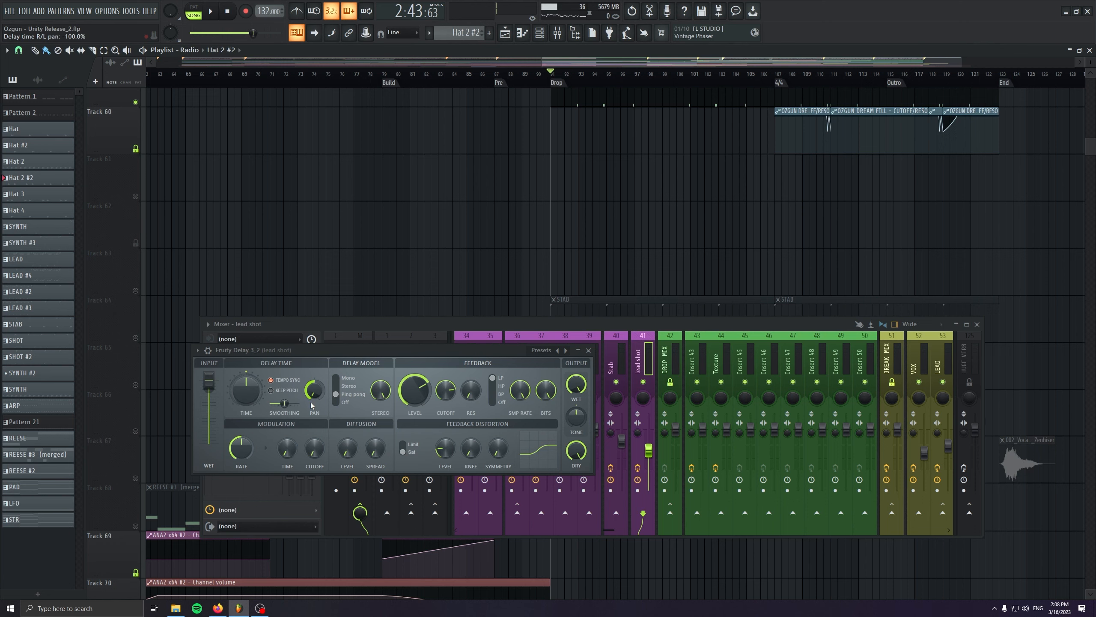
{"action": "scroll", "coordinate": [488, 470], "scroll_direction": "down", "scroll_amount": 2}
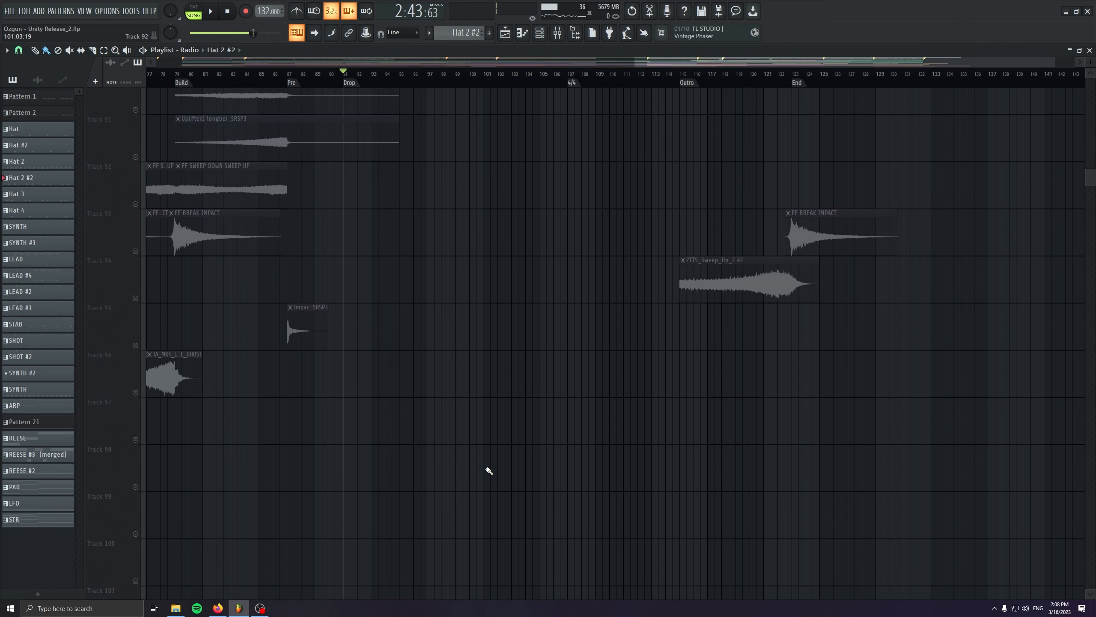
Look over the effect samples on tracks 91 to 97 across the whole arrangement and cue playback at the first Drop marker.
{"action": "scroll", "coordinate": [488, 471], "scroll_direction": "down", "scroll_amount": 1}
{"action": "scroll", "coordinate": [488, 470], "scroll_direction": "down", "scroll_amount": 2}
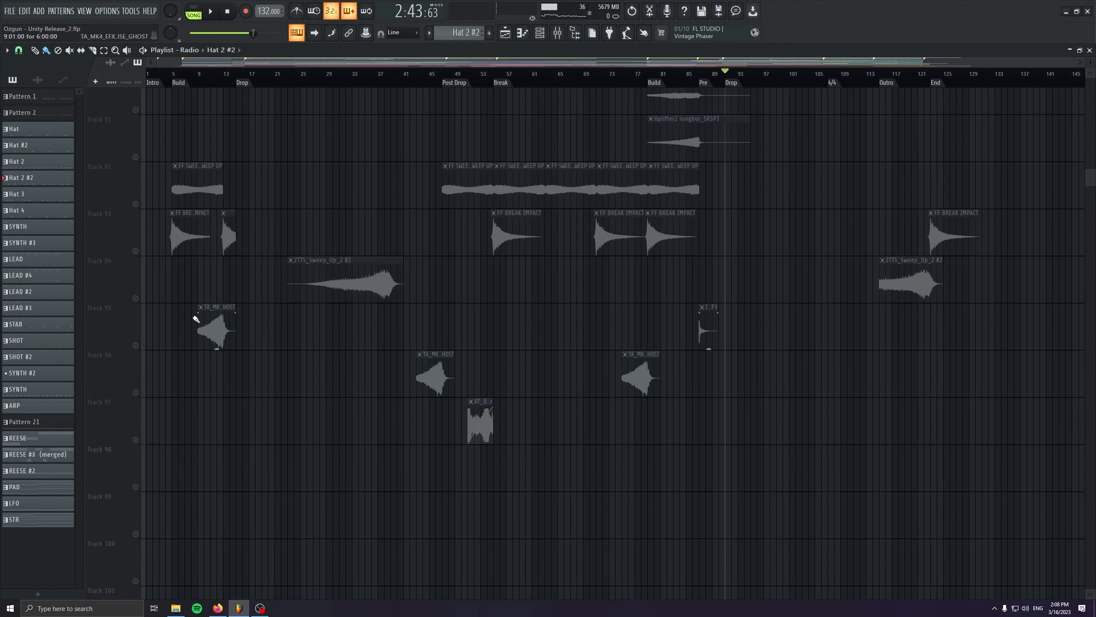
{"action": "right_click", "coordinate": [136, 251]}
{"action": "scroll", "coordinate": [297, 409], "scroll_direction": "down", "scroll_amount": 2}
{"action": "scroll", "coordinate": [298, 409], "scroll_direction": "up", "scroll_amount": 15}
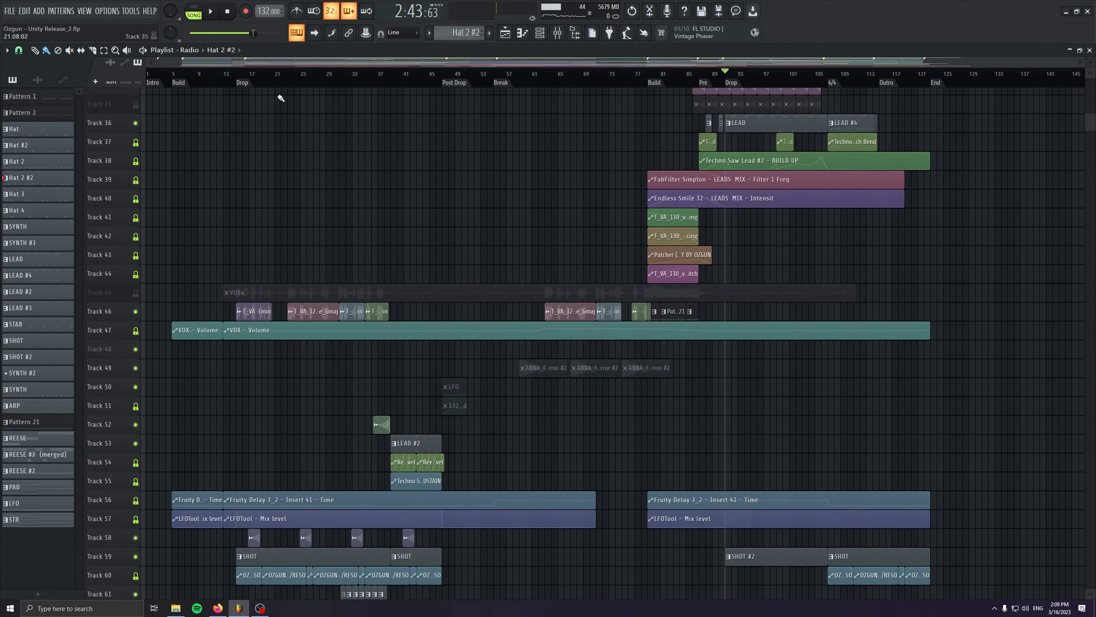
{"action": "left_click", "coordinate": [268, 79]}
{"action": "left_click", "coordinate": [242, 81]}
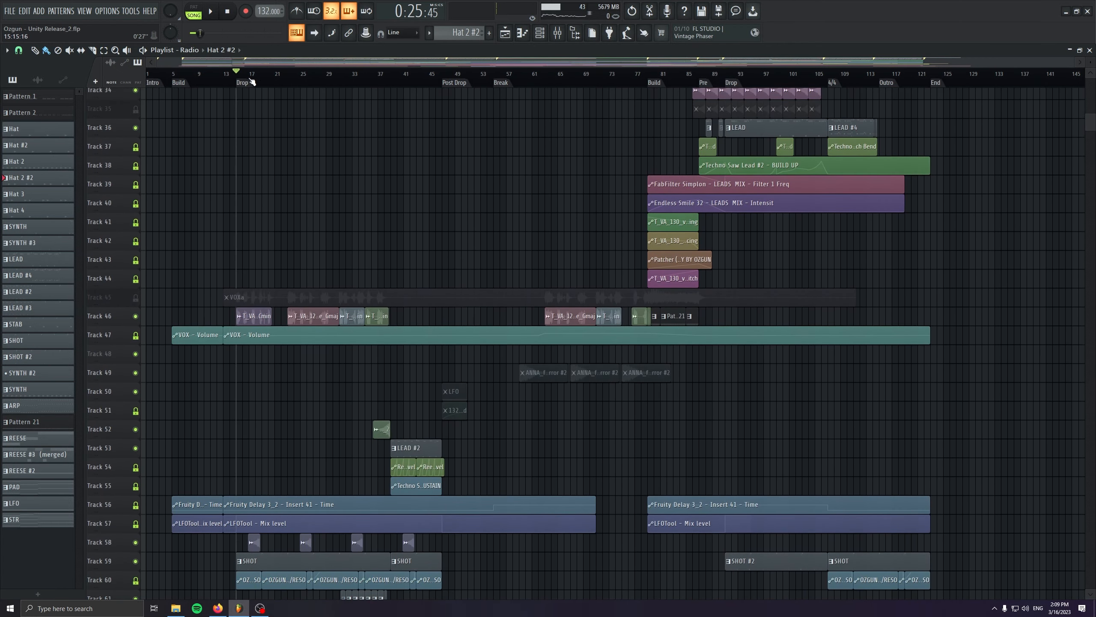
Open FabFilter Pro-Q 3 on the Master mixer track and examine its low-cut and mid-boost bands.
{"action": "left_click", "coordinate": [557, 32]}
{"action": "left_click", "coordinate": [357, 345]}
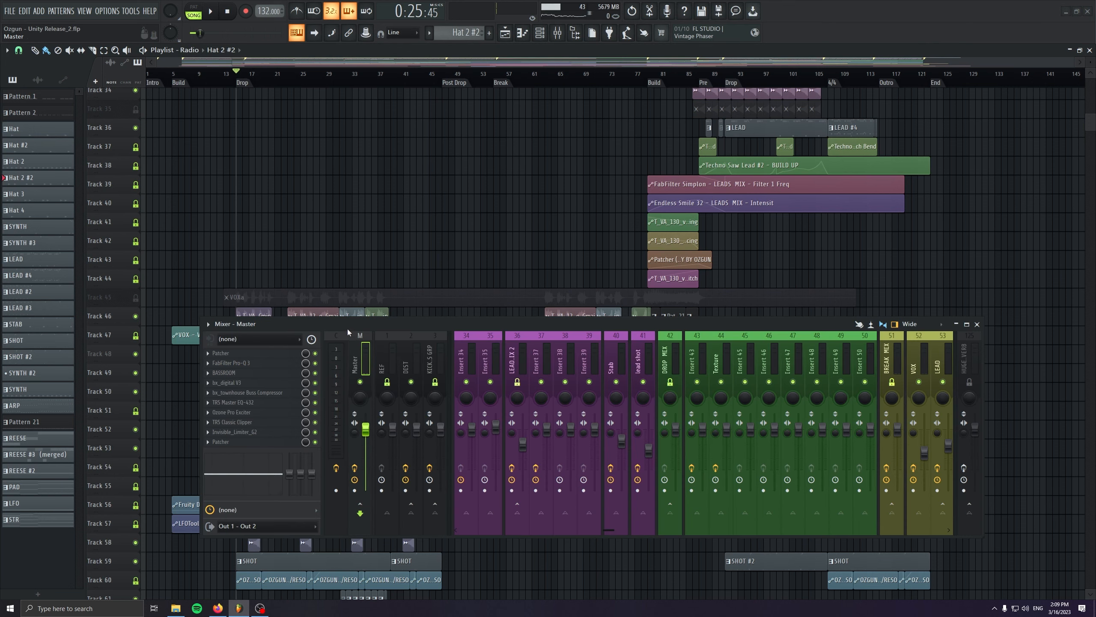
{"action": "left_click_drag", "start_coordinate": [346, 326], "coordinate": [227, 319]}
{"action": "left_click", "coordinate": [150, 355]}
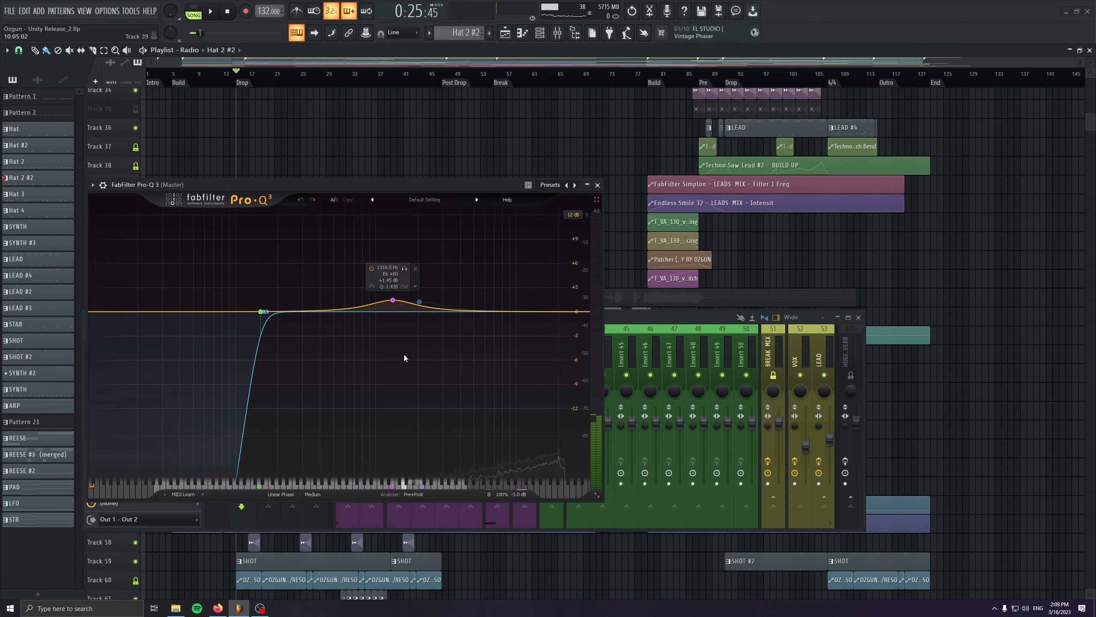
{"action": "left_click", "coordinate": [393, 301]}
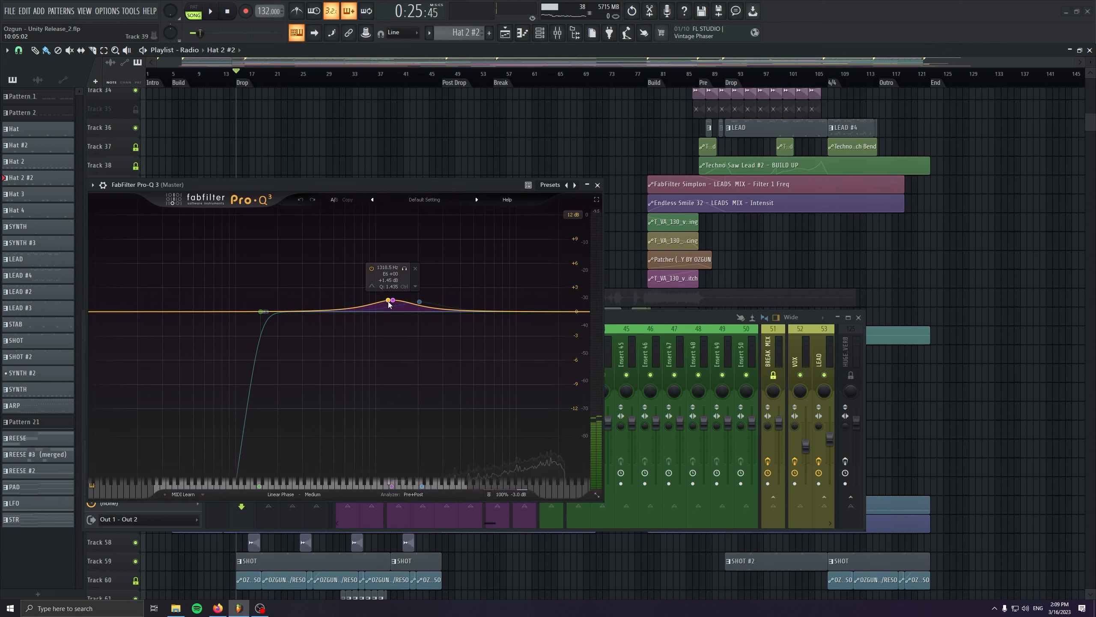
{"action": "left_click", "coordinate": [261, 311]}
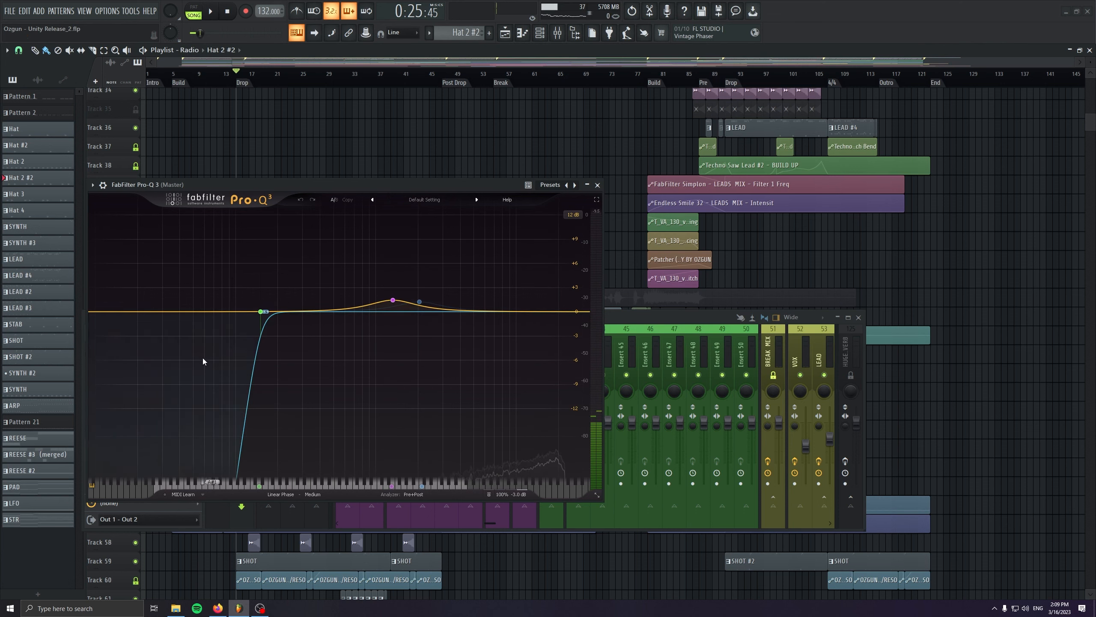
Check the output level of the Master's FabFilter Pro-Q 3 and close the equalizer.
{"action": "left_click_drag", "start_coordinate": [280, 188], "coordinate": [277, 113]}
{"action": "mouse_move", "coordinate": [507, 386]}
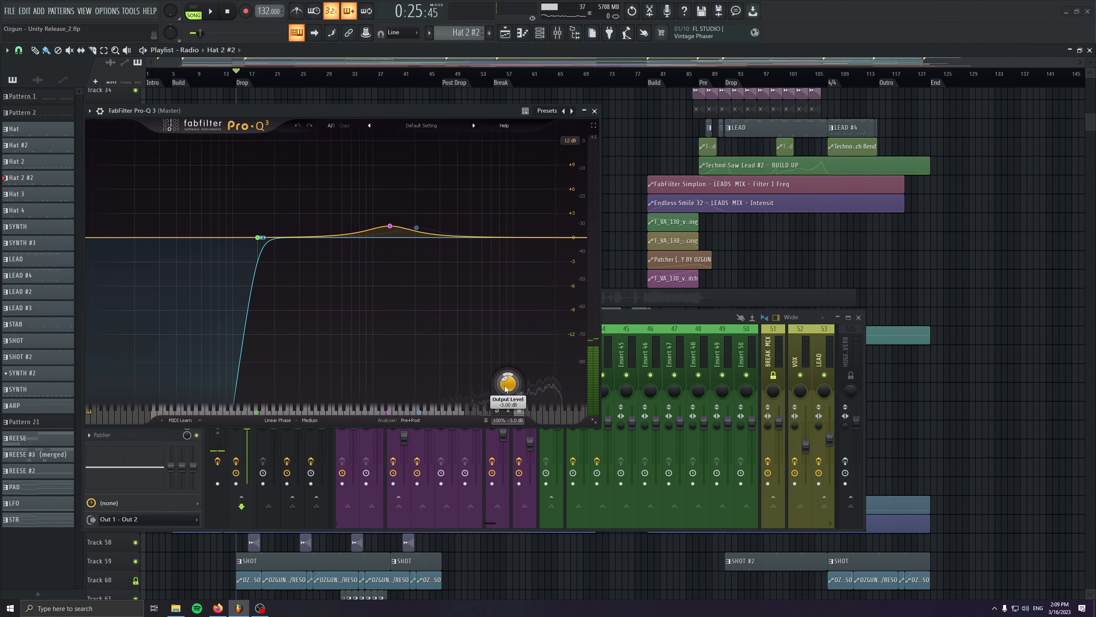
{"action": "left_click", "coordinate": [594, 111]}
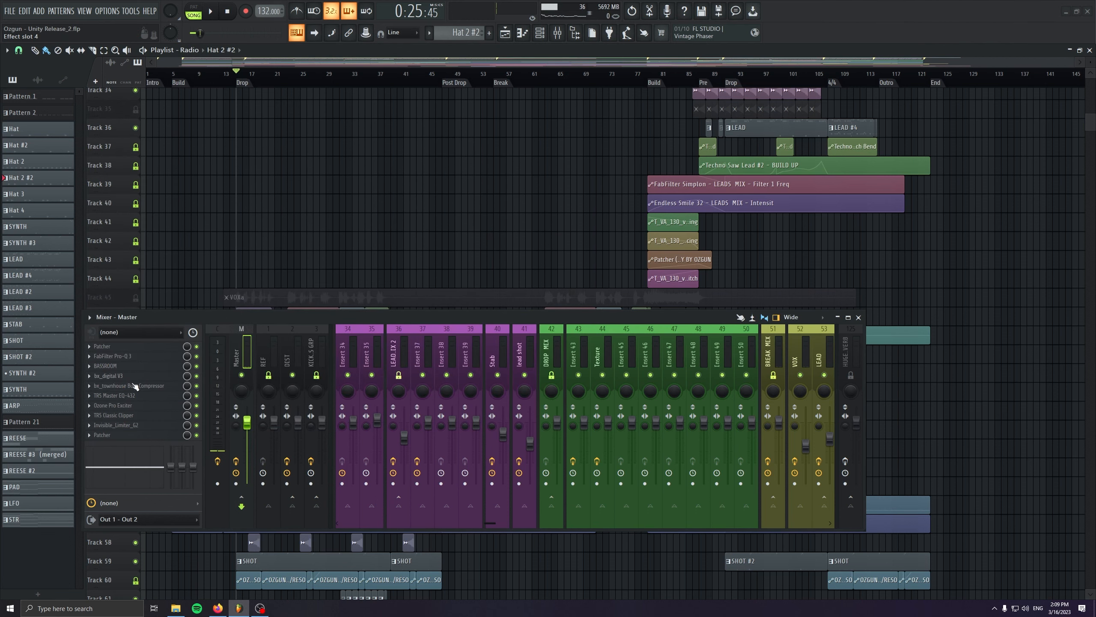
{"action": "left_click", "coordinate": [117, 356]}
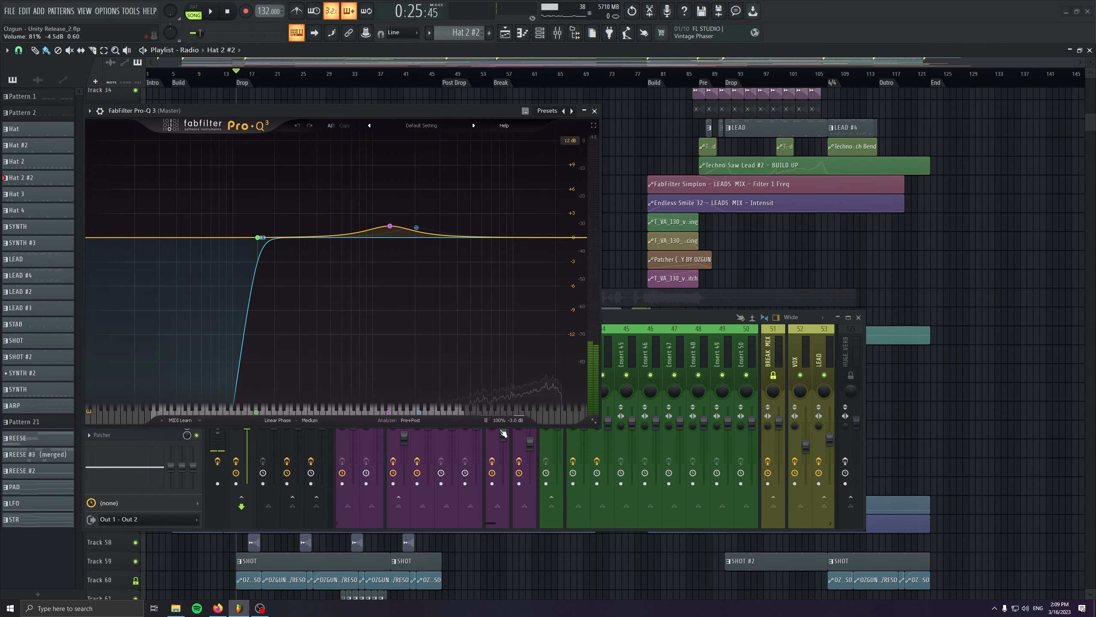
{"action": "left_click", "coordinate": [594, 111]}
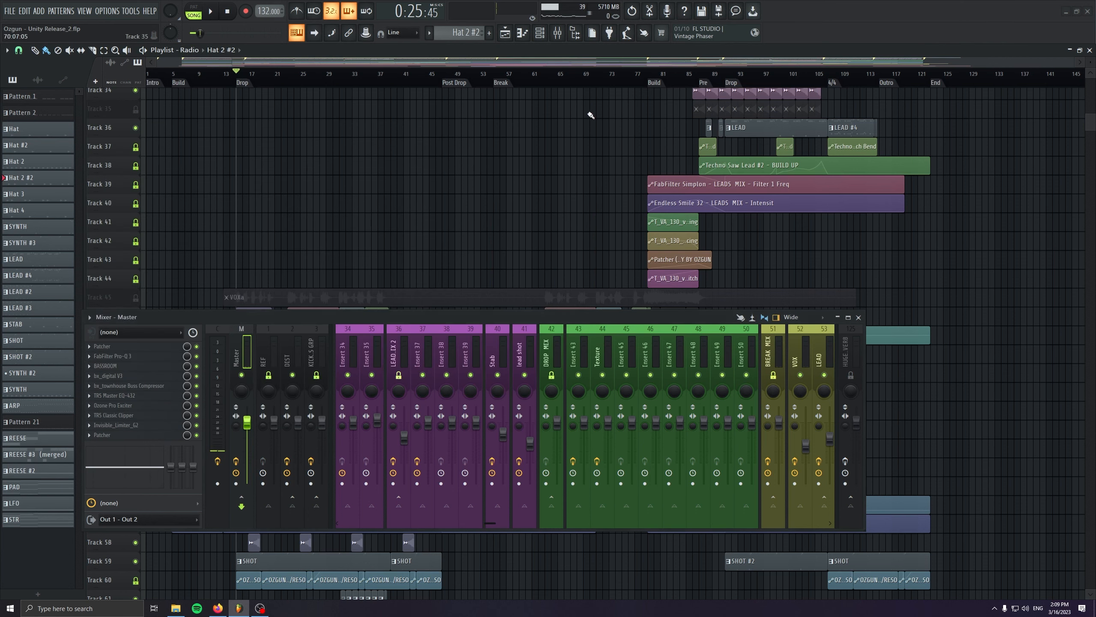
Open BASSROOM on the Master track, review its low-frequency band gains and close it.
{"action": "left_click", "coordinate": [128, 366]}
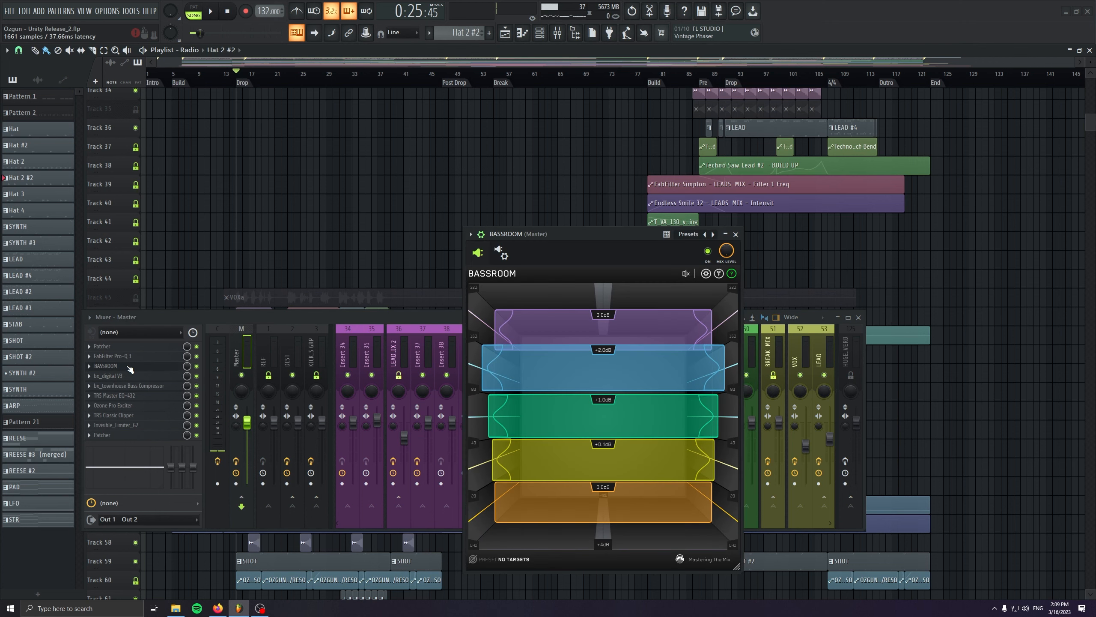
{"action": "left_click_drag", "start_coordinate": [524, 234], "coordinate": [339, 128]}
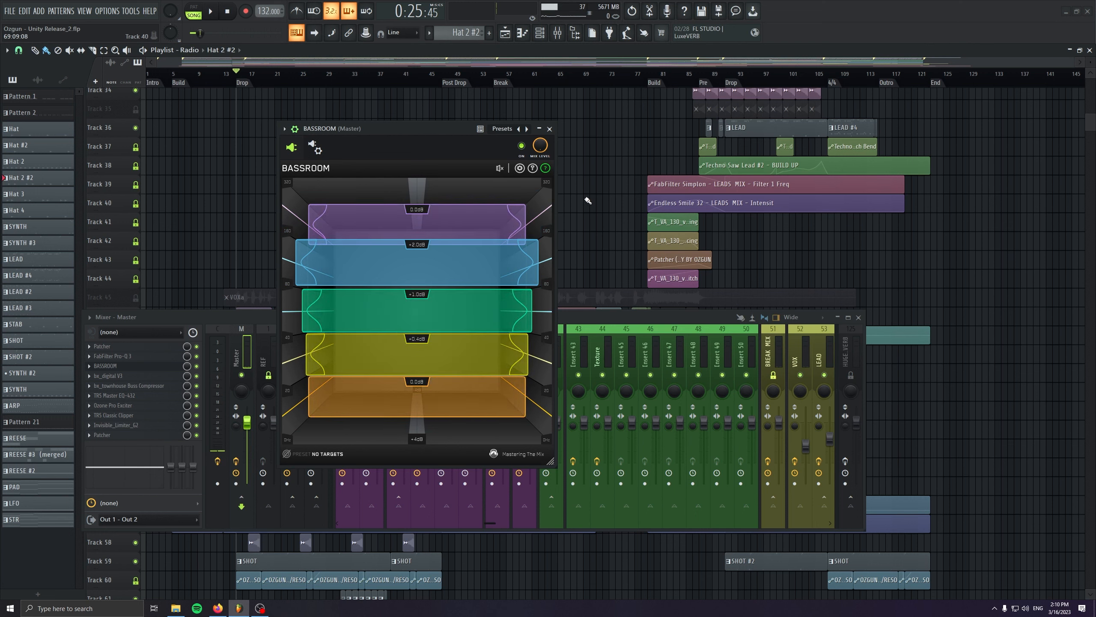
{"action": "left_click", "coordinate": [549, 129]}
Open bx_digital V3 on the Master track, review its stereo width, Mono-Maker and presence shift settings, and close it.
{"action": "left_click", "coordinate": [108, 376]}
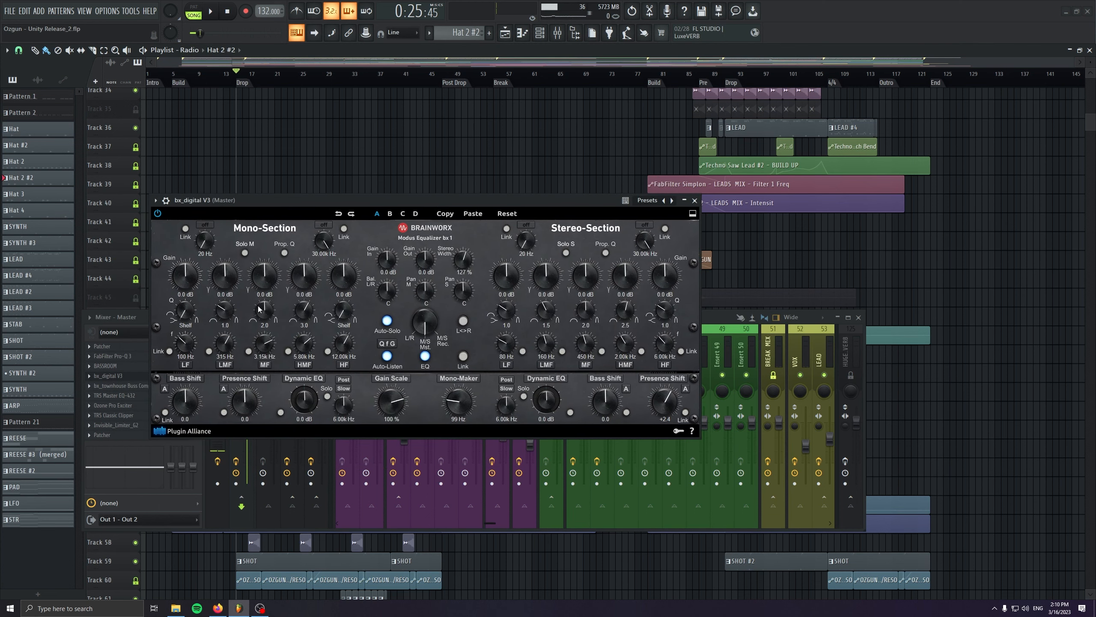
{"action": "left_click_drag", "start_coordinate": [394, 201], "coordinate": [380, 202]}
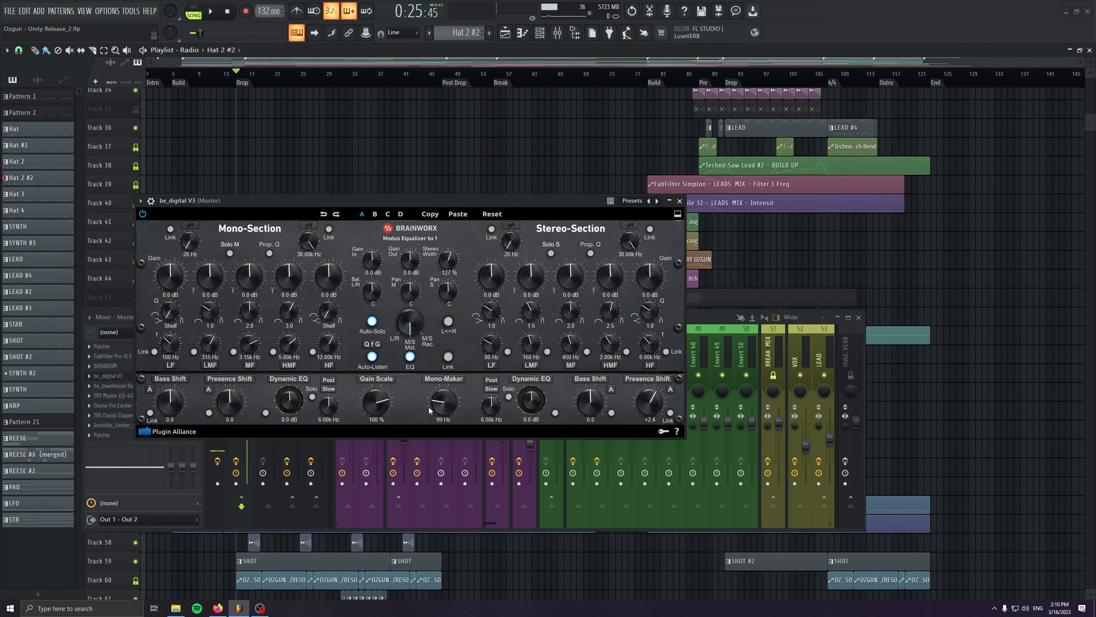
{"action": "left_click", "coordinate": [679, 200]}
Review the bx_townhouse Buss Compressor and TR5 Master EQ-432 settings on the Master track and close both plugins.
{"action": "left_click", "coordinate": [122, 385]}
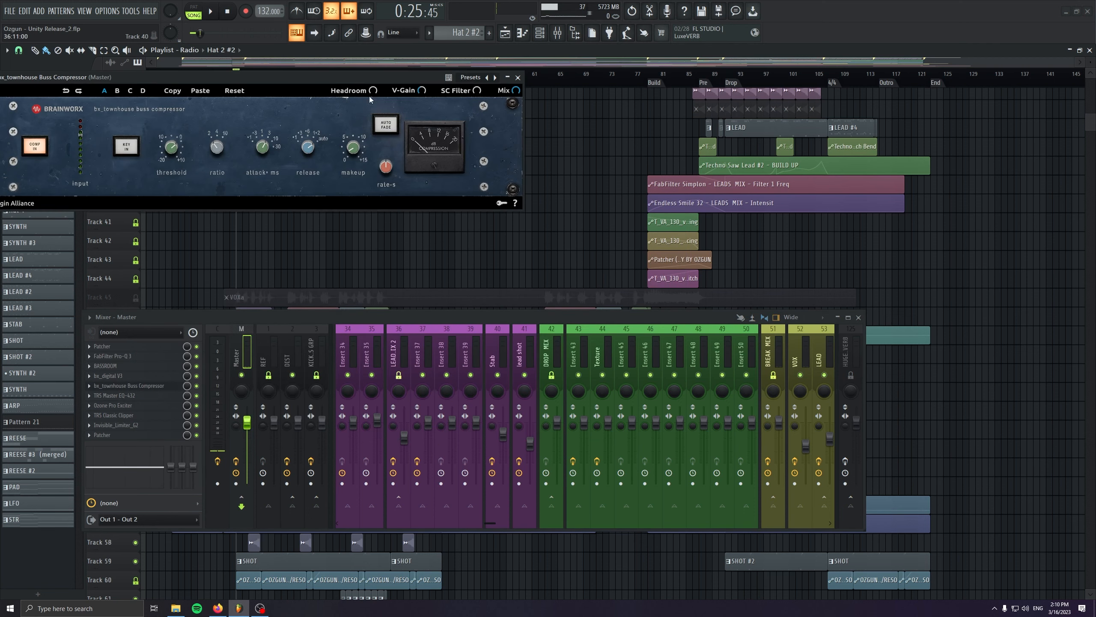
{"action": "left_click_drag", "start_coordinate": [358, 81], "coordinate": [453, 146]}
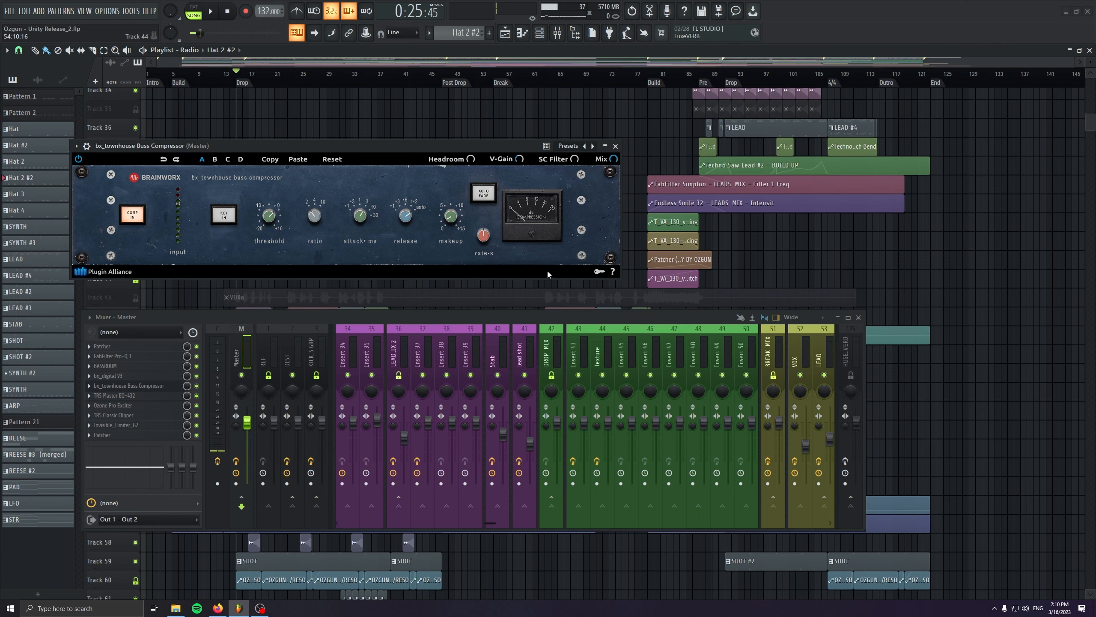
{"action": "left_click", "coordinate": [125, 395]}
{"action": "left_click_drag", "start_coordinate": [242, 60], "coordinate": [347, 159]}
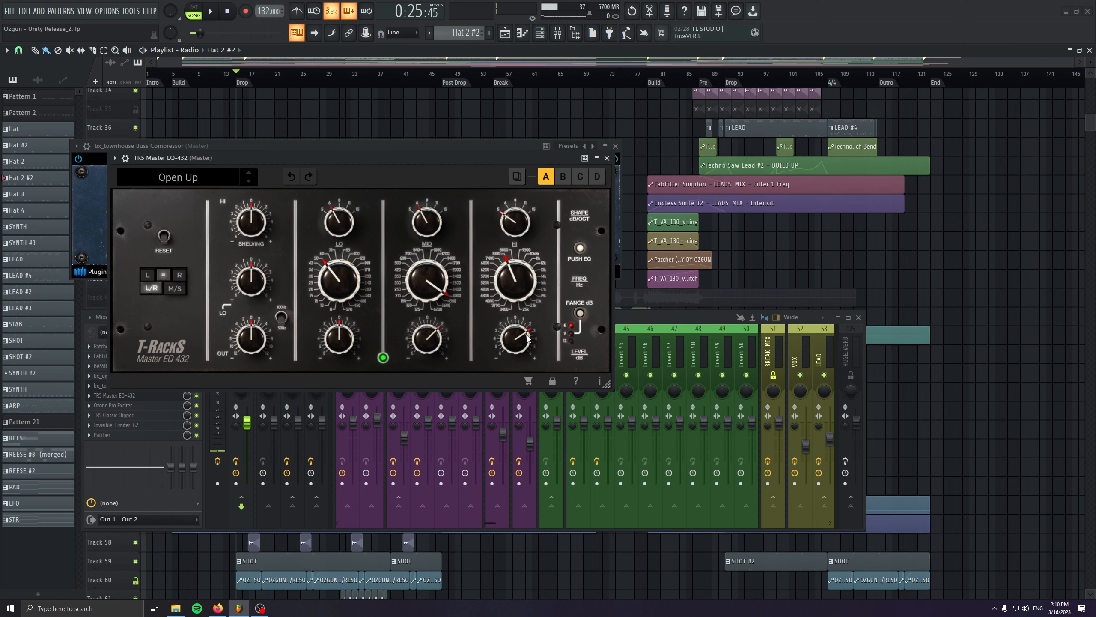
{"action": "left_click", "coordinate": [607, 158]}
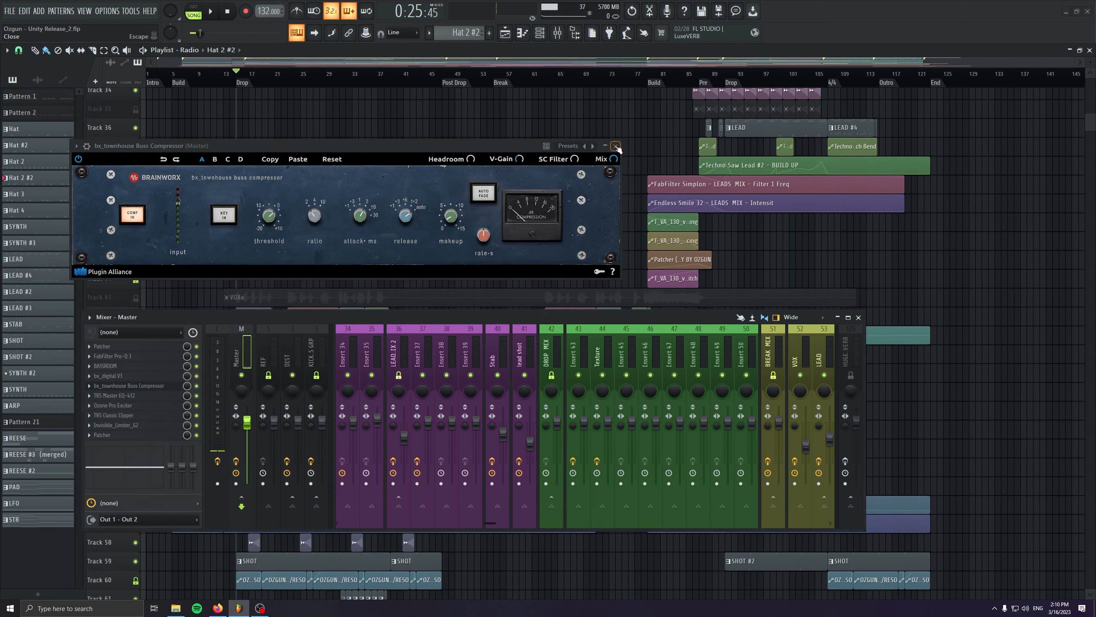
{"action": "left_click", "coordinate": [615, 146]}
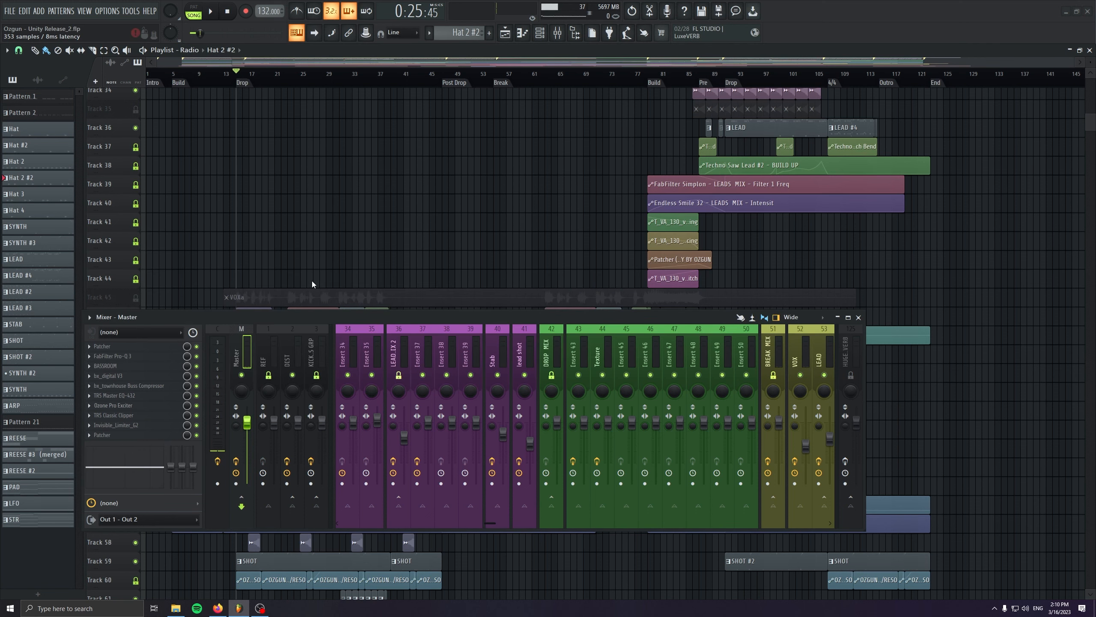
Review the Master's Ozone Pro Exciter band amounts, close it, and inspect the TR5 Classic Clipper's gain, slope and output.
{"action": "left_click_drag", "start_coordinate": [329, 149], "coordinate": [284, 170]}
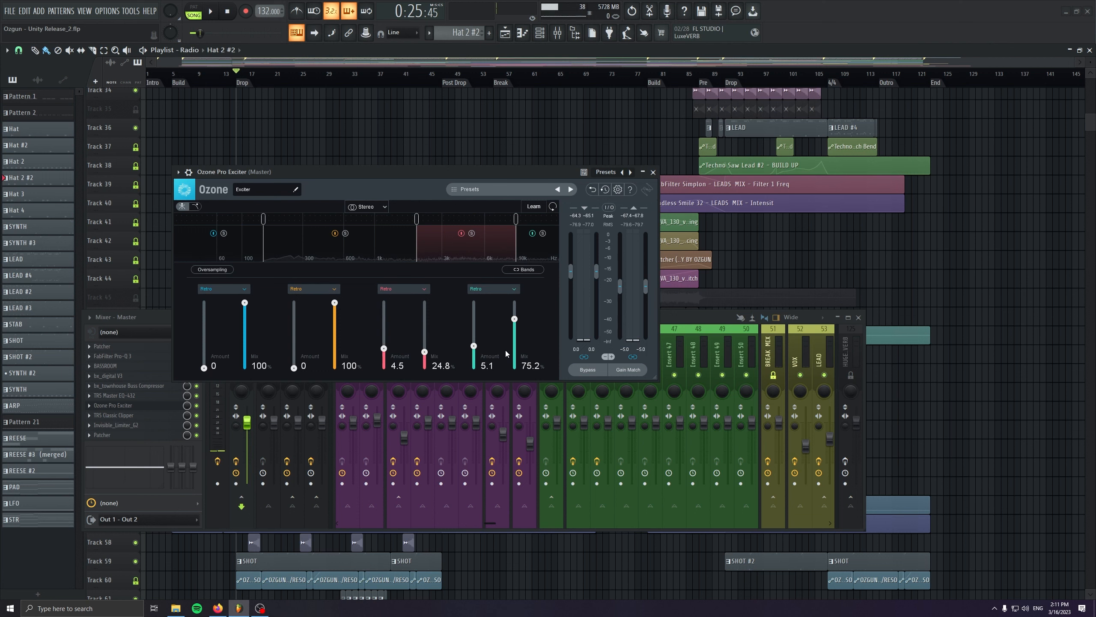
{"action": "left_click", "coordinate": [653, 172]}
{"action": "left_click", "coordinate": [130, 415]}
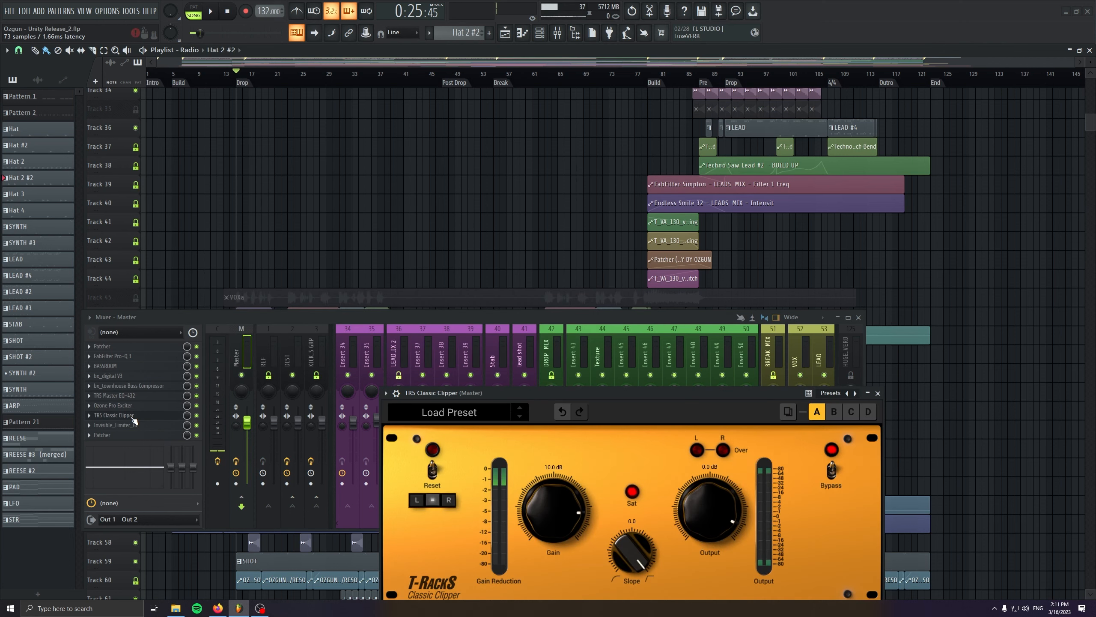
{"action": "left_click_drag", "start_coordinate": [524, 393], "coordinate": [393, 316]}
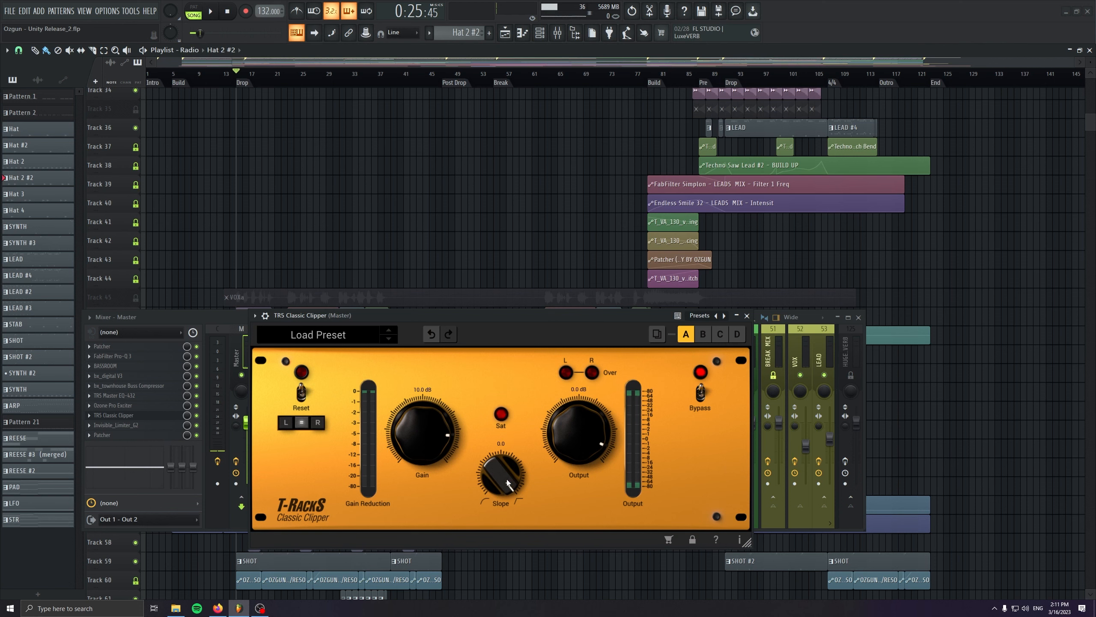
Open the Master's last Patcher, play the Drop while watching its SPAN analyzer, and reset the SPAN statistics.
{"action": "left_click", "coordinate": [125, 437]}
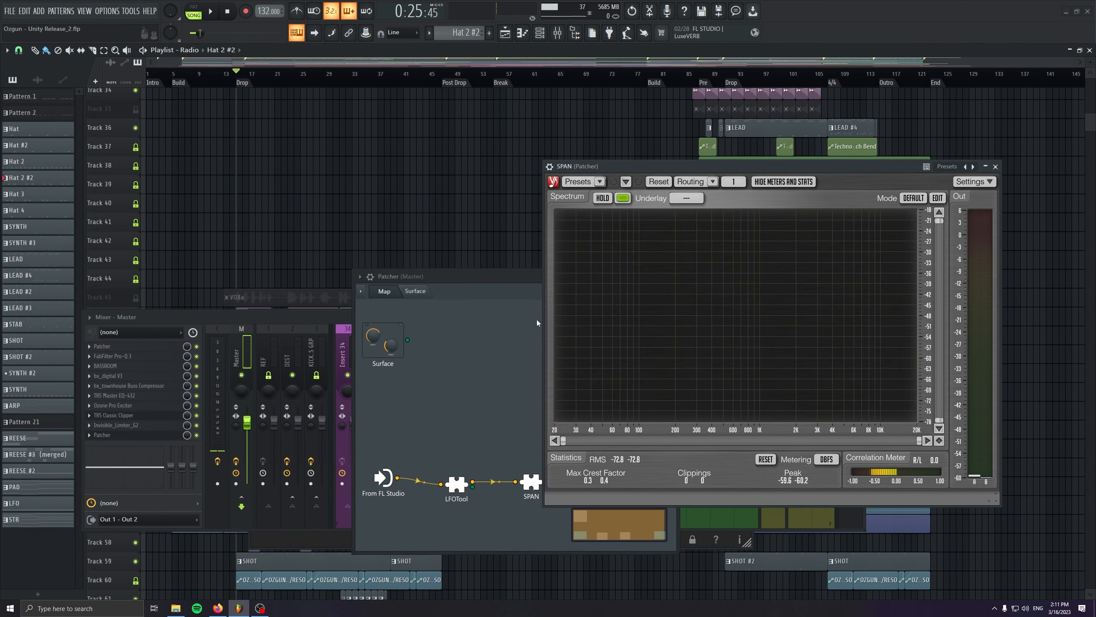
{"action": "left_click_drag", "start_coordinate": [500, 277], "coordinate": [419, 329]}
{"action": "left_click", "coordinate": [596, 327]}
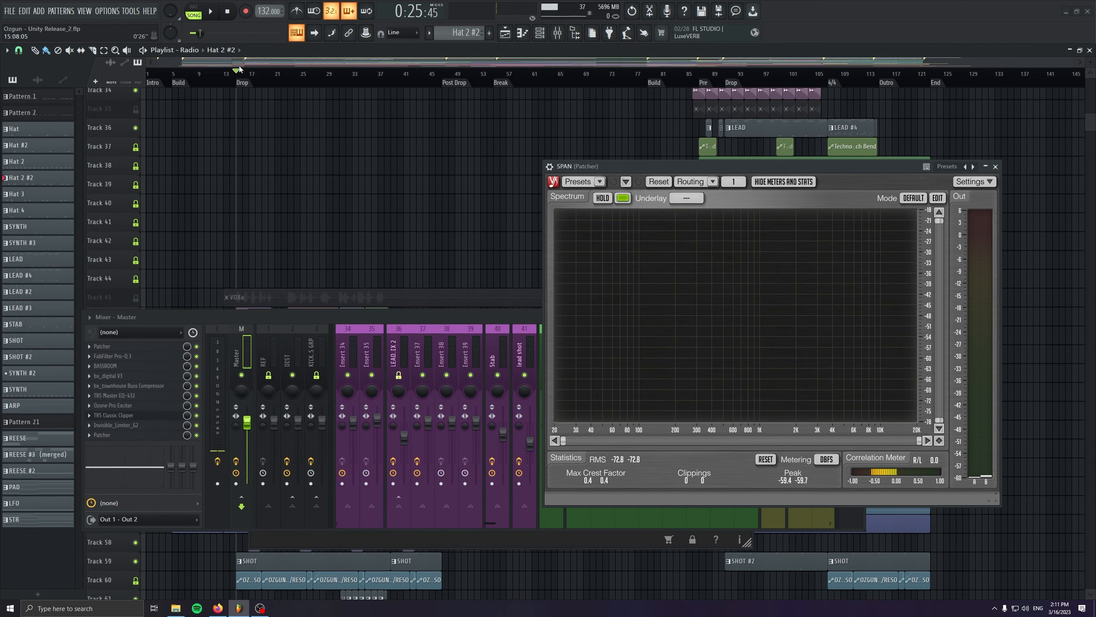
{"action": "right_click", "coordinate": [393, 370]}
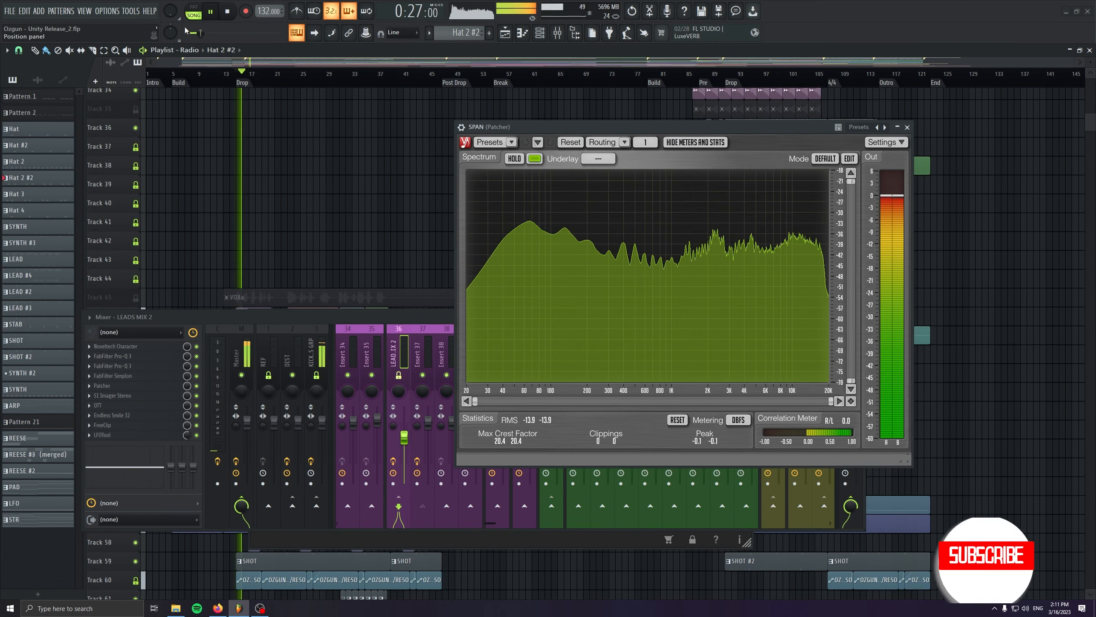
{"action": "left_click", "coordinate": [677, 420]}
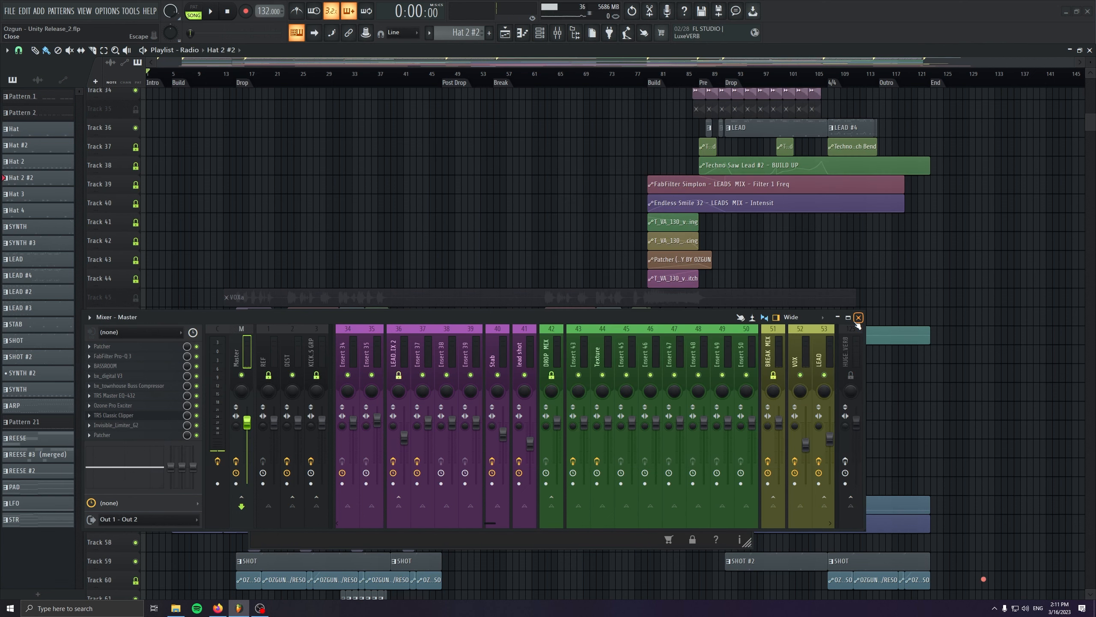
Close the mixer and the remaining plugin window, and show the full playlist arrangement from track 1.
{"action": "left_click", "coordinate": [859, 319]}
{"action": "left_click", "coordinate": [748, 316]}
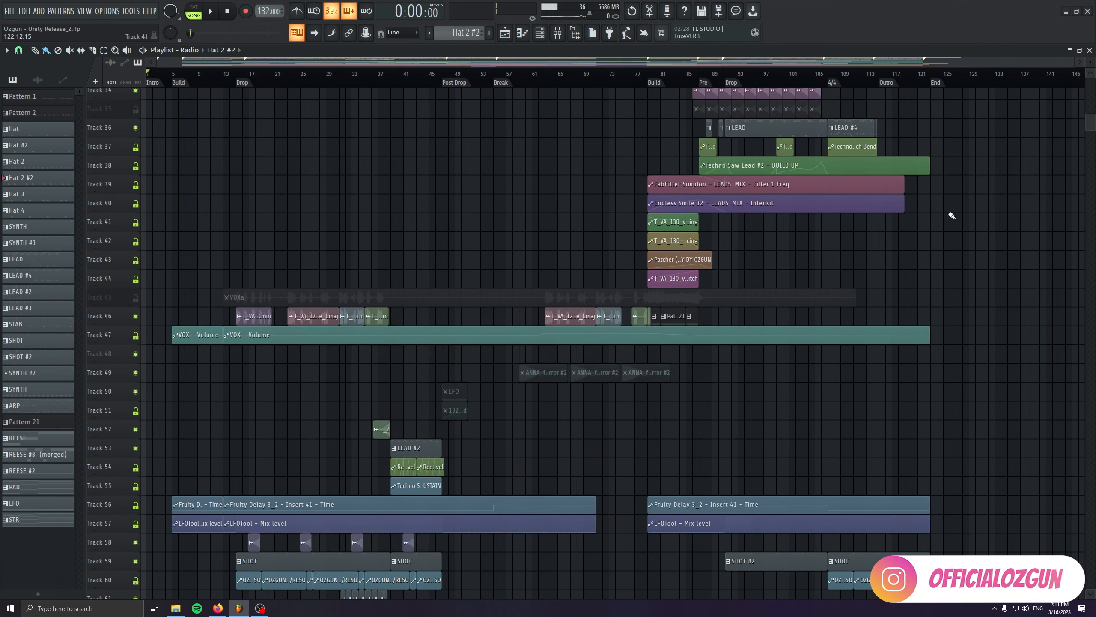
{"action": "left_click_drag", "start_coordinate": [1090, 122], "coordinate": [1091, 75]}
{"action": "scroll", "coordinate": [594, 390], "scroll_direction": "down", "scroll_amount": 3}
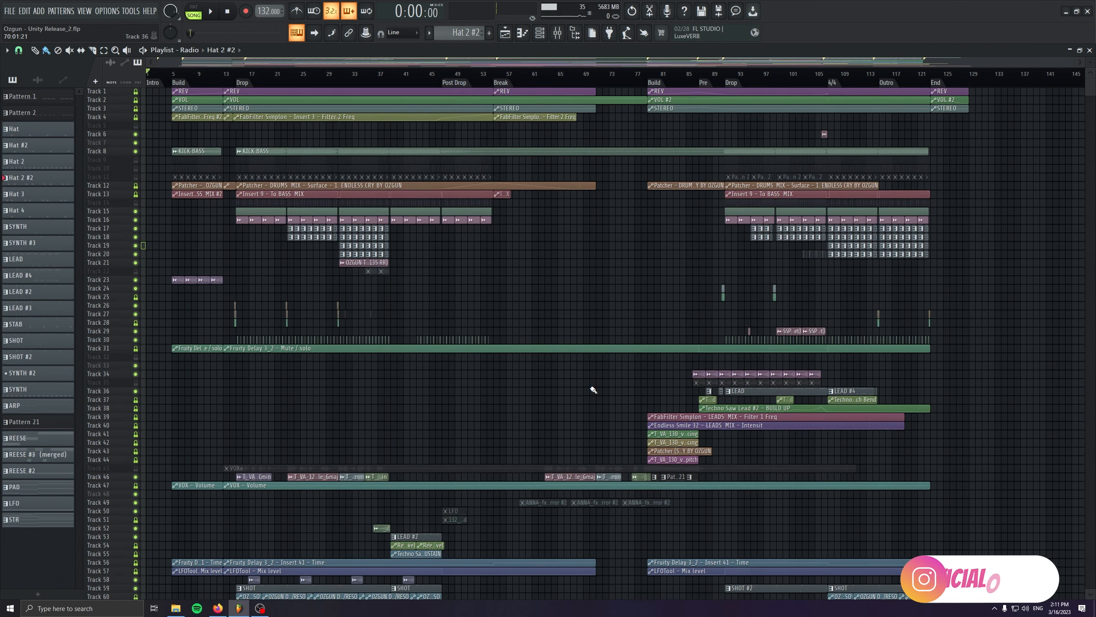